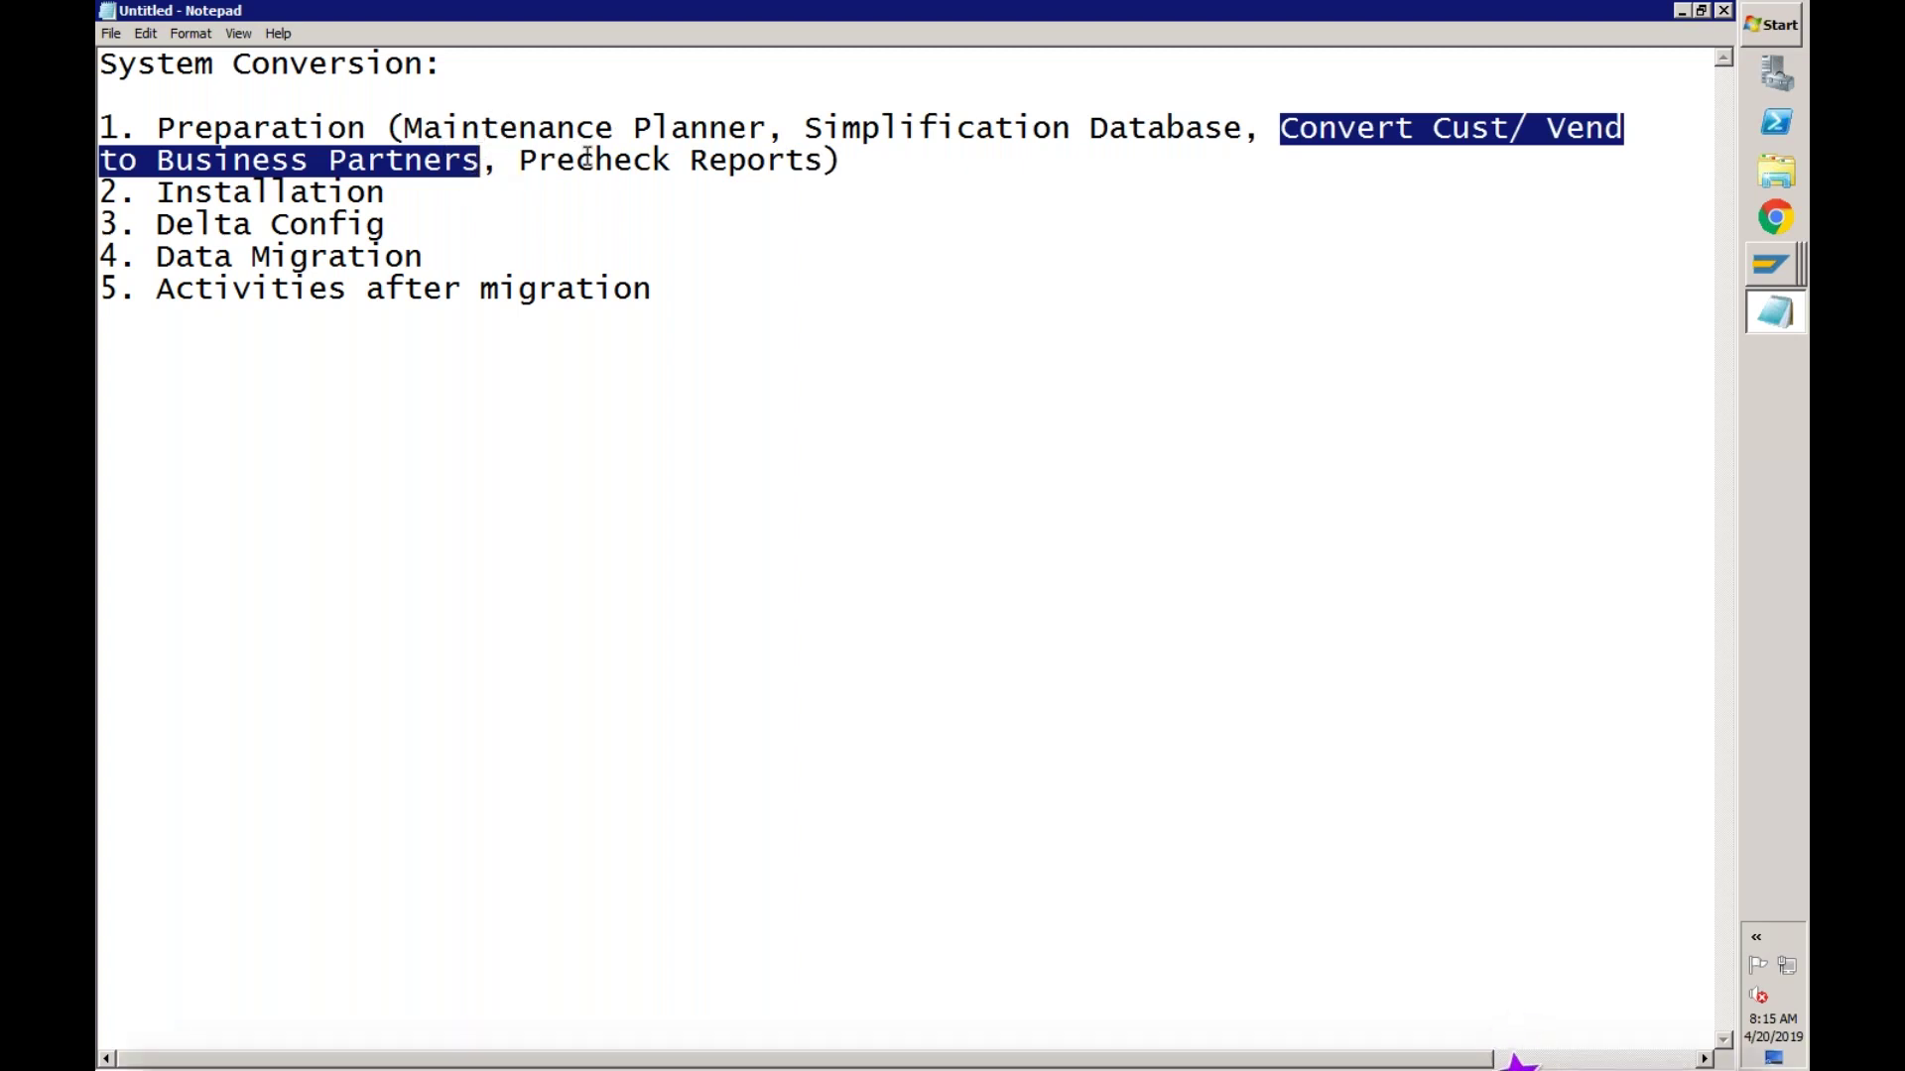
- Highlight Preparation and its activity list in the notes, then show the open SAP windows
{"action": "left_click_drag", "start_coordinate": [367, 134], "coordinate": [158, 135]}
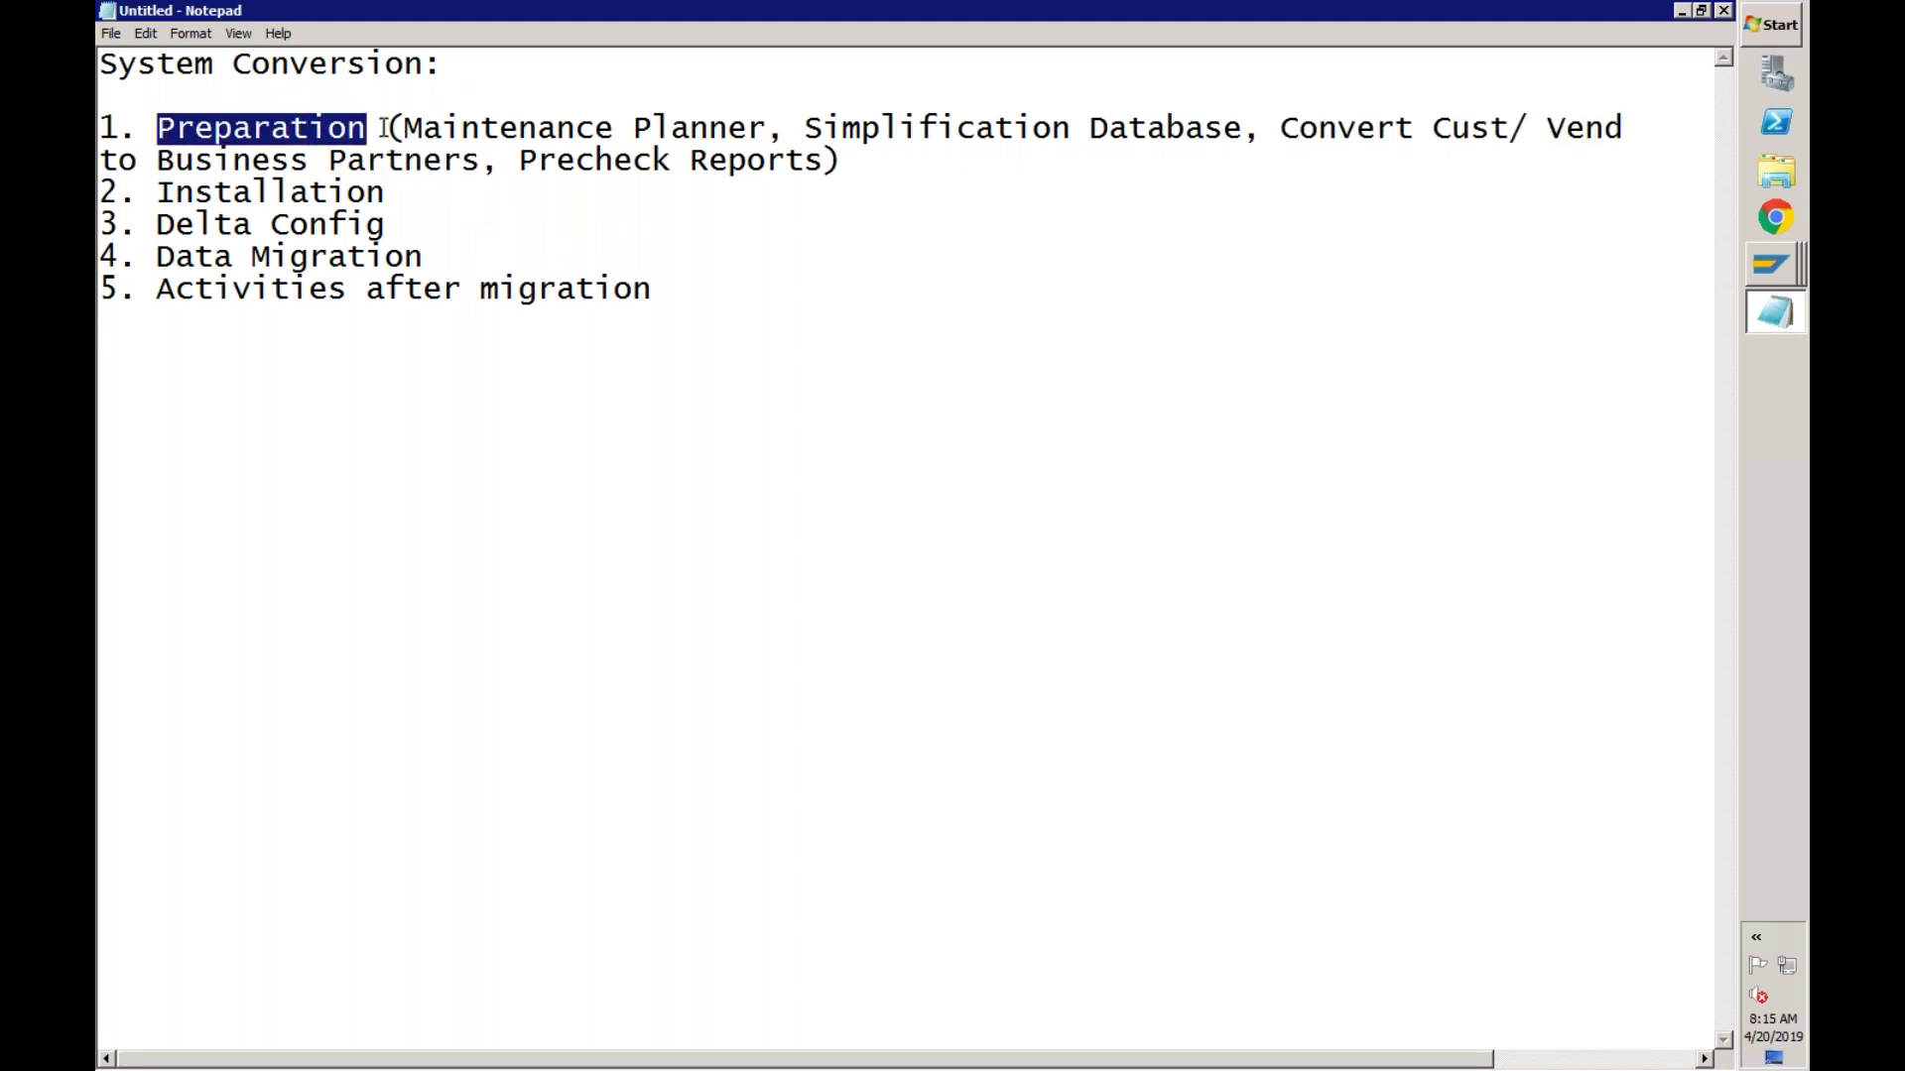
{"action": "left_click_drag", "start_coordinate": [384, 129], "coordinate": [868, 161]}
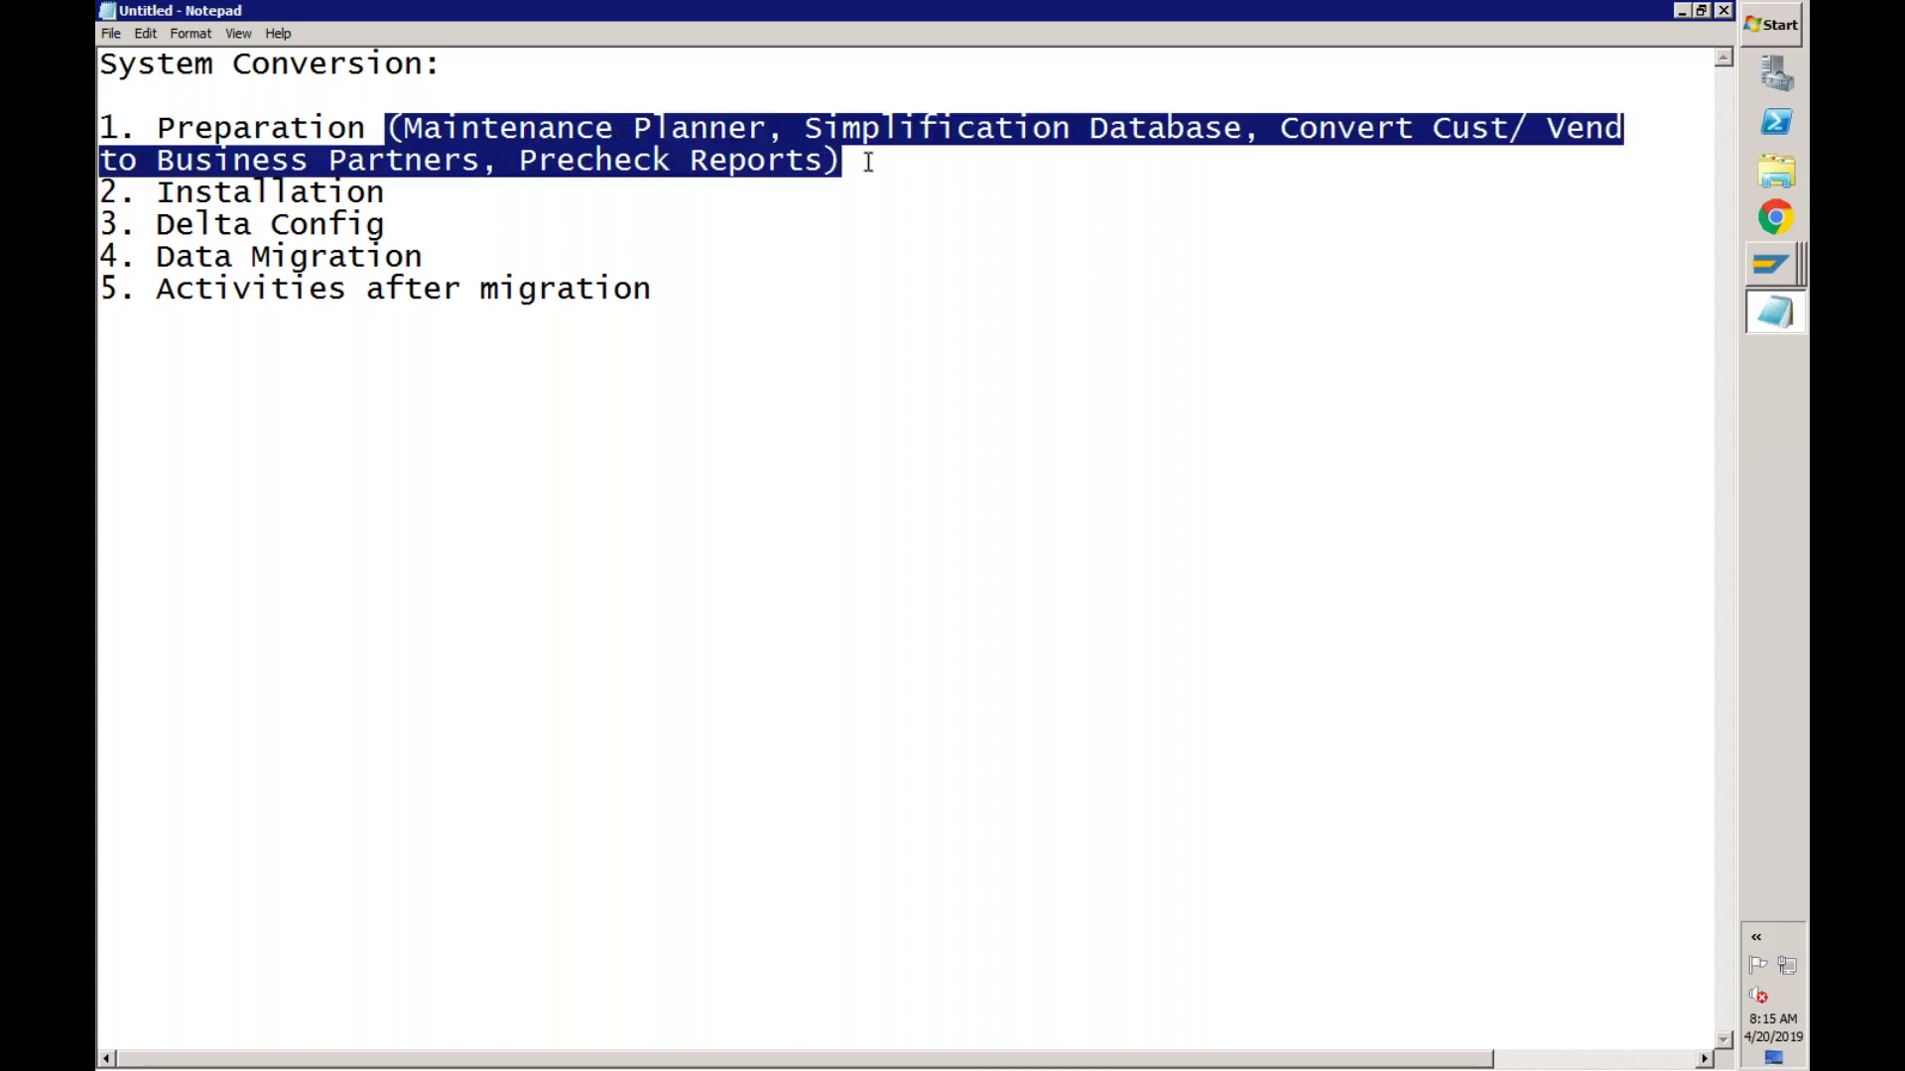
{"action": "left_click", "coordinate": [1282, 129]}
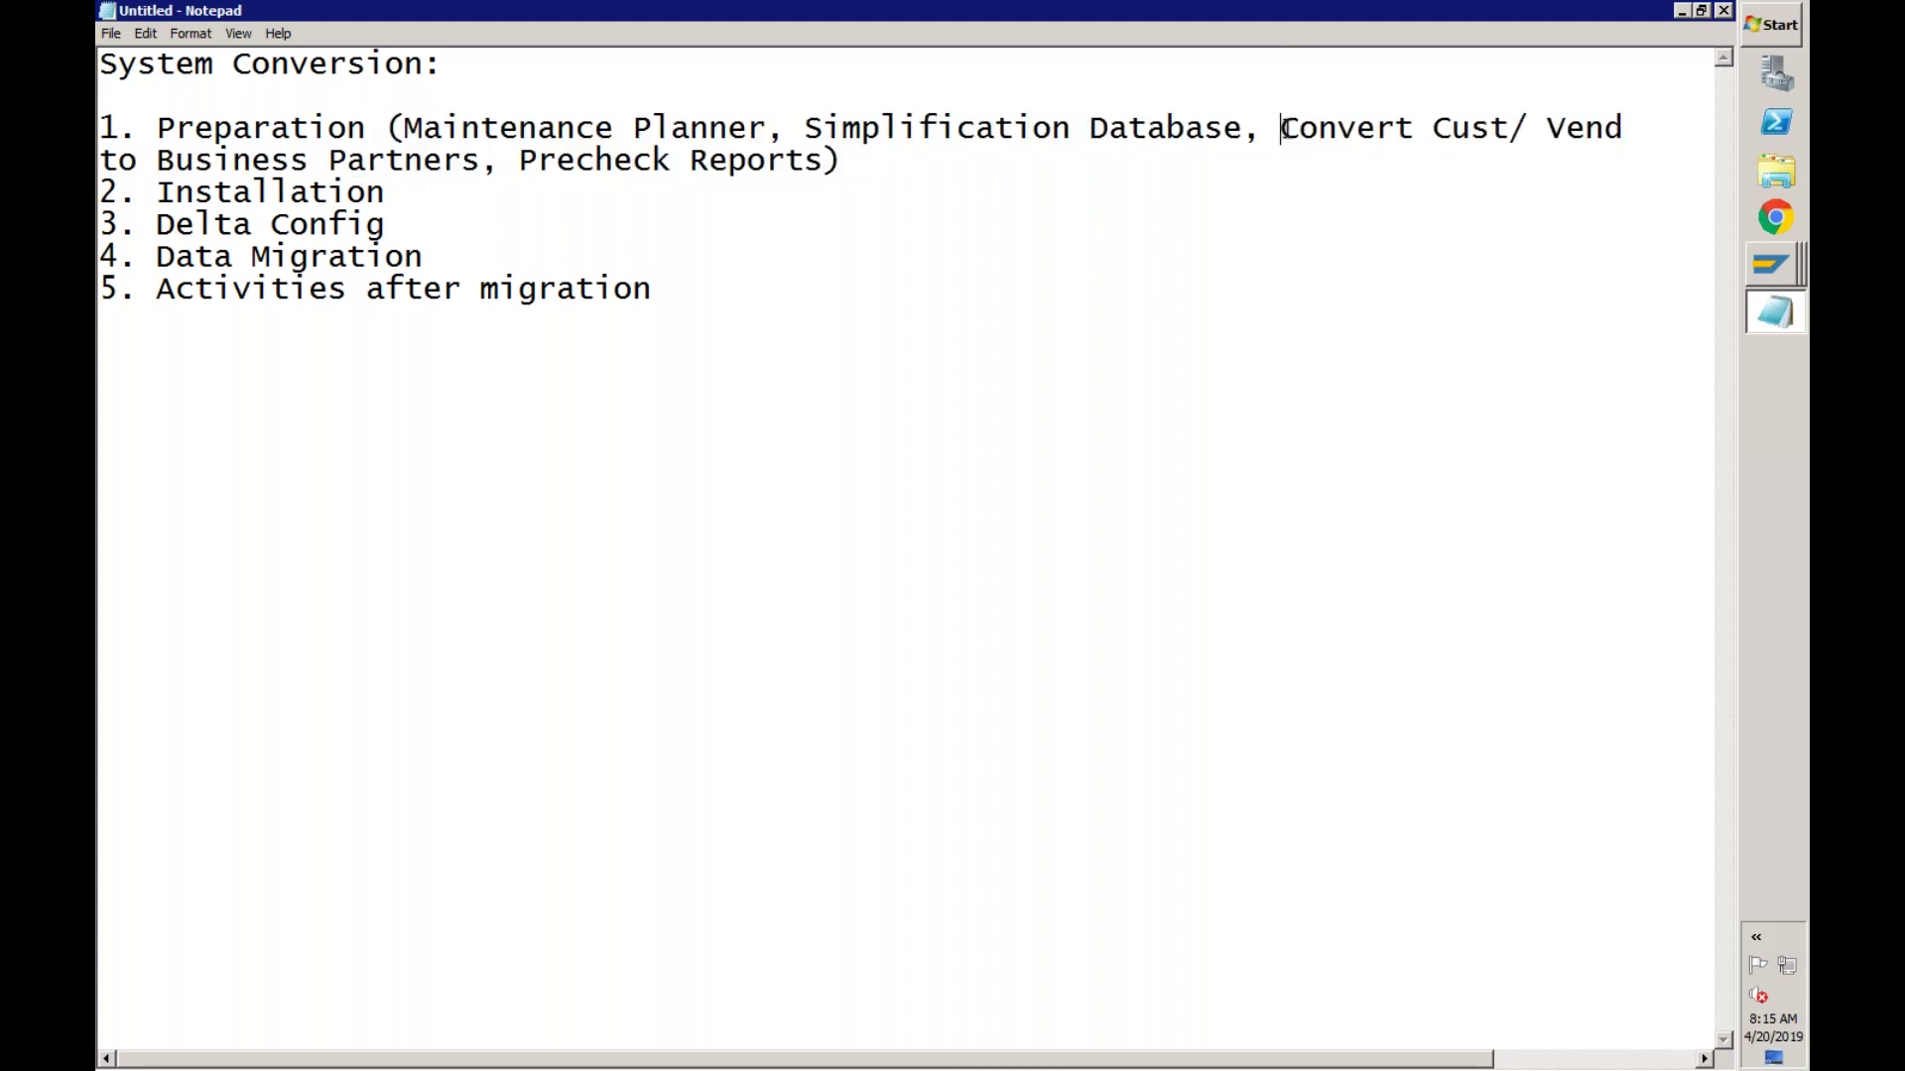
{"action": "left_click", "coordinate": [1761, 275]}
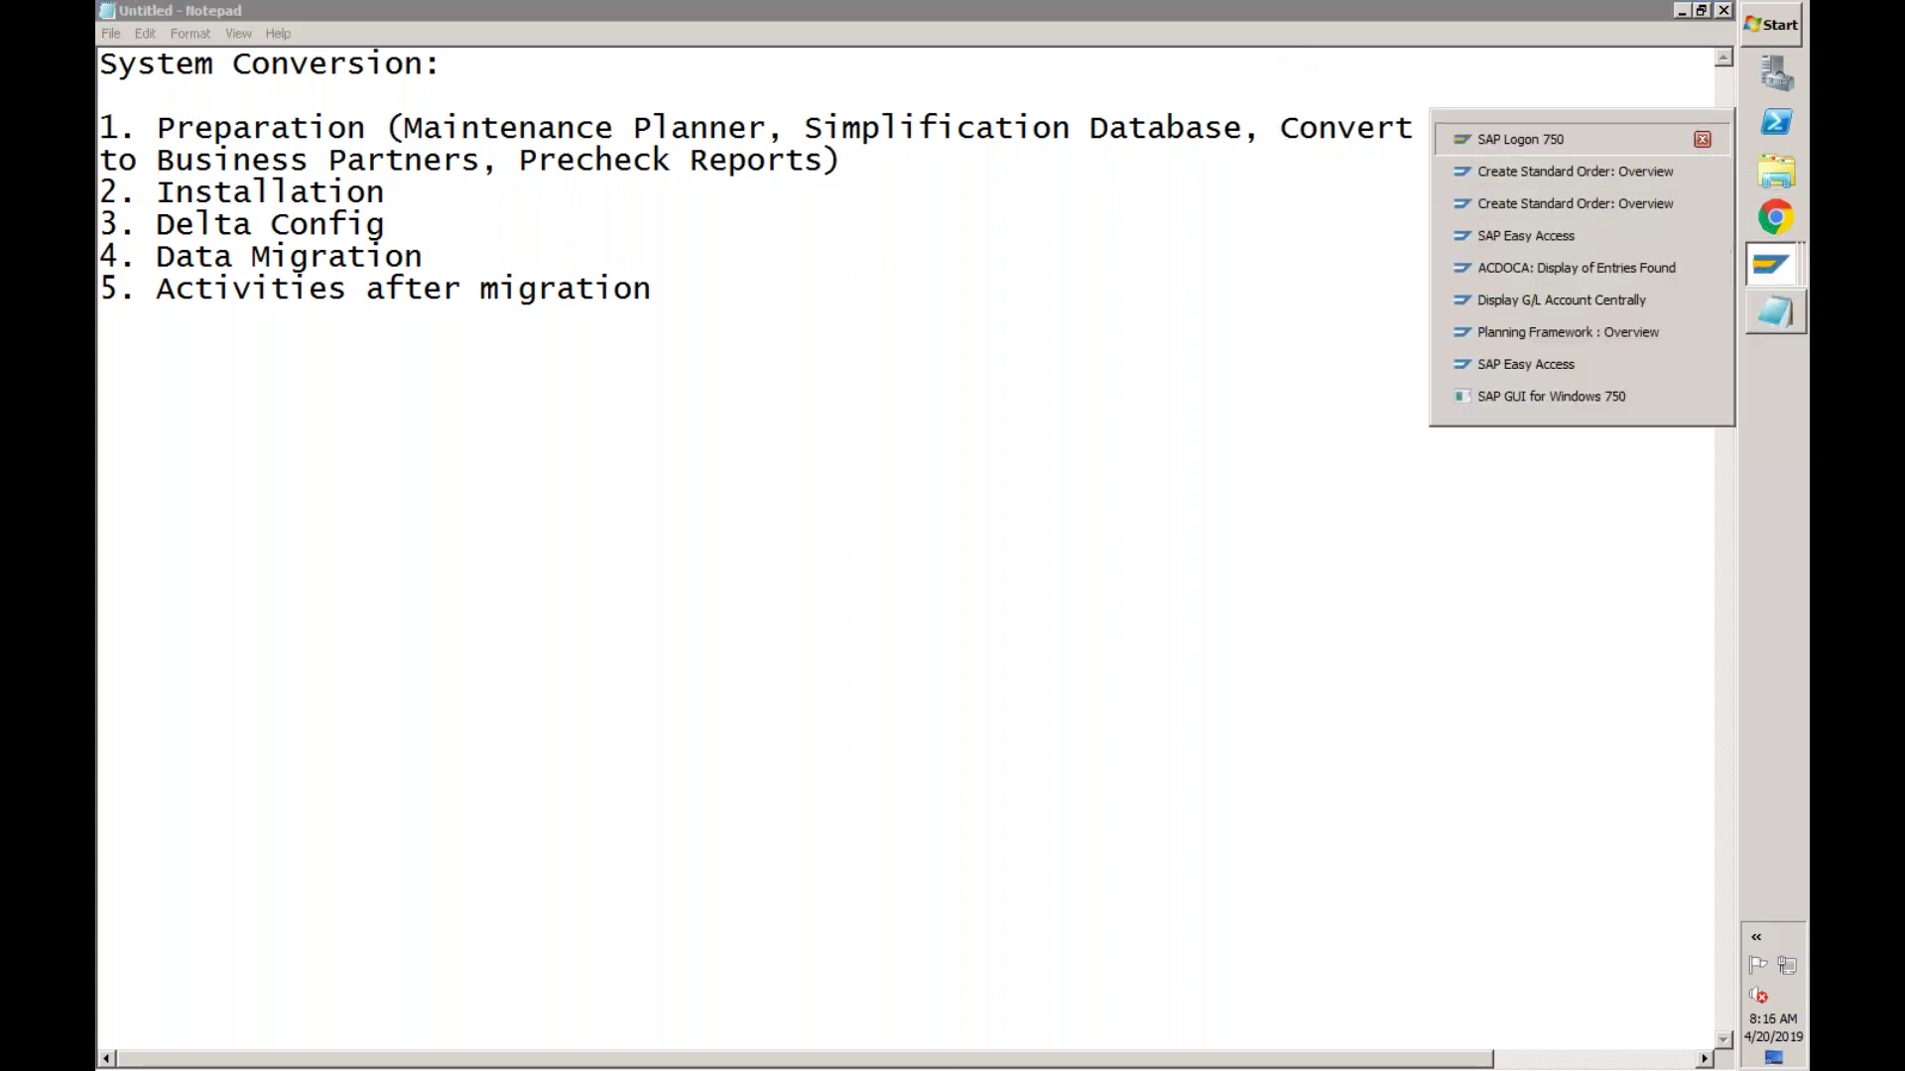
- Log on to the ECC system from SAP Logon 750 with the user ID and password
{"action": "left_click", "coordinate": [1520, 138]}
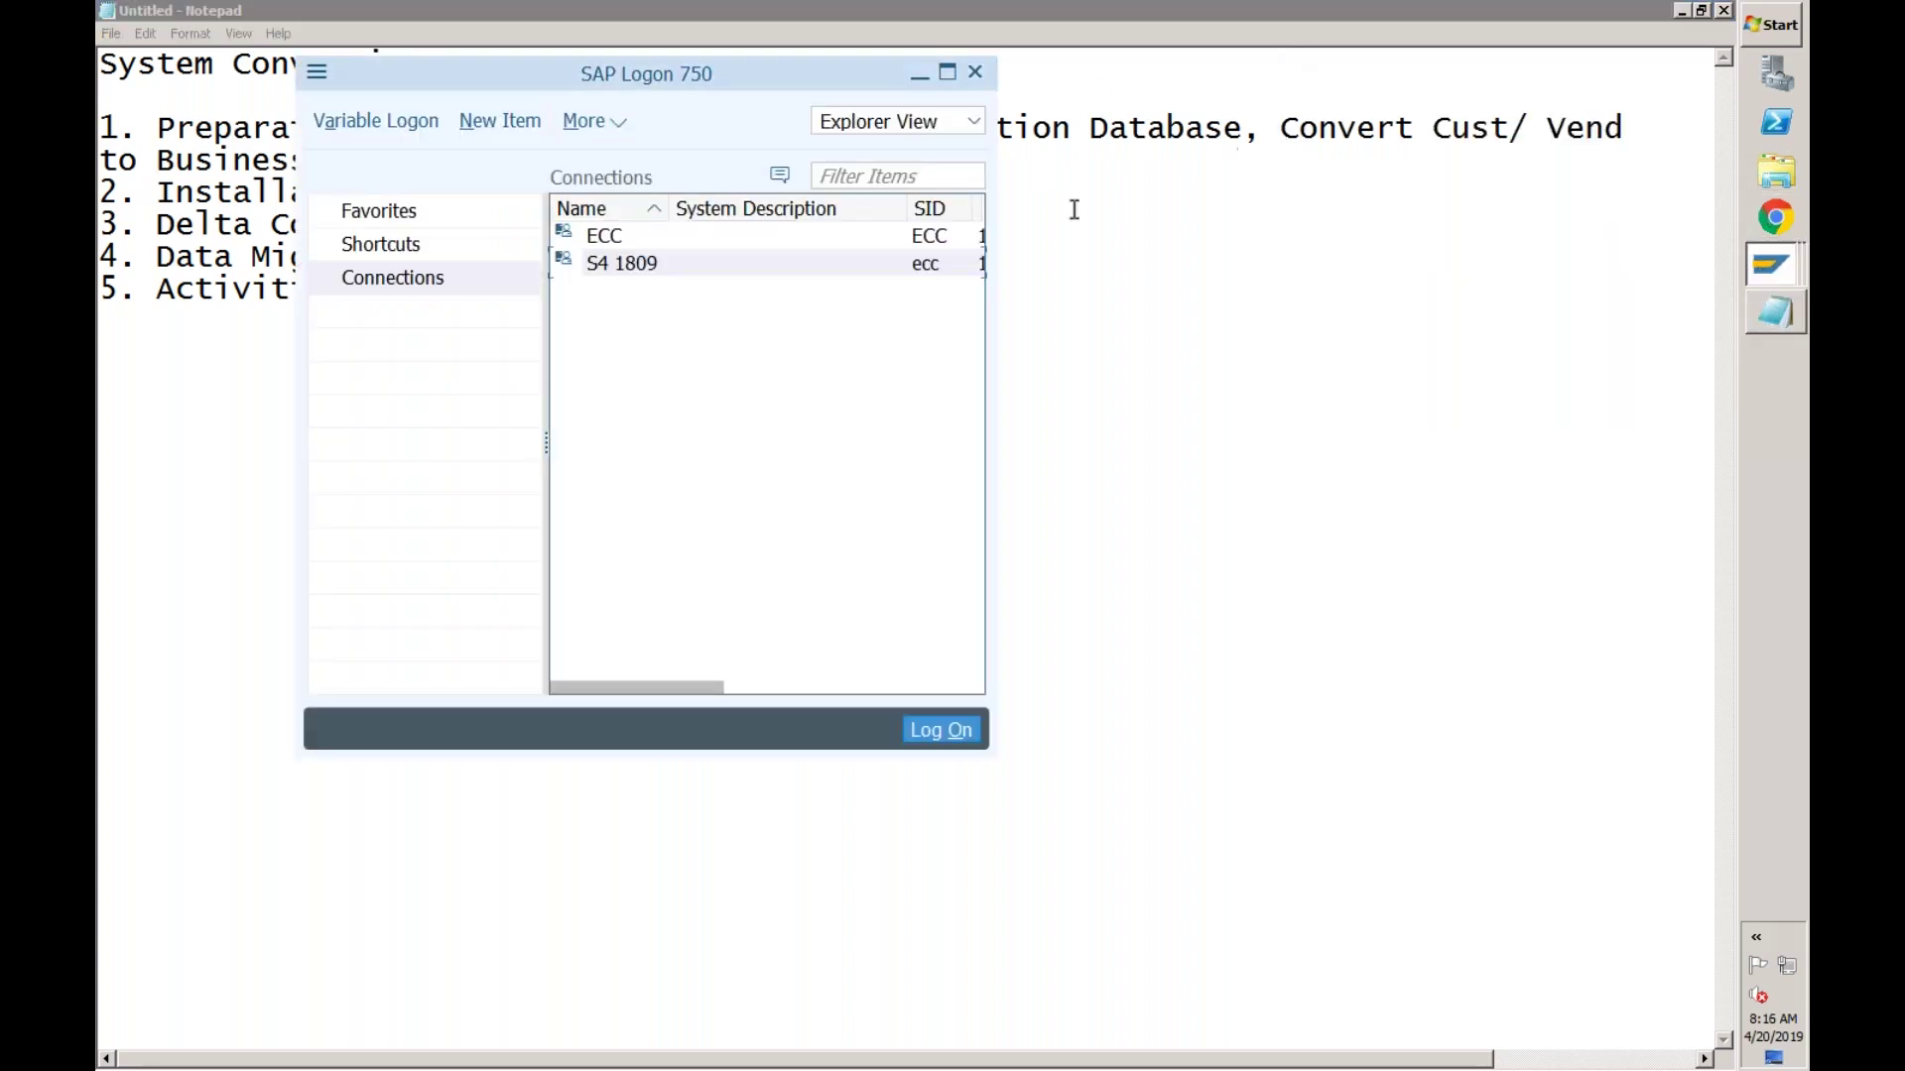
{"action": "double_click", "coordinate": [623, 235]}
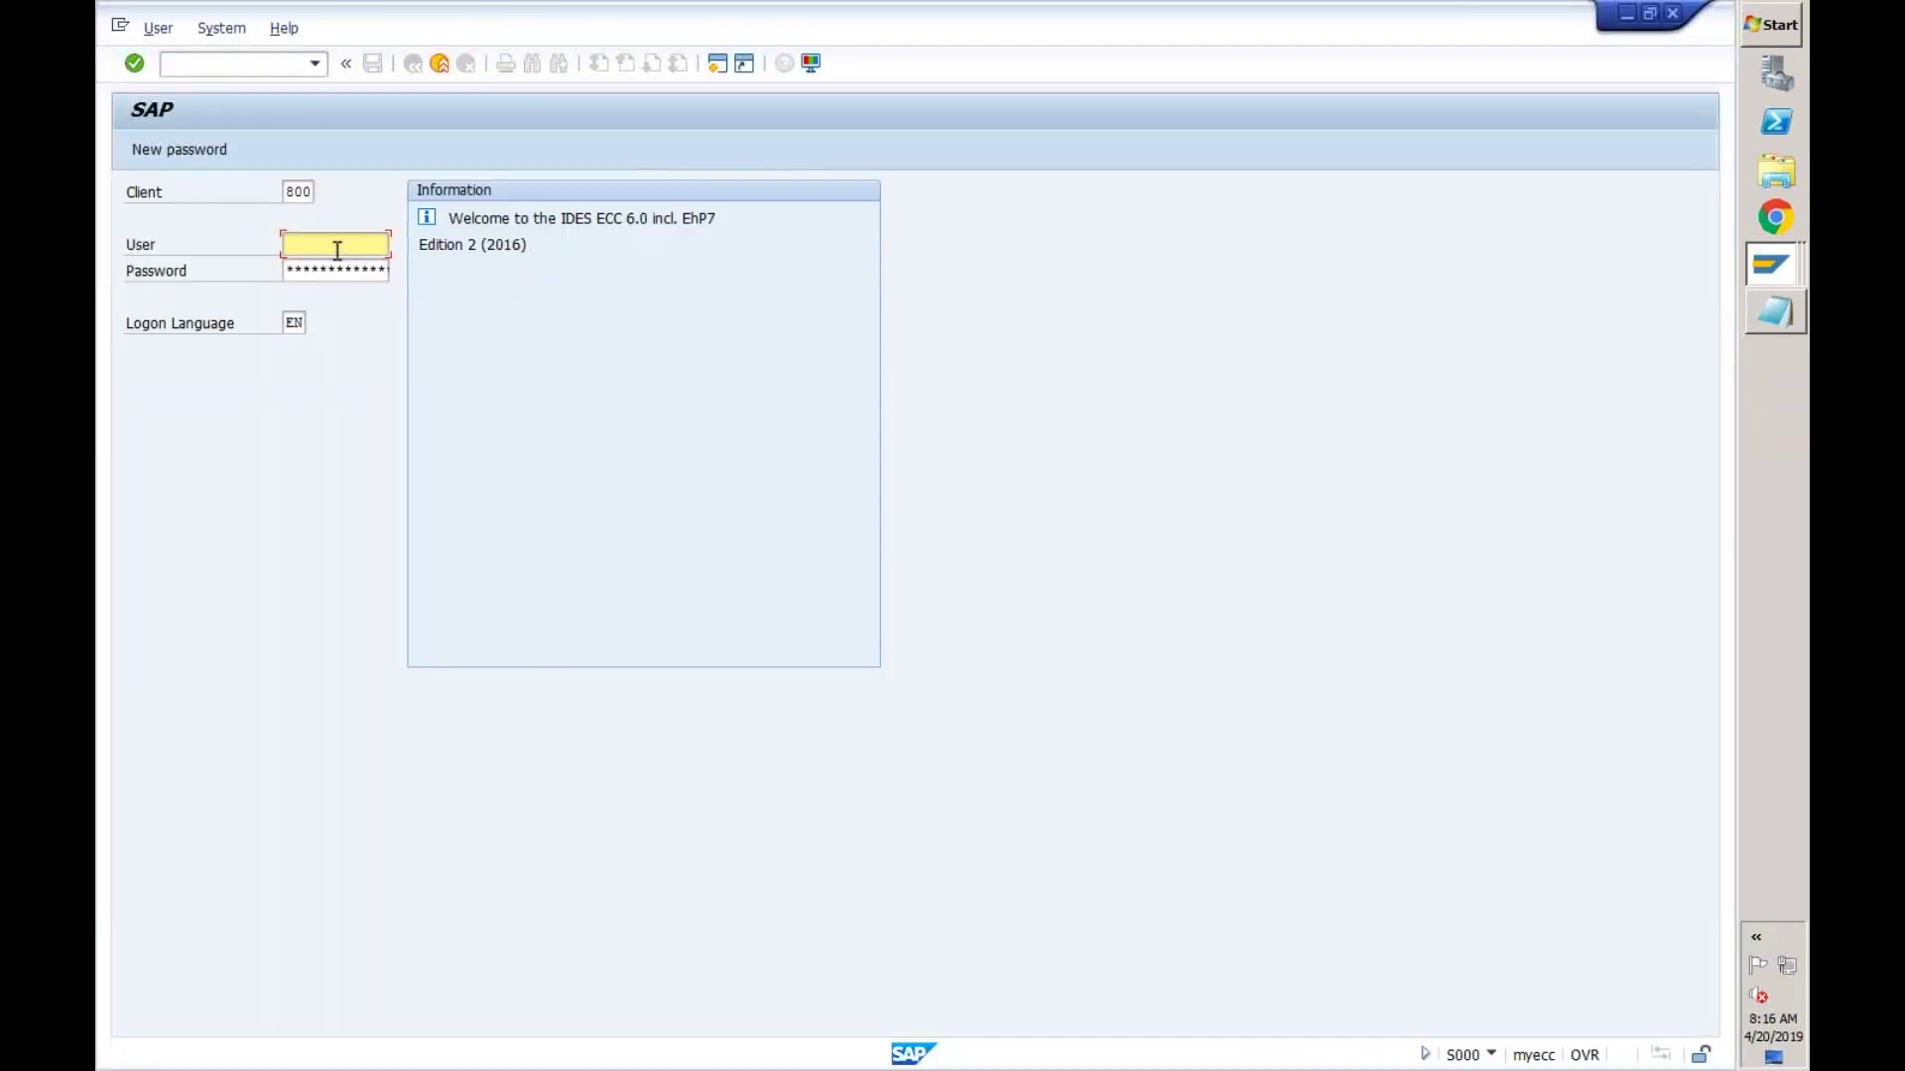
{"action": "type", "text": "softnsol"}
{"action": "key", "text": "Tab"}
{"action": "key", "text": "Return"}
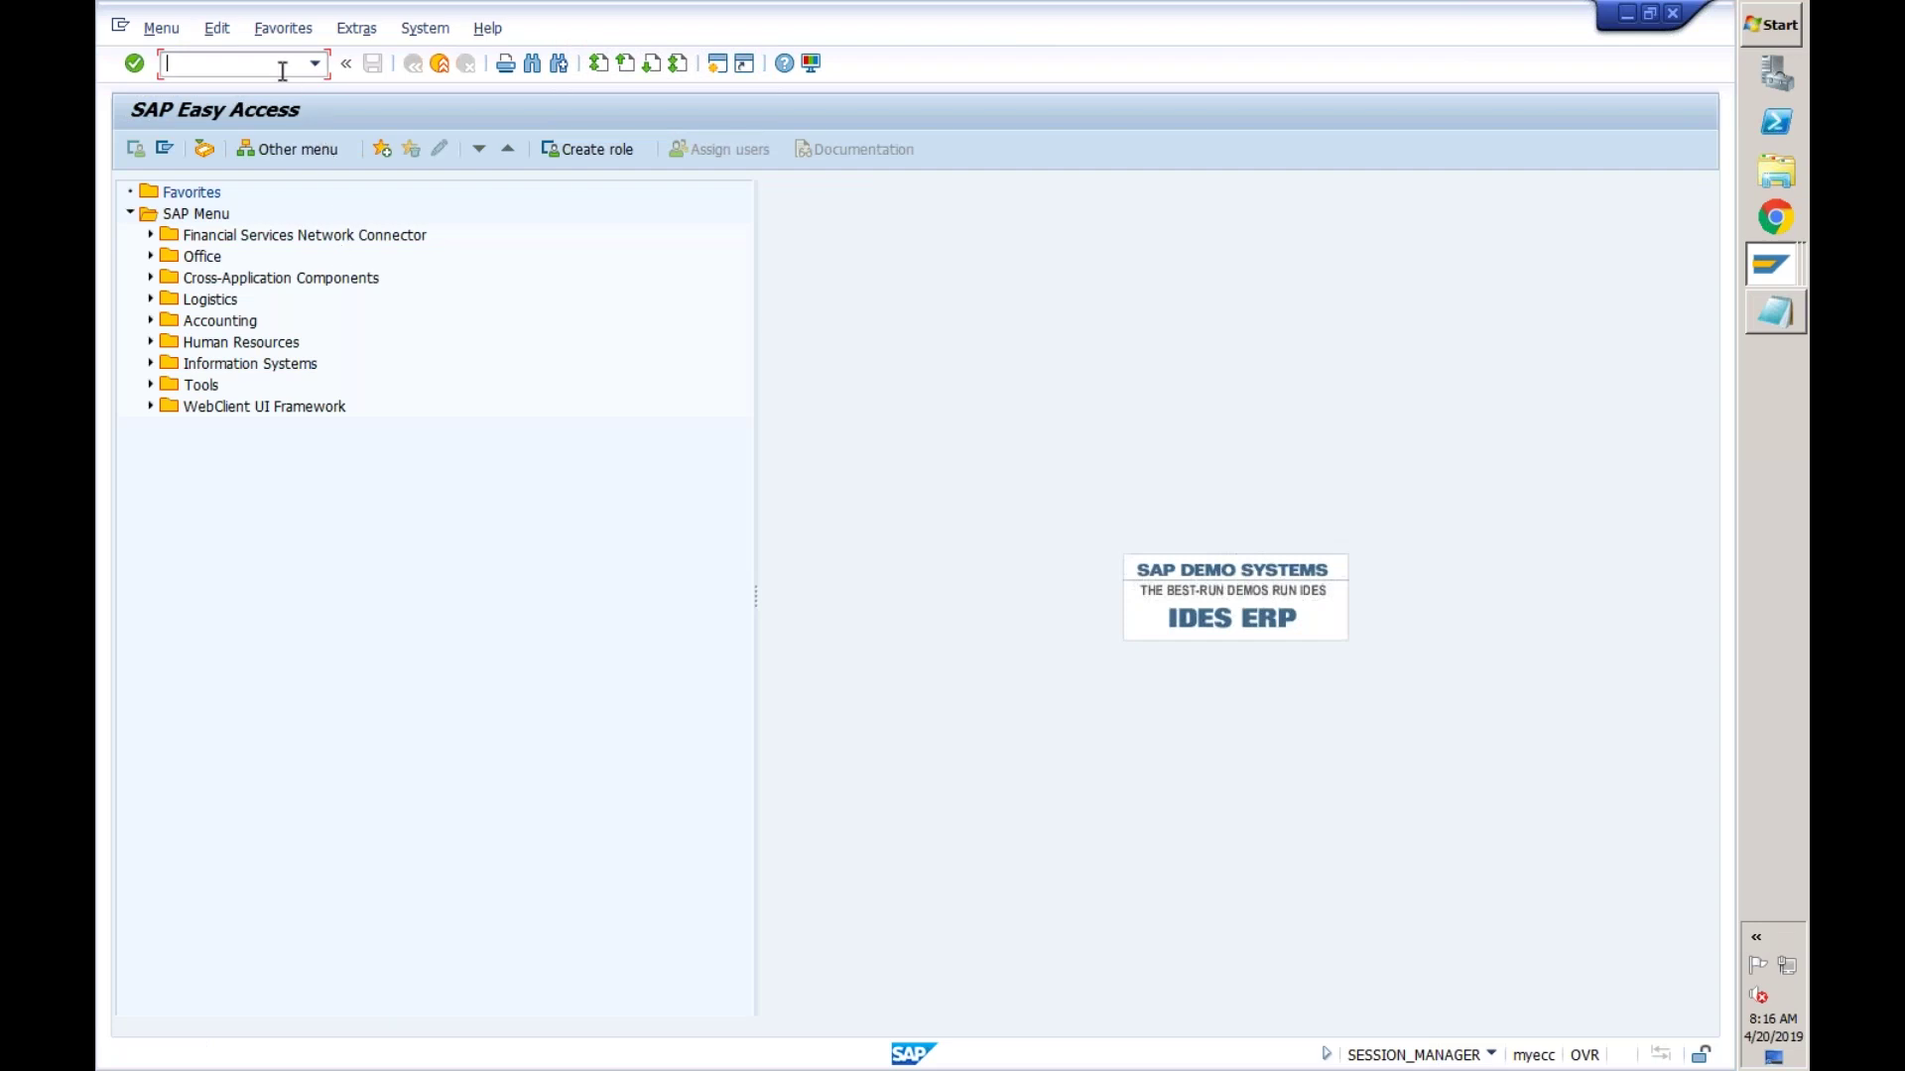
- Display the KNA1 table in SE16N, returning 500 customer entries
{"action": "type", "text": "se16n"}
{"action": "key", "text": "Return"}
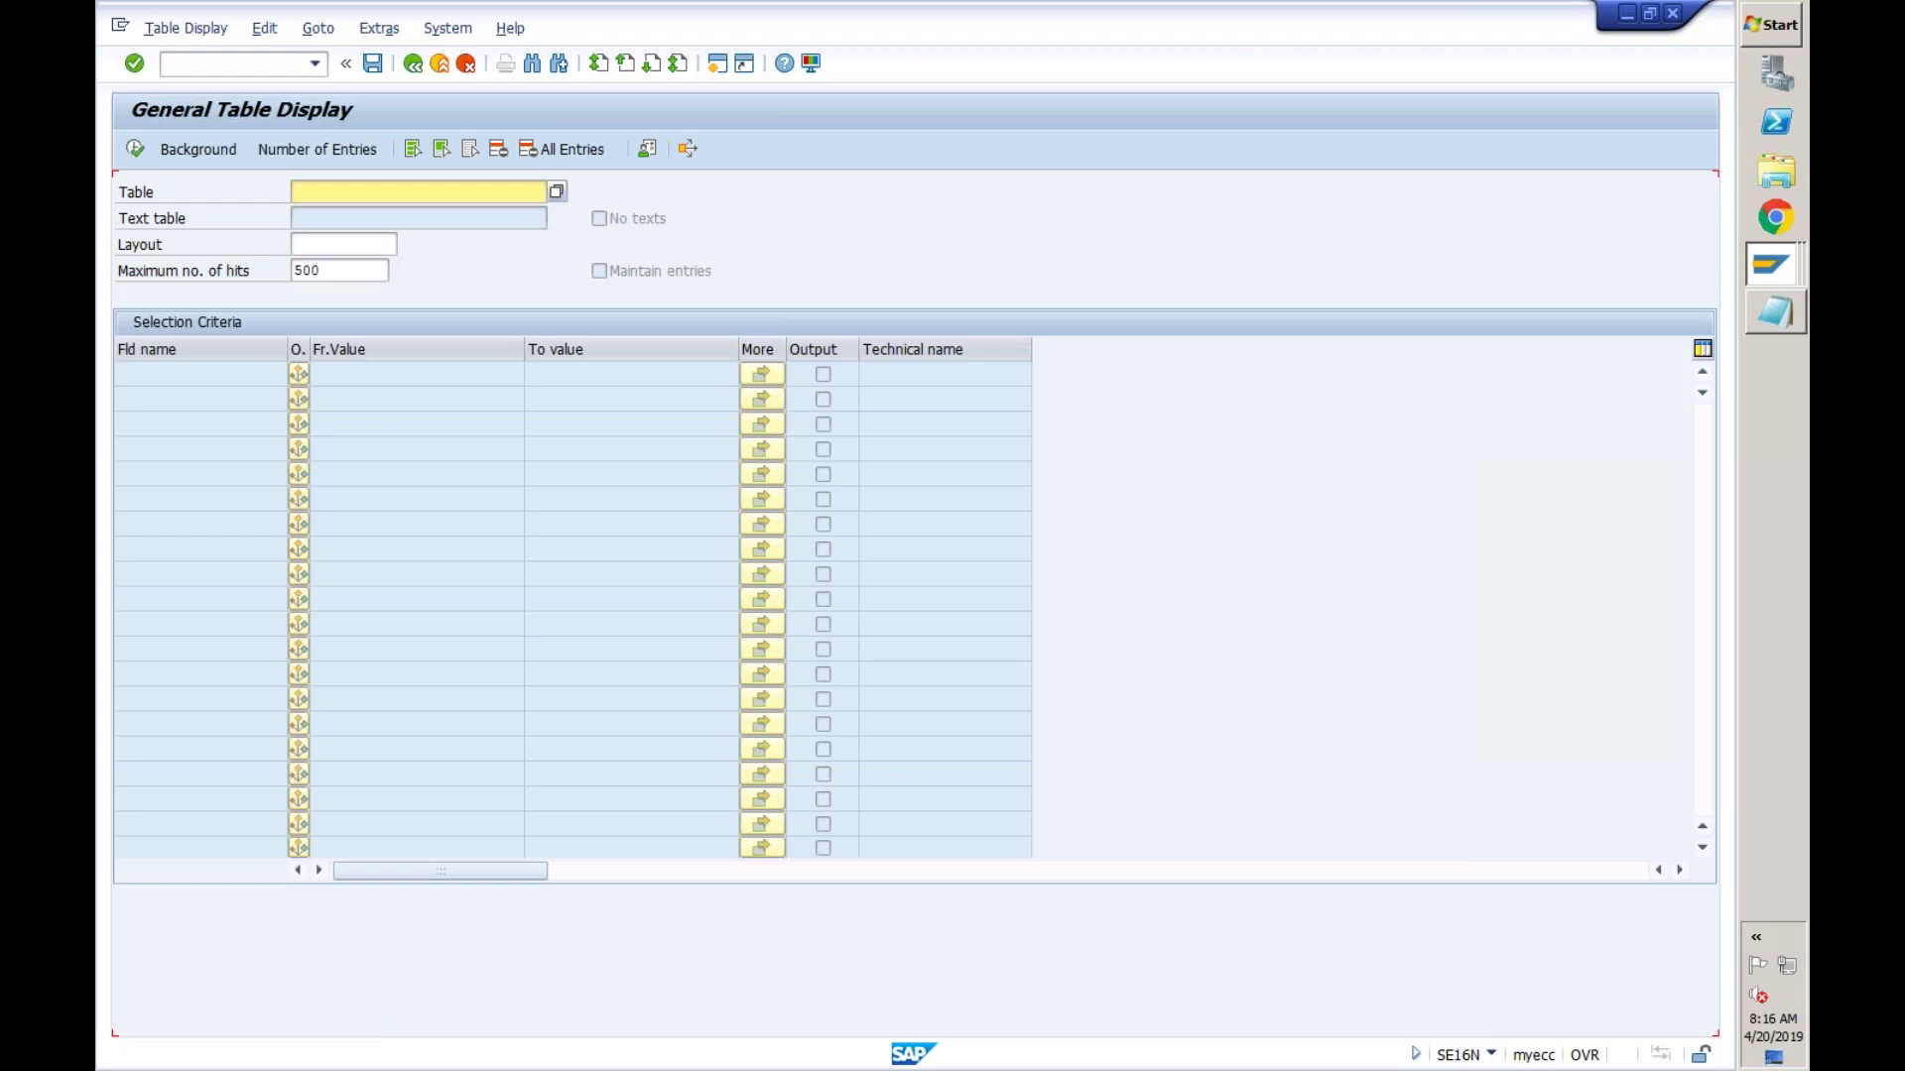
{"action": "type", "text": "kna1"}
{"action": "key", "text": "Return"}
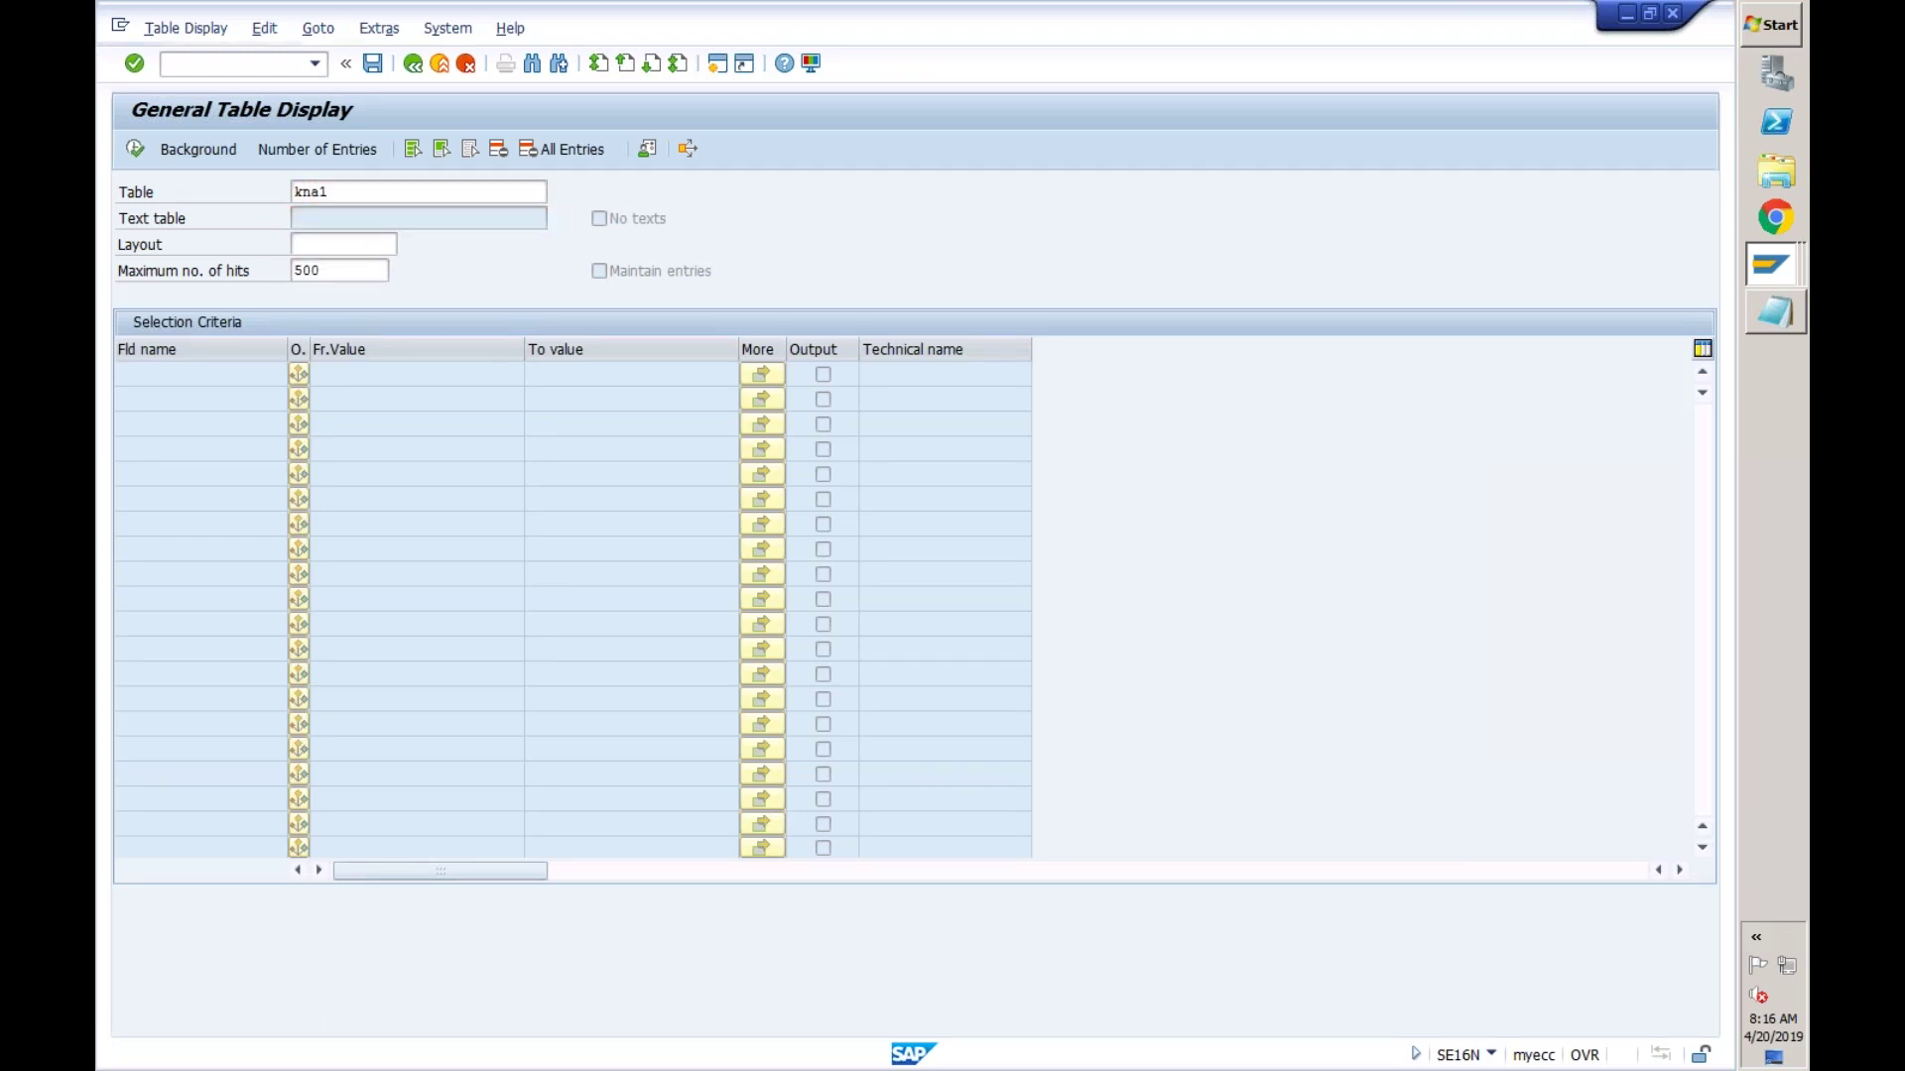
{"action": "left_click", "coordinate": [136, 149]}
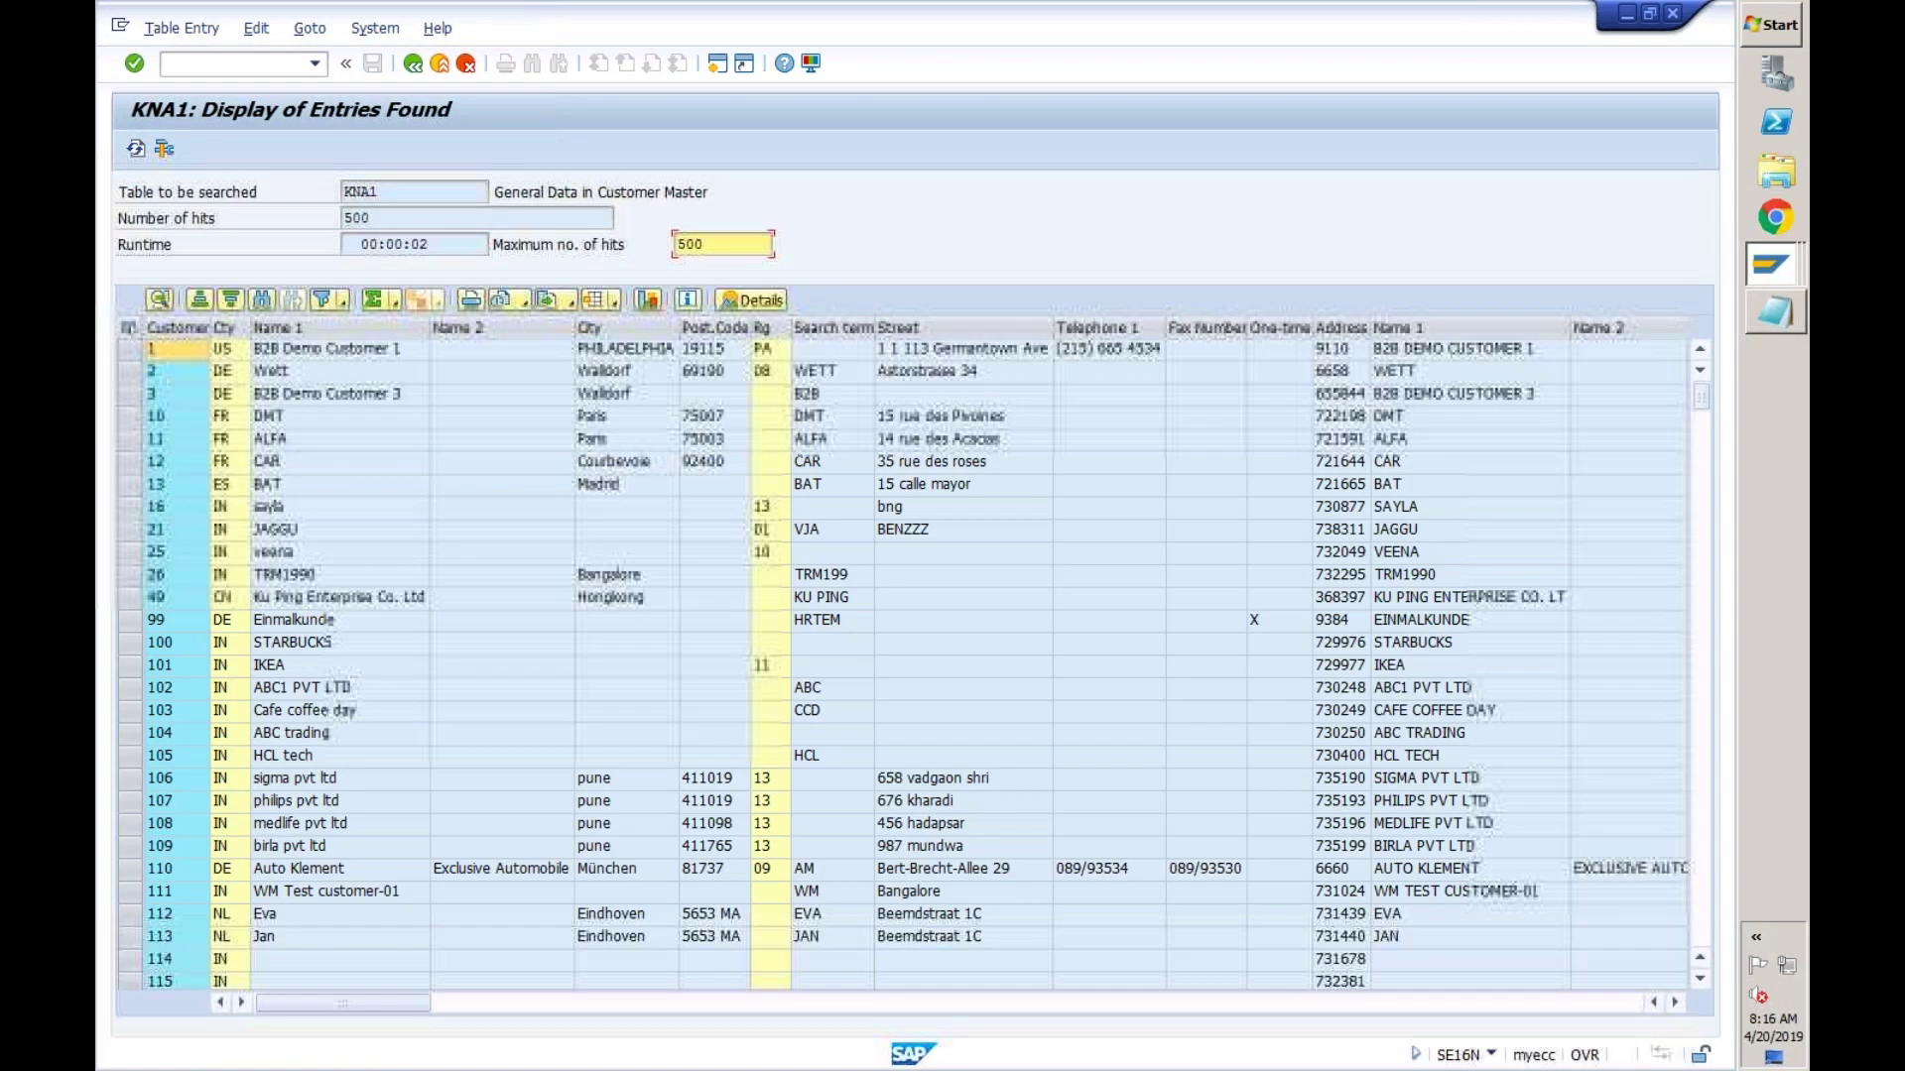
- Select customer numbers 1 to 100 in the KNA1 results and open a second session
{"action": "left_click", "coordinate": [163, 663]}
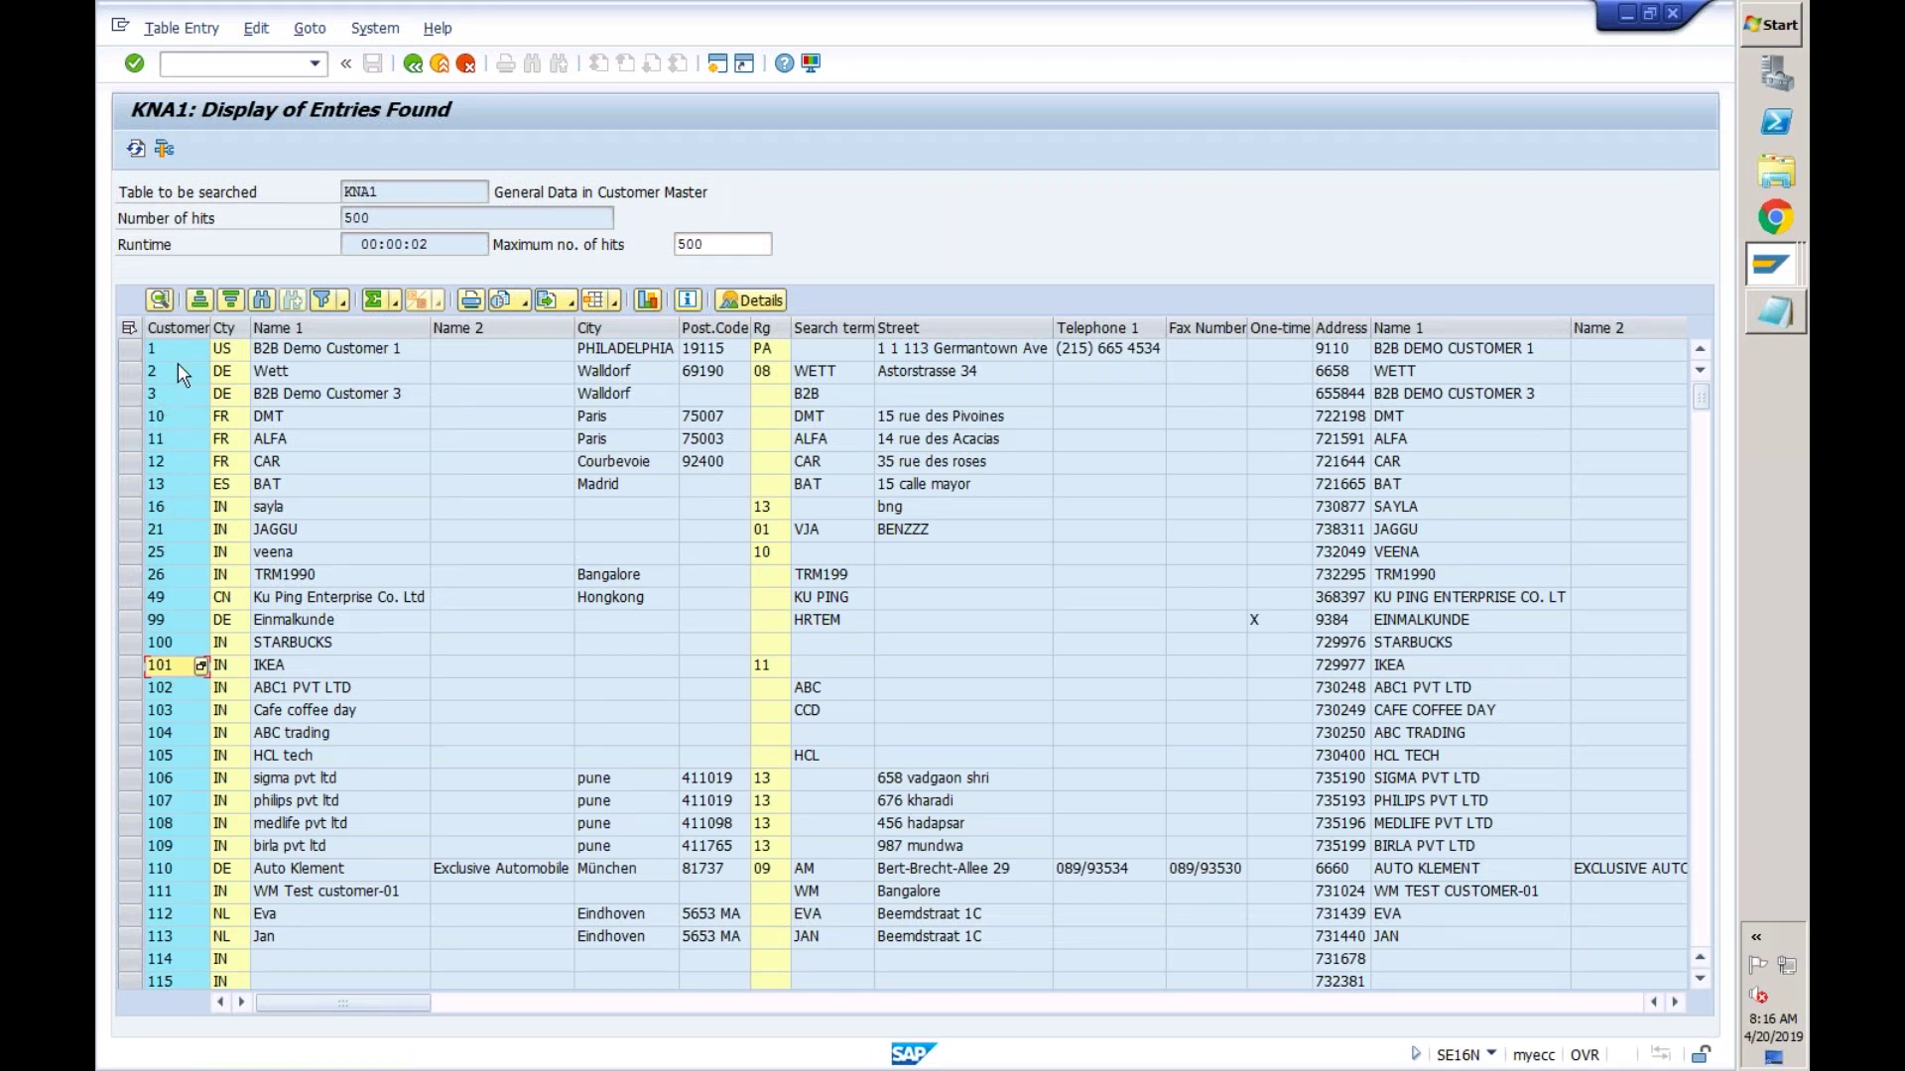
{"action": "left_click_drag", "start_coordinate": [164, 353], "coordinate": [165, 659]}
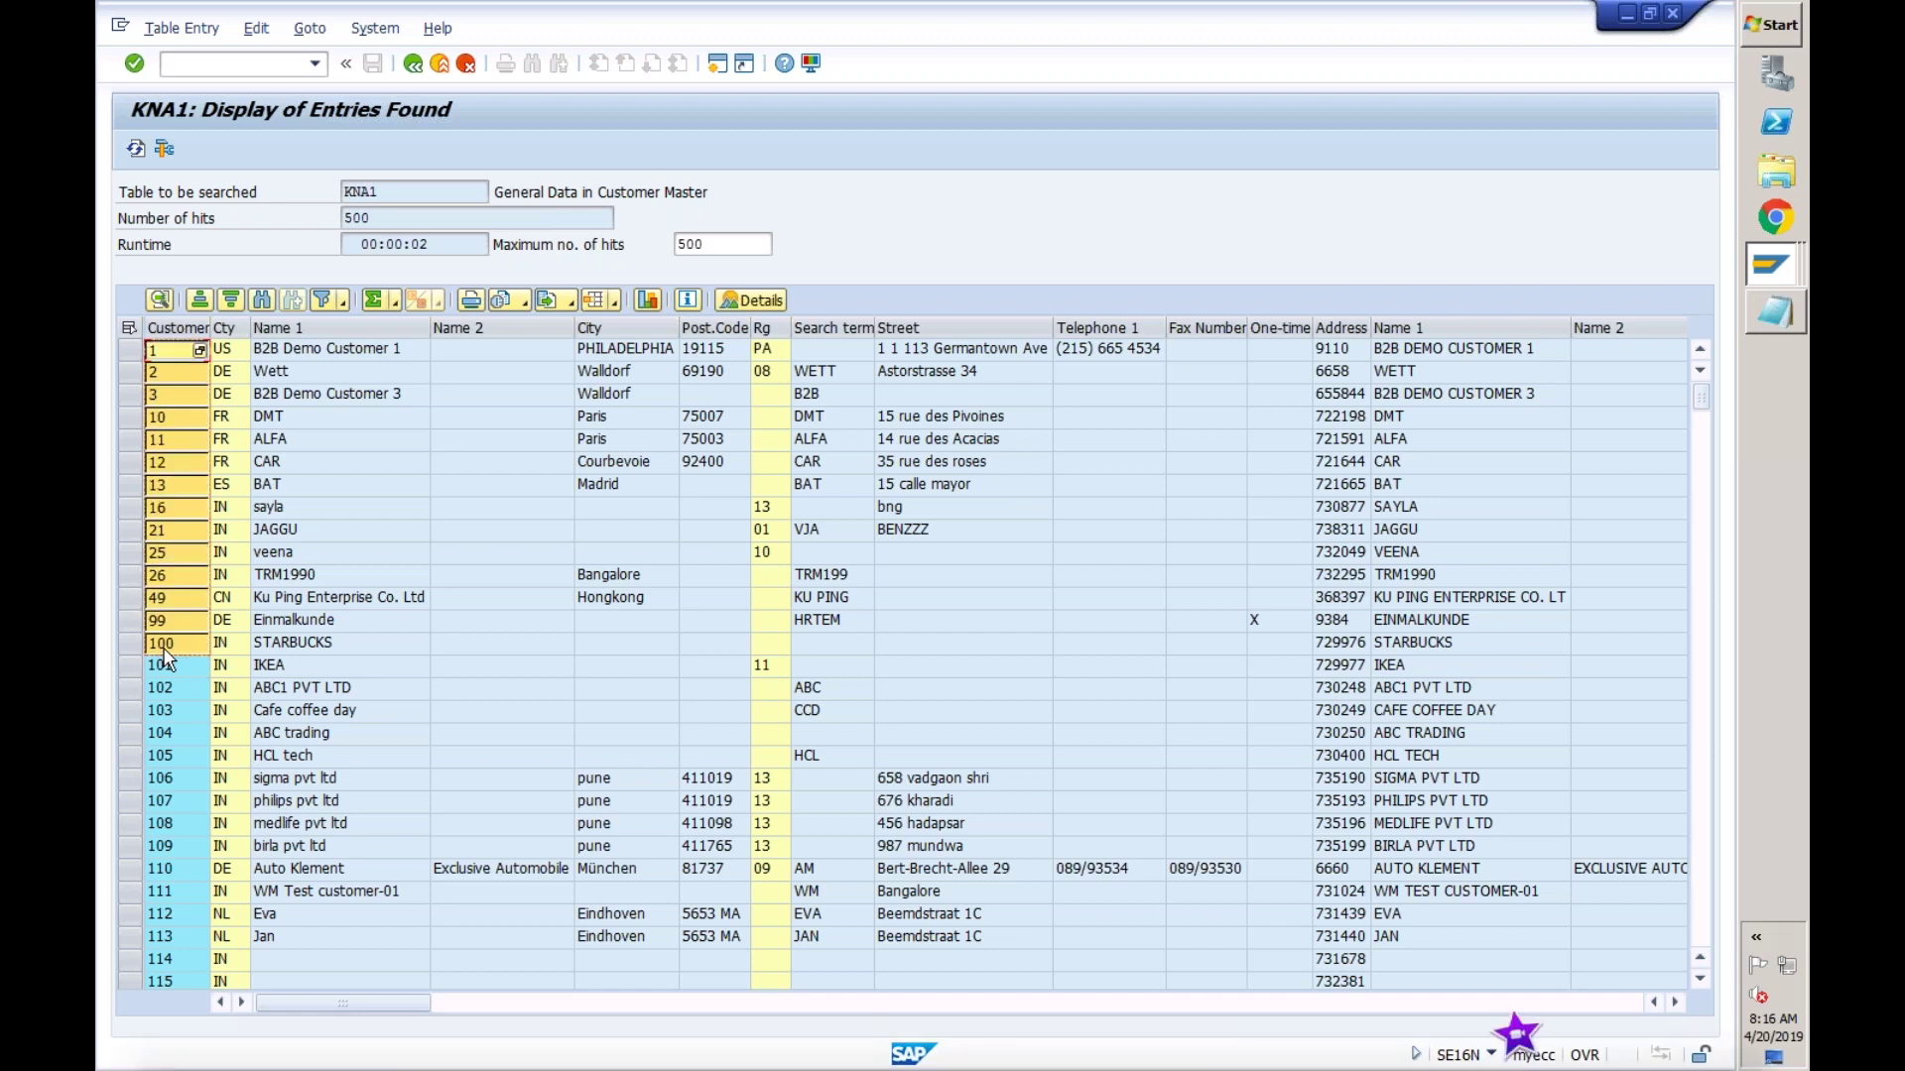
{"action": "left_click", "coordinate": [716, 63]}
- In the new session, load table CVI_CUST_LINK in SE16N in place of KNA1
{"action": "type", "text": "se16n"}
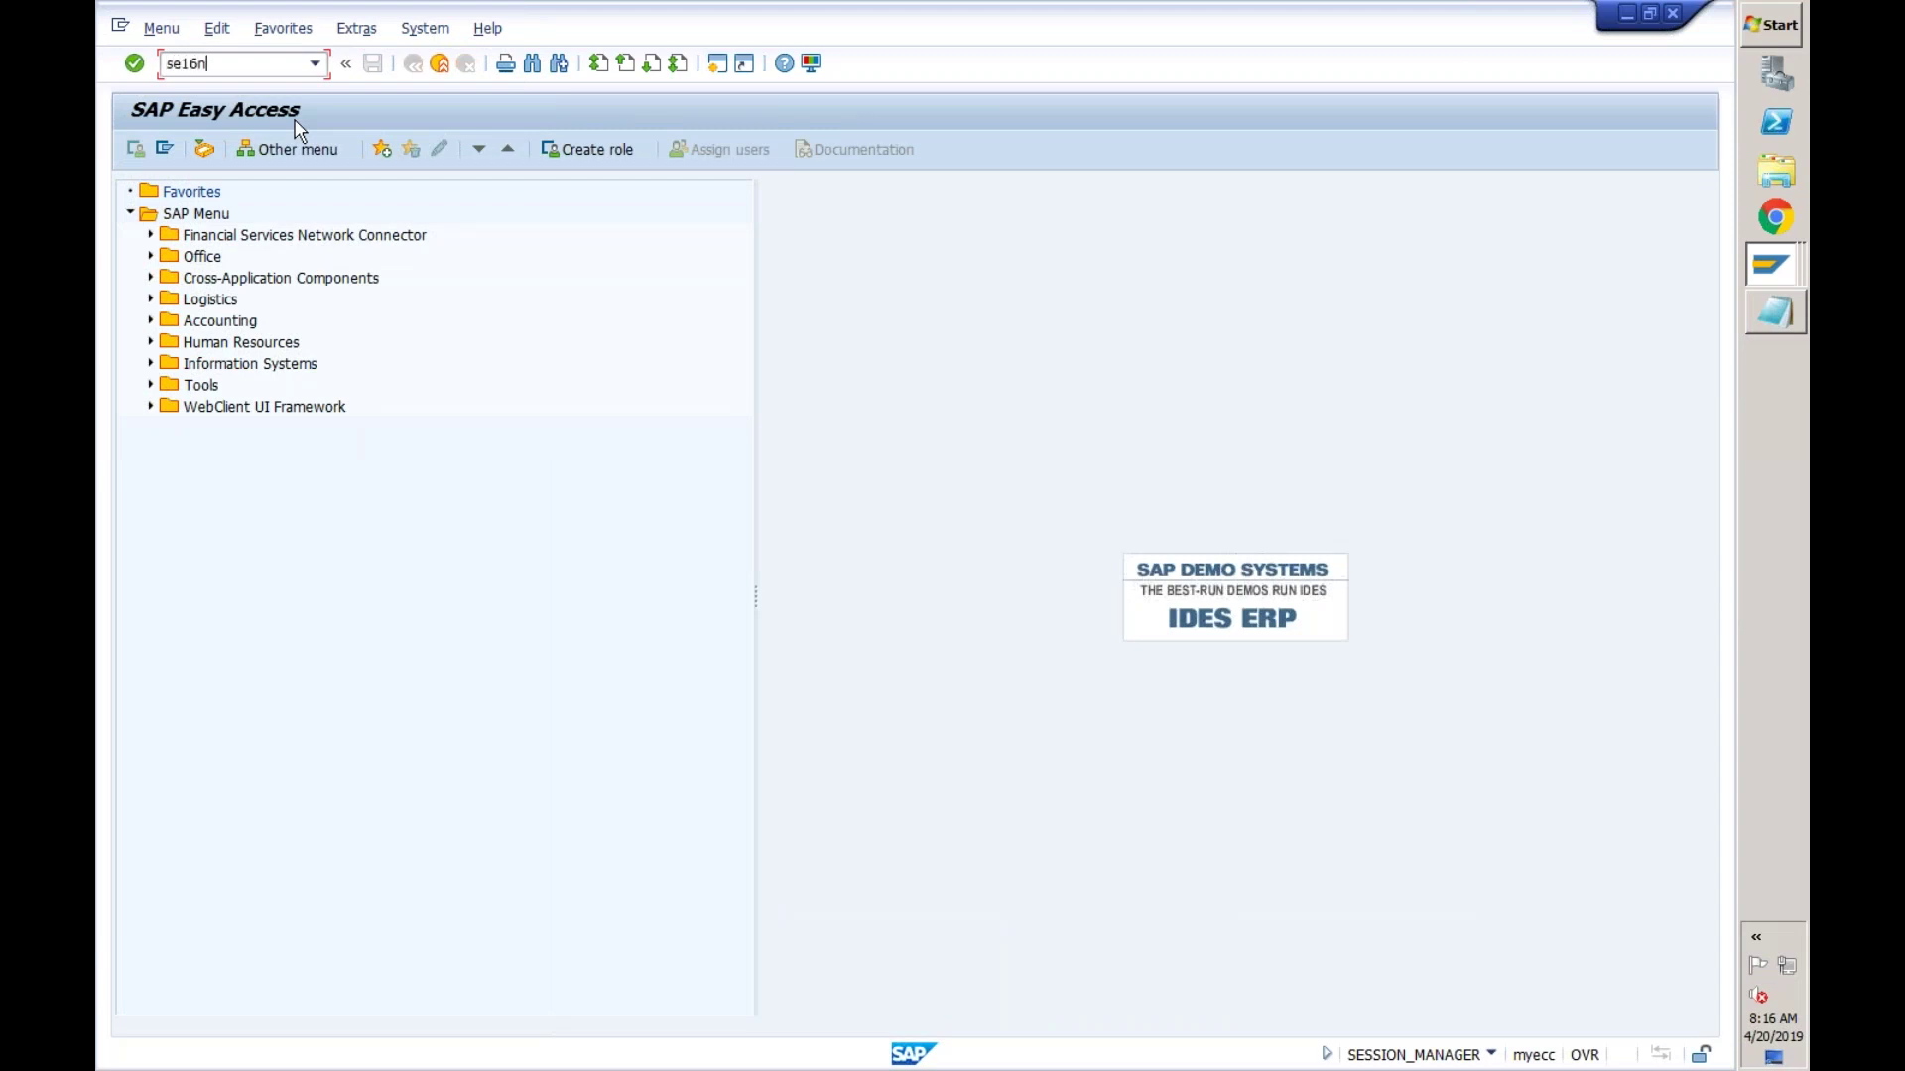
{"action": "key", "text": "Return"}
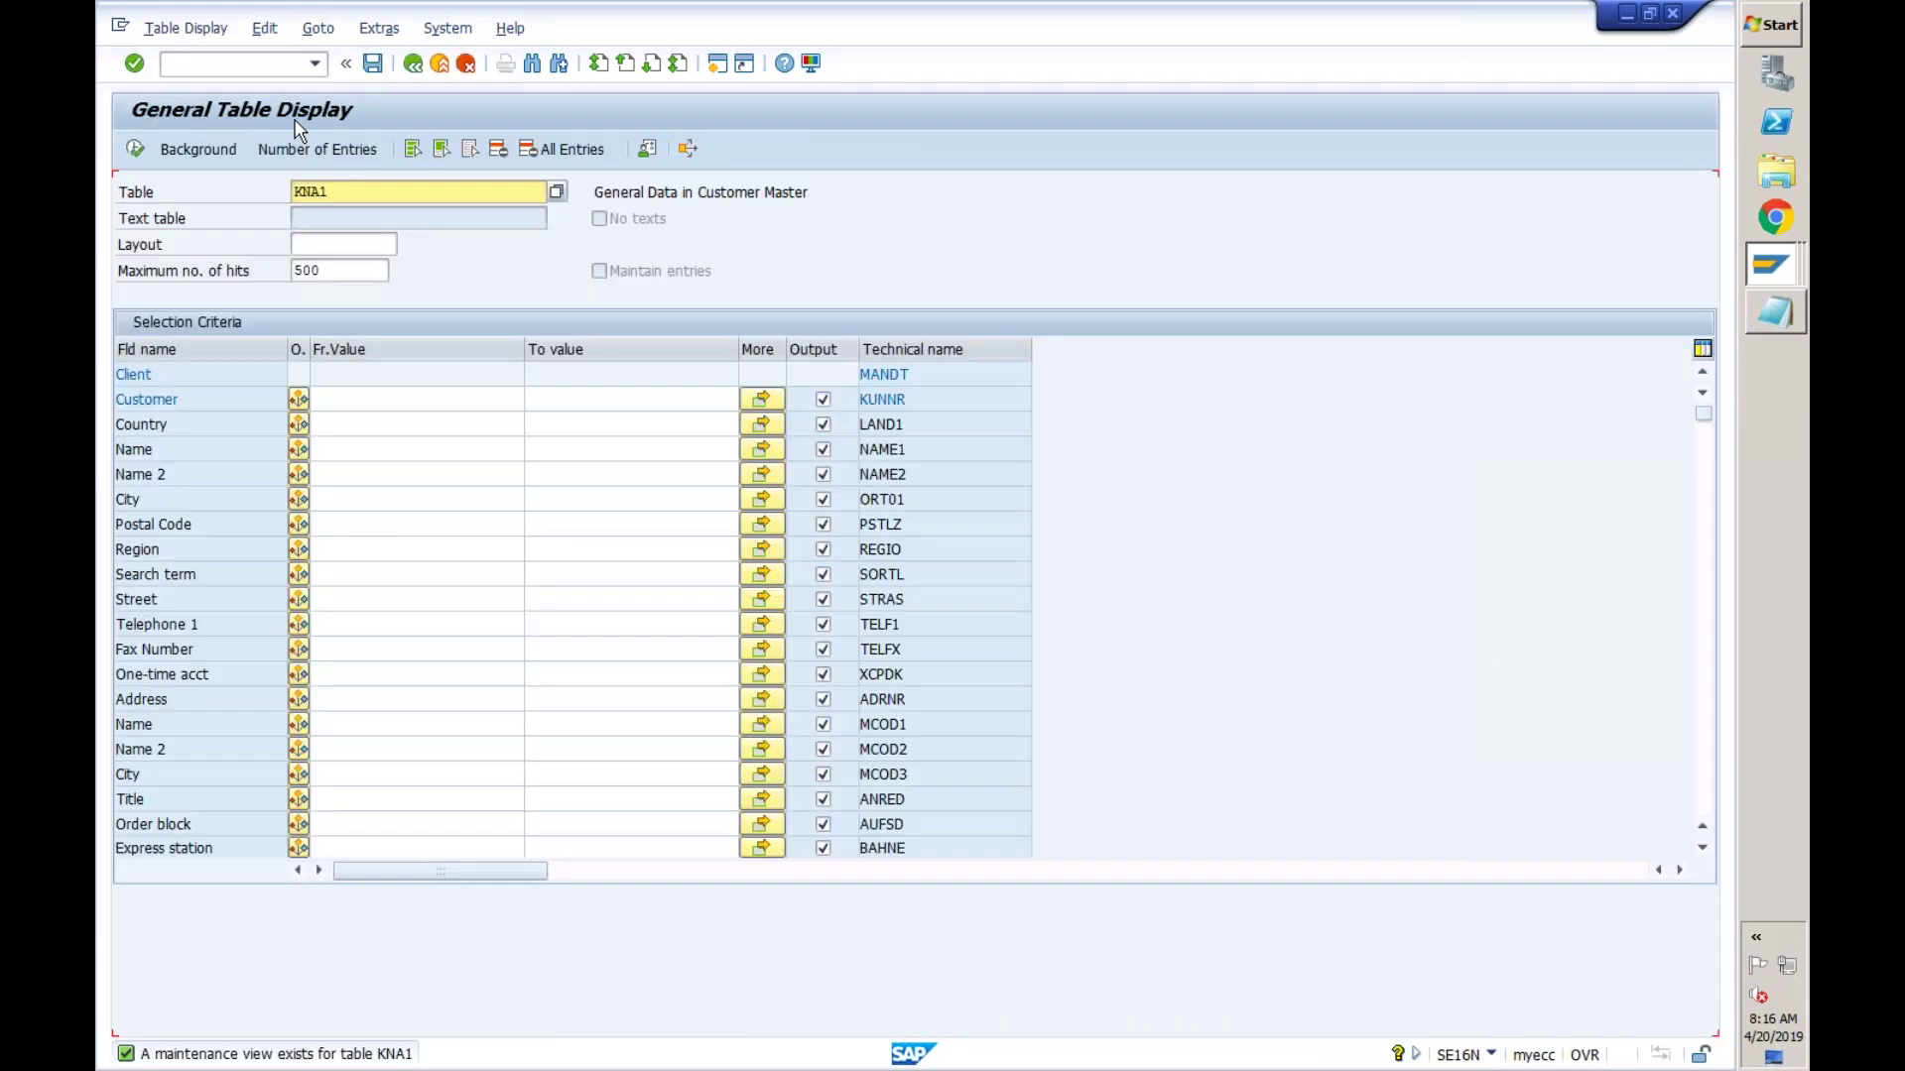
{"action": "key", "text": "BackSpace"}
{"action": "key", "text": "BackSpace"}
{"action": "key", "text": "BackSpace"}
{"action": "key", "text": "BackSpace"}
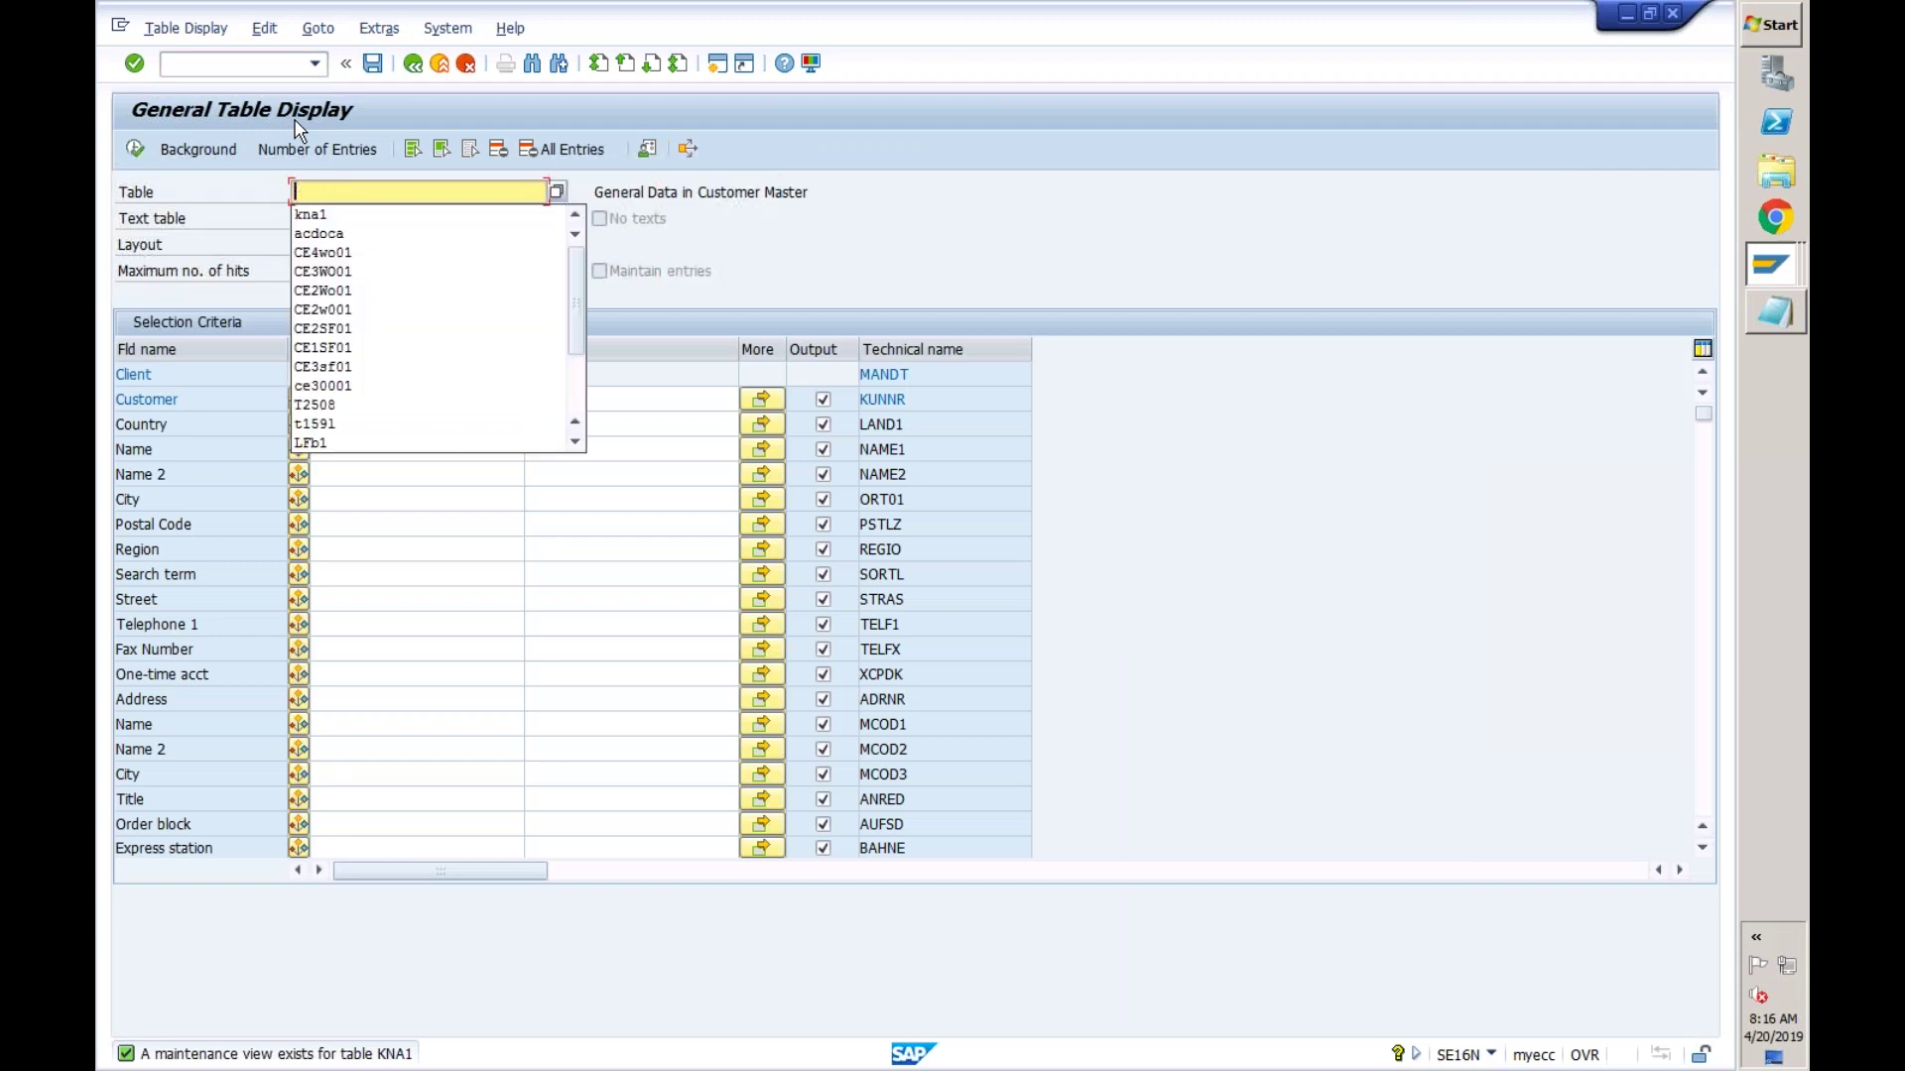
{"action": "type", "text": "cvi"}
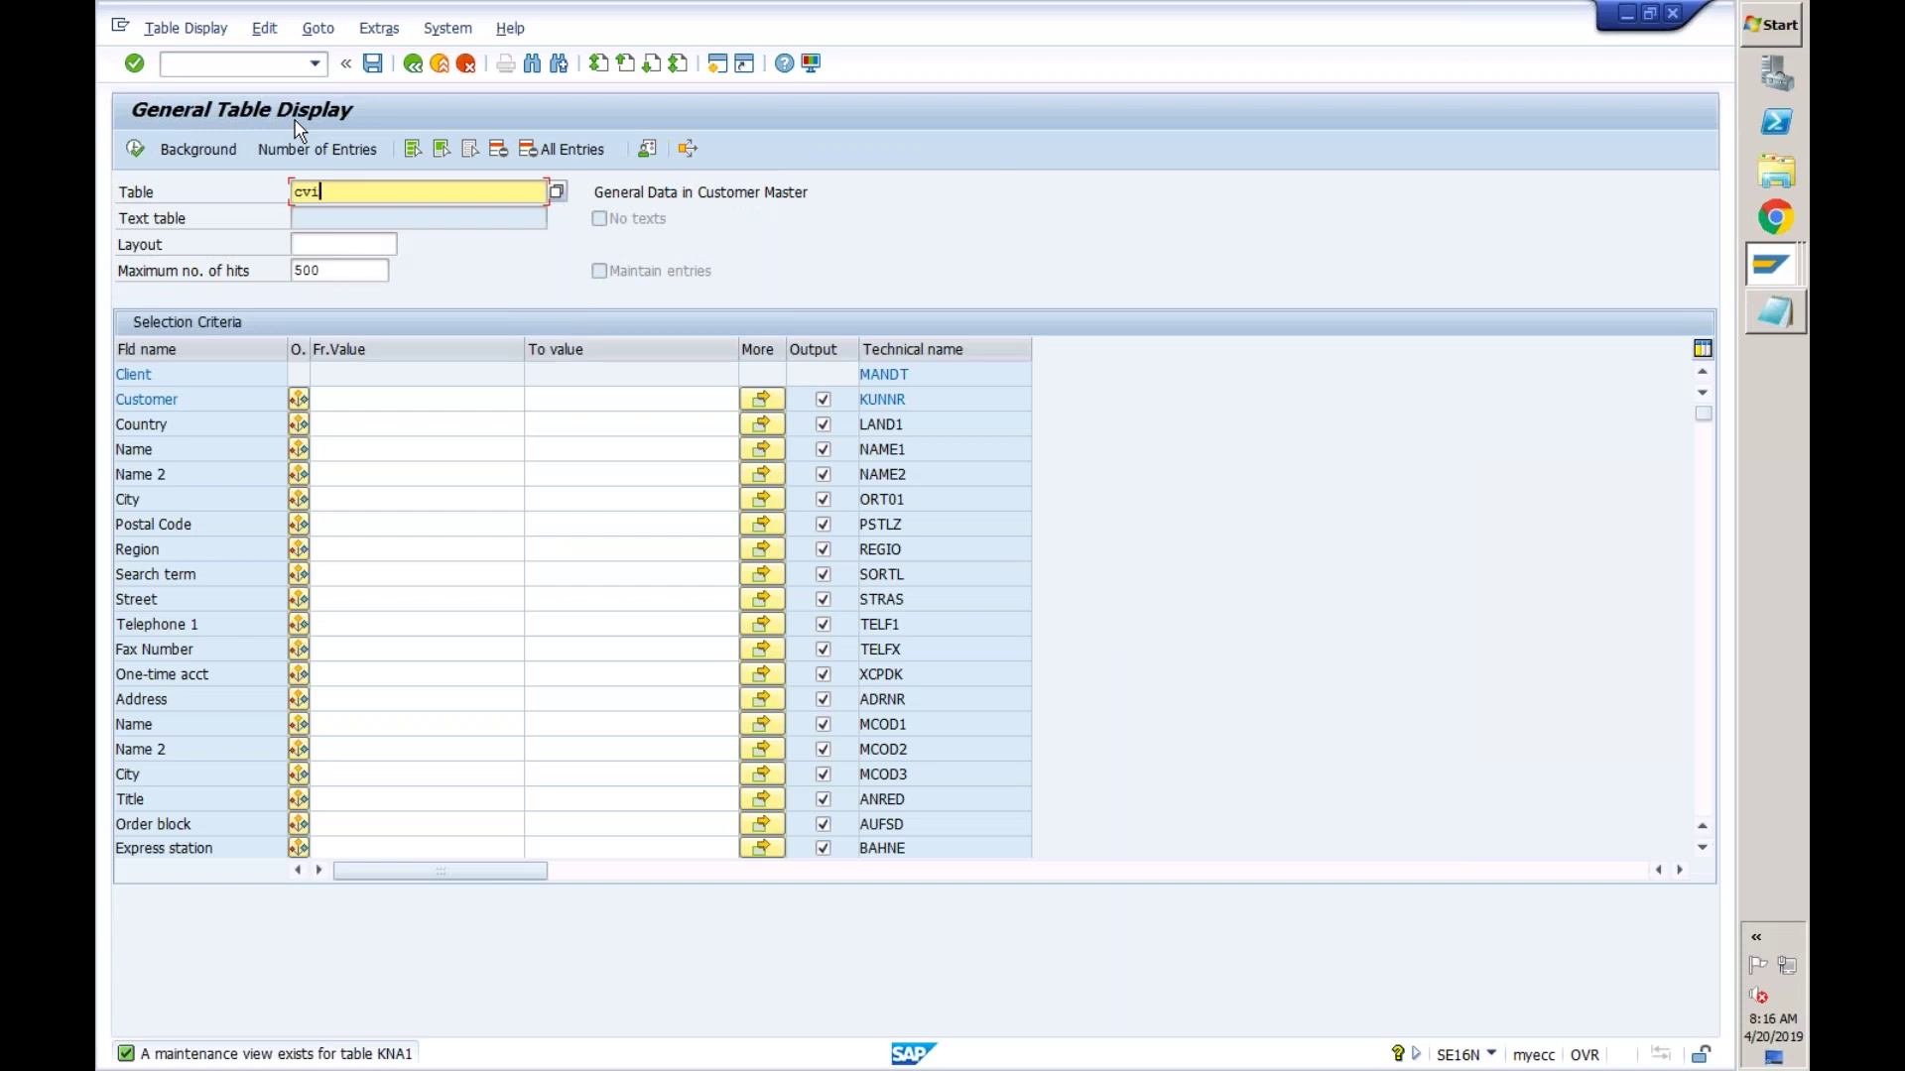
{"action": "type", "text": "_cust_link"}
{"action": "key", "text": "Return"}
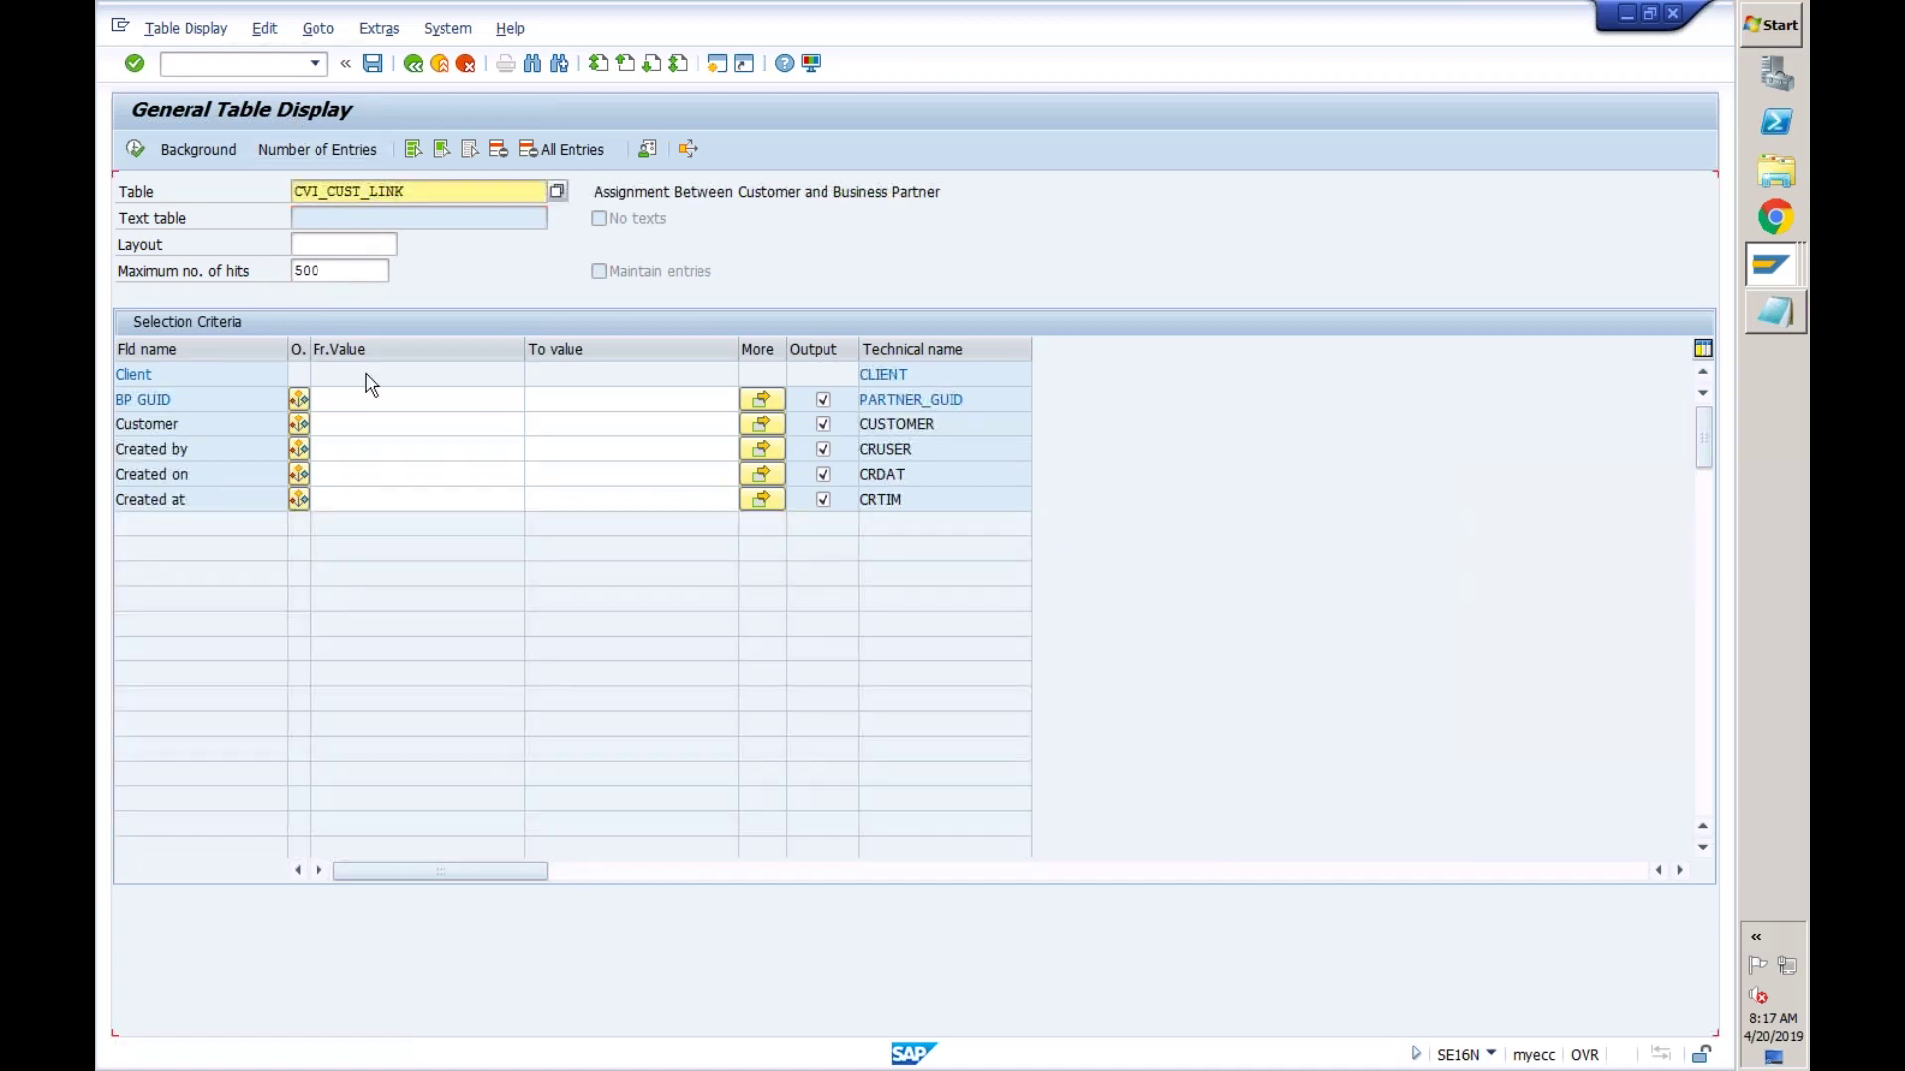
- Paste the copied customer numbers as Customer criteria and execute, getting 4 linked entries
{"action": "left_click", "coordinate": [344, 424]}
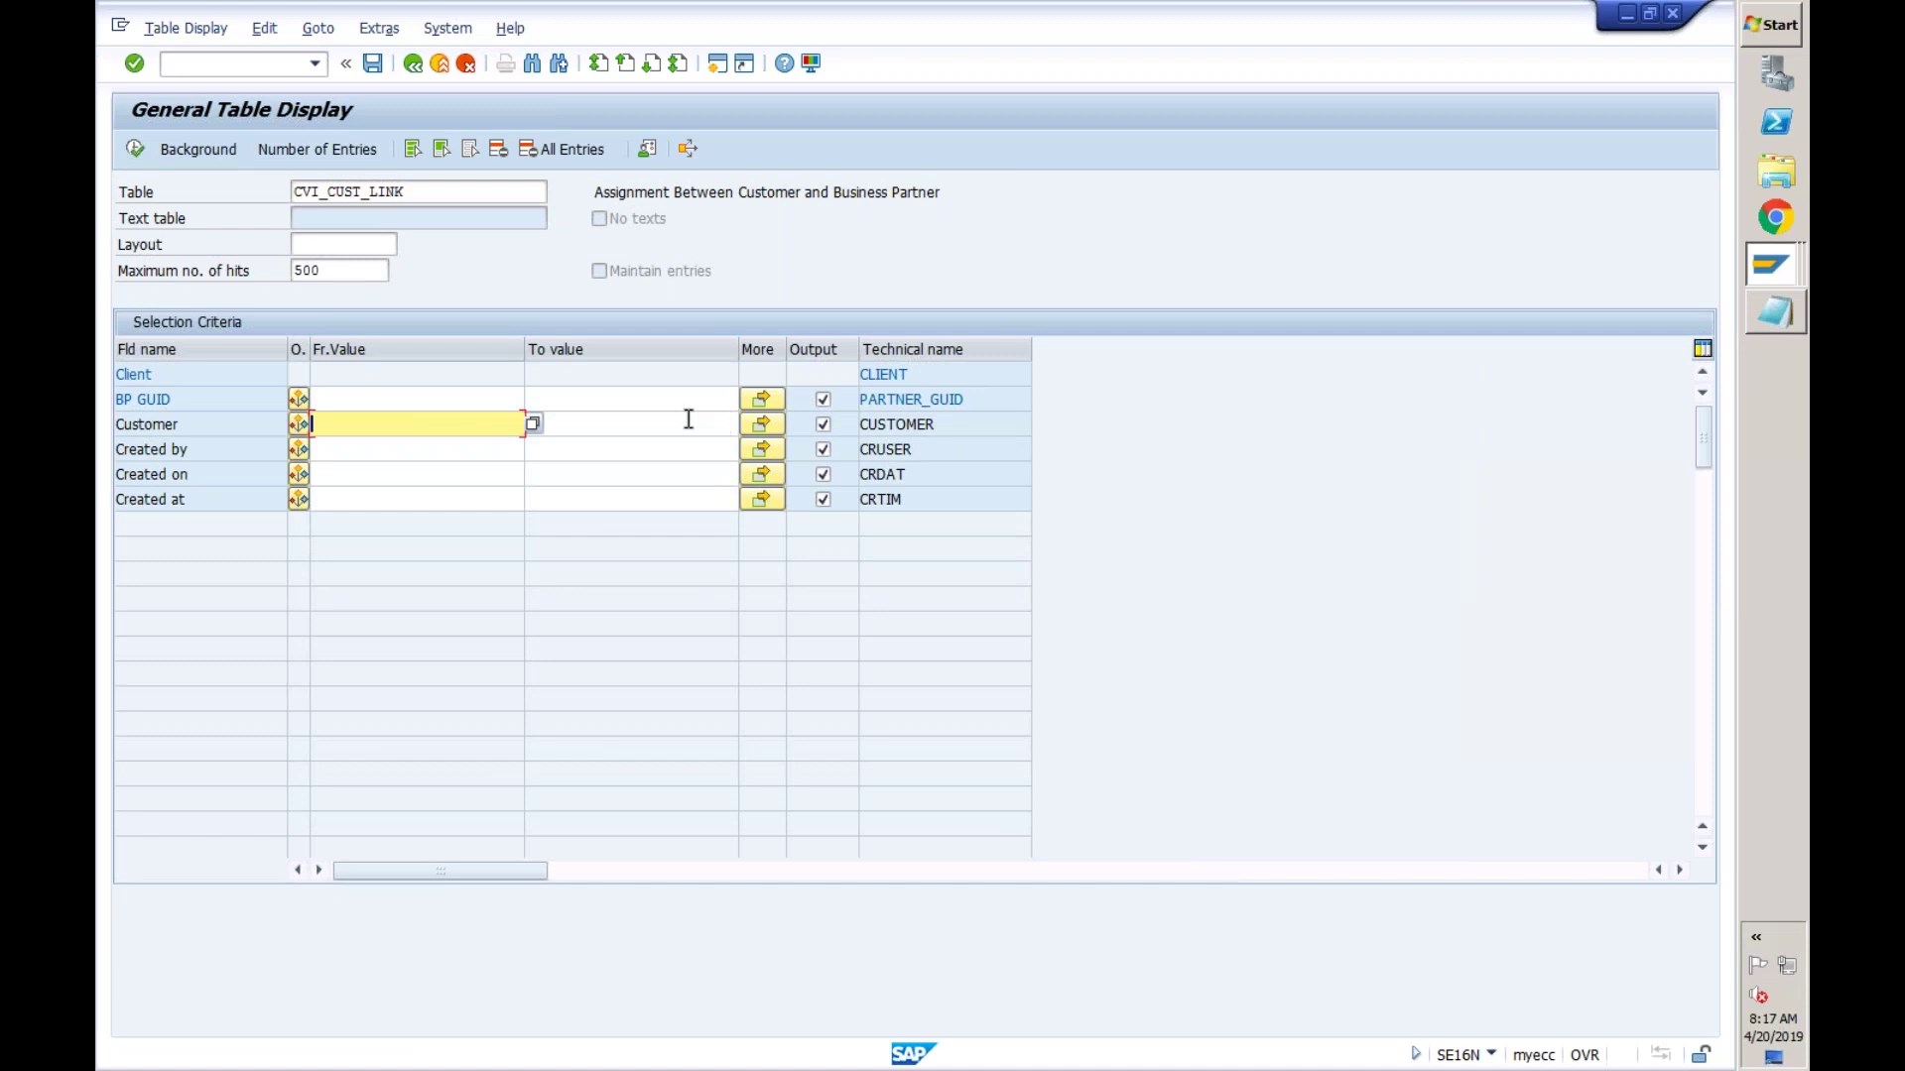
{"action": "left_click", "coordinate": [754, 433]}
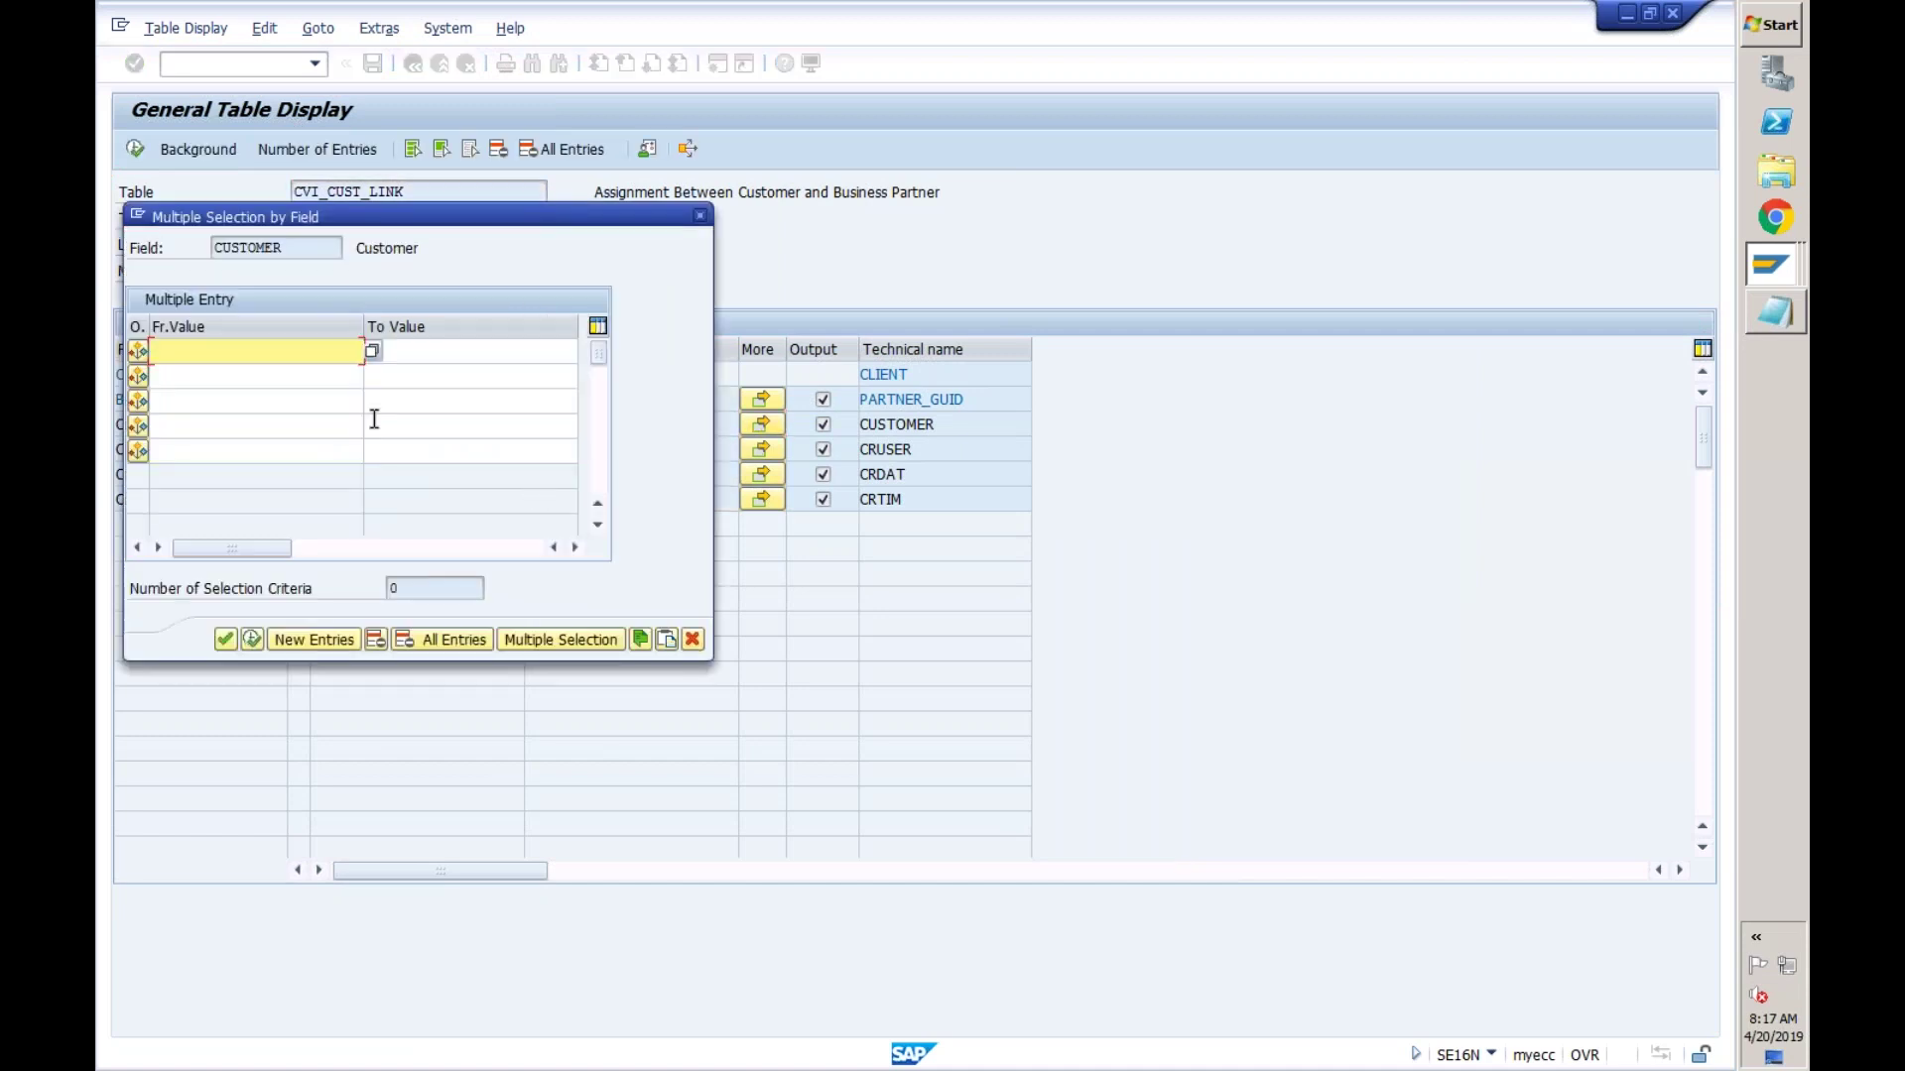
{"action": "left_click", "coordinate": [662, 640]}
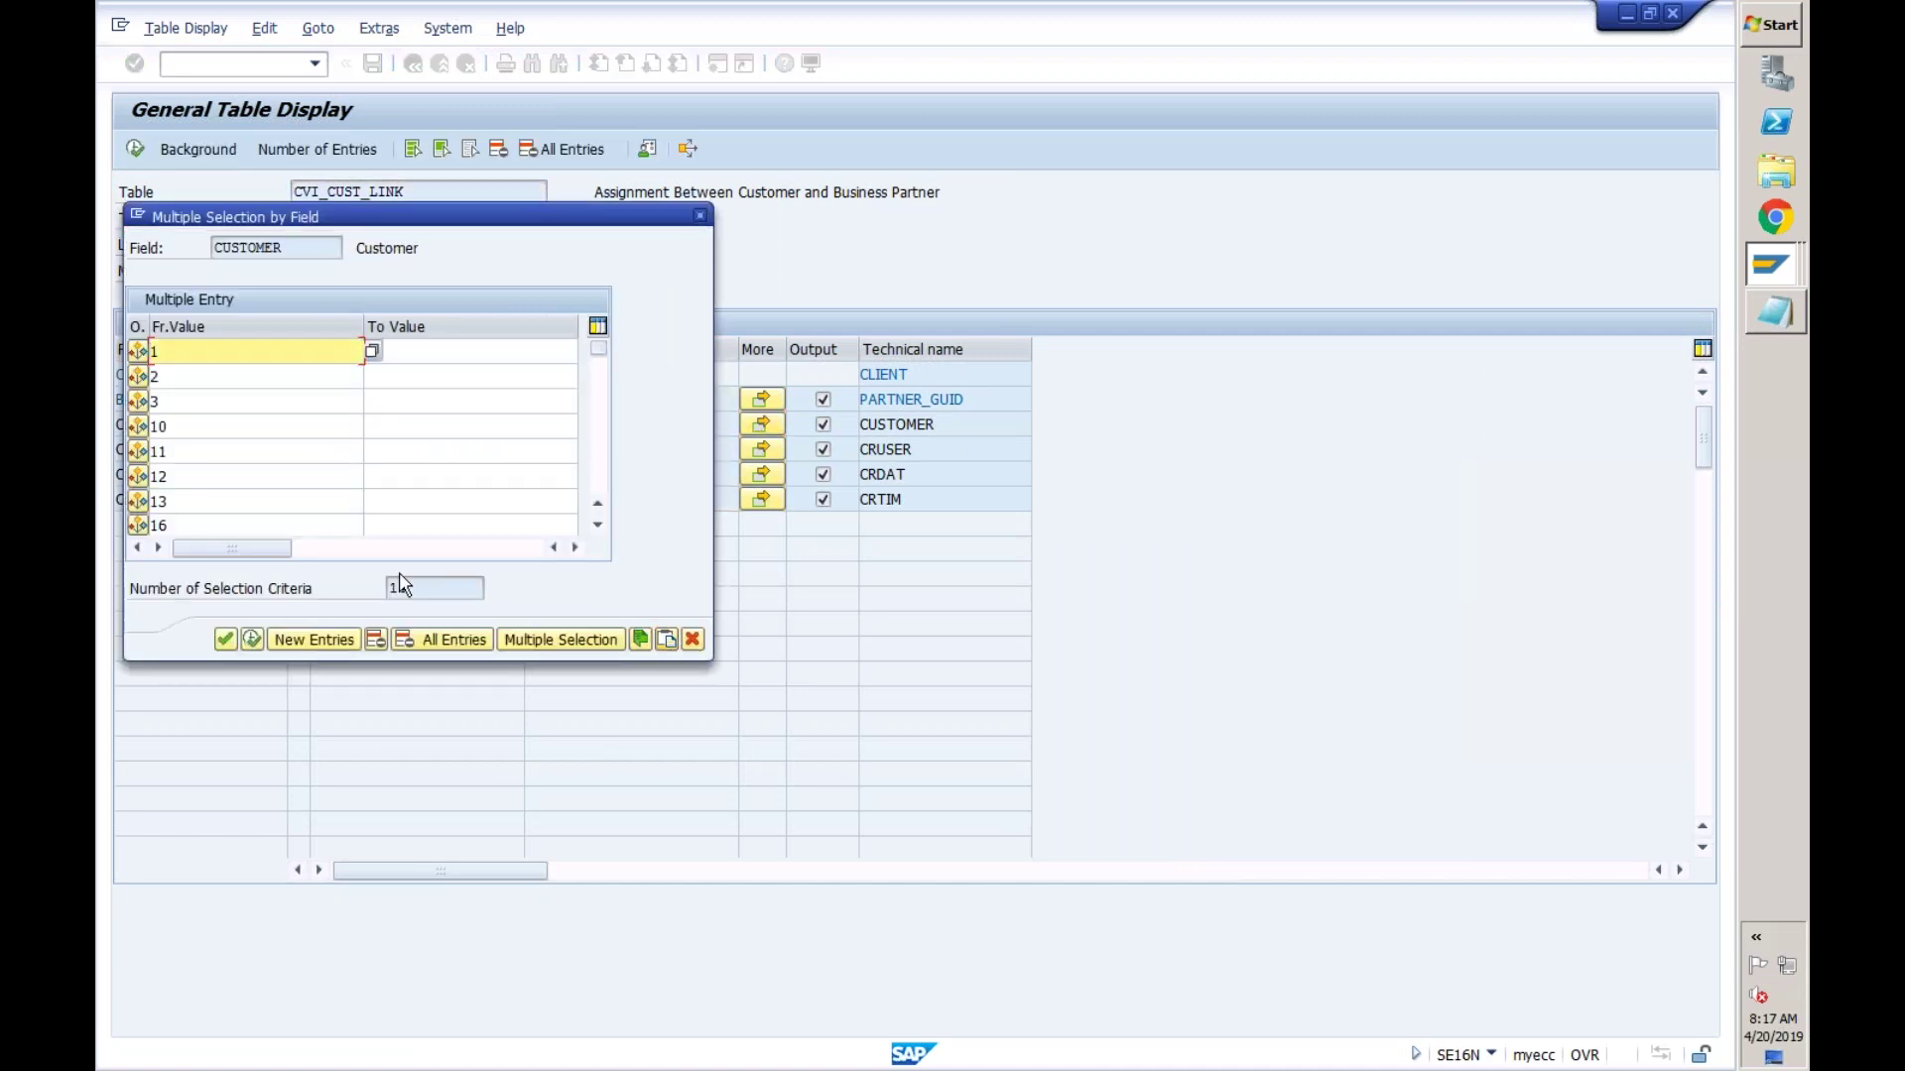
{"action": "left_click", "coordinate": [253, 641]}
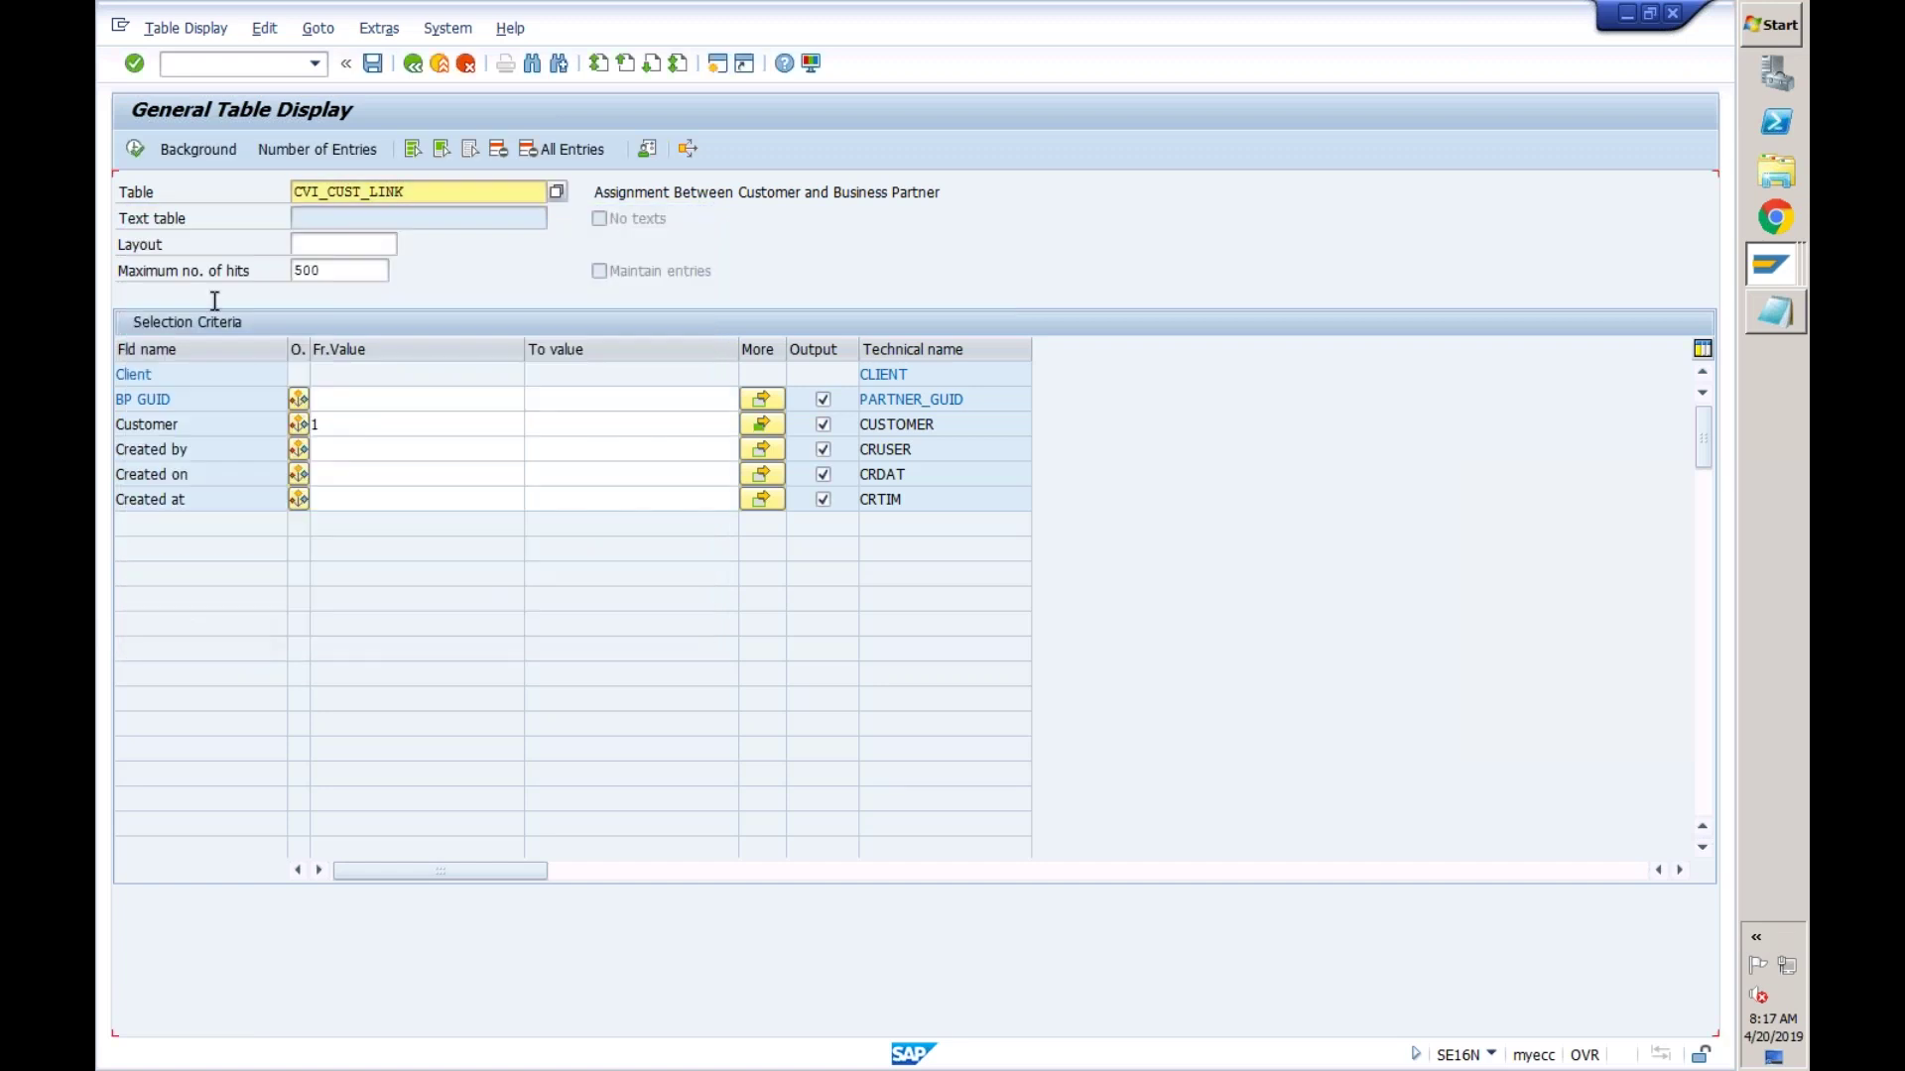
{"action": "key", "text": "F8"}
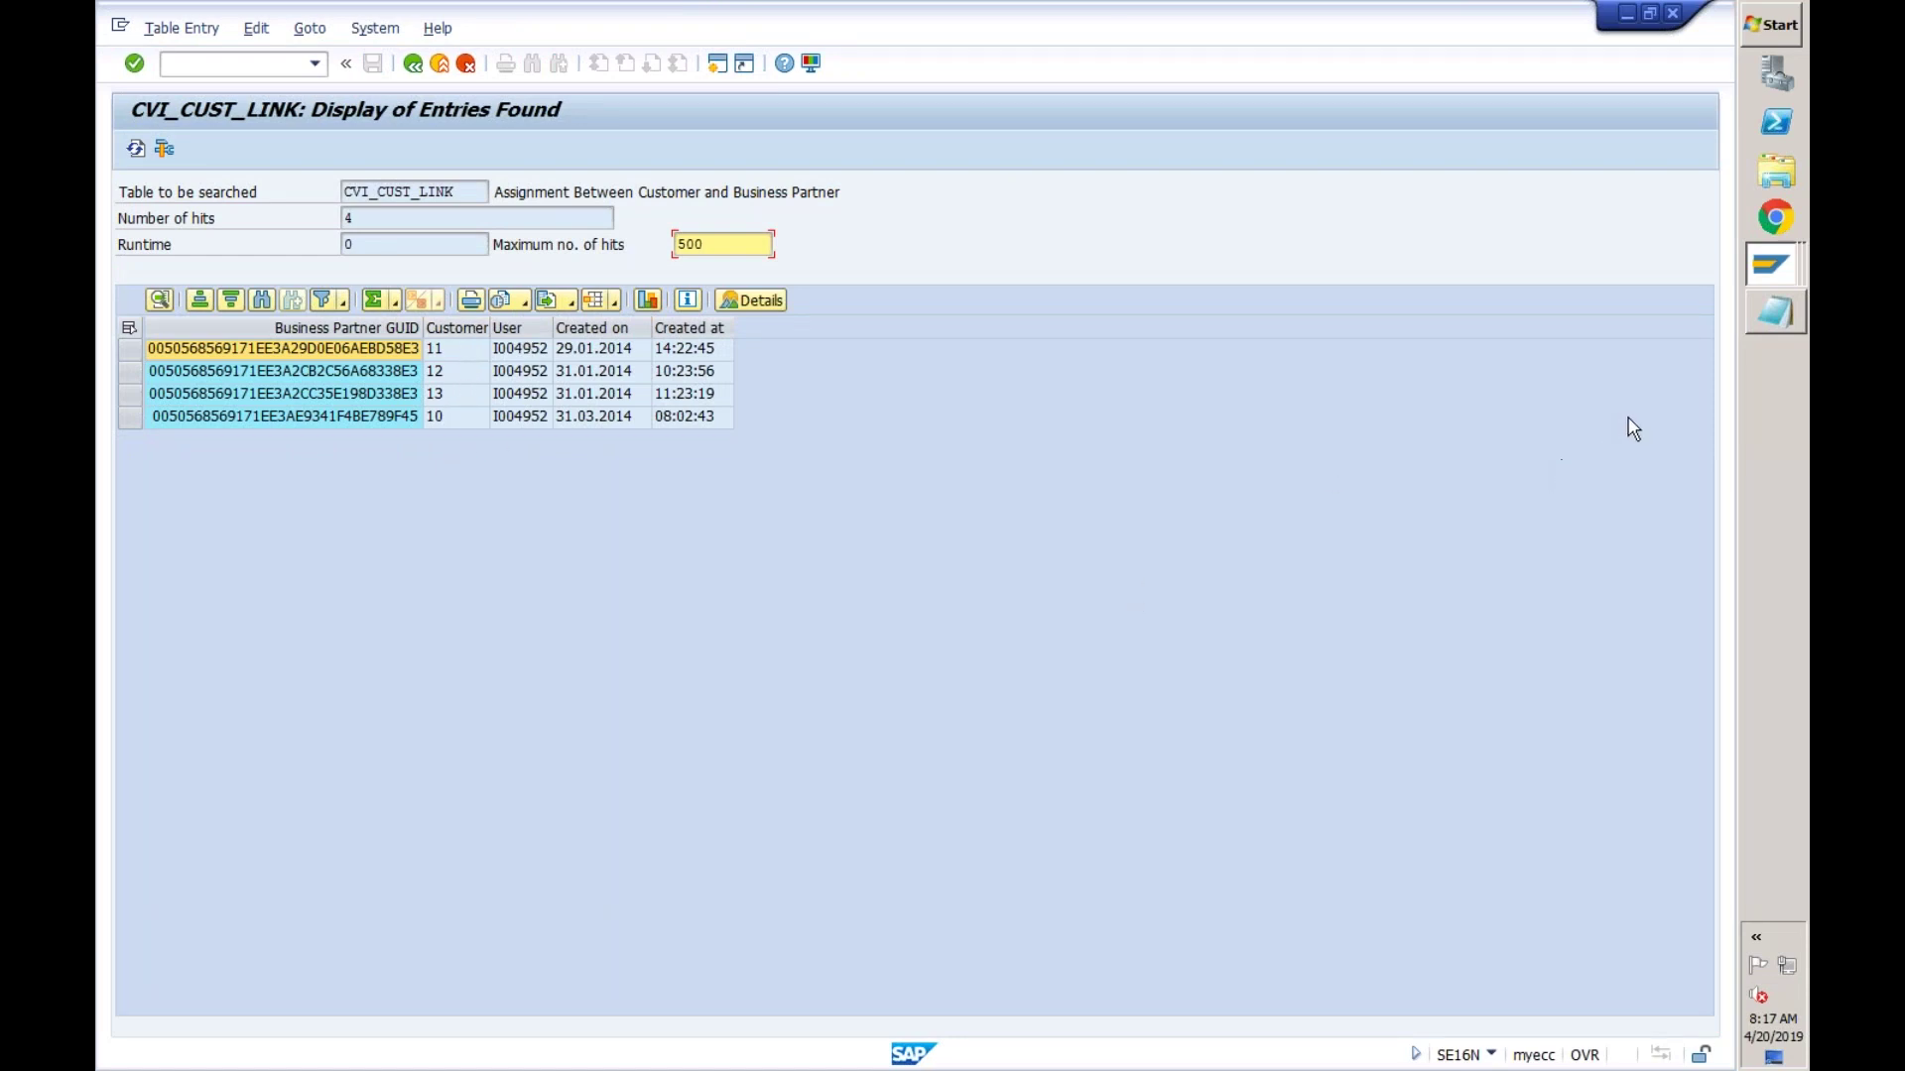
- Show the list of open SAP windows over the 4-hit CVI_CUST_LINK results
{"action": "key", "text": "super+Tab"}
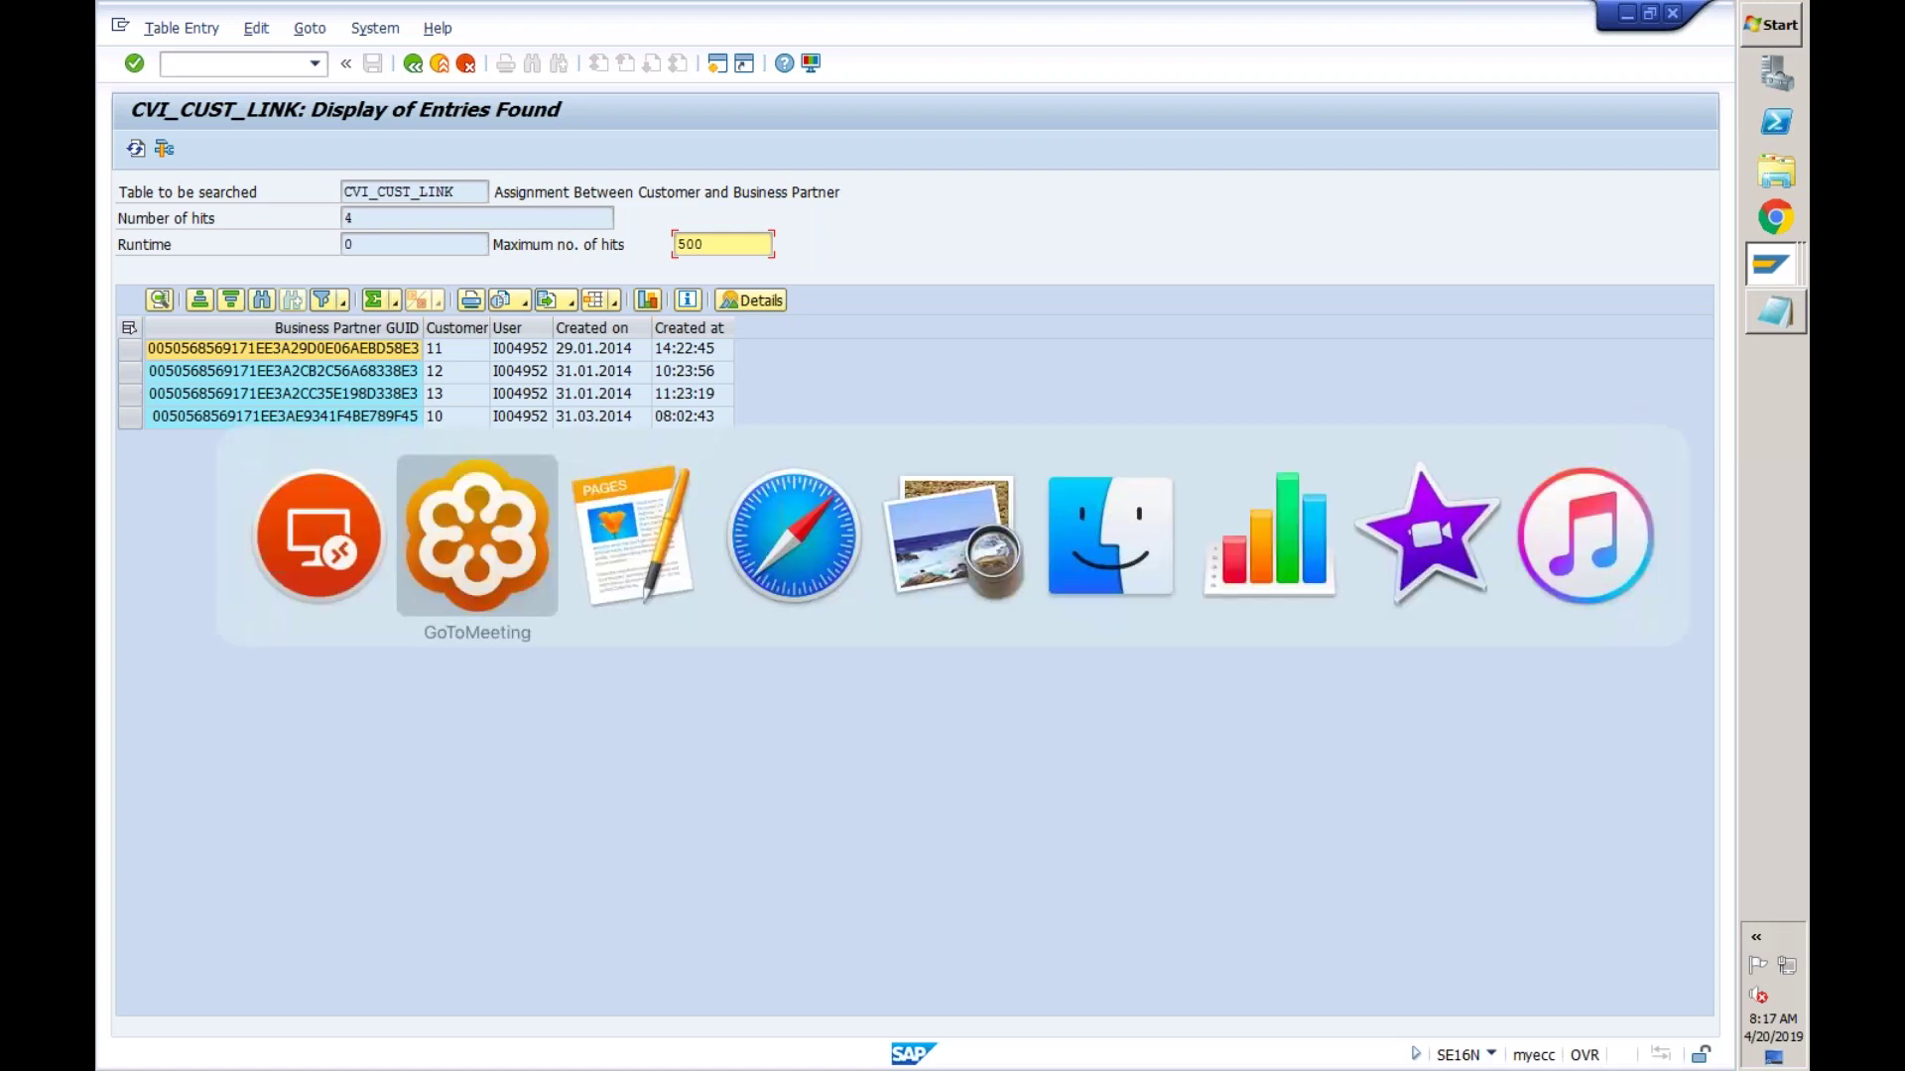
{"action": "key", "text": "super+shift+Tab"}
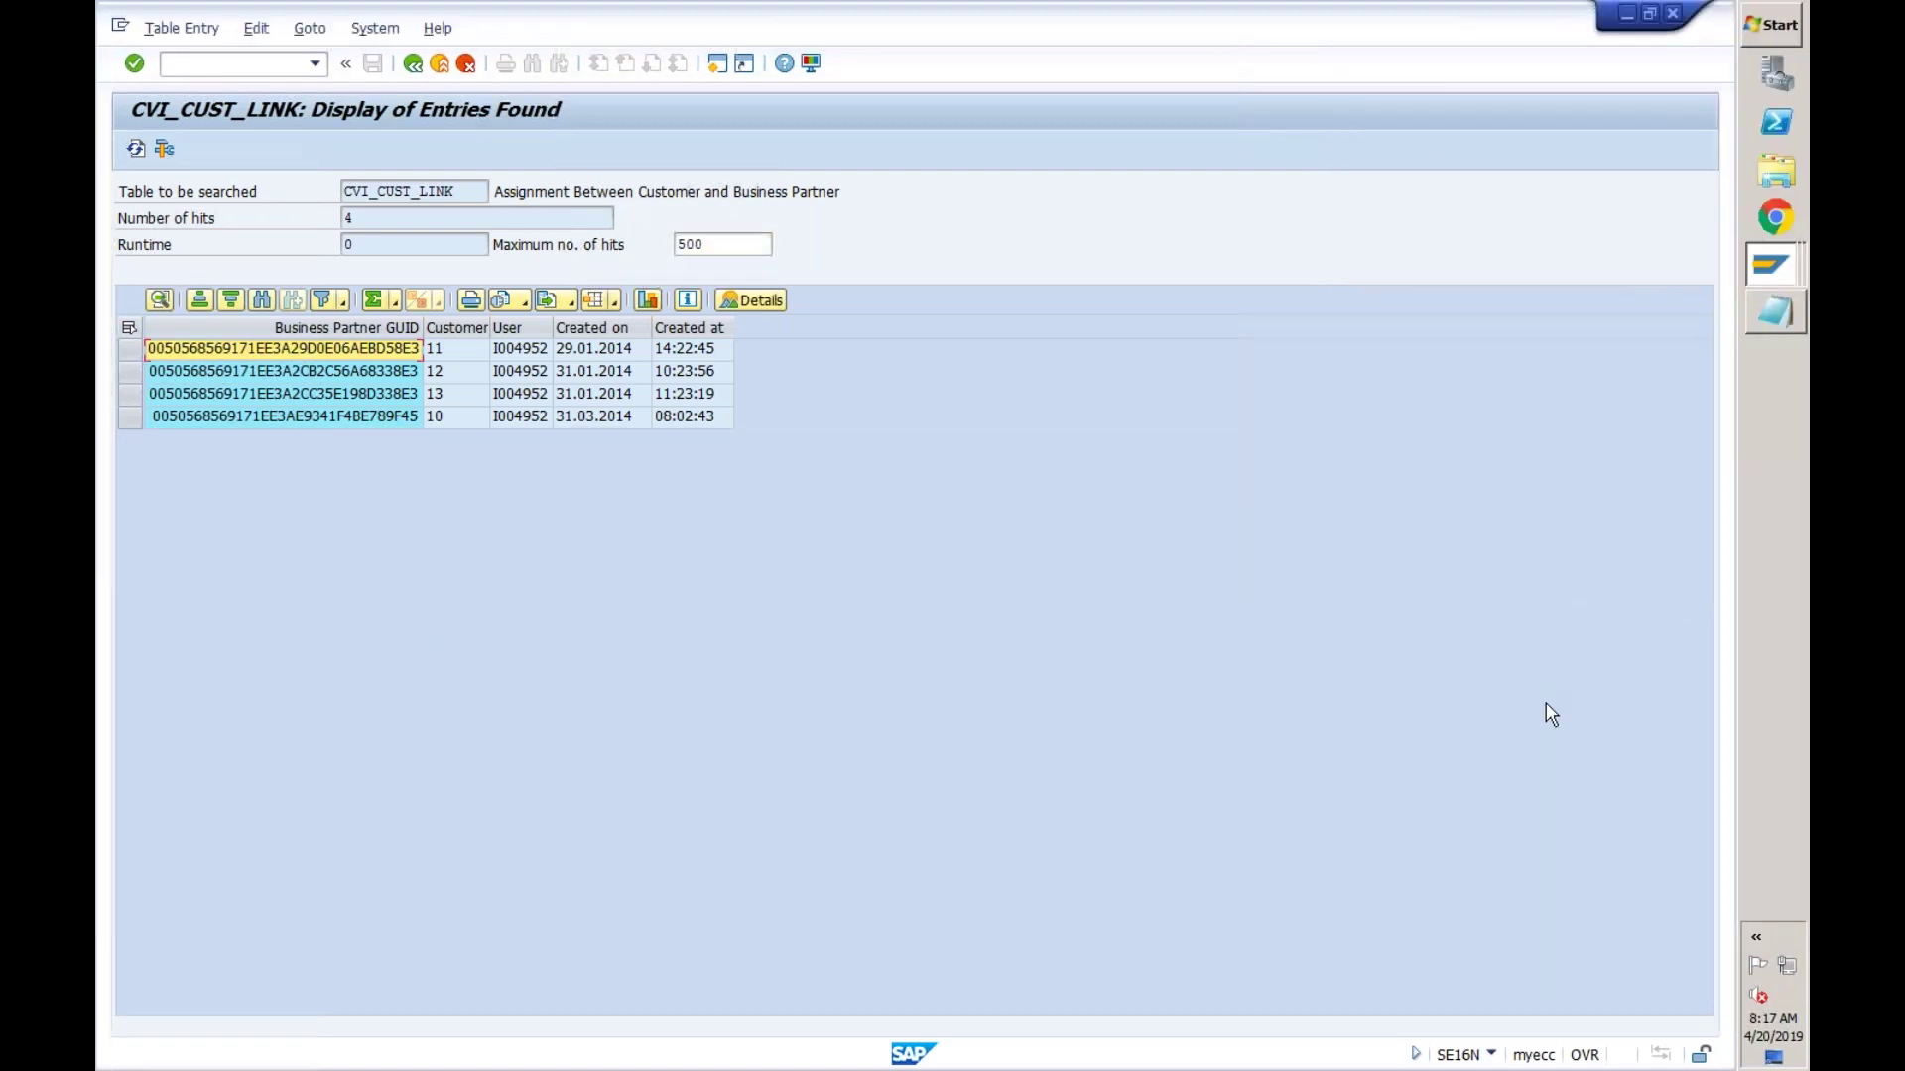
{"action": "left_click", "coordinate": [1774, 270]}
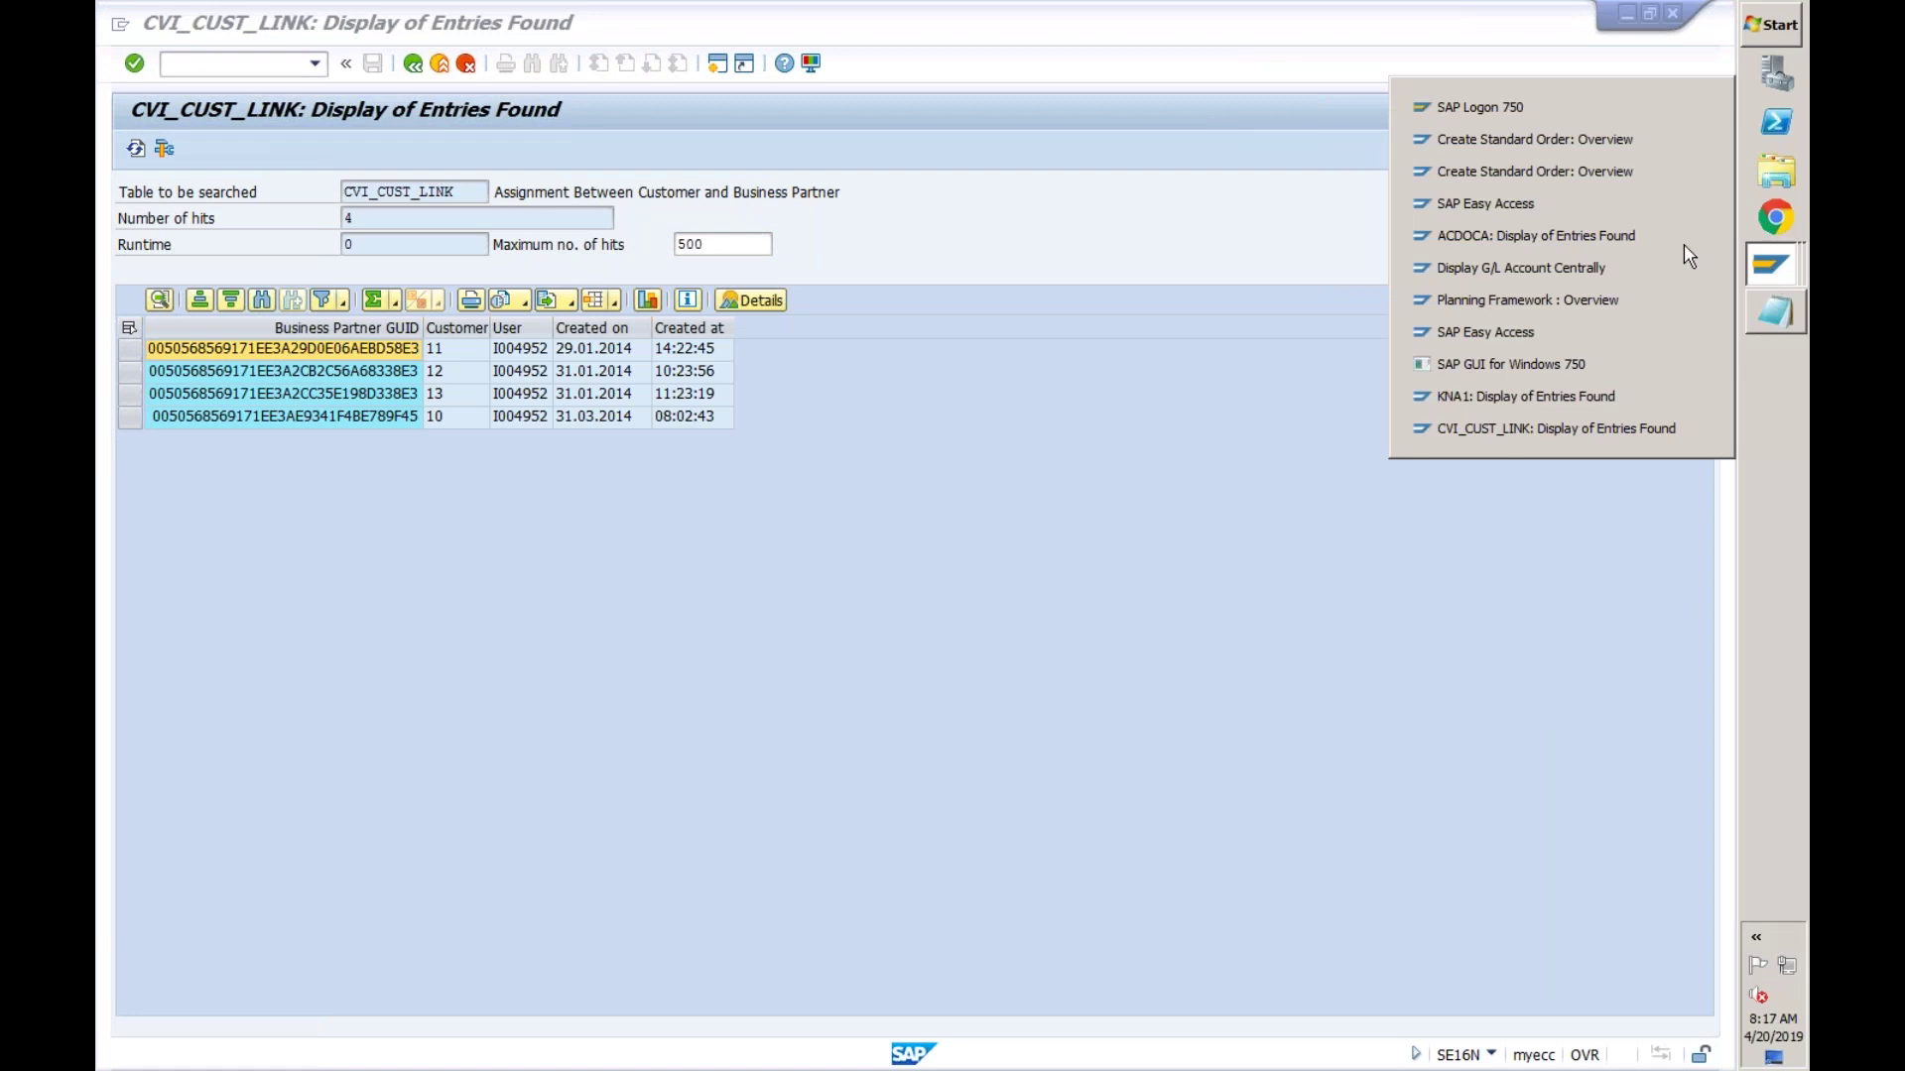
- Return to the KNA1 results and point out customer 100 and its STARBUCKS name
{"action": "left_click", "coordinate": [1525, 396]}
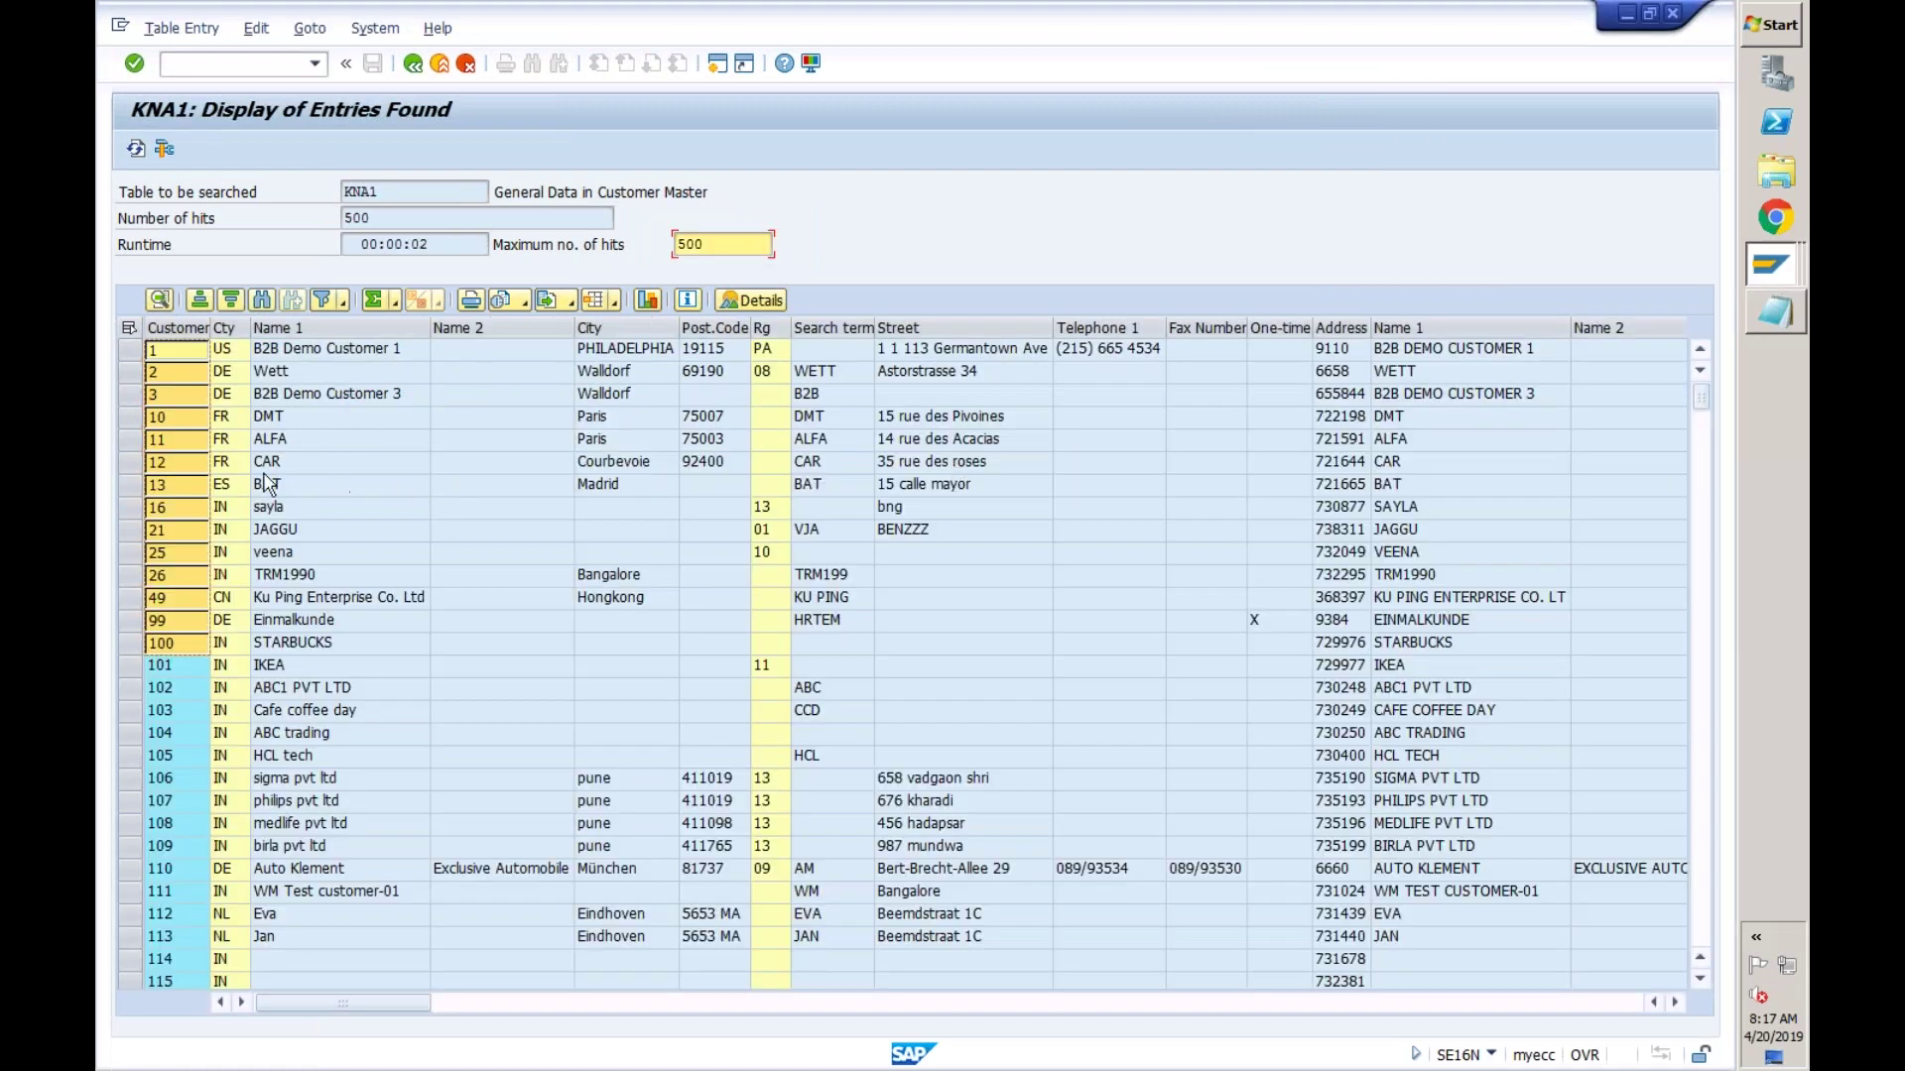
{"action": "left_click", "coordinate": [172, 645]}
{"action": "double_click", "coordinate": [173, 645]}
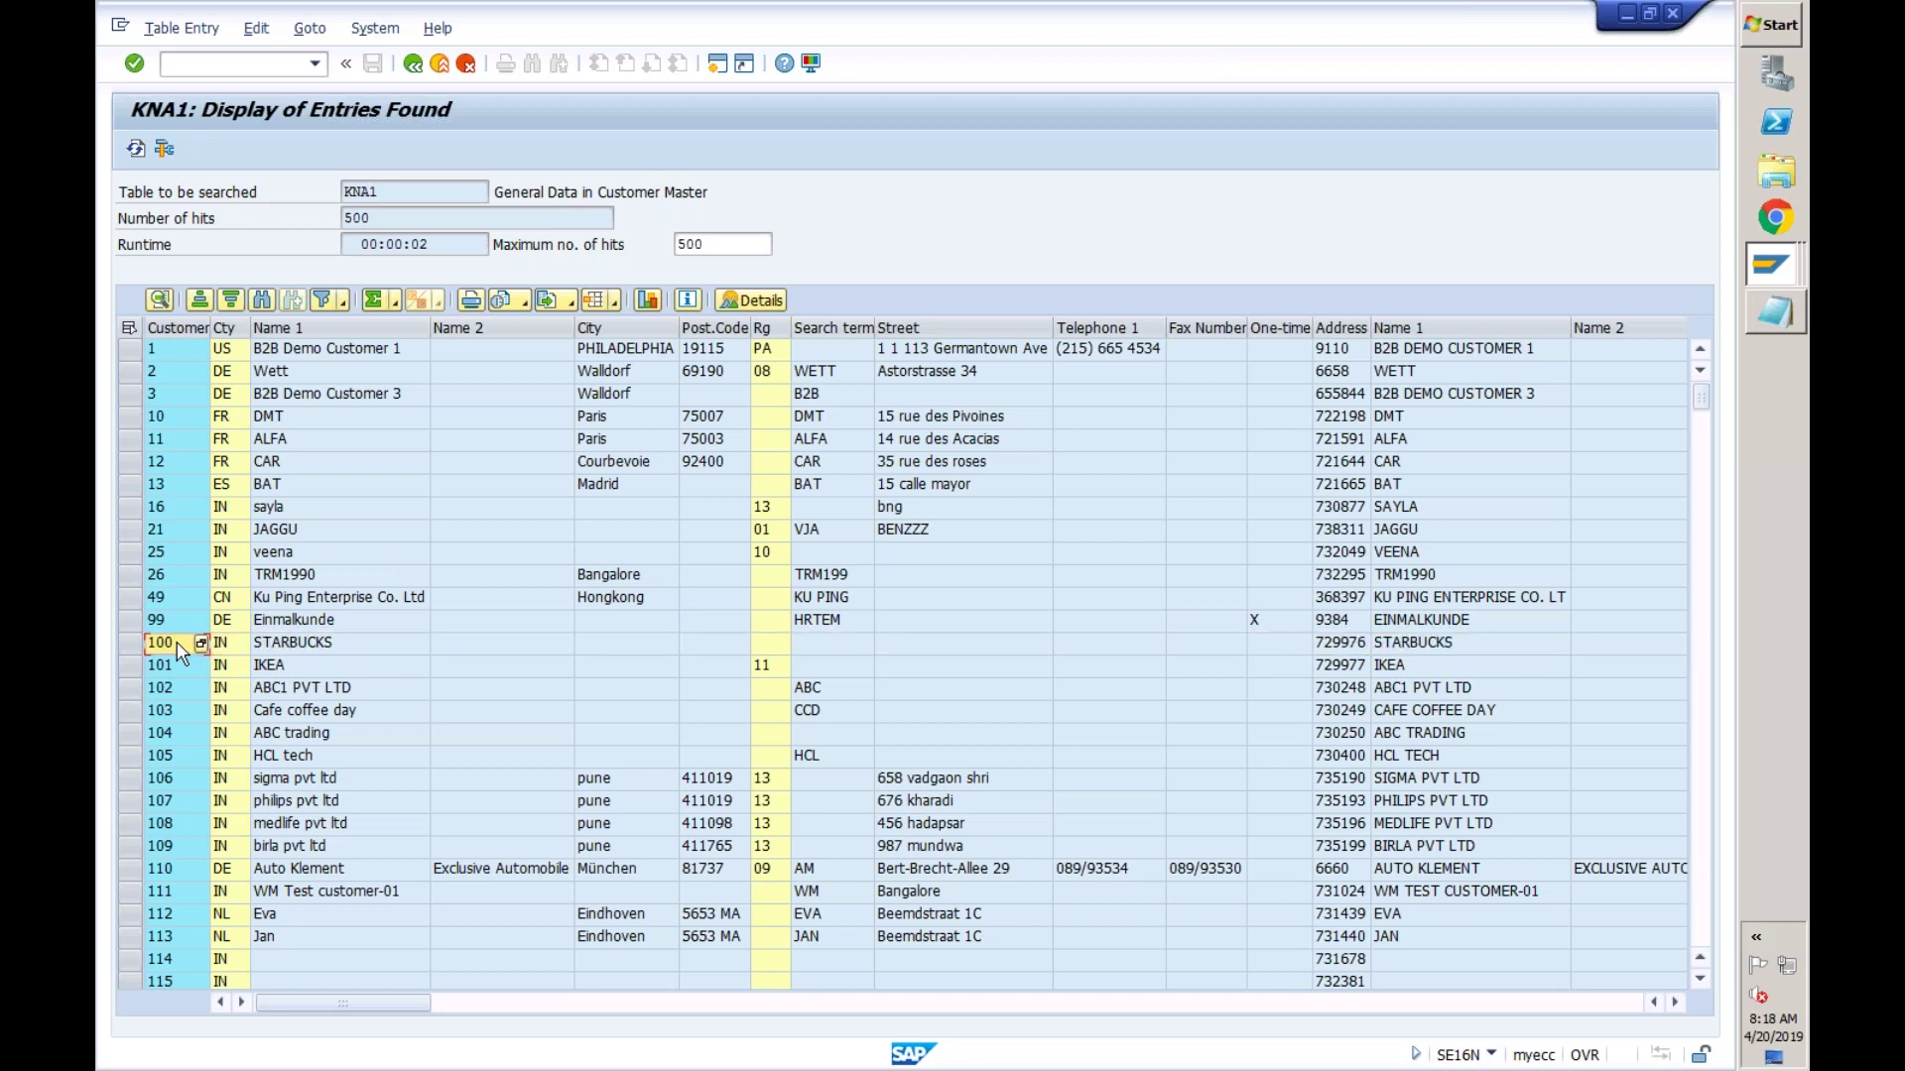
{"action": "left_click", "coordinate": [283, 647]}
- In a new session, run SPRO and expand Cross-Application Components in the SAP Reference IMG
{"action": "left_click", "coordinate": [717, 67]}
{"action": "type", "text": "spro"}
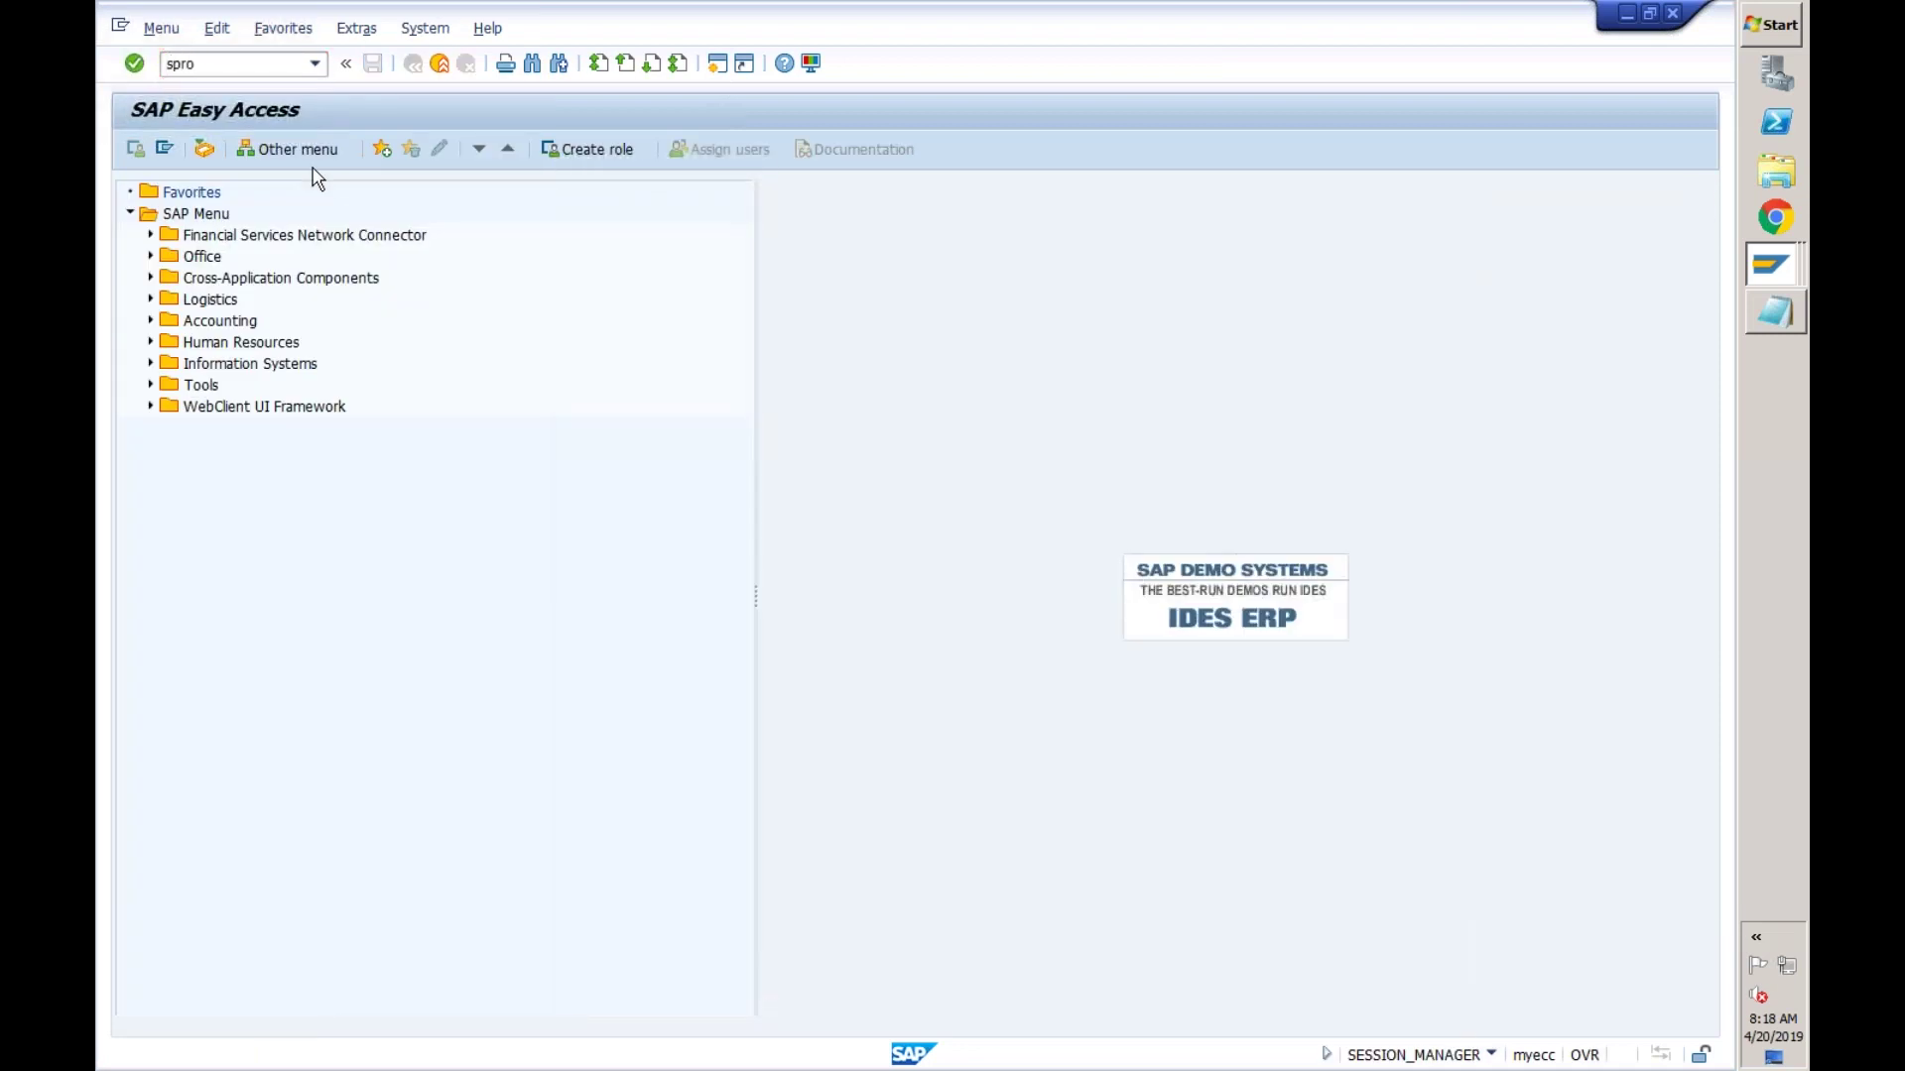
{"action": "key", "text": "Return"}
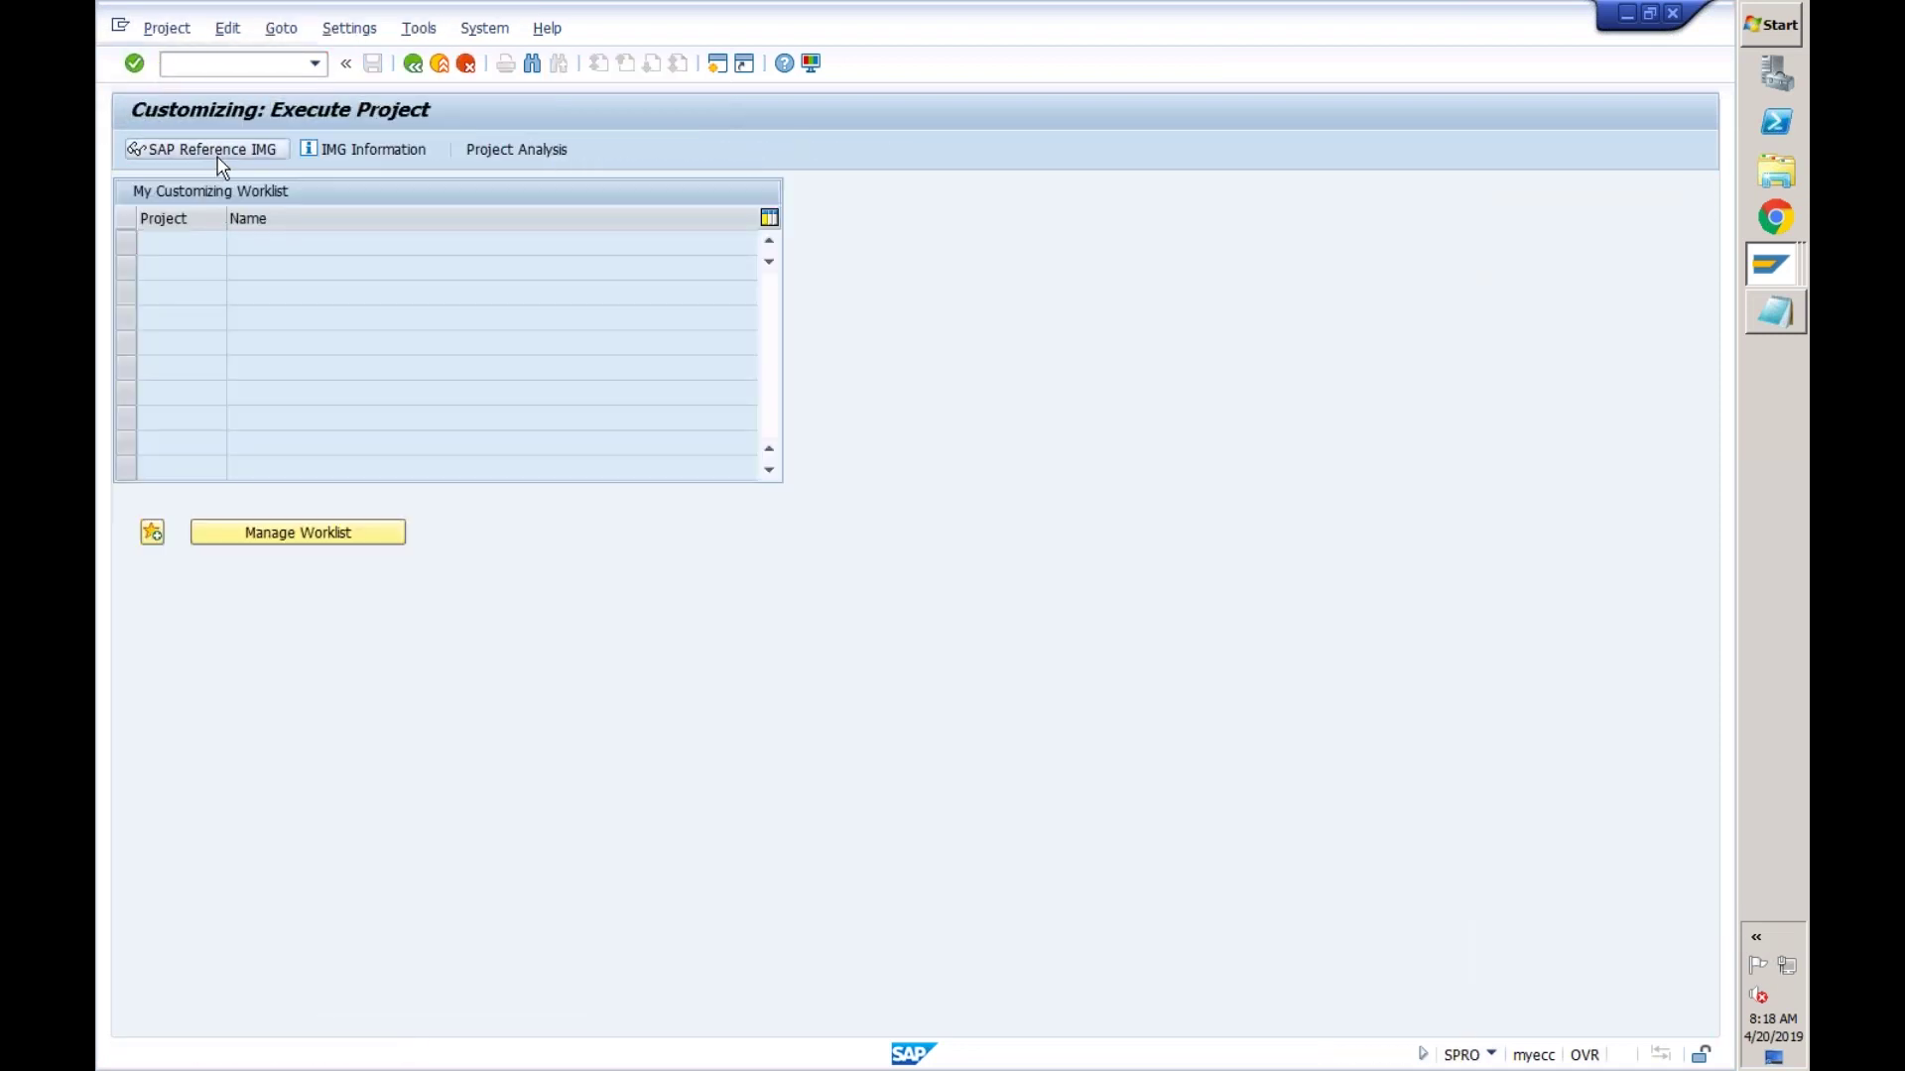
{"action": "left_click", "coordinate": [220, 159]}
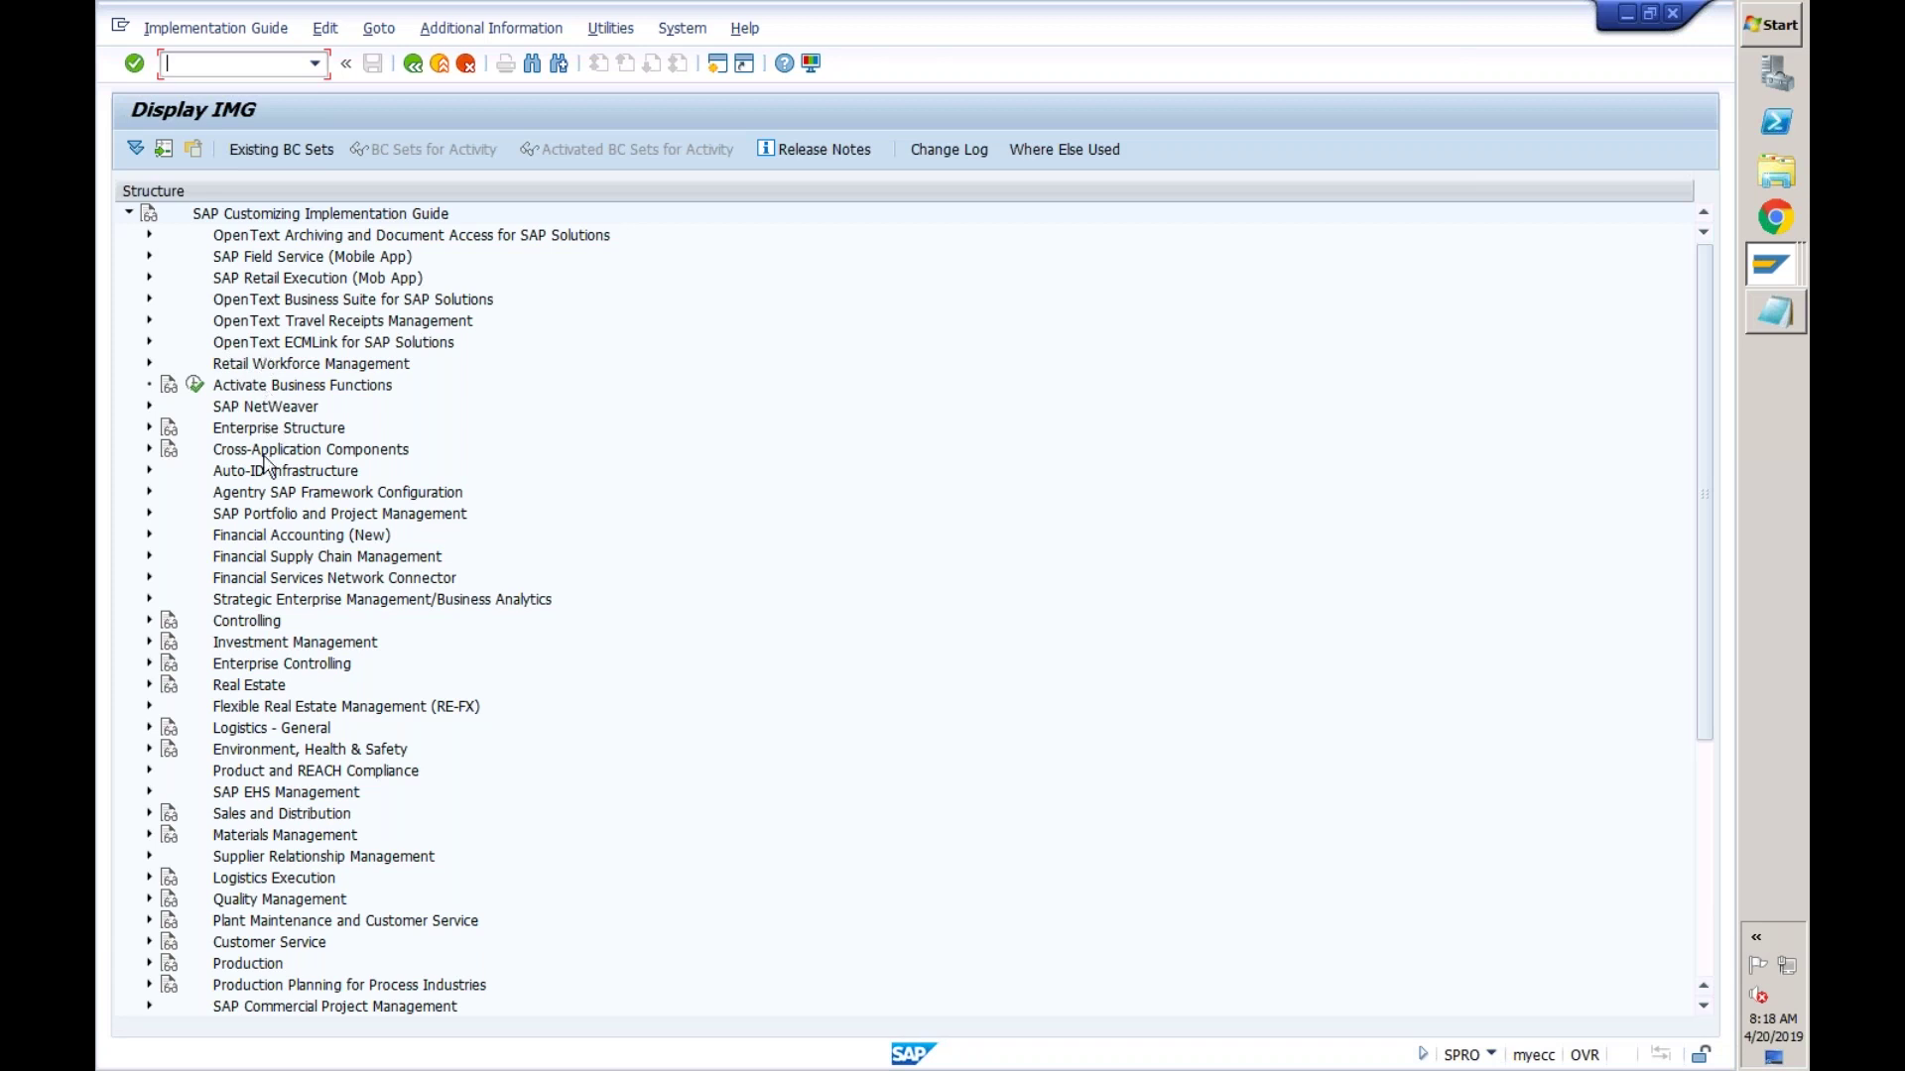
{"action": "left_click", "coordinate": [210, 454]}
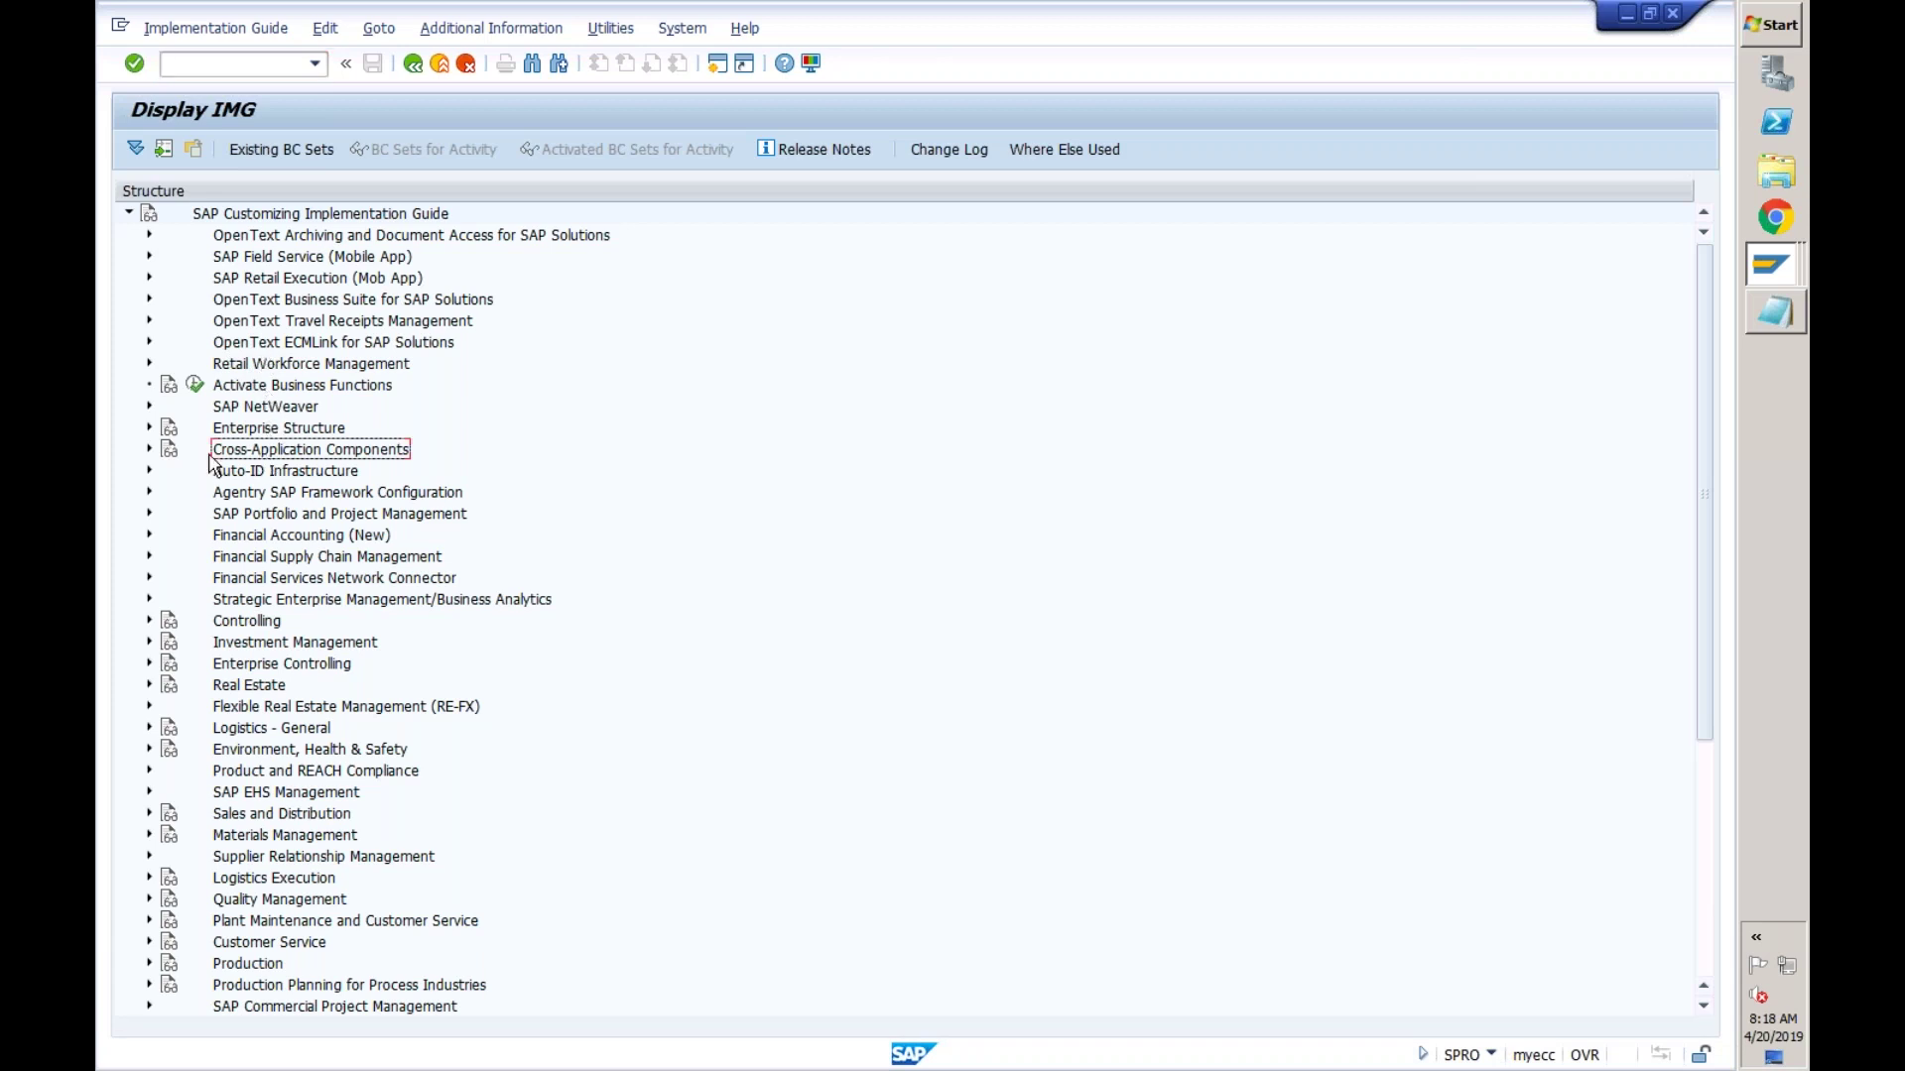
{"action": "left_click", "coordinate": [149, 451]}
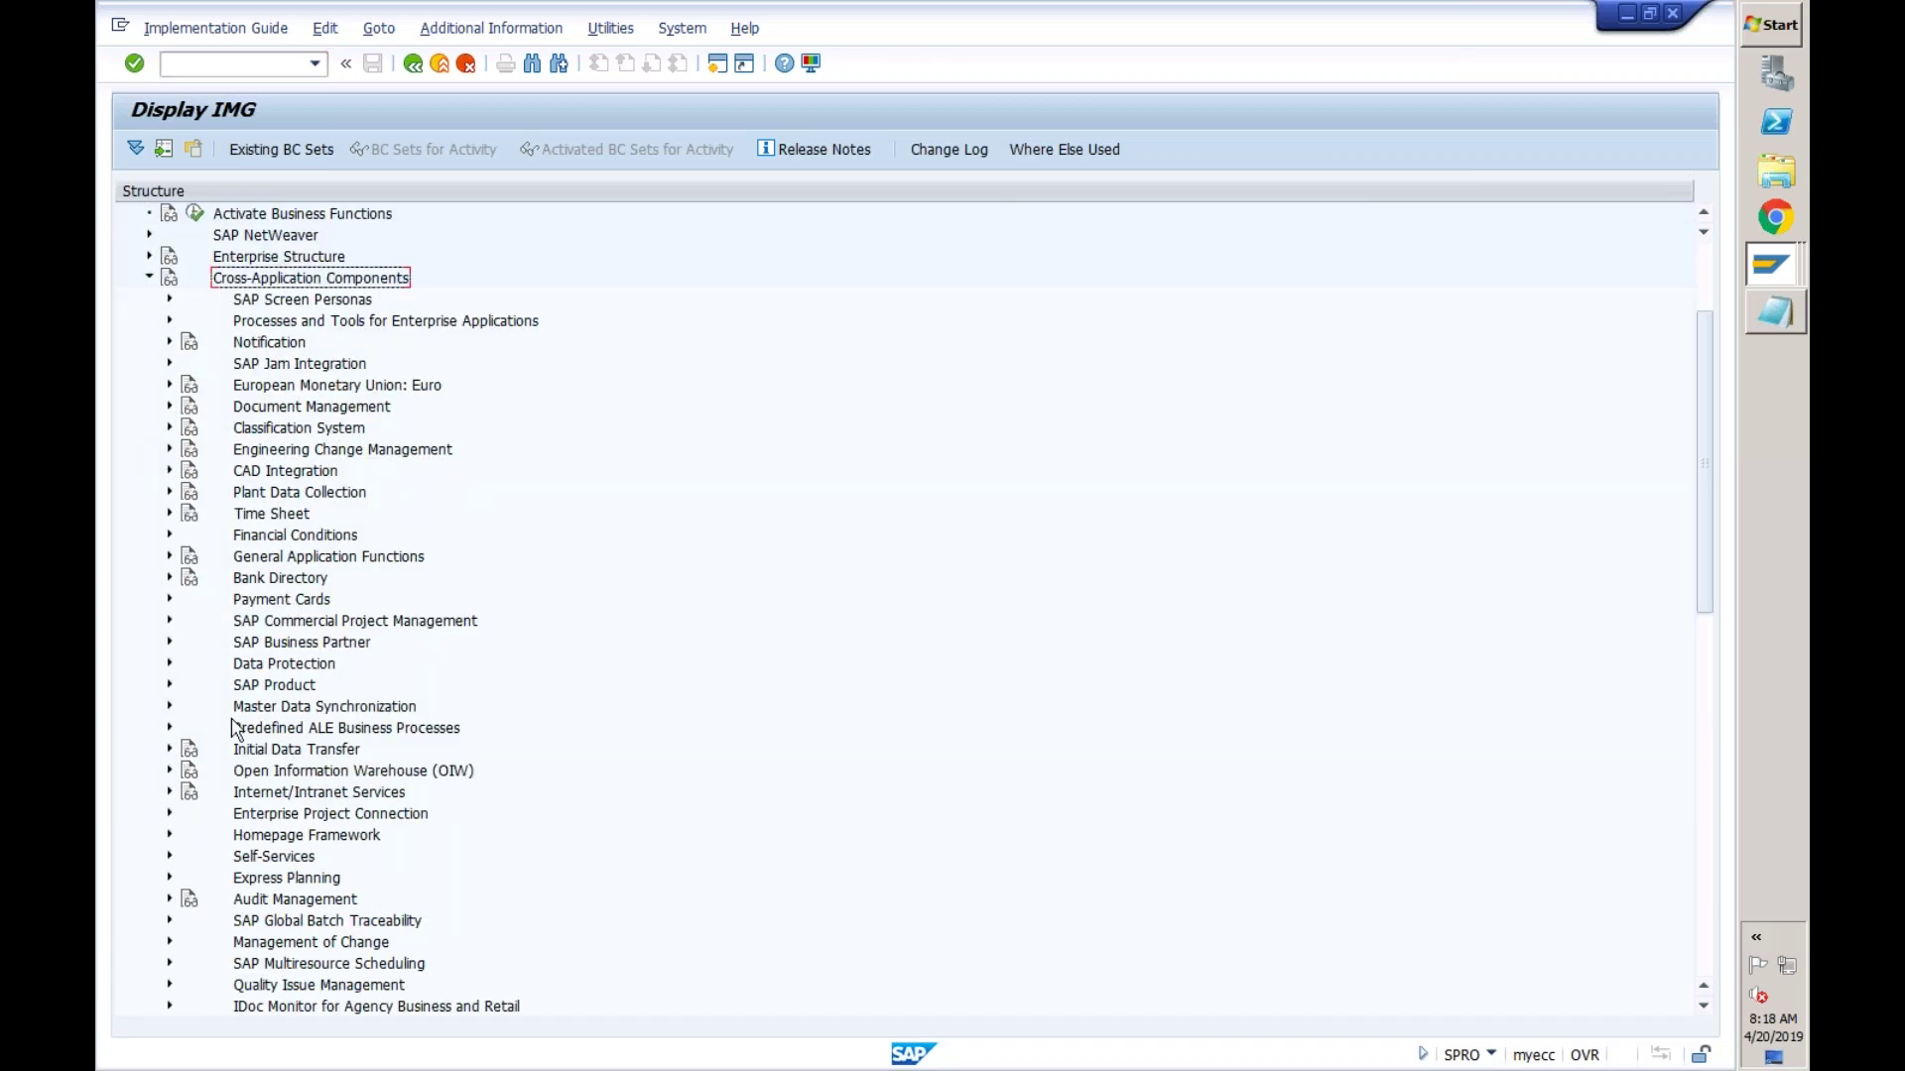
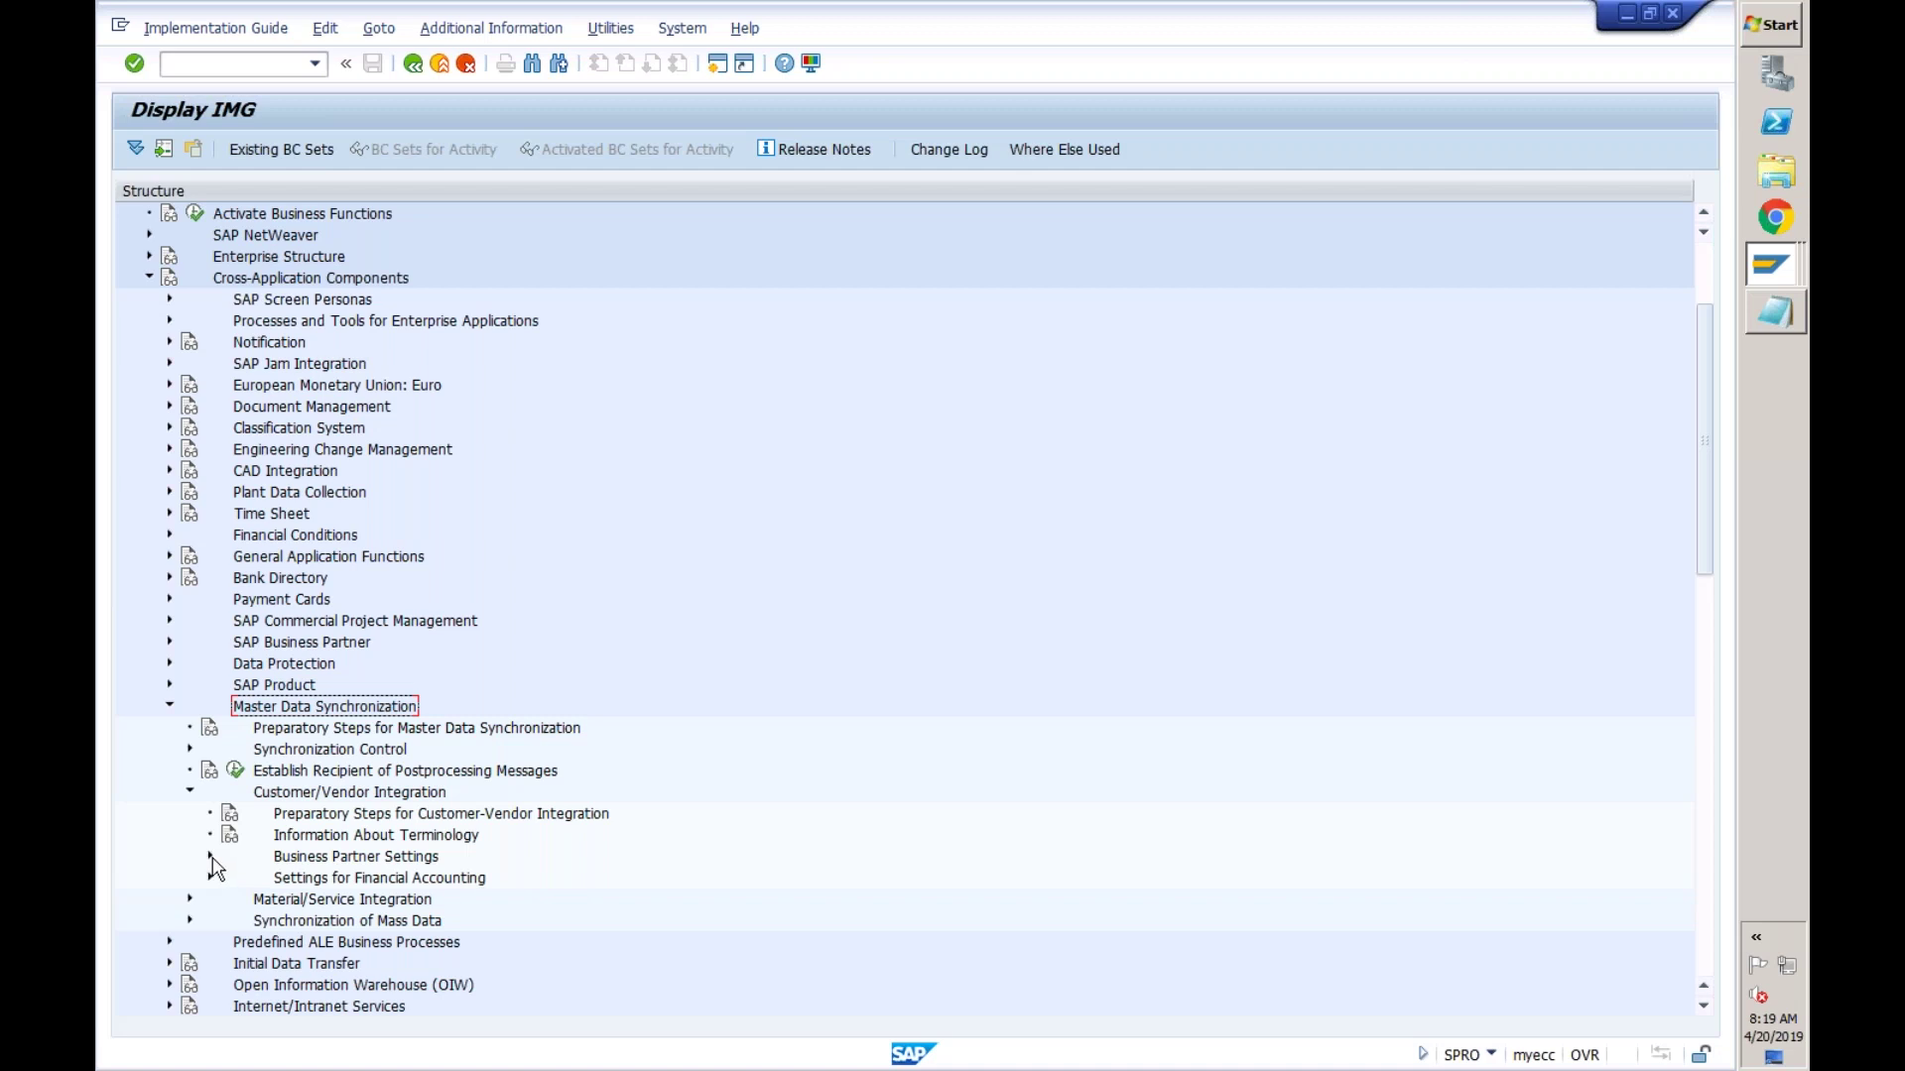
- Expand Business Partner Settings > Settings for Customer Integration > Field Assignment > Assign Keys
{"action": "left_click", "coordinate": [211, 857]}
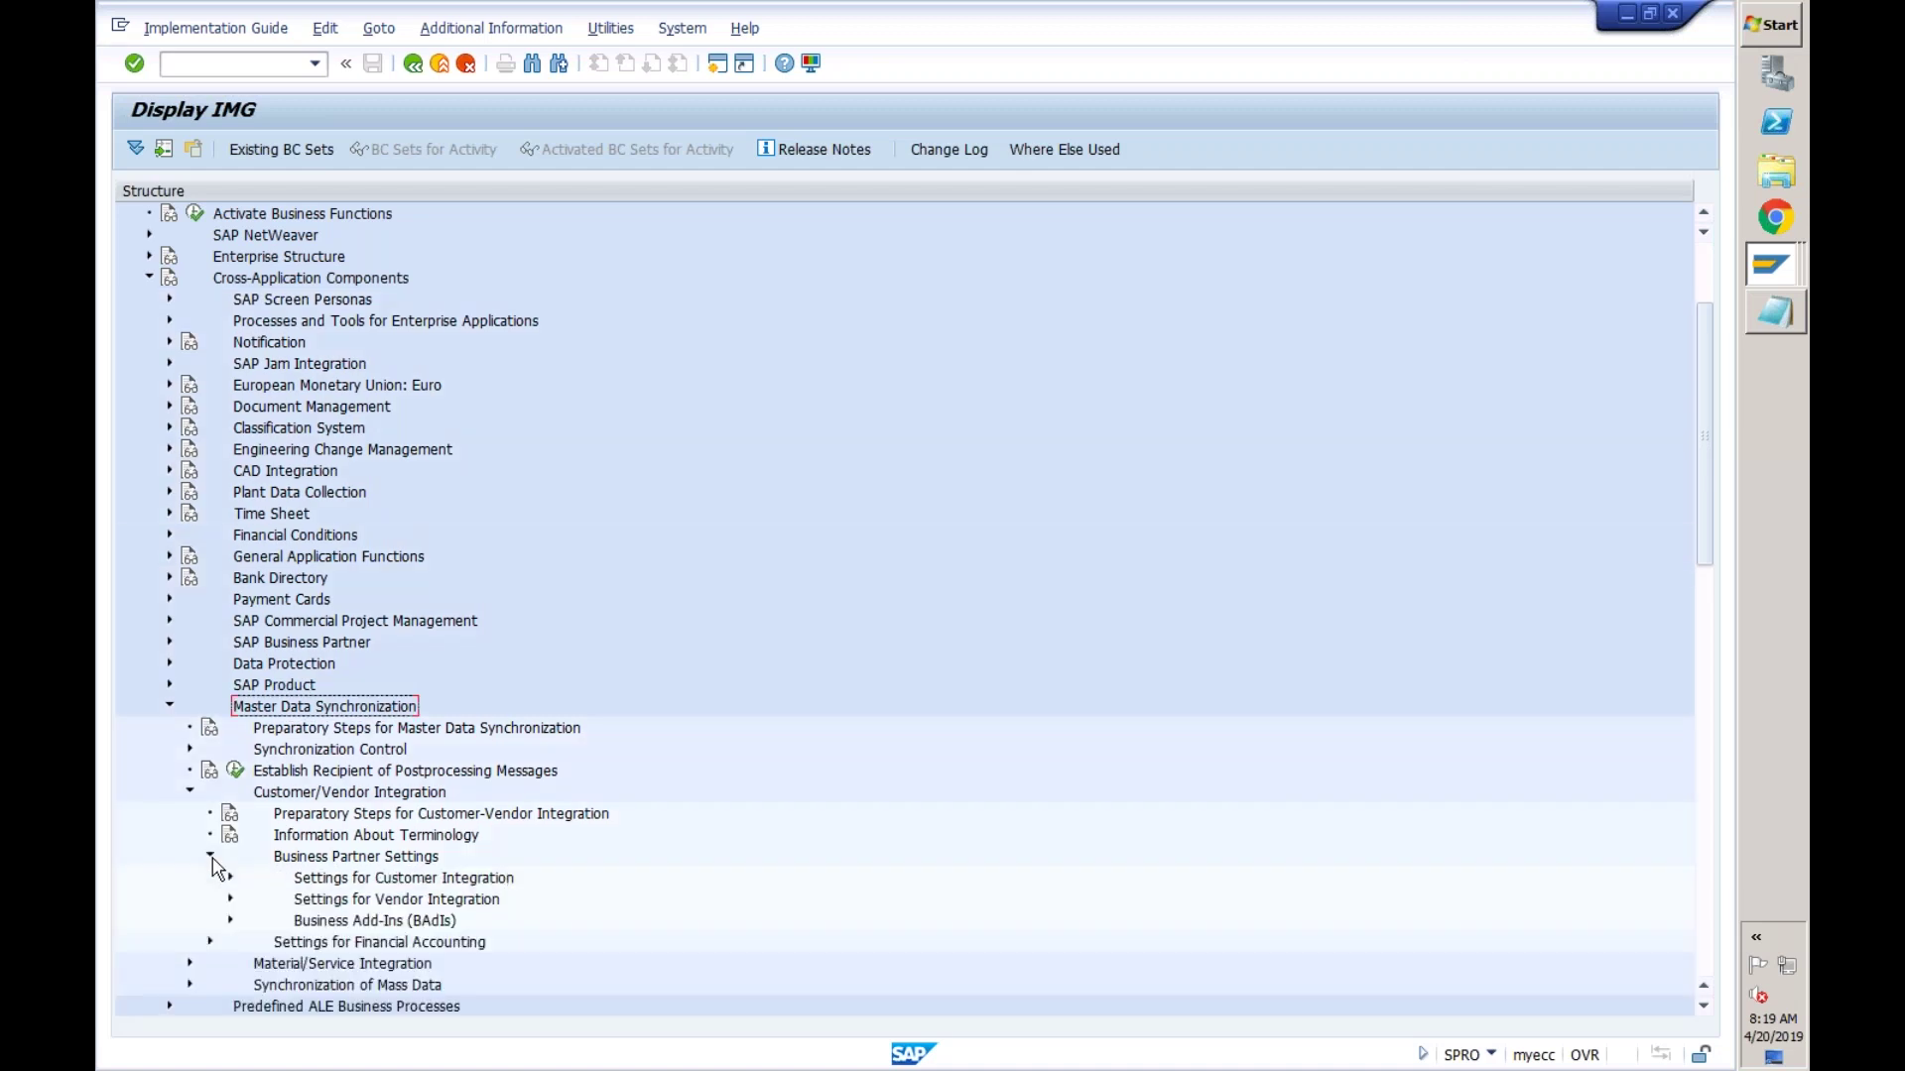
{"action": "left_click", "coordinate": [342, 859]}
{"action": "left_click", "coordinate": [344, 880]}
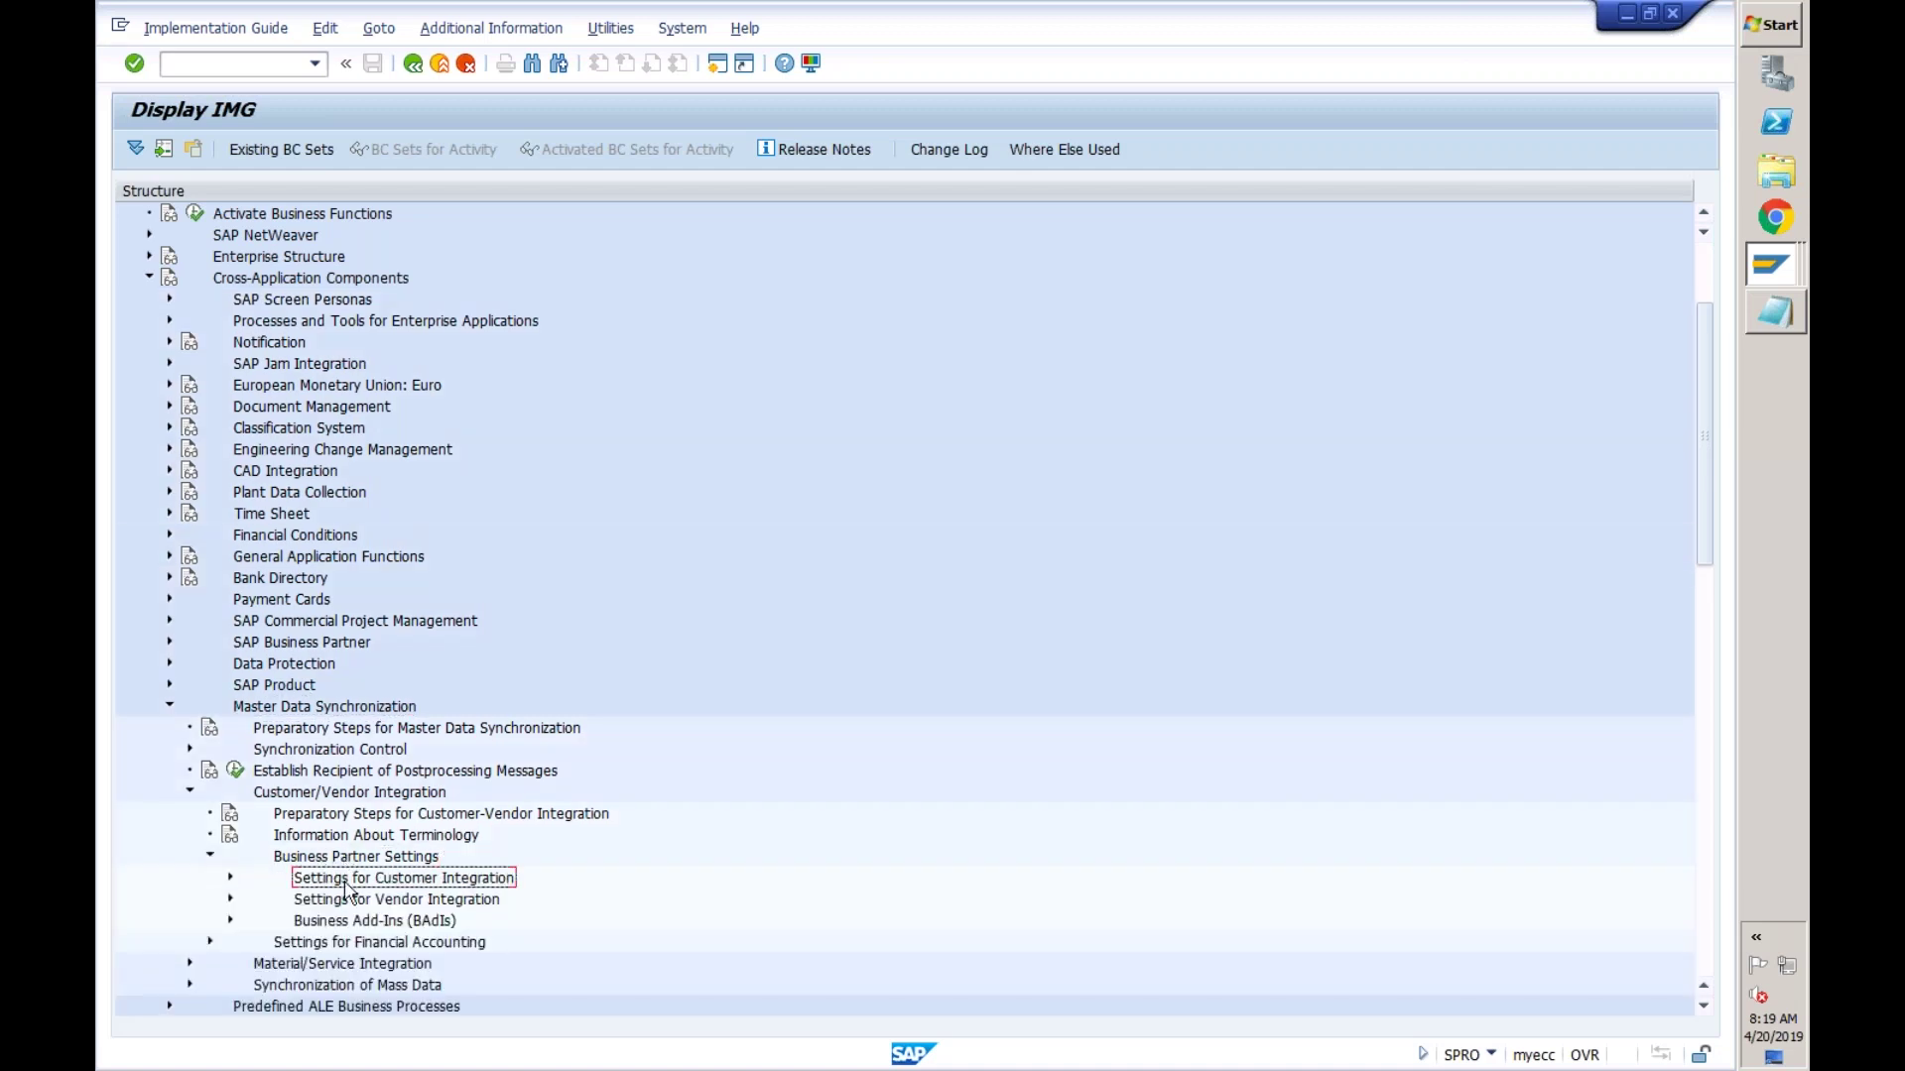
{"action": "left_click", "coordinate": [229, 879]}
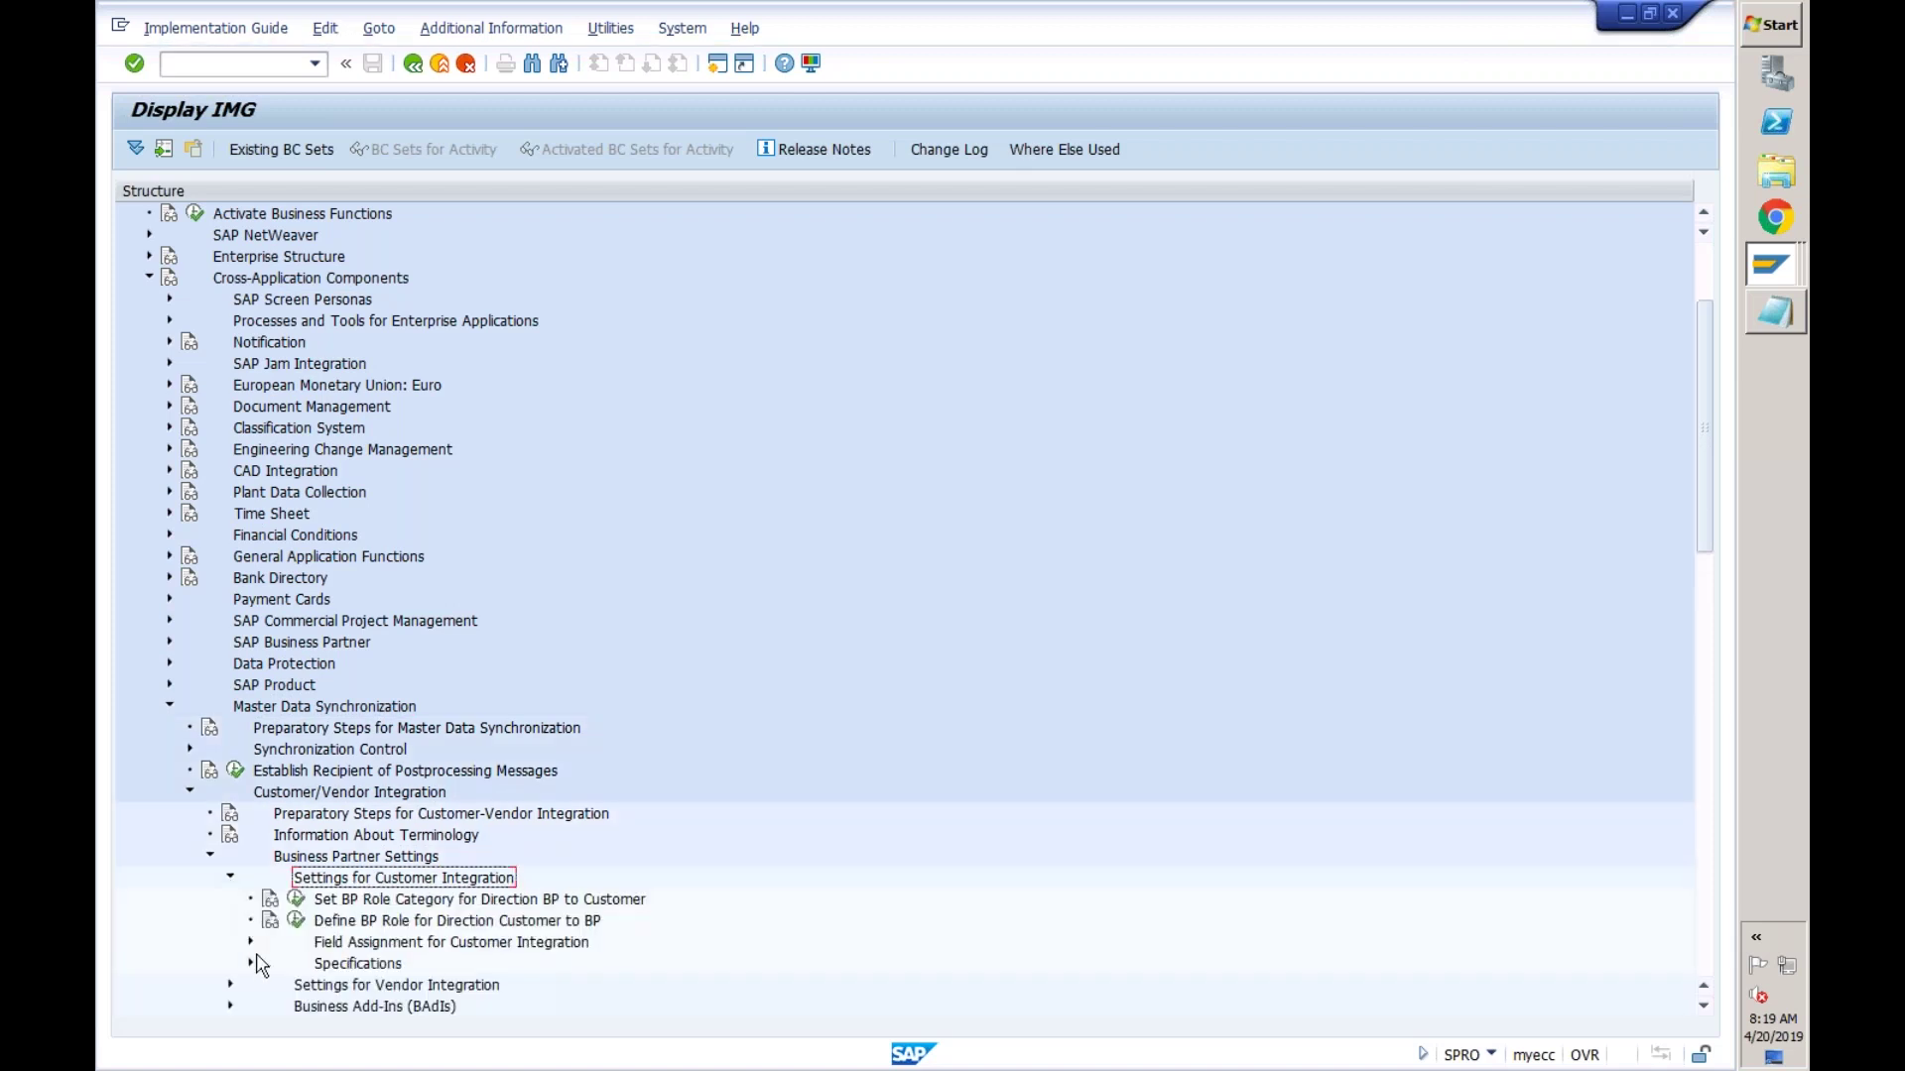
{"action": "left_click", "coordinate": [250, 942]}
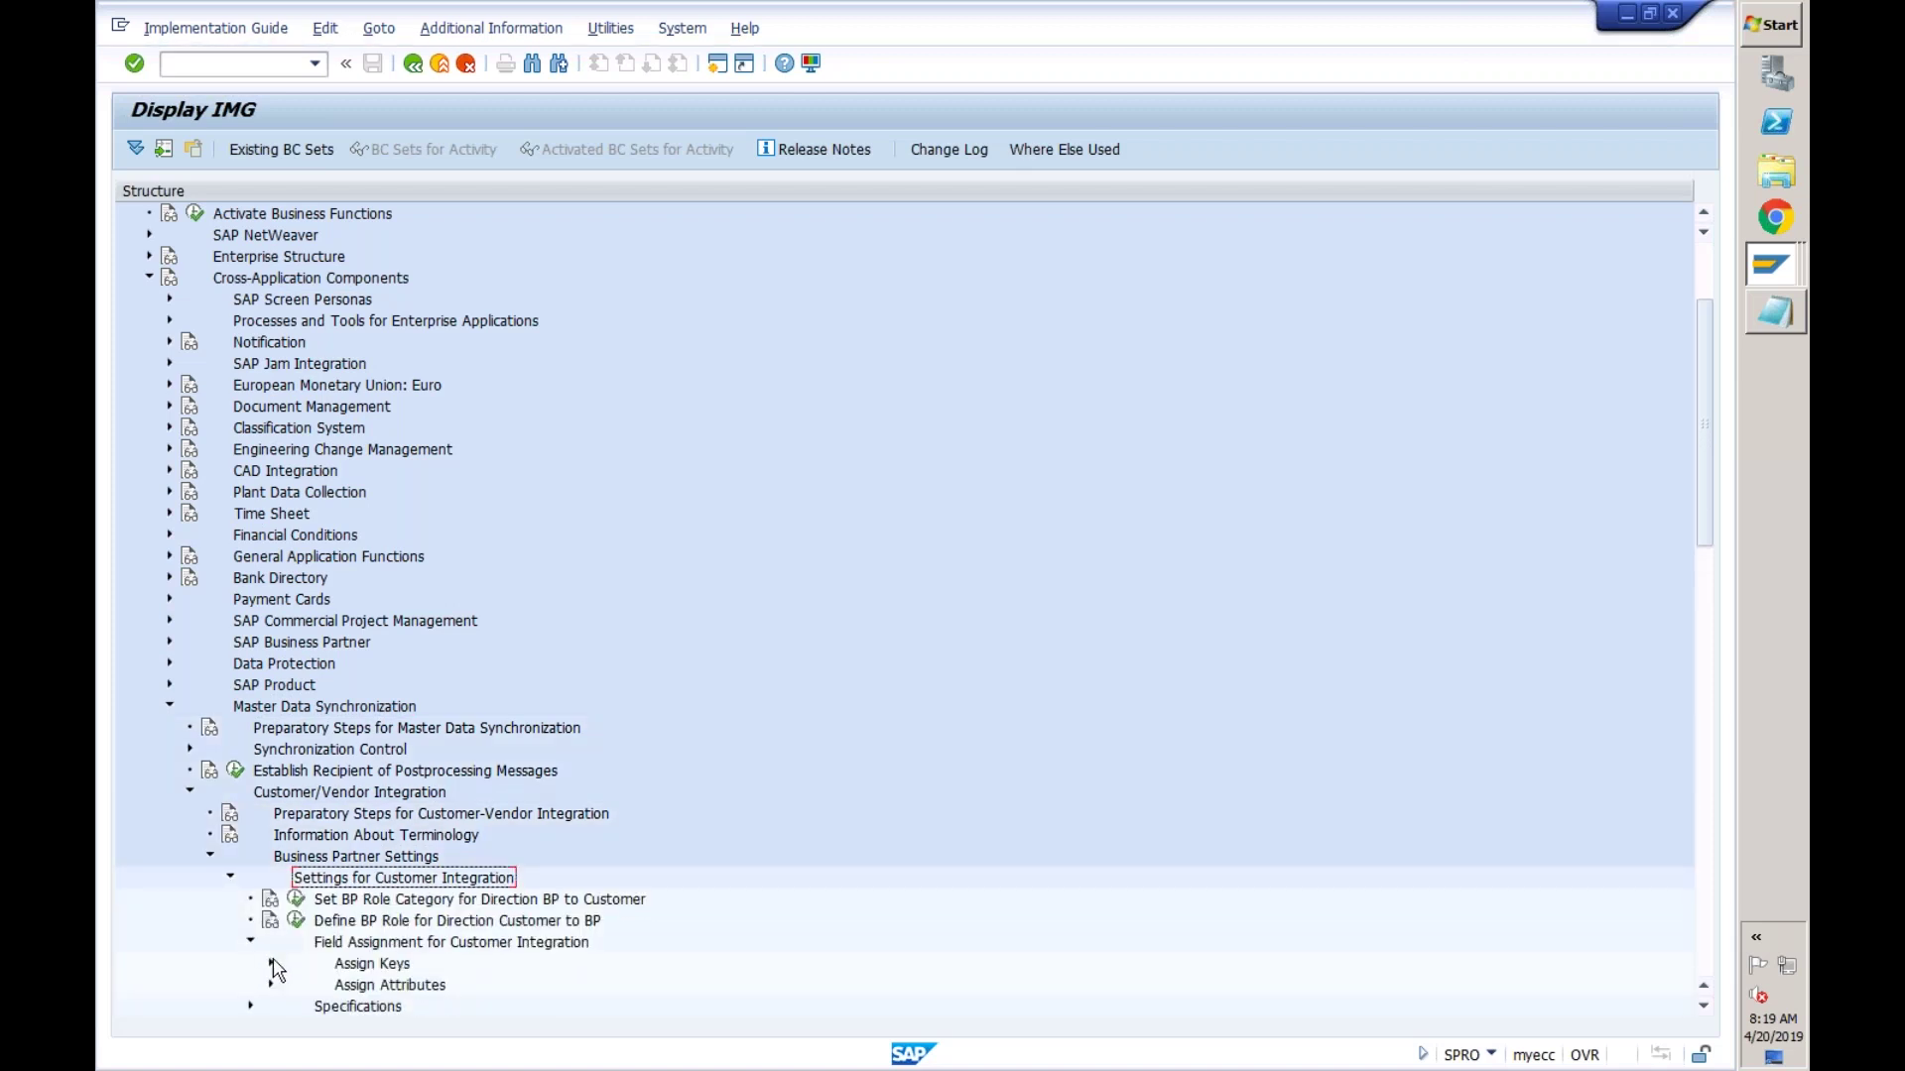
{"action": "left_click", "coordinate": [271, 964]}
- Execute Define Number Assignment for Direction BP to Customer
{"action": "left_click", "coordinate": [480, 987]}
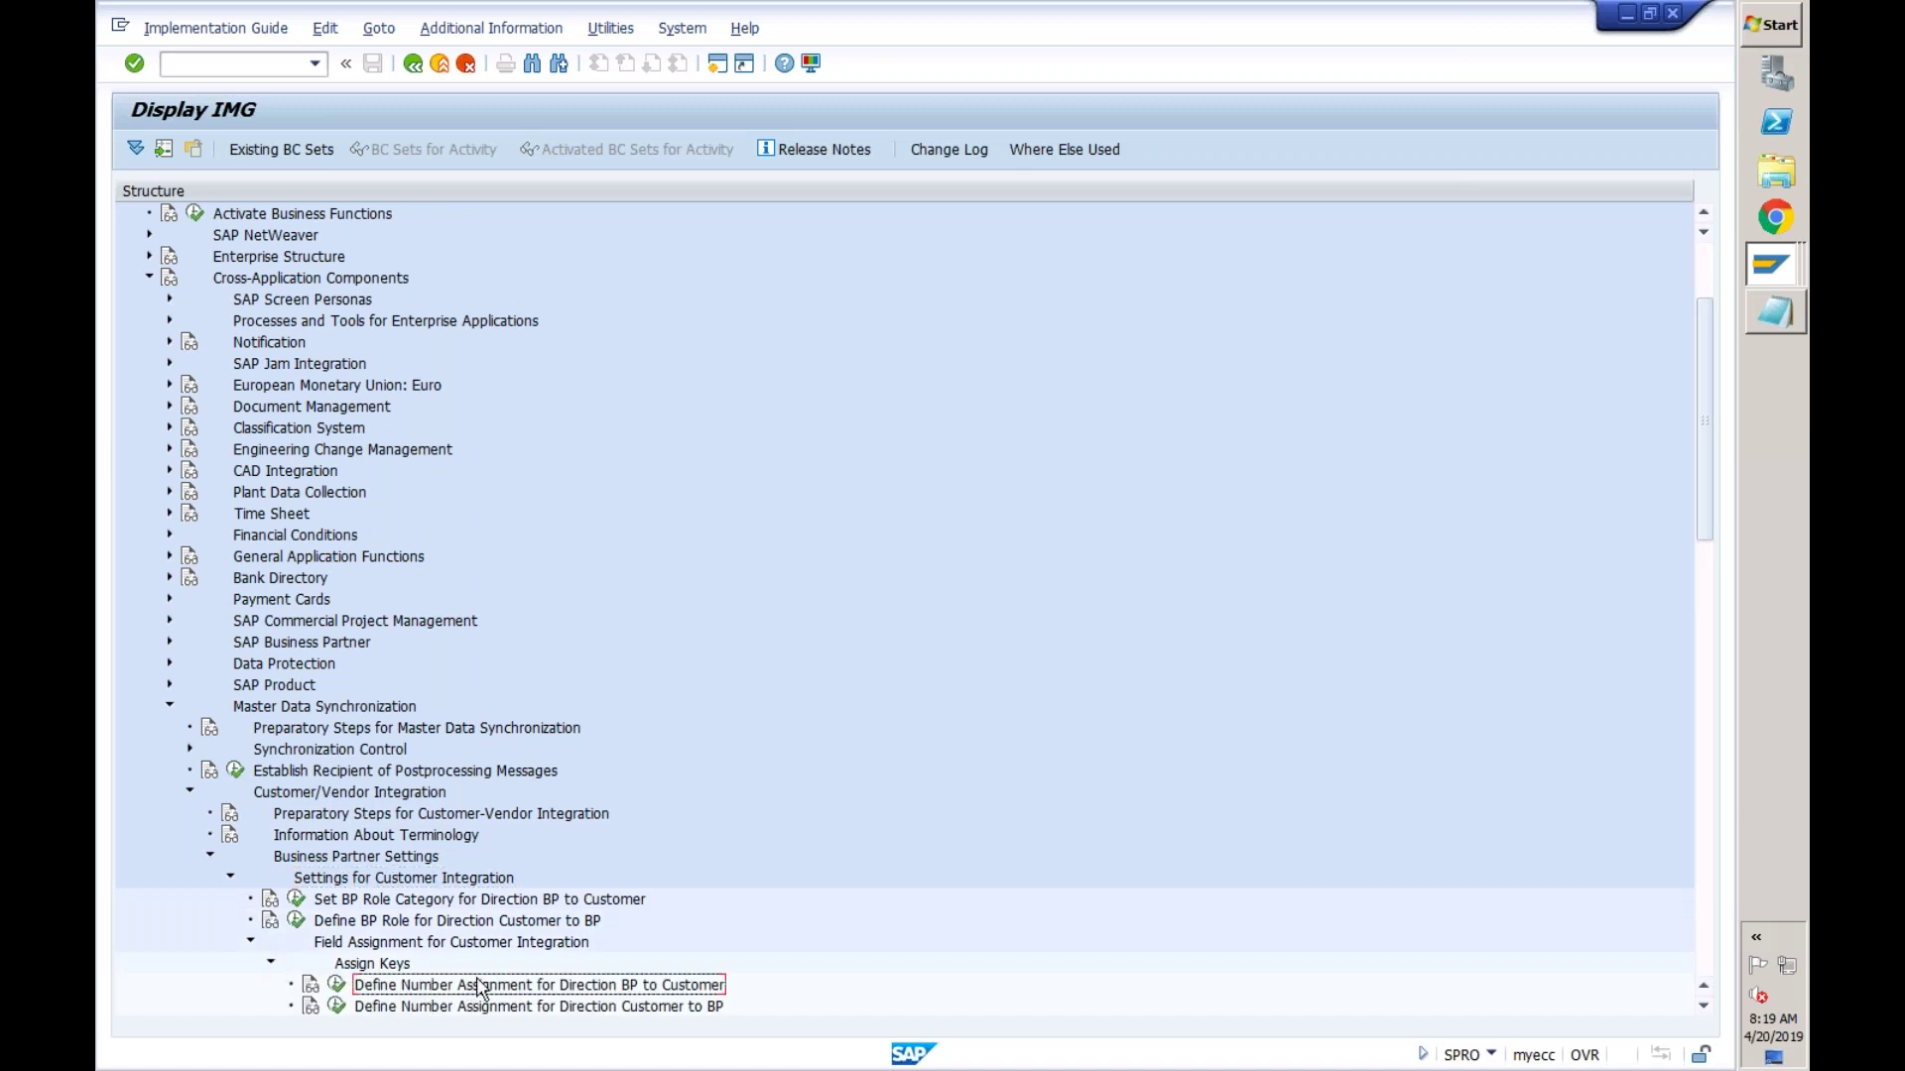
{"action": "key", "text": "Down"}
{"action": "key", "text": "Down"}
{"action": "key", "text": "Down"}
{"action": "key", "text": "Down"}
{"action": "key", "text": "Down"}
{"action": "key", "text": "Down"}
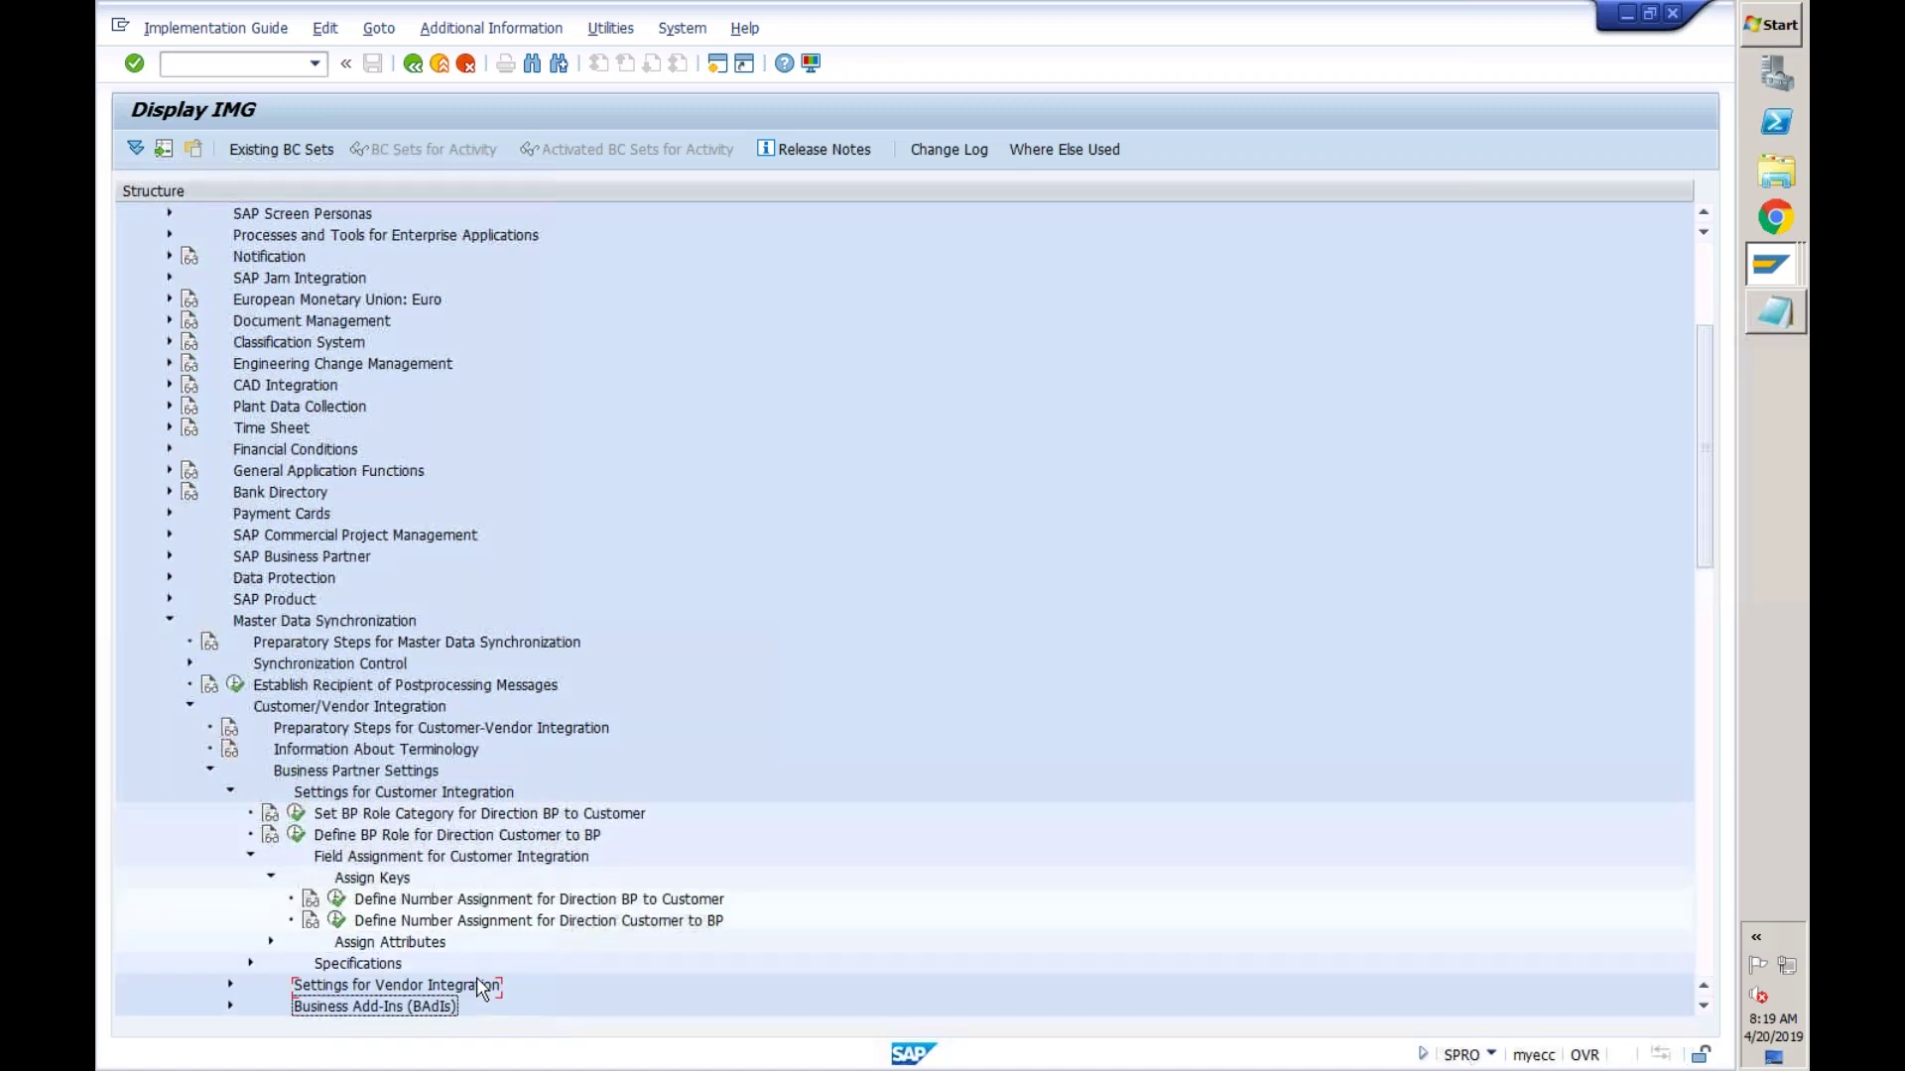
{"action": "left_click", "coordinate": [586, 863]}
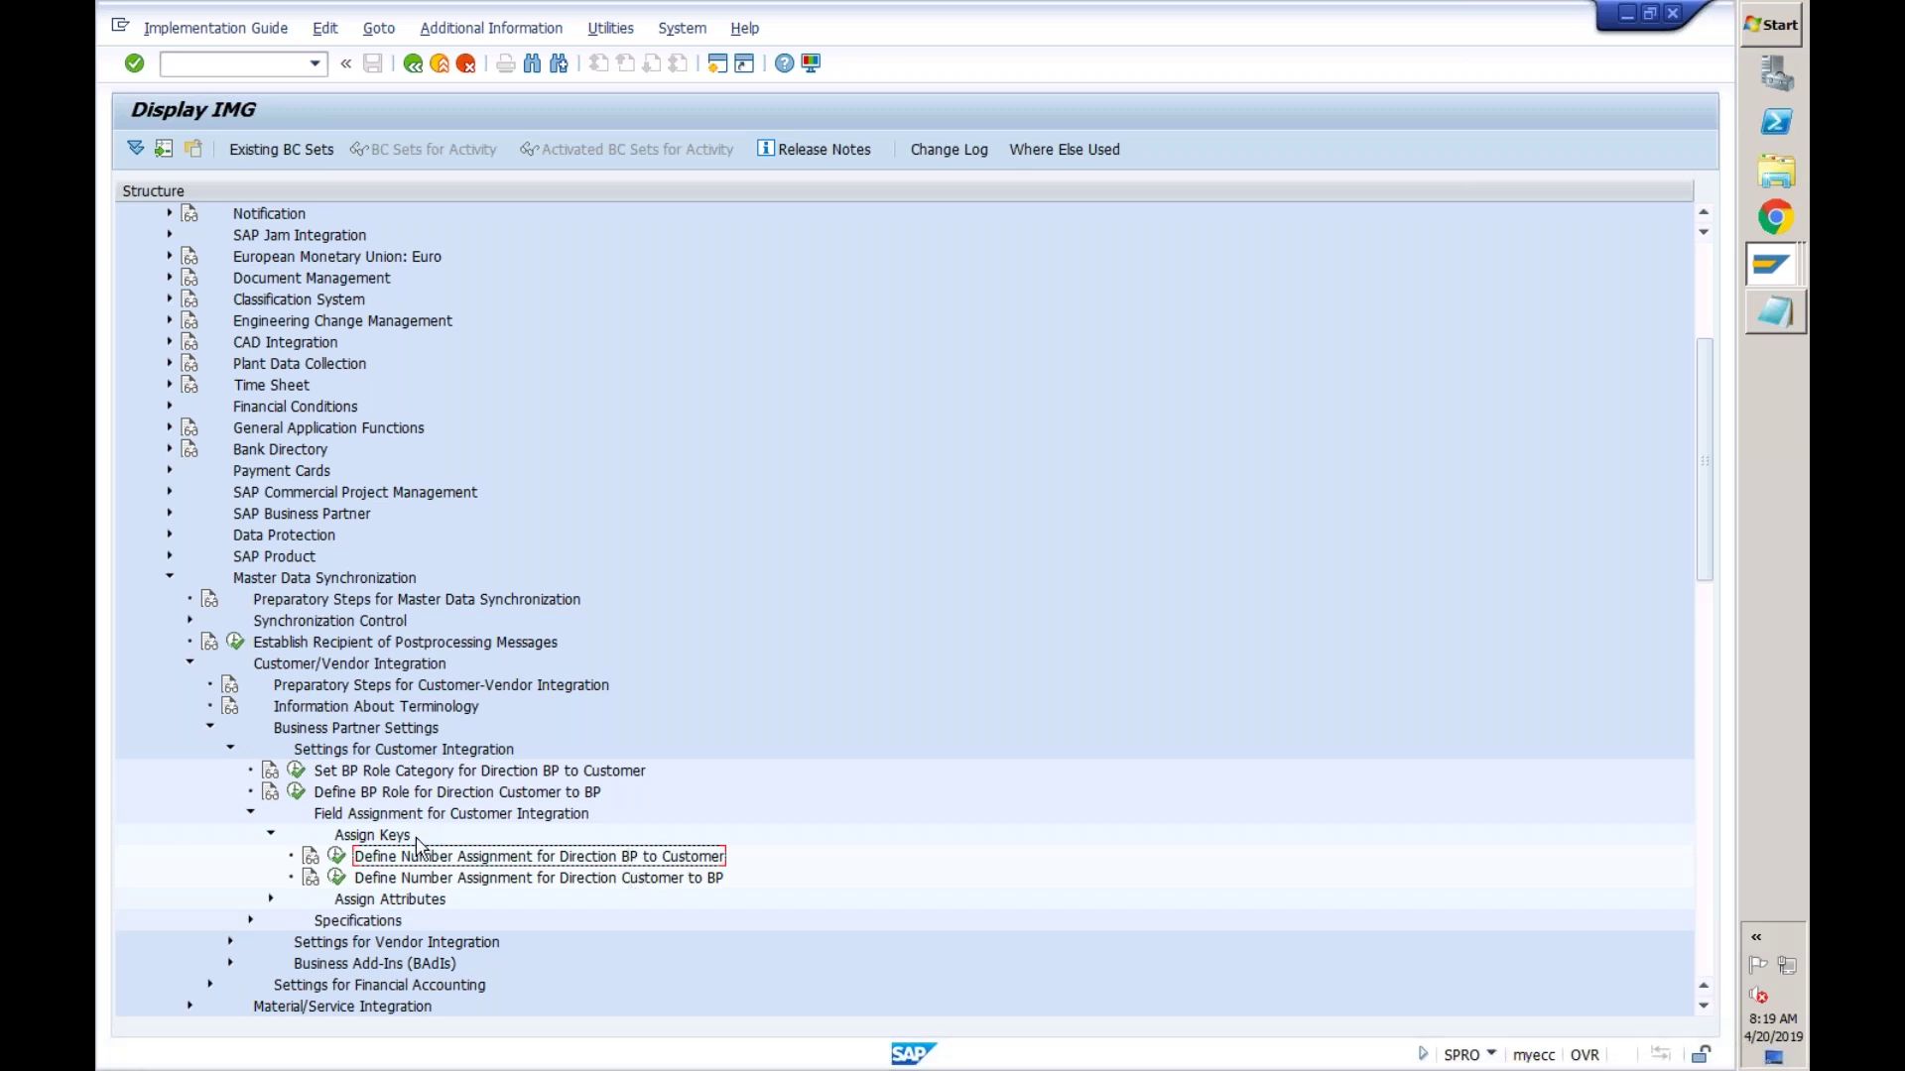
{"action": "left_click", "coordinate": [338, 856]}
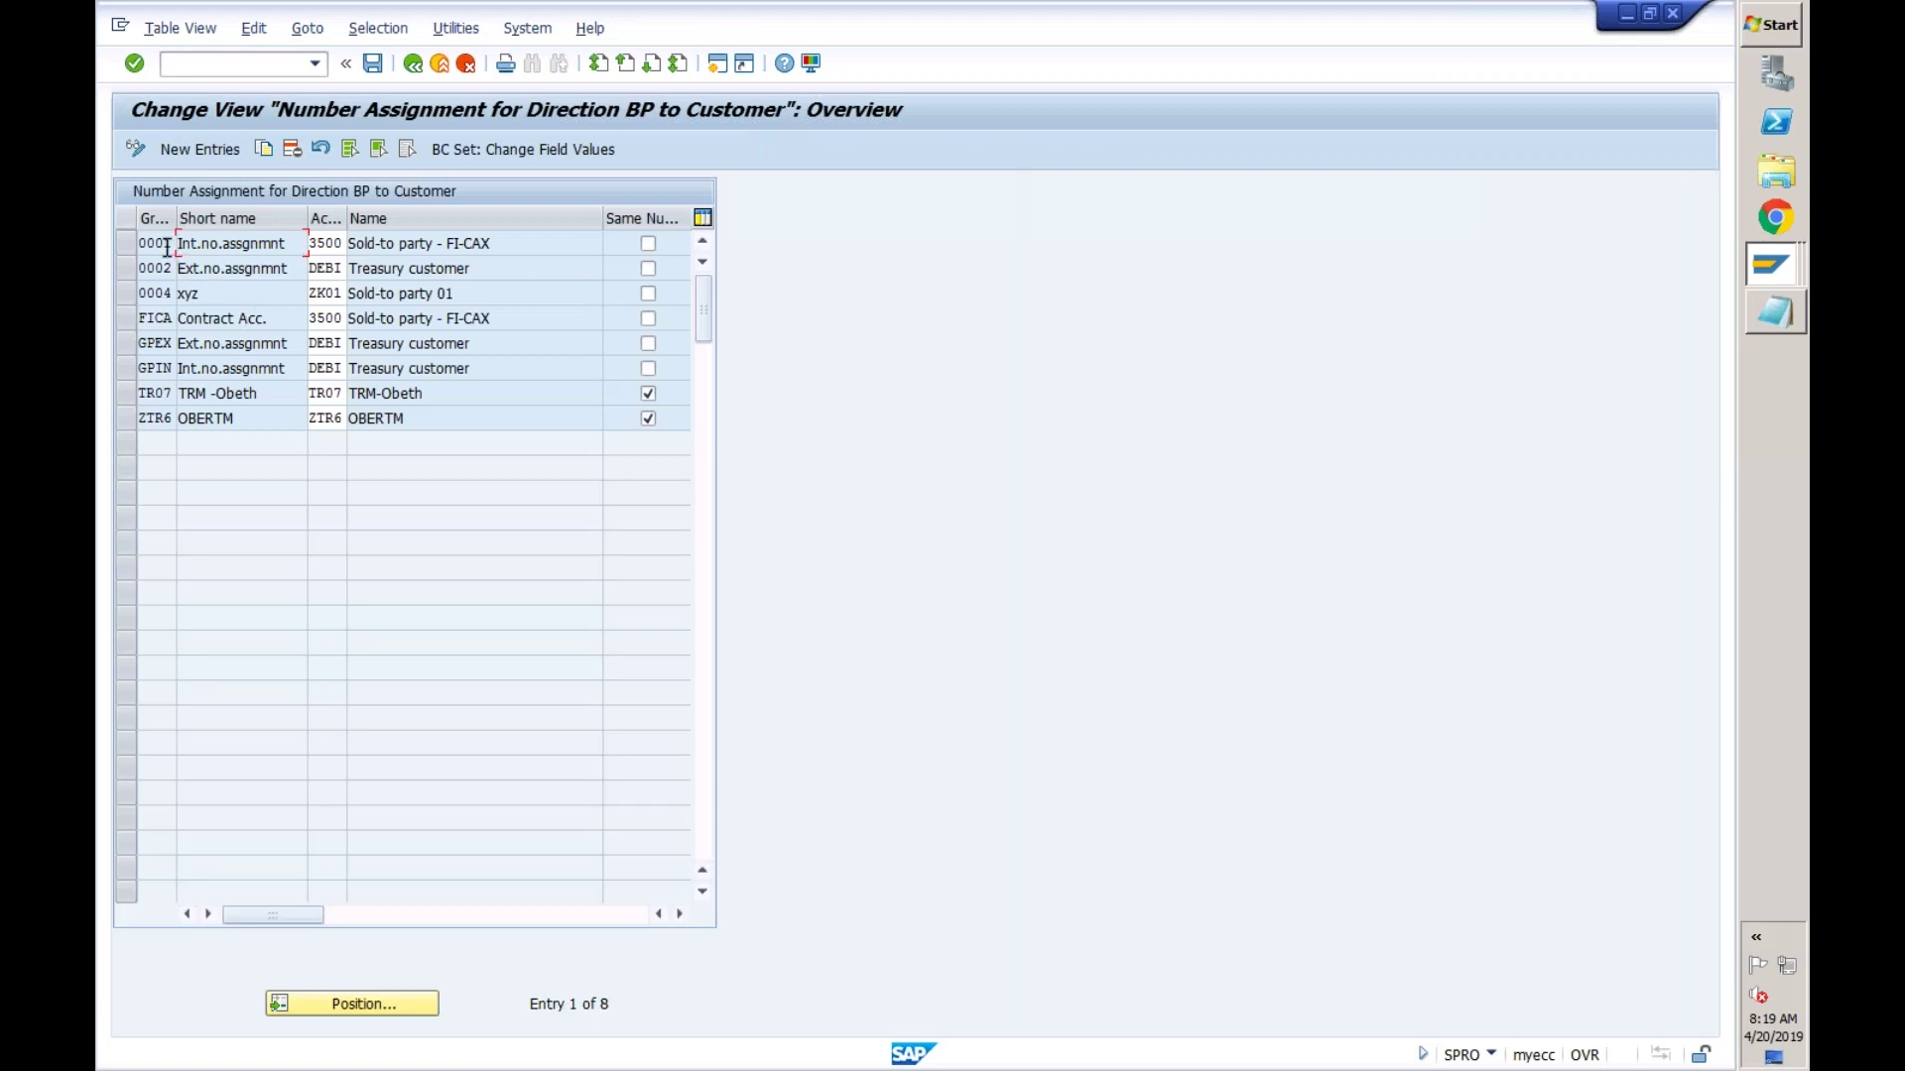
- Check grouping 0001's account group 3500, then start creating an organization BP in a second session
{"action": "left_click", "coordinate": [332, 245]}
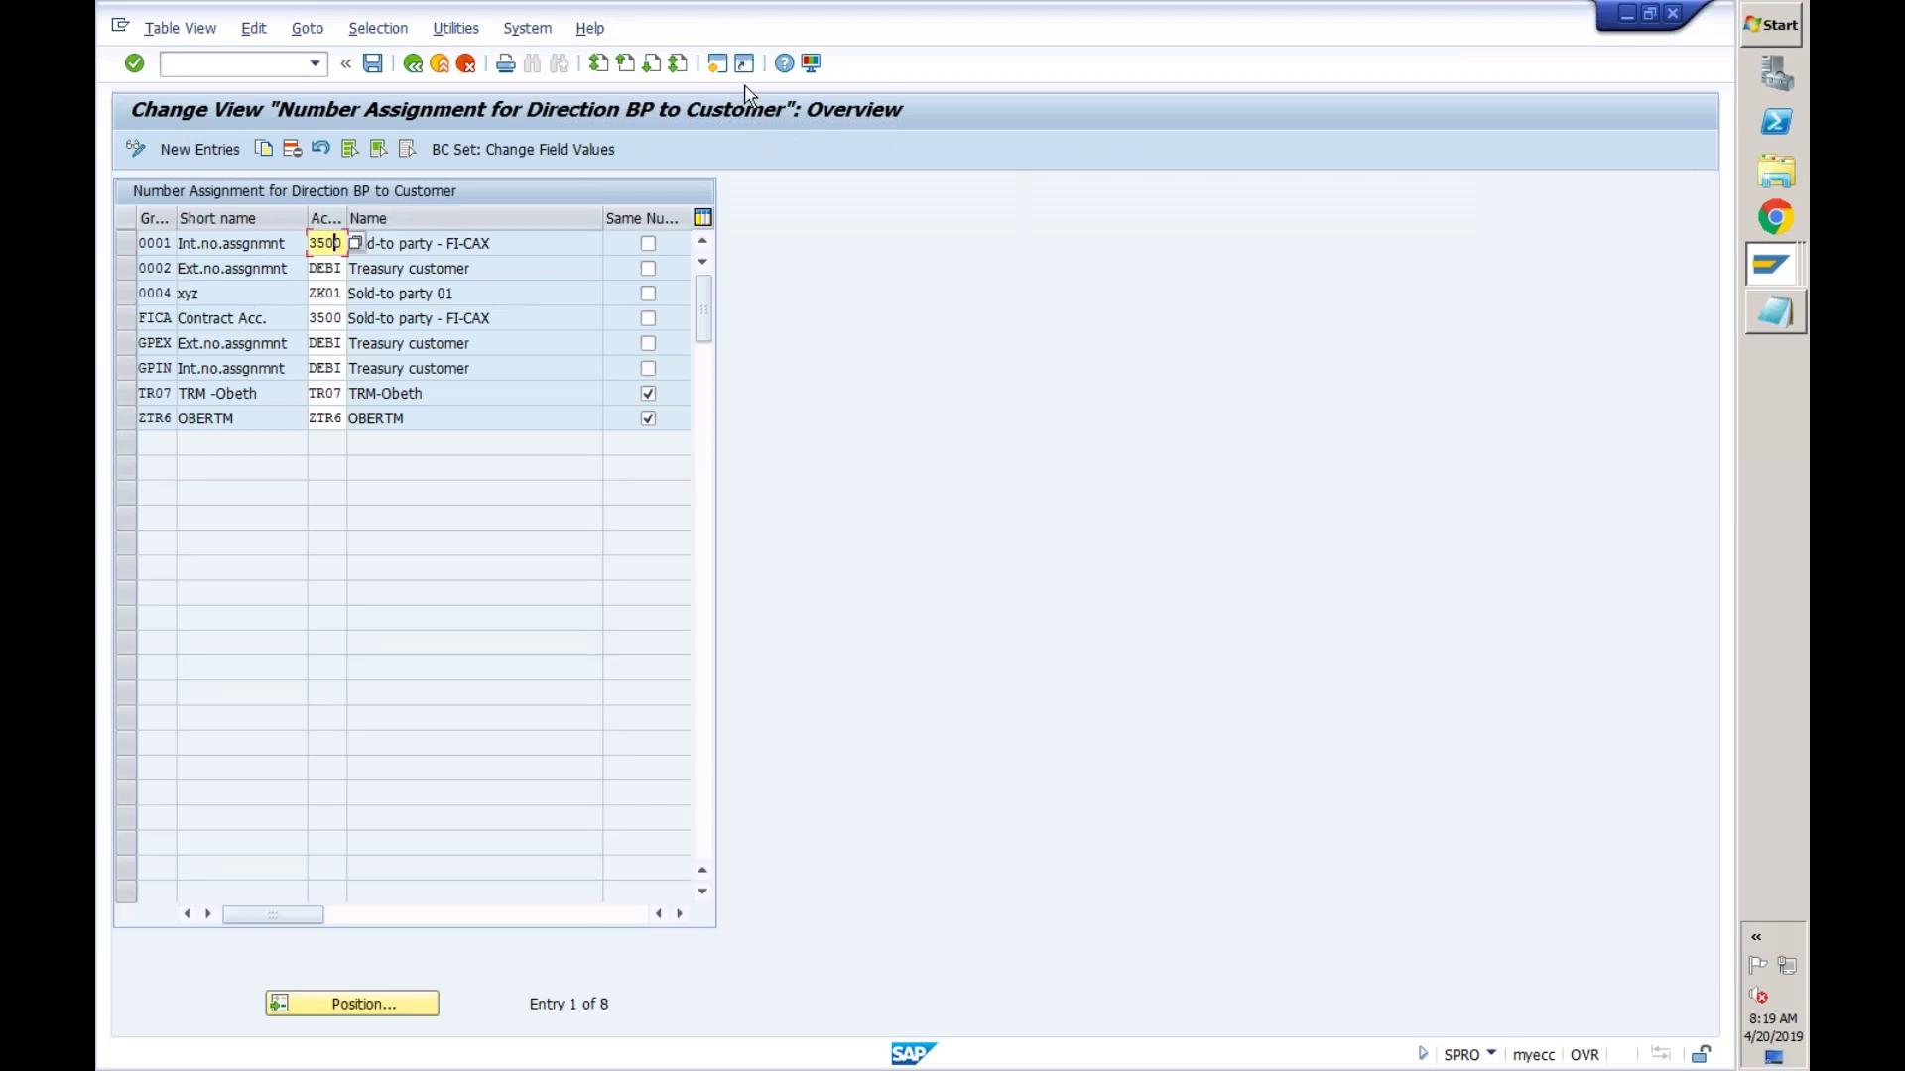
{"action": "left_click", "coordinate": [718, 64]}
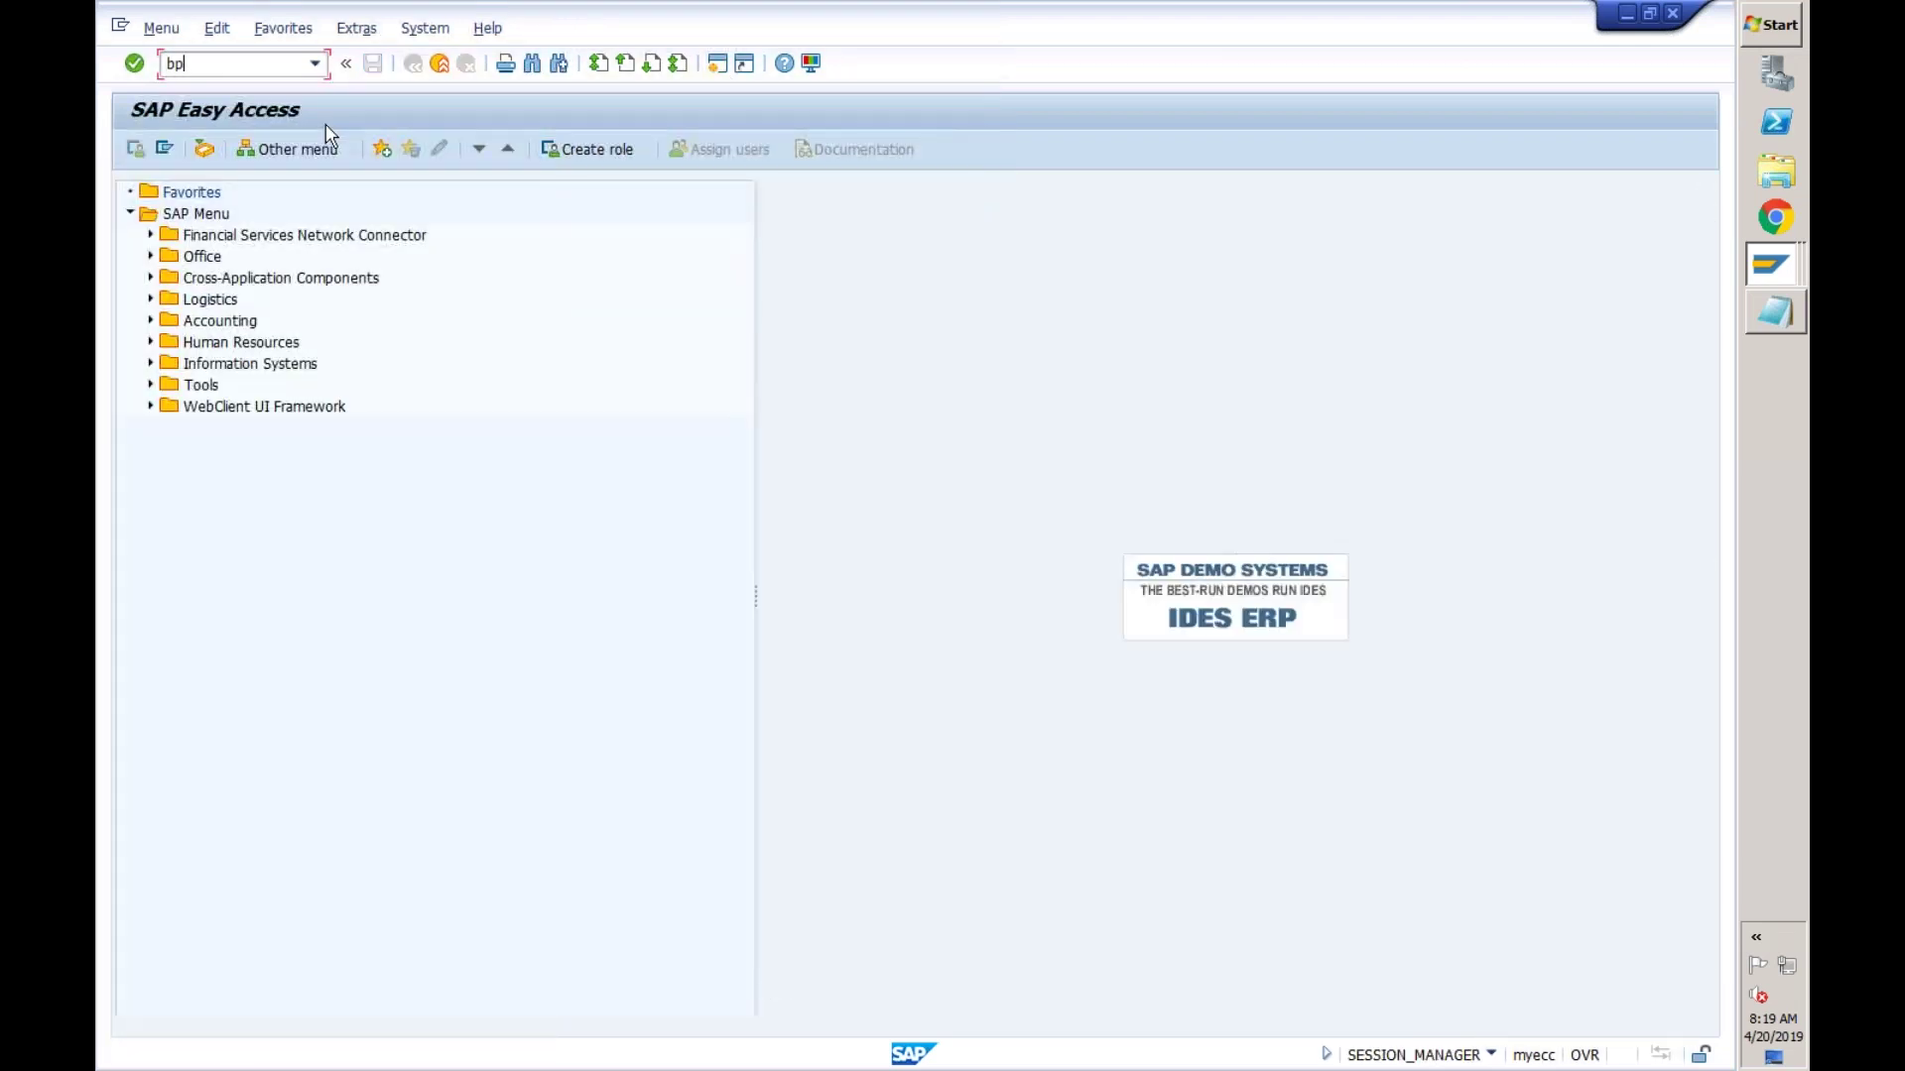
{"action": "type", "text": "bp"}
{"action": "key", "text": "Return"}
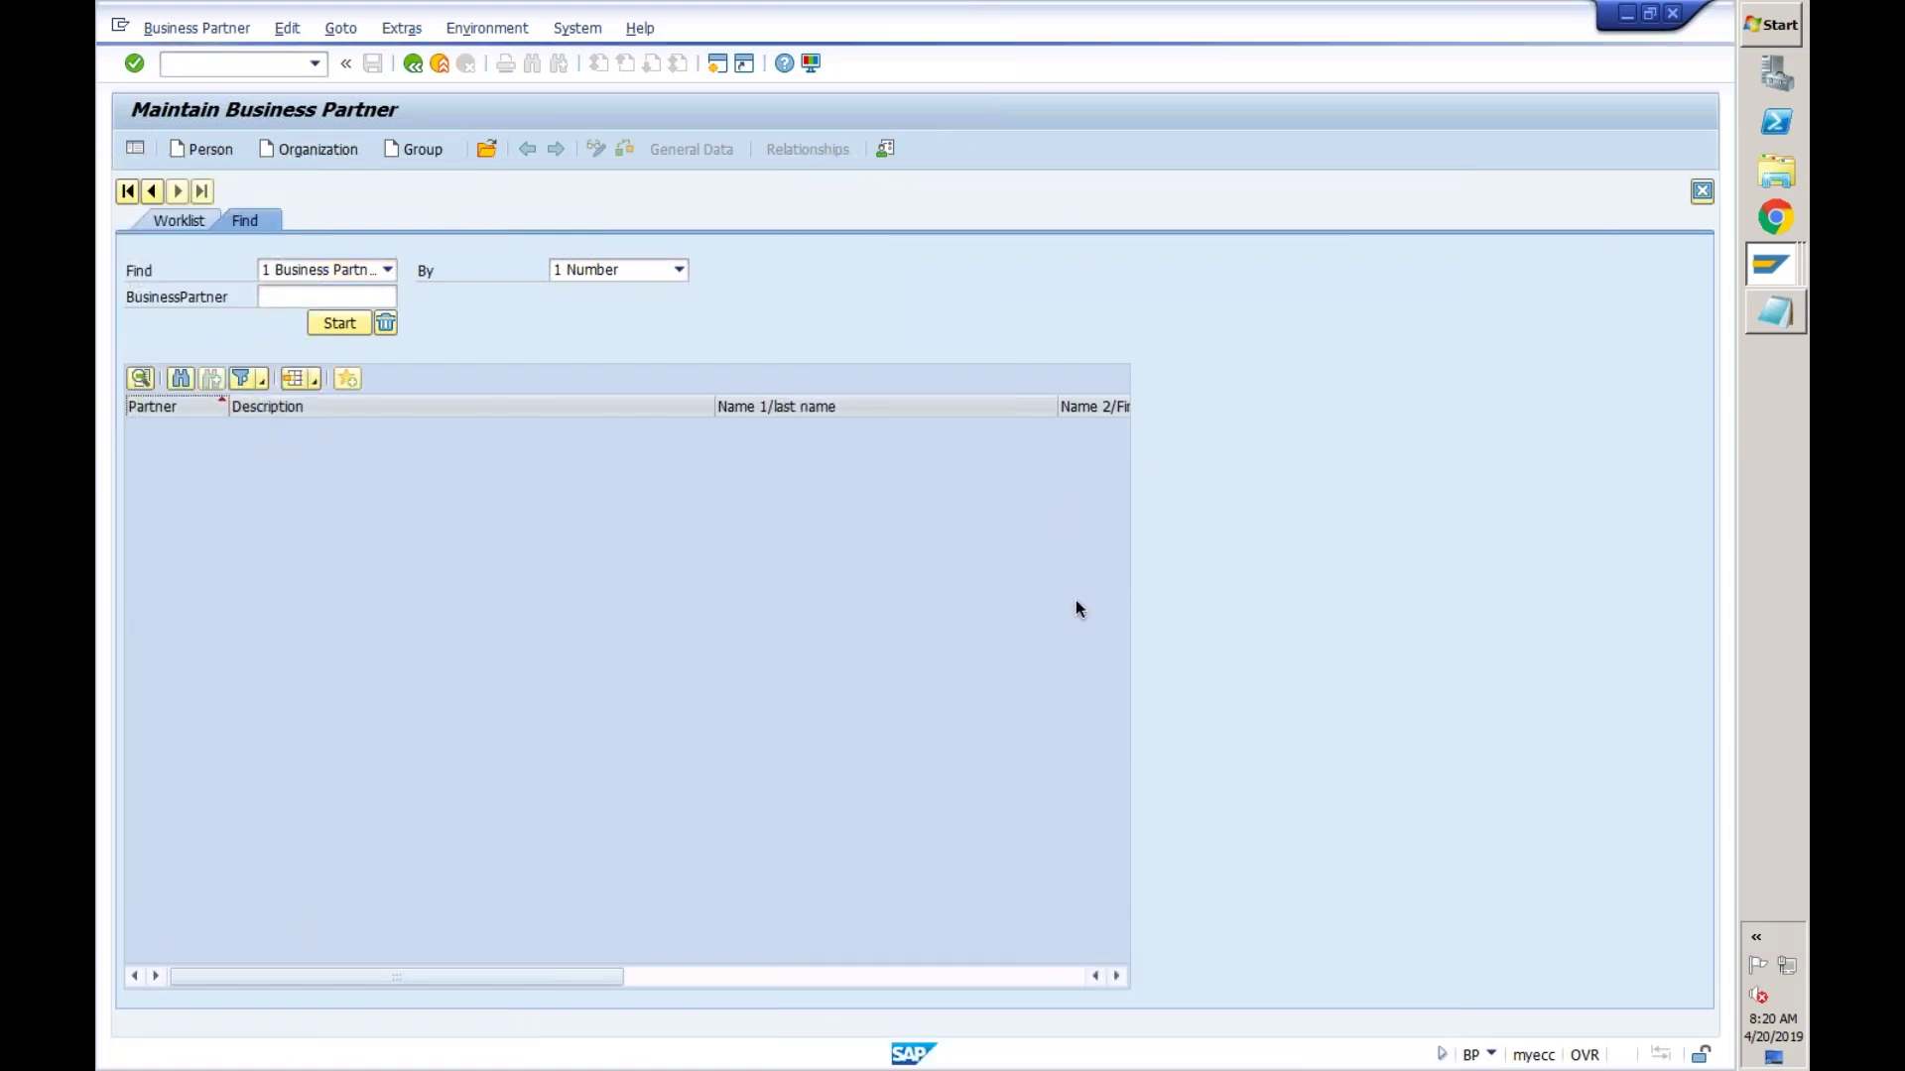
{"action": "key", "text": "F6"}
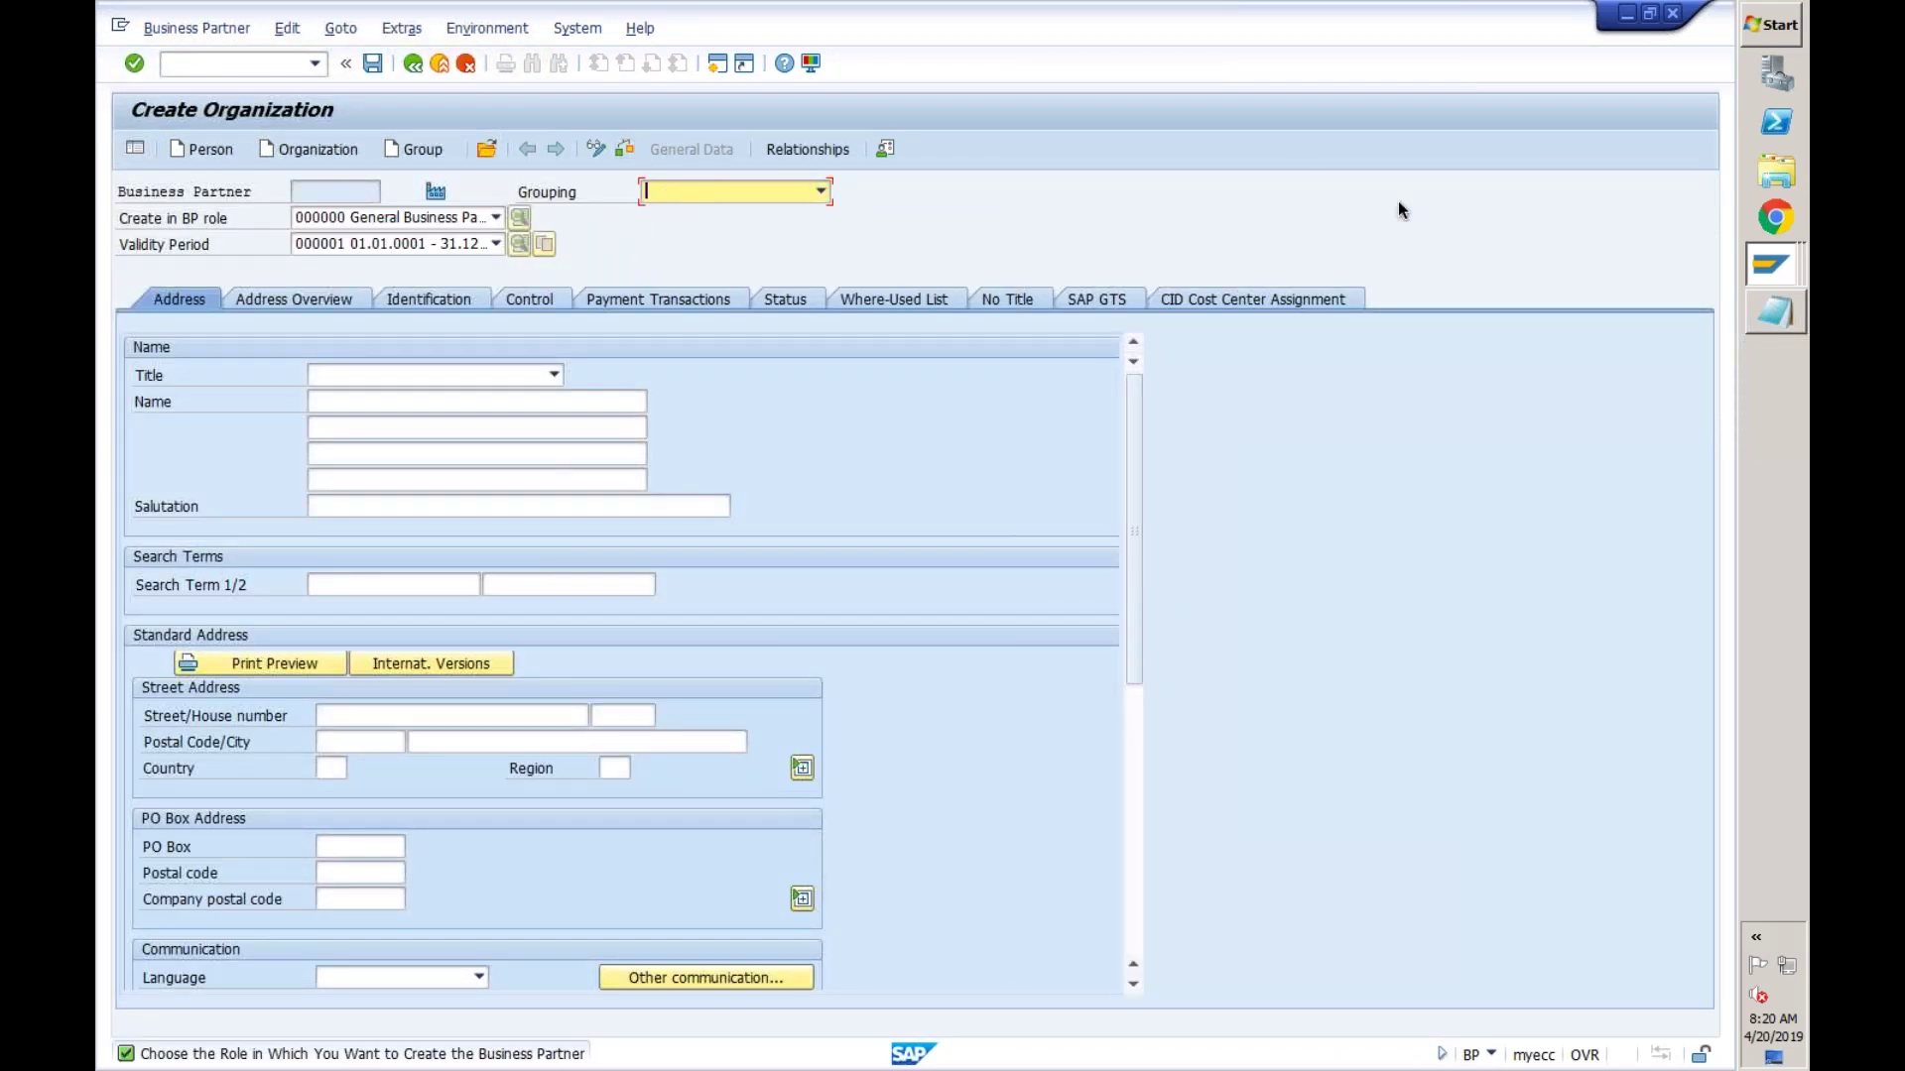
- Switch back to the BP-to-Customer number table and return to the implementation guide tree
{"action": "left_click", "coordinate": [1758, 263]}
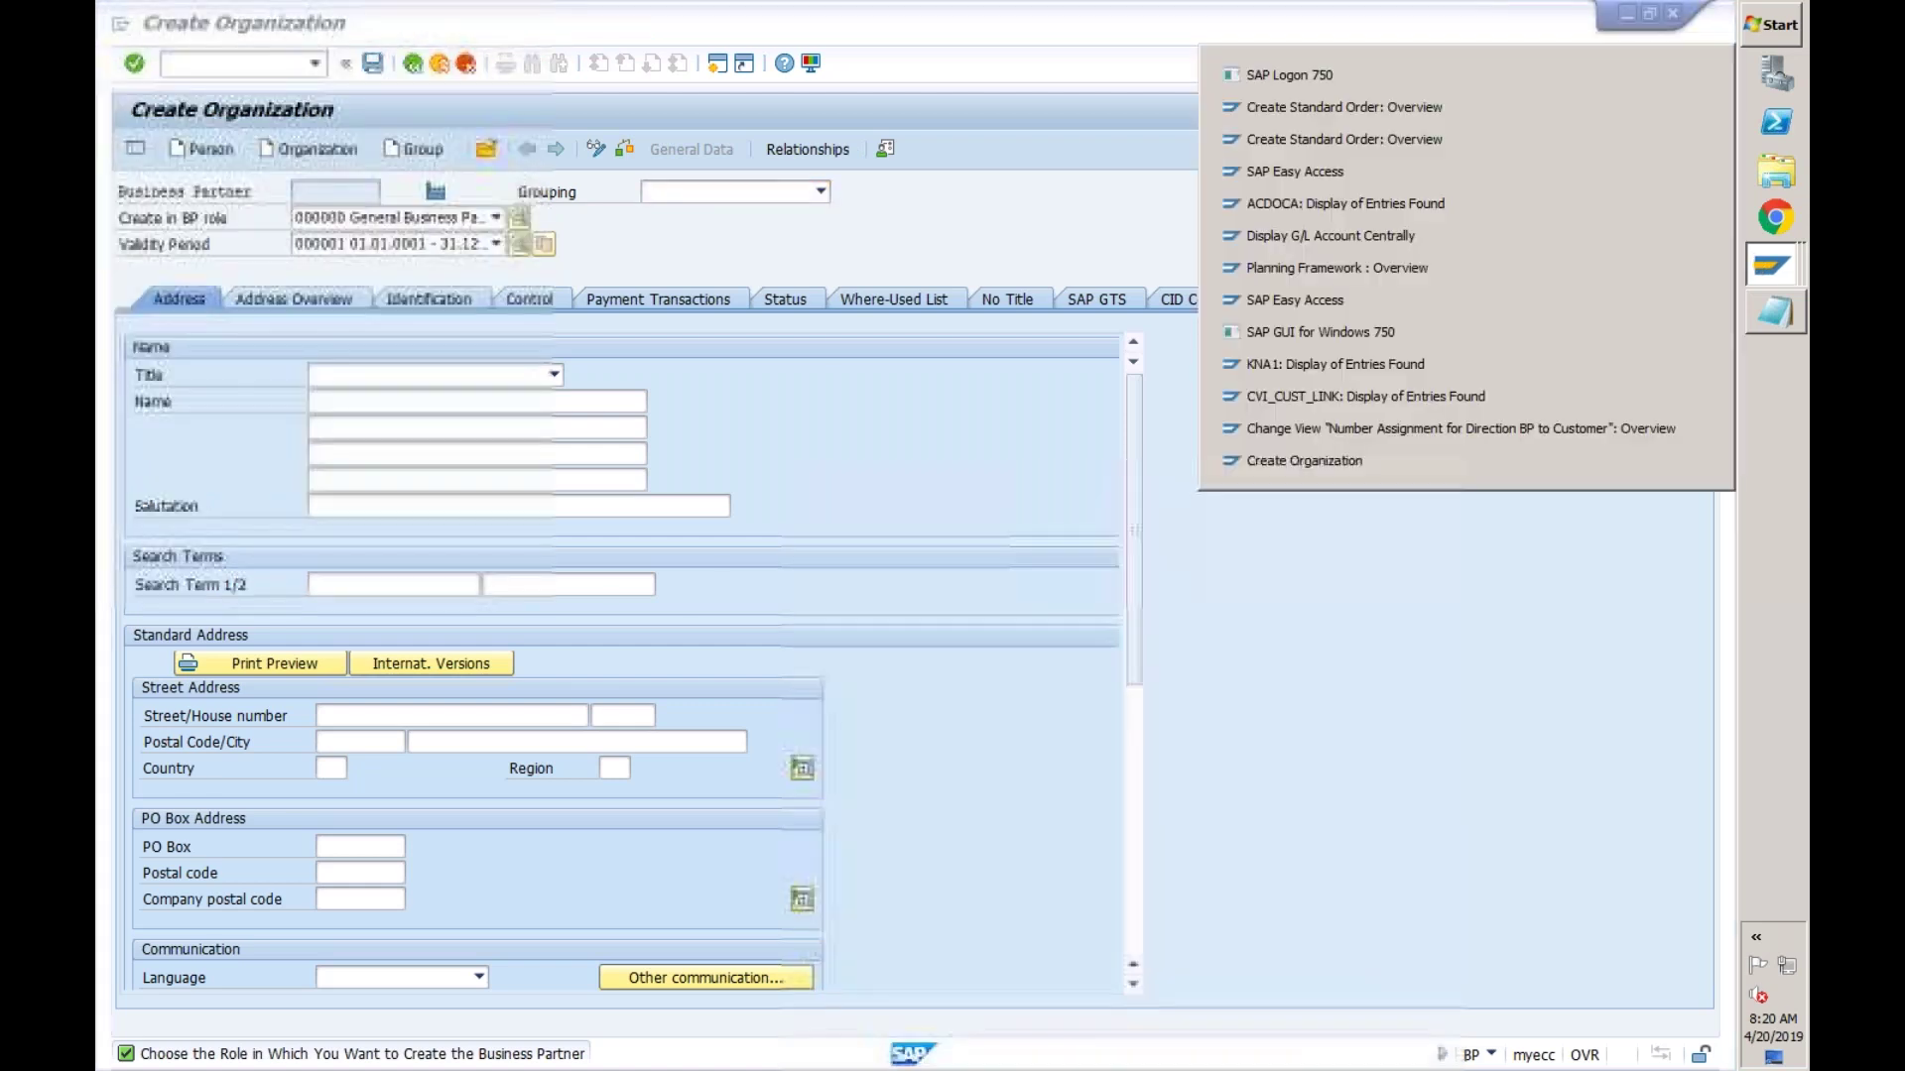
{"action": "left_click", "coordinate": [1432, 421]}
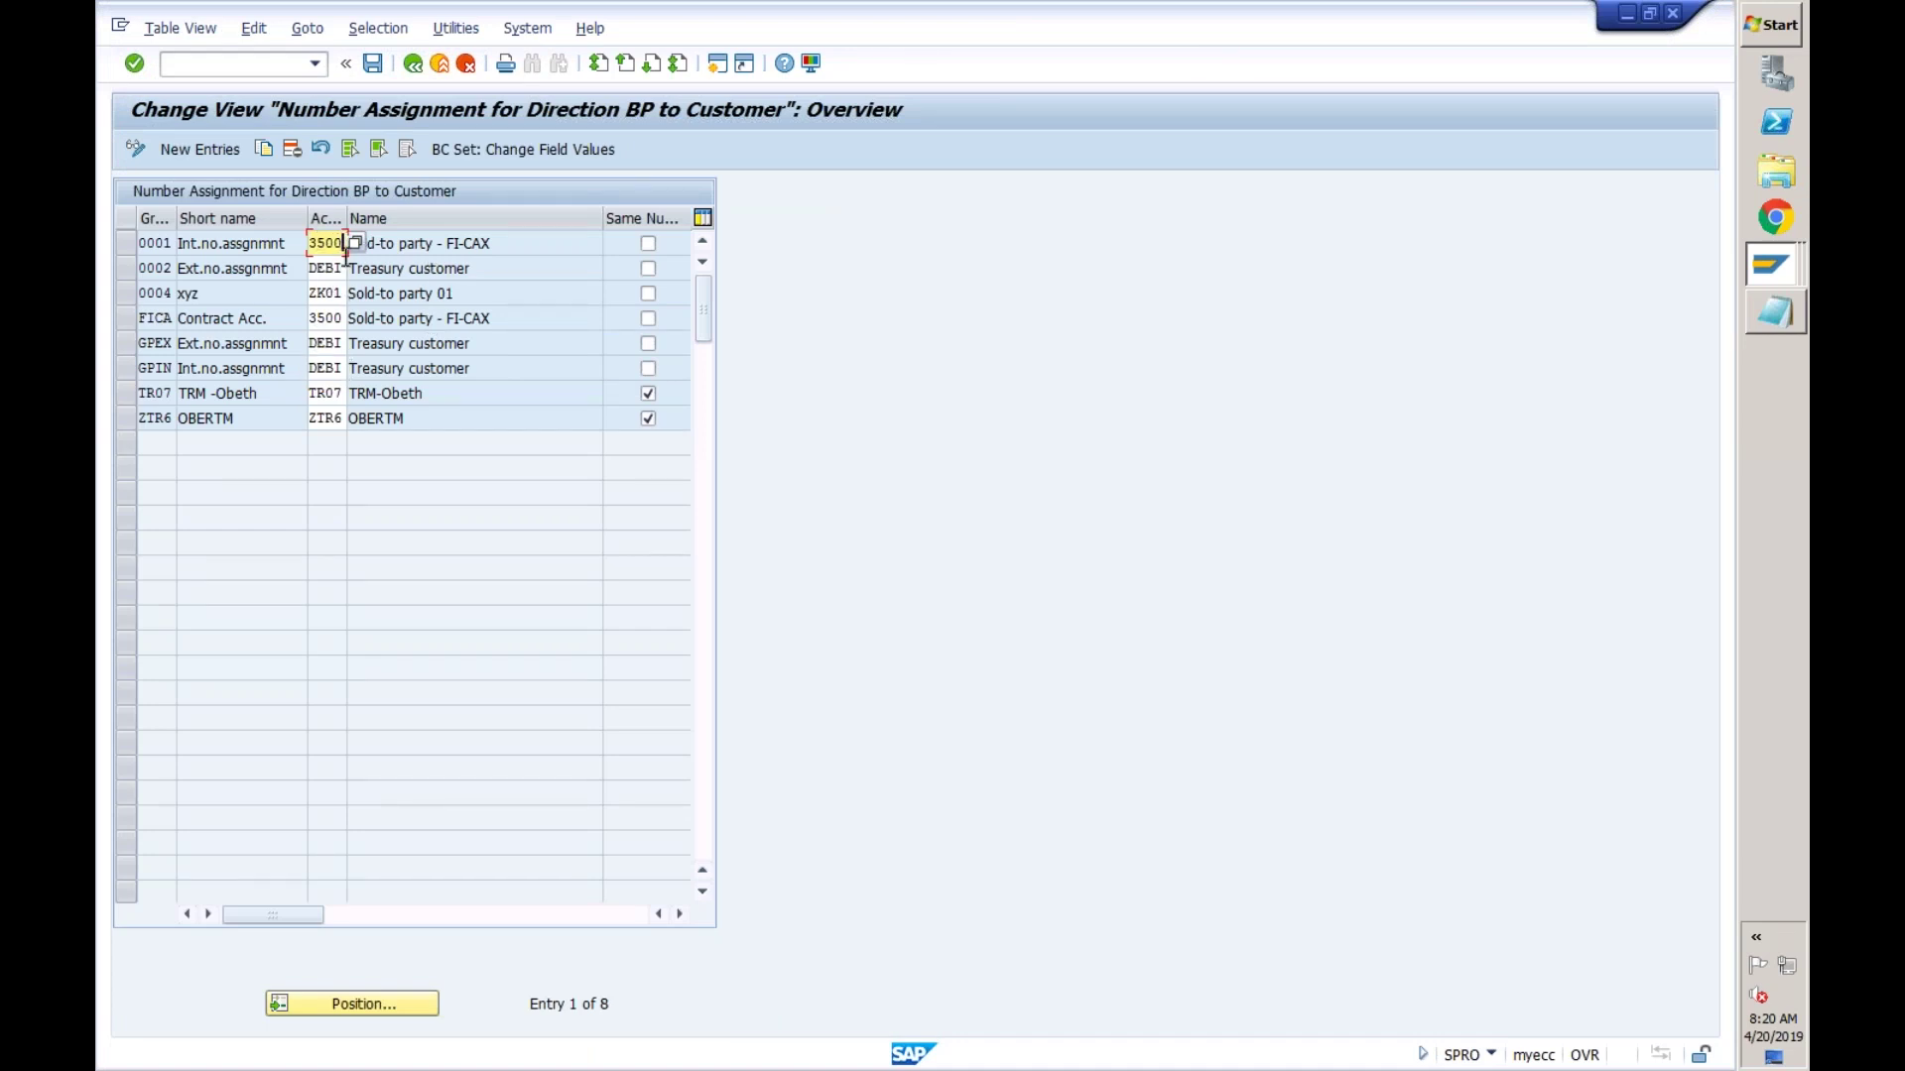
{"action": "left_click", "coordinate": [162, 246]}
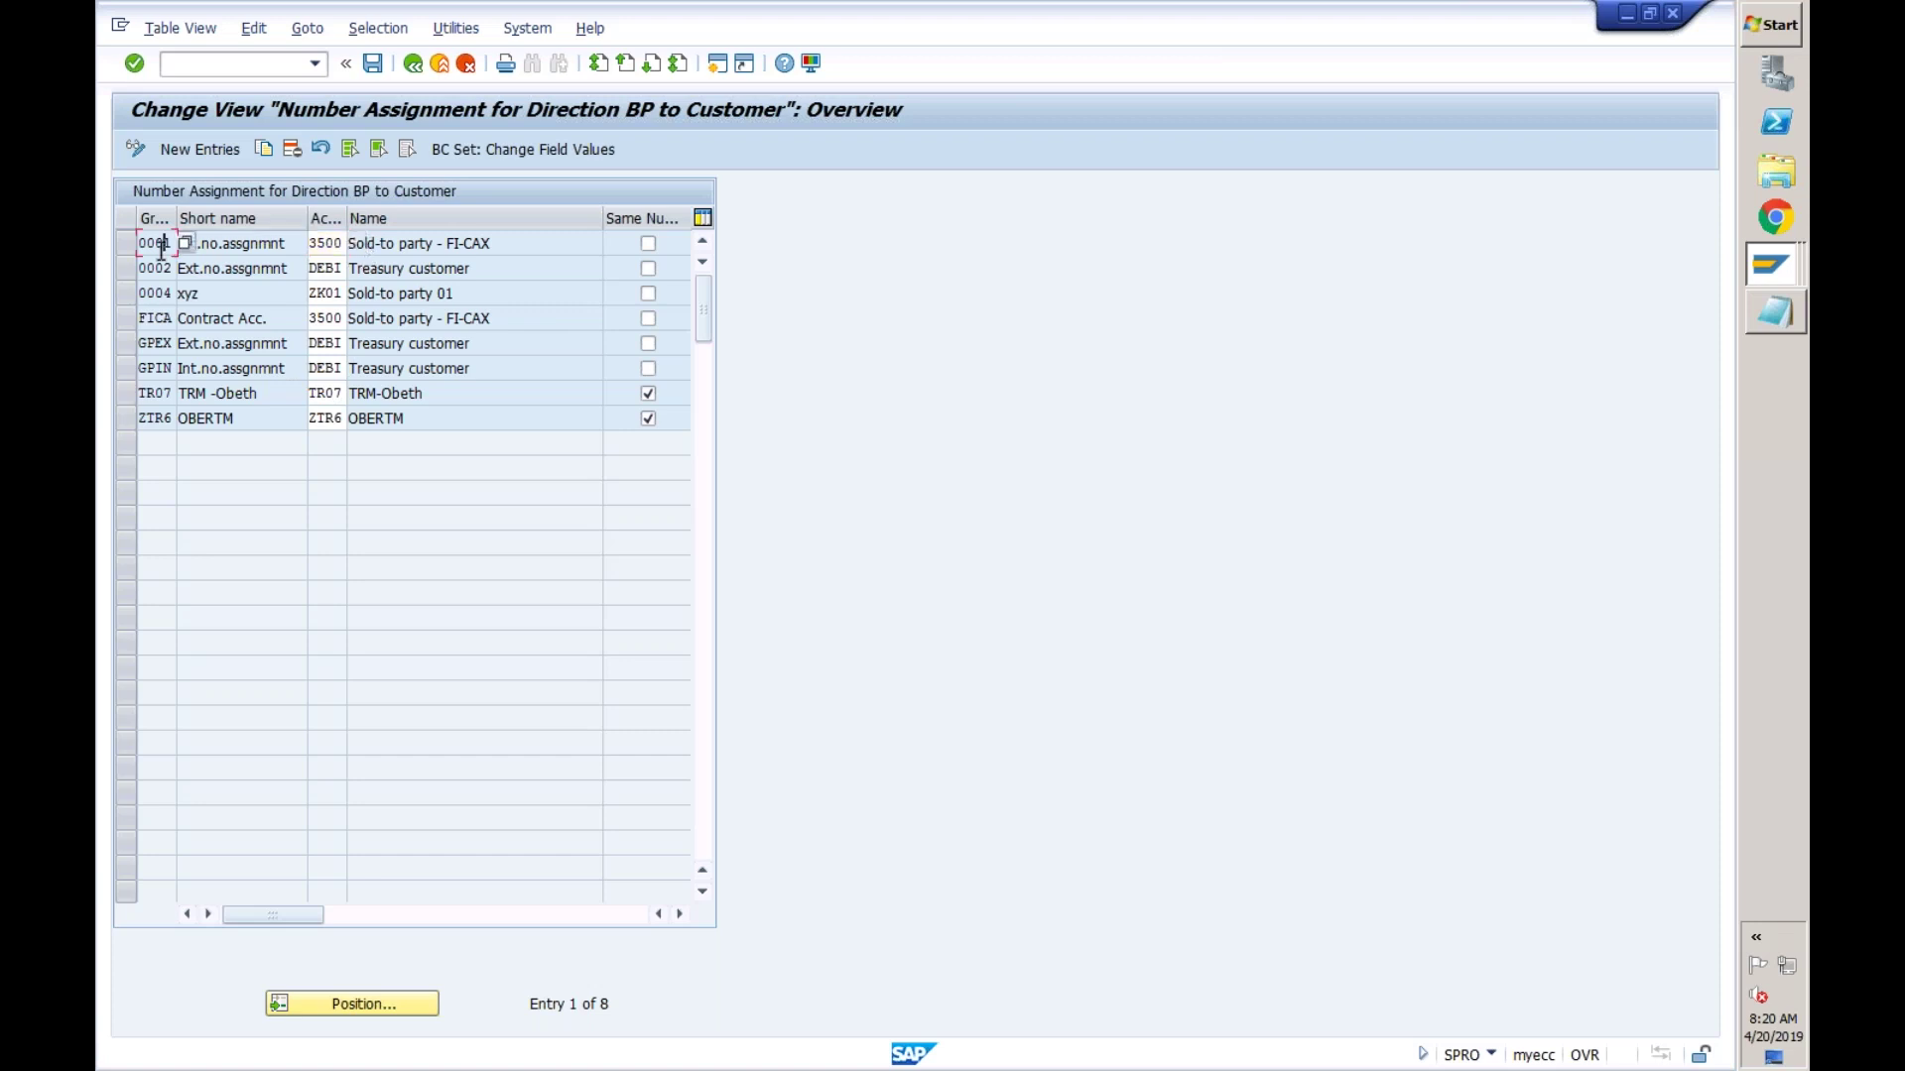
{"action": "left_click", "coordinate": [412, 66]}
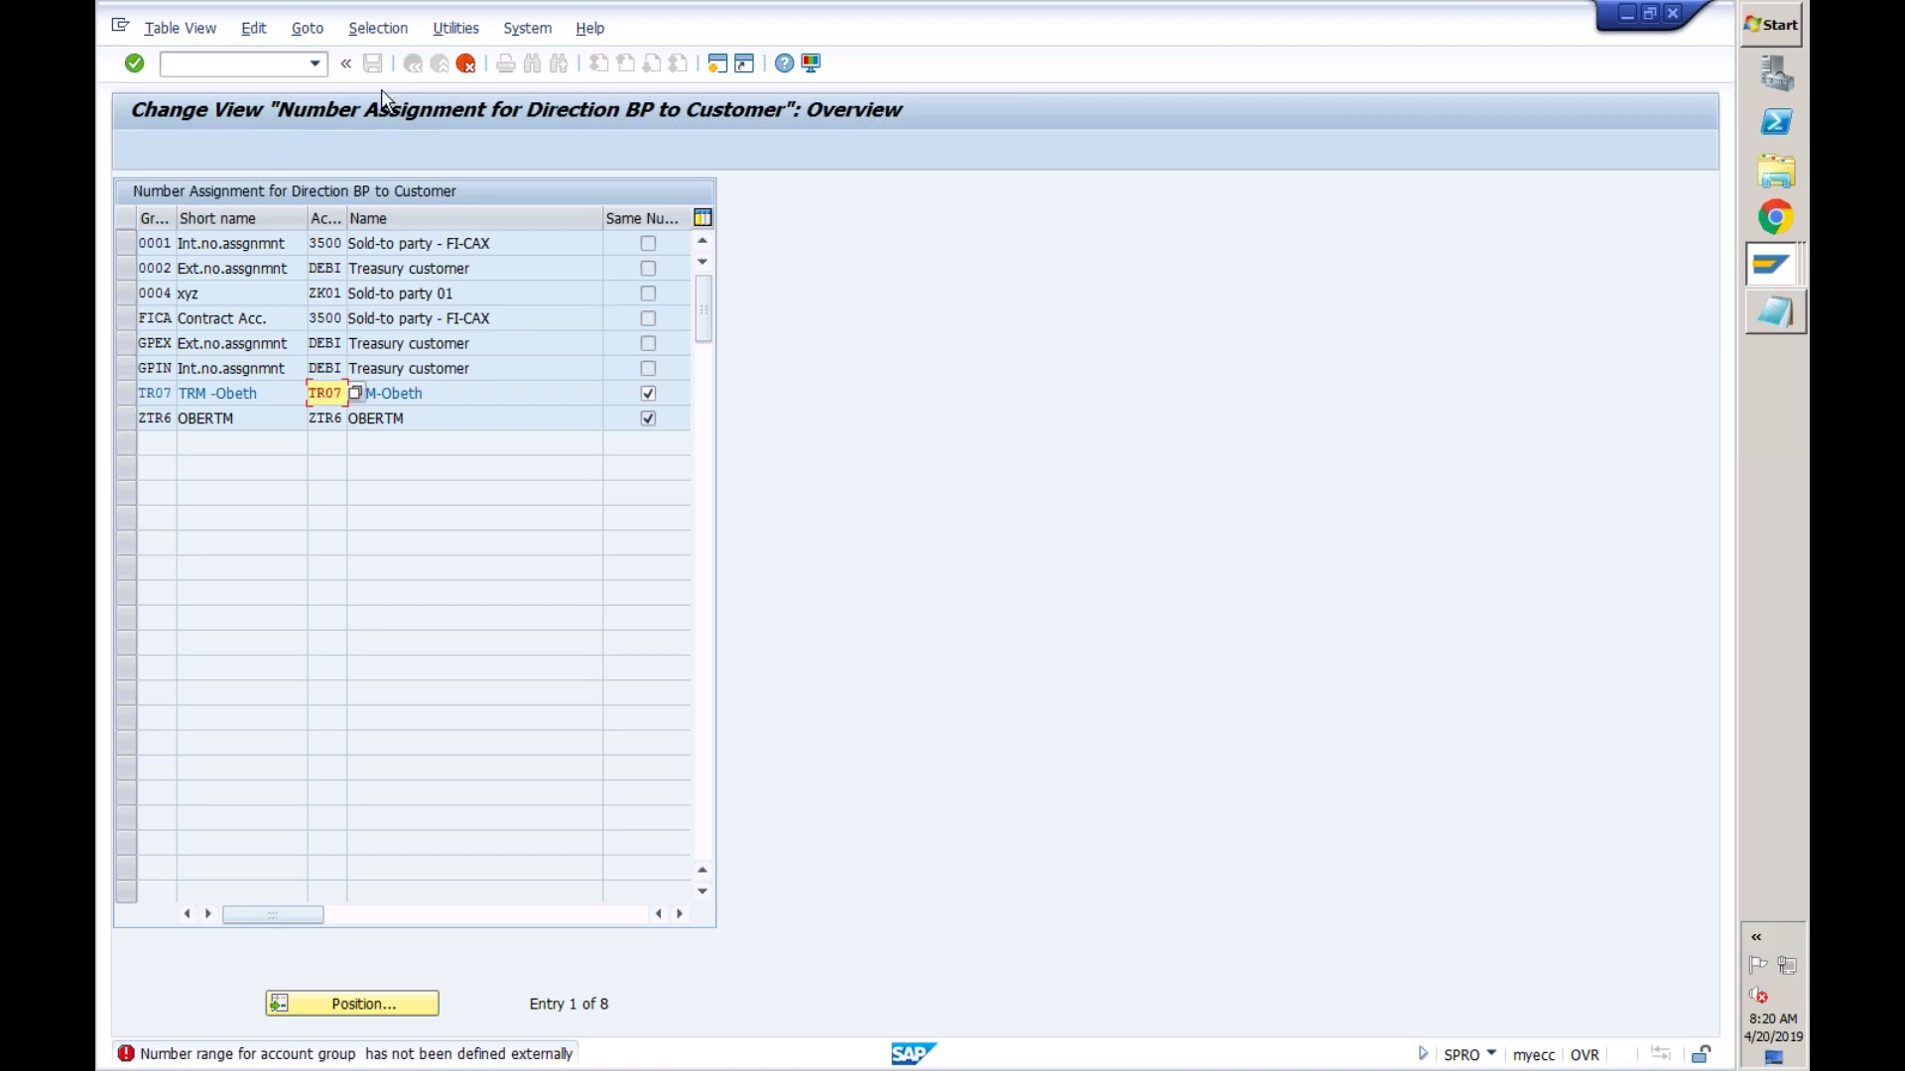
{"action": "left_click", "coordinate": [466, 65]}
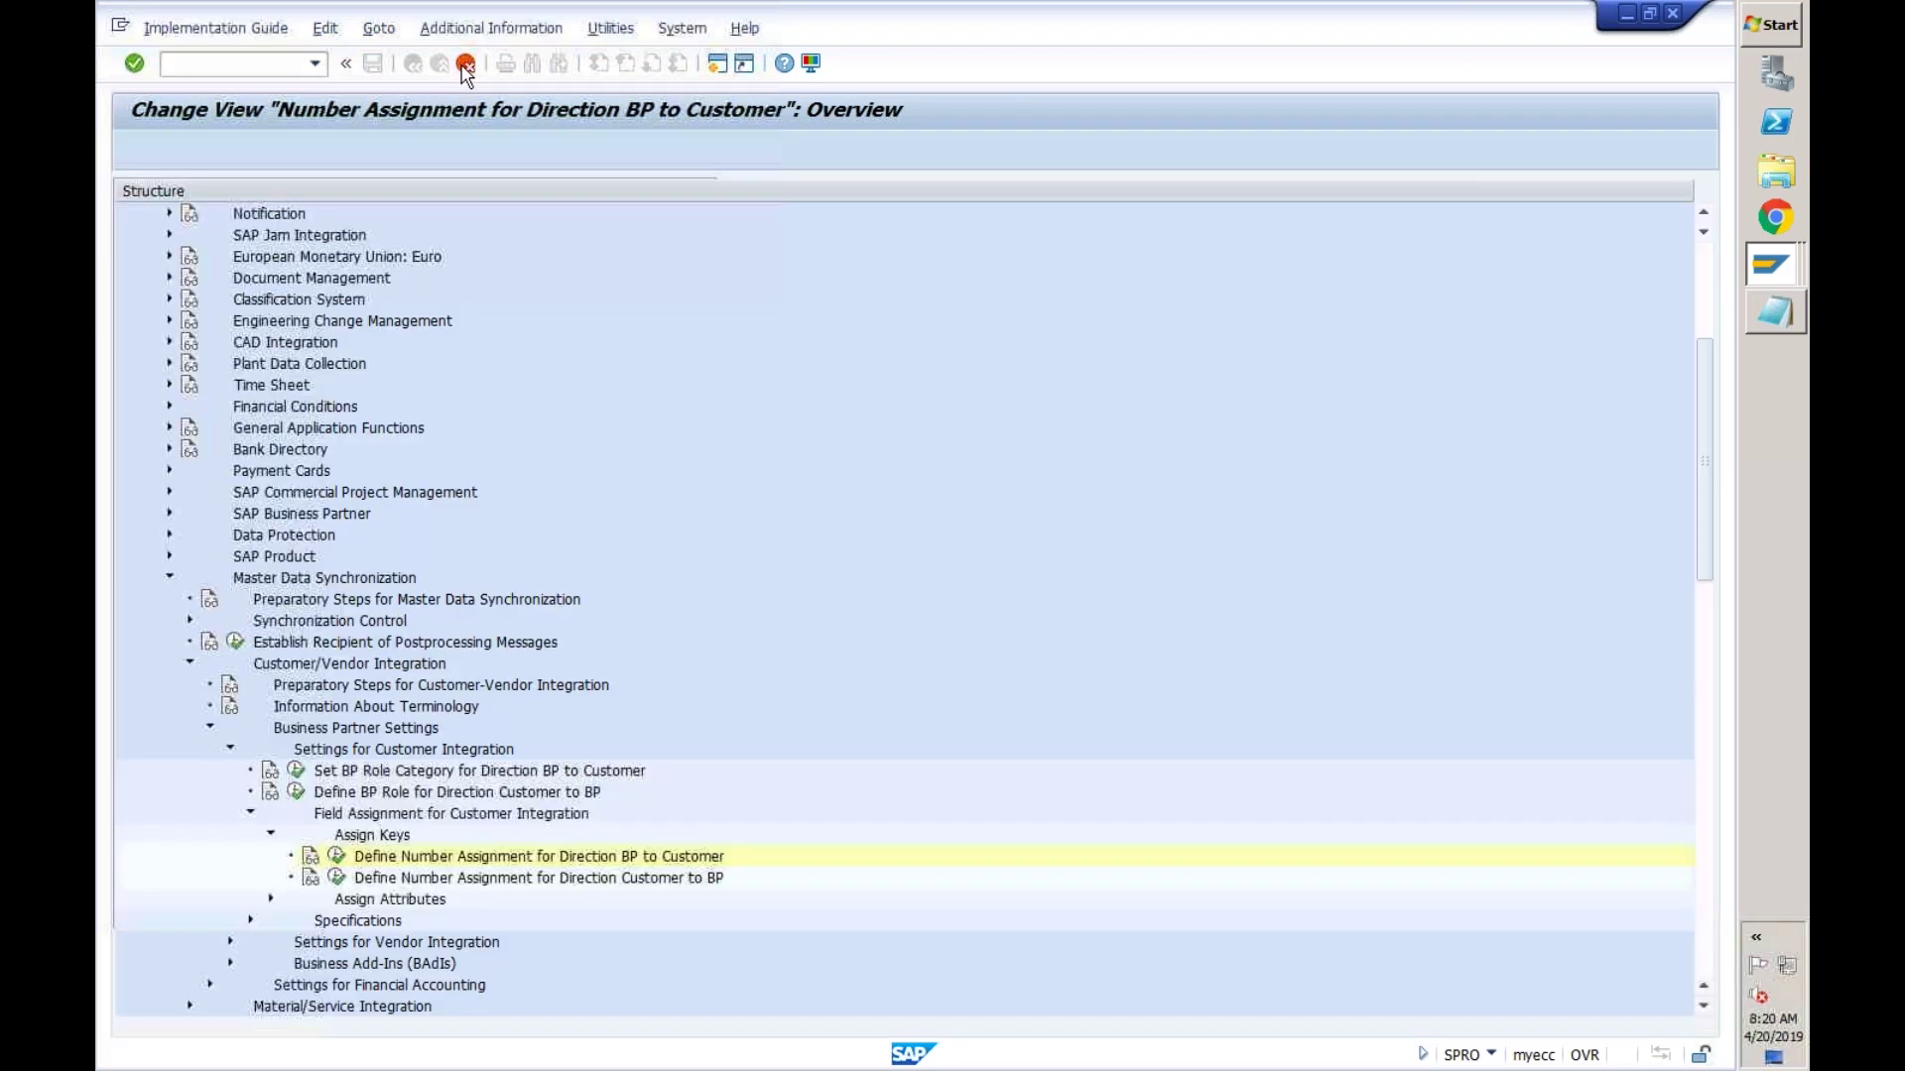
- Execute Define Number Assignment for Direction Customer to BP
{"action": "left_click", "coordinate": [408, 879]}
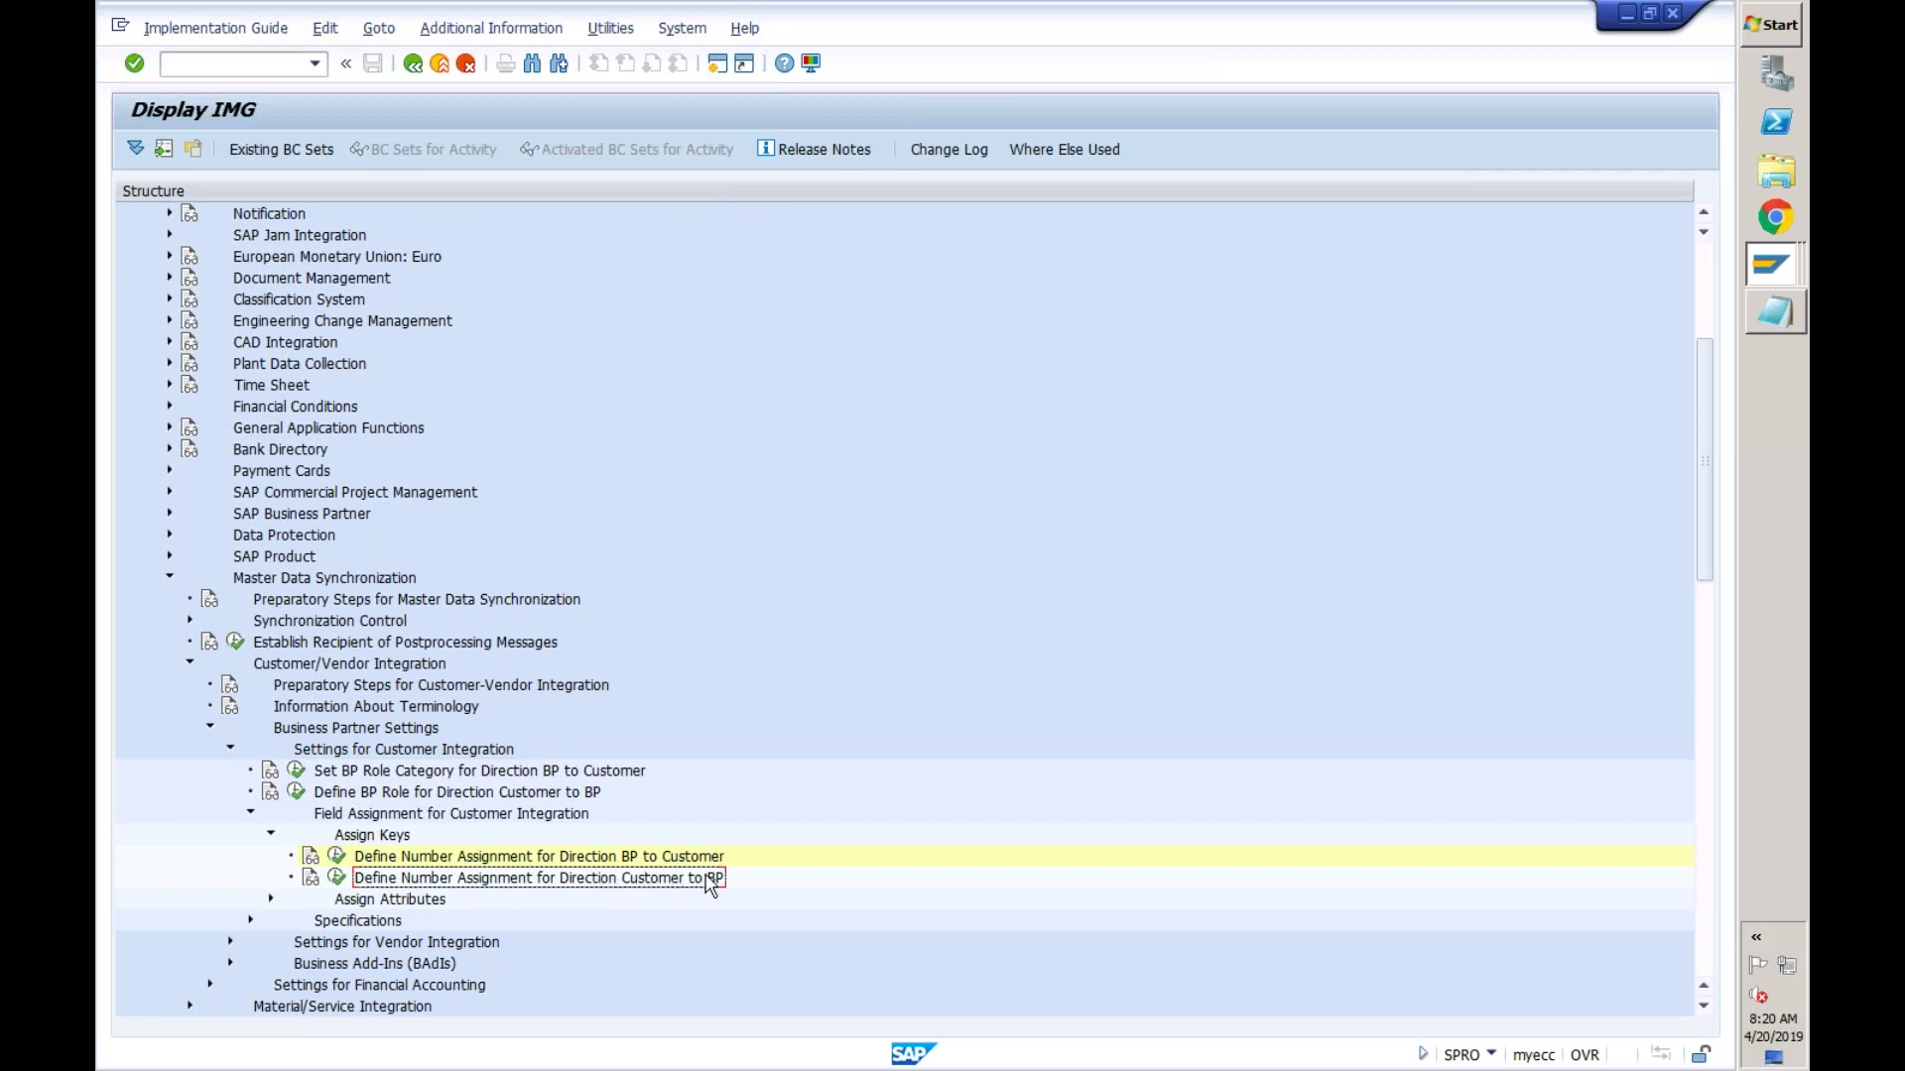
{"action": "left_click", "coordinate": [337, 877]}
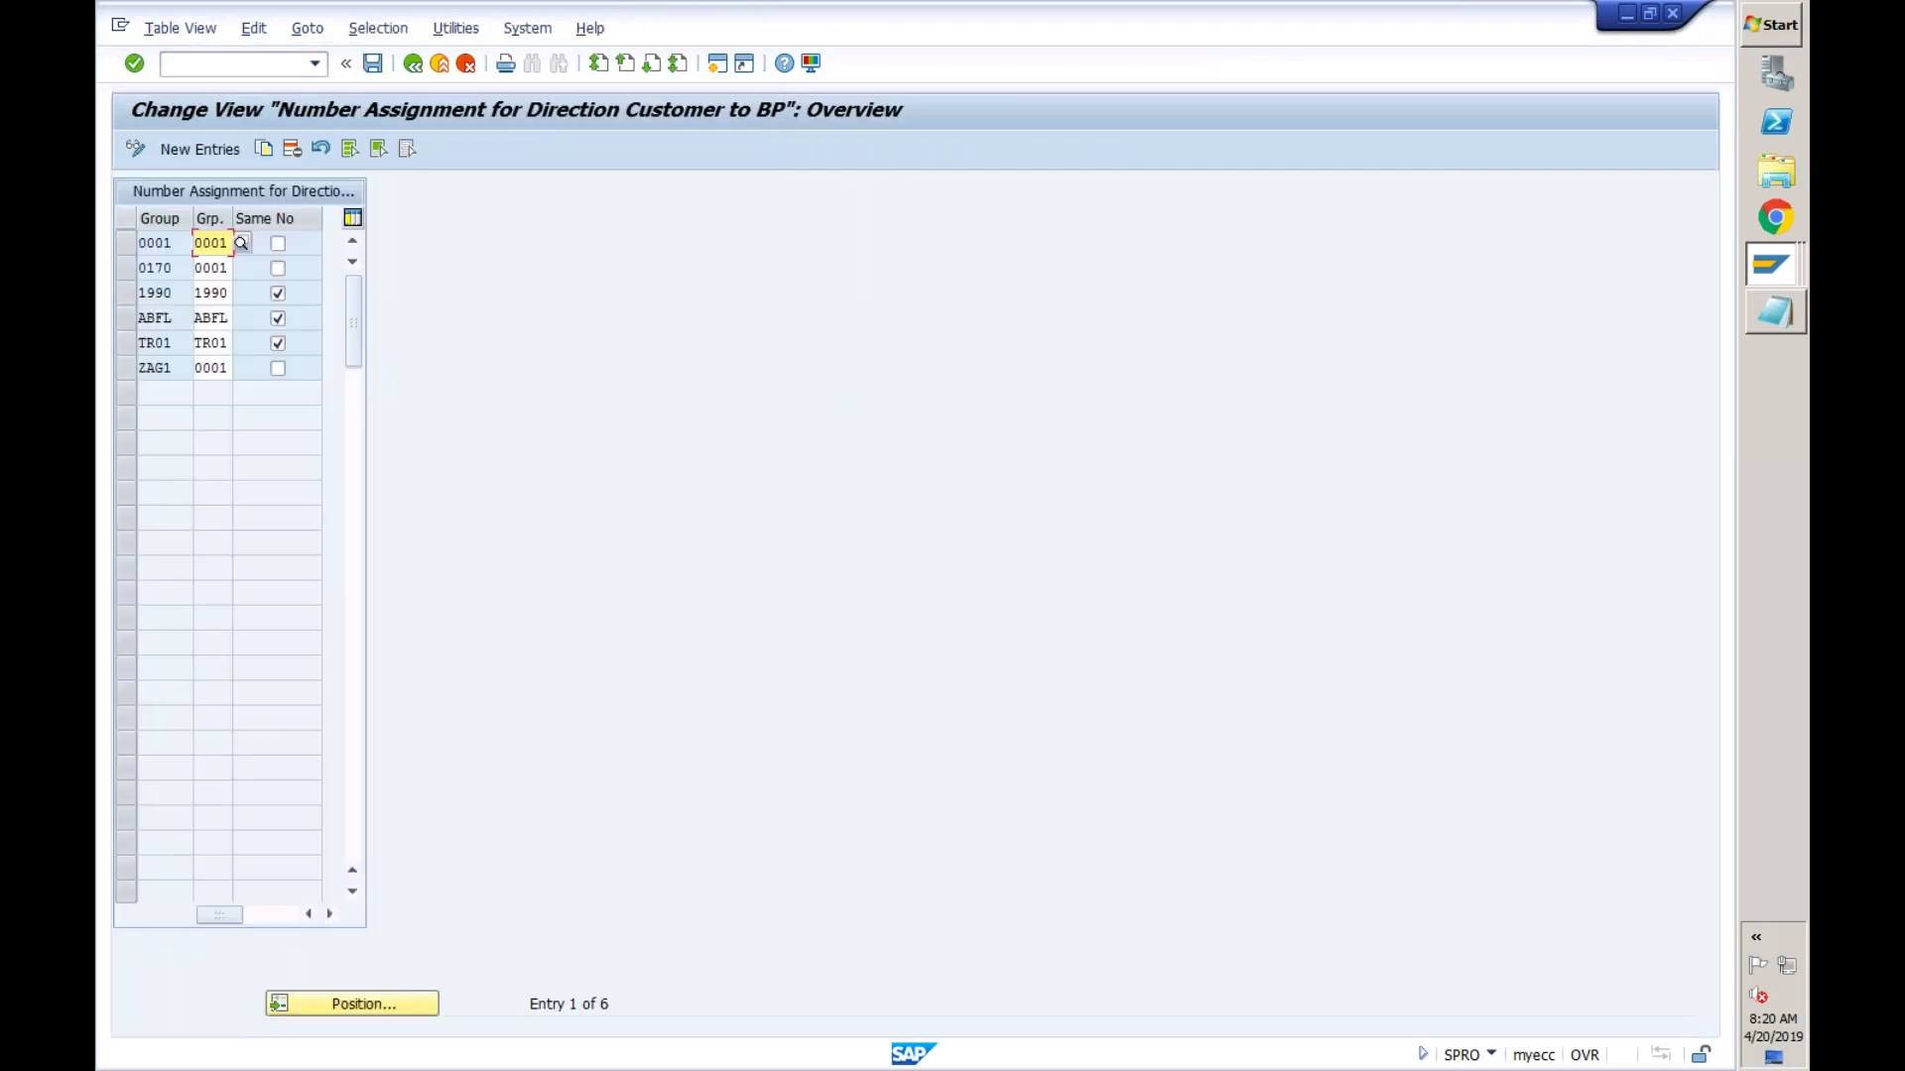
{"action": "left_click", "coordinate": [175, 245]}
- Review the account group rows from 0170 down through ABFL and TR01
{"action": "left_click", "coordinate": [180, 270]}
{"action": "left_click", "coordinate": [223, 267]}
{"action": "left_click", "coordinate": [224, 293]}
{"action": "left_click", "coordinate": [225, 318]}
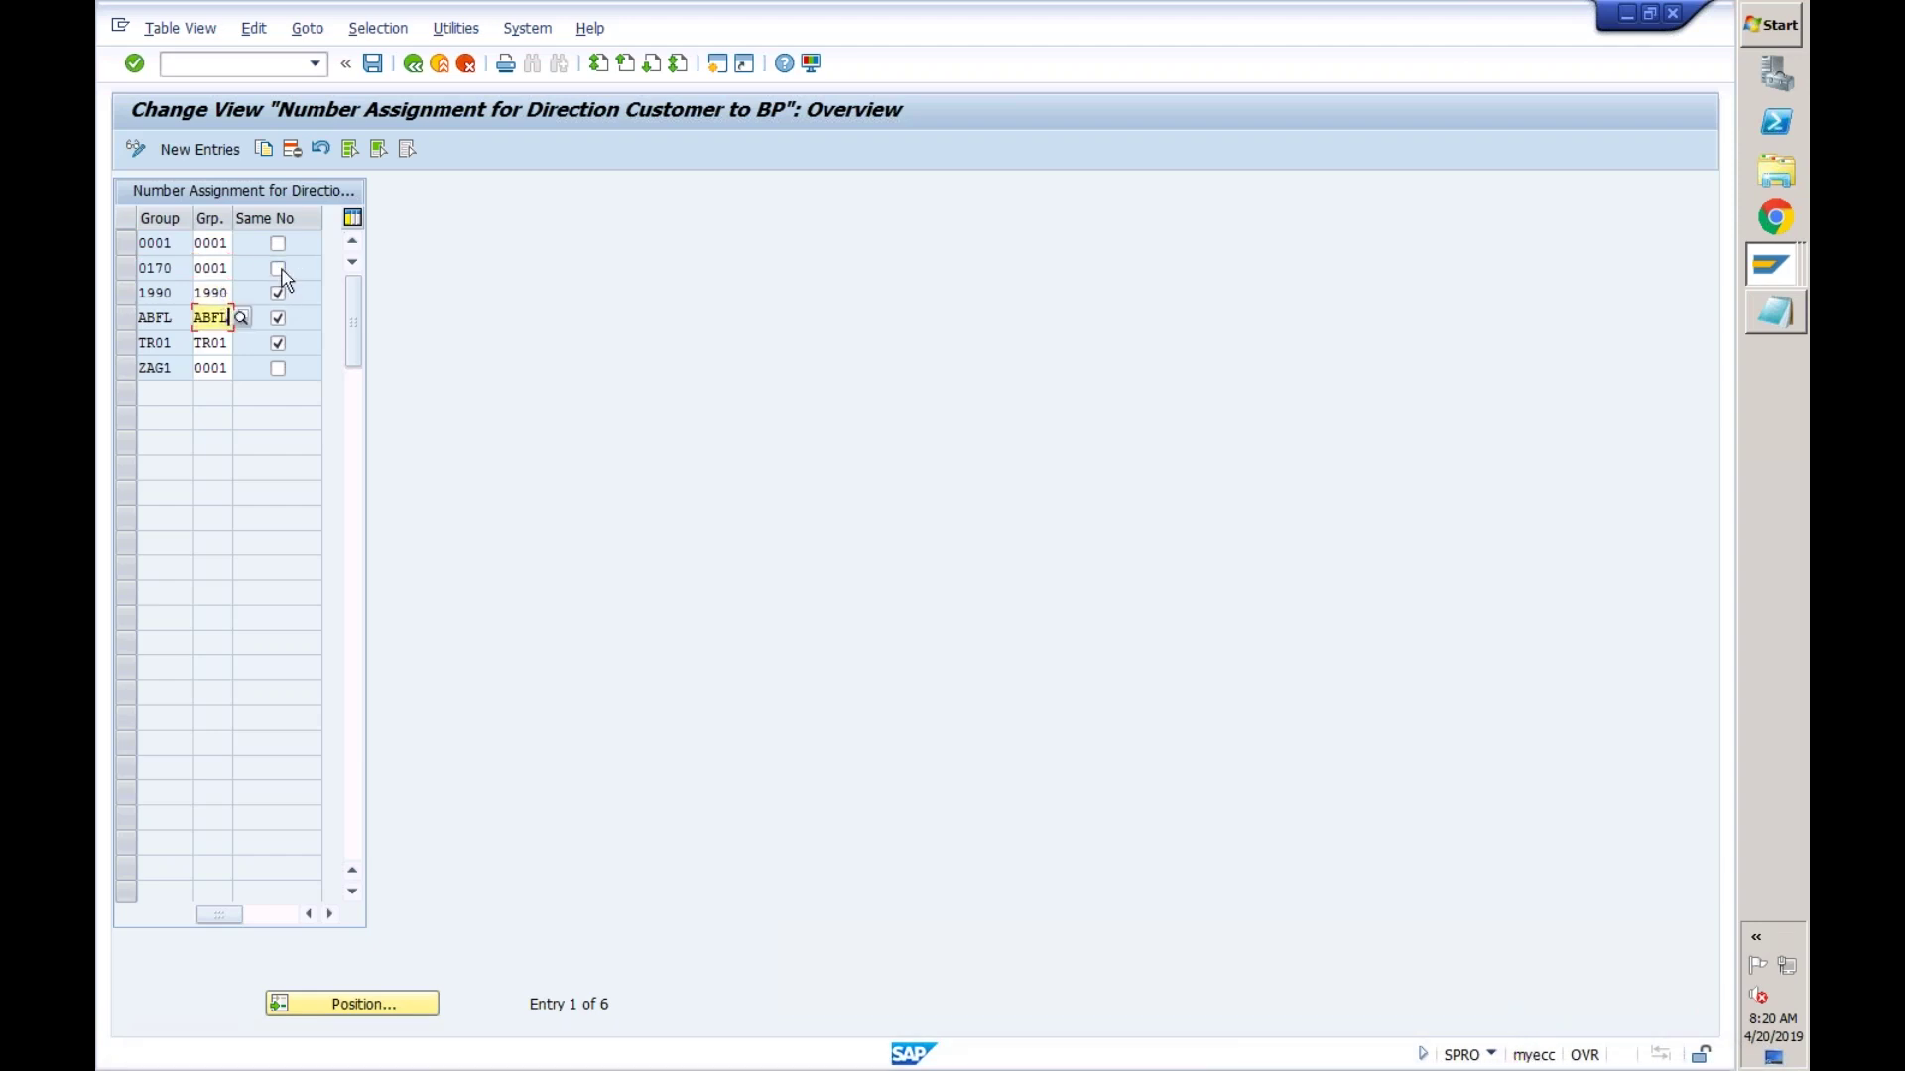
{"action": "left_click", "coordinate": [215, 345]}
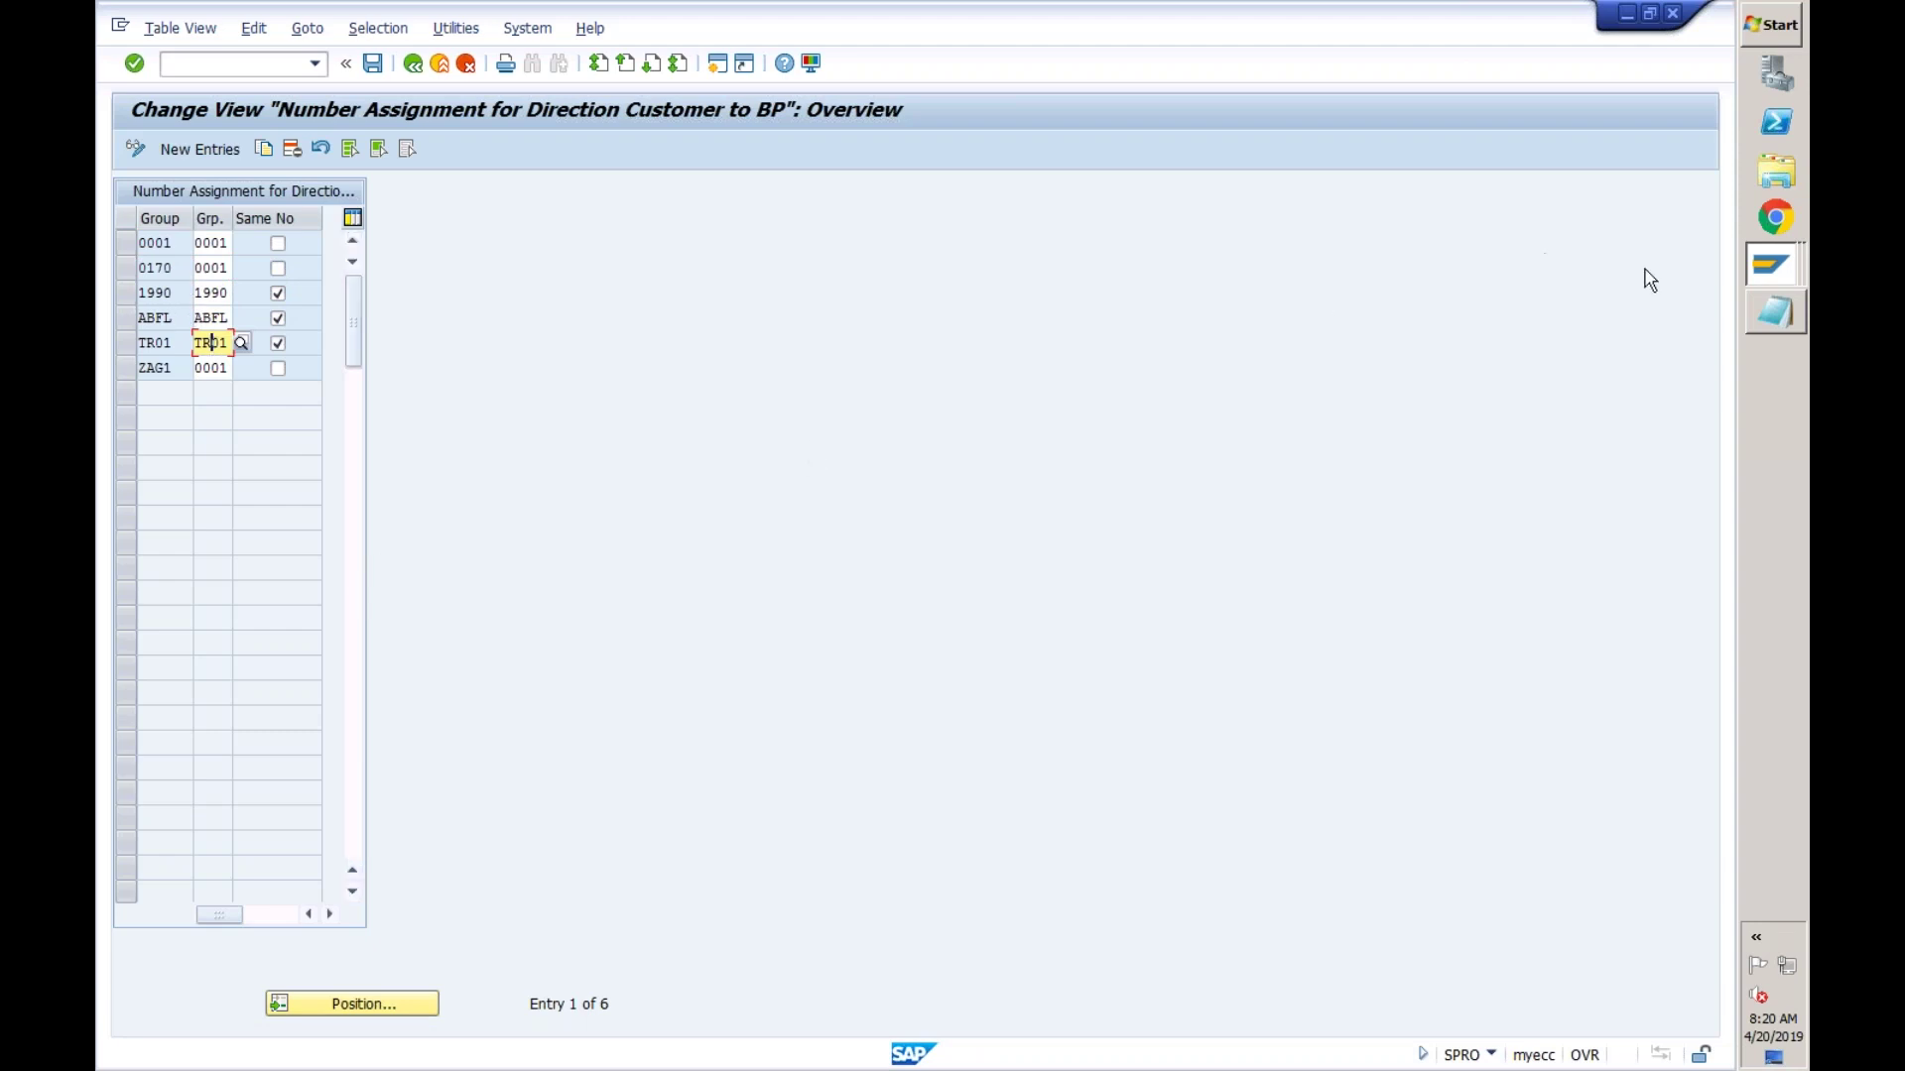
{"action": "left_click", "coordinate": [1762, 281]}
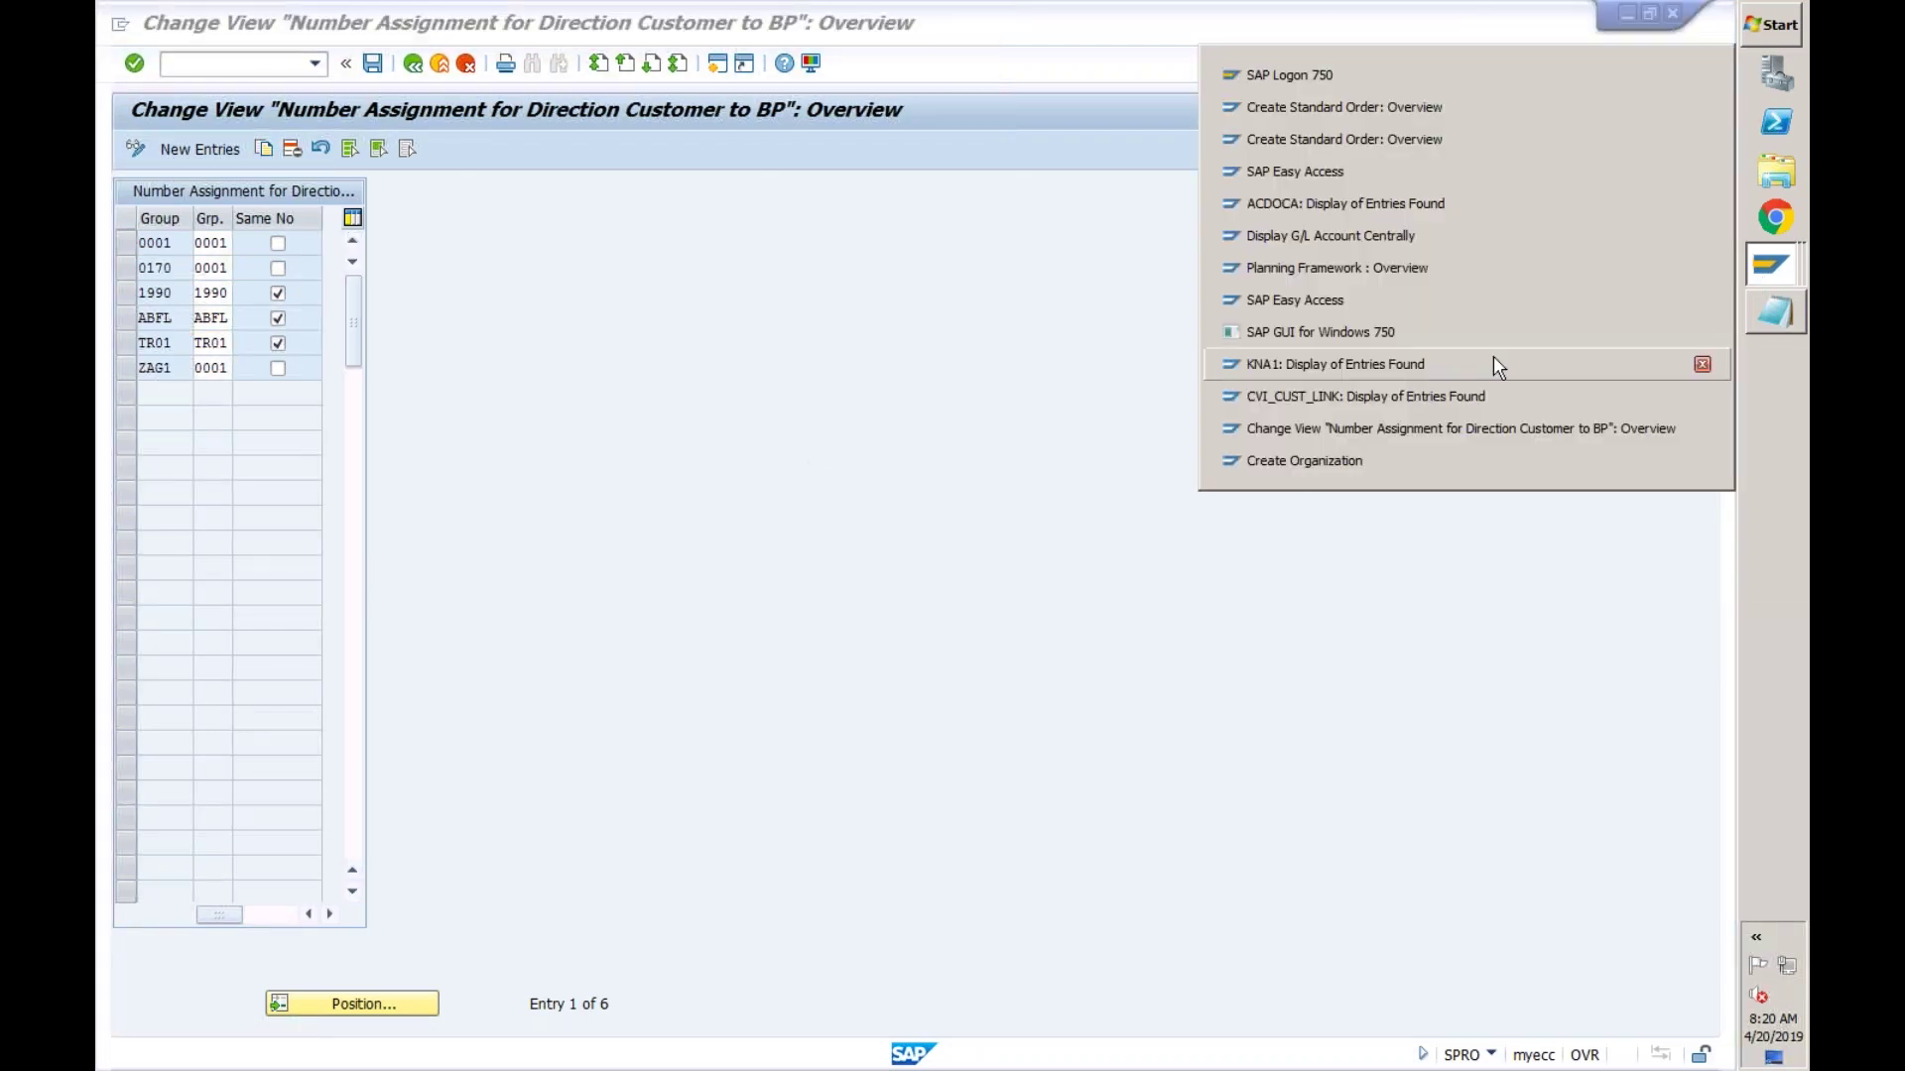
{"action": "left_click", "coordinate": [1413, 367]}
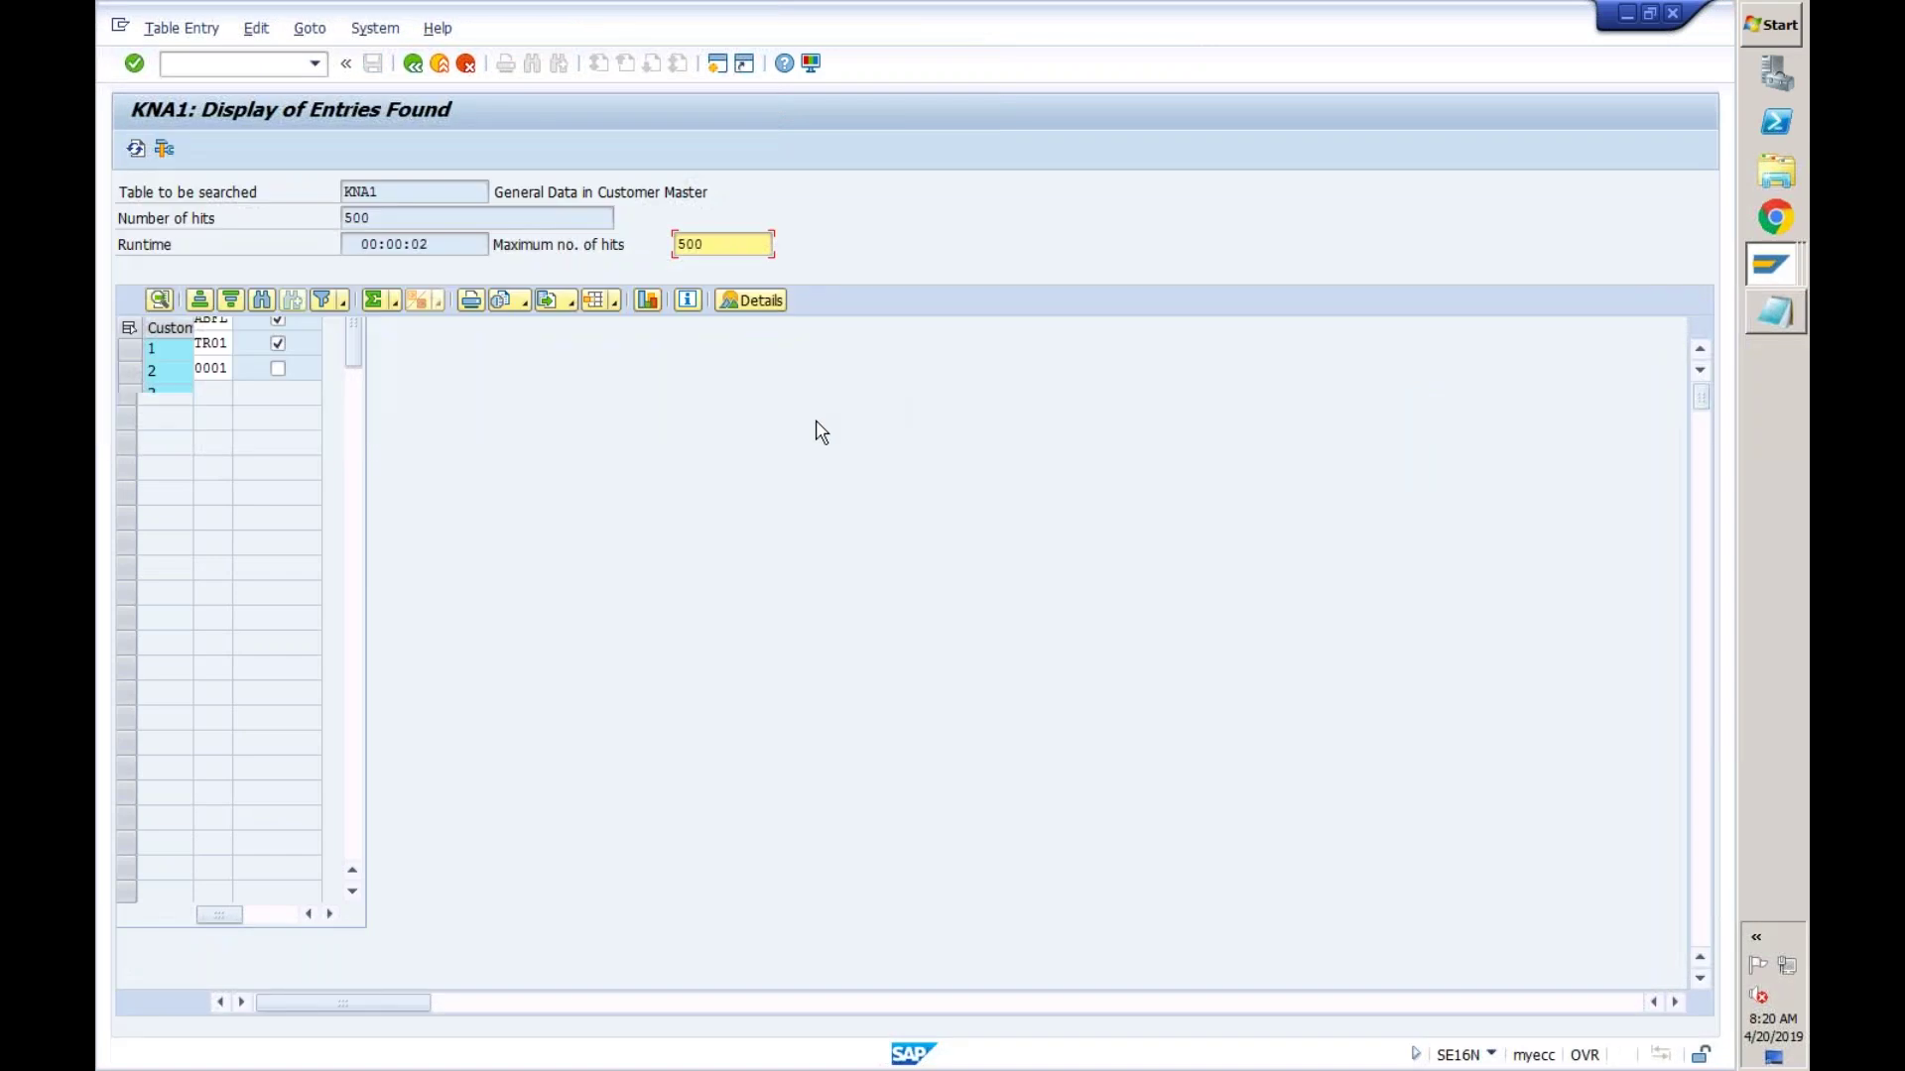
{"action": "left_click", "coordinate": [171, 642]}
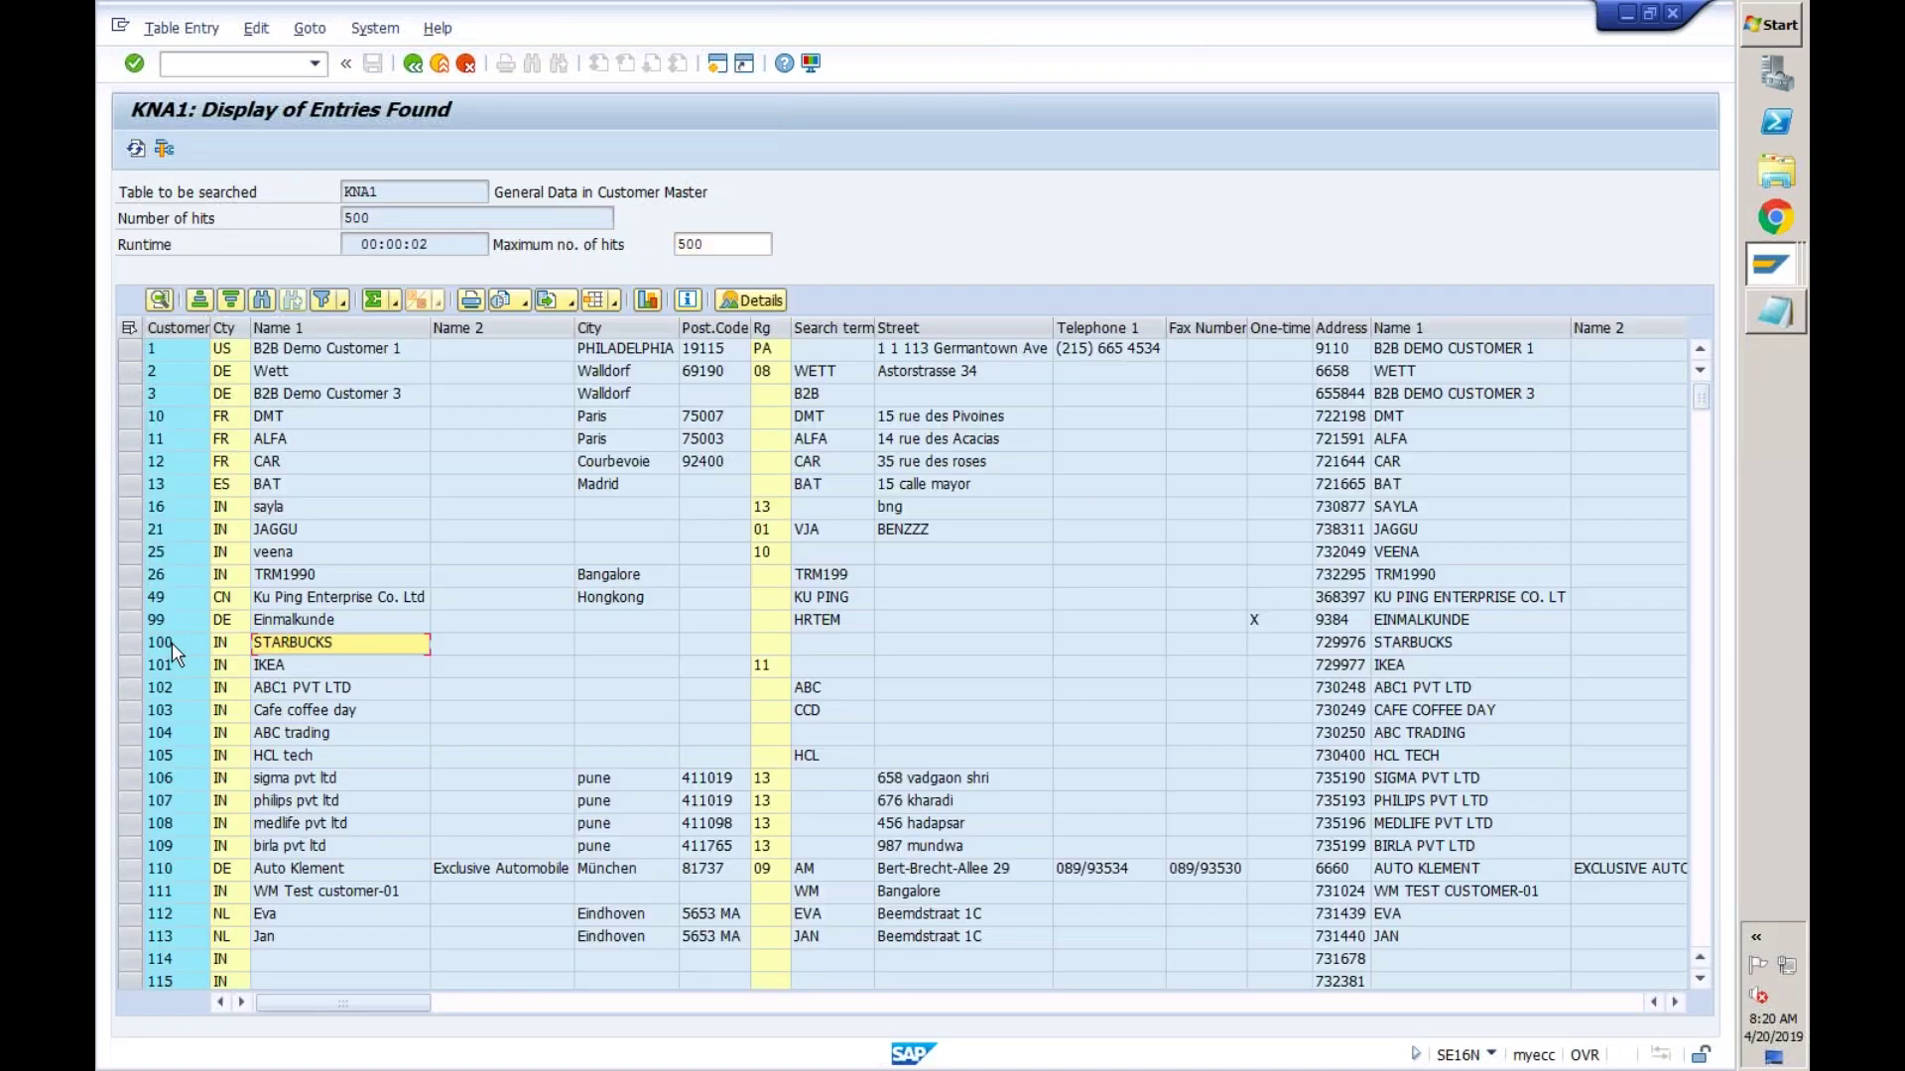
{"action": "left_click", "coordinate": [456, 645]}
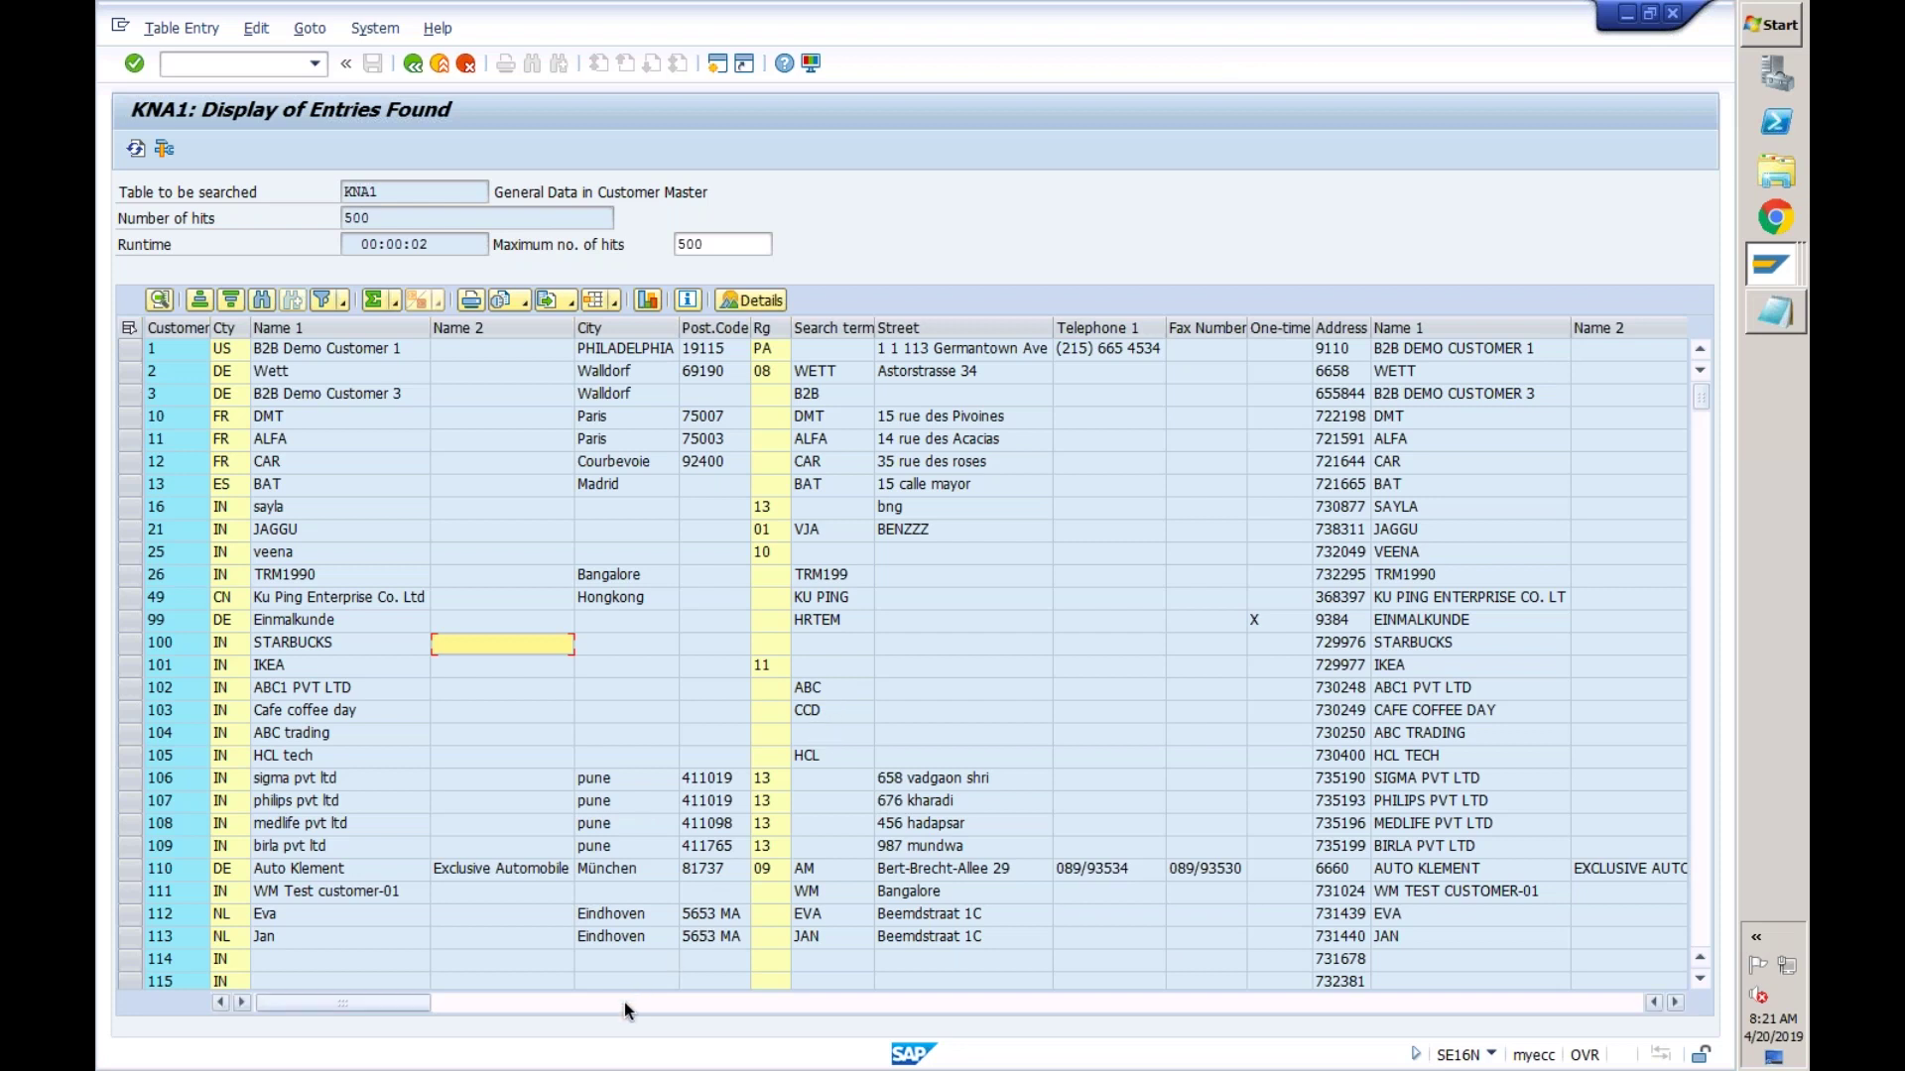
{"action": "left_click", "coordinate": [129, 645]}
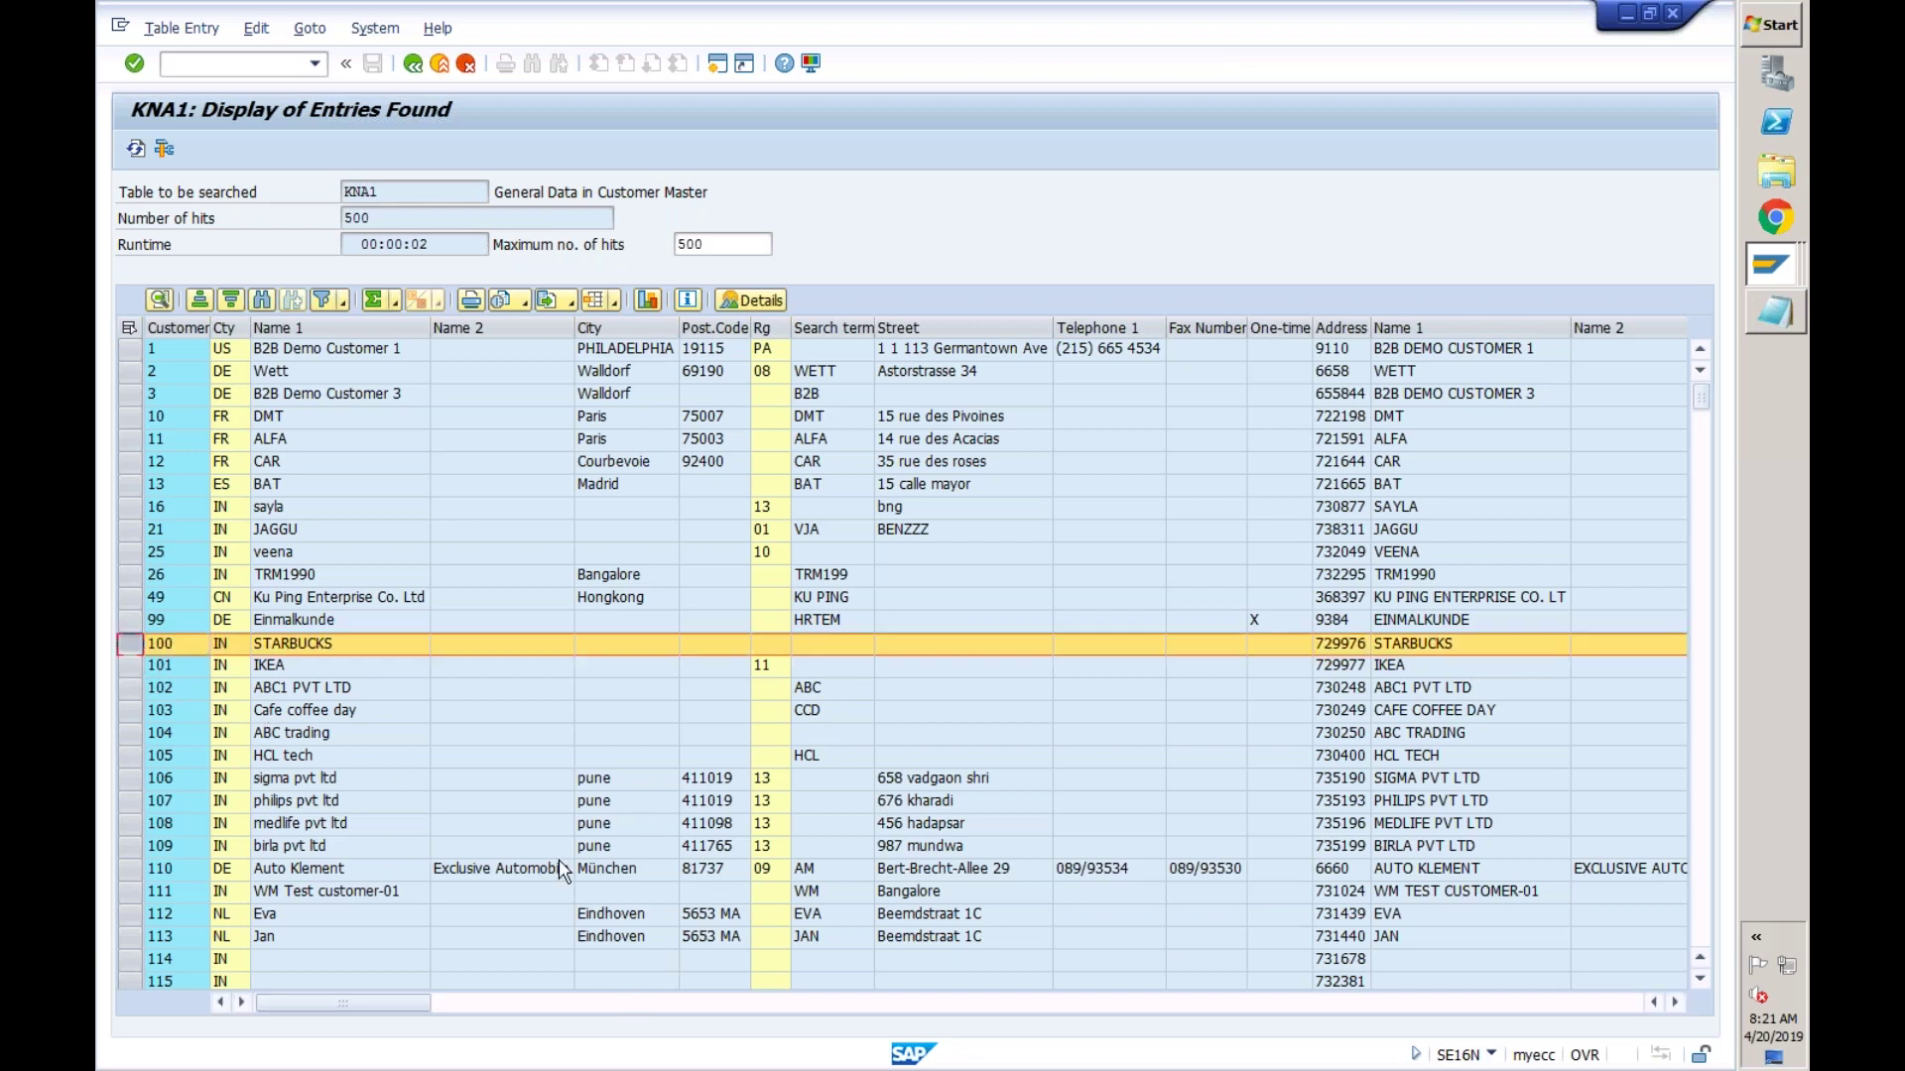
{"action": "left_click", "coordinate": [610, 1003]}
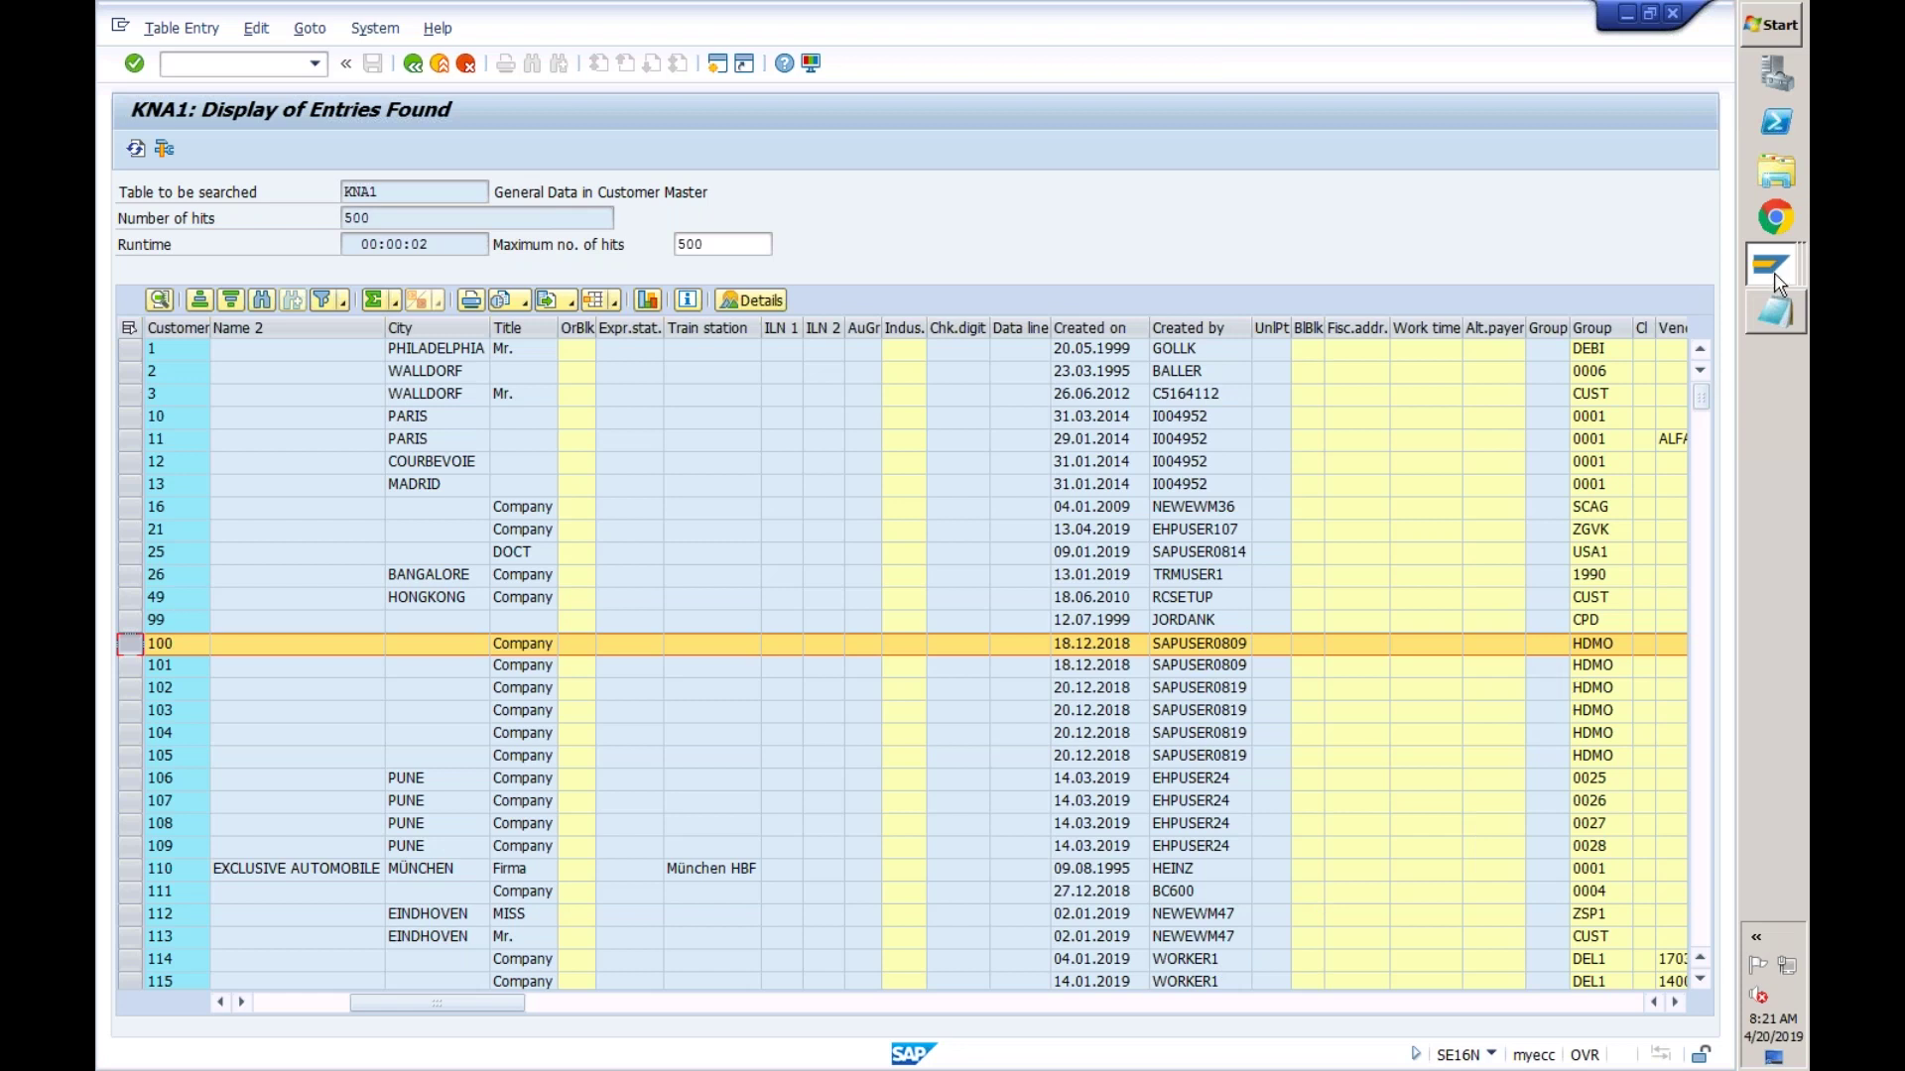
{"action": "mouse_move", "coordinate": [1776, 270]}
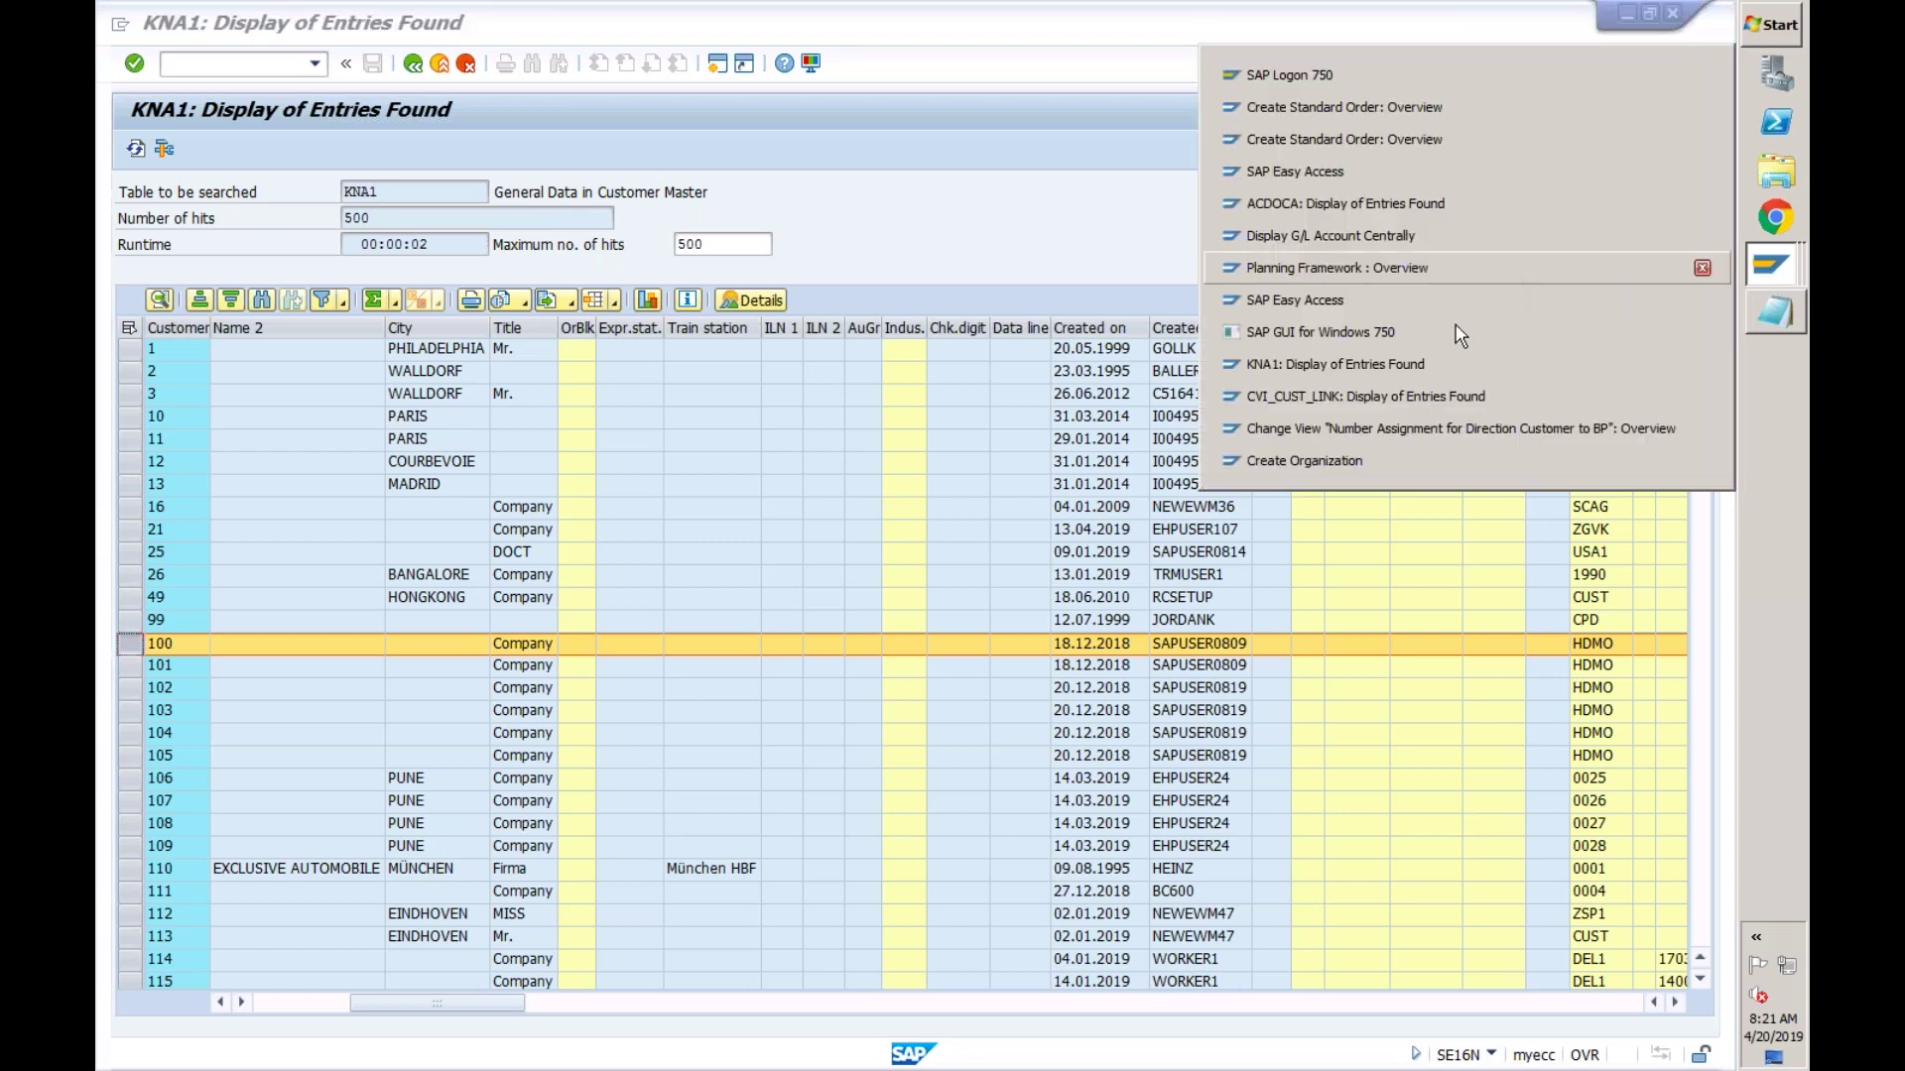
{"action": "left_click", "coordinate": [1410, 429]}
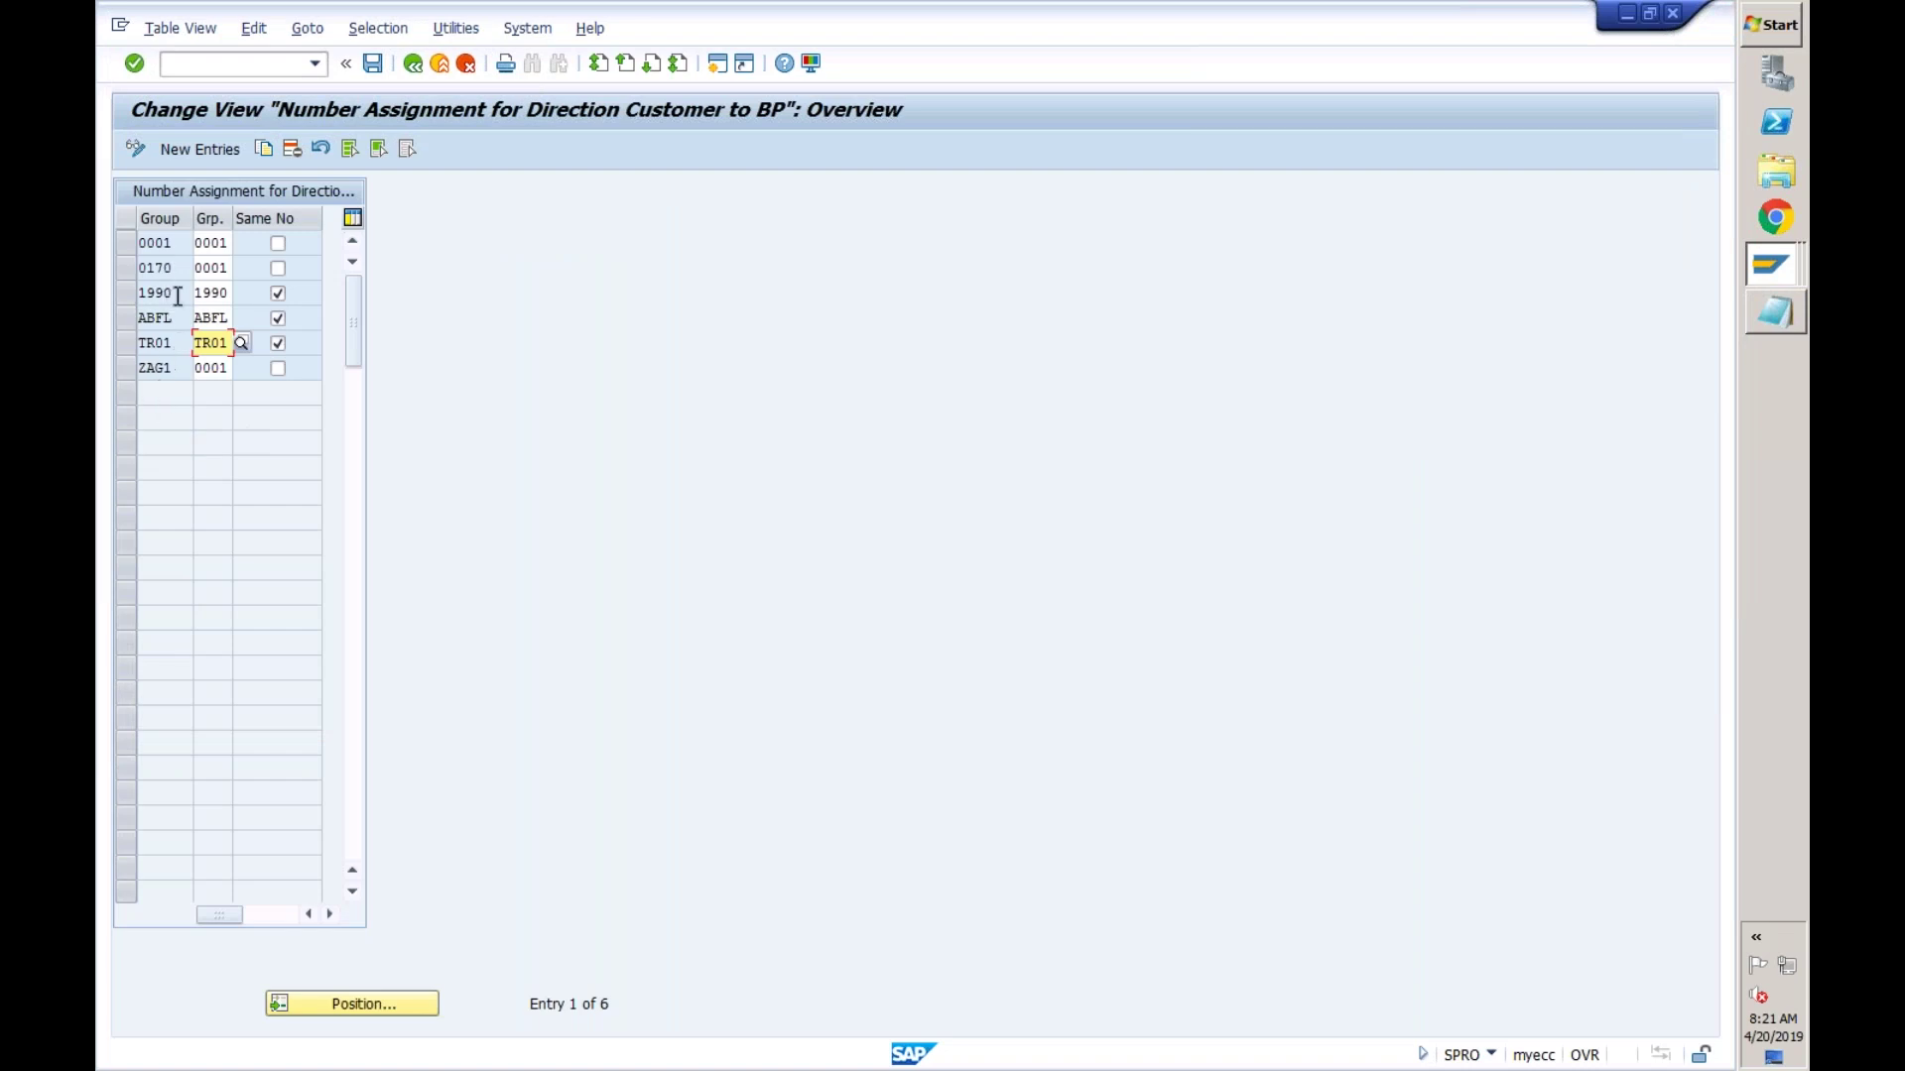
- Add a new number assignment entry mapping account group HDMO to BP grouping 0001
{"action": "left_click", "coordinate": [201, 149]}
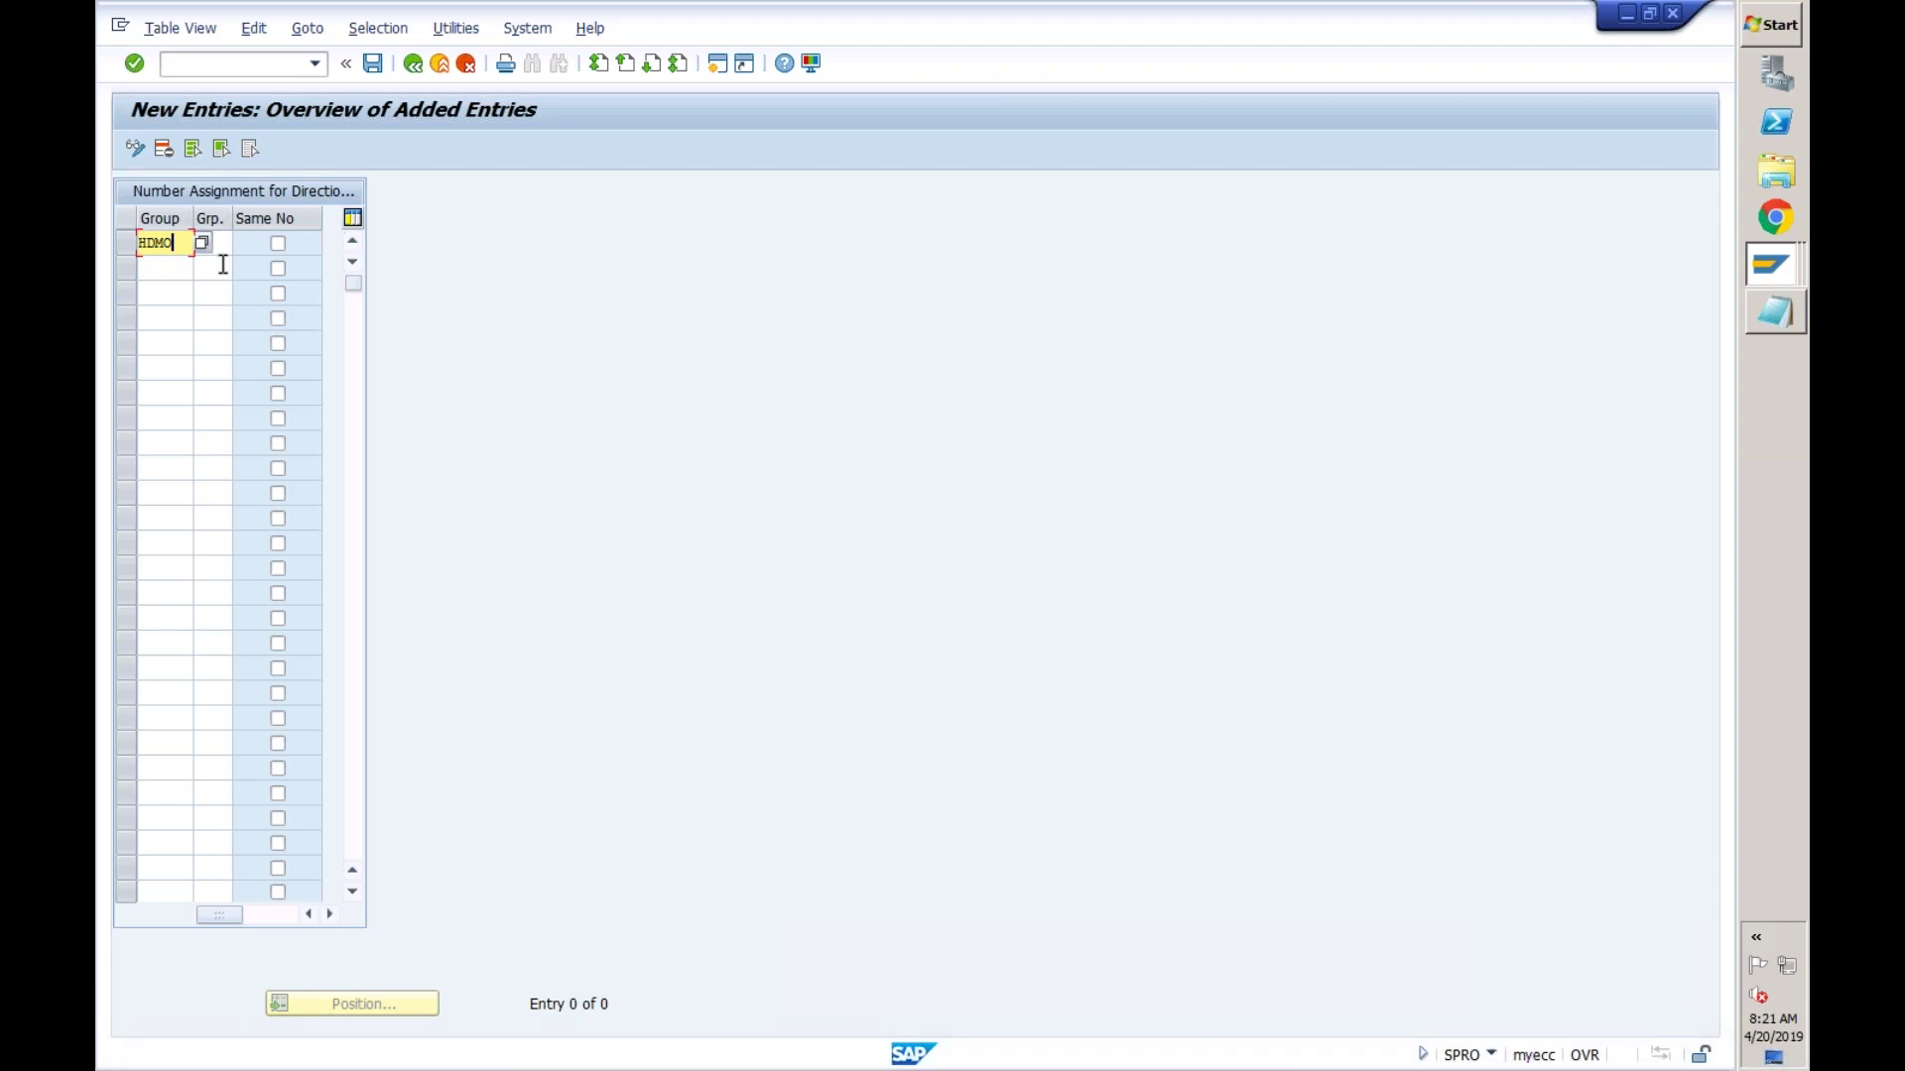
{"action": "left_click", "coordinate": [221, 247]}
{"action": "key", "text": "shift+Tab"}
{"action": "left_click", "coordinate": [177, 270]}
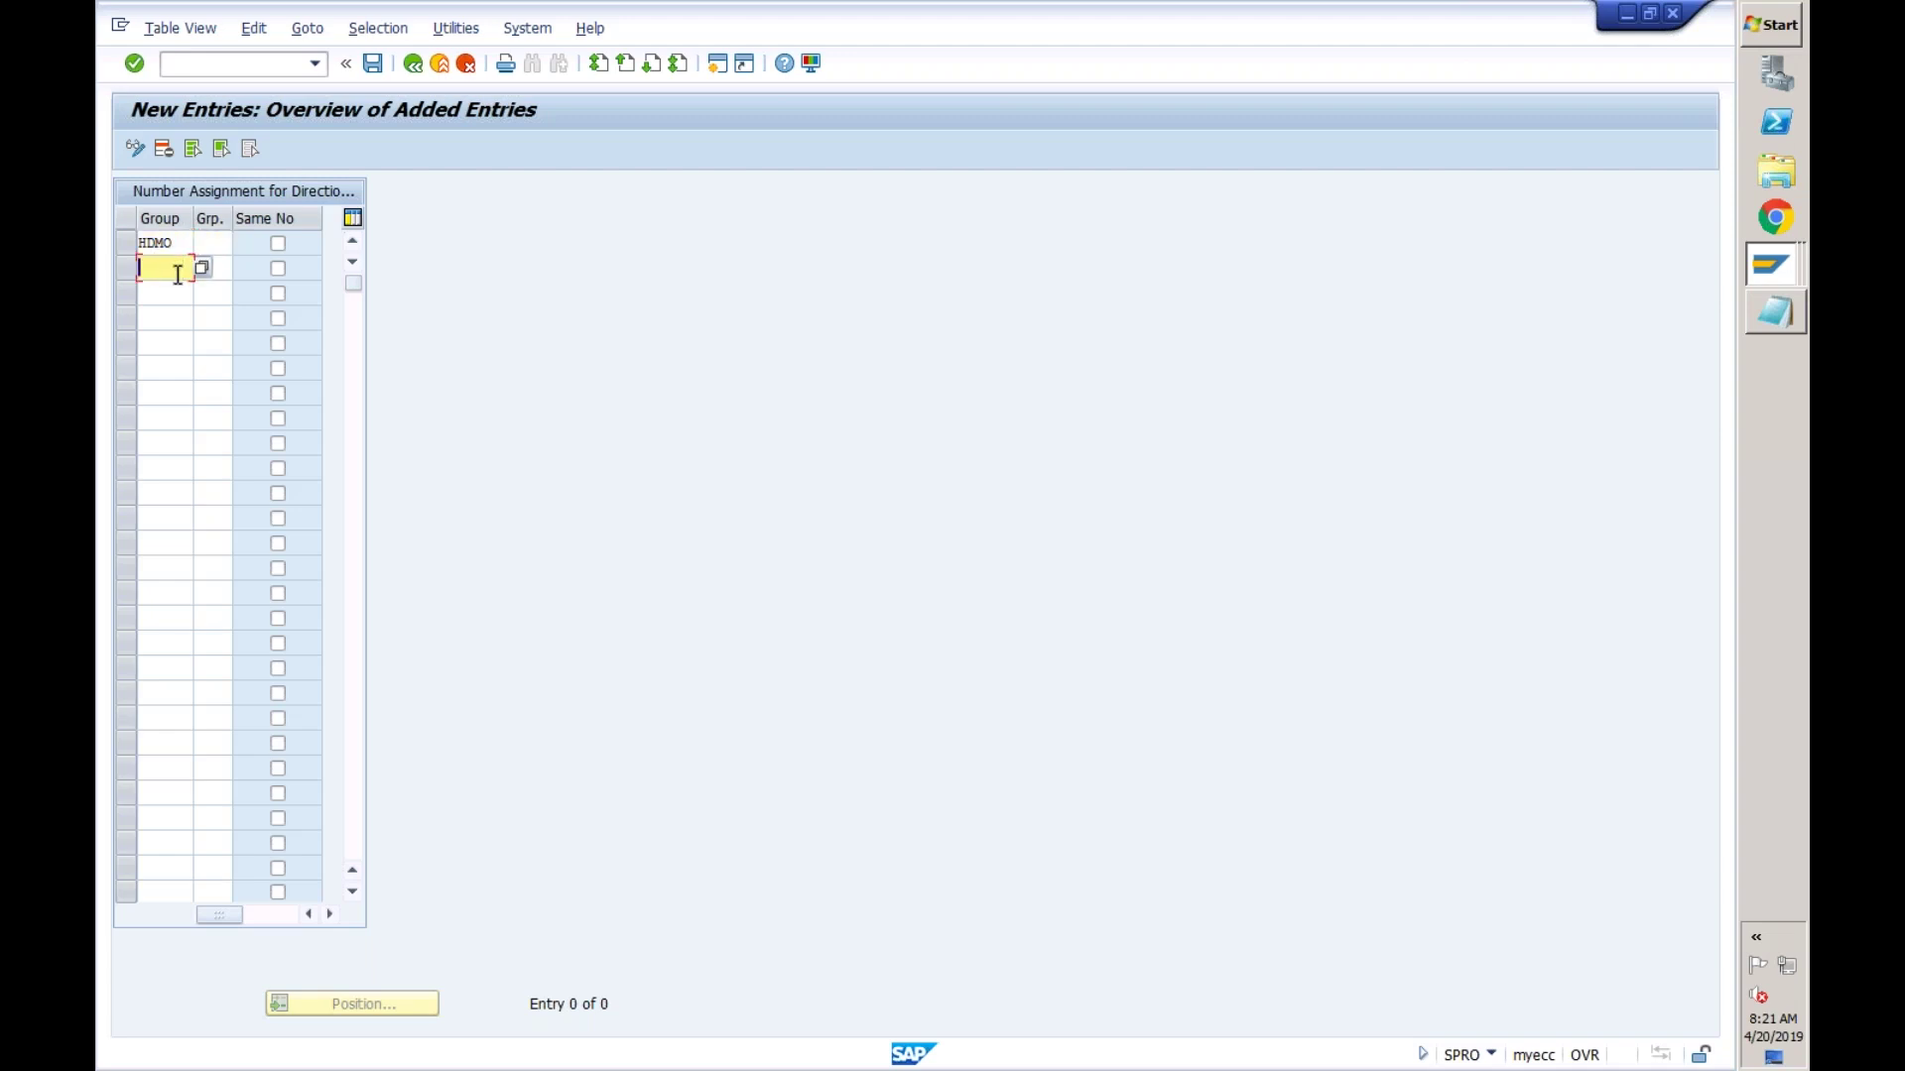
{"action": "left_click", "coordinate": [228, 265]}
{"action": "left_click", "coordinate": [227, 242]}
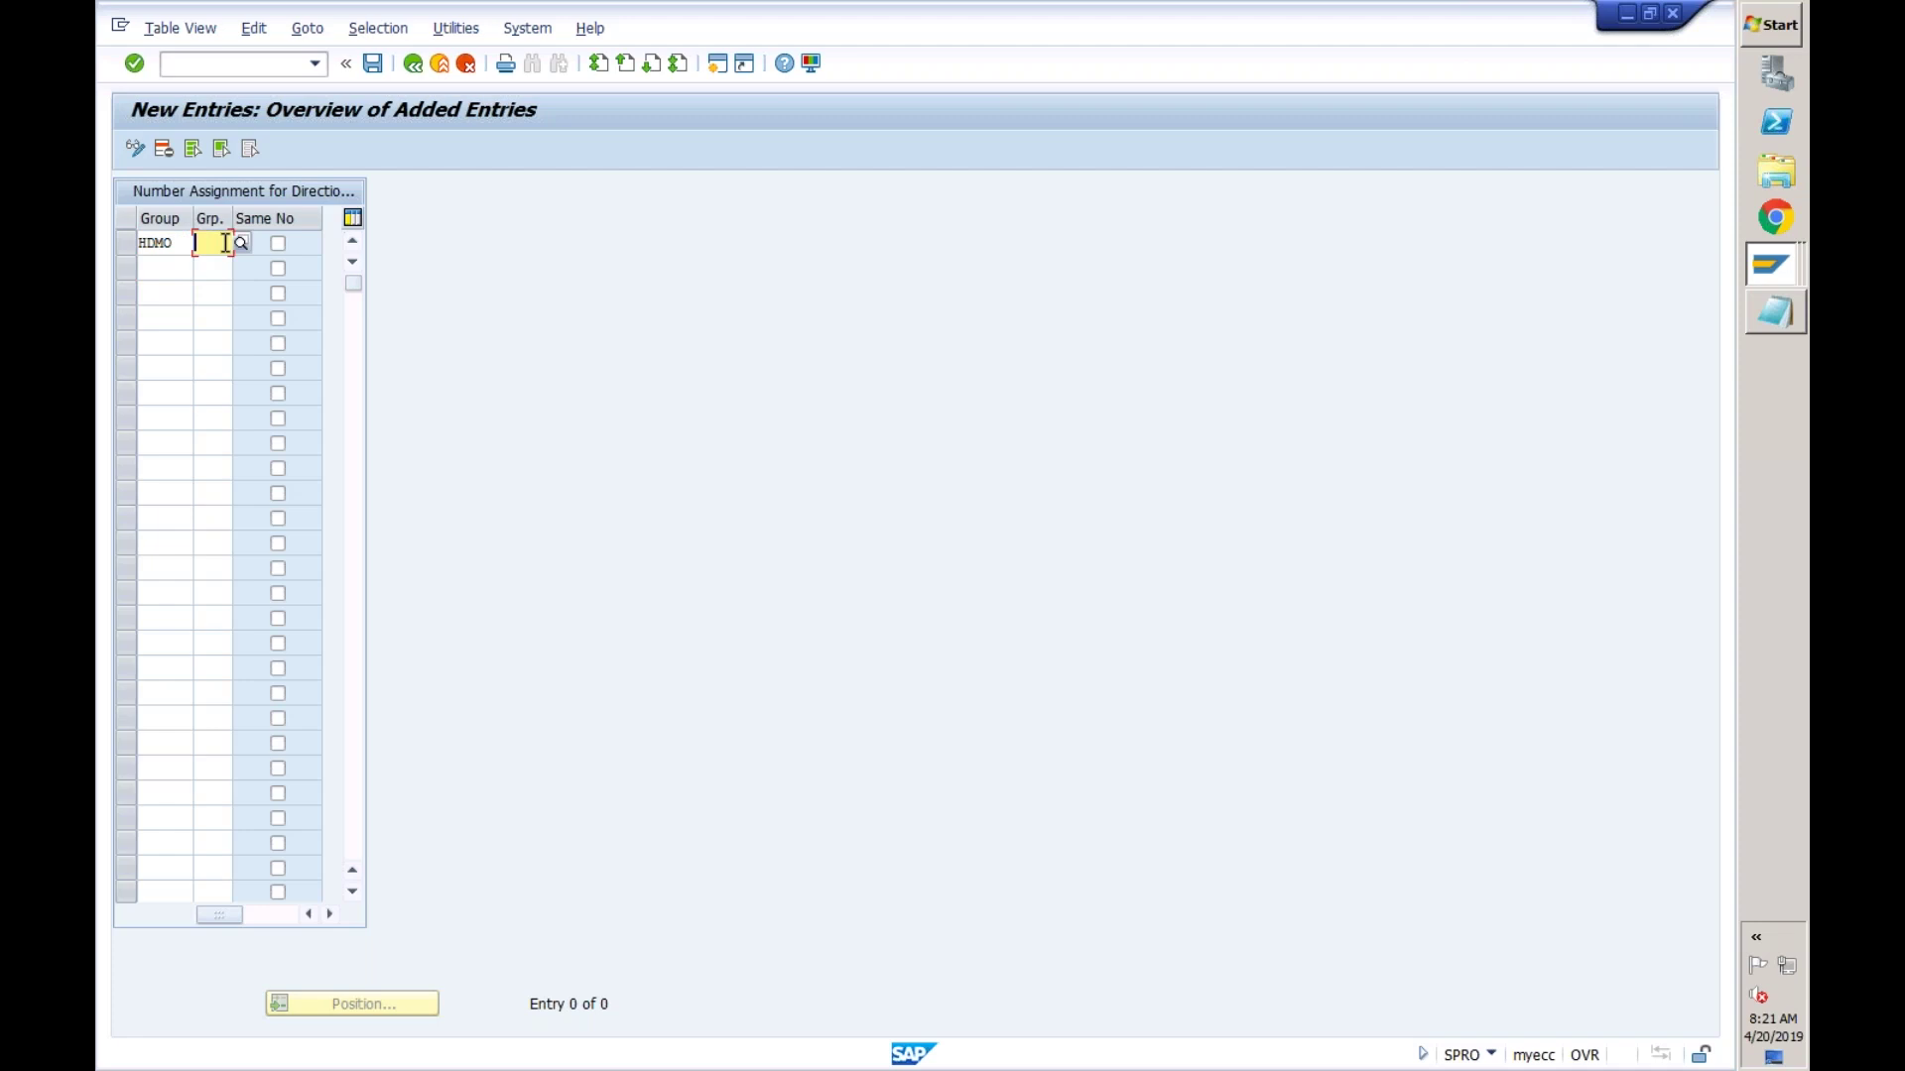
{"action": "type", "text": "0001"}
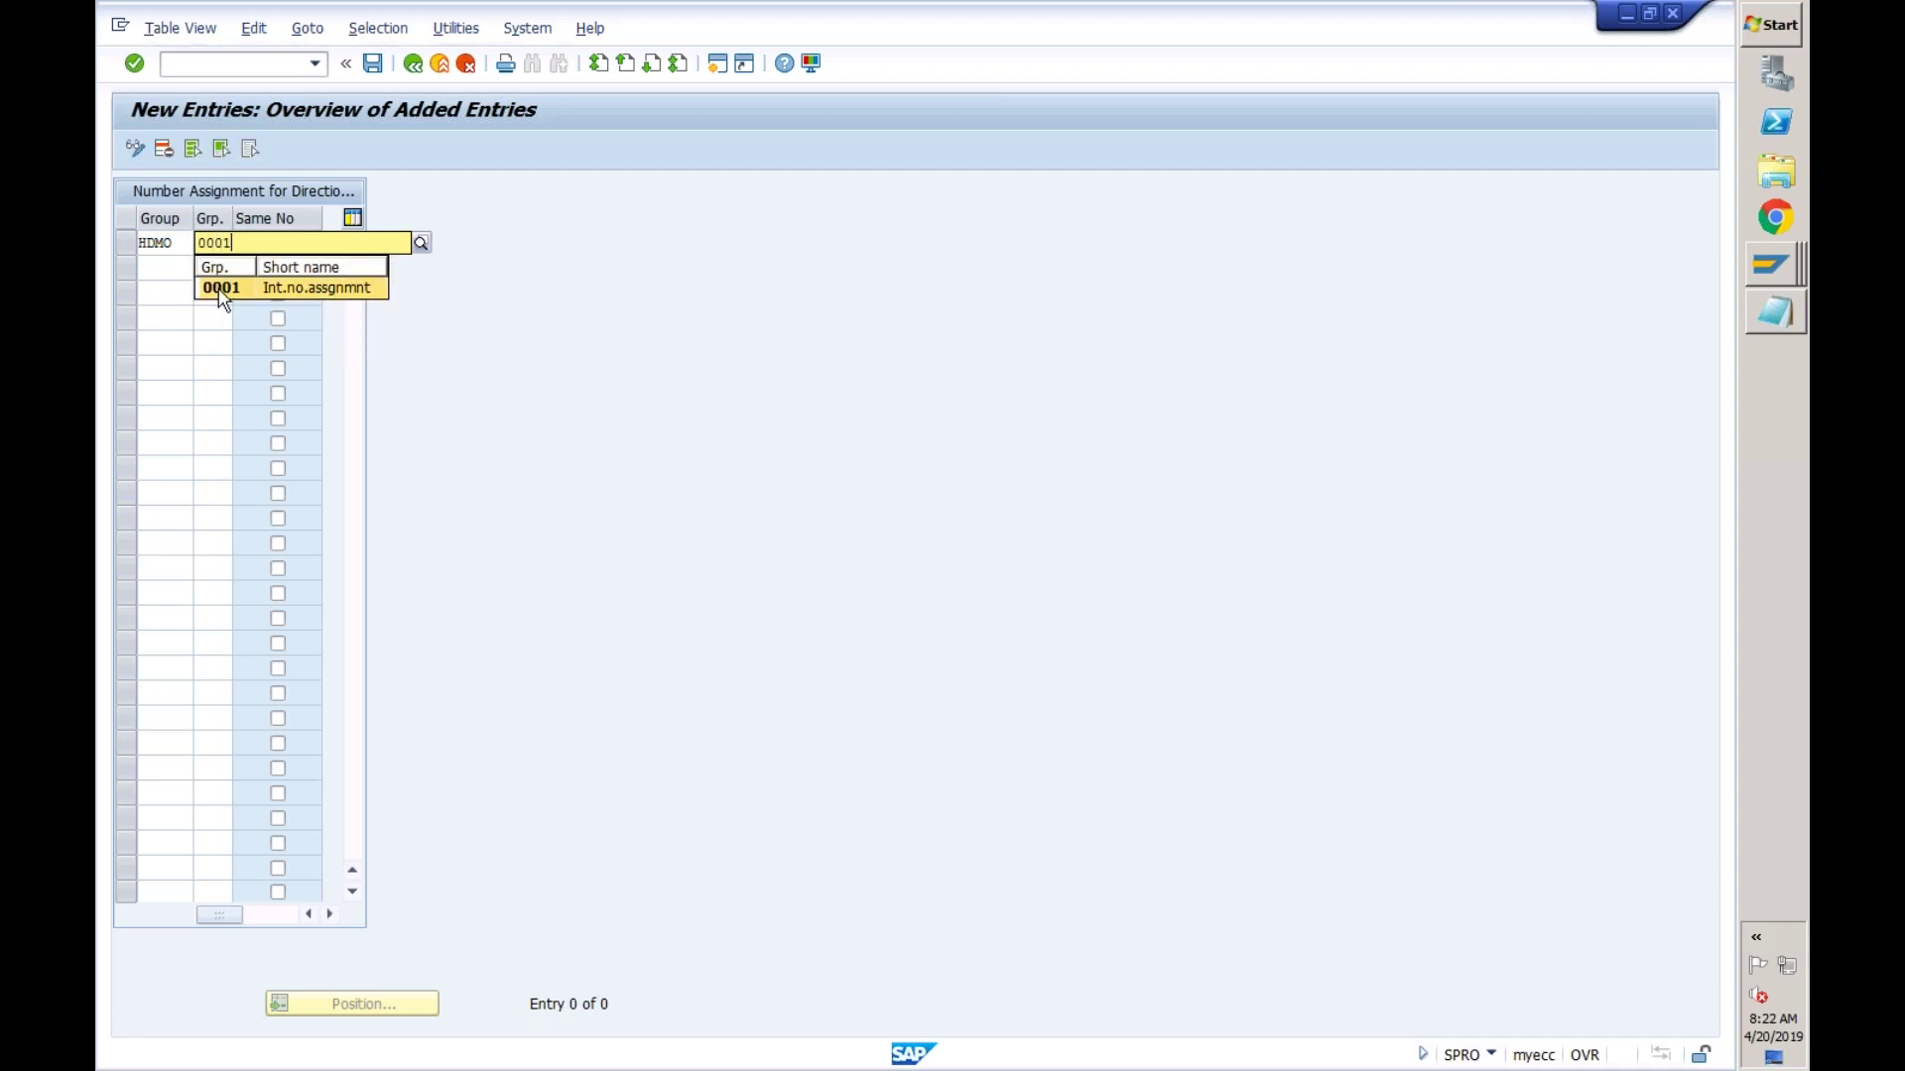
{"action": "left_click", "coordinate": [208, 286]}
{"action": "left_click", "coordinate": [178, 243]}
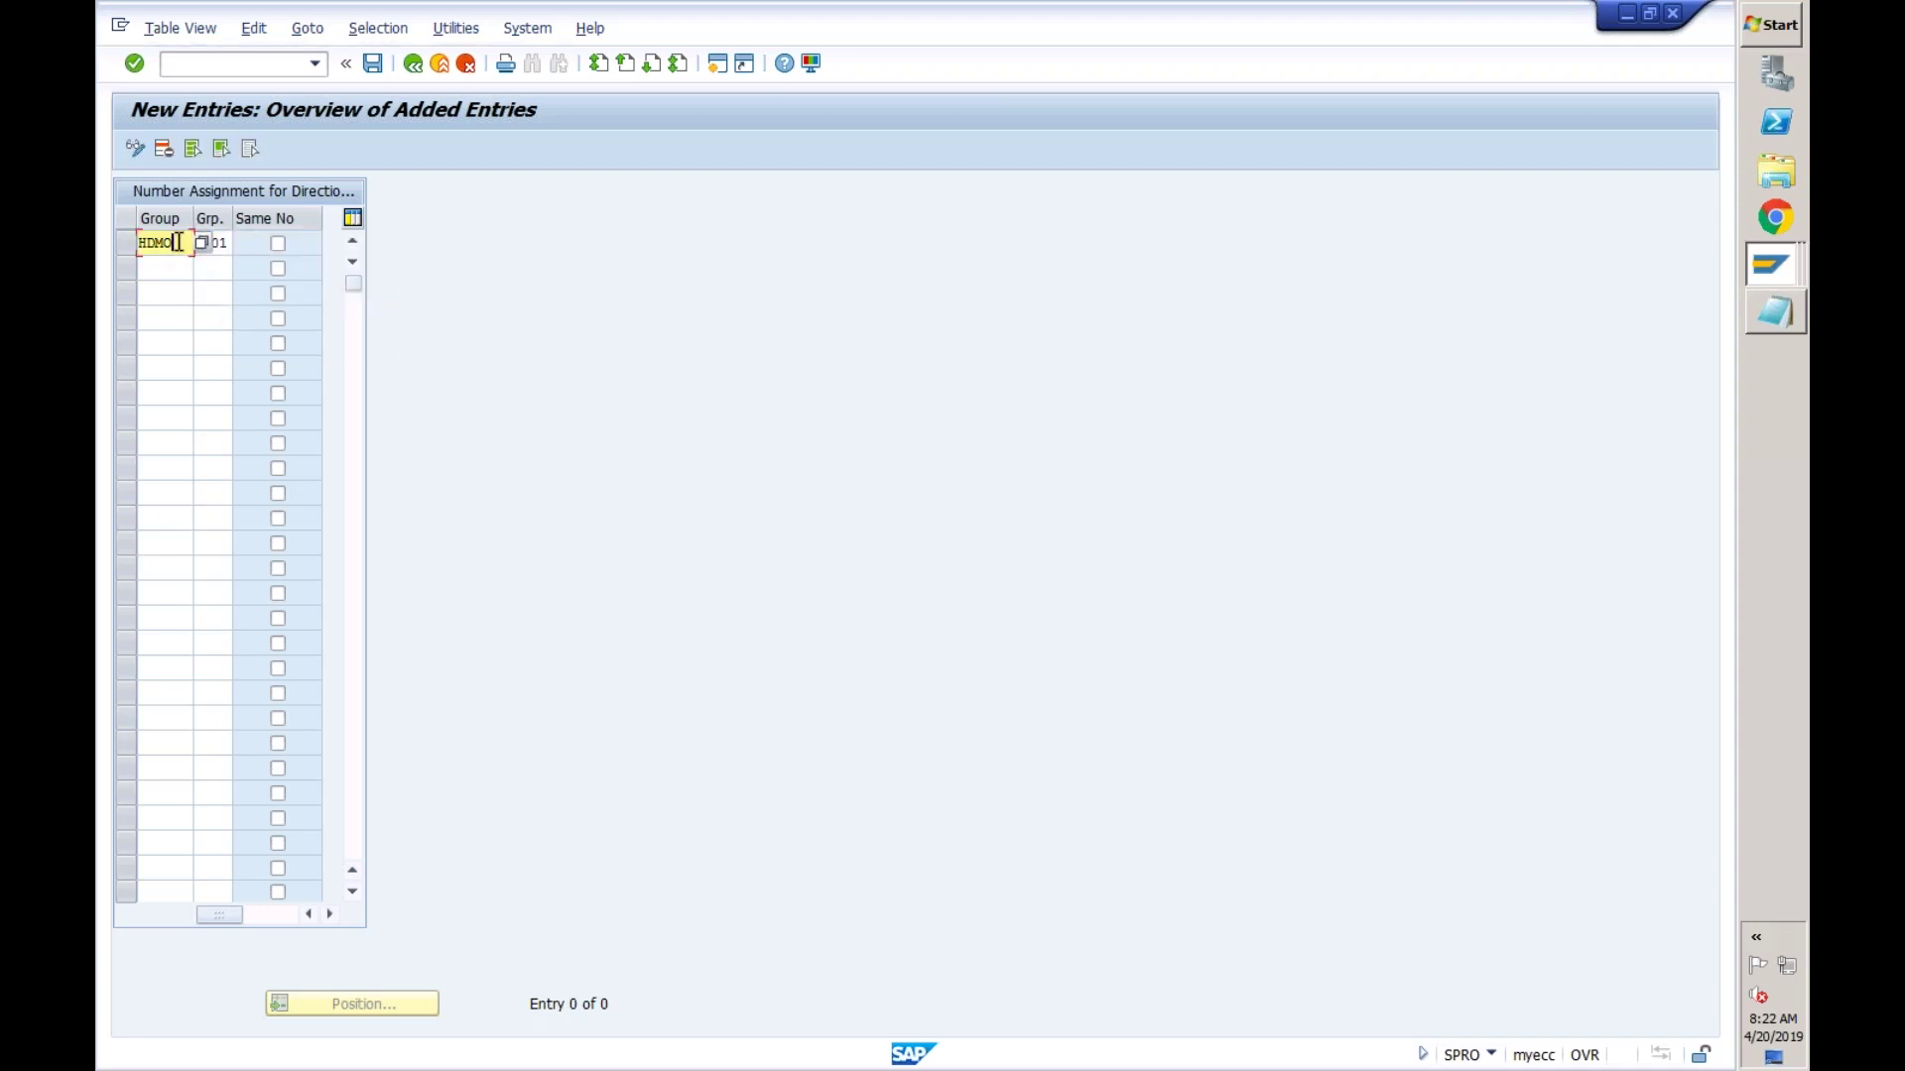
{"action": "left_click_drag", "start_coordinate": [177, 243], "coordinate": [128, 245]}
{"action": "left_click", "coordinate": [176, 244]}
{"action": "left_click", "coordinate": [226, 244]}
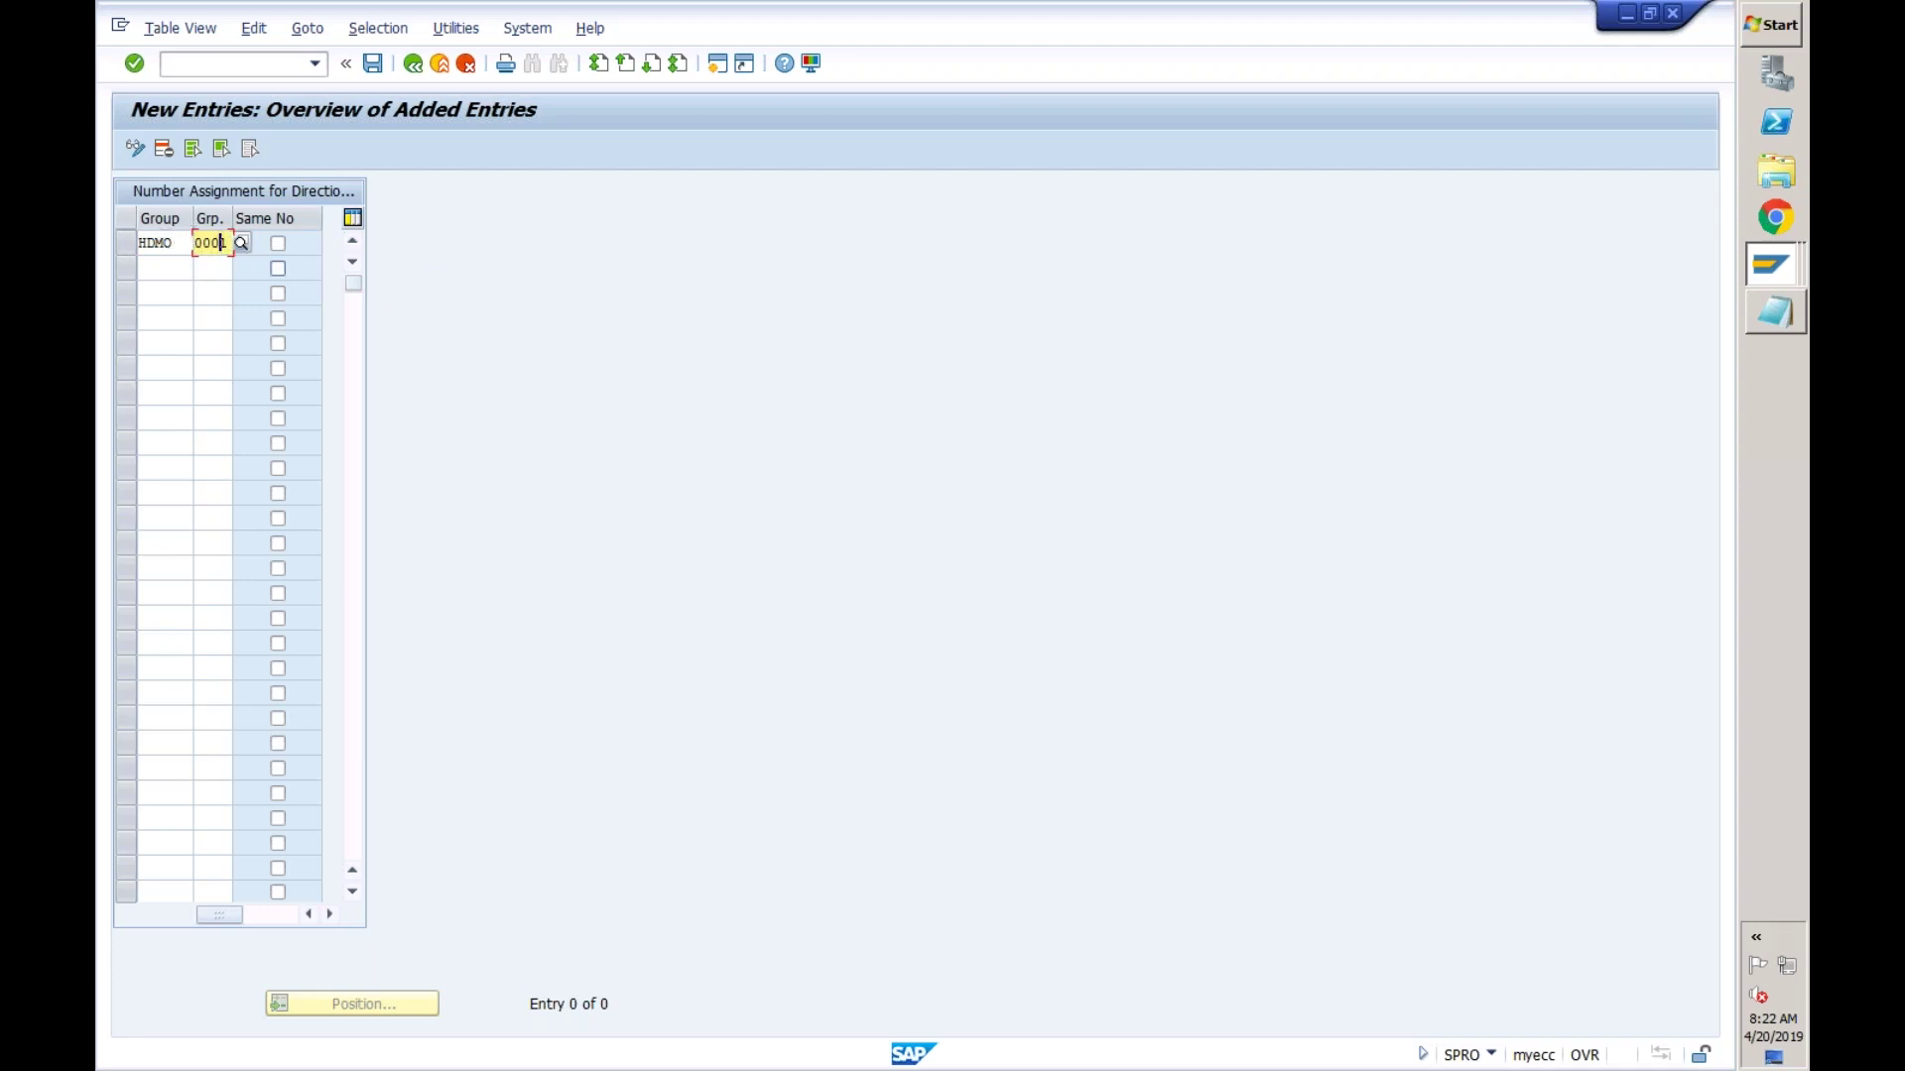
- Save the HDMO entry, dismiss the error message, and return to the overview
{"action": "left_click", "coordinate": [373, 68]}
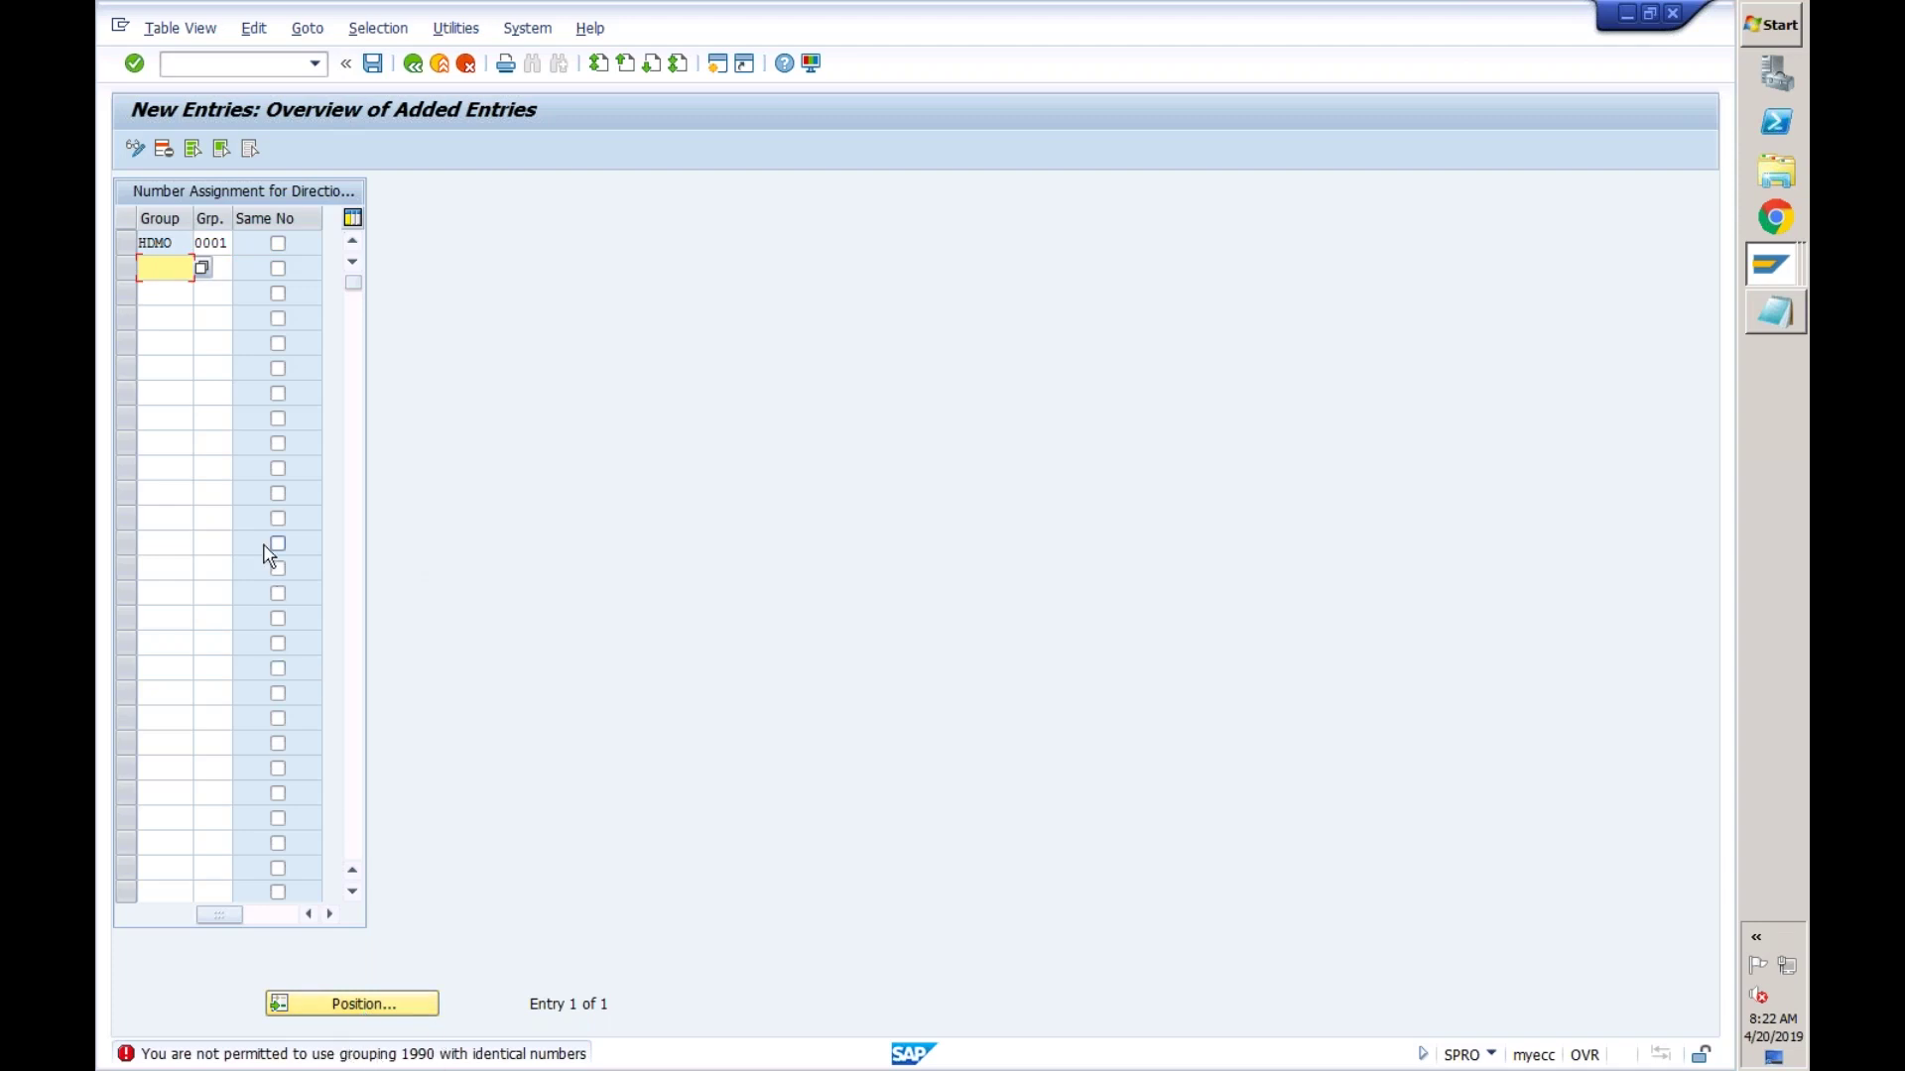
{"action": "key", "text": "Return"}
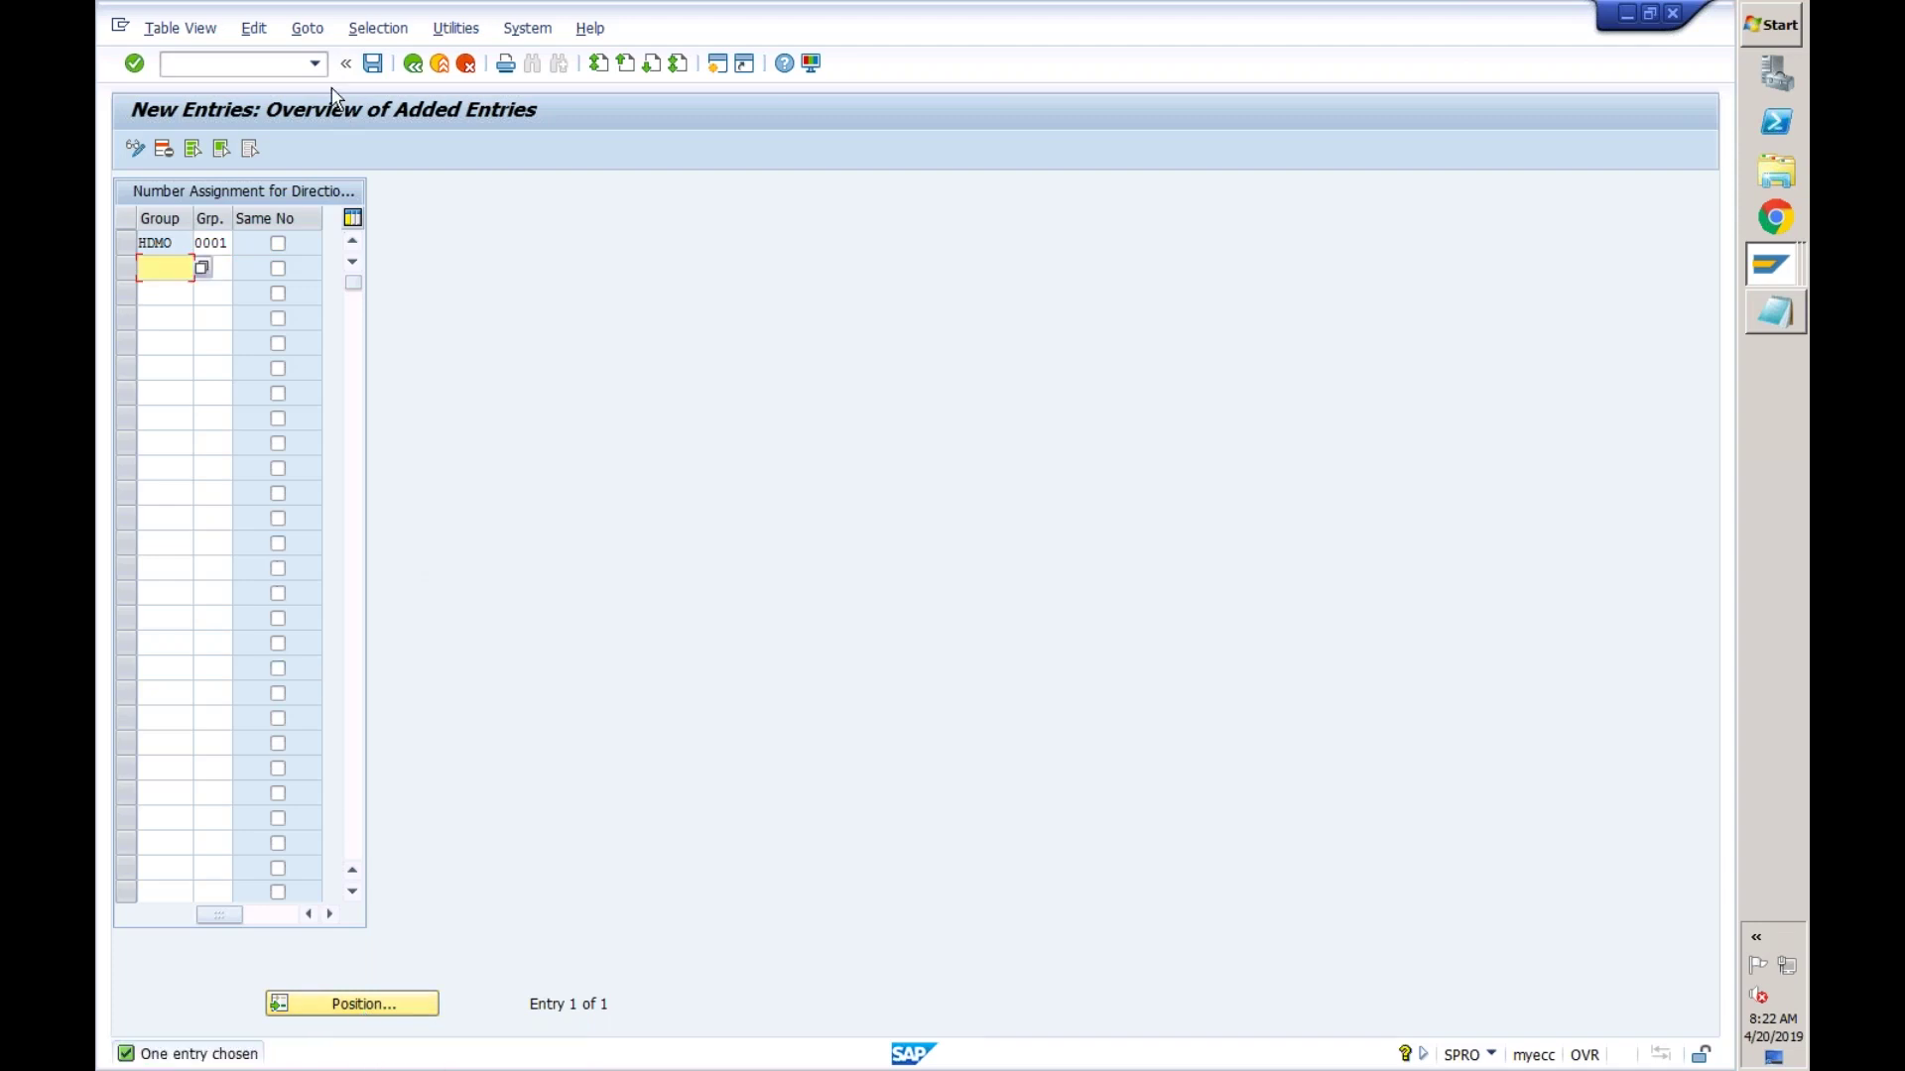
{"action": "left_click", "coordinate": [413, 63]}
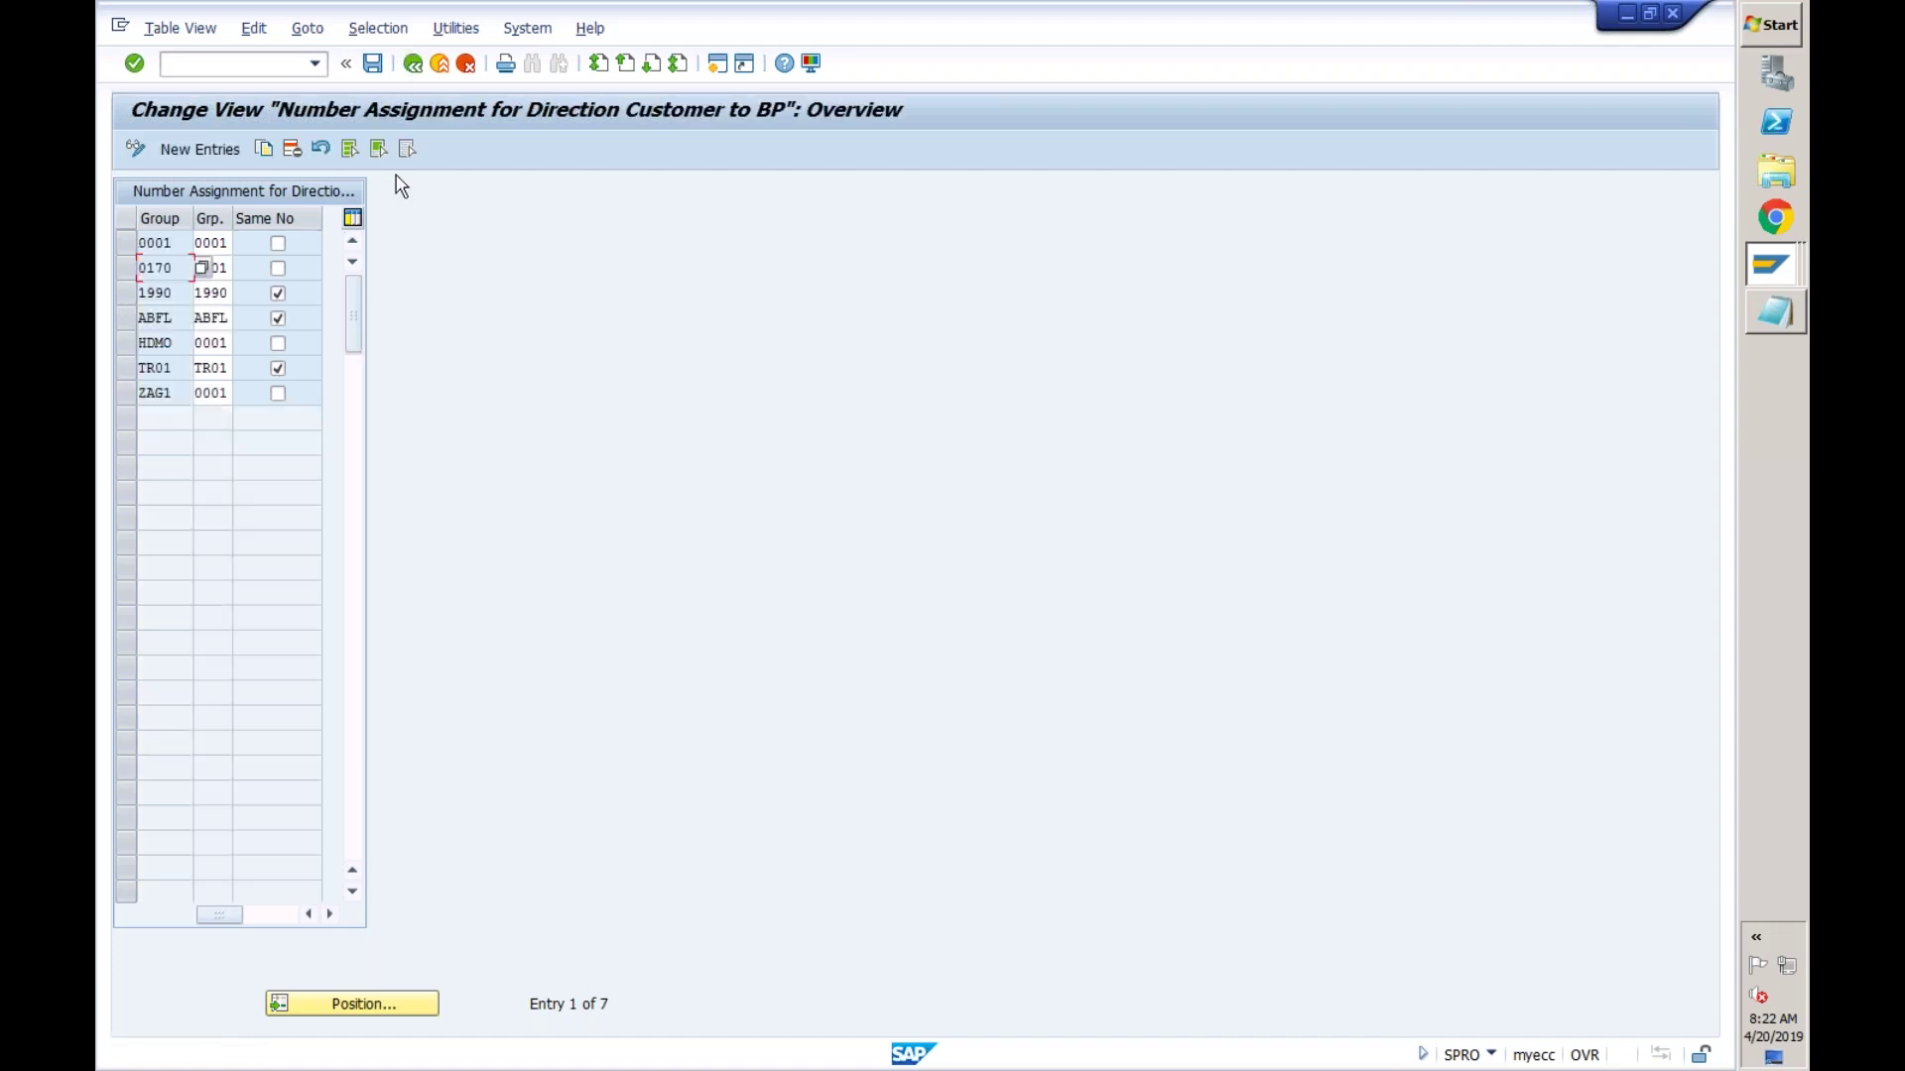
- Delete the 1990, ABFL and TR01 rows, saving after each deletion
{"action": "left_click", "coordinate": [212, 293]}
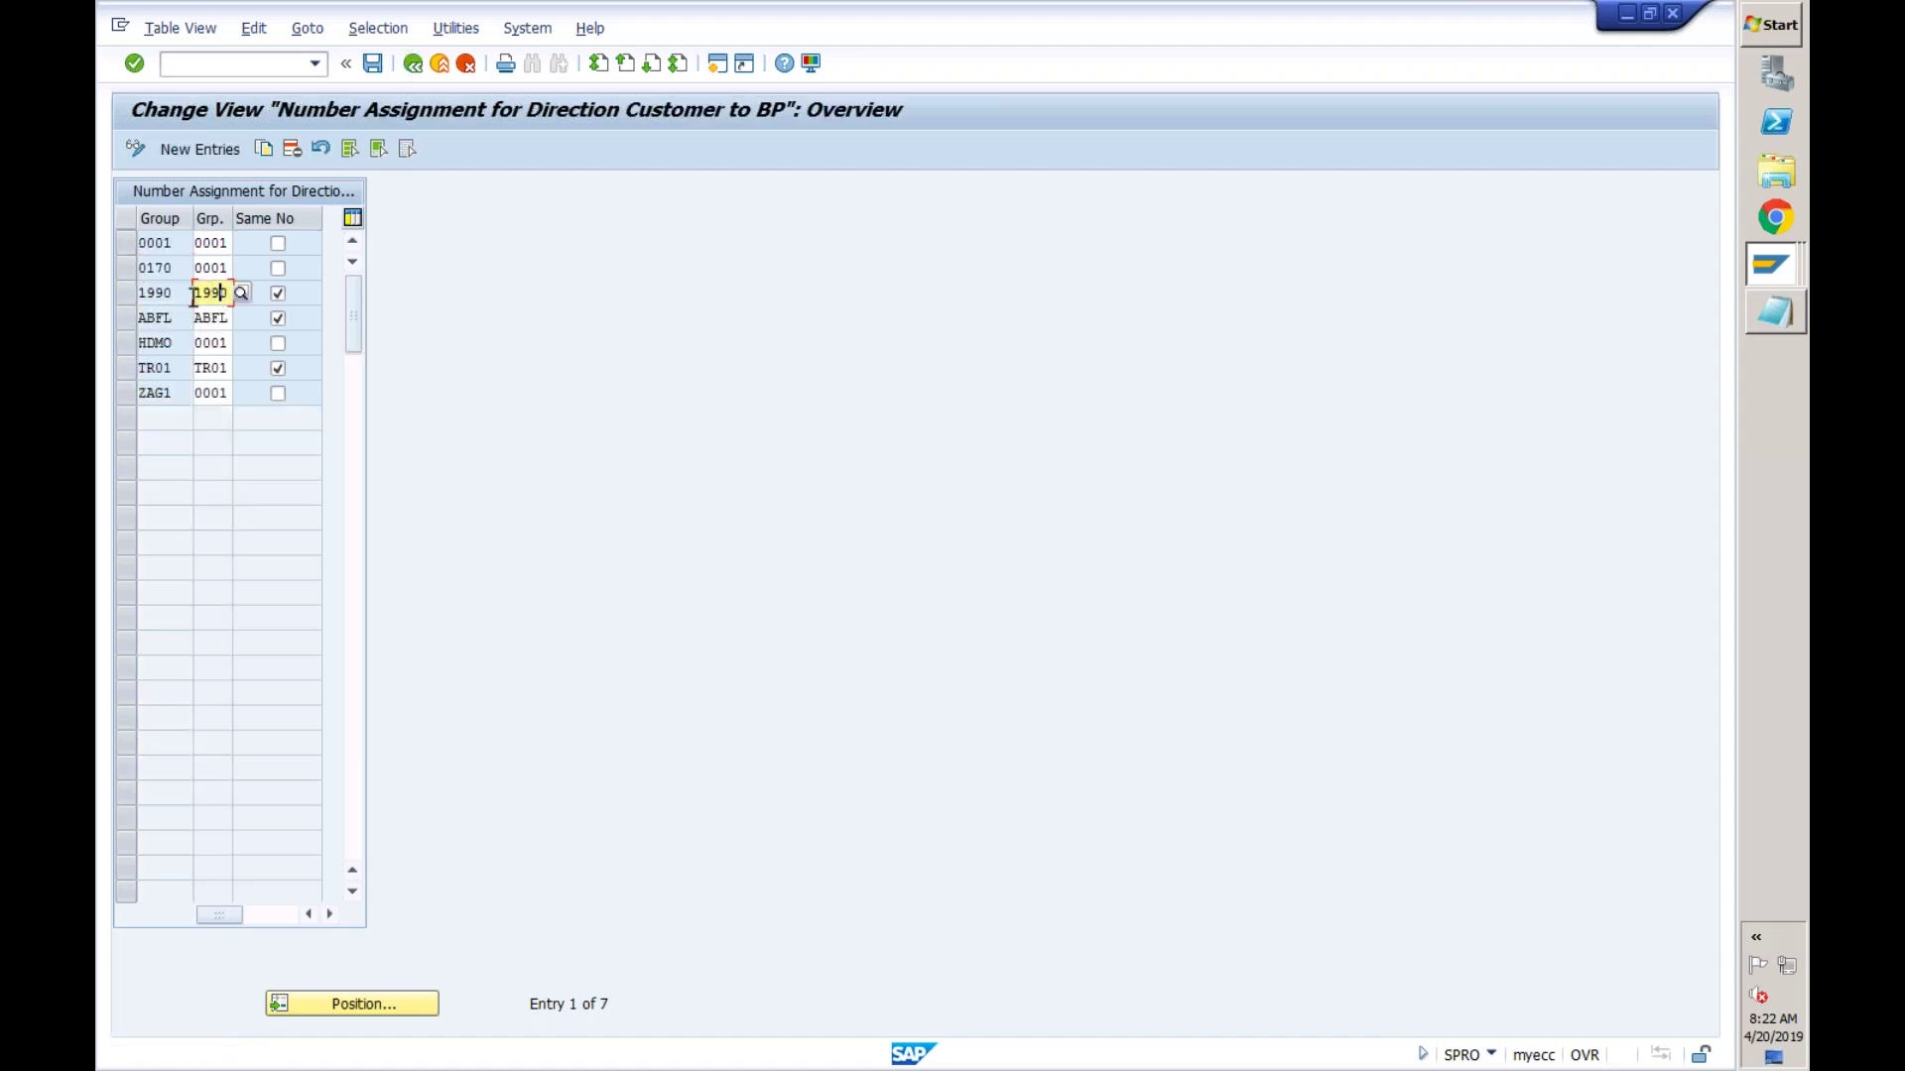
{"action": "left_click", "coordinate": [126, 294]}
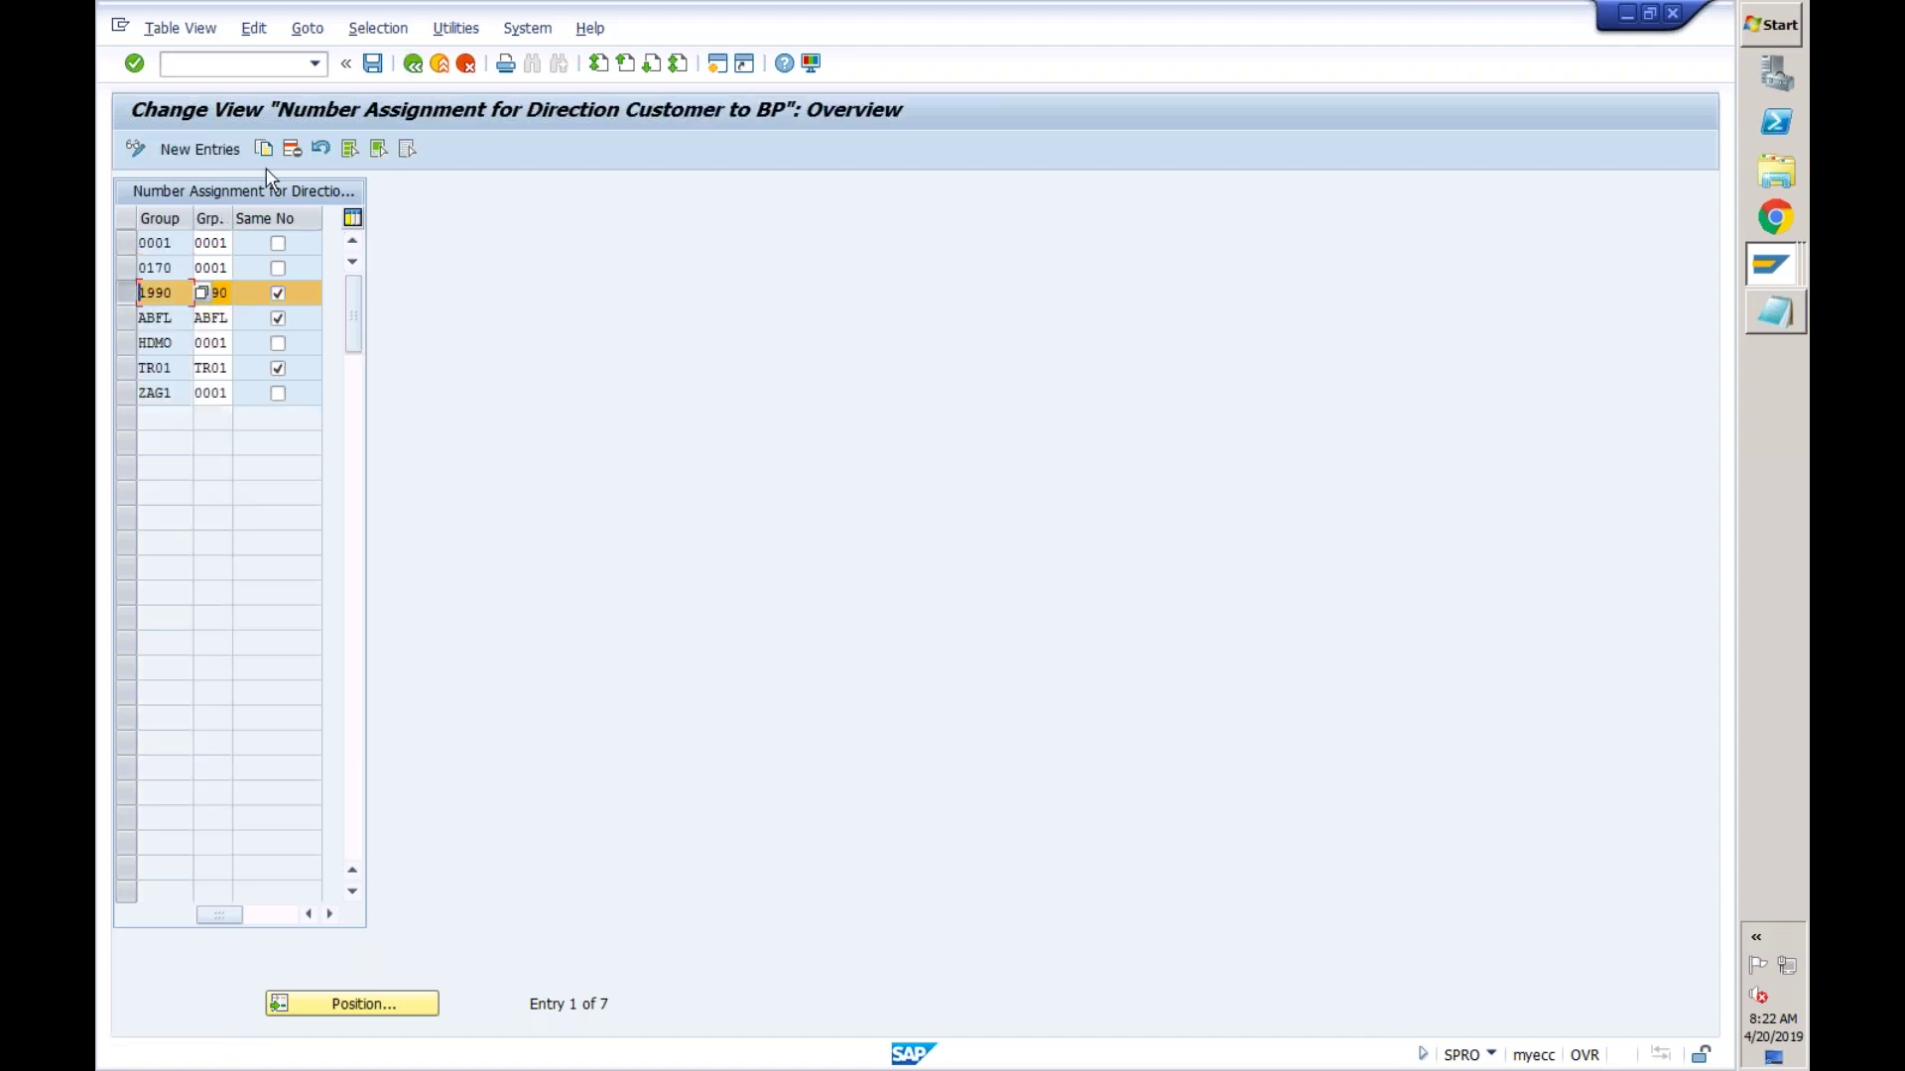
{"action": "left_click", "coordinate": [291, 150]}
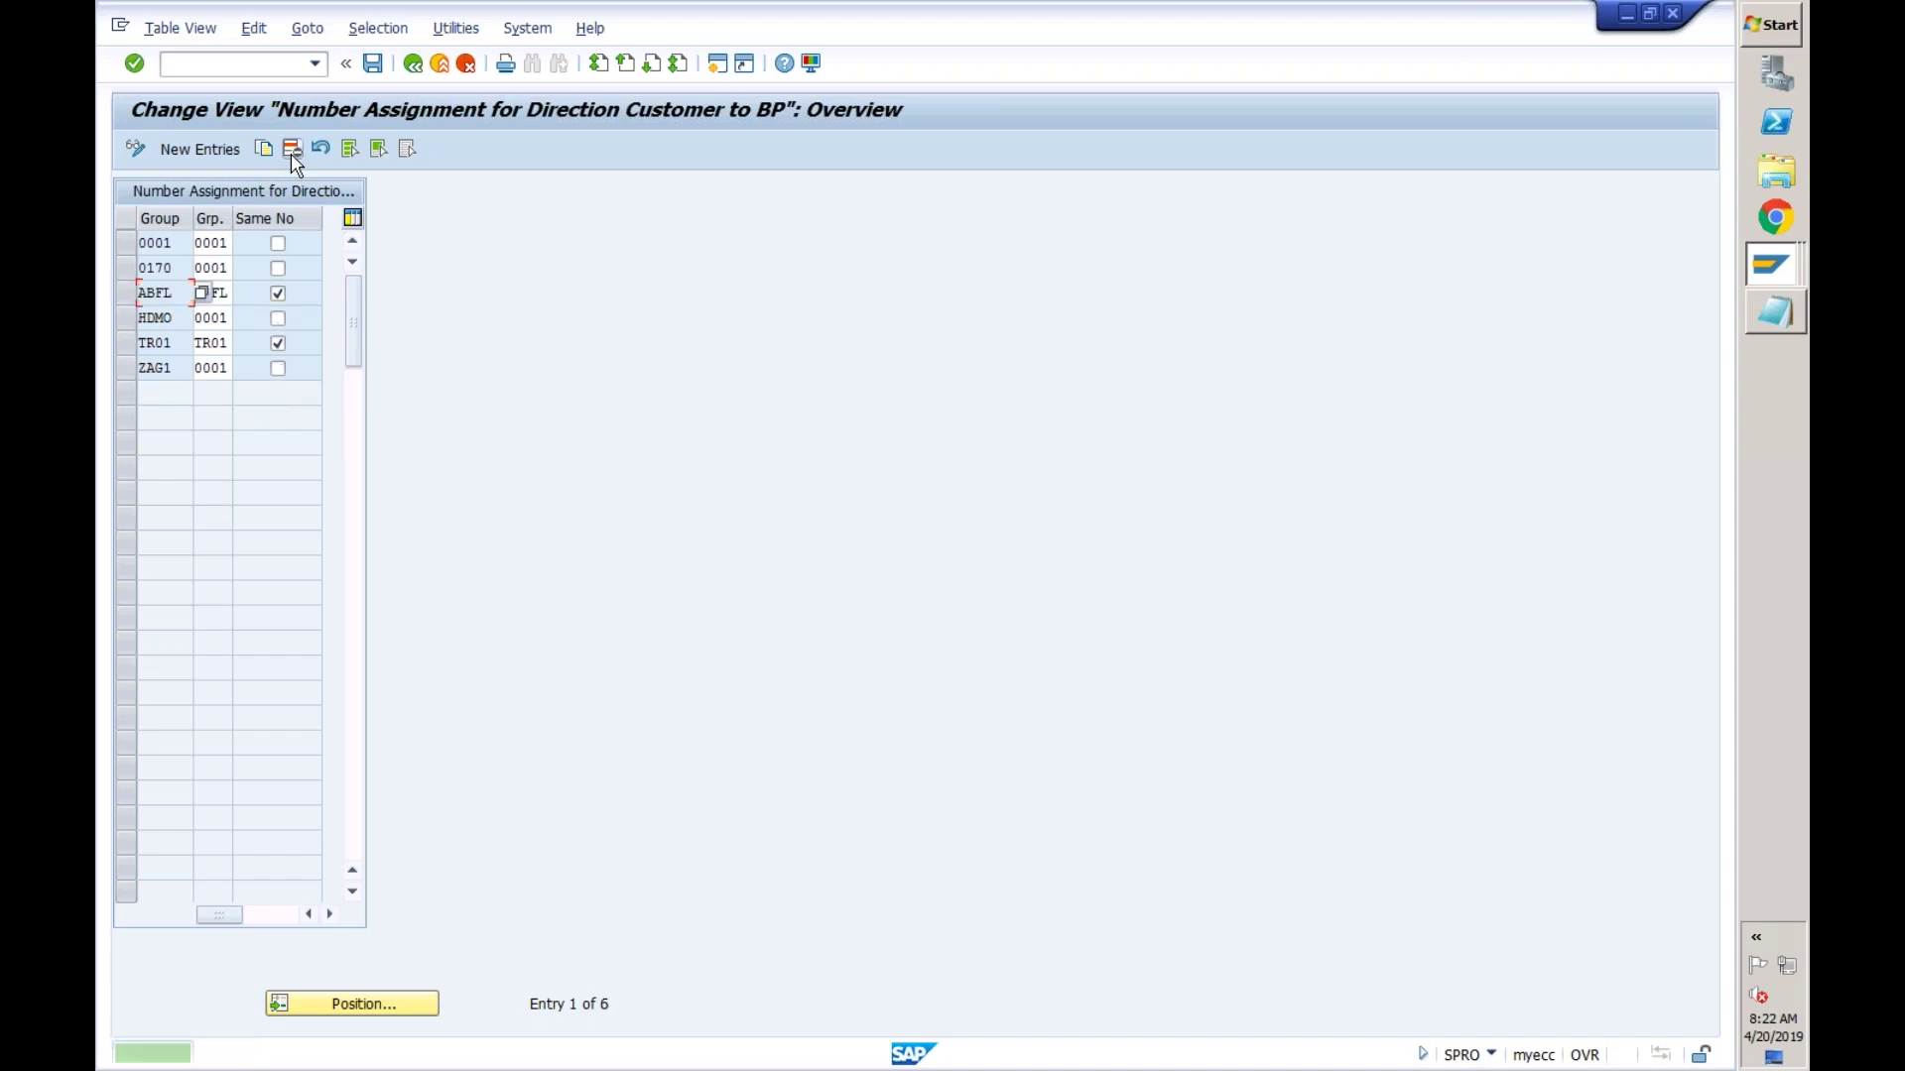
{"action": "left_click", "coordinate": [376, 71]}
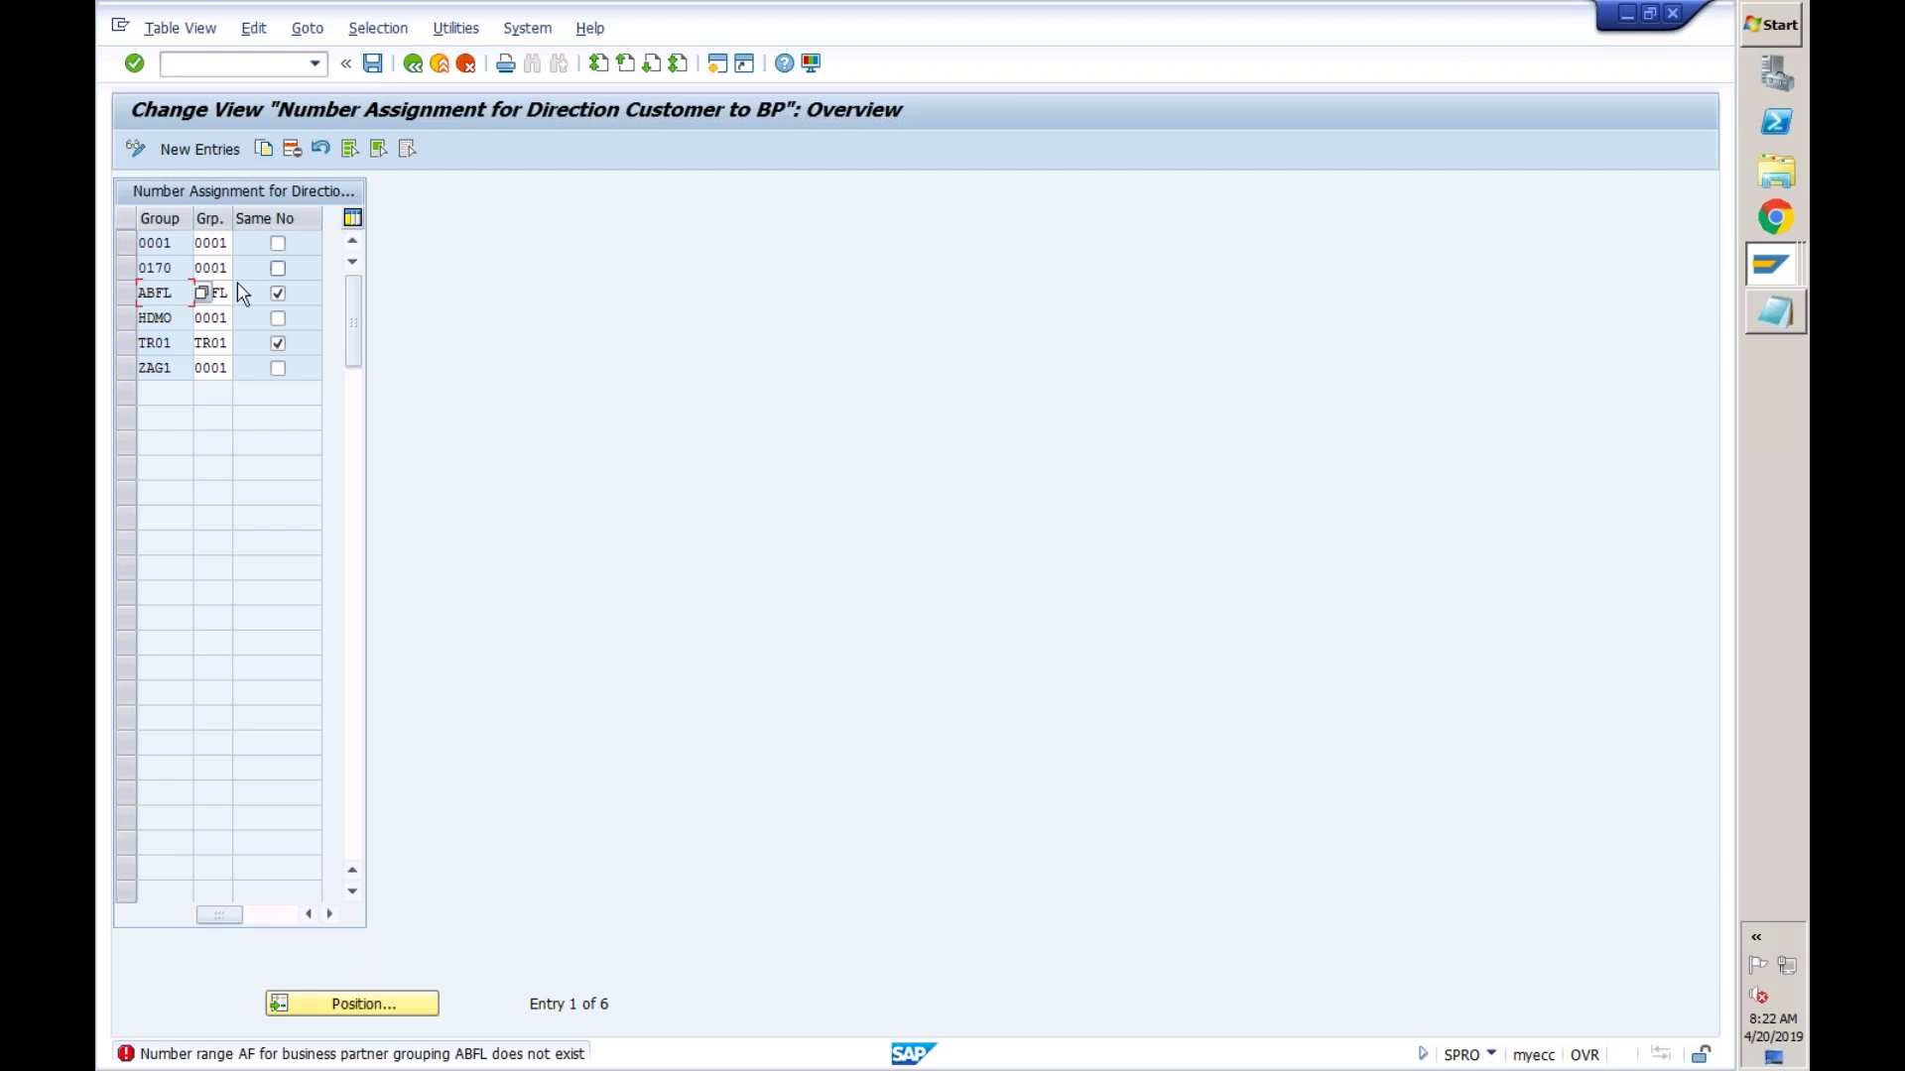
{"action": "left_click", "coordinate": [126, 293]}
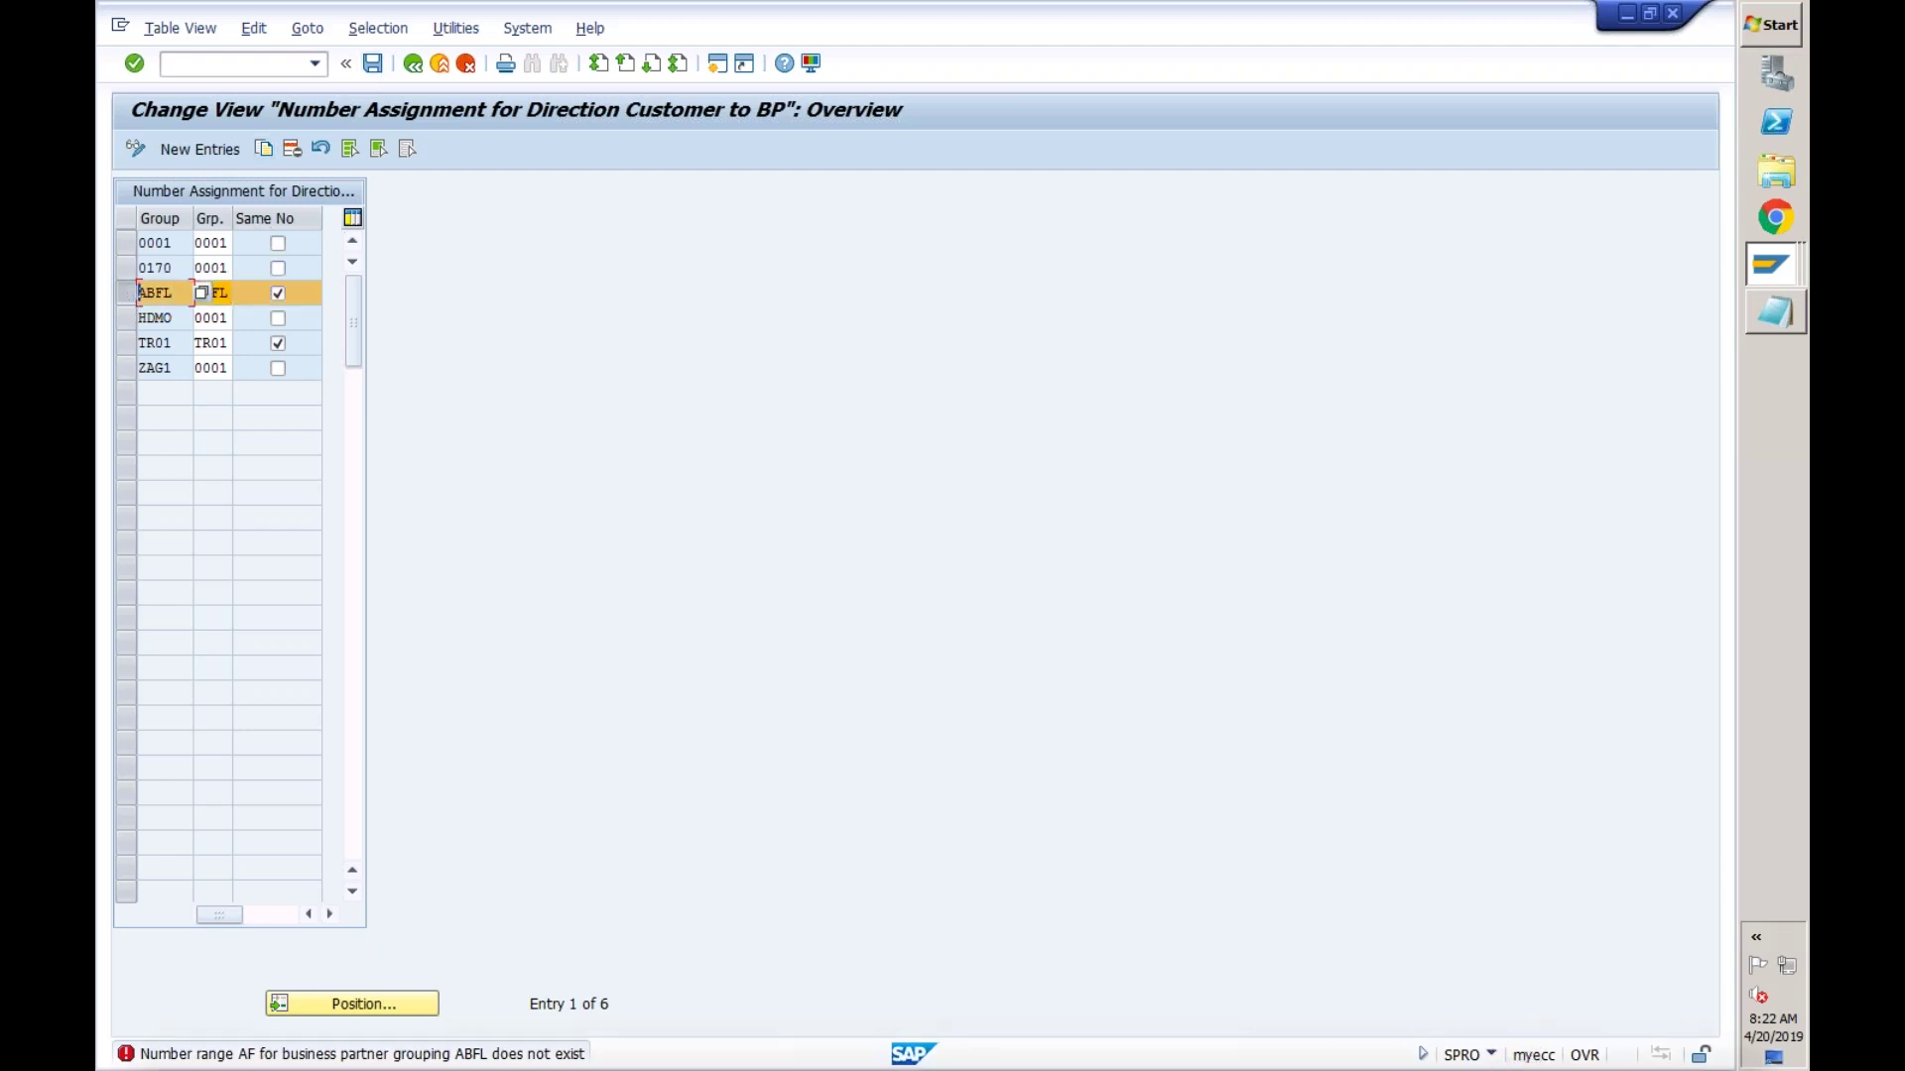
{"action": "left_click", "coordinate": [292, 149]}
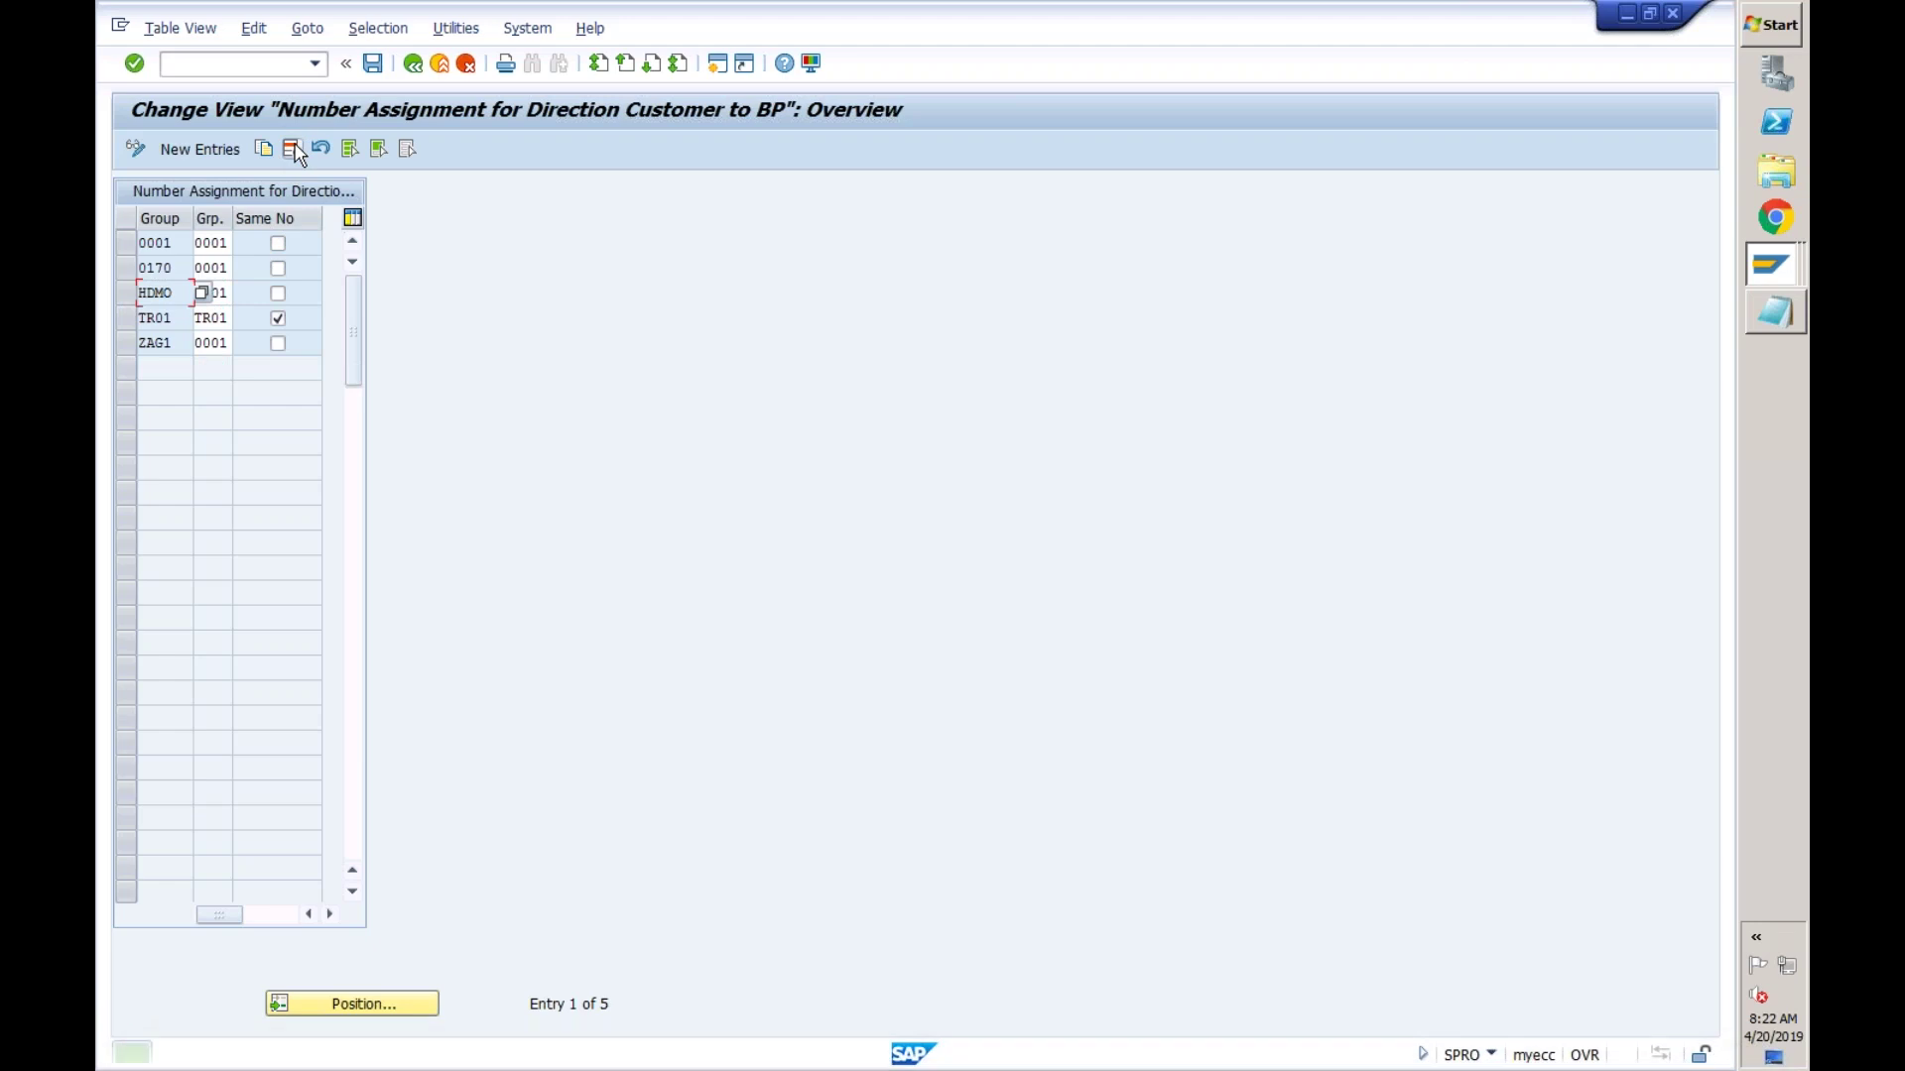
{"action": "left_click", "coordinate": [372, 66]}
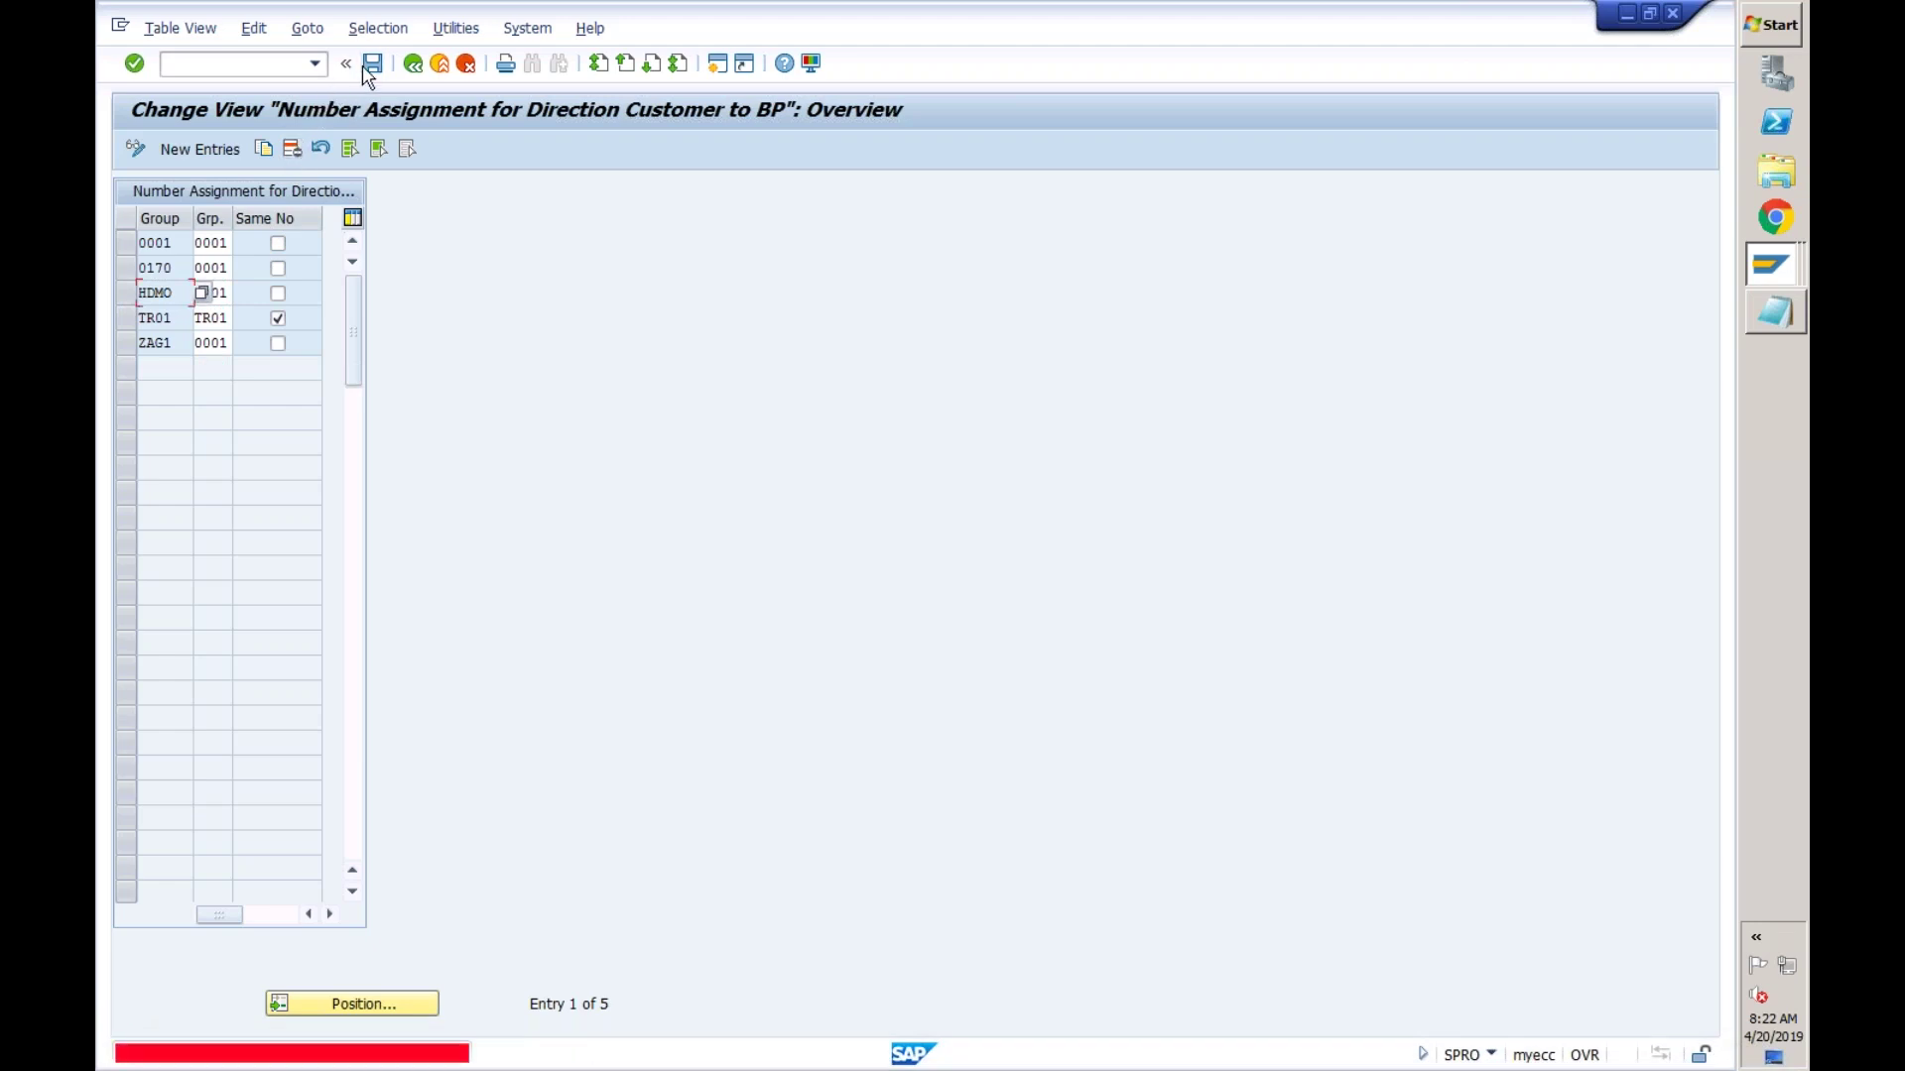
{"action": "left_click", "coordinate": [220, 292]}
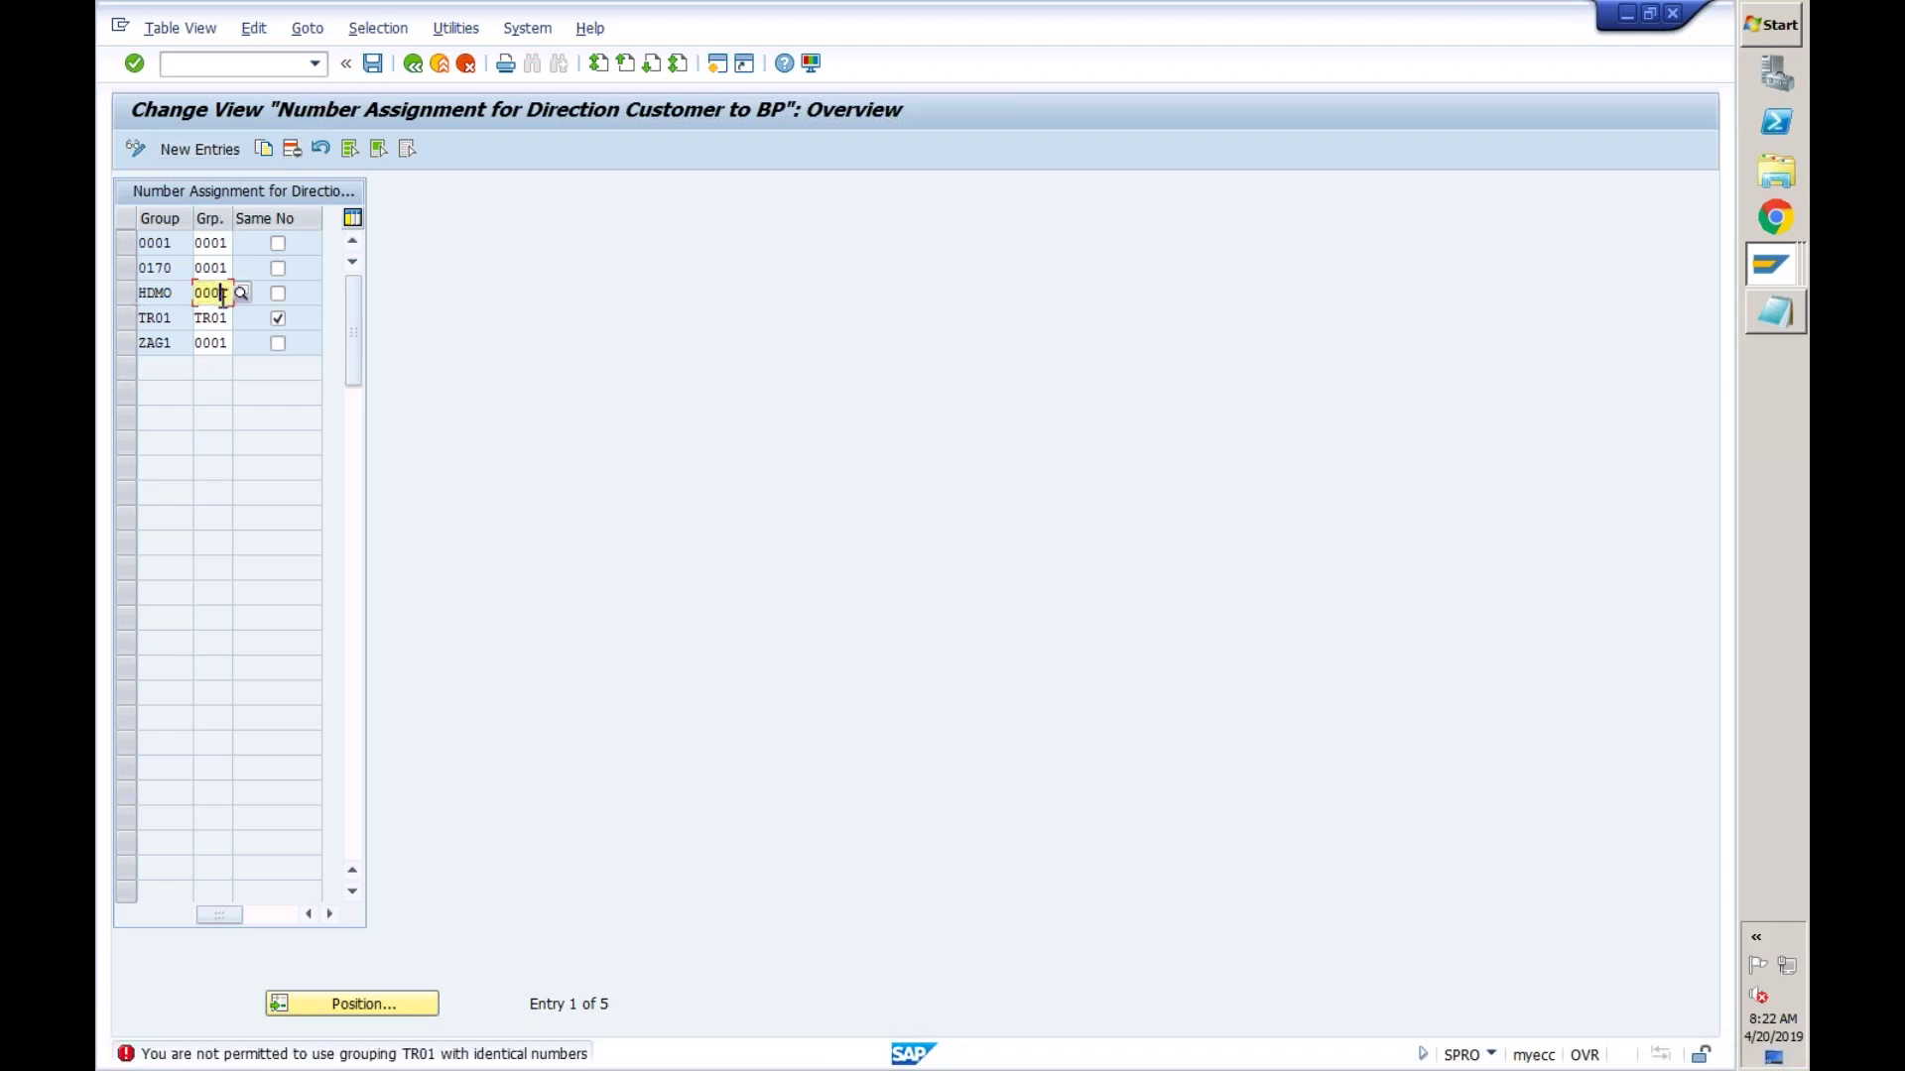
{"action": "left_click", "coordinate": [127, 319]}
{"action": "left_click", "coordinate": [291, 150]}
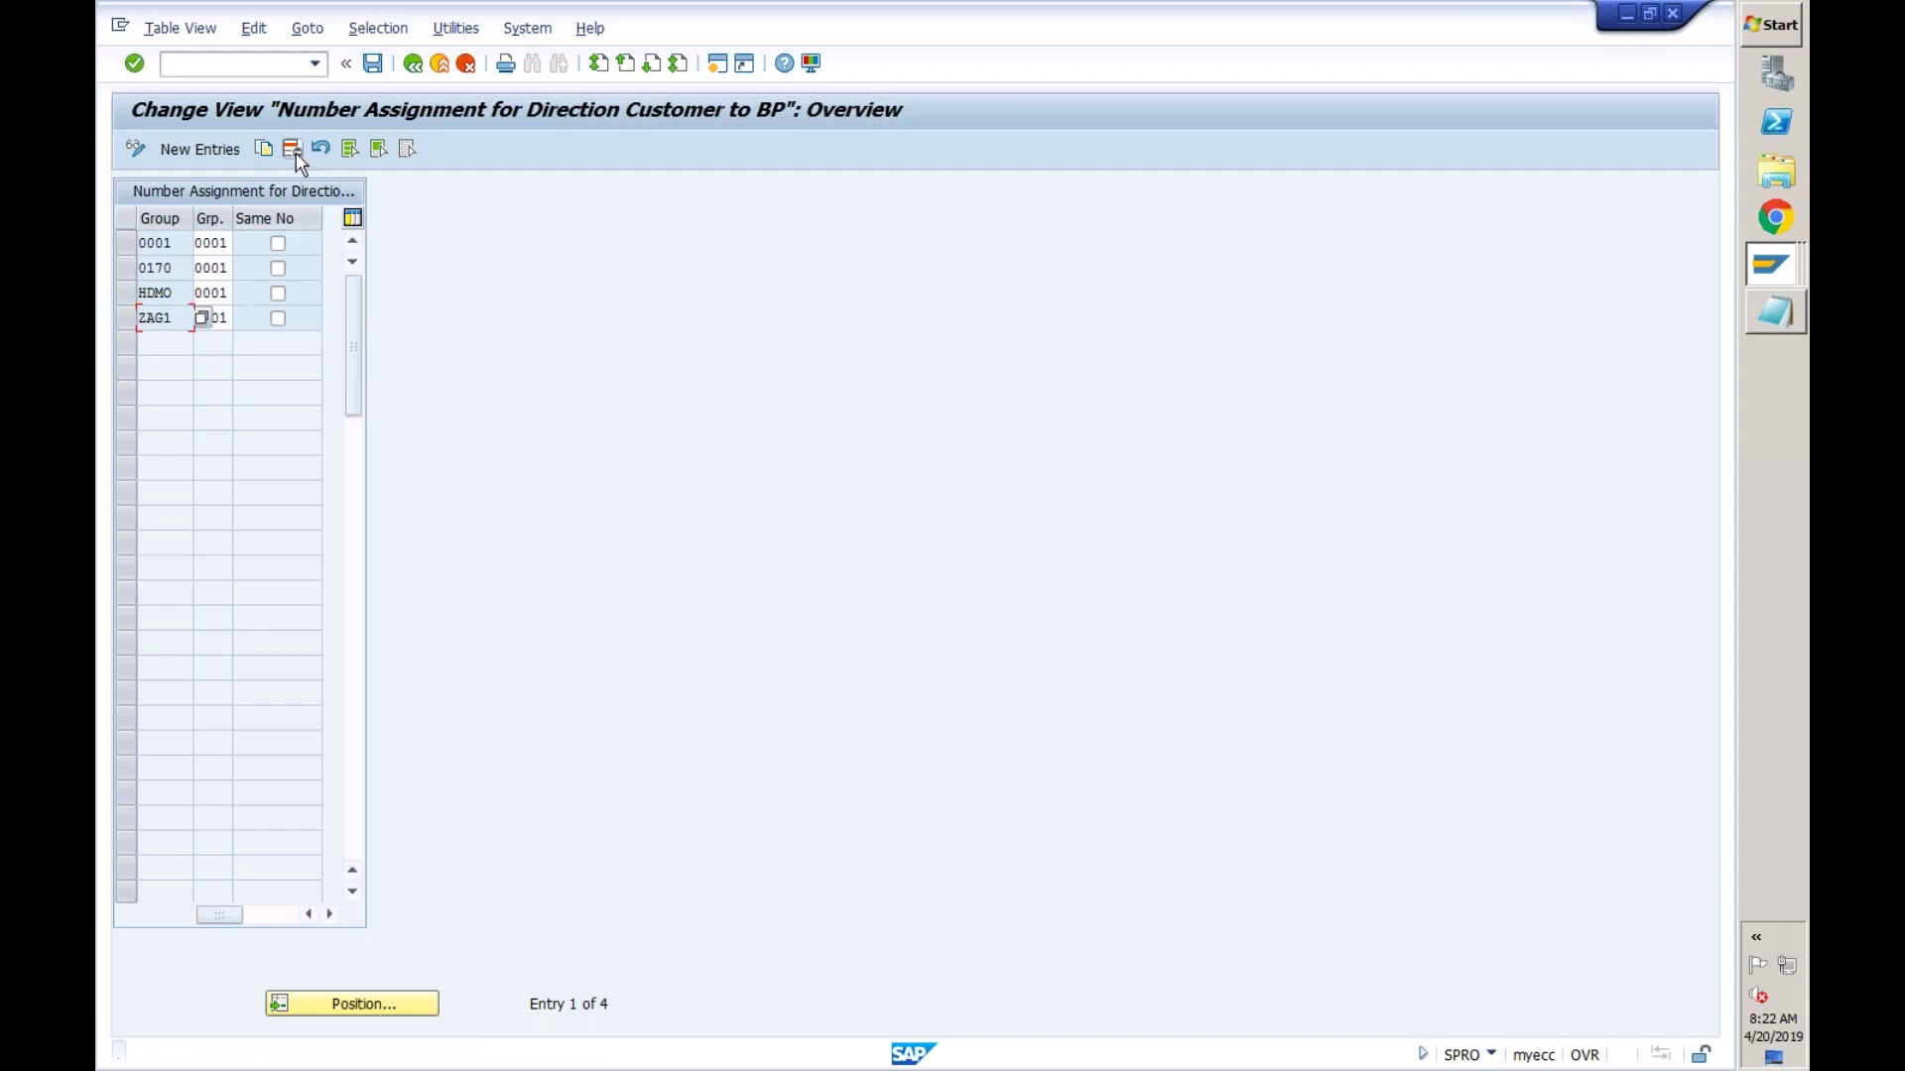
{"action": "left_click", "coordinate": [375, 65]}
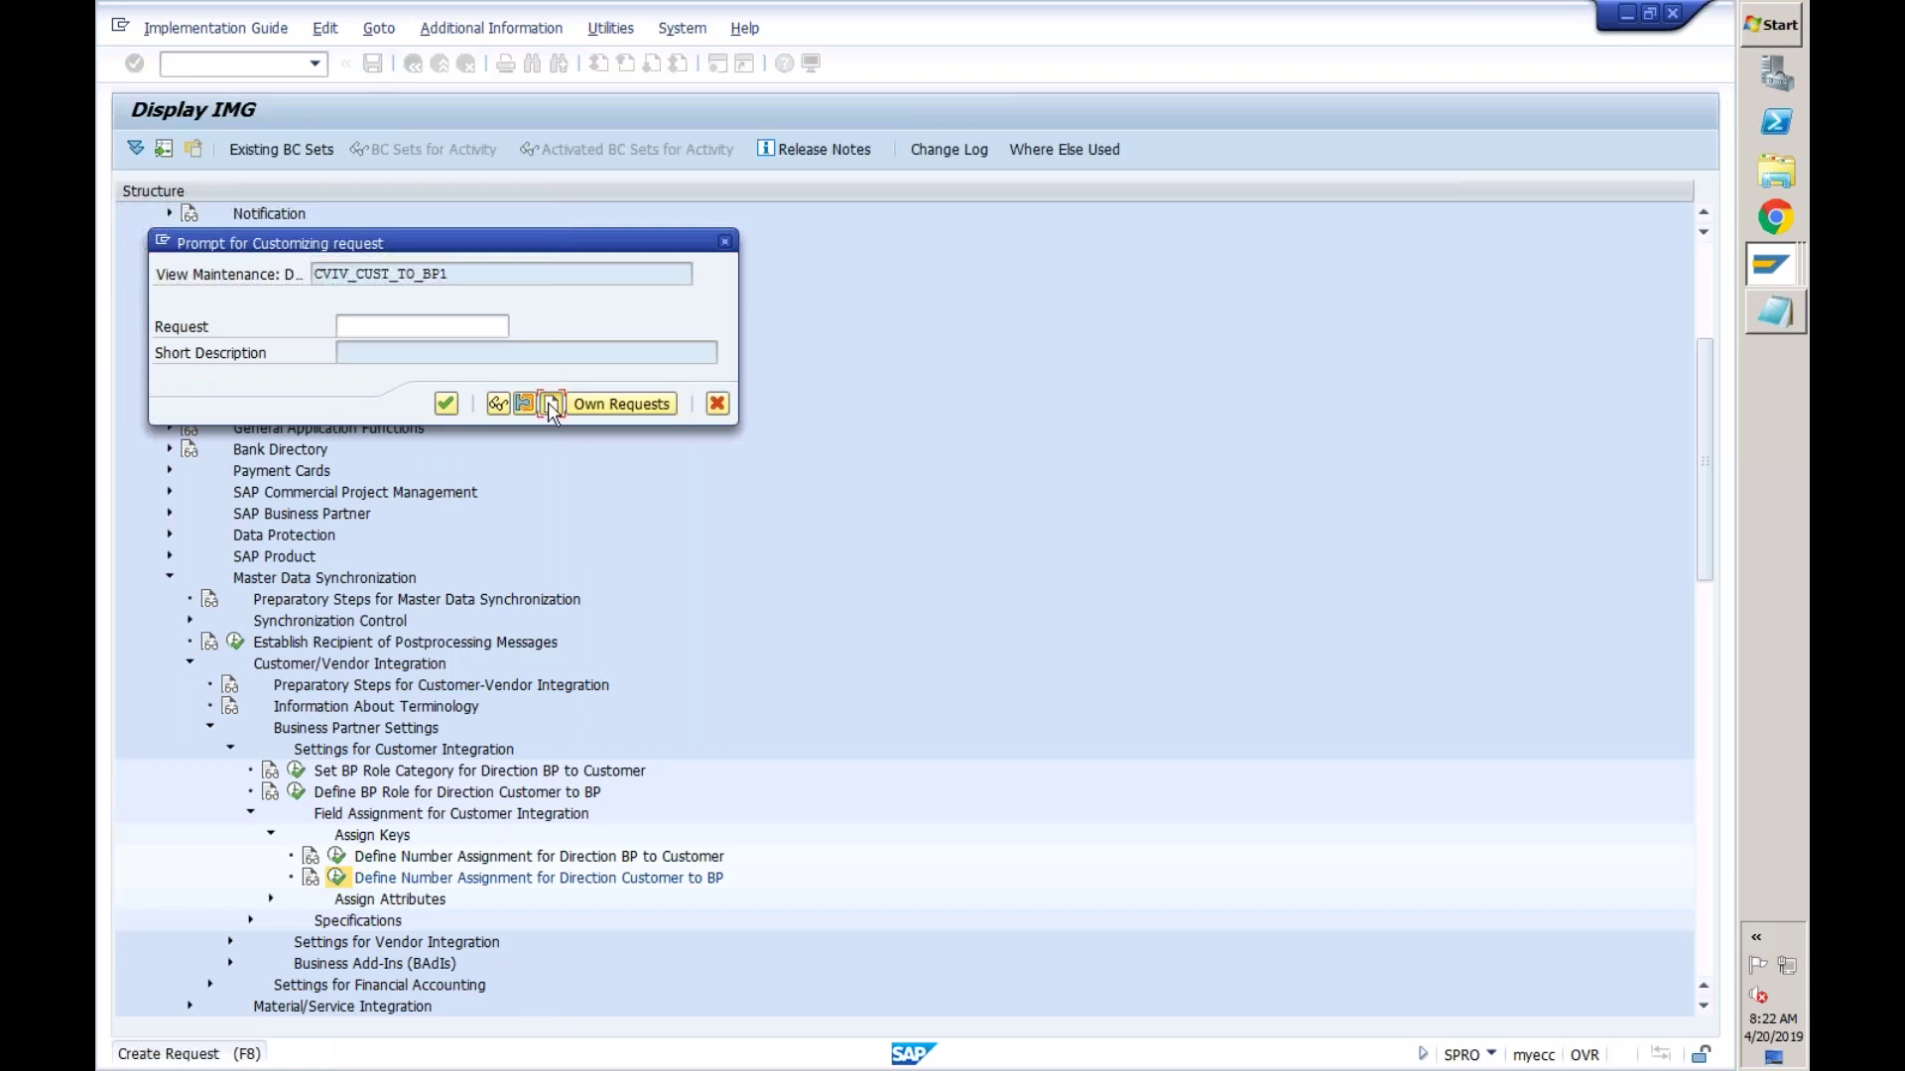
- Save the changes under a new customizing request with short description 'test'
{"action": "left_click", "coordinate": [551, 404]}
{"action": "type", "text": "test"}
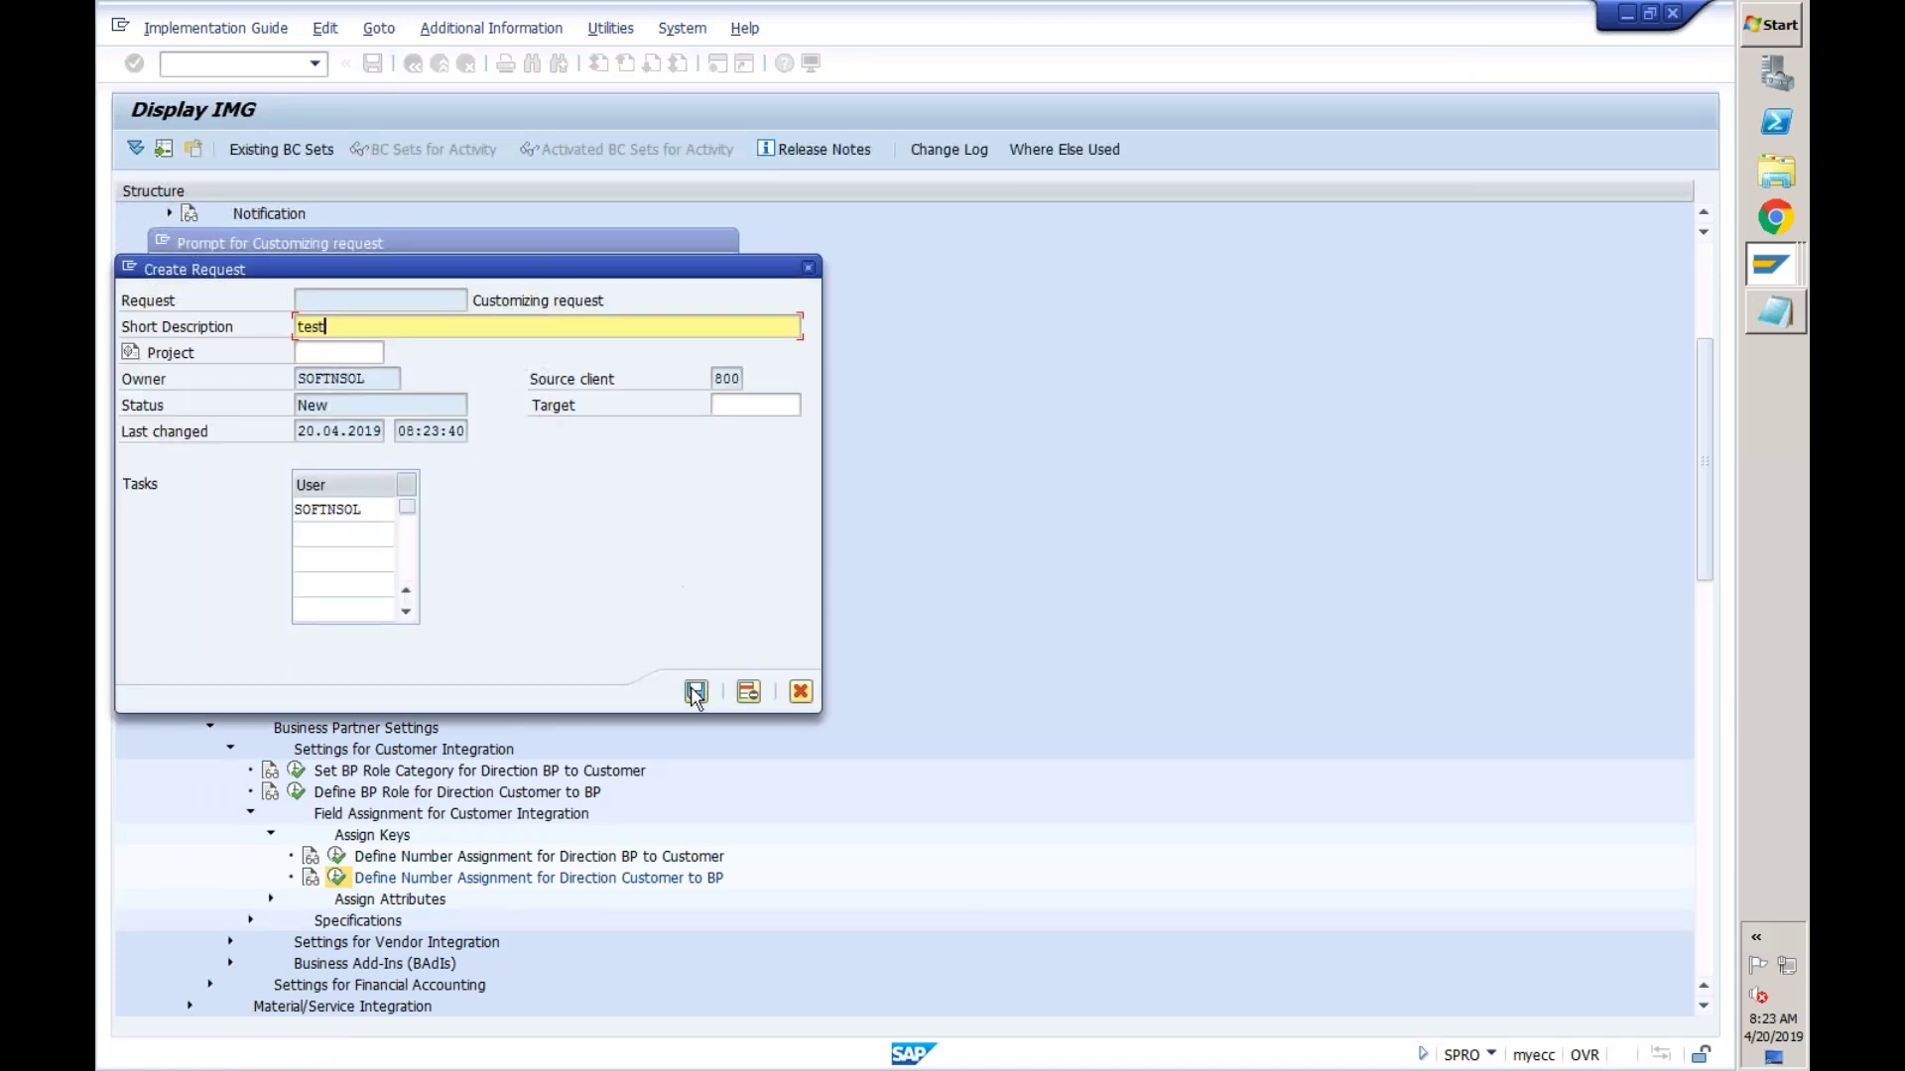
{"action": "left_click", "coordinate": [696, 691]}
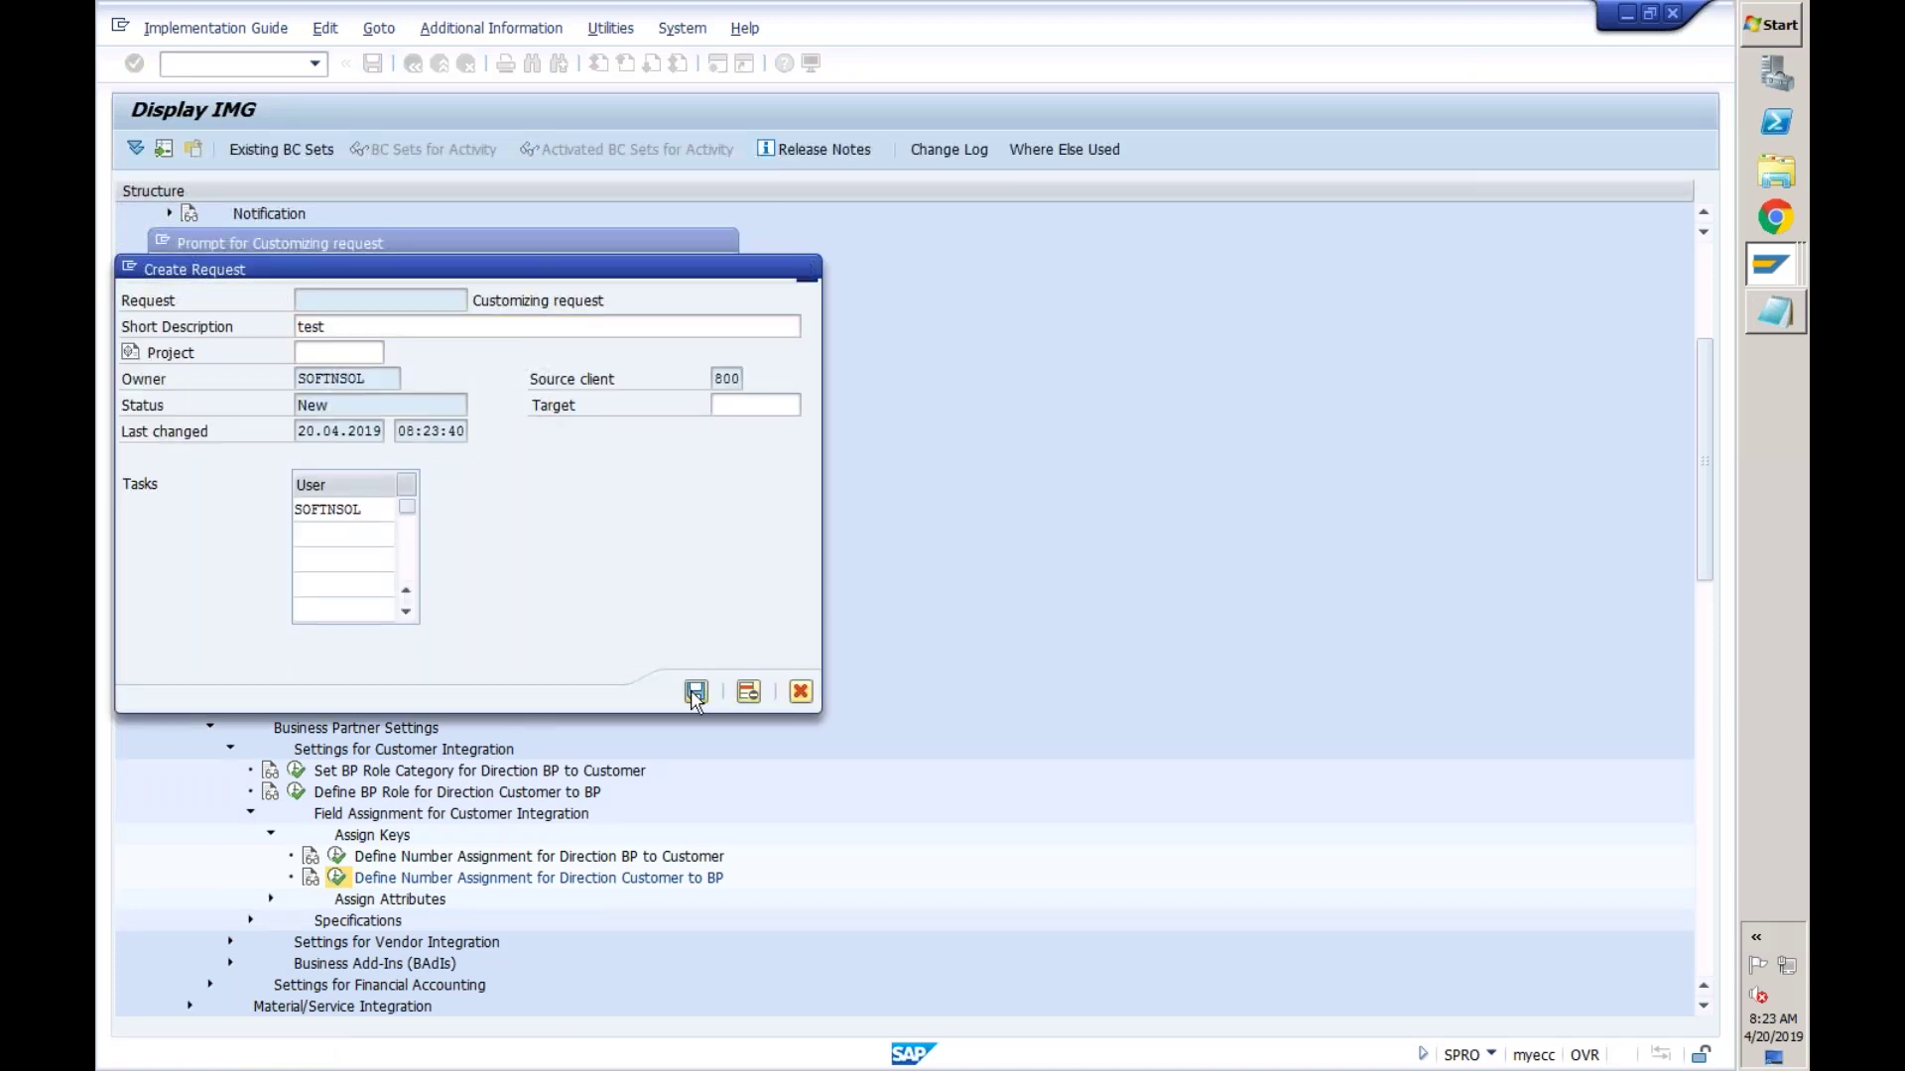
{"action": "left_click", "coordinate": [447, 404]}
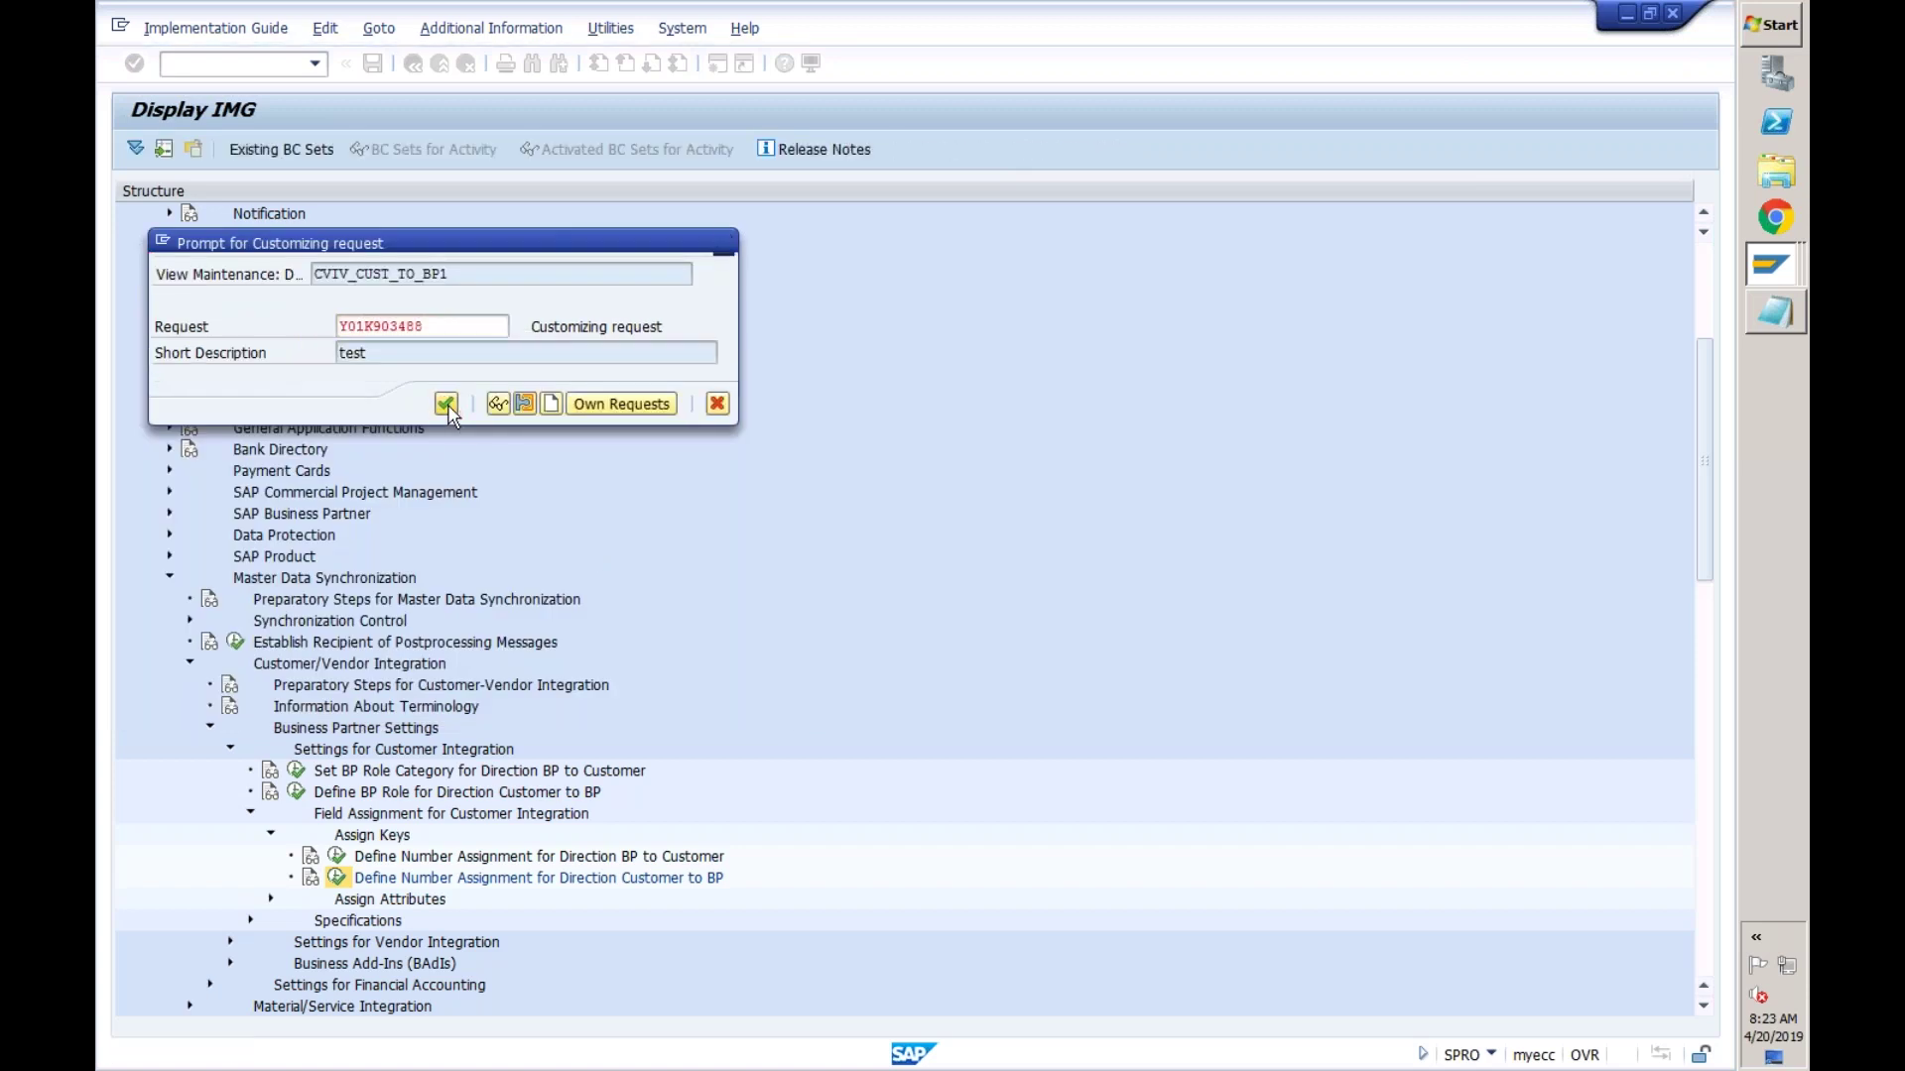
- Inspect the four remaining assignment rows and leave the table for the IMG tree
{"action": "left_click", "coordinate": [219, 270]}
{"action": "left_click", "coordinate": [175, 294]}
{"action": "double_click", "coordinate": [146, 294]}
{"action": "left_click", "coordinate": [222, 294]}
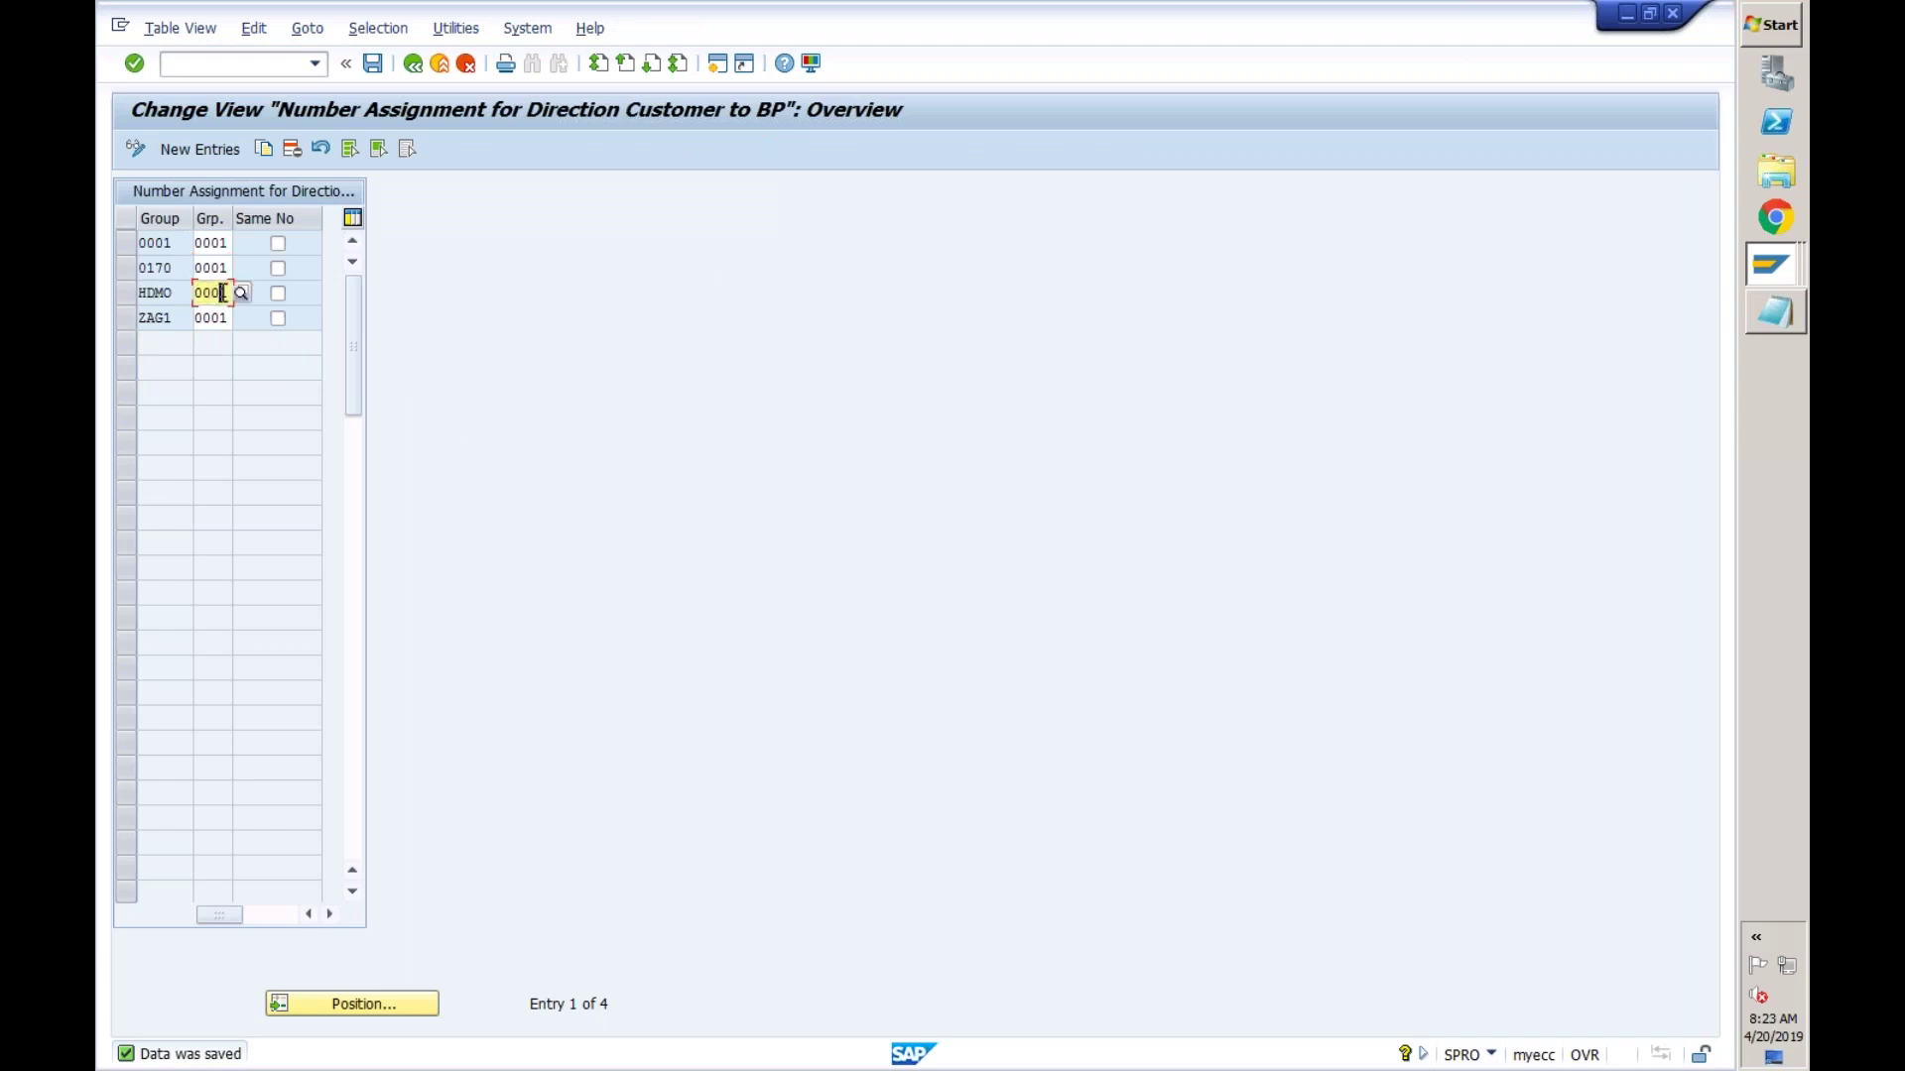
{"action": "left_click", "coordinate": [415, 71]}
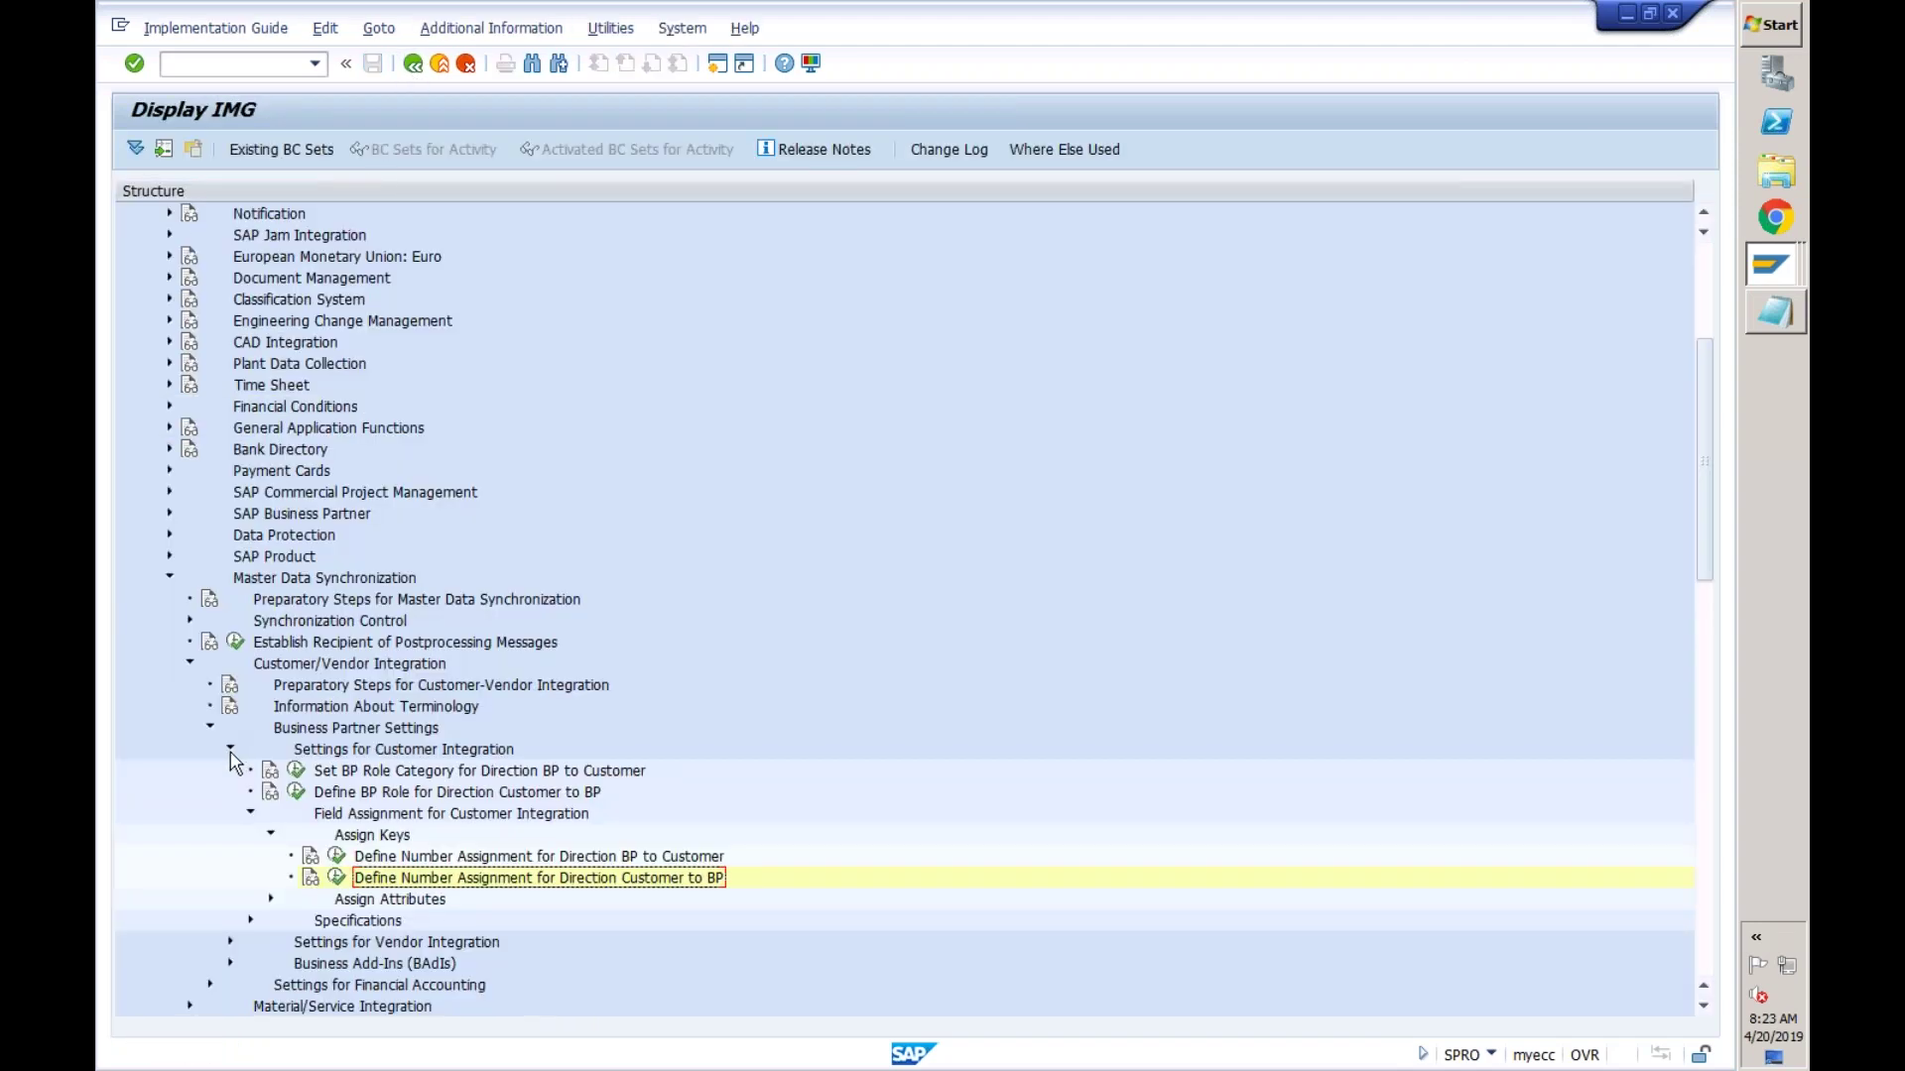
- Collapse Customer Integration settings, expand Synchronization of Mass Data and execute the Synchronization Cockpit
{"action": "left_click", "coordinate": [230, 751]}
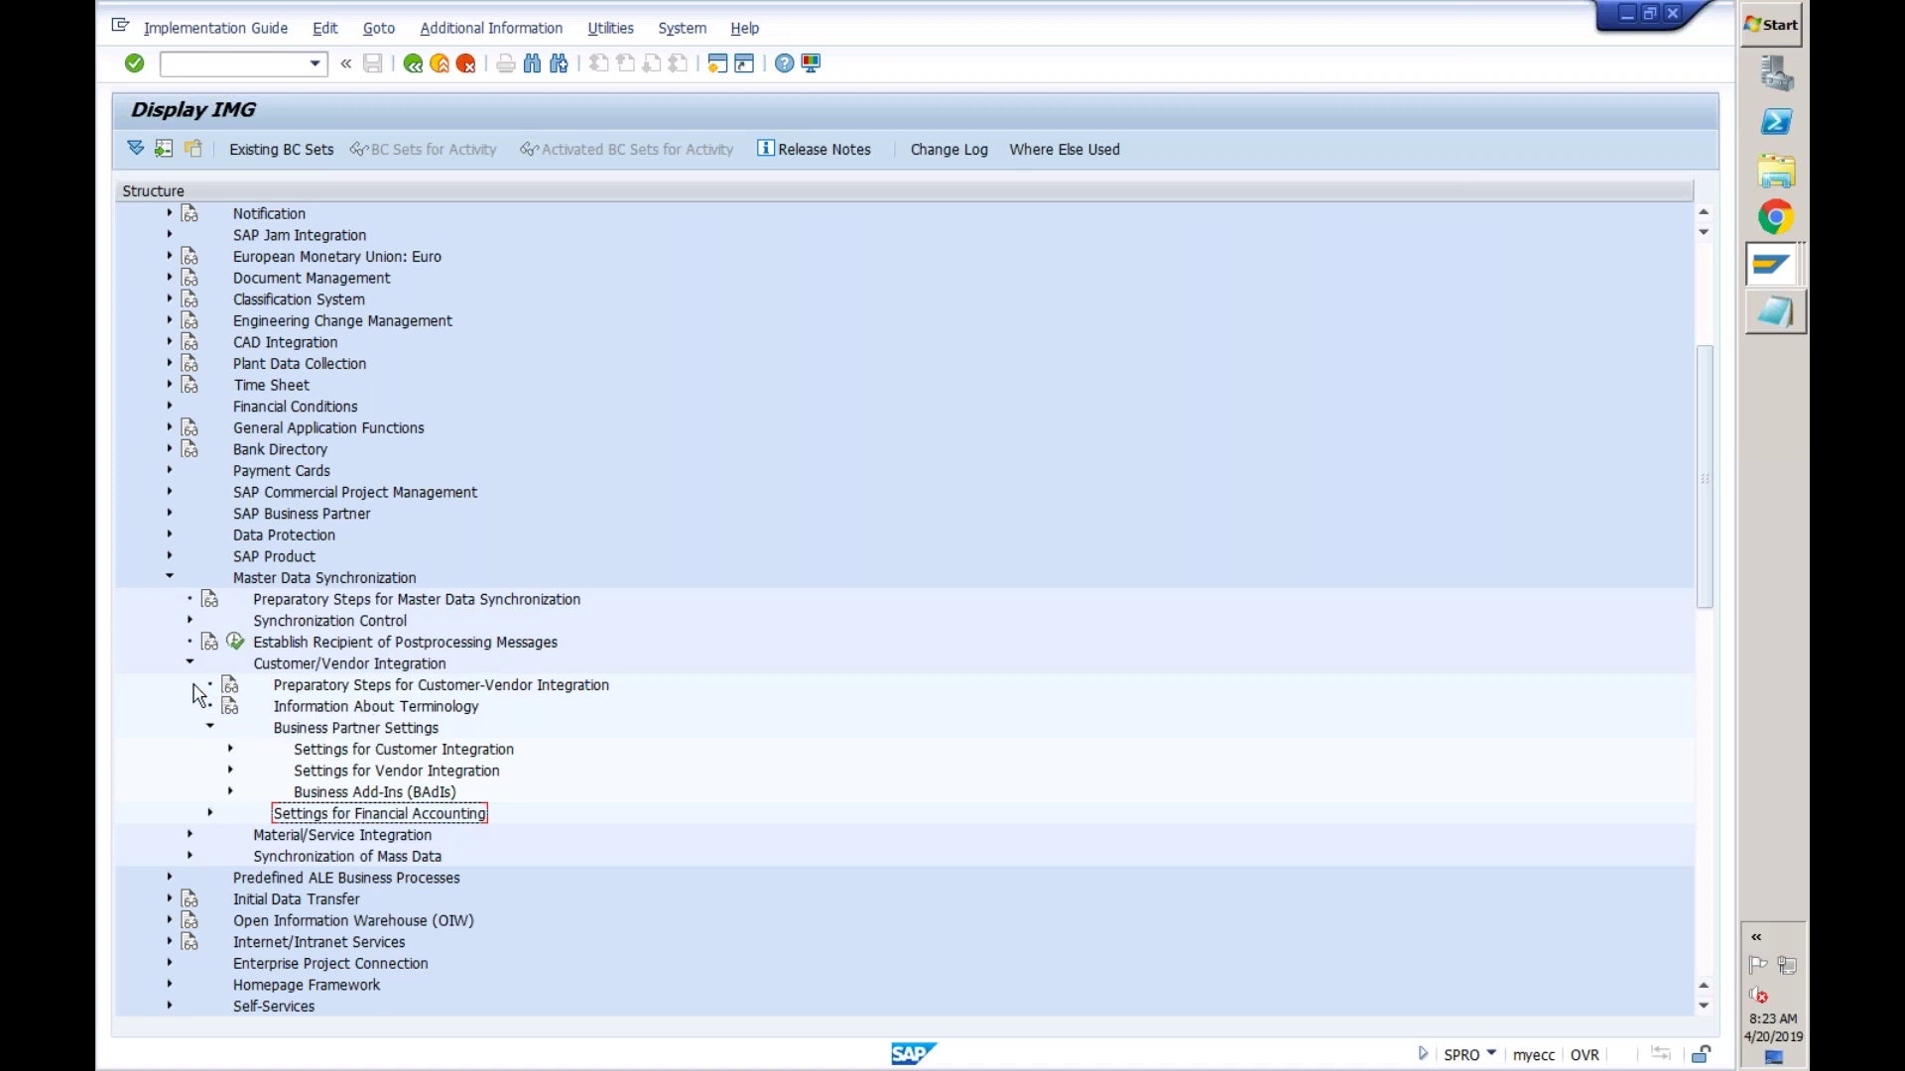
{"action": "left_click", "coordinate": [282, 665]}
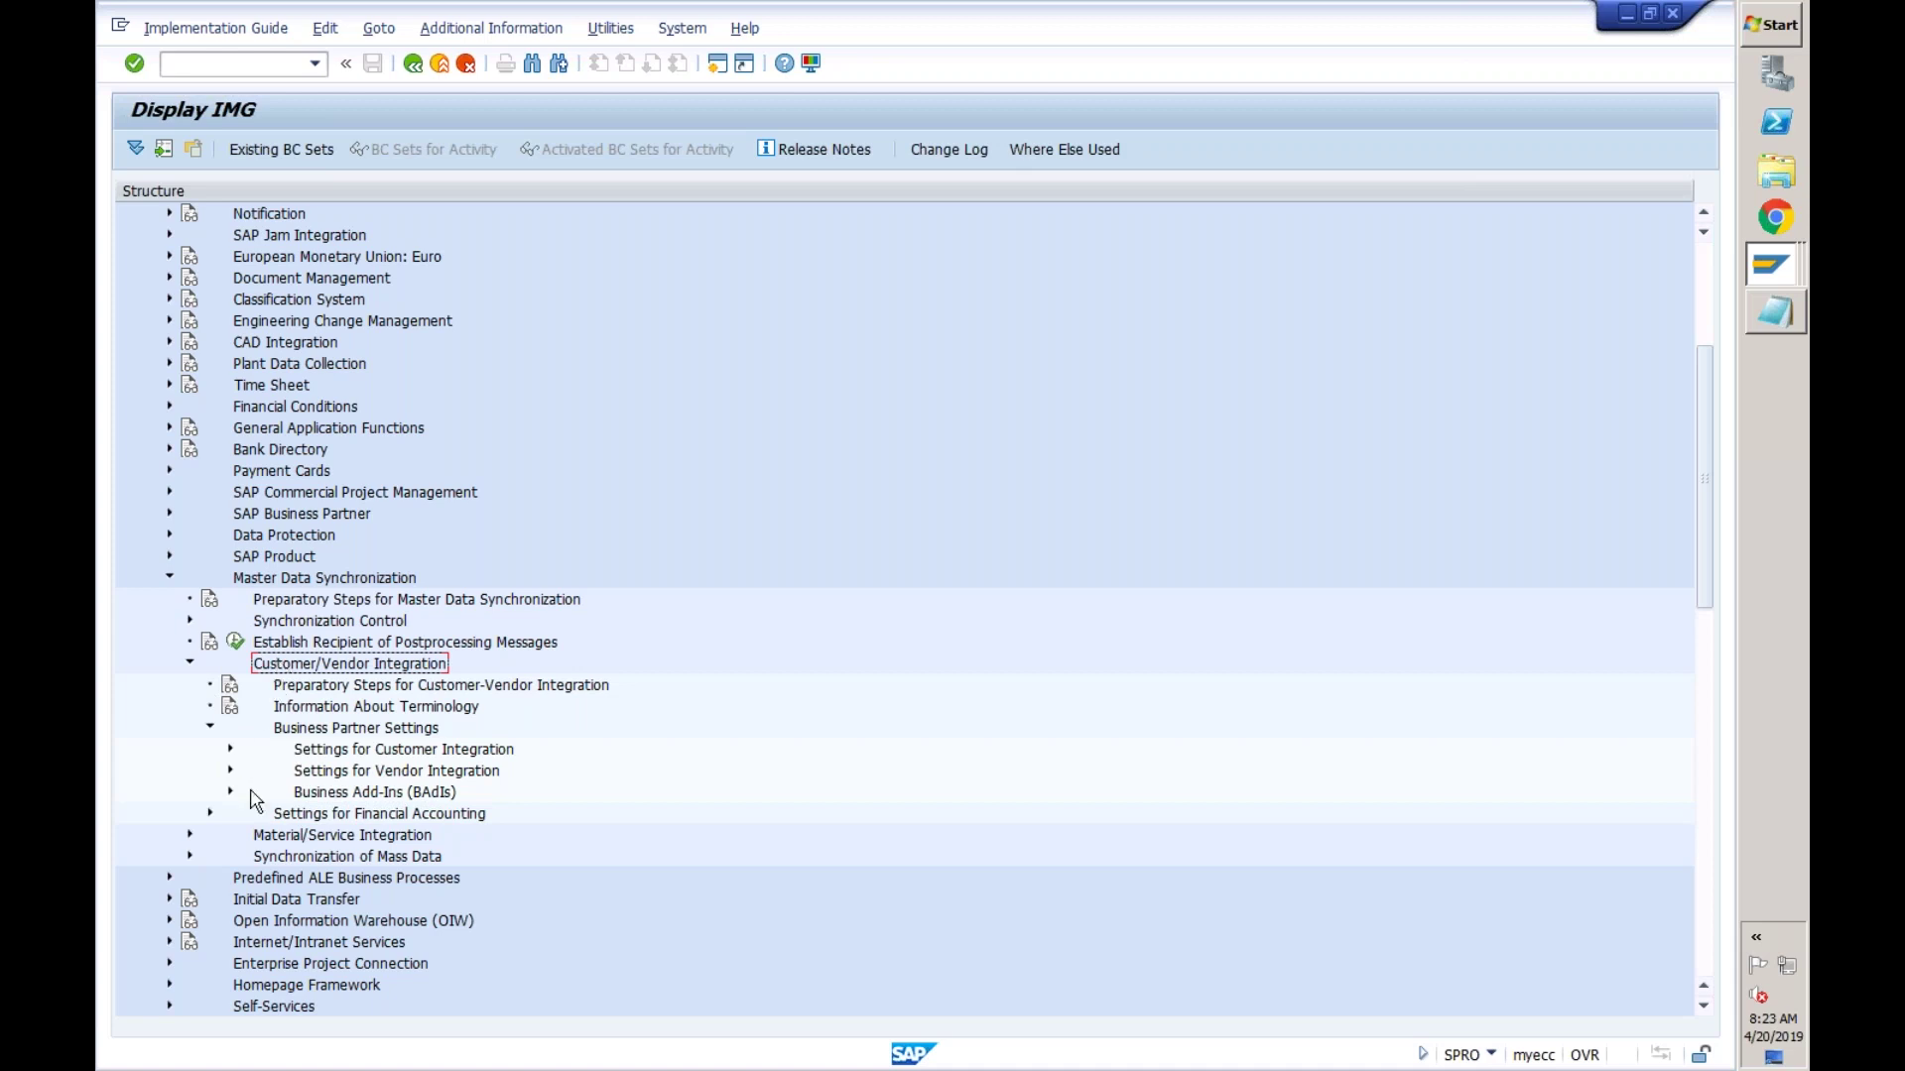
{"action": "left_click", "coordinate": [293, 859]}
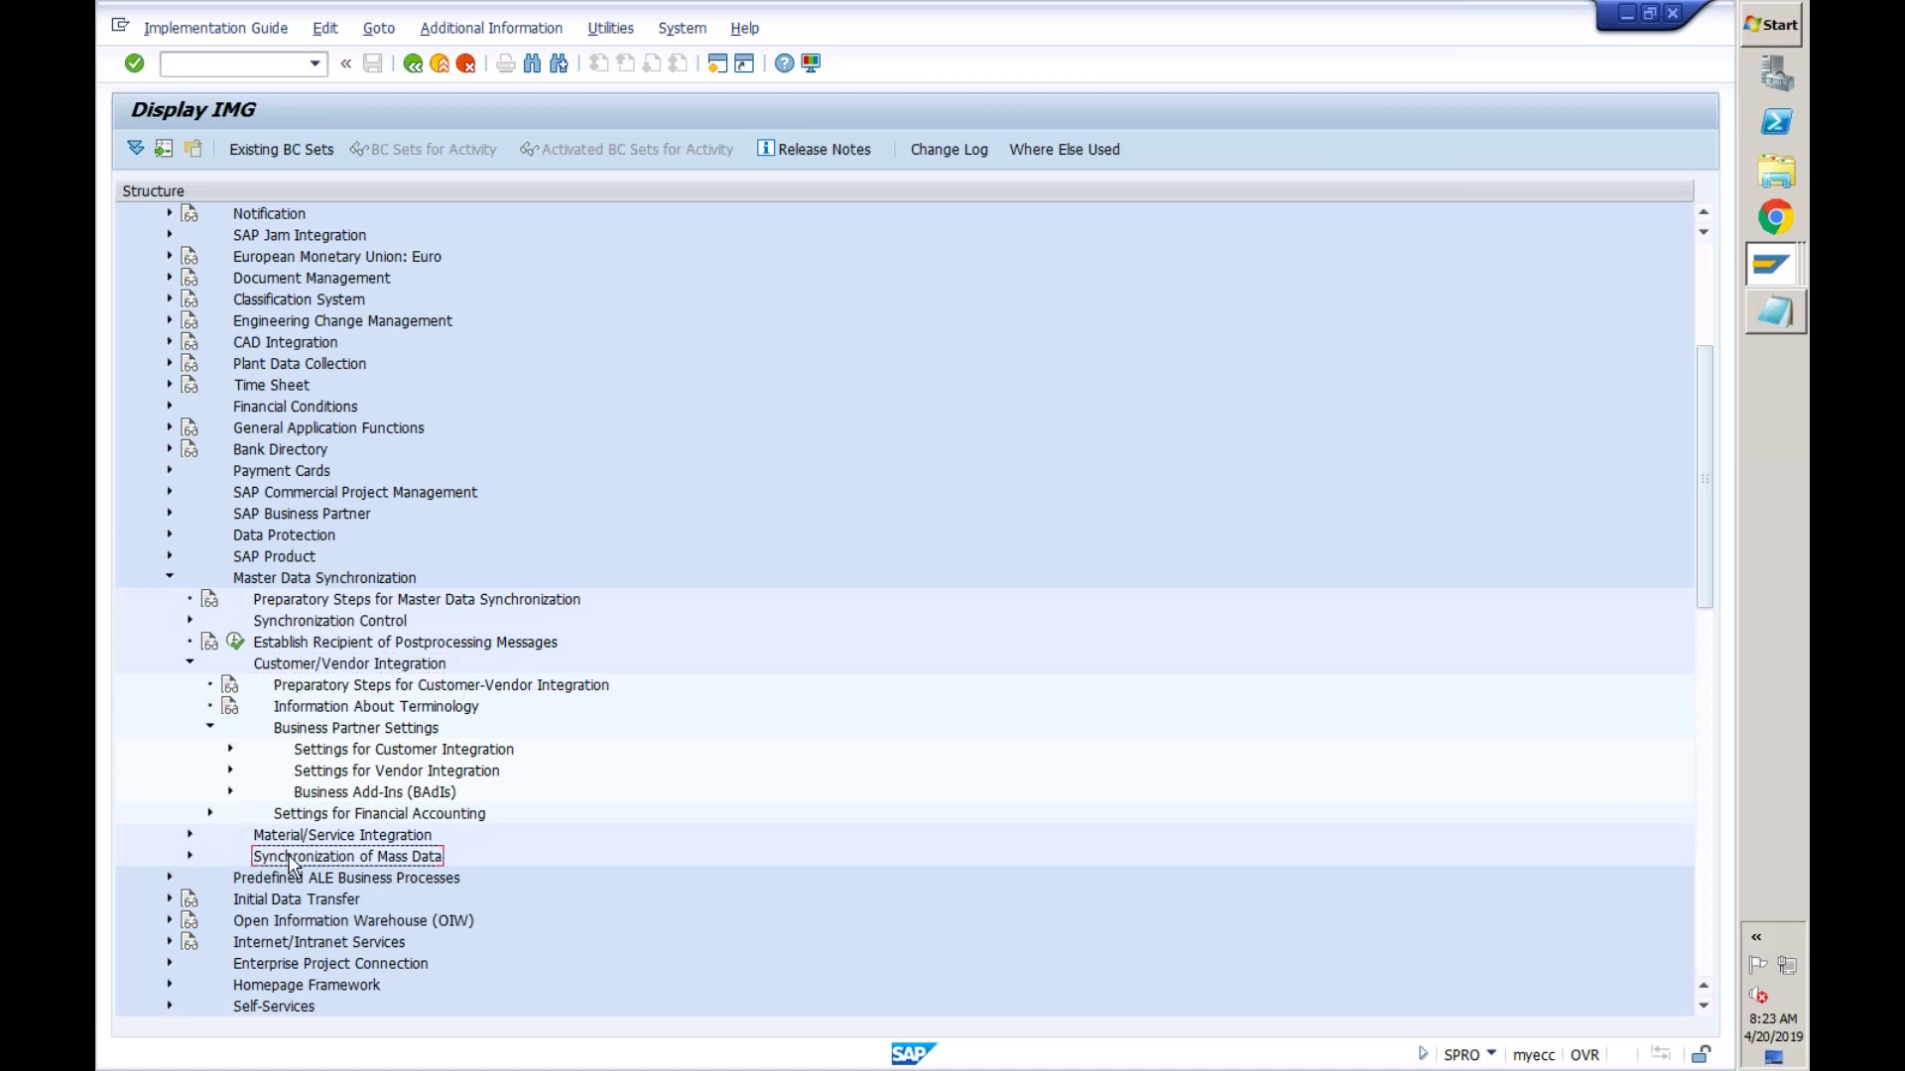
{"action": "left_click", "coordinate": [189, 858]}
{"action": "left_click", "coordinate": [298, 879]}
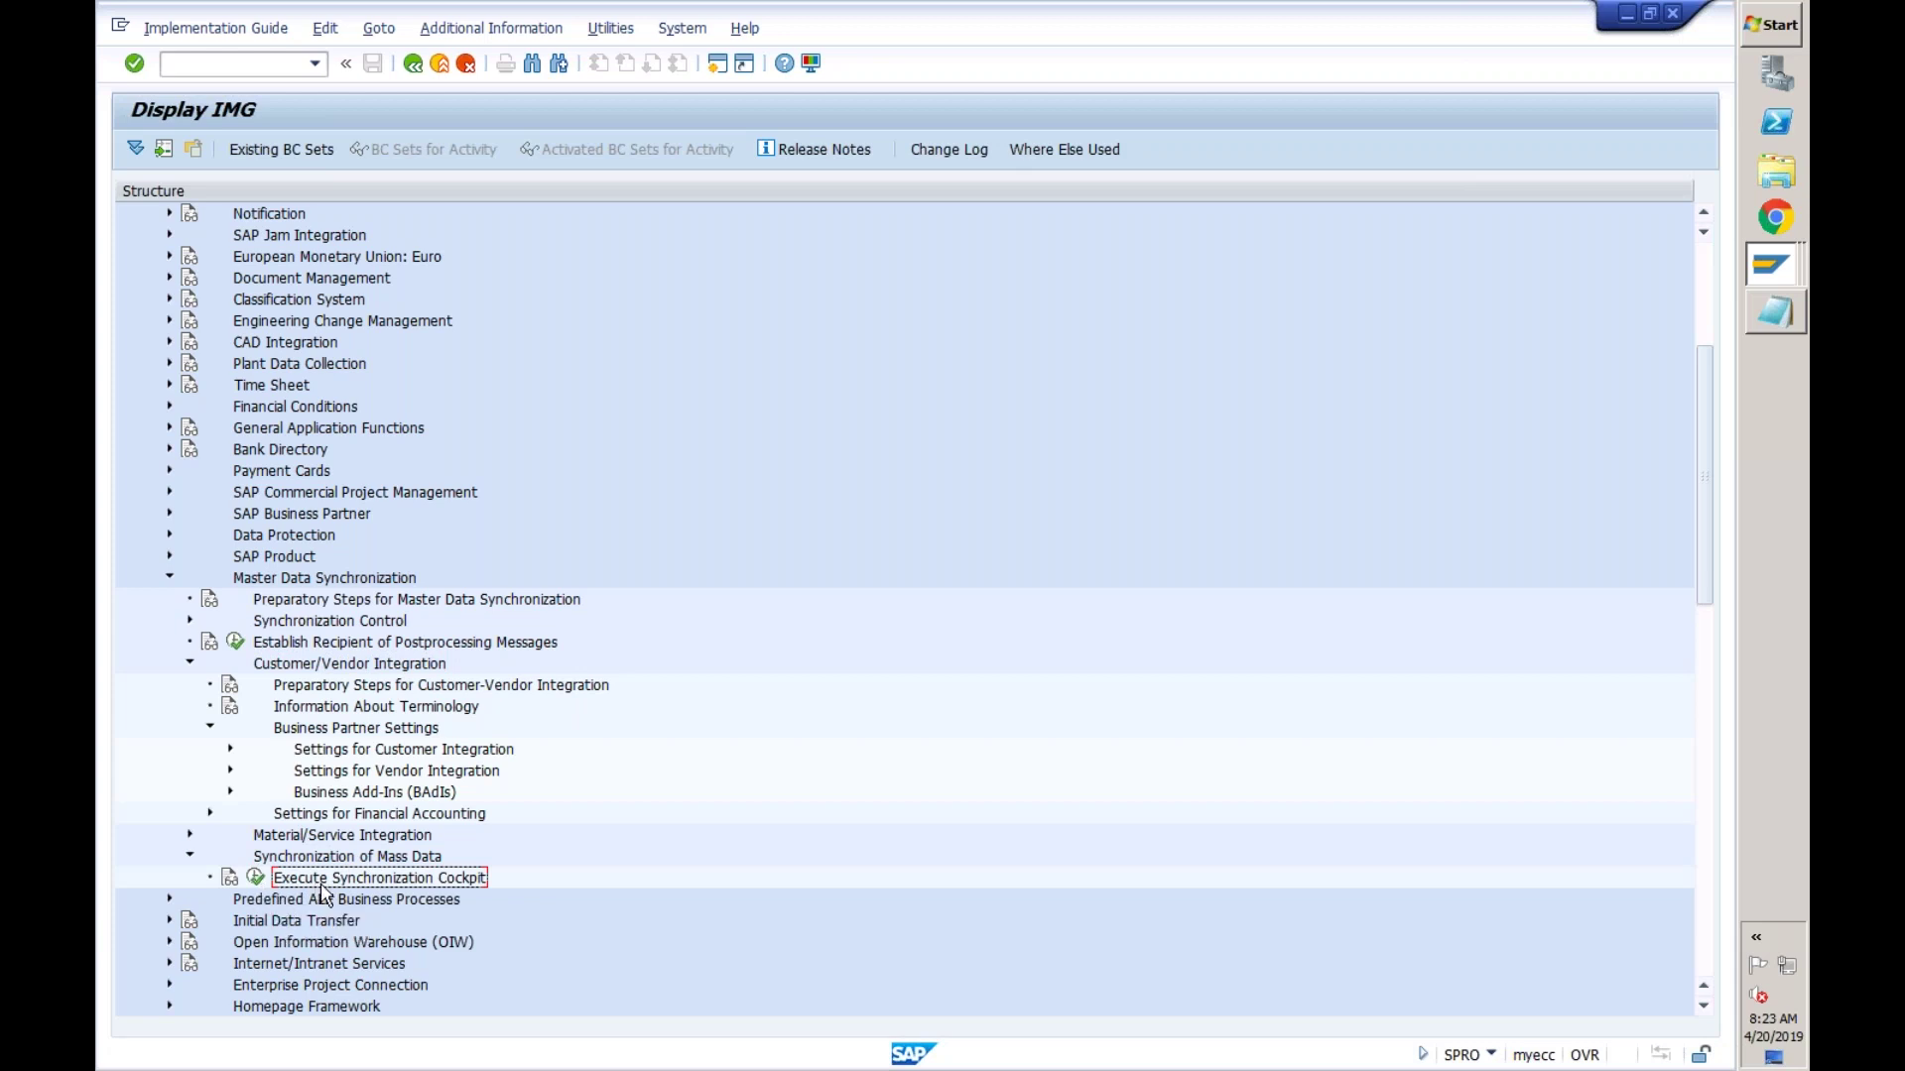
{"action": "left_click", "coordinate": [256, 877]}
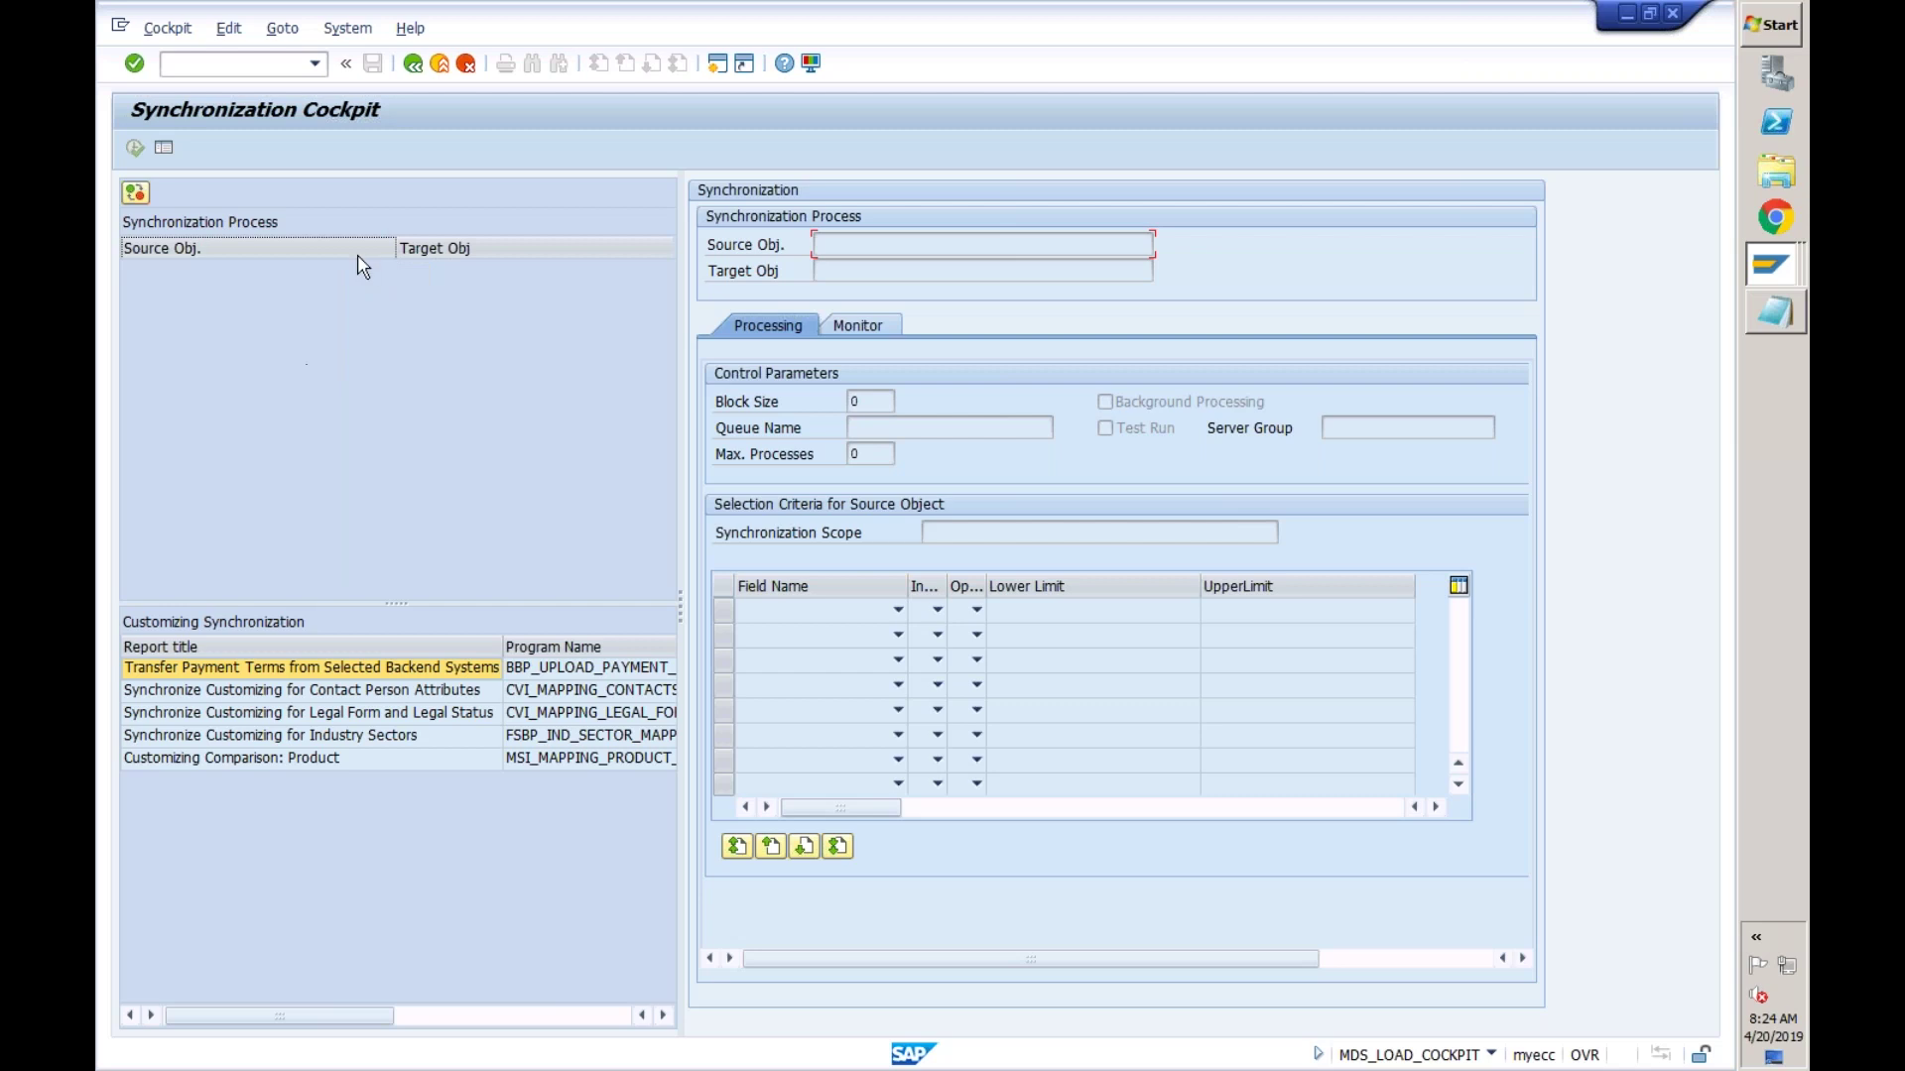
- Go back from the Synchronization Cockpit to the Display IMG tree
{"action": "left_click", "coordinate": [414, 64]}
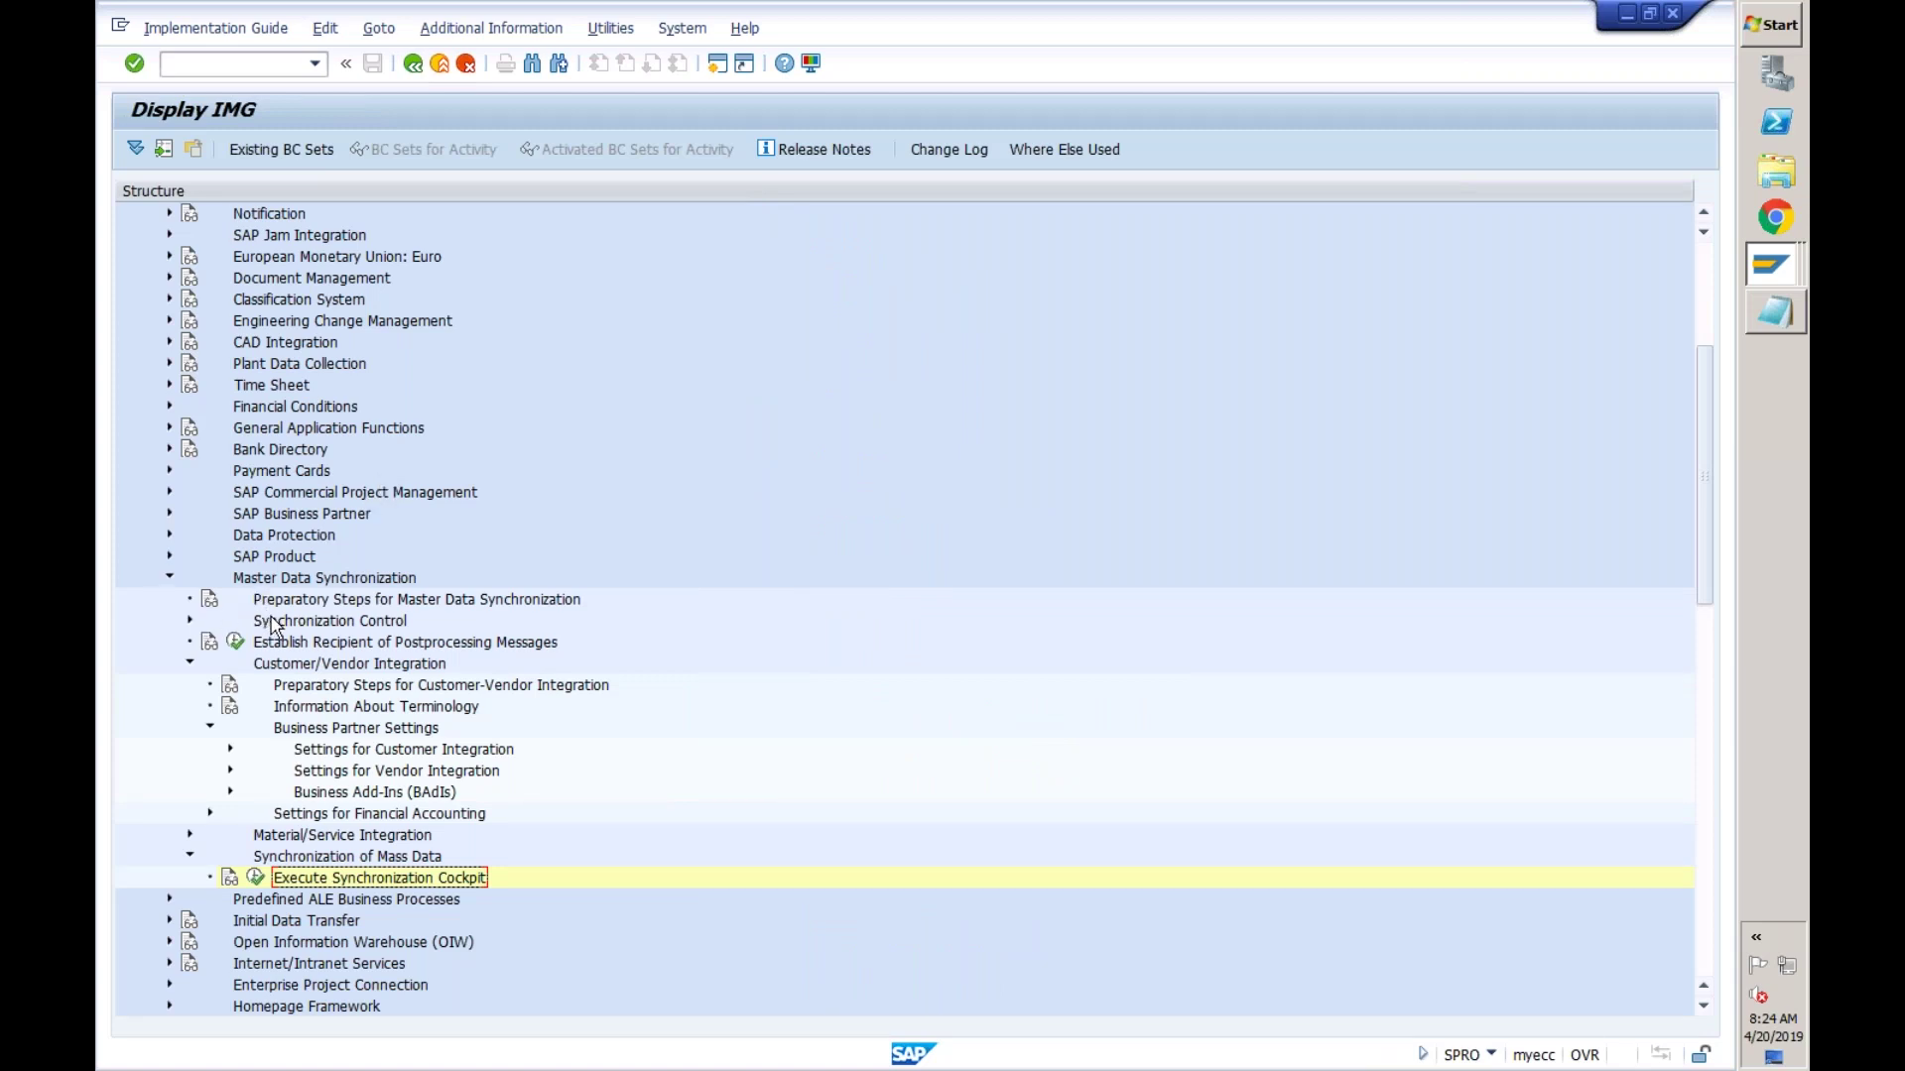
- Expand both Synchronization Control nodes and execute Activate Synchronization Options
{"action": "left_click", "coordinate": [190, 620]}
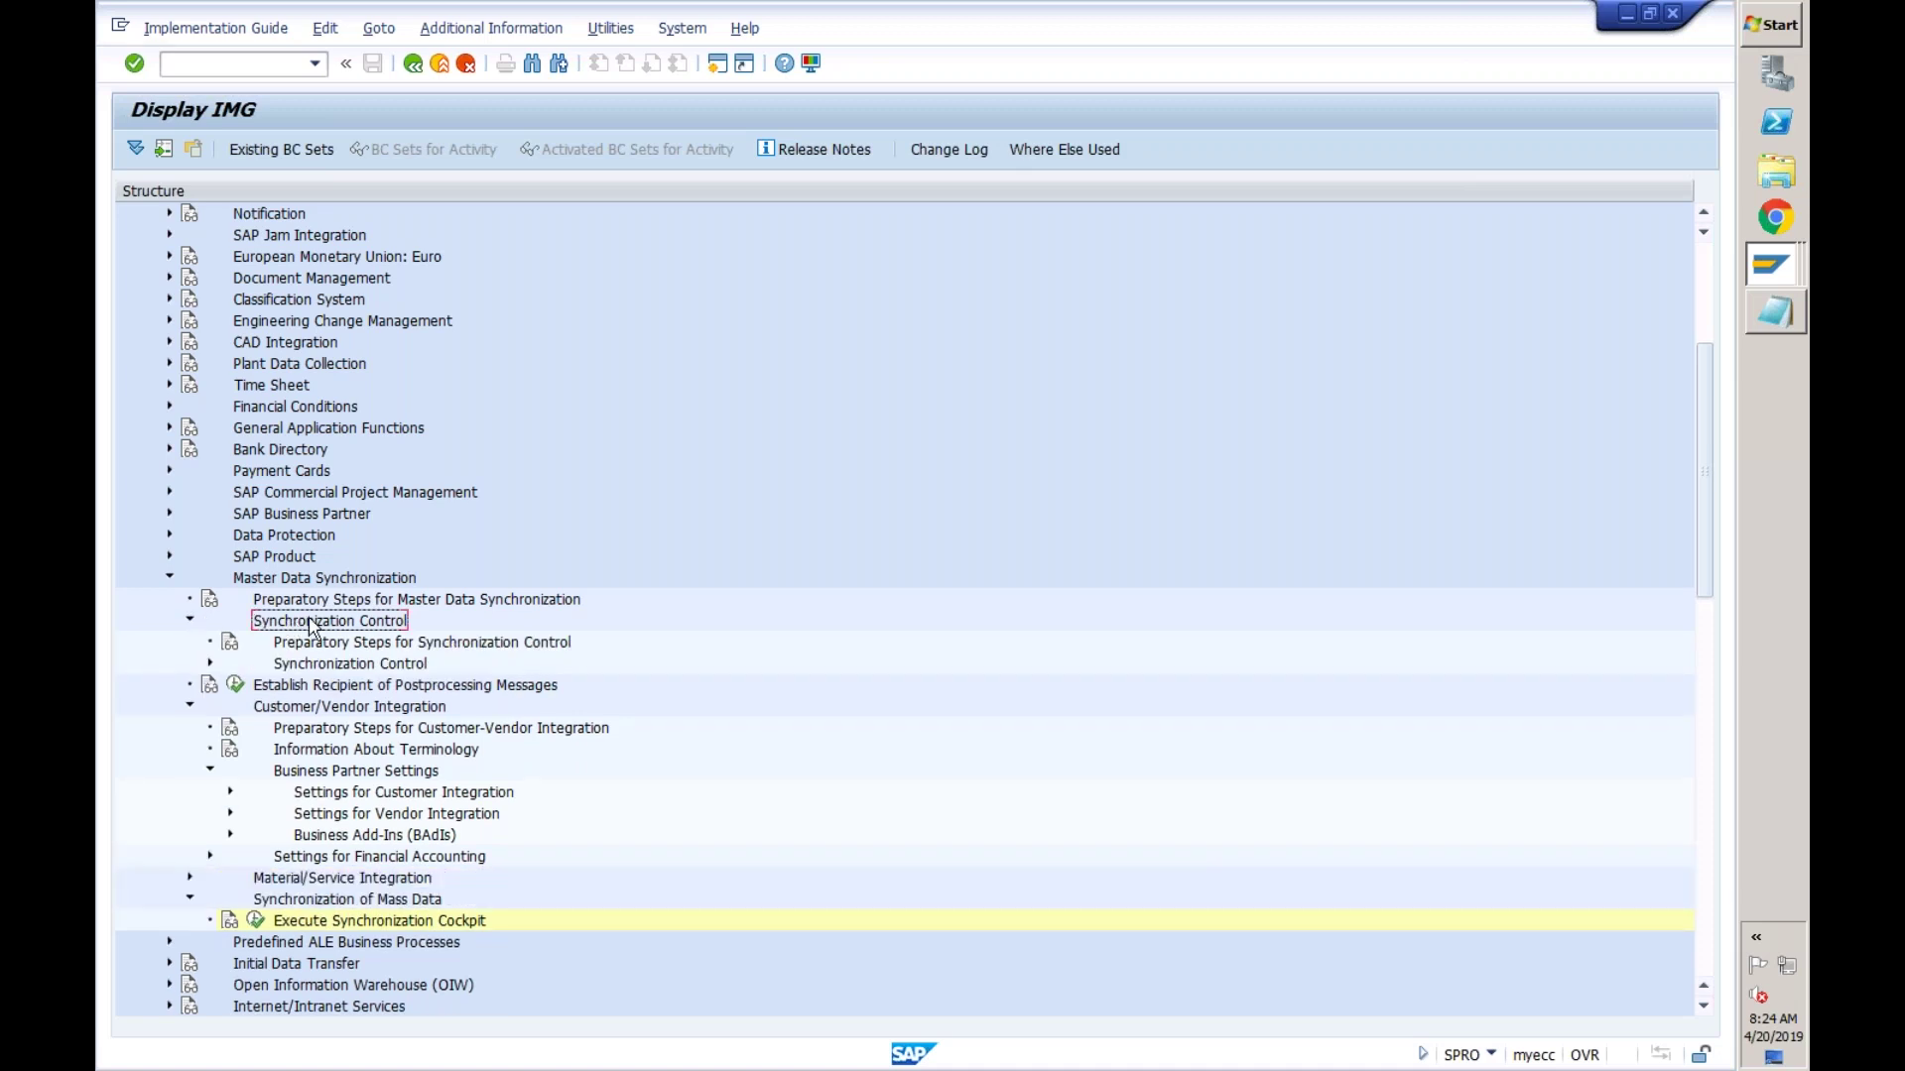
{"action": "left_click", "coordinate": [211, 663]}
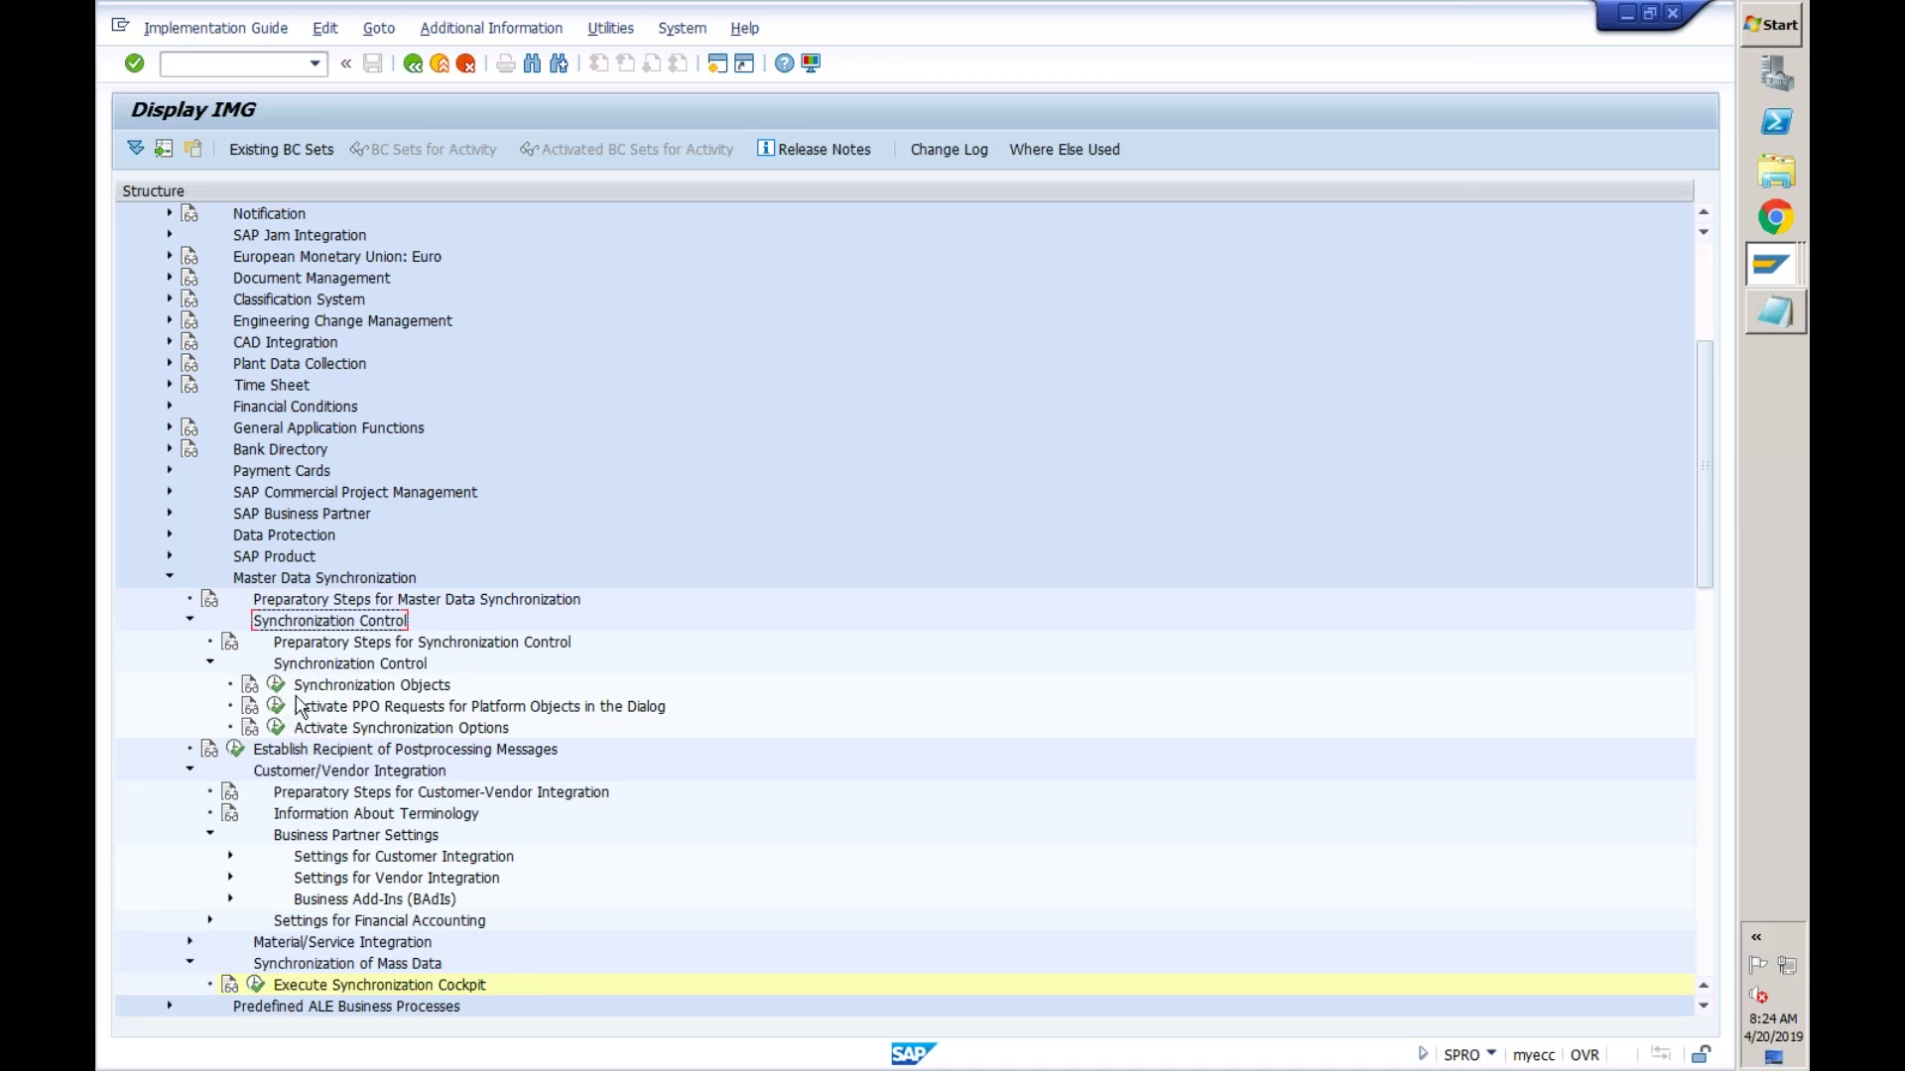
{"action": "left_click", "coordinate": [355, 708]}
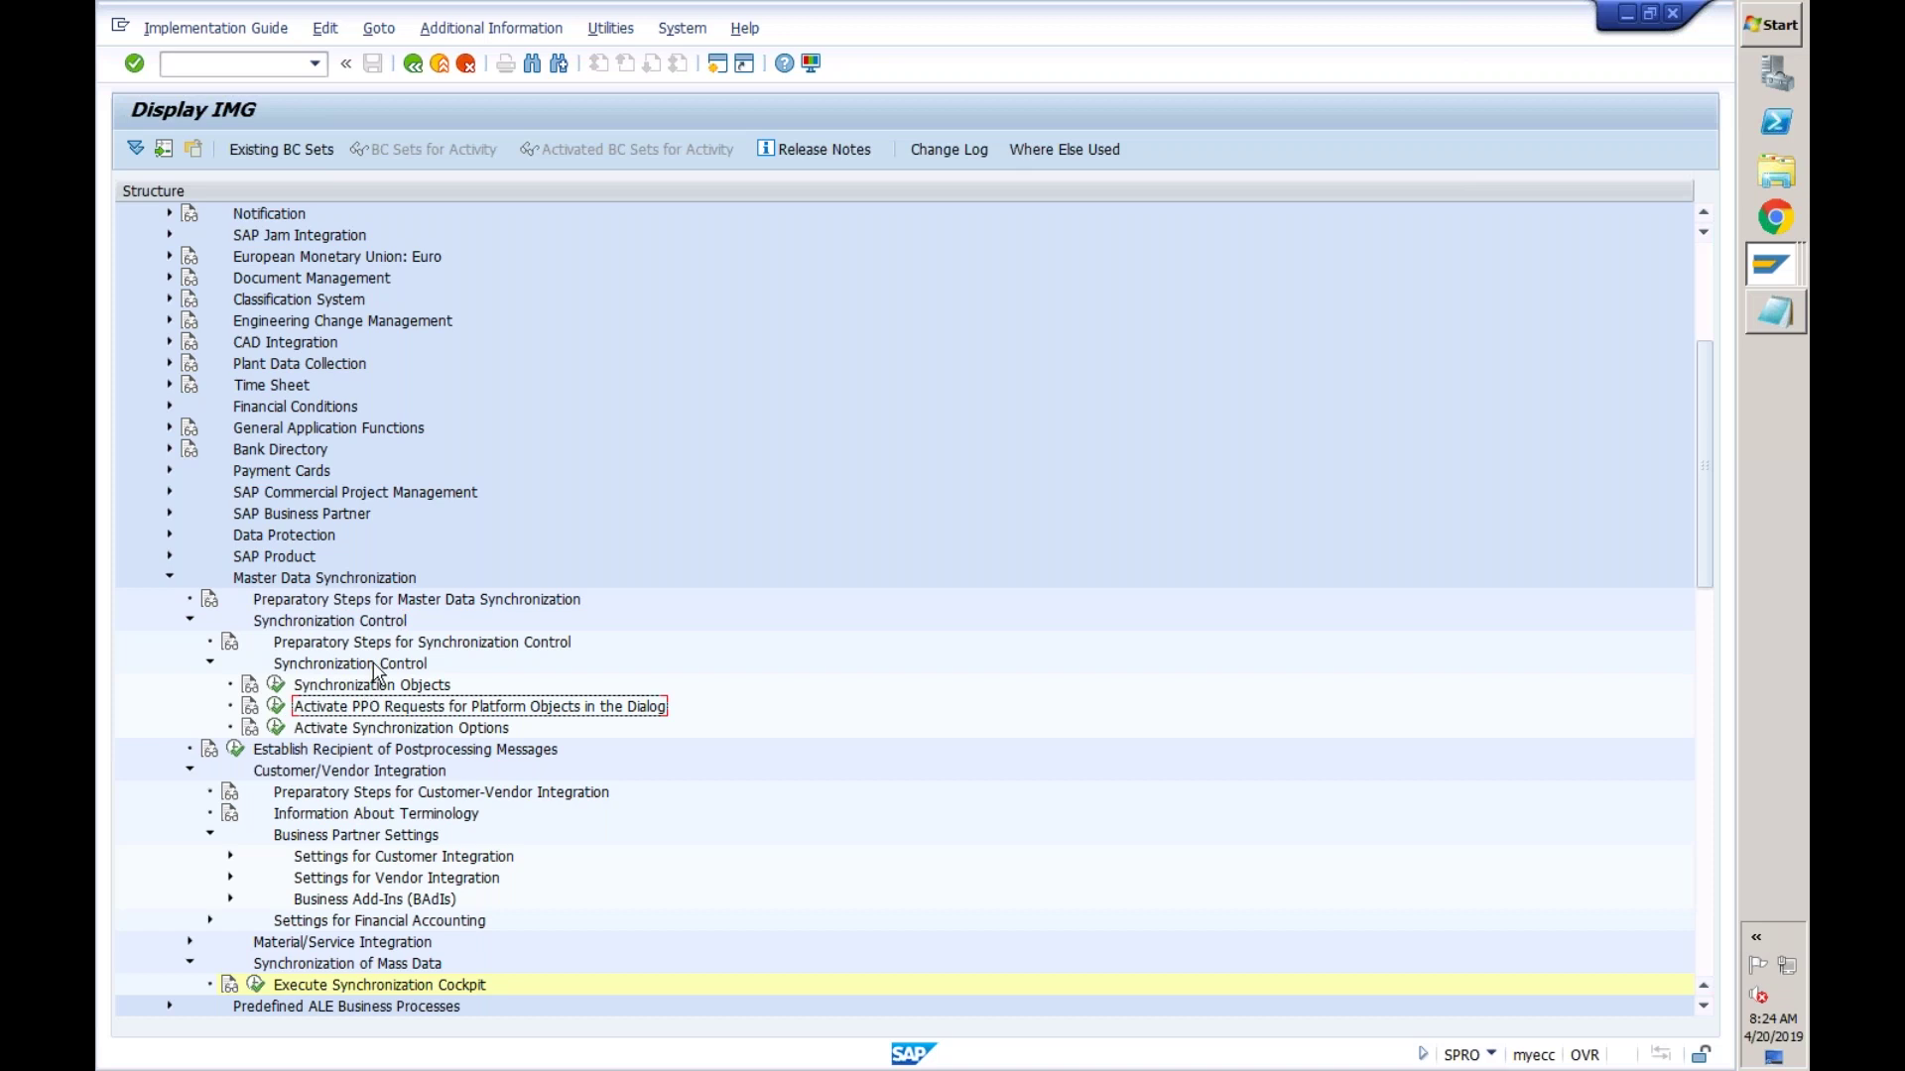
{"action": "left_click", "coordinate": [277, 729]}
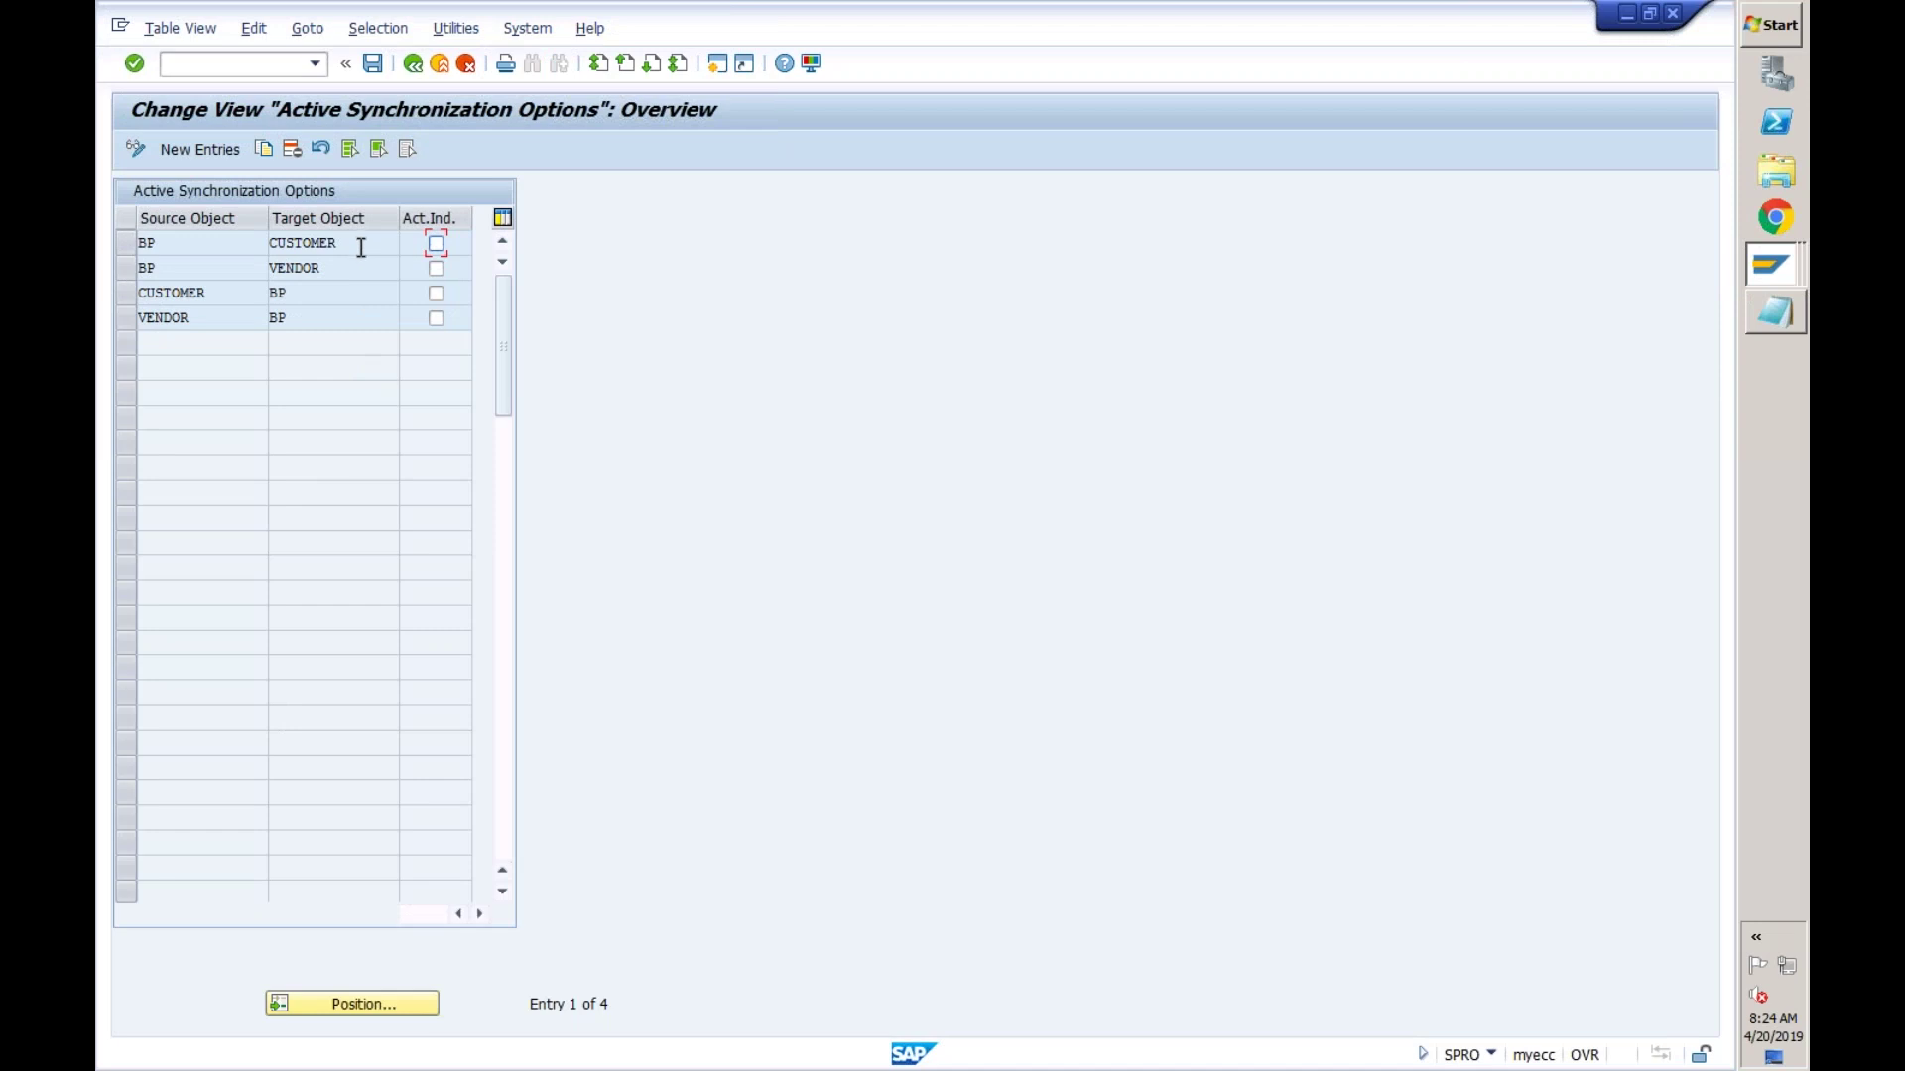
- Enter BP as target for the CUSTOMER row and activate CUSTOMER→BP and VENDOR→BP options
{"action": "left_click", "coordinate": [361, 247]}
{"action": "left_click", "coordinate": [343, 268]}
{"action": "key", "text": "Up"}
{"action": "key", "text": "Down"}
{"action": "left_click", "coordinate": [213, 294]}
{"action": "key", "text": "Tab"}
{"action": "type", "text": "BP"}
{"action": "left_click", "coordinate": [314, 326]}
{"action": "left_click", "coordinate": [436, 319]}
- Save the activated synchronization options under the customizing request and return to the IMG
{"action": "left_click", "coordinate": [373, 63]}
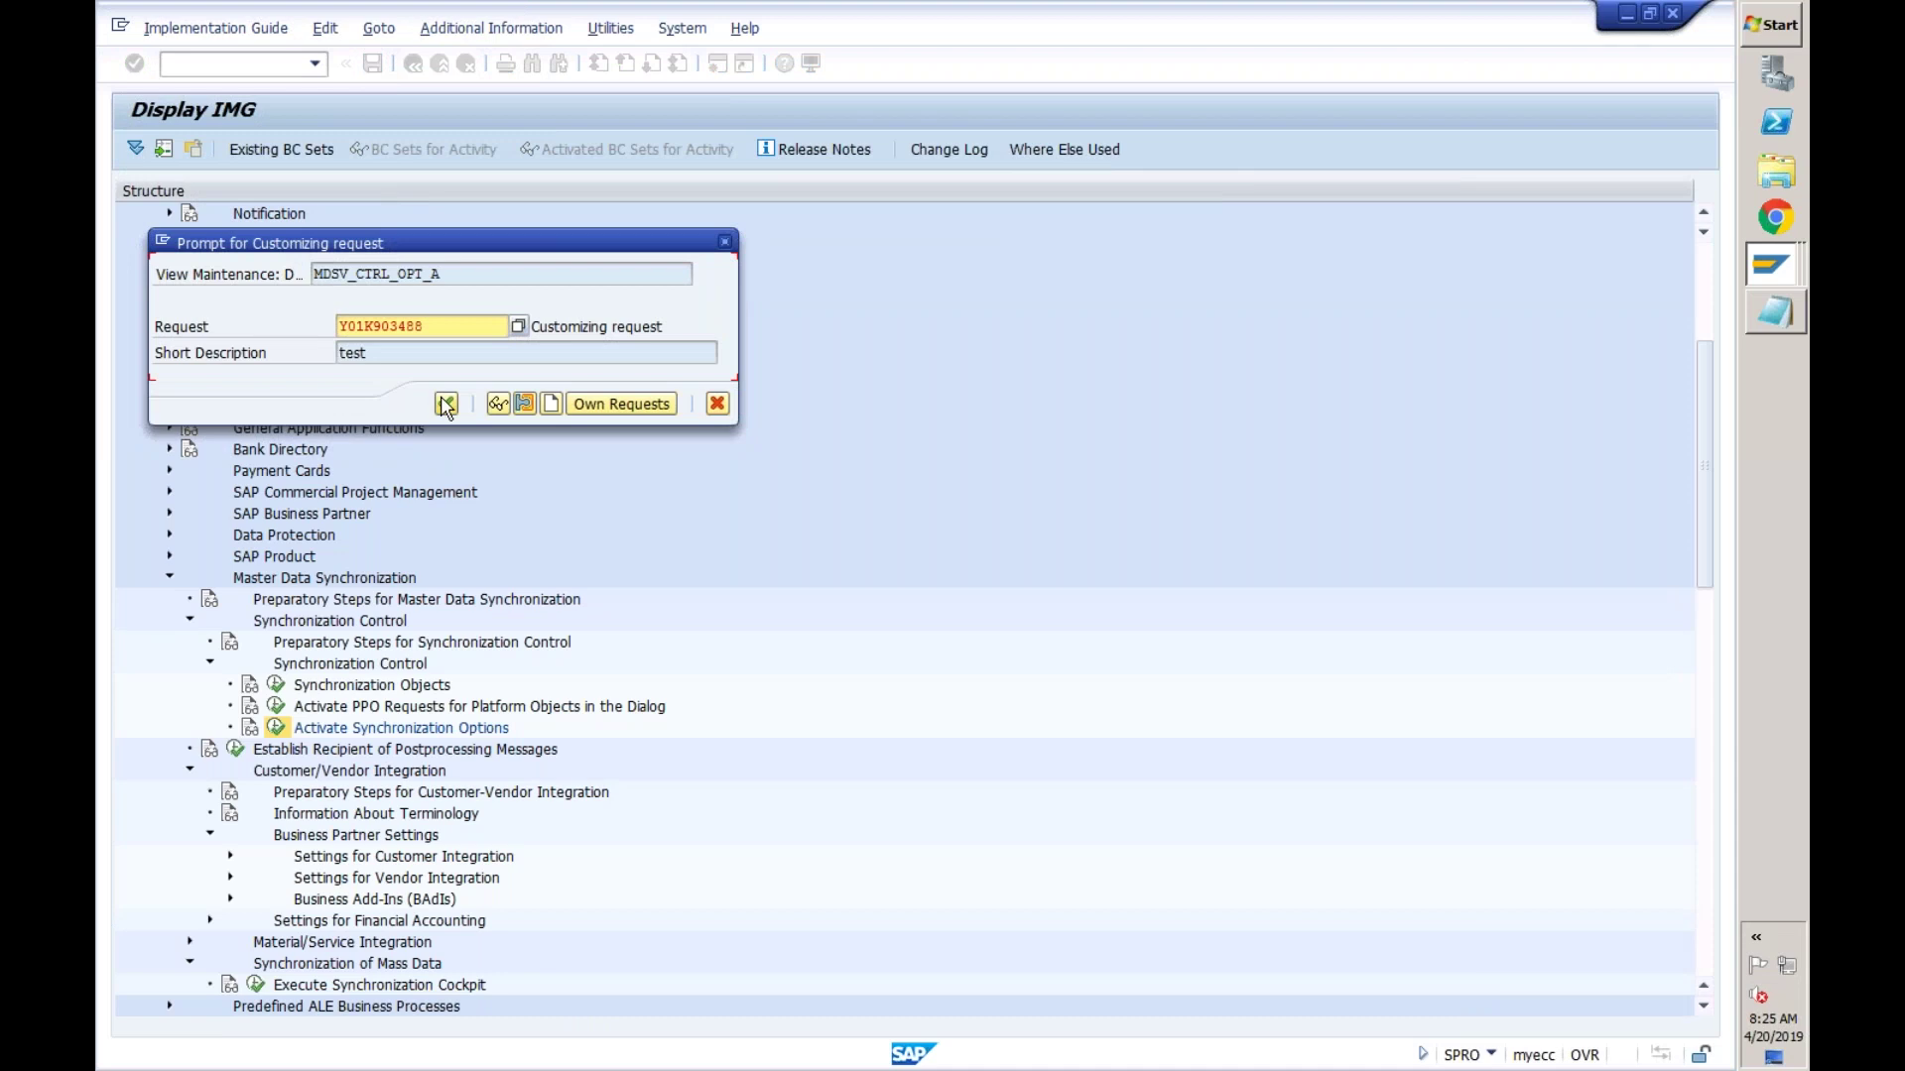
{"action": "left_click", "coordinate": [446, 404]}
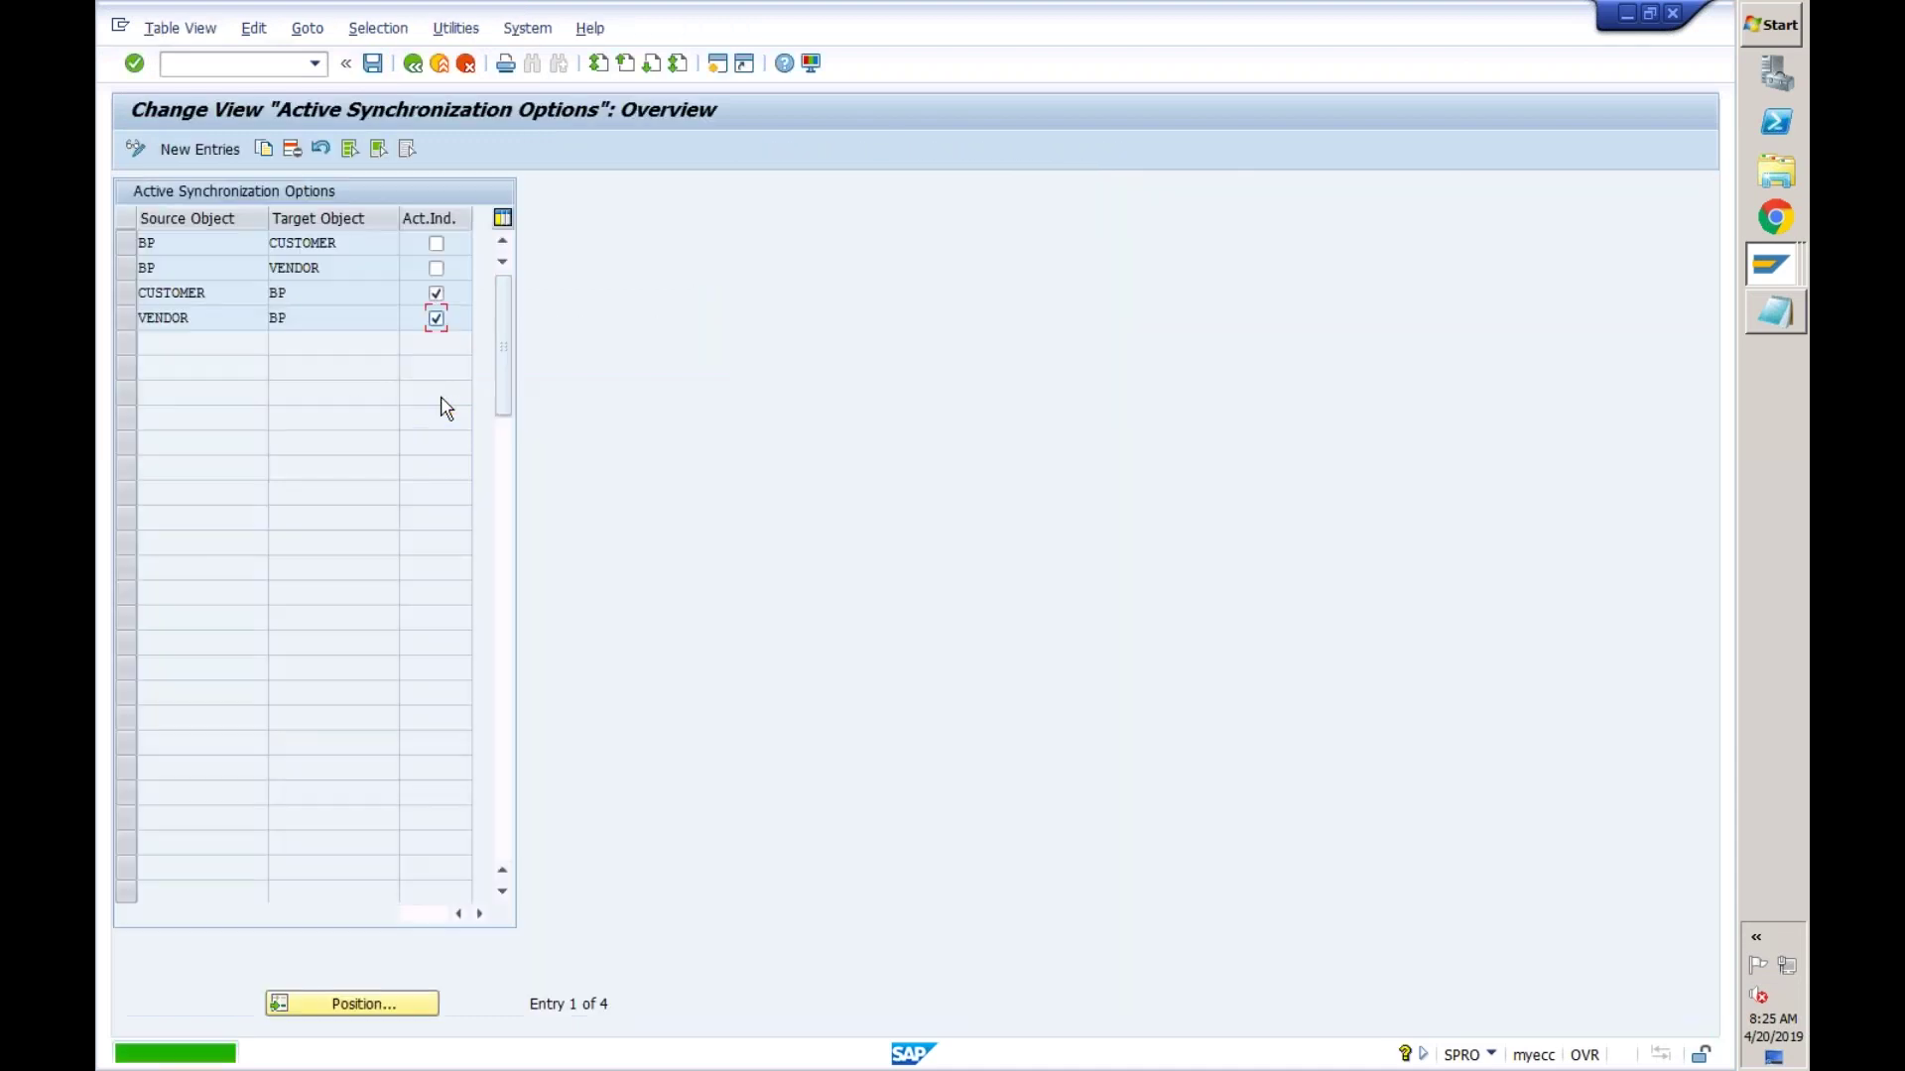
{"action": "left_click", "coordinate": [415, 65]}
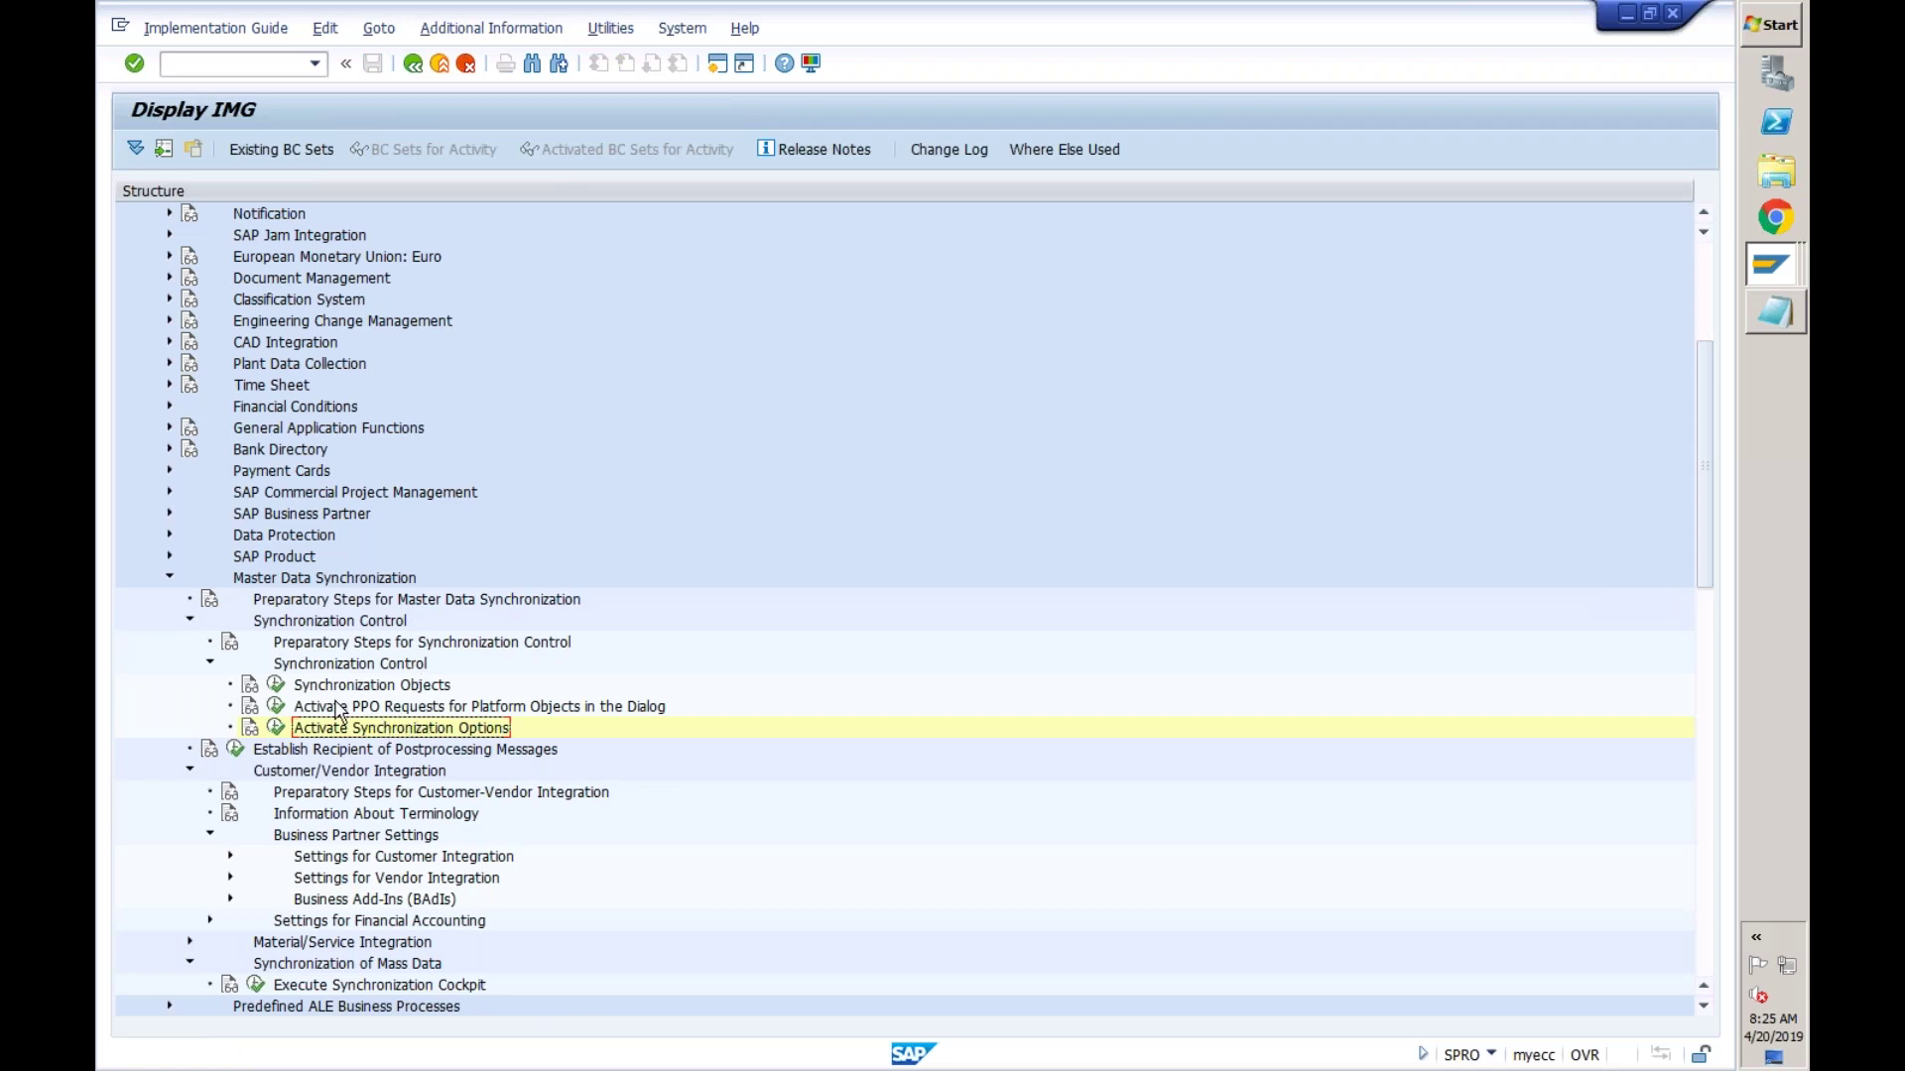
- Run the Define BP Role for Direction Customer to BP activity under Settings for Customer Integration
{"action": "left_click", "coordinate": [308, 859]}
{"action": "left_click", "coordinate": [230, 858]}
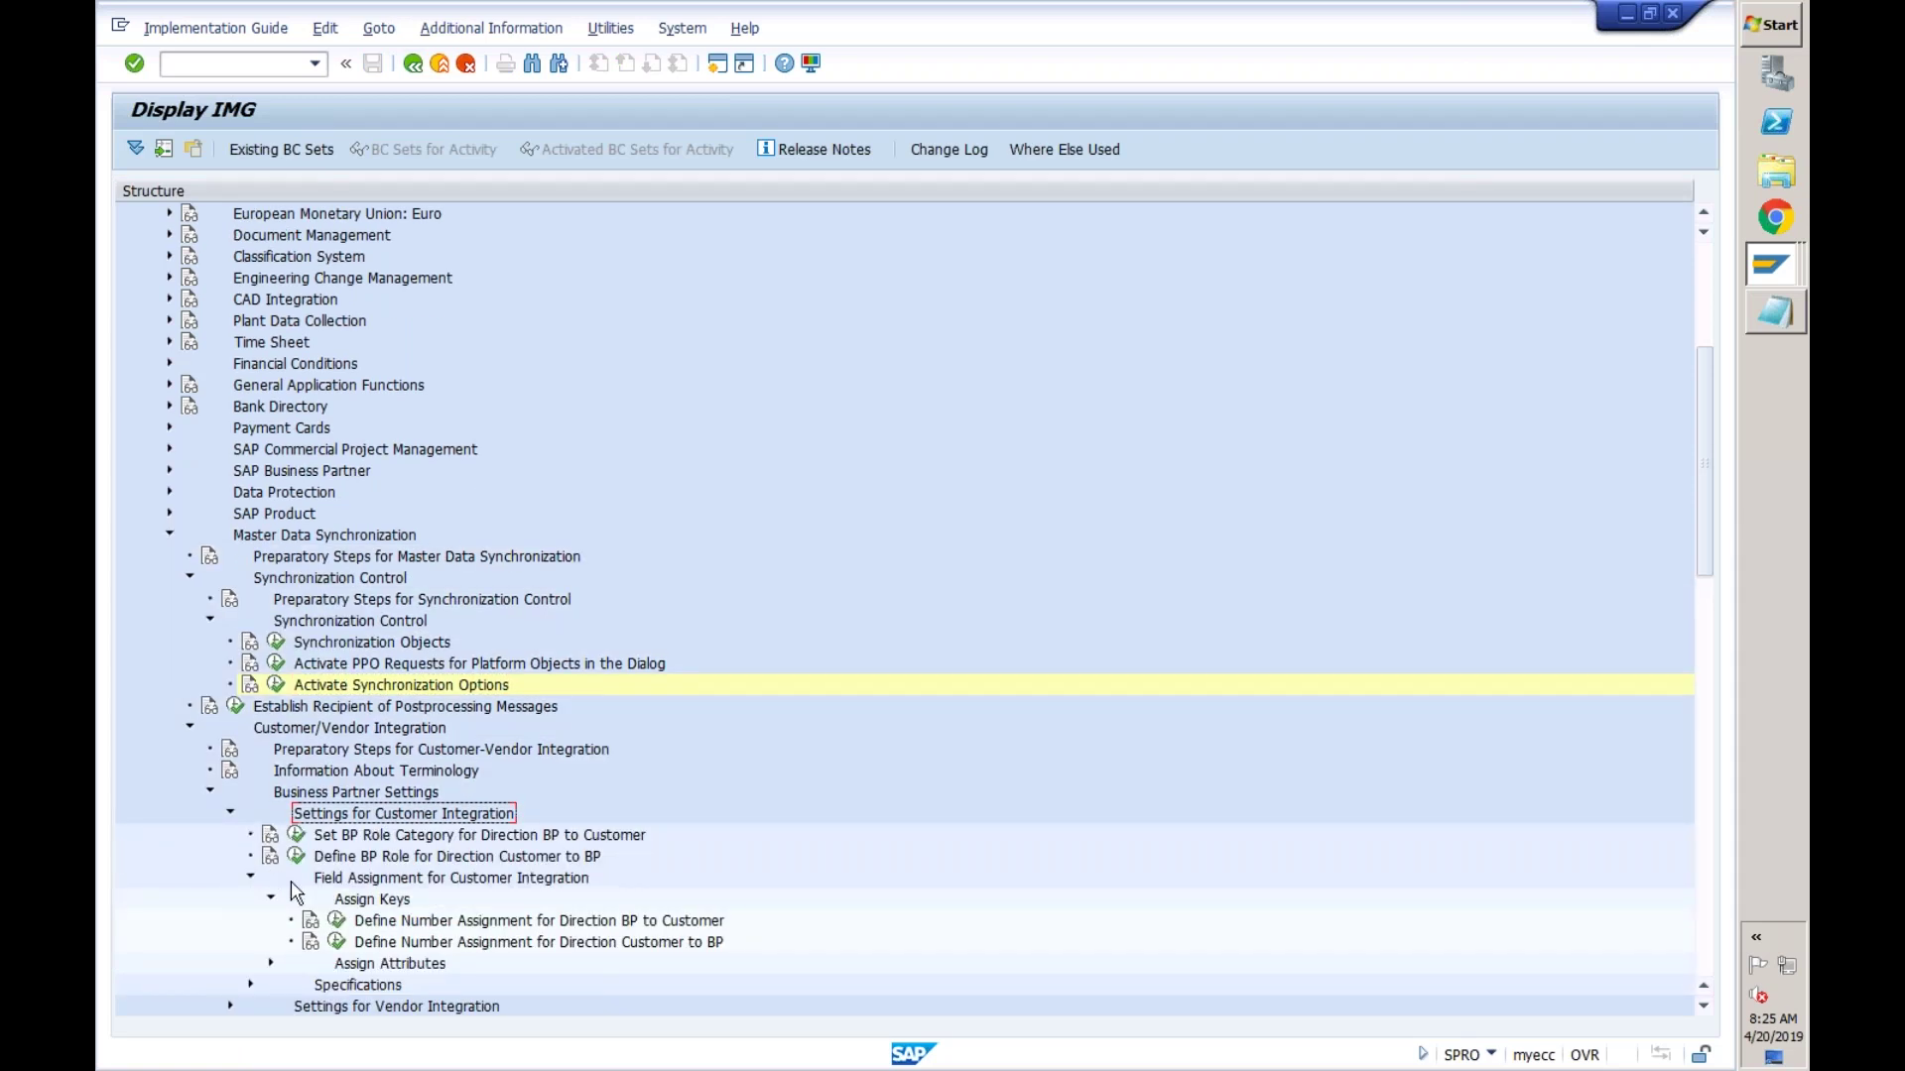
{"action": "left_click", "coordinate": [365, 860]}
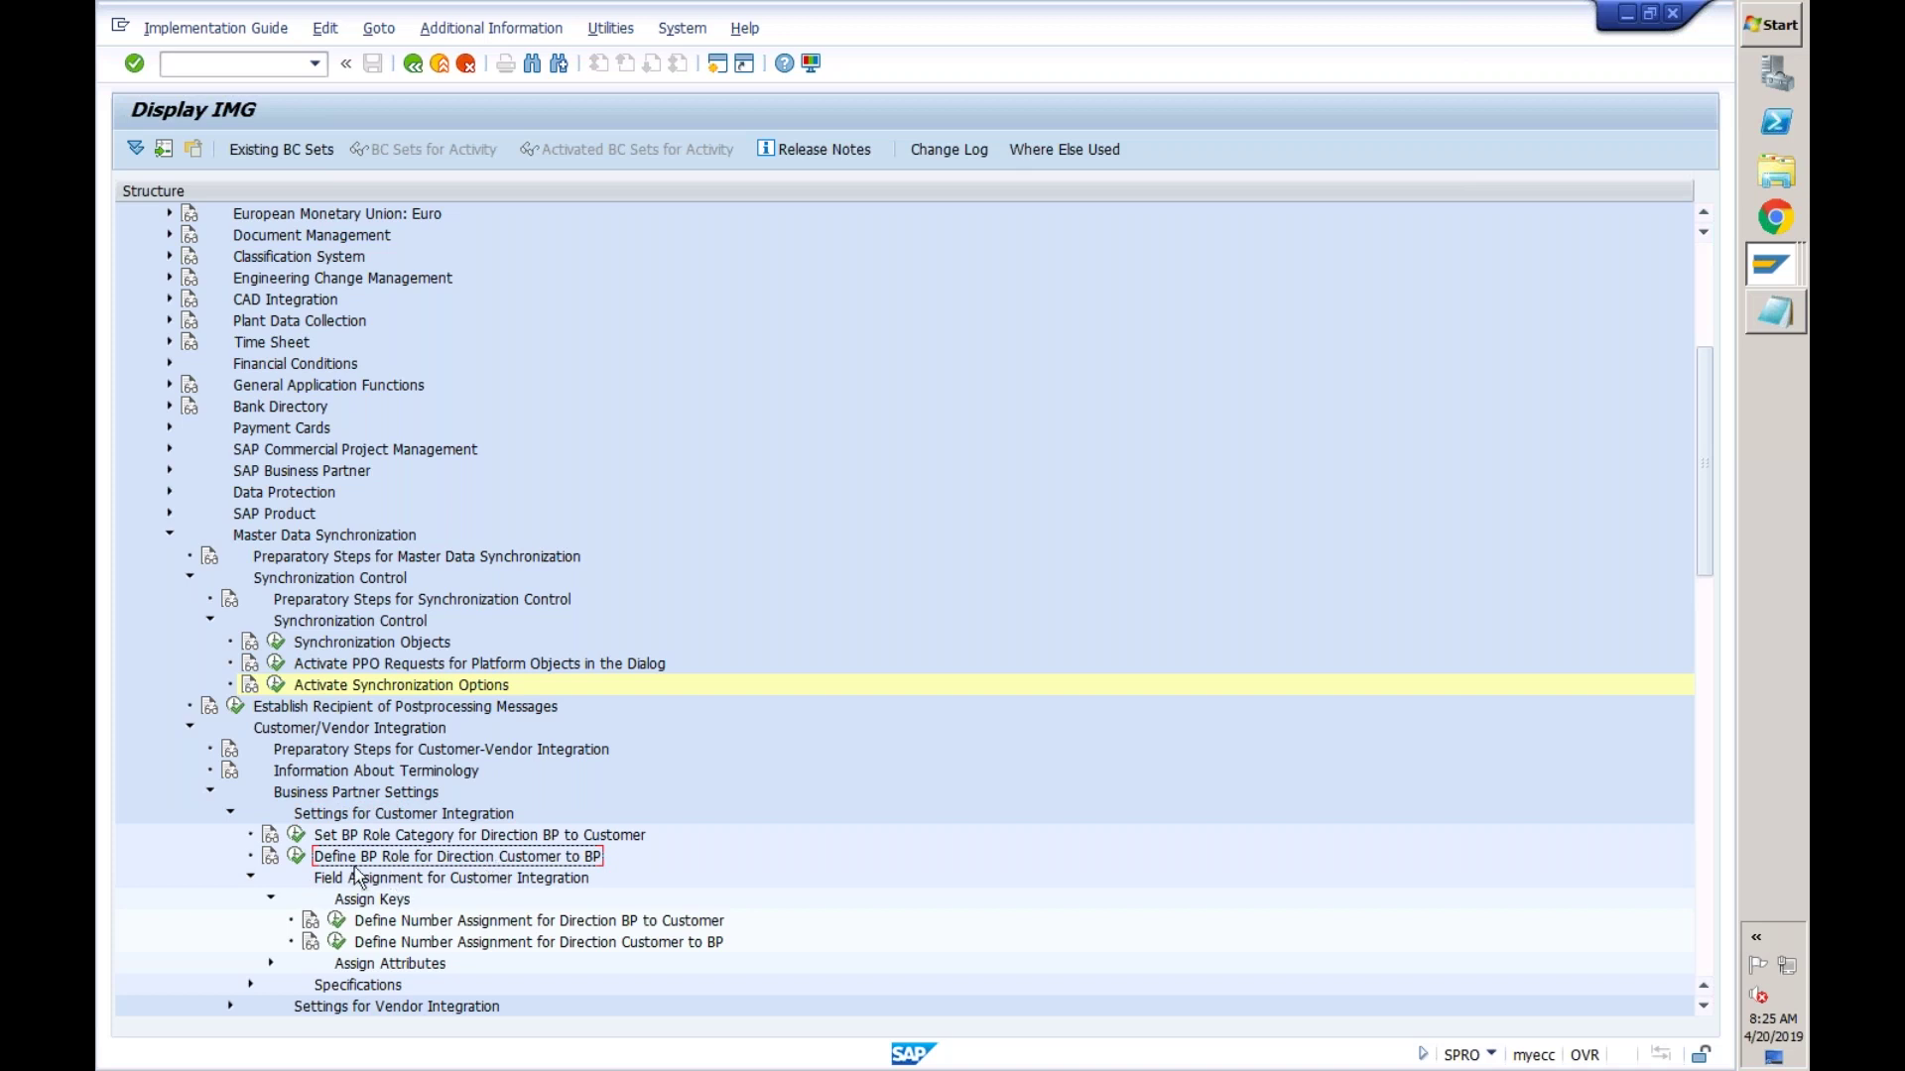
{"action": "left_click", "coordinate": [333, 820]}
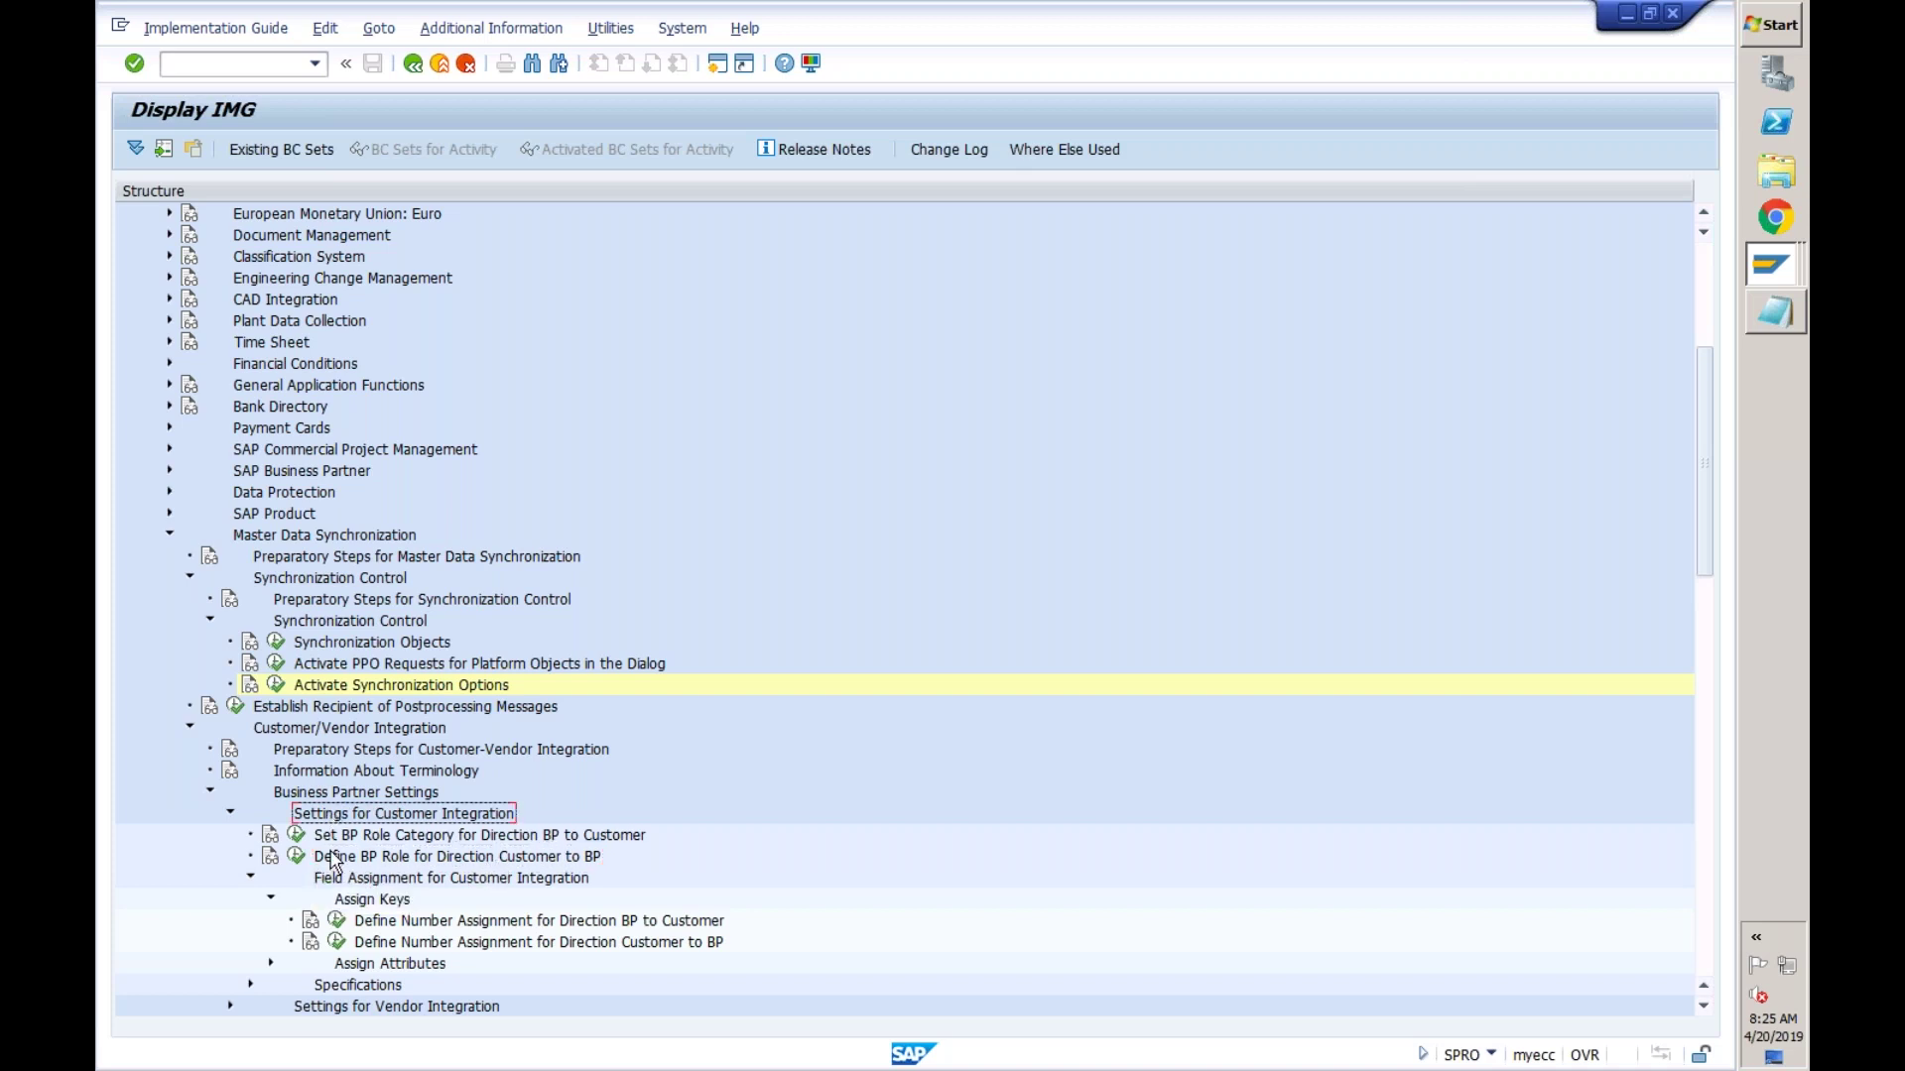
{"action": "left_click", "coordinate": [339, 860]}
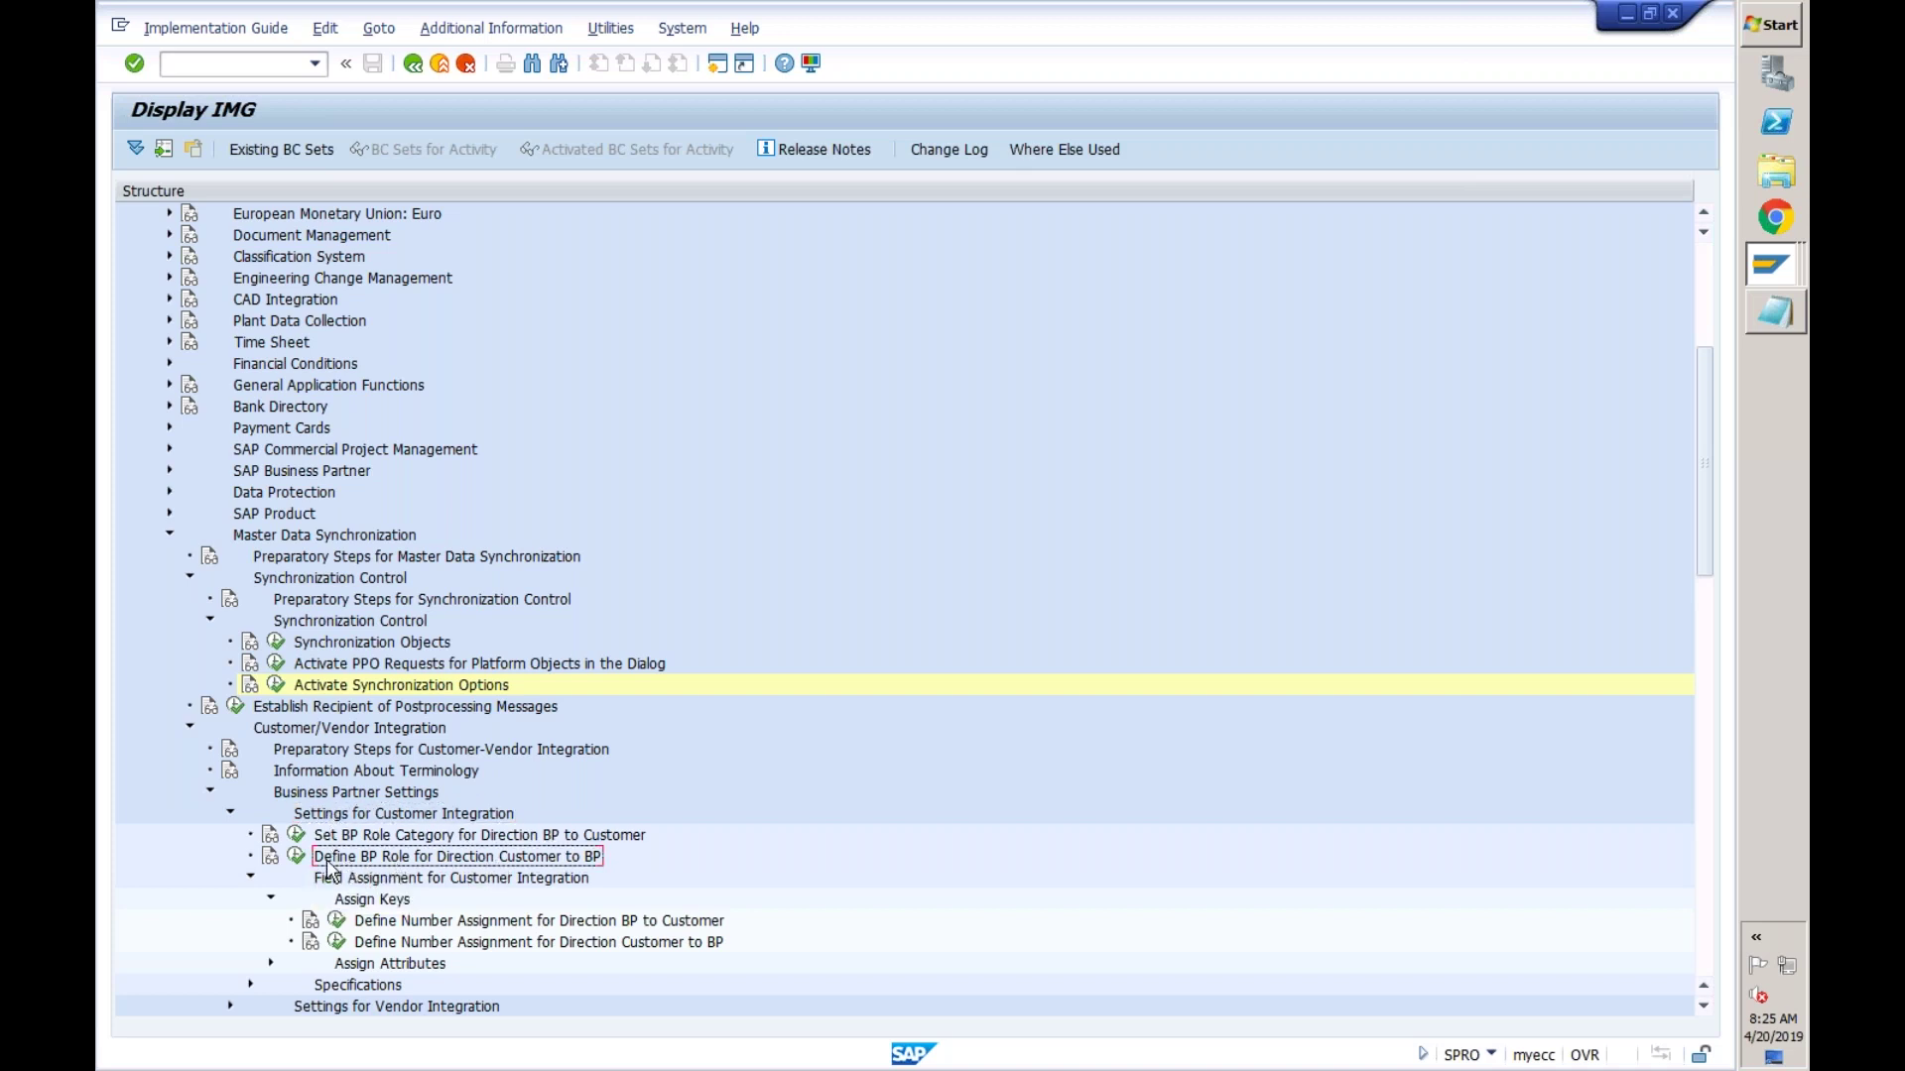
{"action": "left_click", "coordinate": [296, 858]}
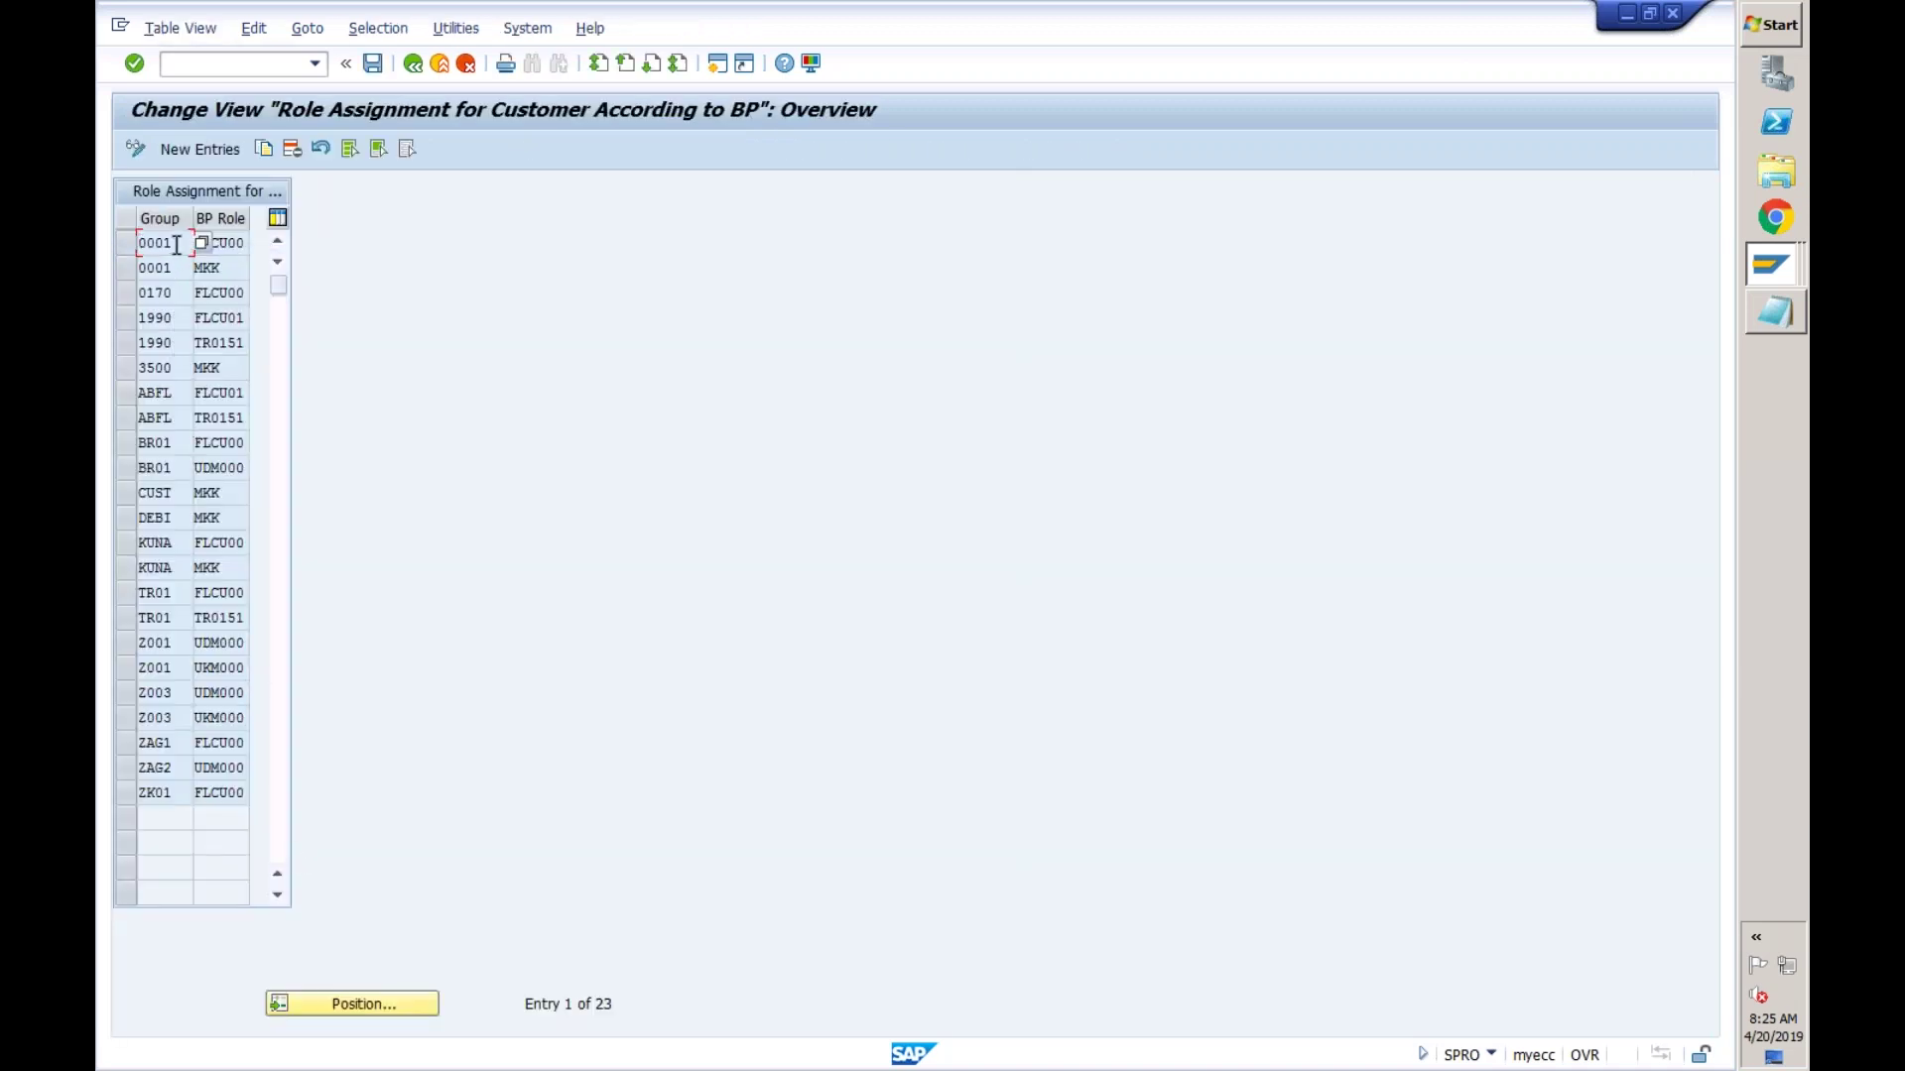
- Copy the group 0001 / FLCU00 entry as a new entry with BP role FLCU01
{"action": "left_click", "coordinate": [237, 243]}
{"action": "left_click", "coordinate": [183, 243]}
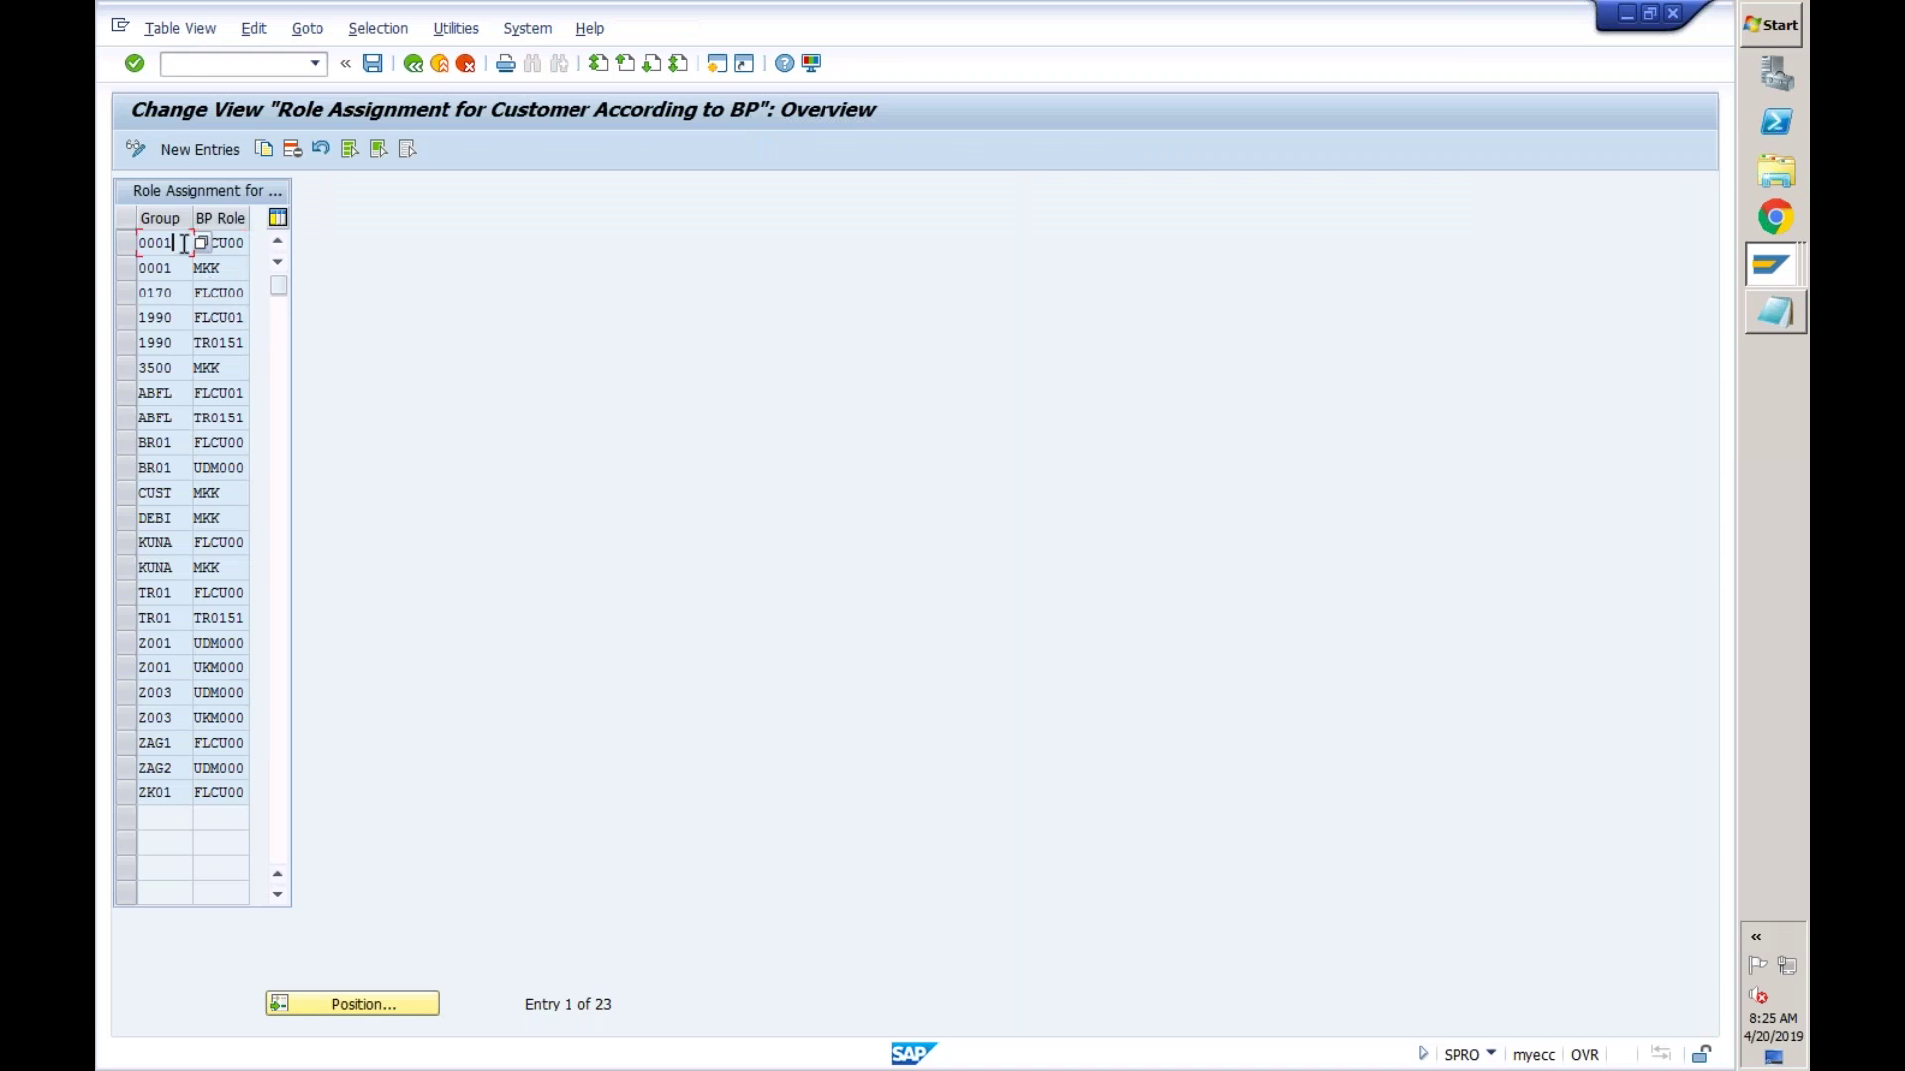
{"action": "left_click", "coordinate": [235, 244]}
{"action": "left_click", "coordinate": [184, 243]}
{"action": "left_click", "coordinate": [236, 242]}
{"action": "left_click", "coordinate": [174, 243]}
{"action": "left_click", "coordinate": [234, 243]}
{"action": "left_click", "coordinate": [125, 246]}
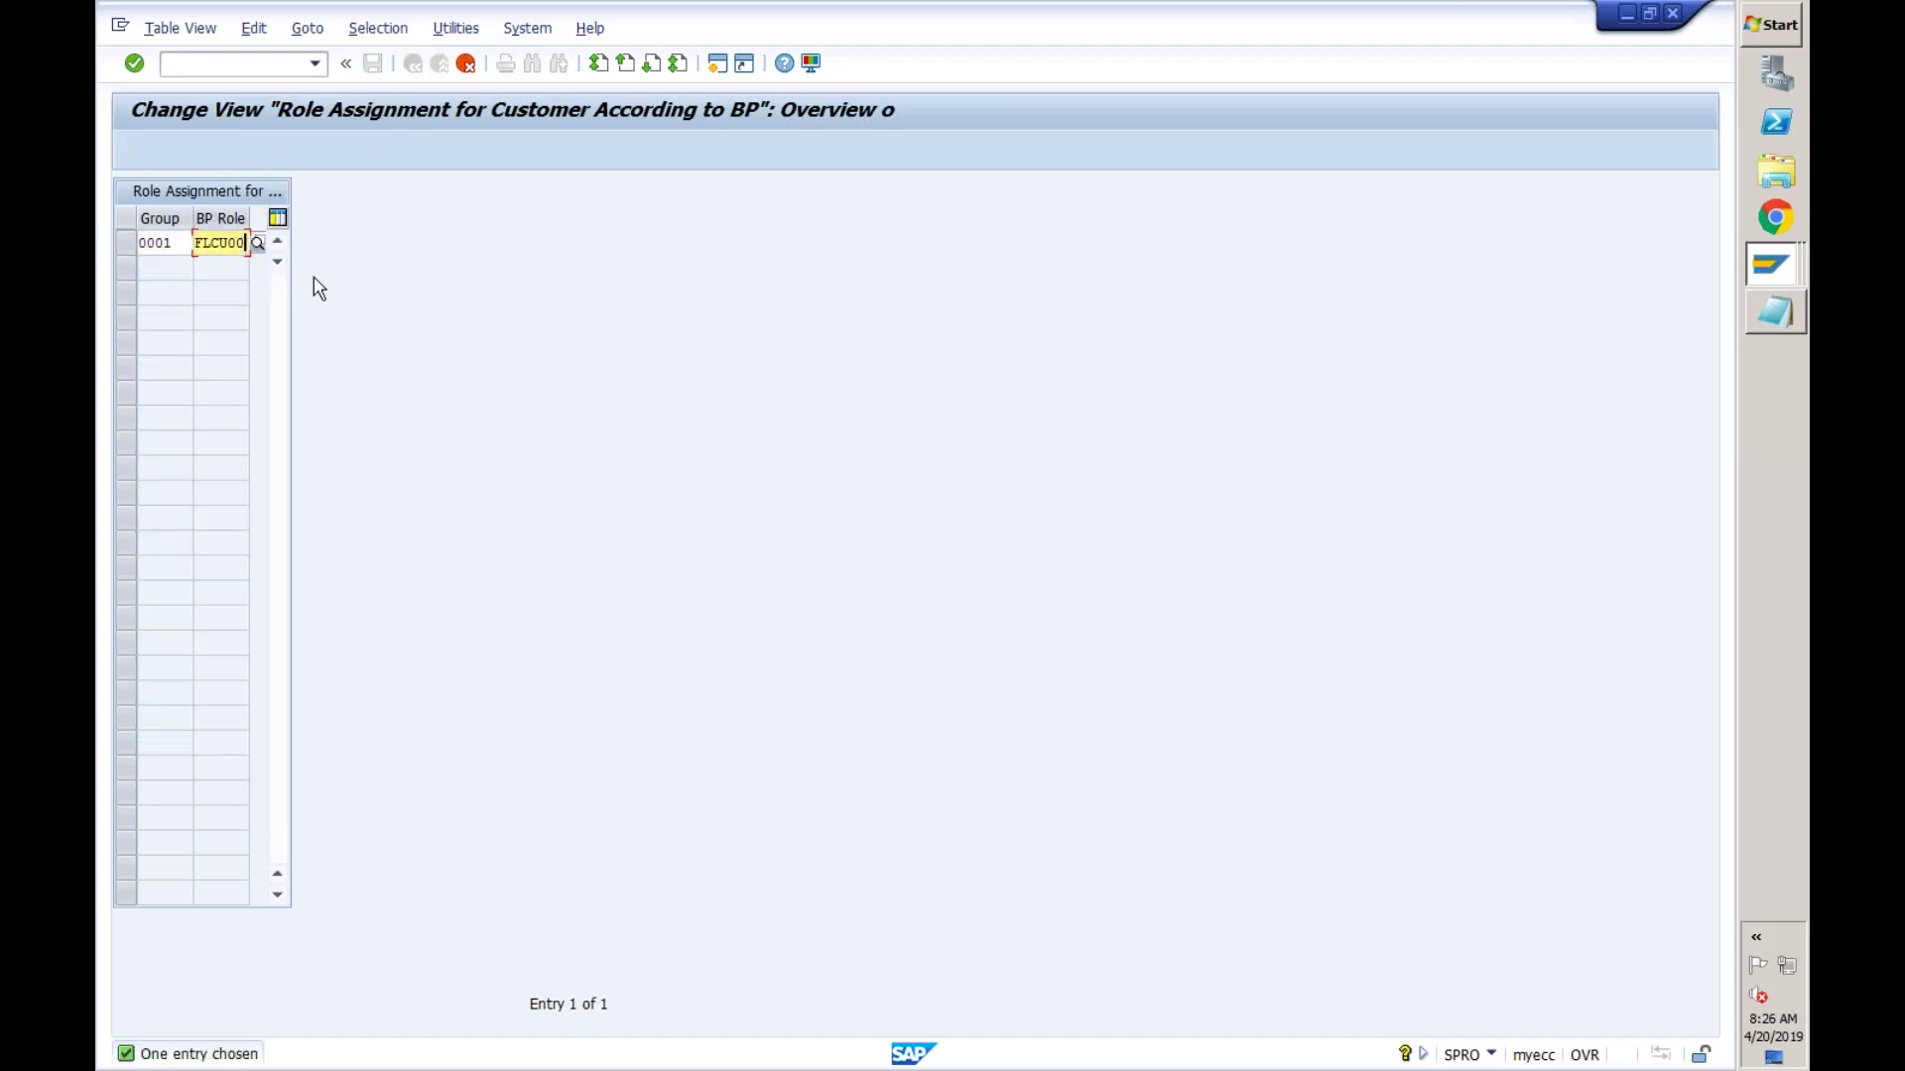
{"action": "key", "text": "BackSpace"}
{"action": "type", "text": "1"}
{"action": "key", "text": "Return"}
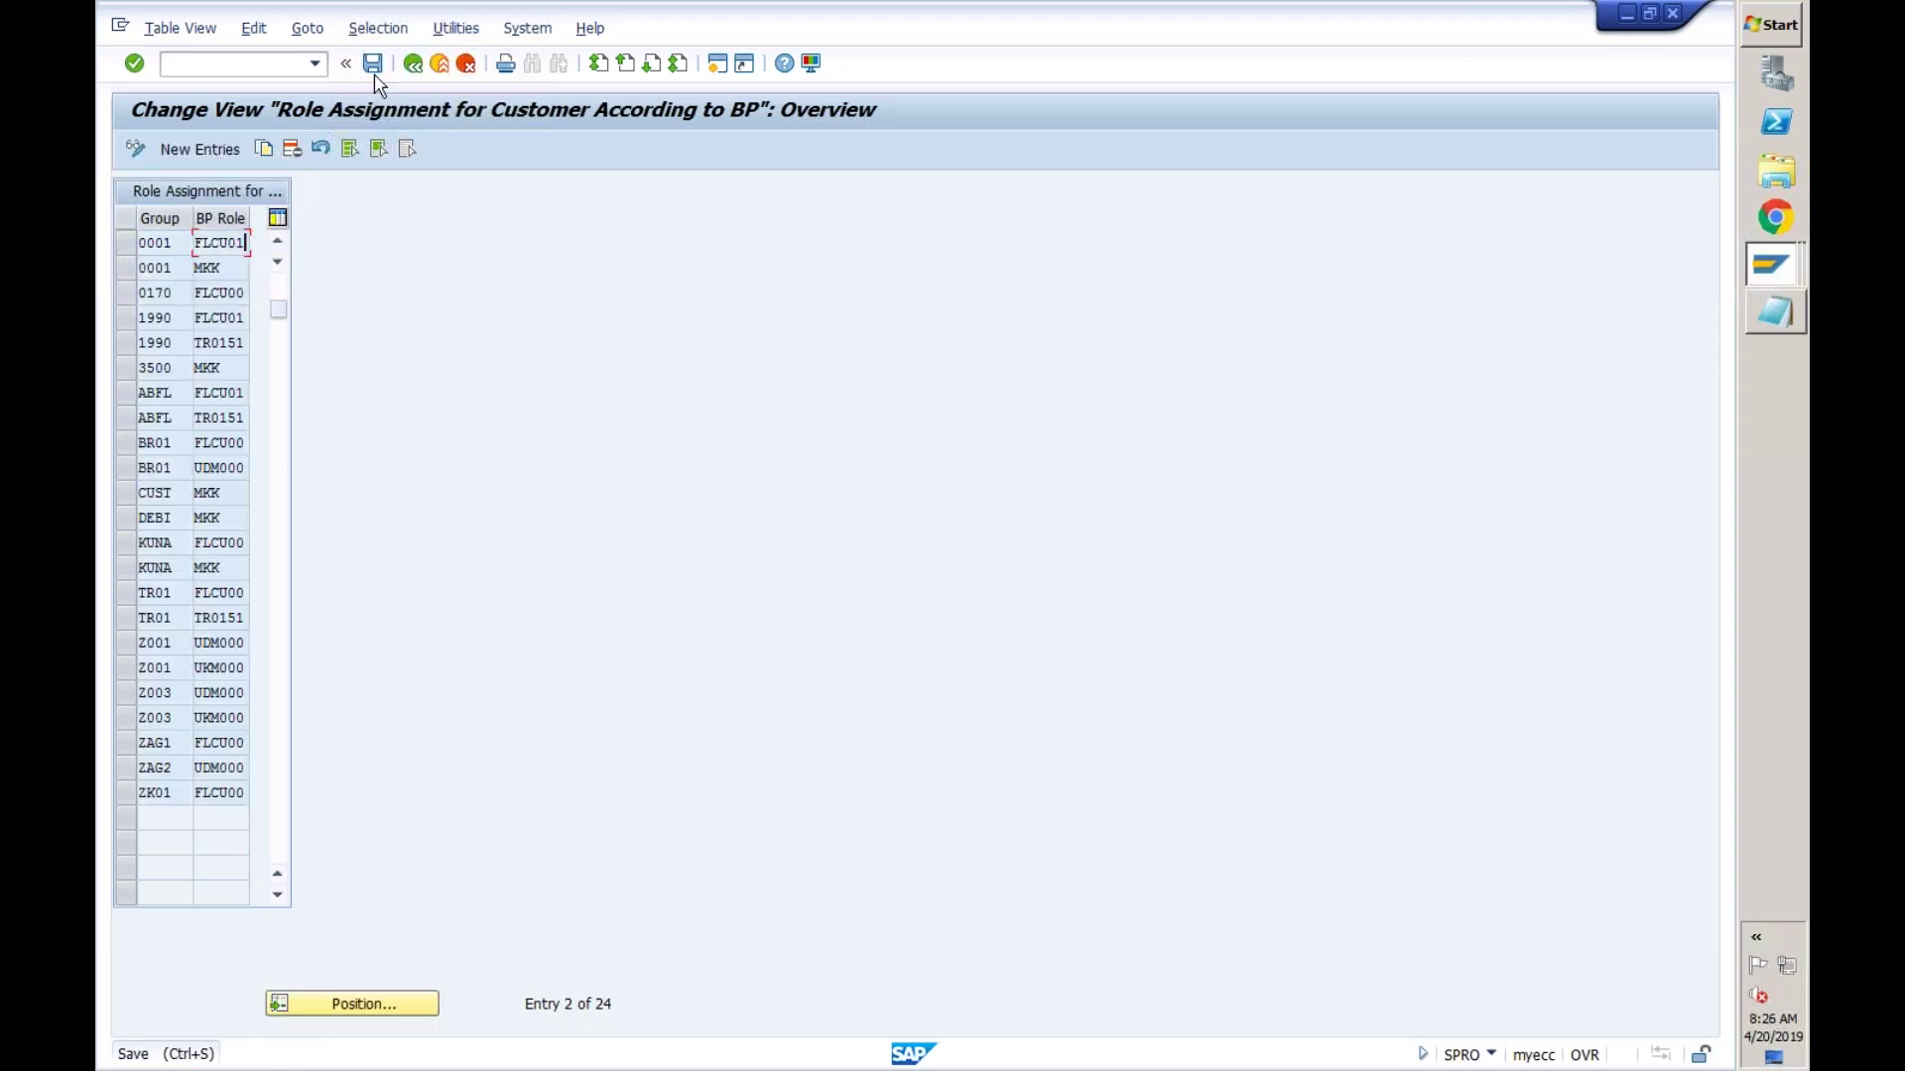
- Save the FLCU01 role assignment under the customizing request and restart SPRO with /nspro
{"action": "left_click", "coordinate": [373, 70]}
{"action": "left_click", "coordinate": [445, 403]}
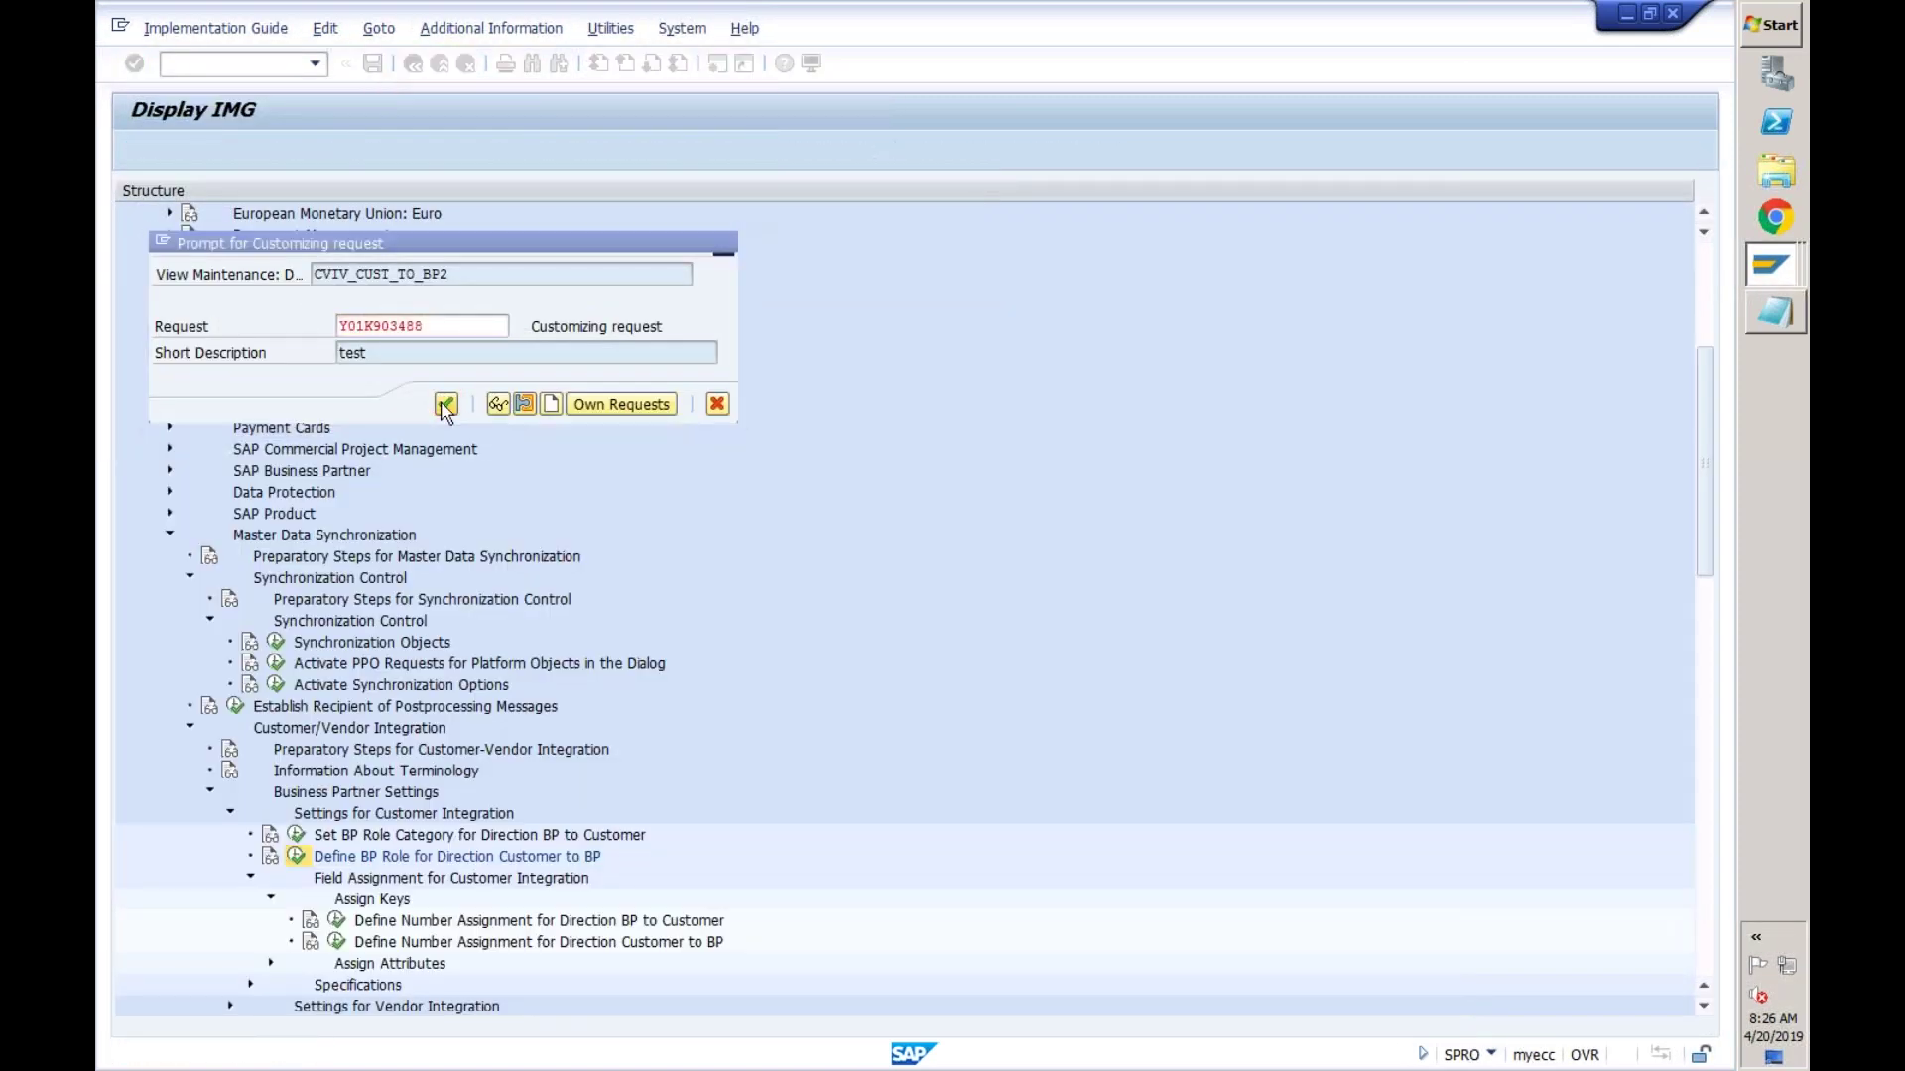
{"action": "left_click", "coordinate": [419, 67]}
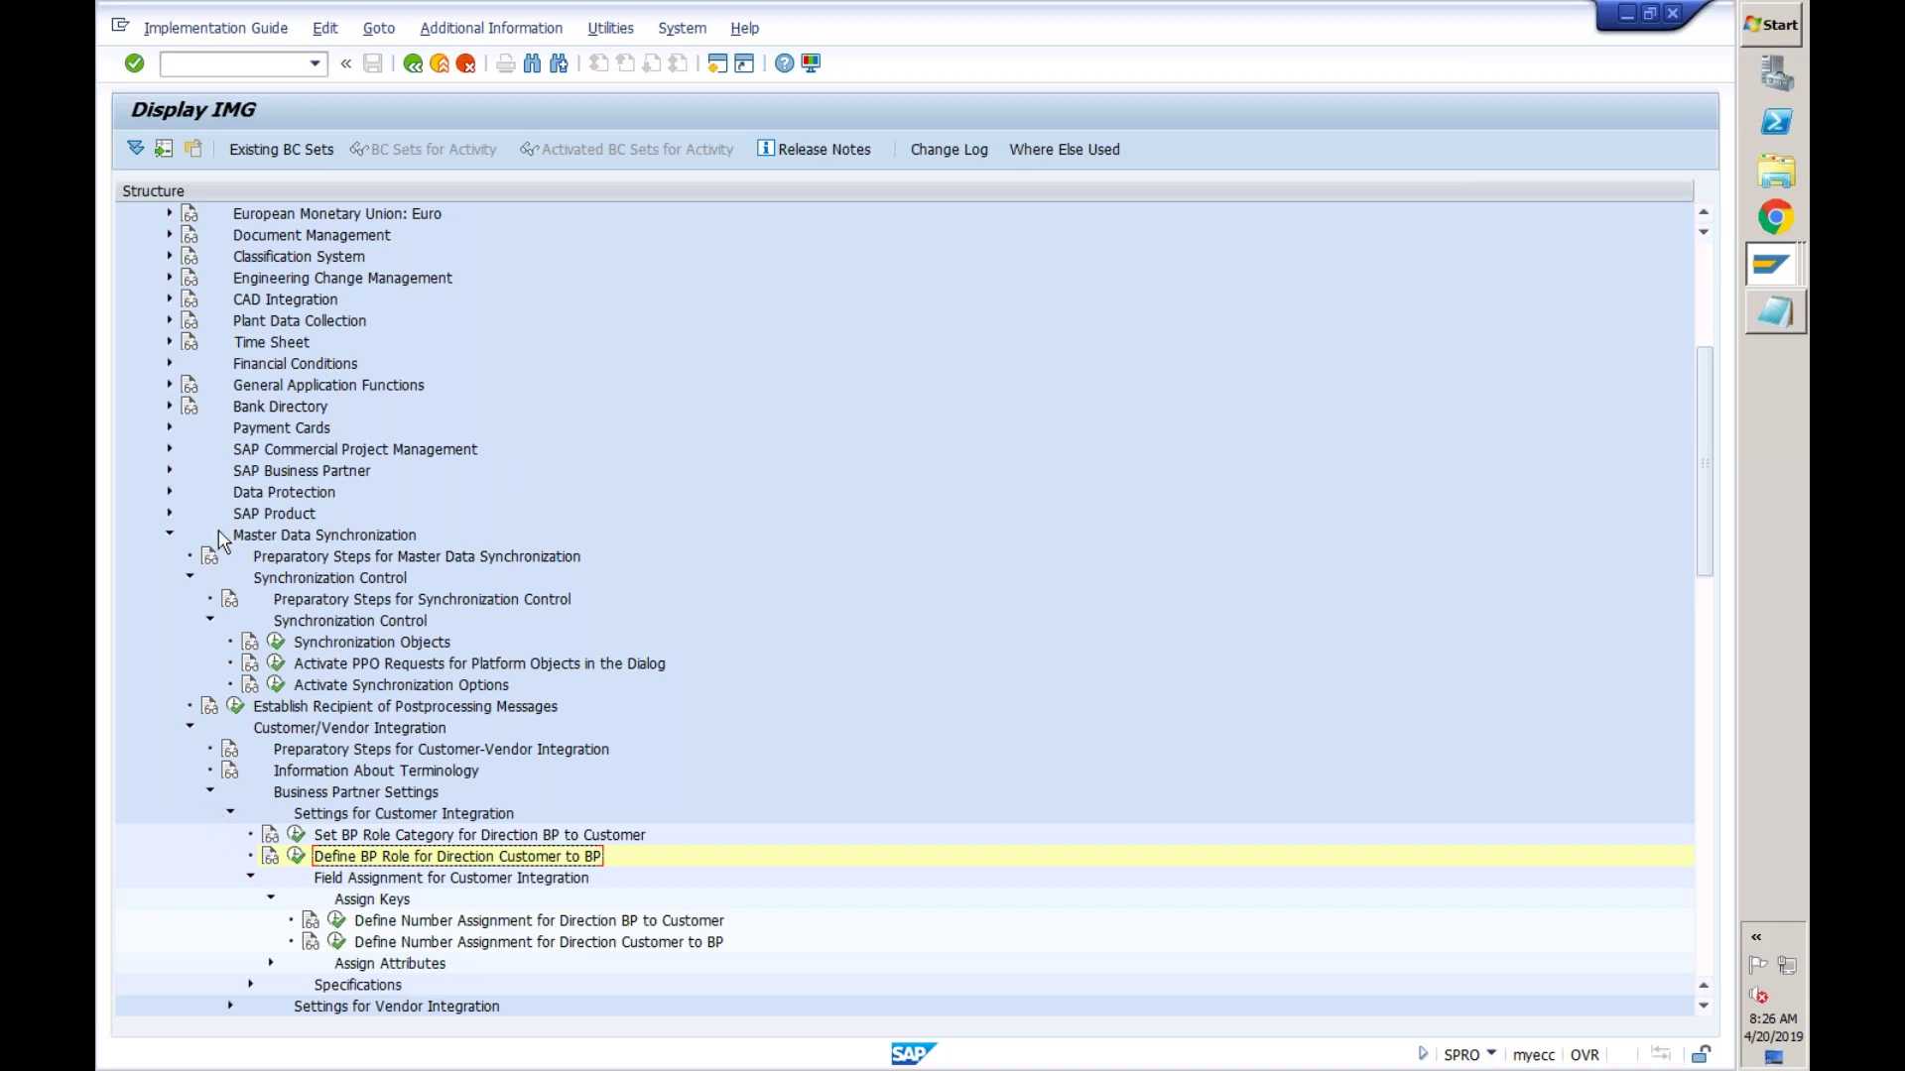
{"action": "left_click", "coordinate": [246, 64]}
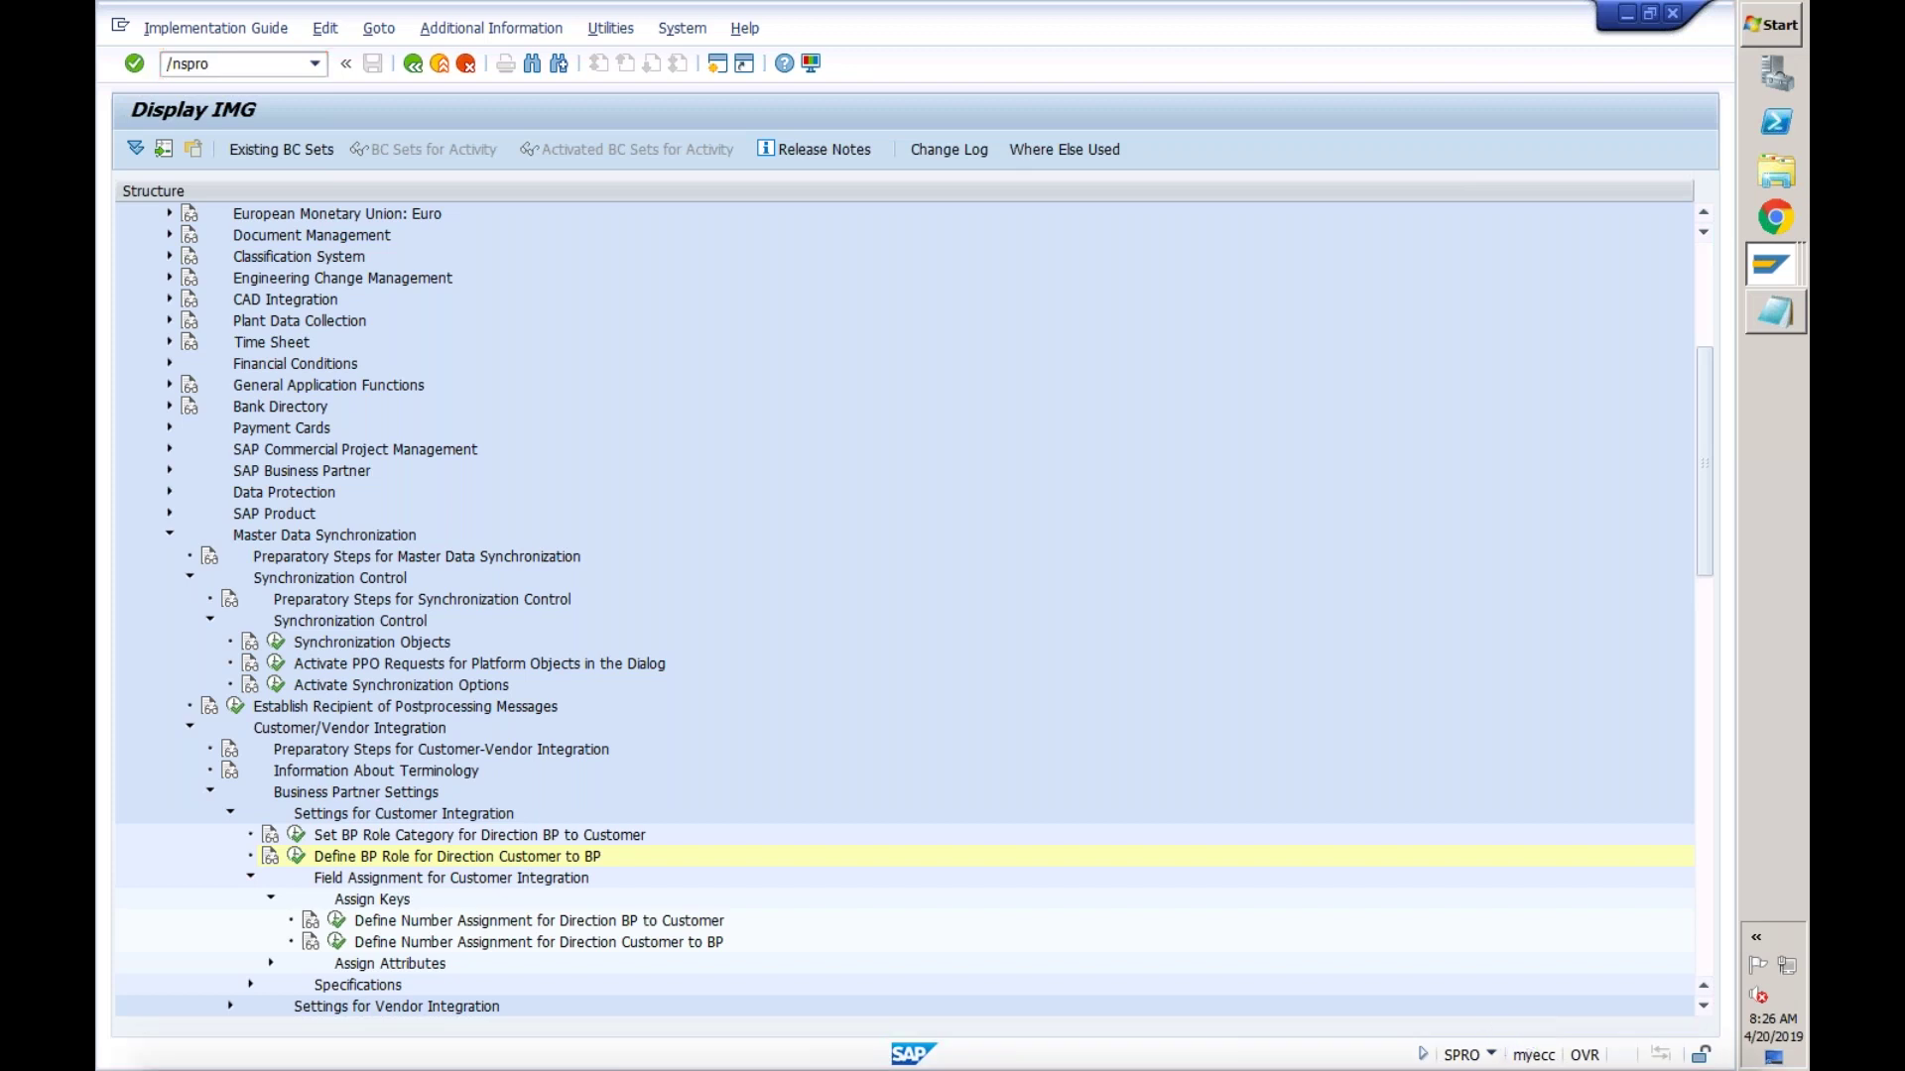
{"action": "key", "text": "Return"}
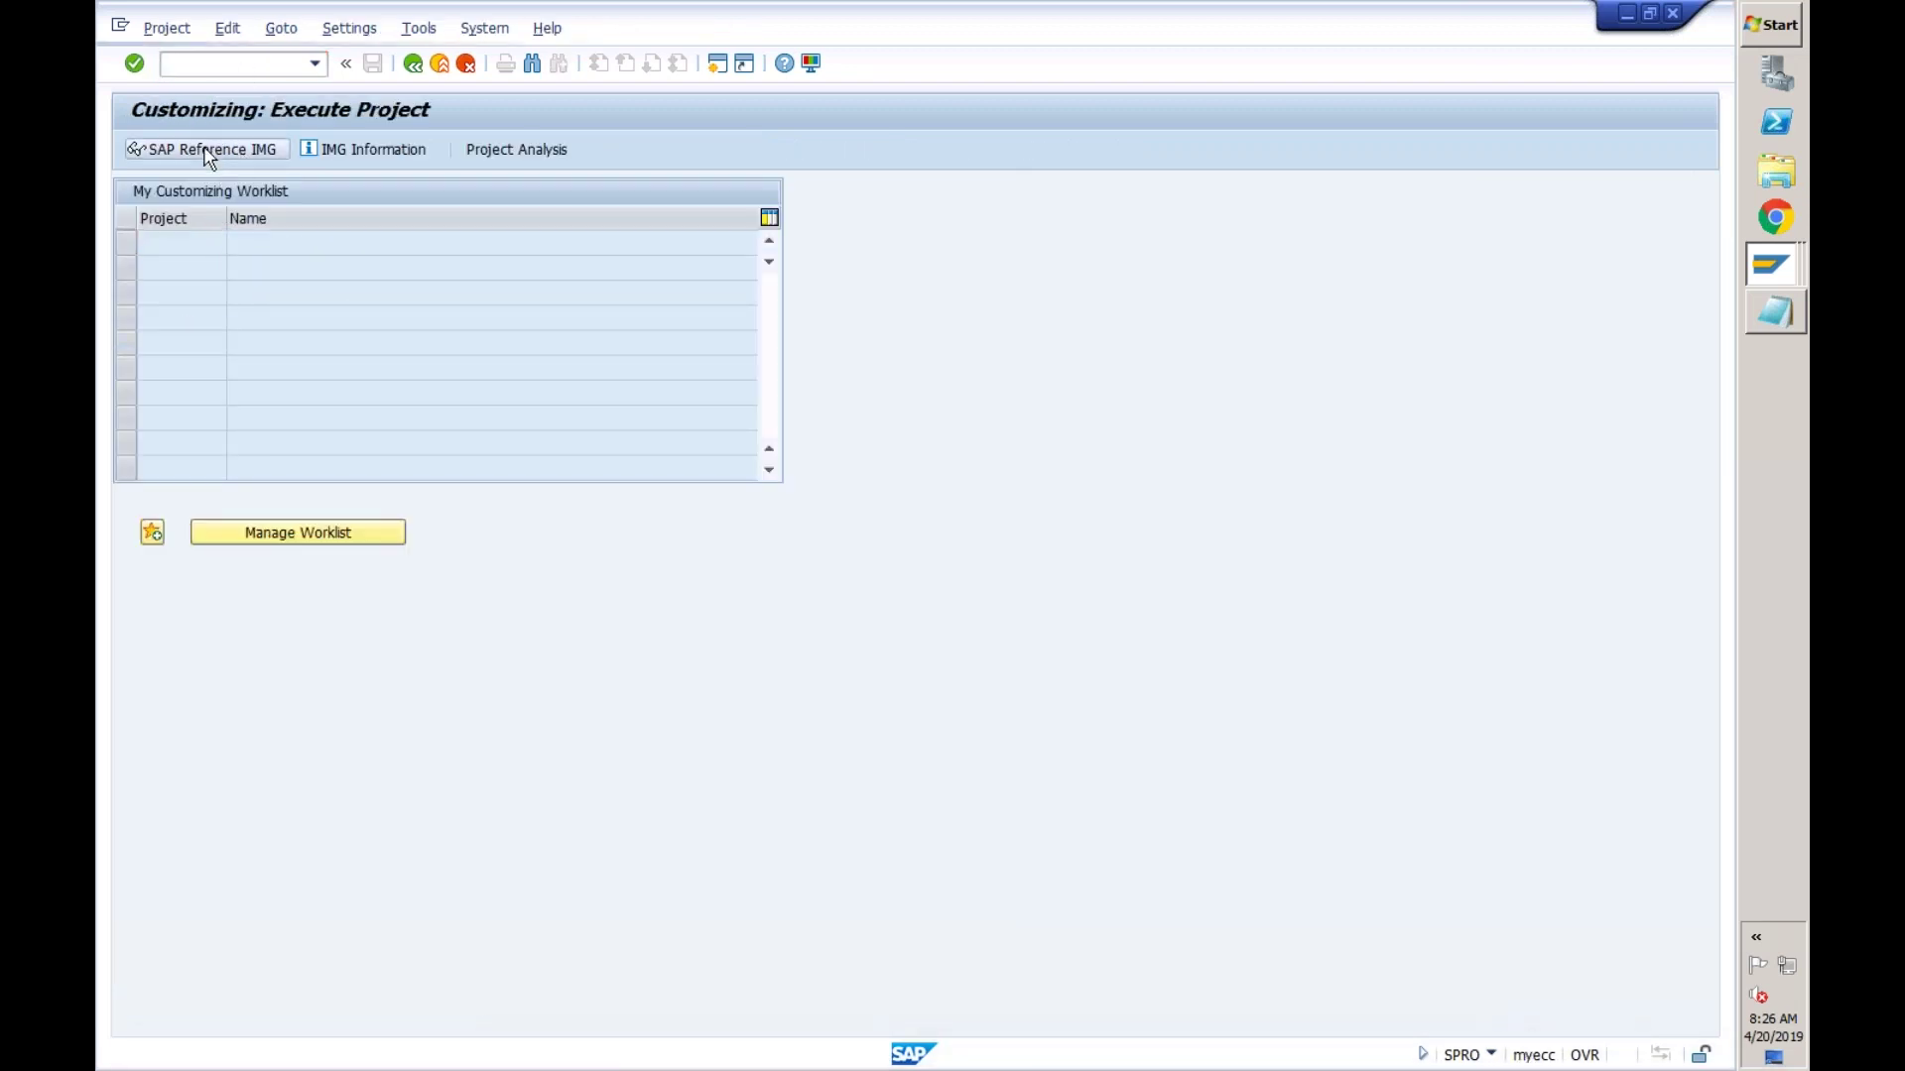
- Launch Execute Synchronization Cockpit from Cross-Application Components > Master Data Synchronization > Synchronization of Mass Data
{"action": "left_click", "coordinate": [210, 150]}
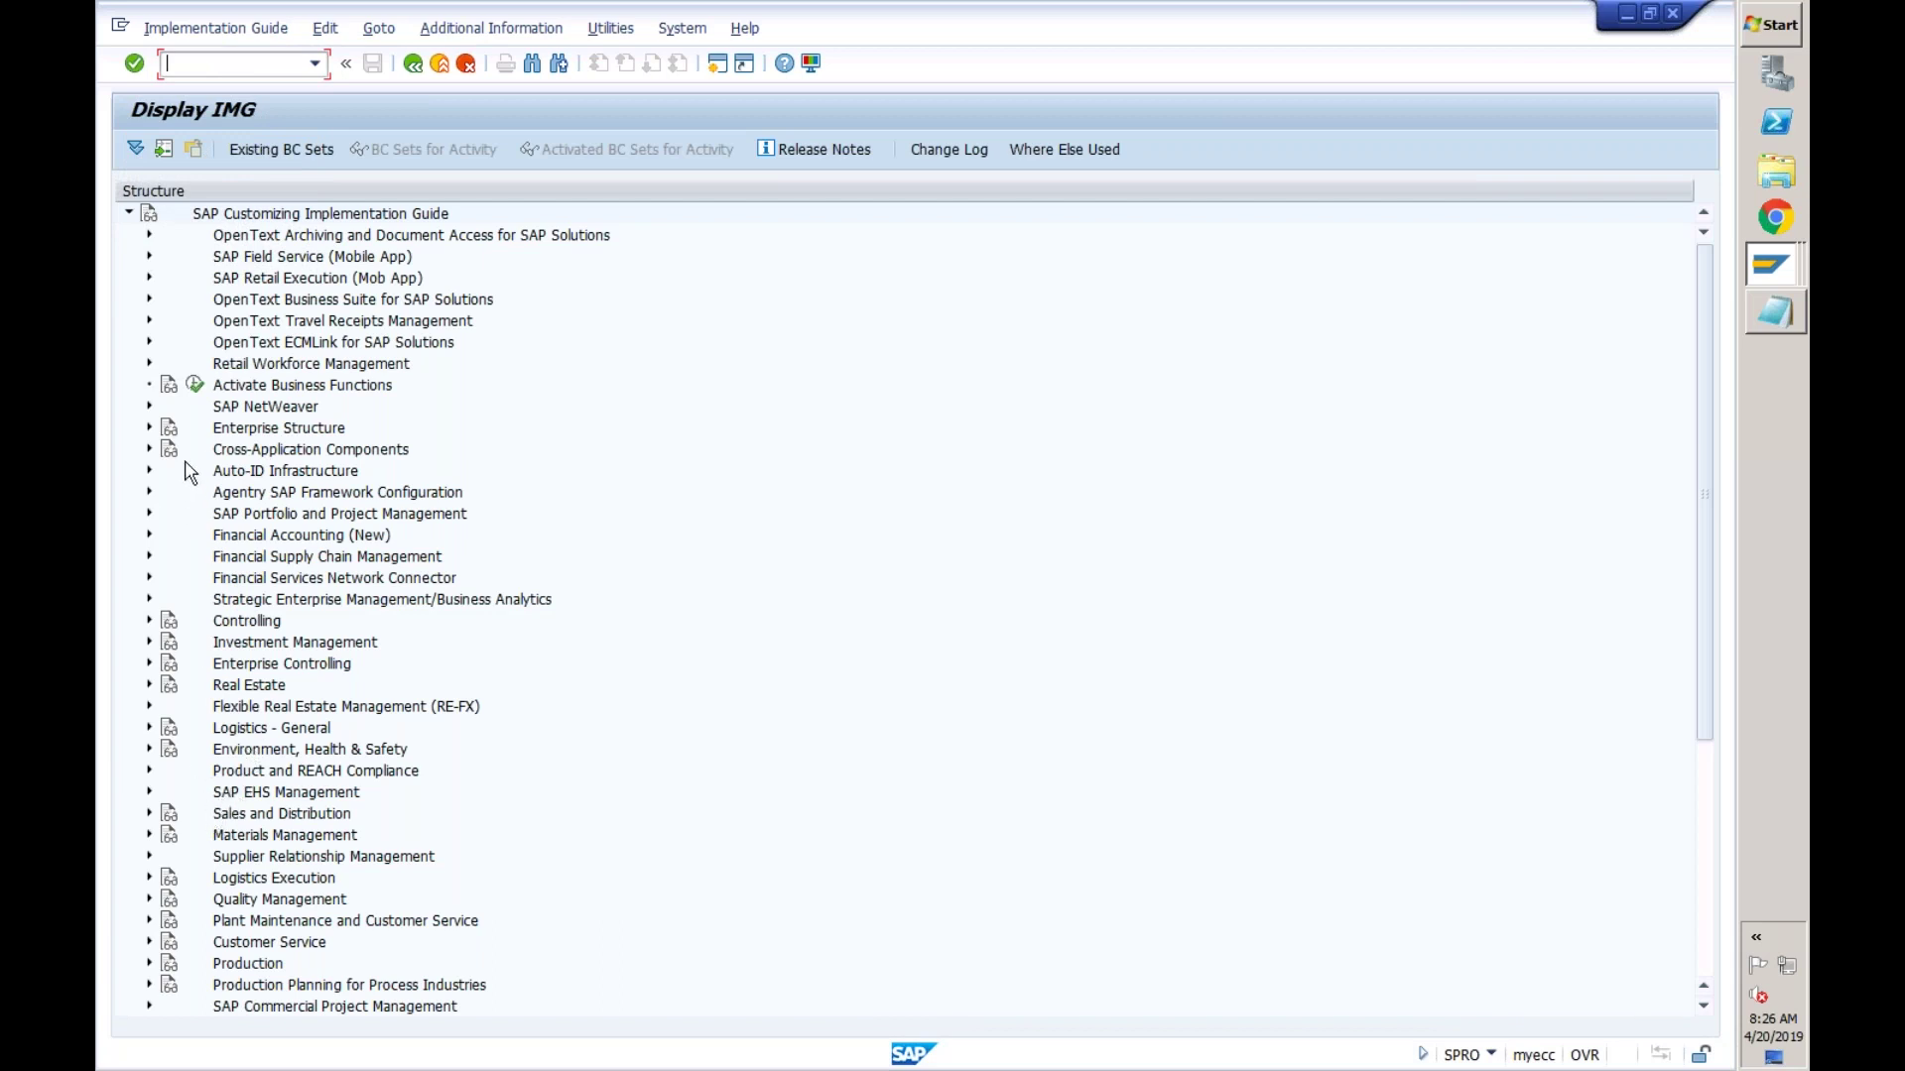
{"action": "left_click", "coordinate": [149, 449]}
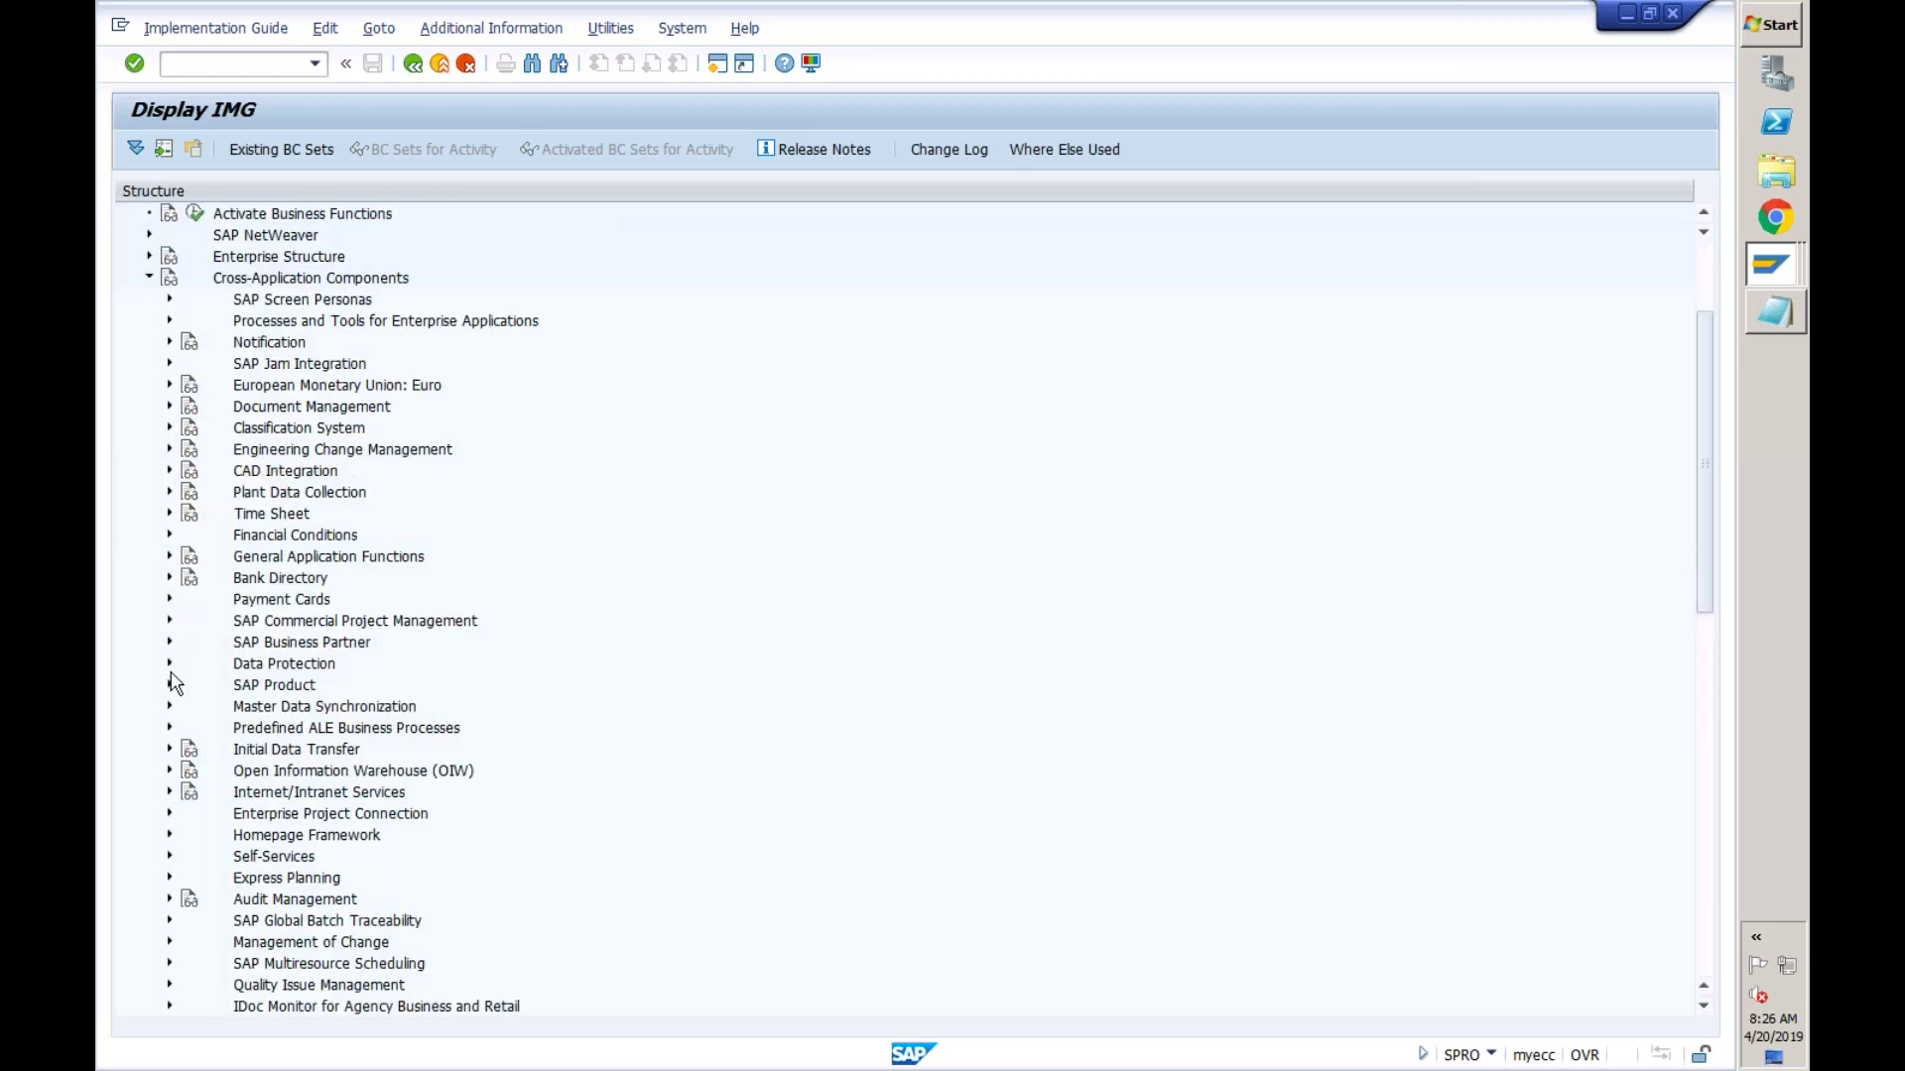
{"action": "left_click", "coordinate": [170, 708]}
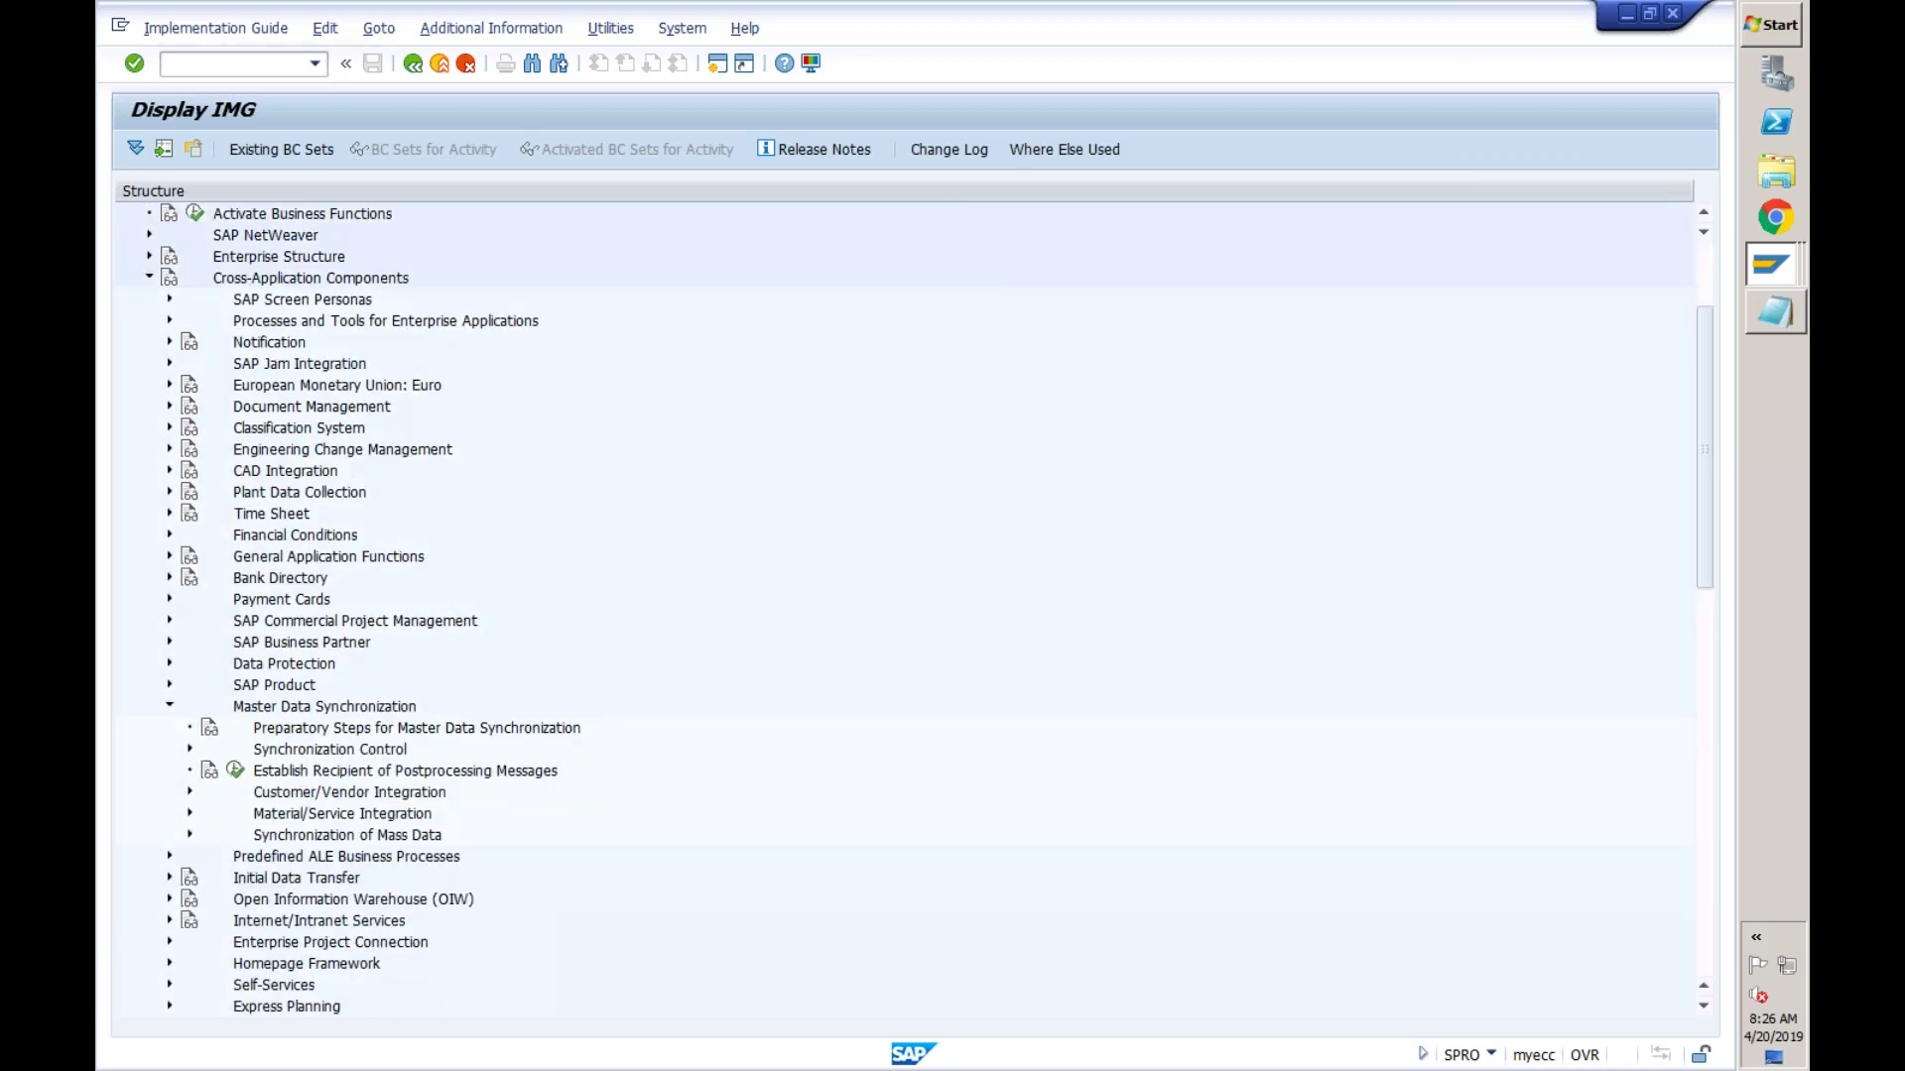
{"action": "left_click", "coordinate": [277, 841]}
{"action": "left_click", "coordinate": [190, 835]}
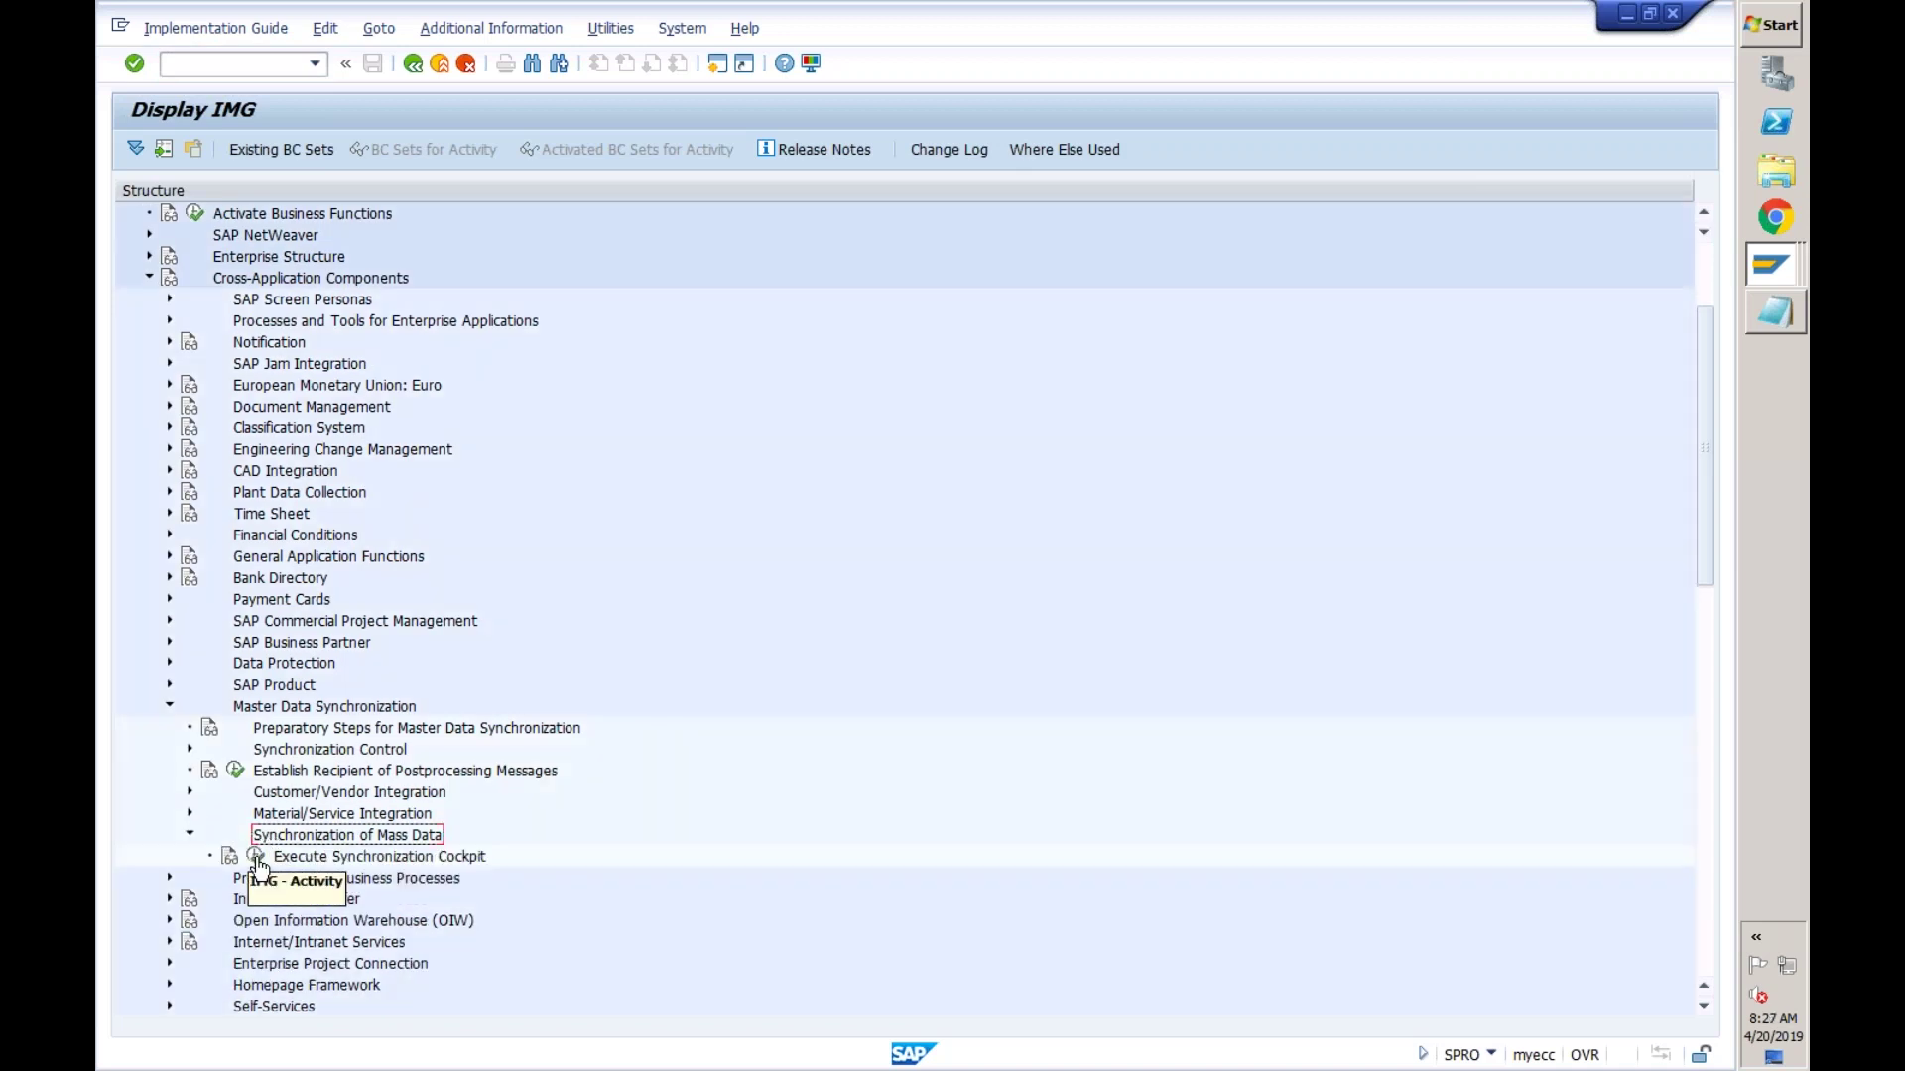
{"action": "left_click", "coordinate": [255, 858]}
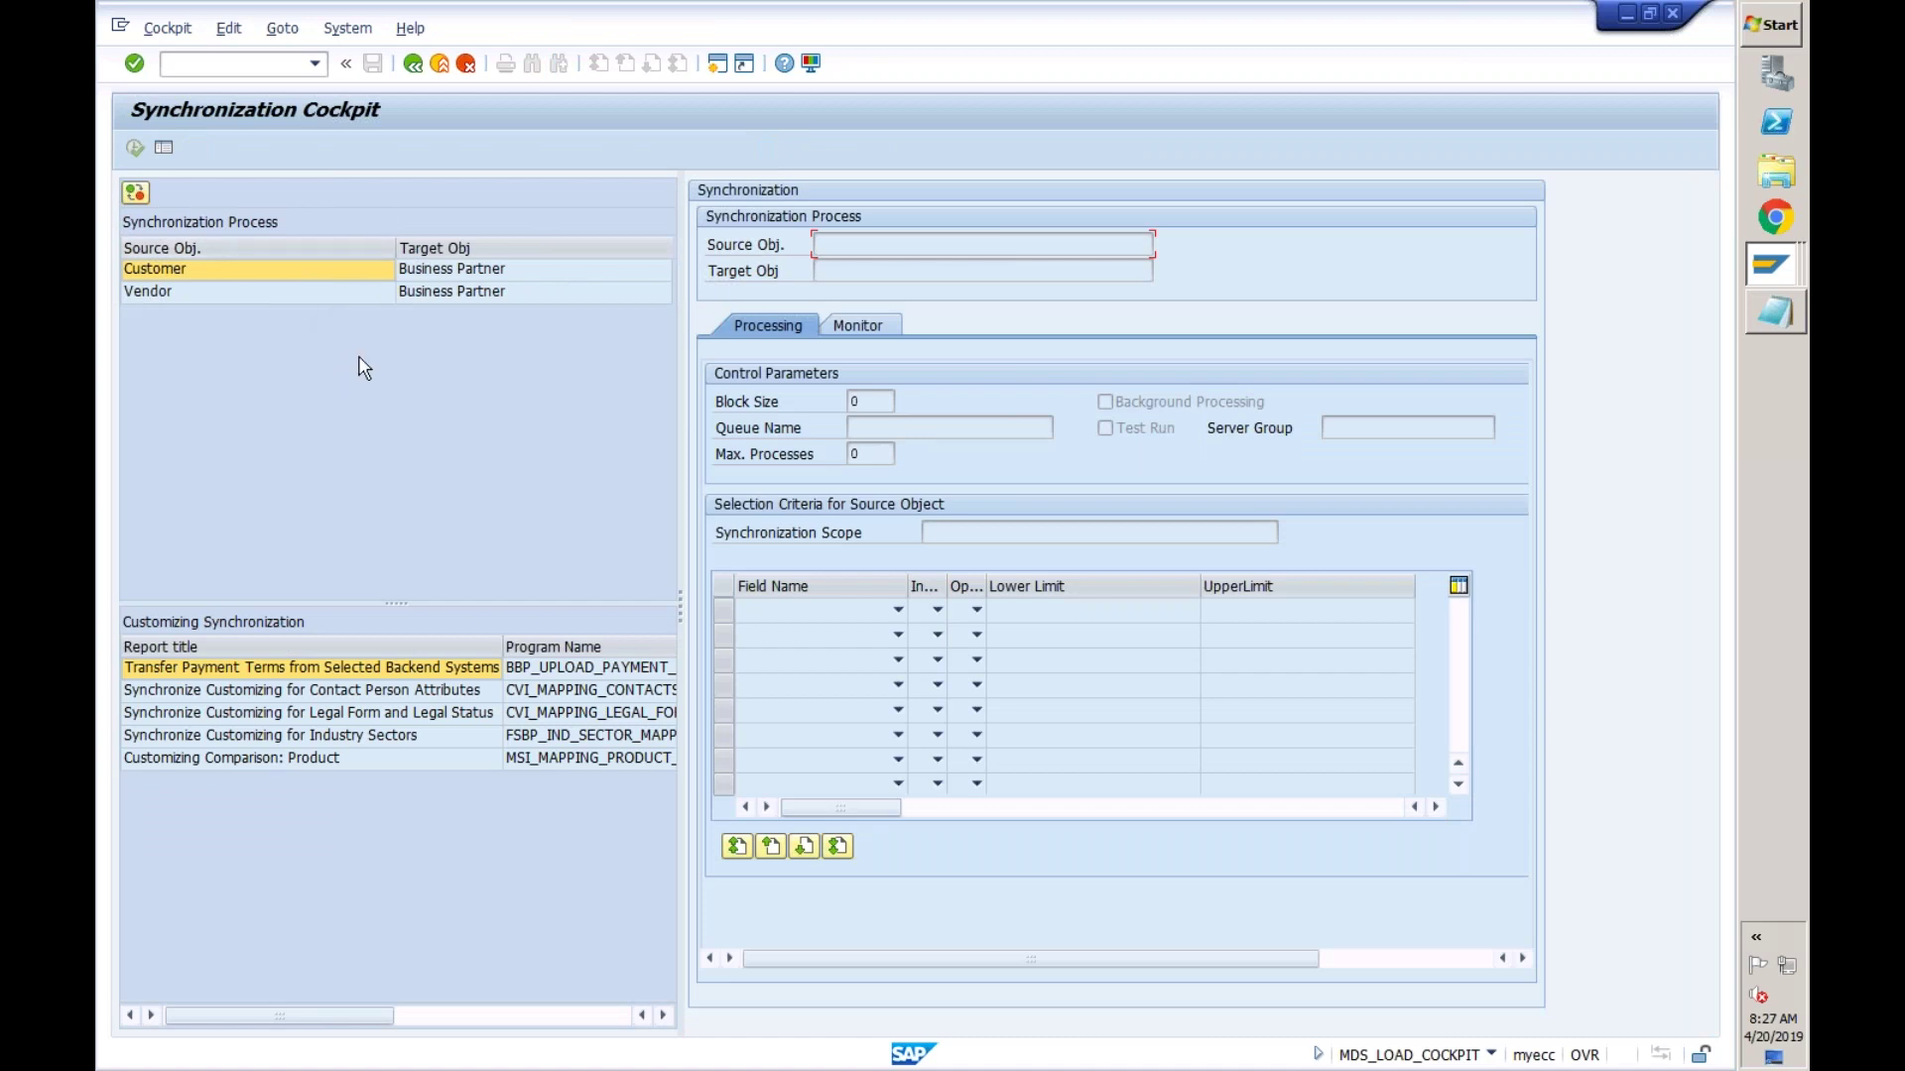
- Load the Customer → Business Partner process and check its queue name MDS_CUST_BUPA
{"action": "left_click", "coordinate": [429, 270]}
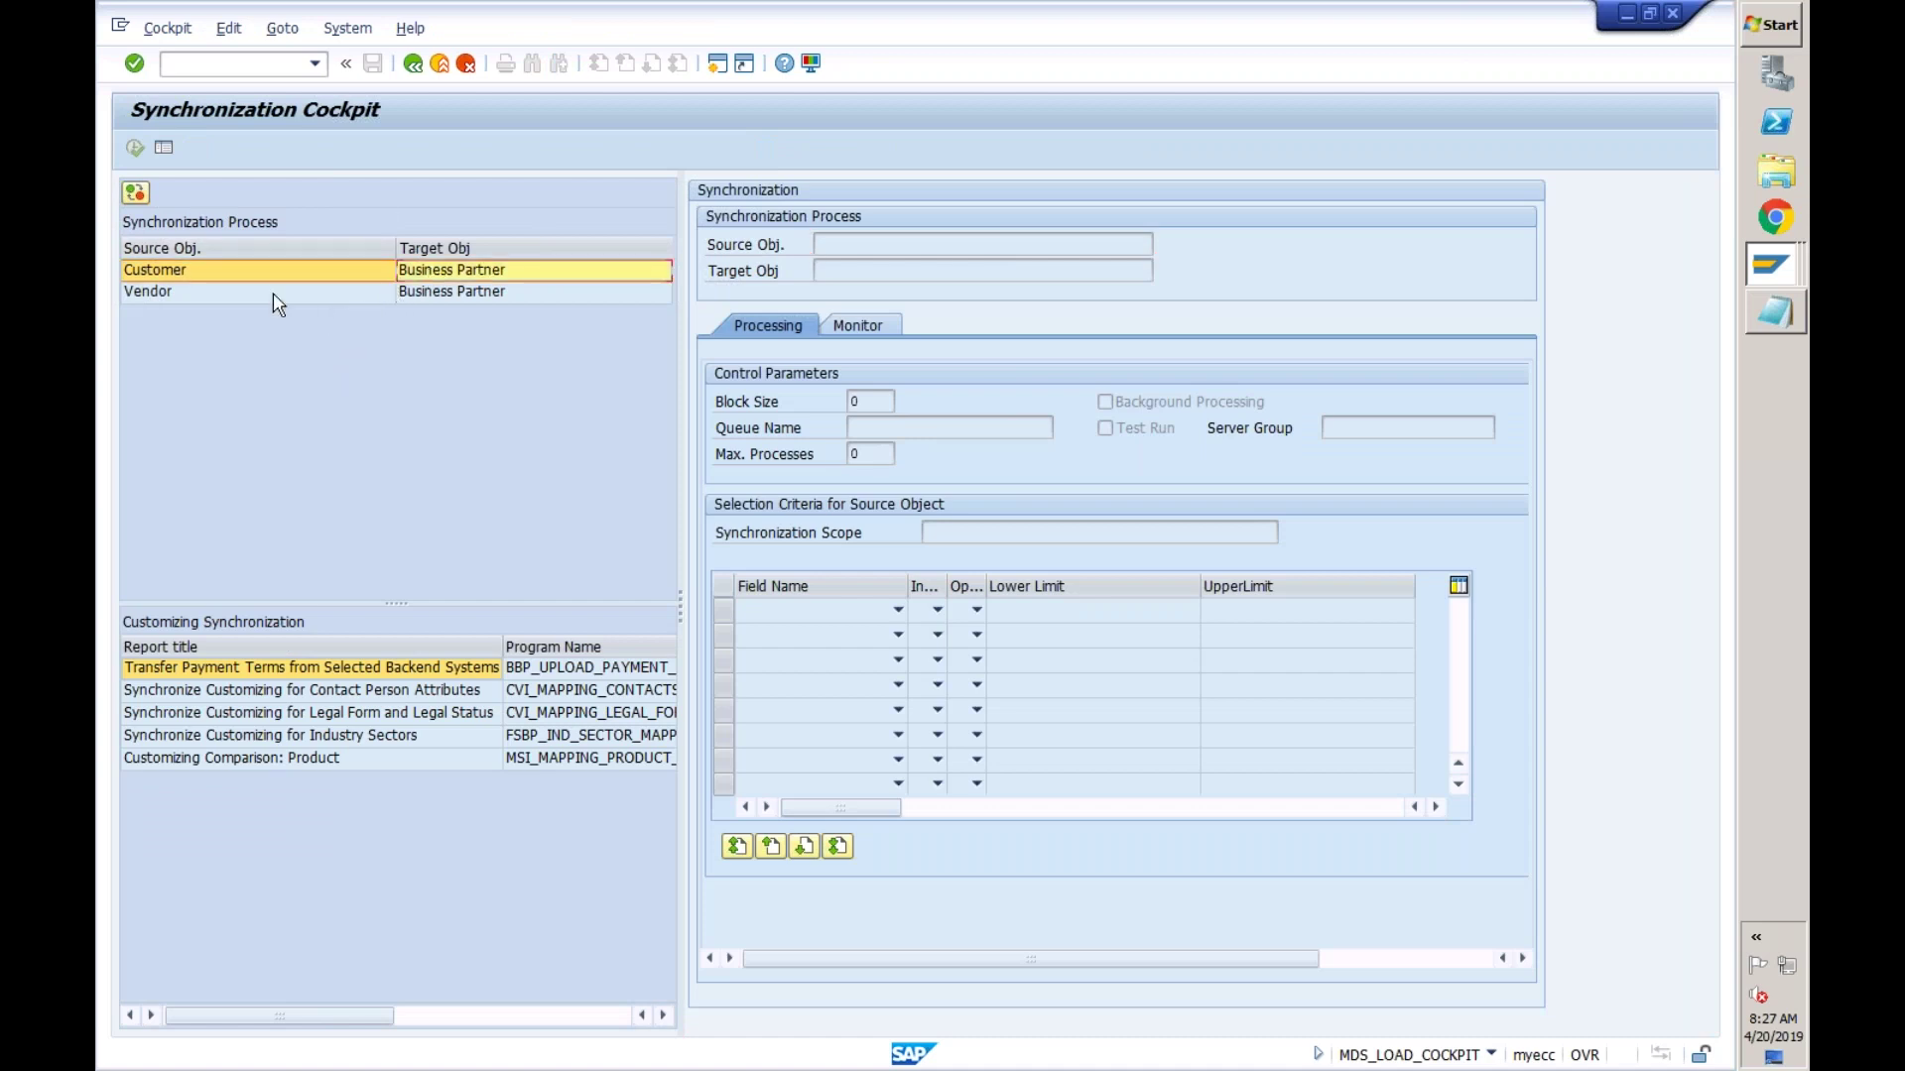
{"action": "double_click", "coordinate": [307, 270]}
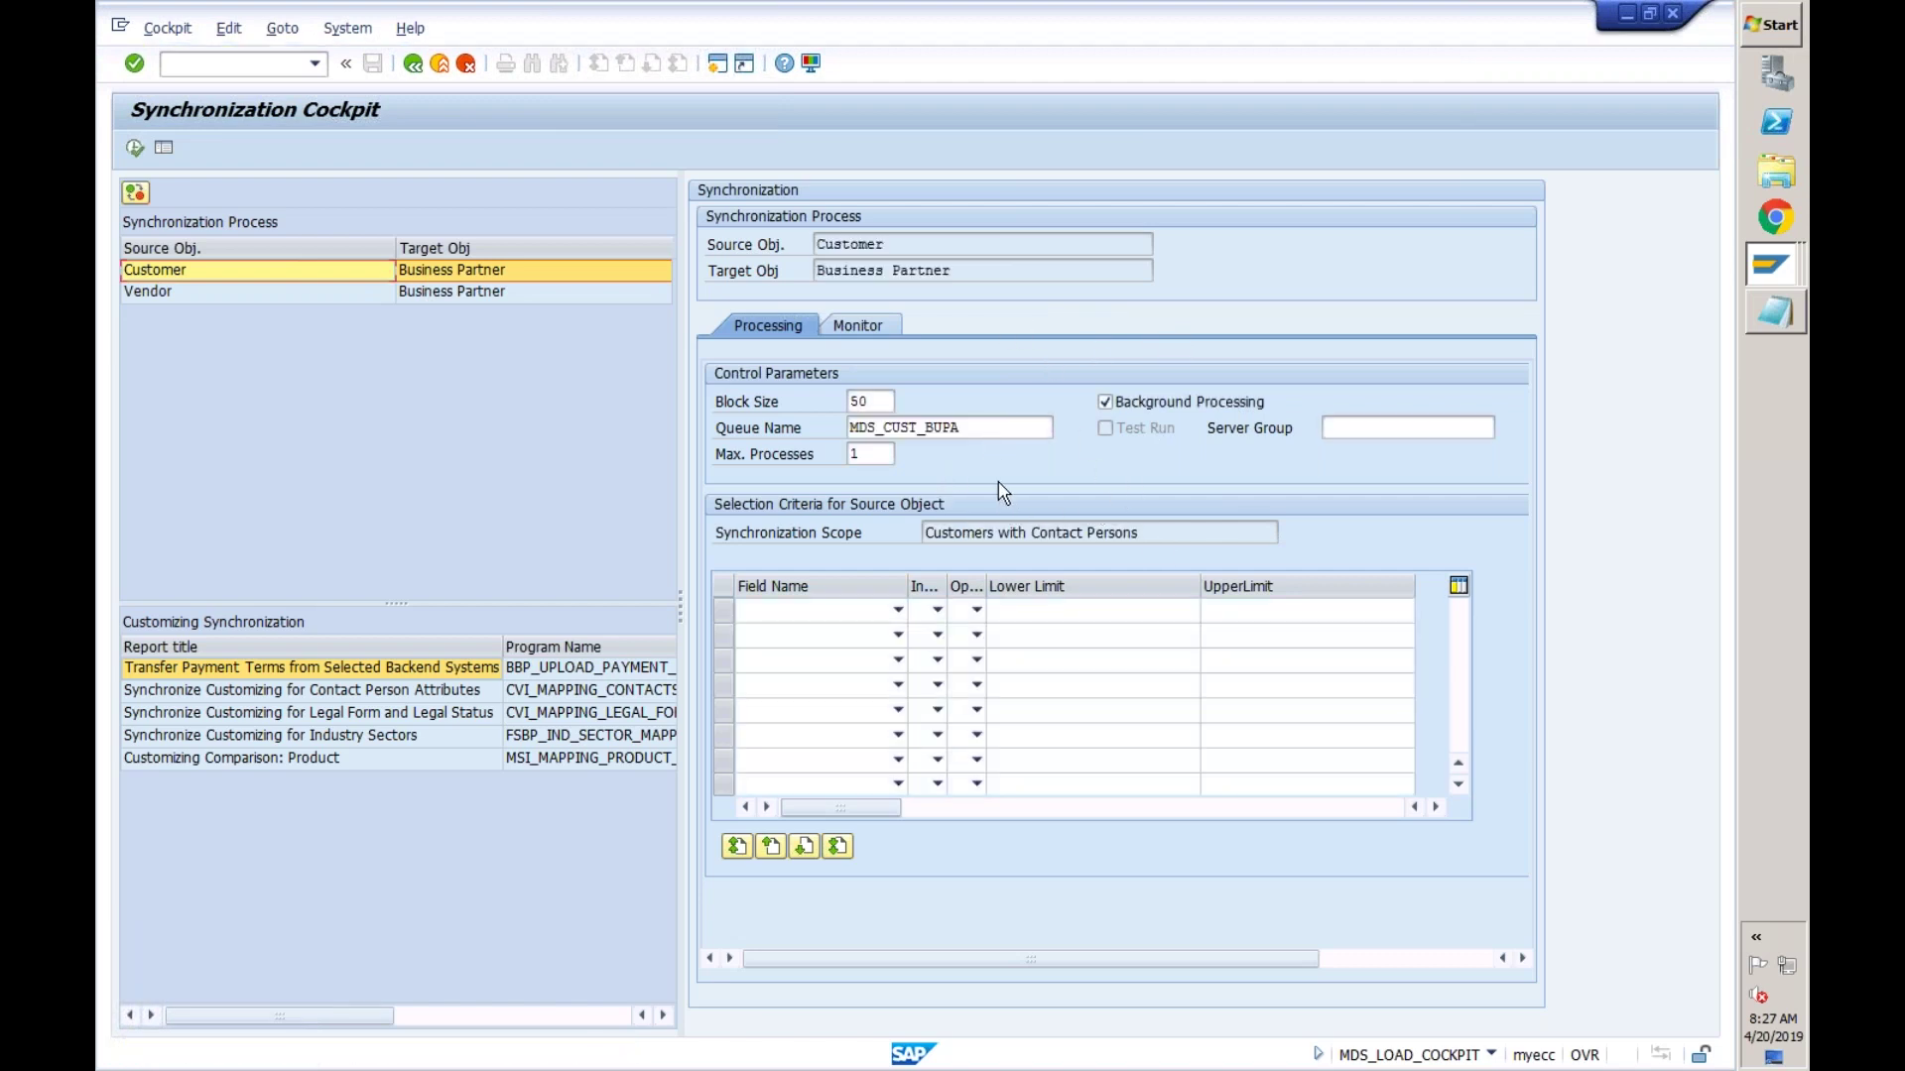
{"action": "left_click", "coordinate": [991, 430]}
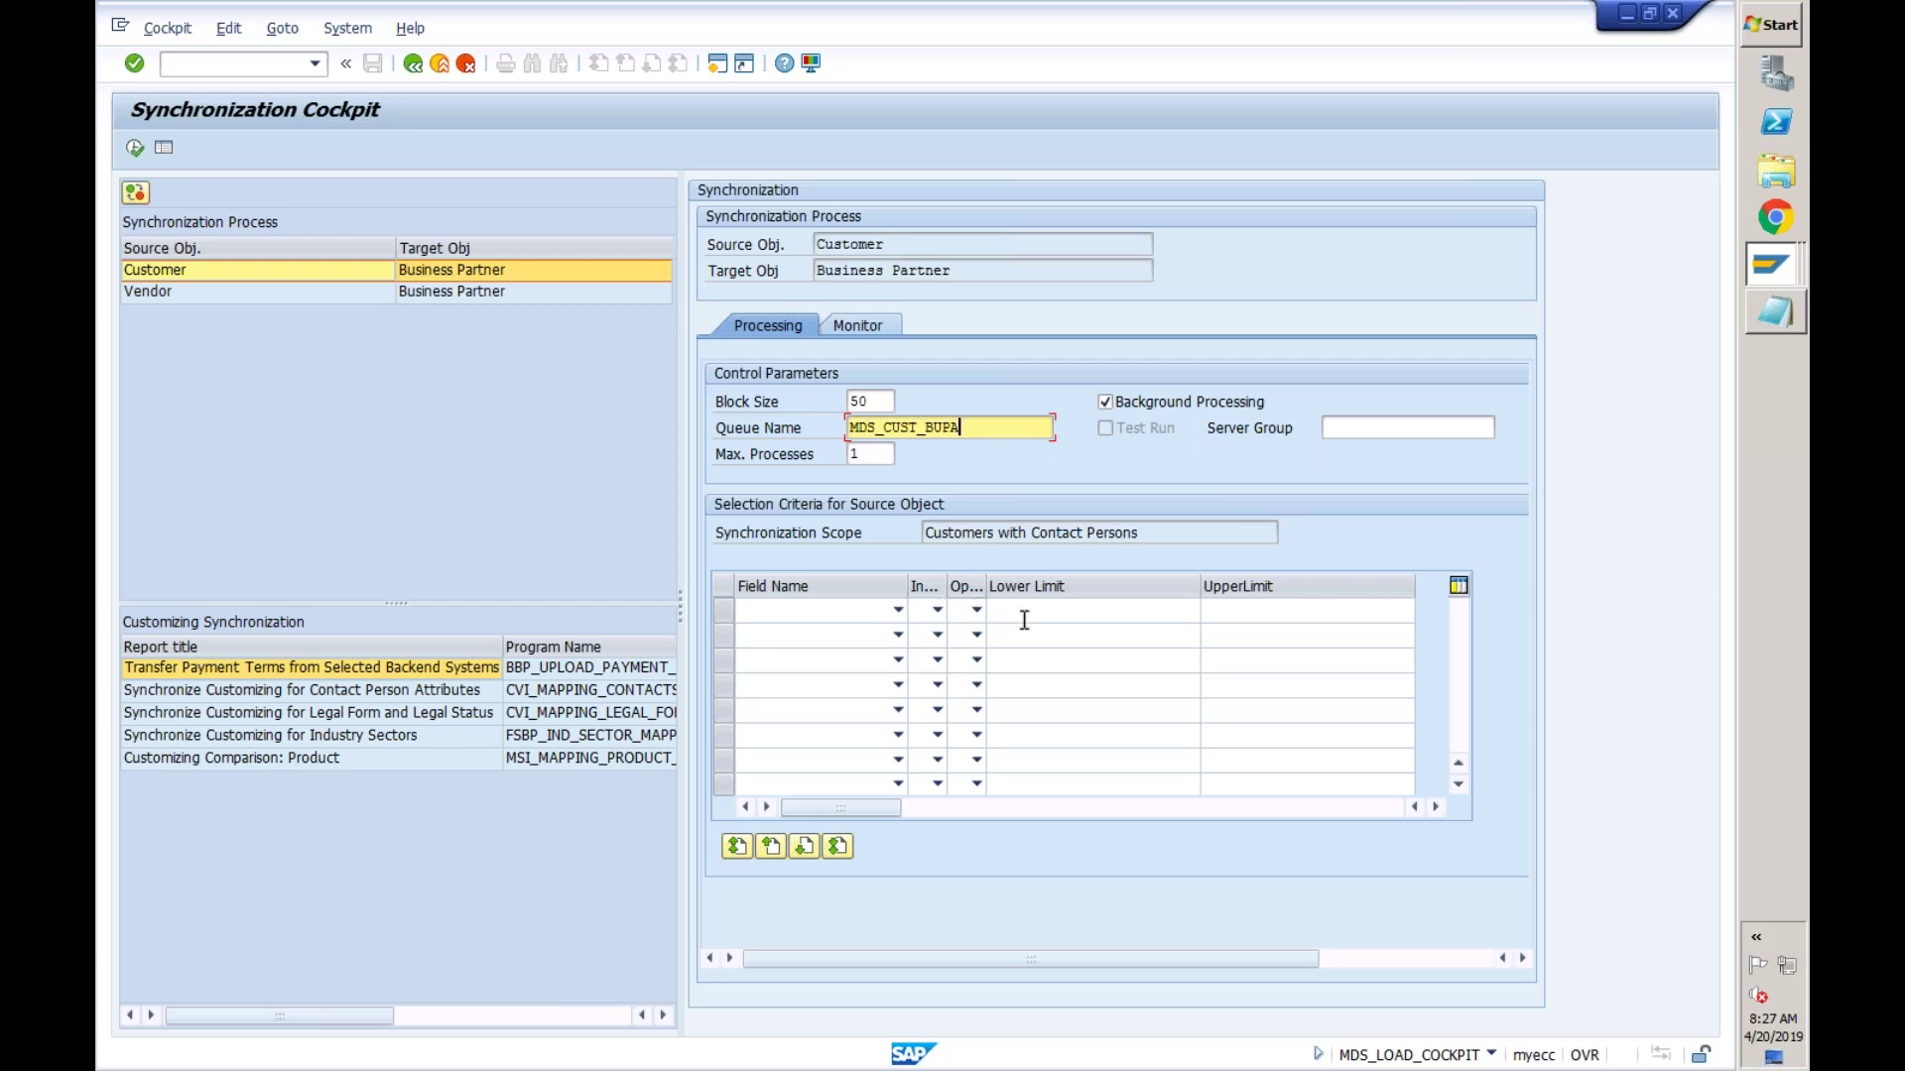
- Set the first selection criterion field to KUNNR Customer and leave the second row blank
{"action": "left_click", "coordinate": [899, 611]}
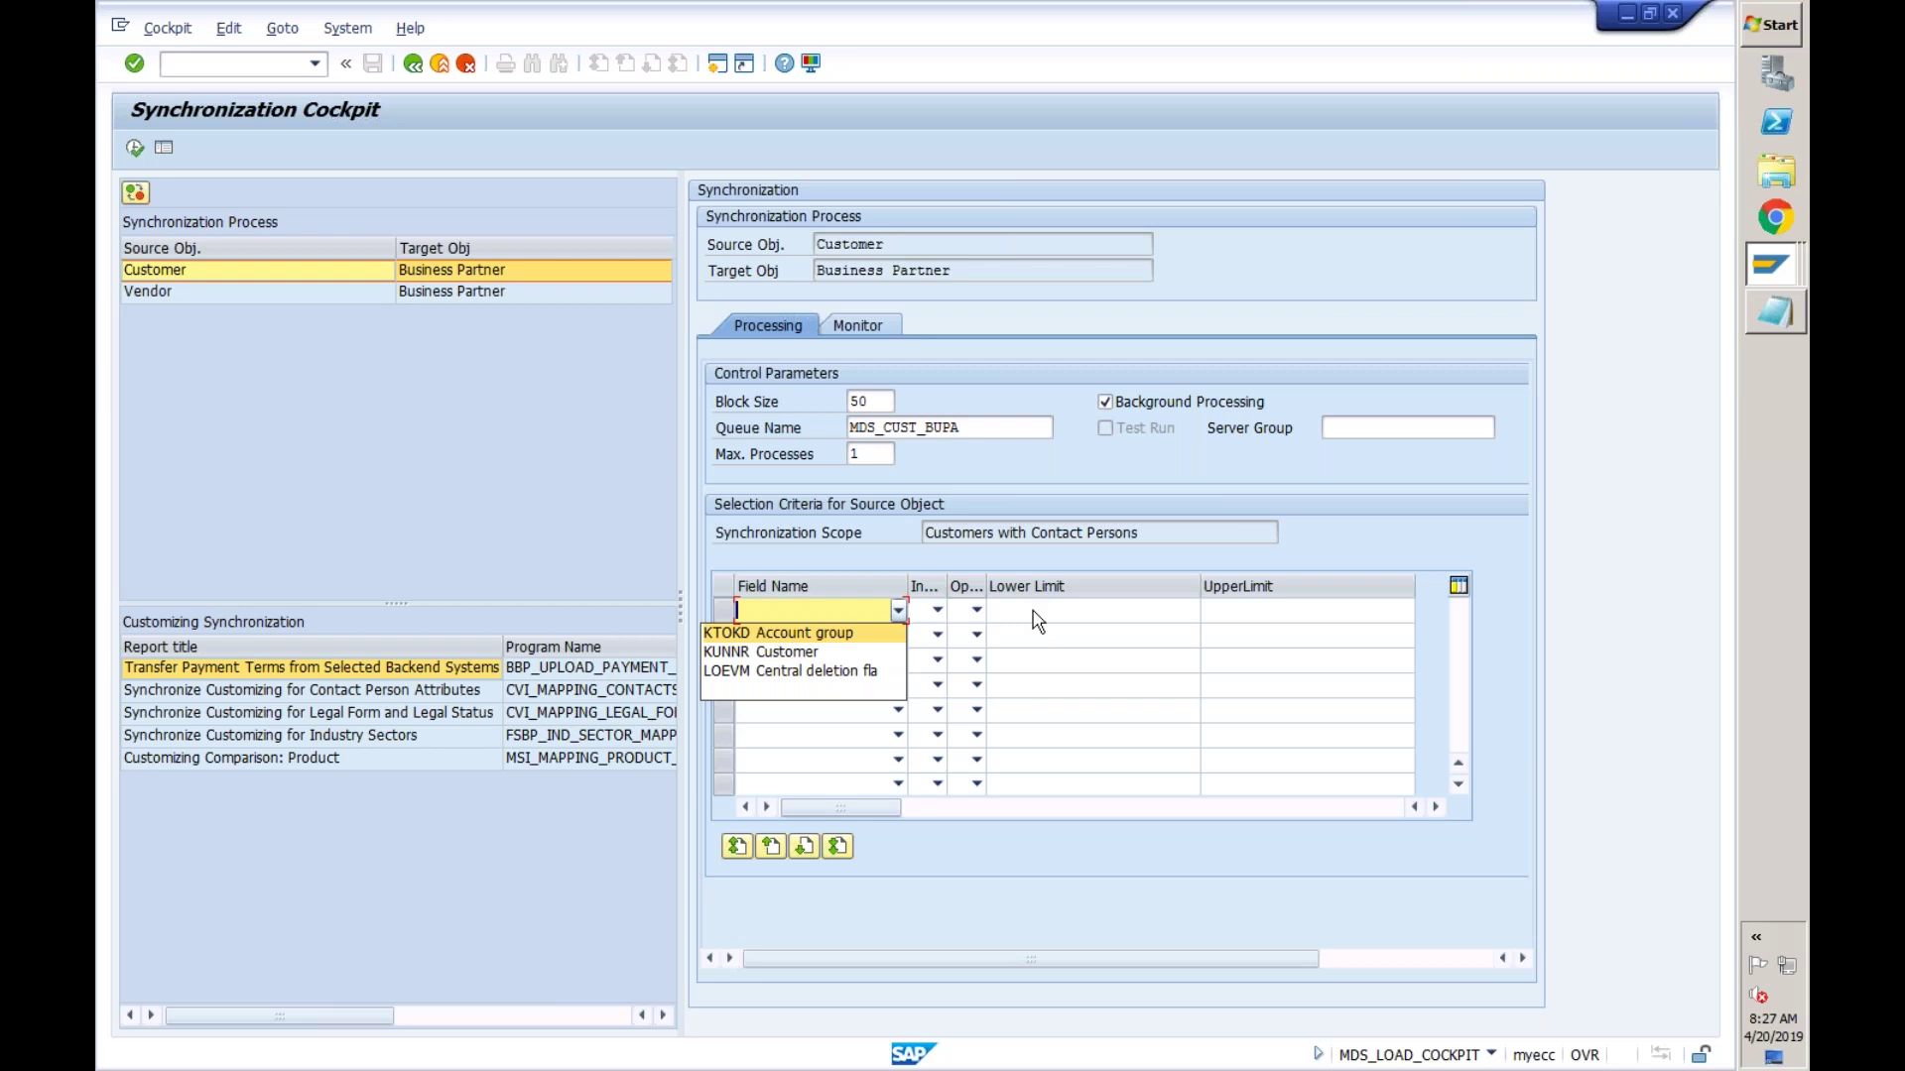
{"action": "left_click", "coordinate": [851, 643]}
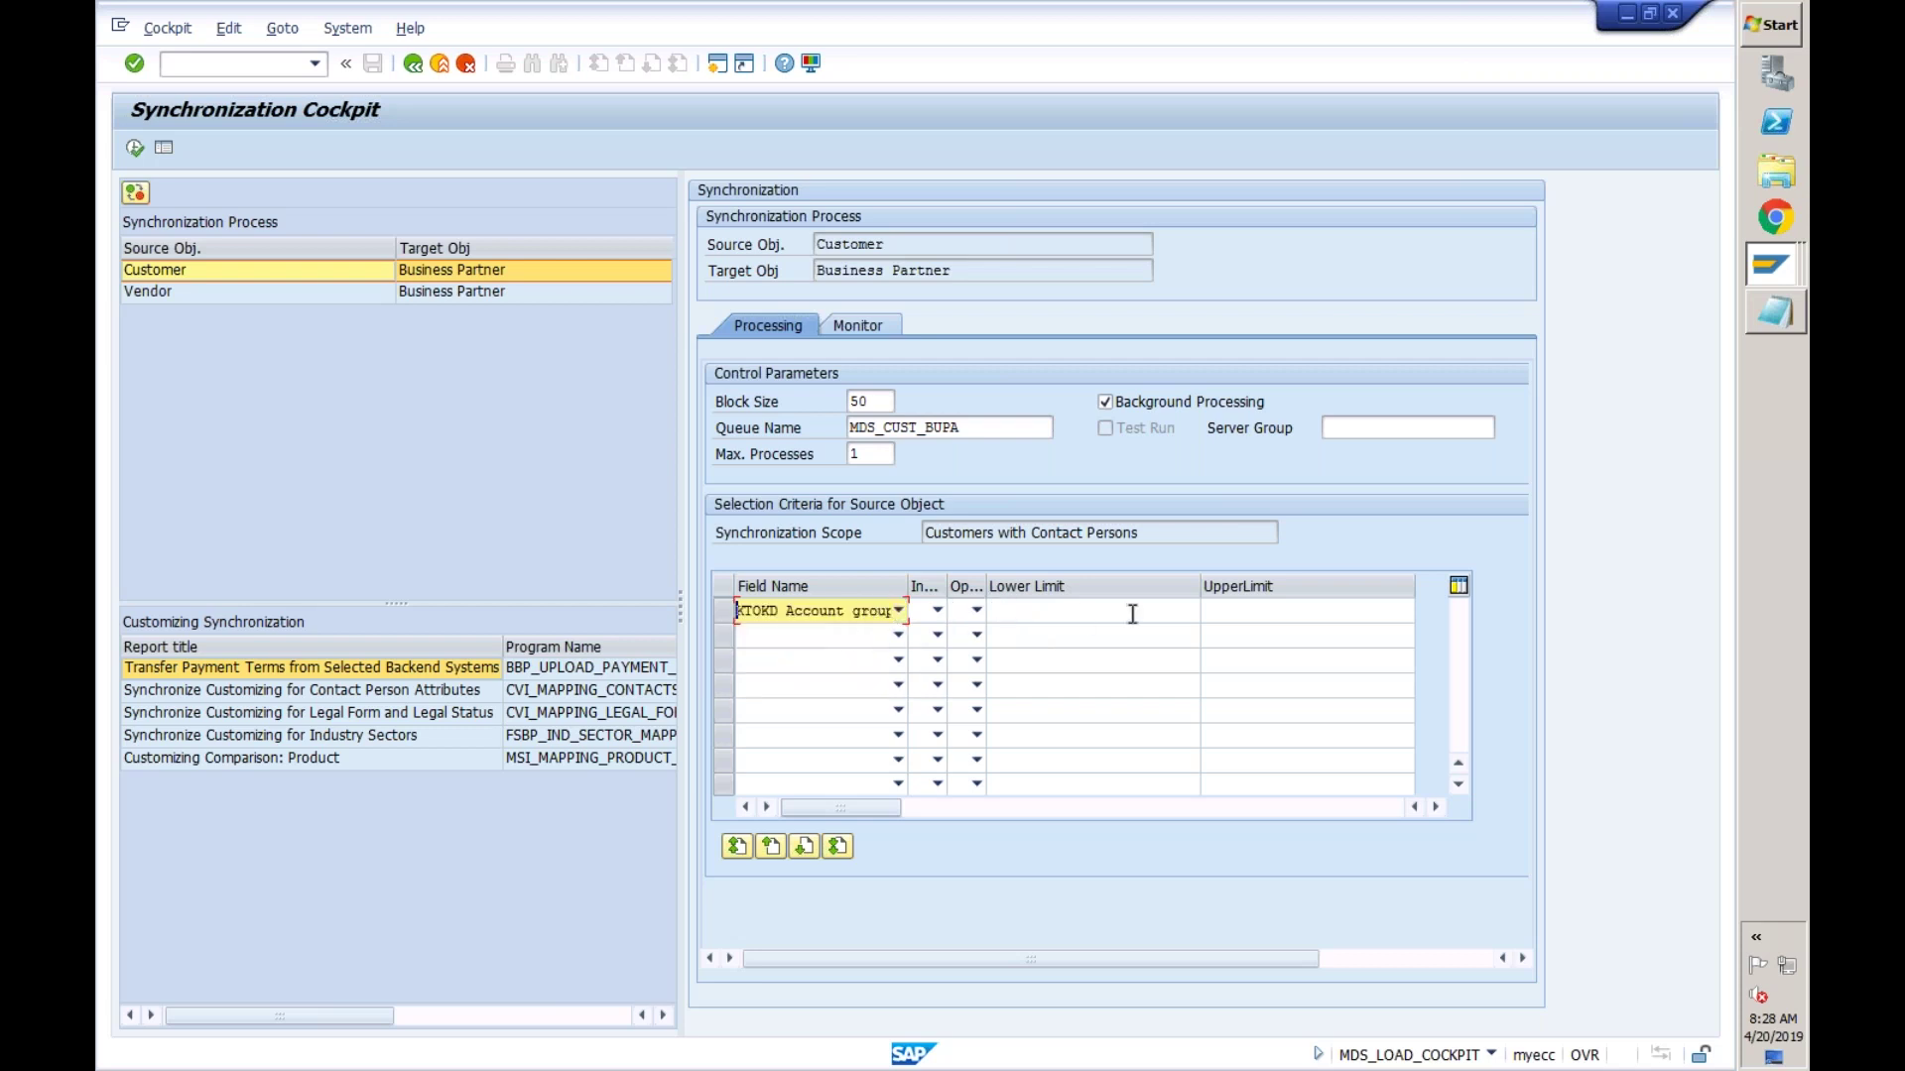
{"action": "left_click", "coordinate": [897, 635]}
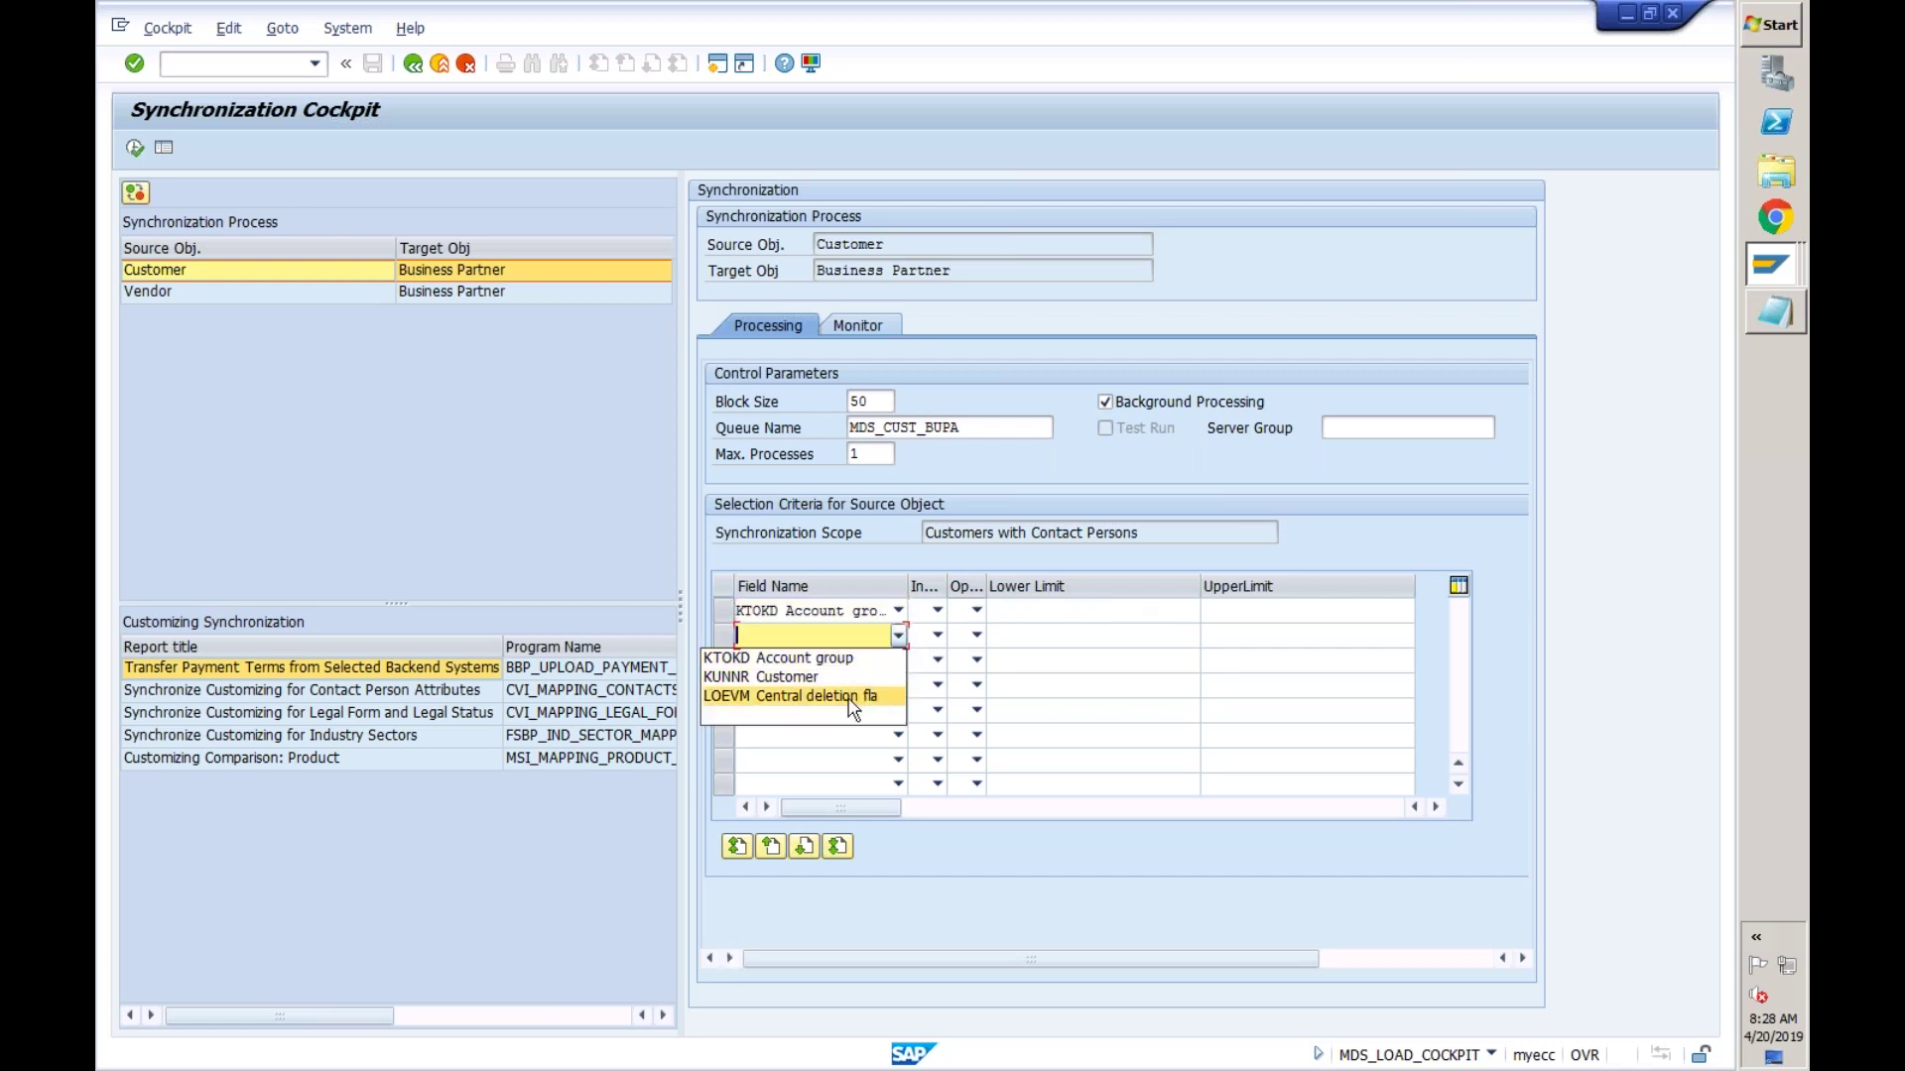
{"action": "left_click", "coordinate": [855, 697]}
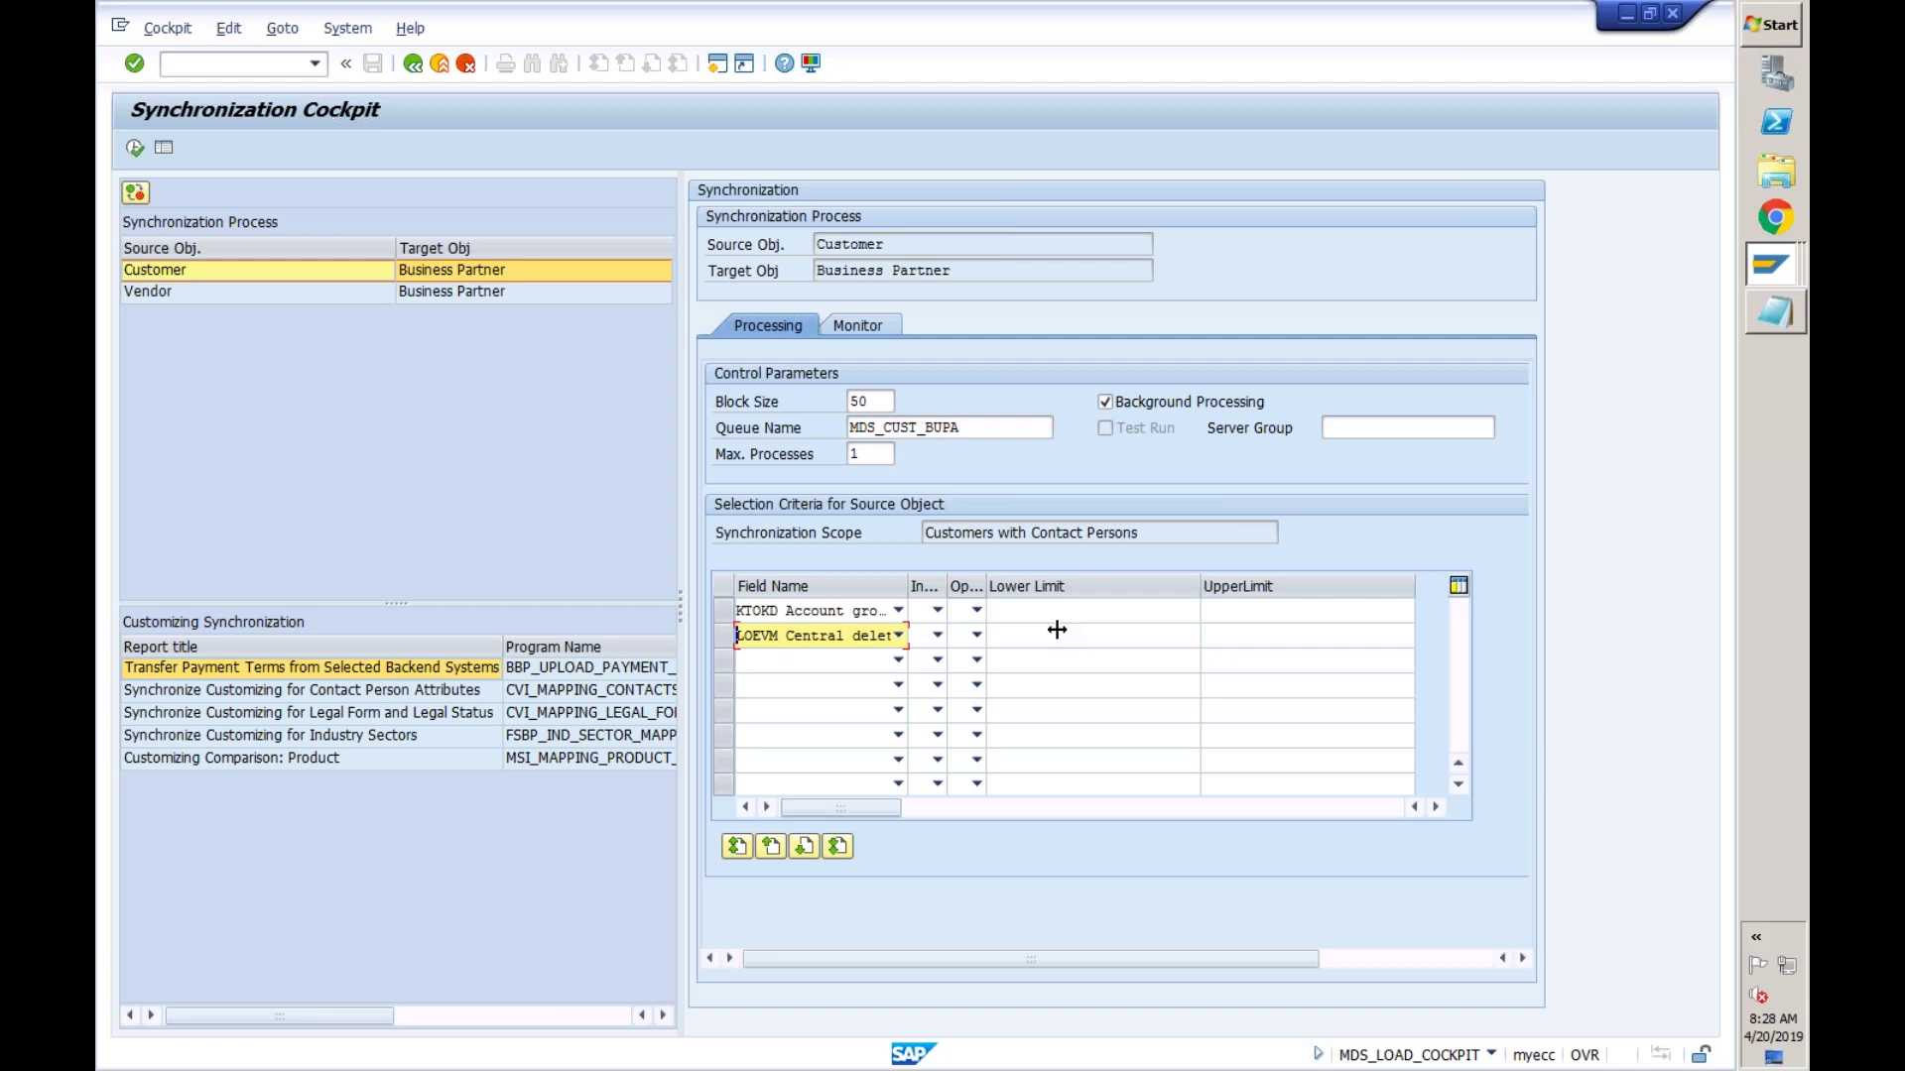
{"action": "left_click", "coordinate": [899, 613]}
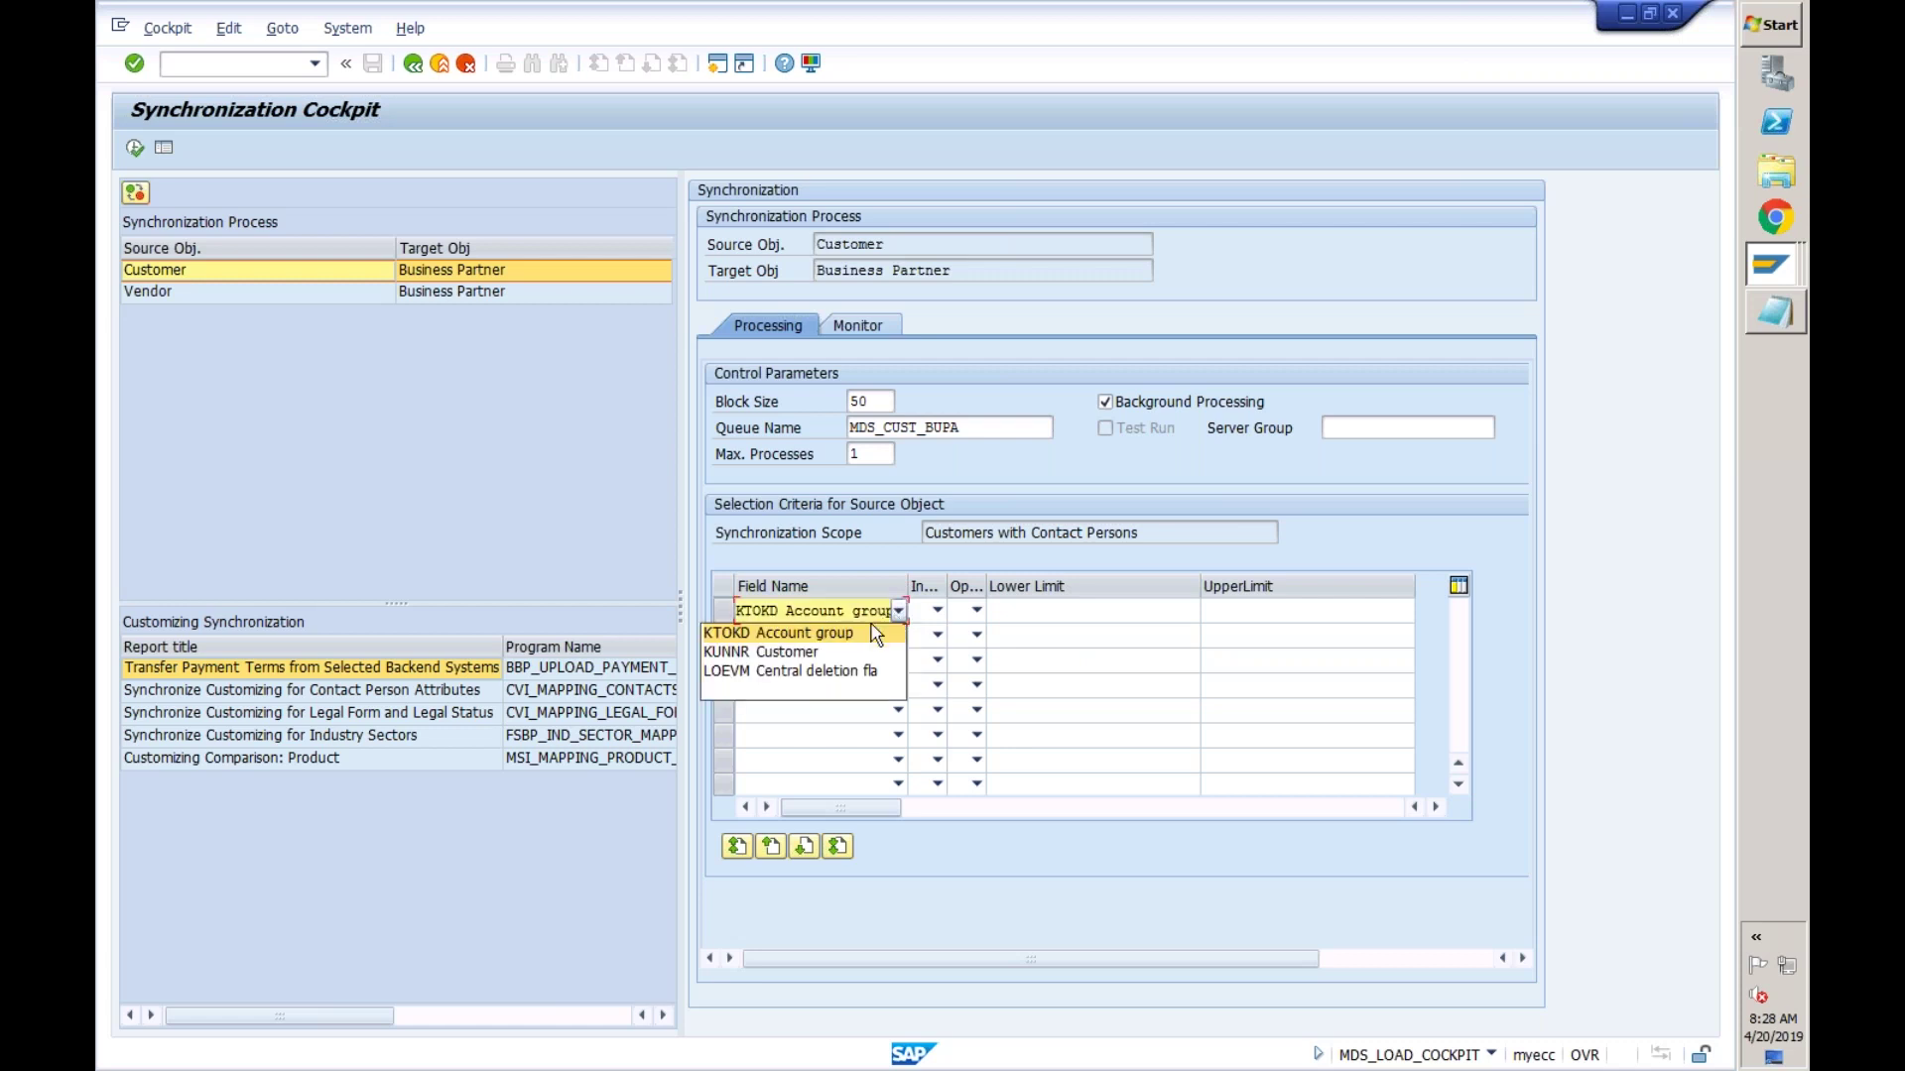
{"action": "left_click", "coordinate": [819, 653]}
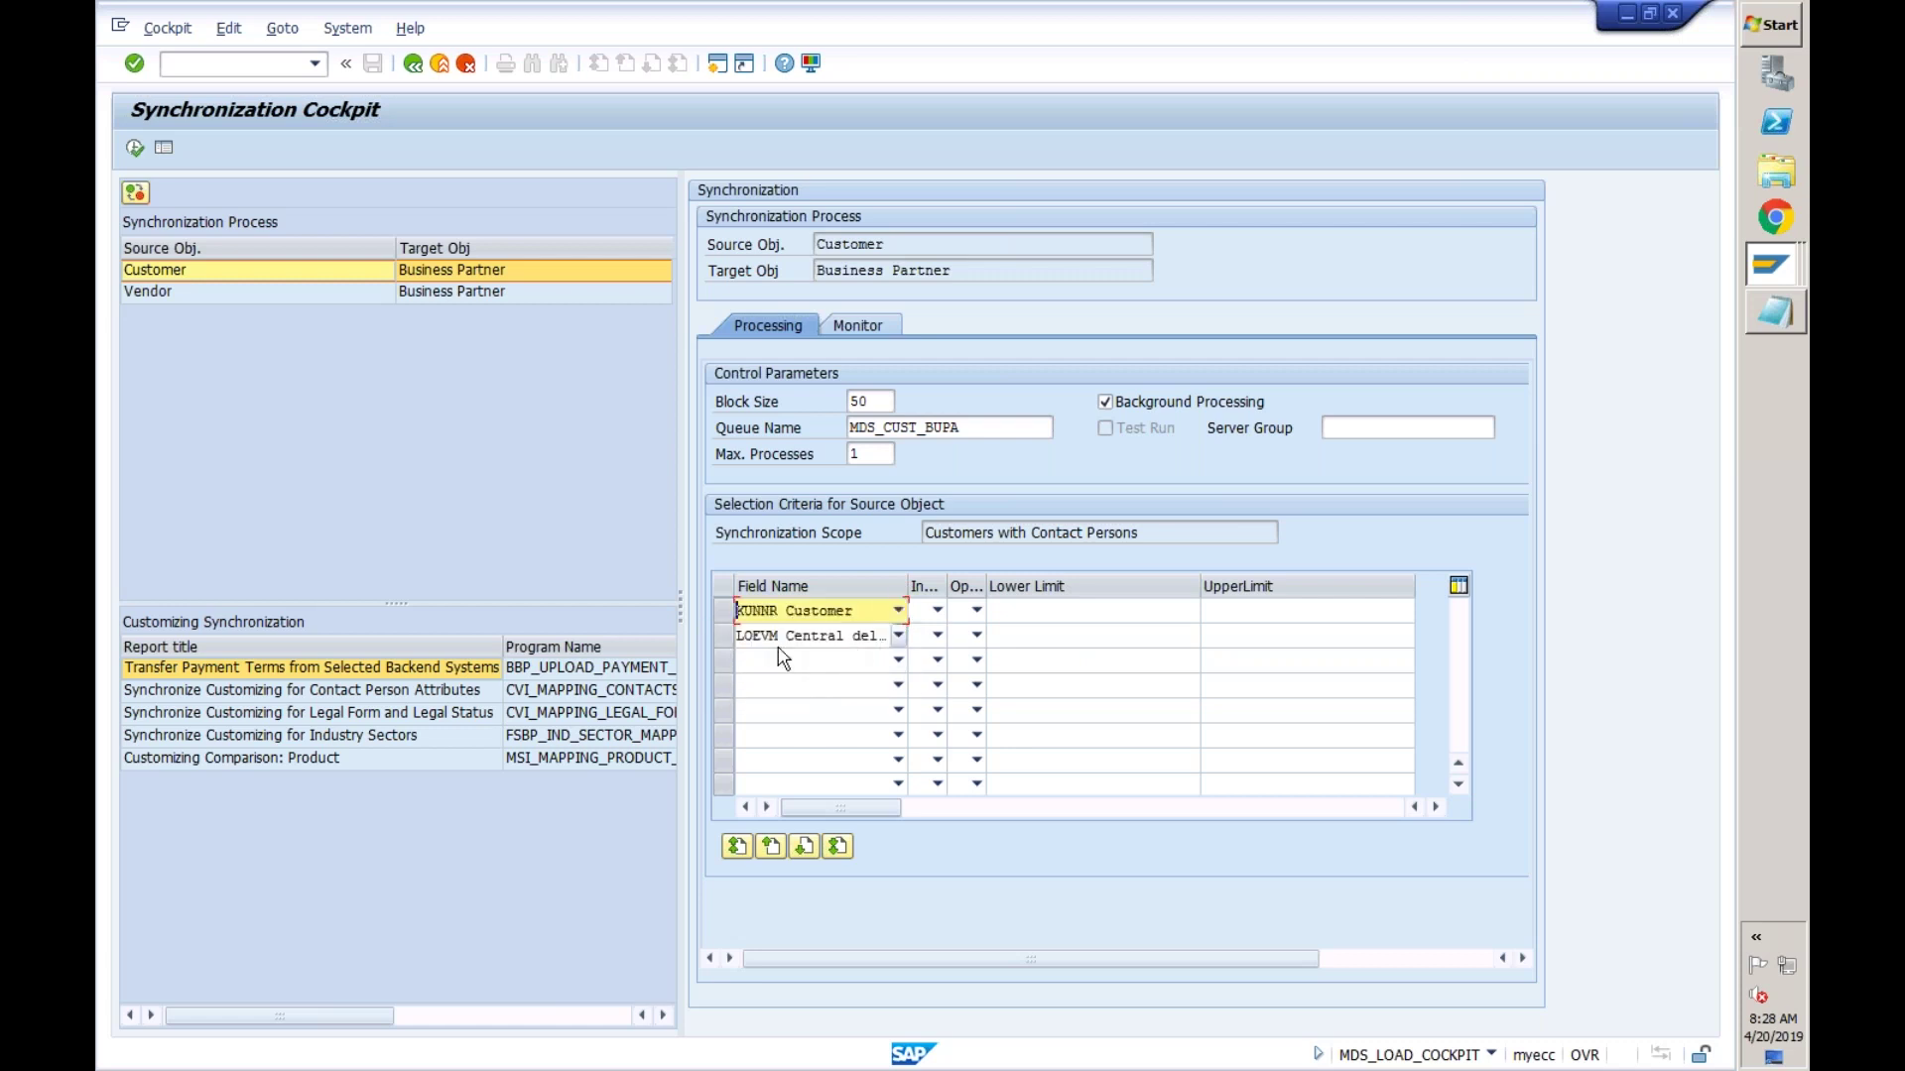
{"action": "left_click", "coordinate": [899, 636]}
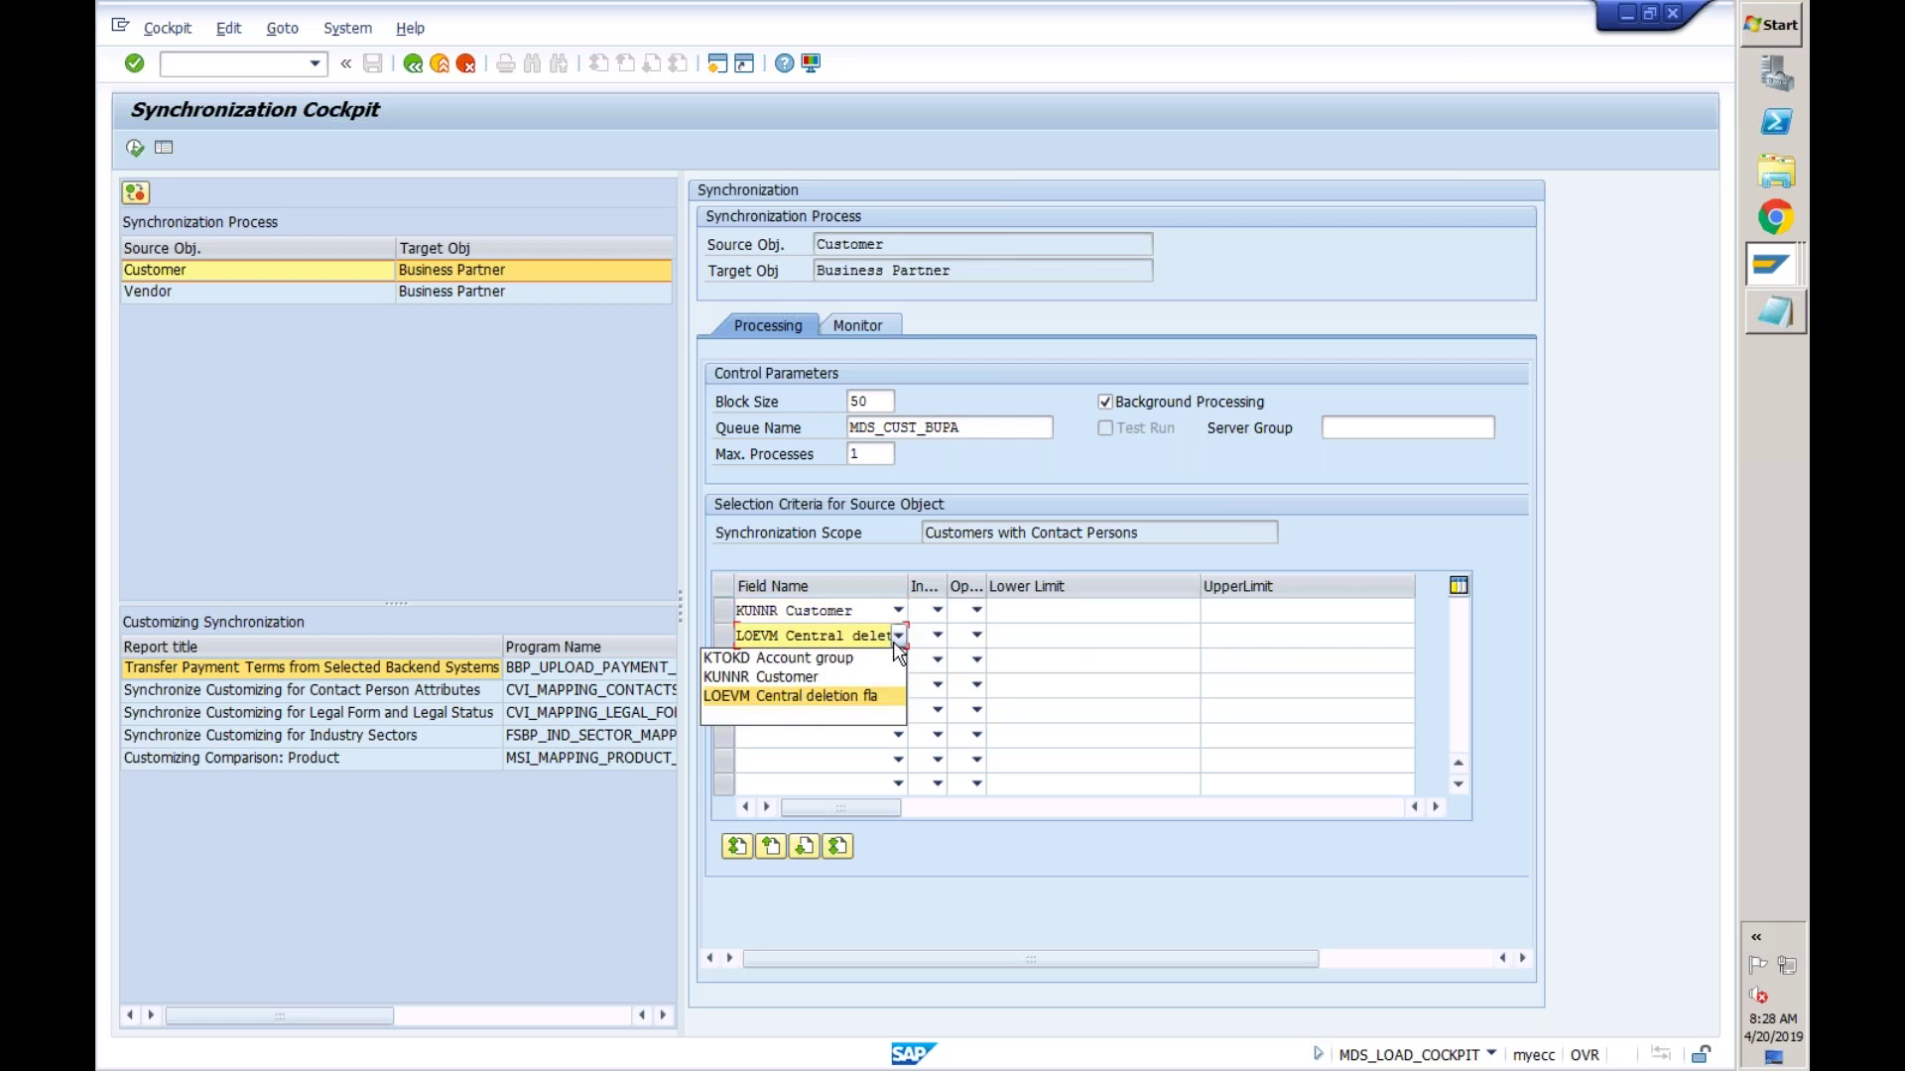
{"action": "left_click", "coordinate": [846, 716]}
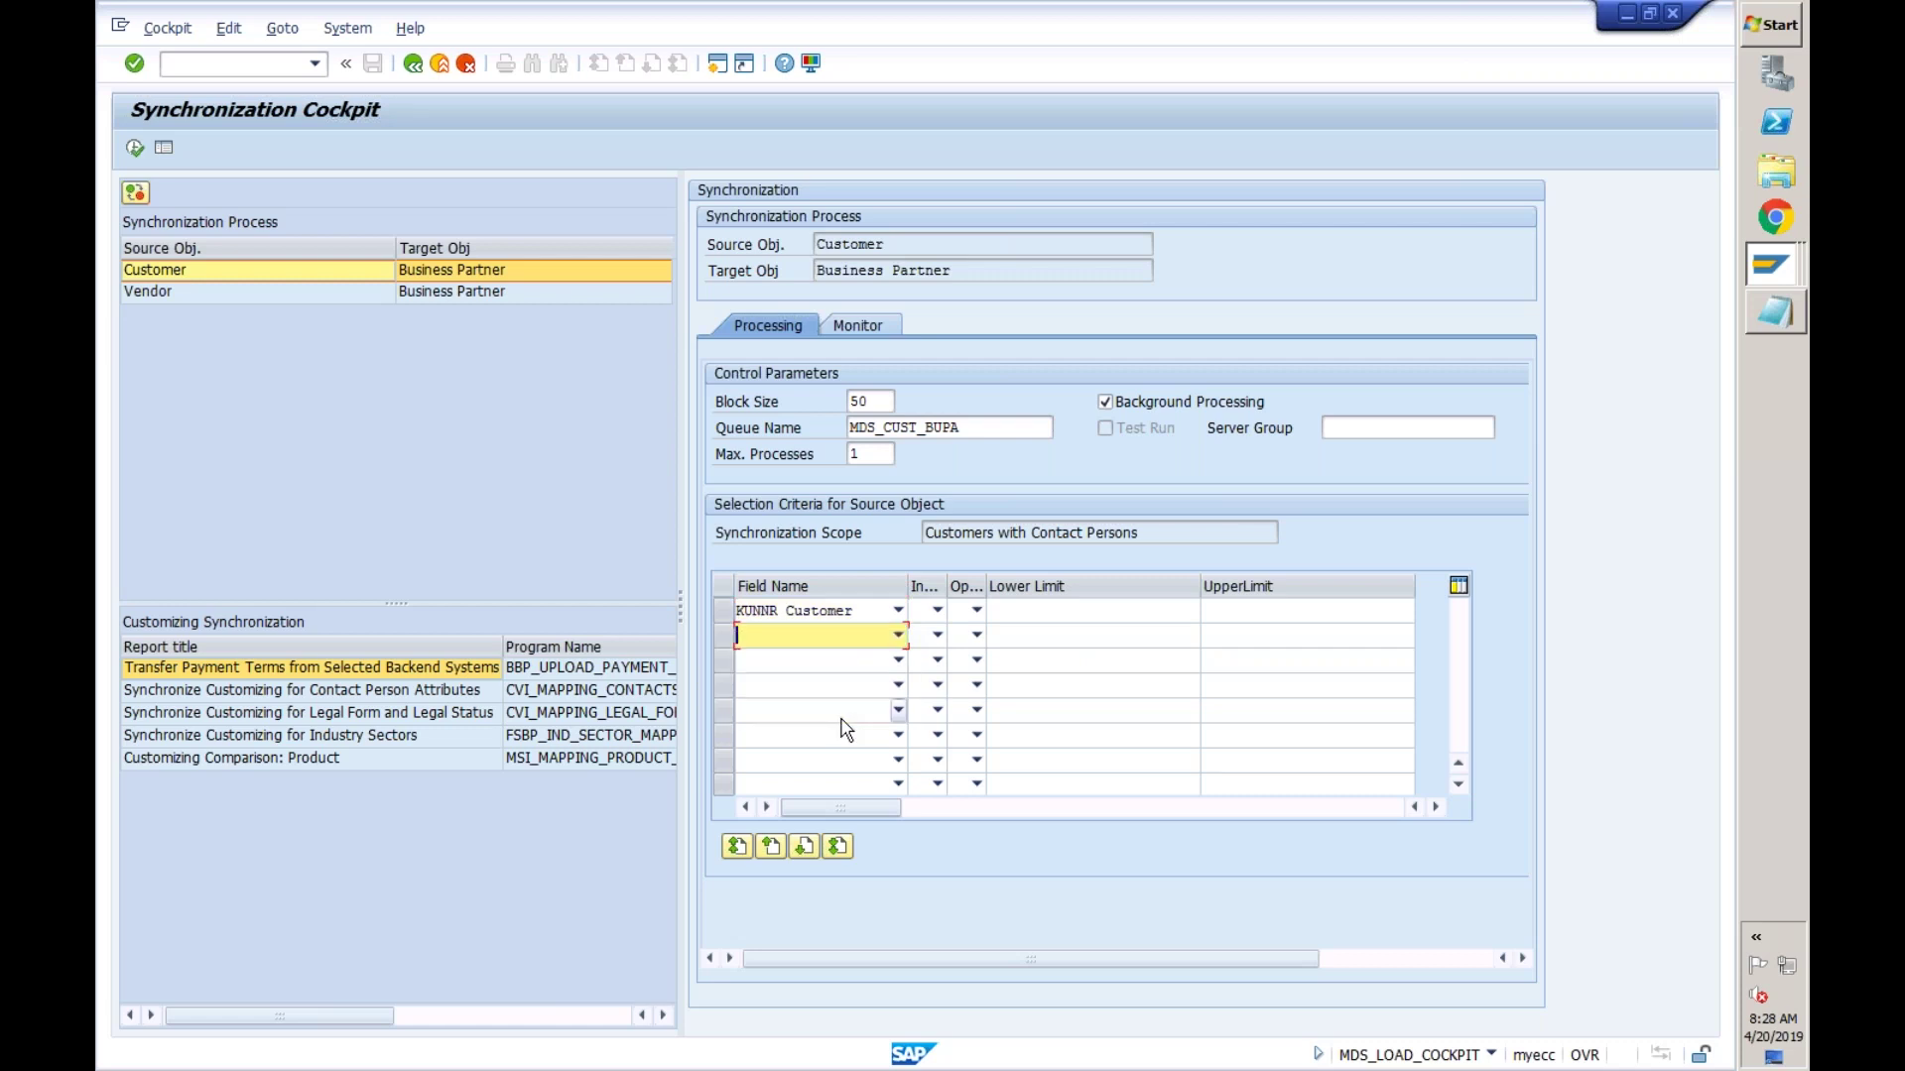
- Give the KUNNR Customer criterion include I, operator EQ and lower limit 100
{"action": "left_click", "coordinate": [938, 612]}
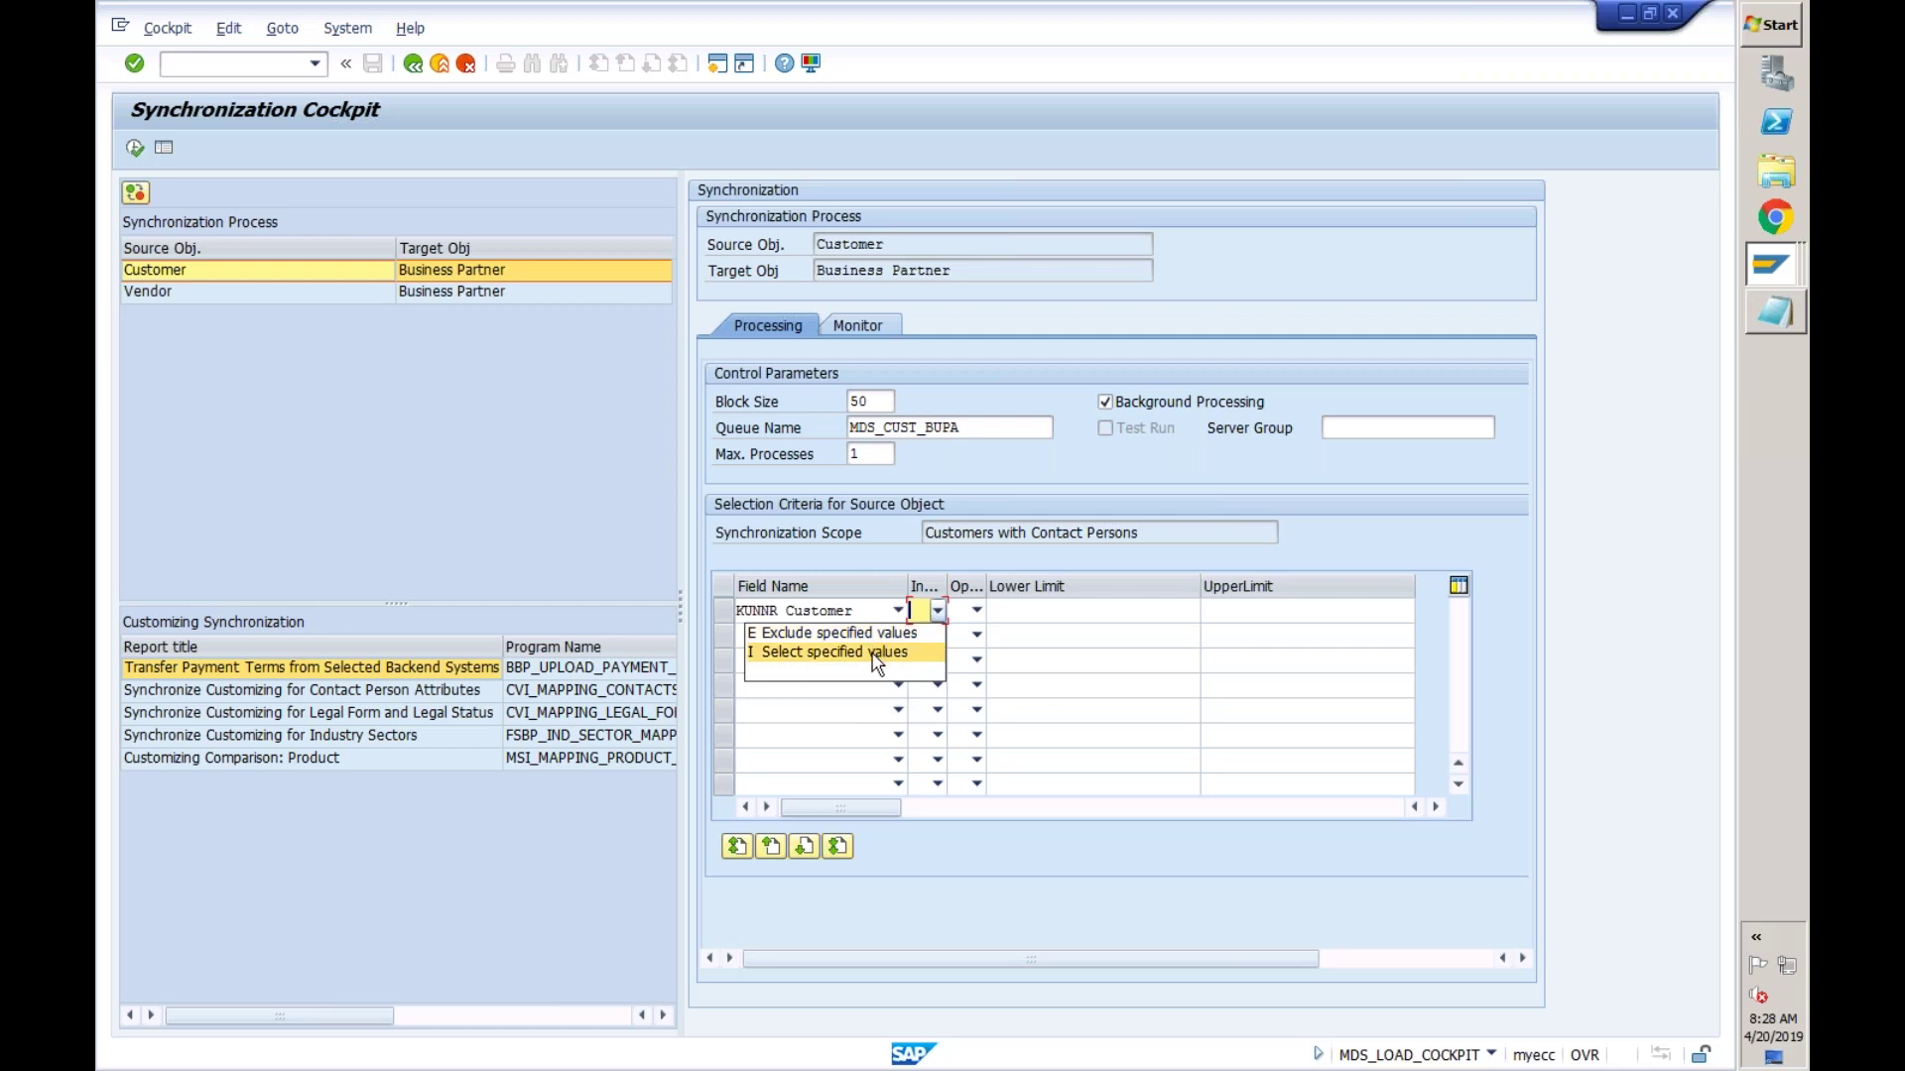
{"action": "left_click", "coordinate": [877, 653]}
{"action": "left_click", "coordinate": [977, 611]}
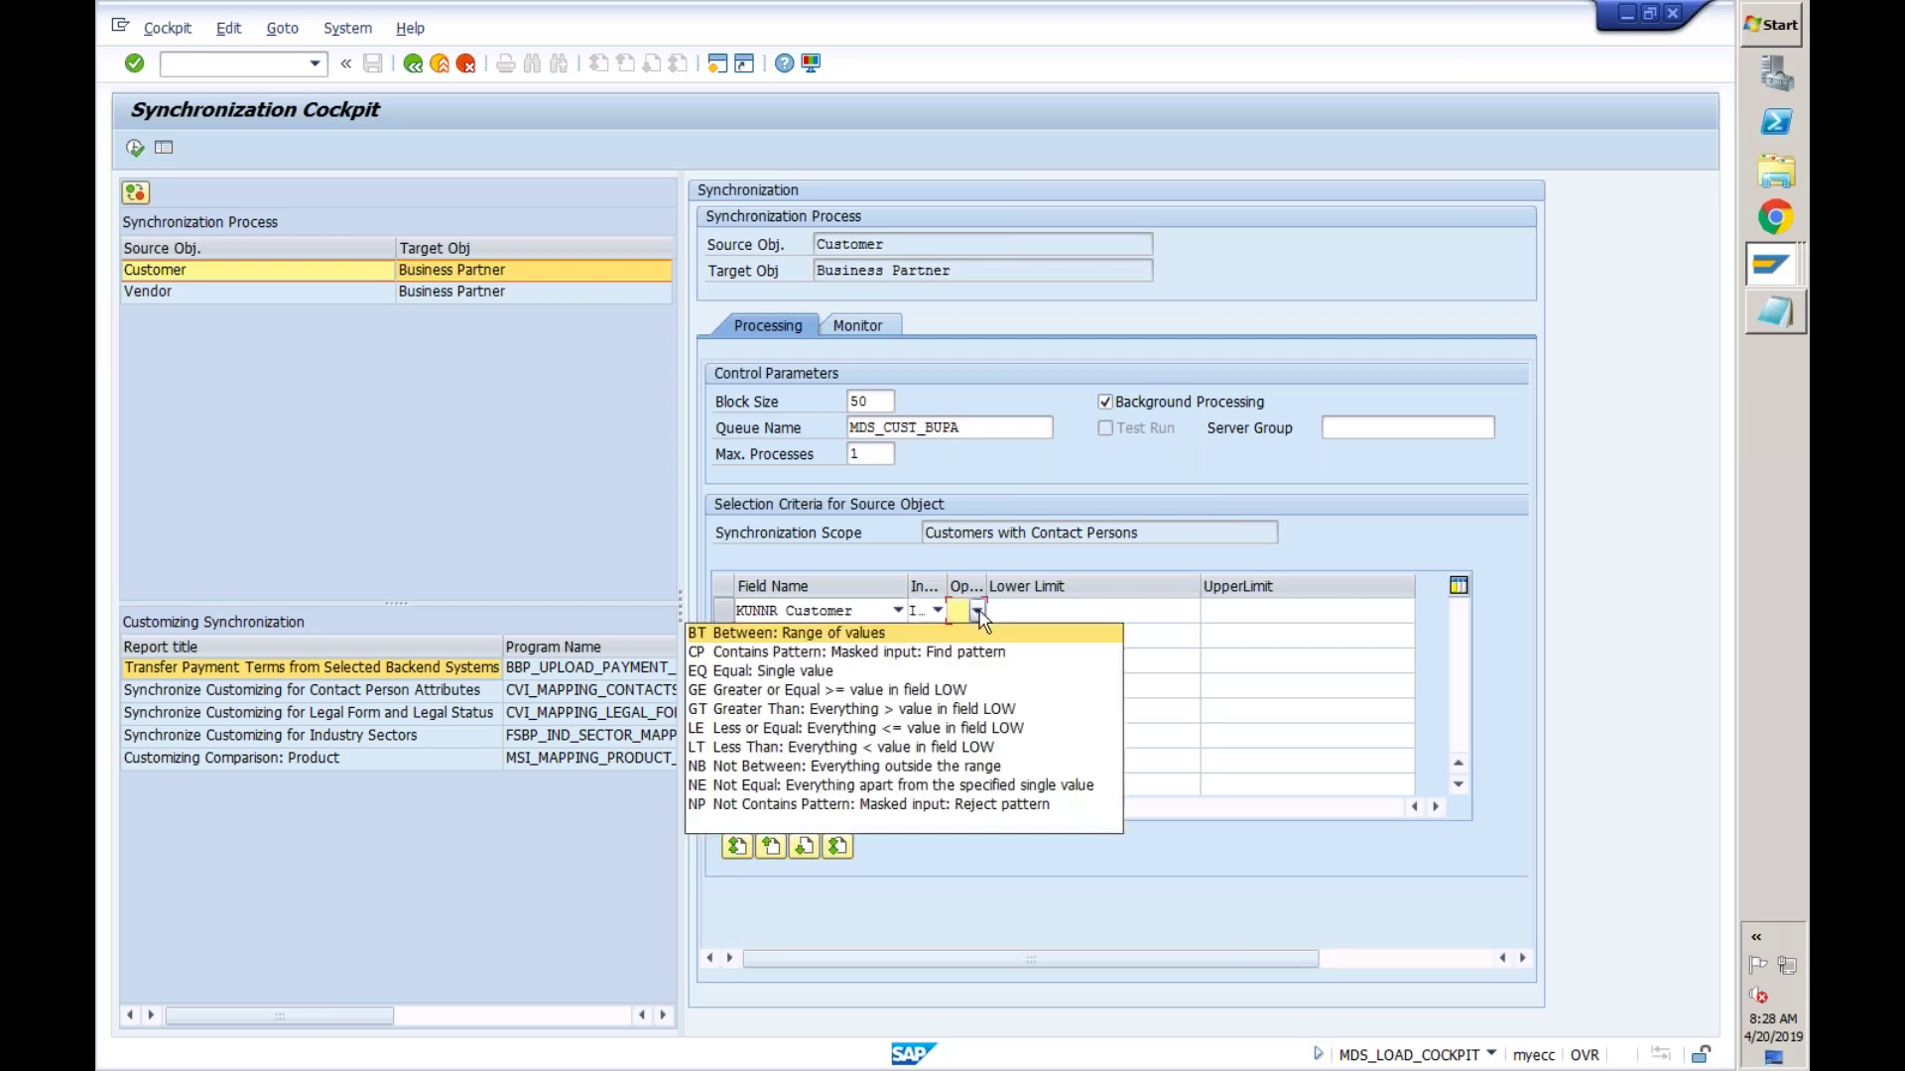
{"action": "left_click", "coordinate": [905, 671]}
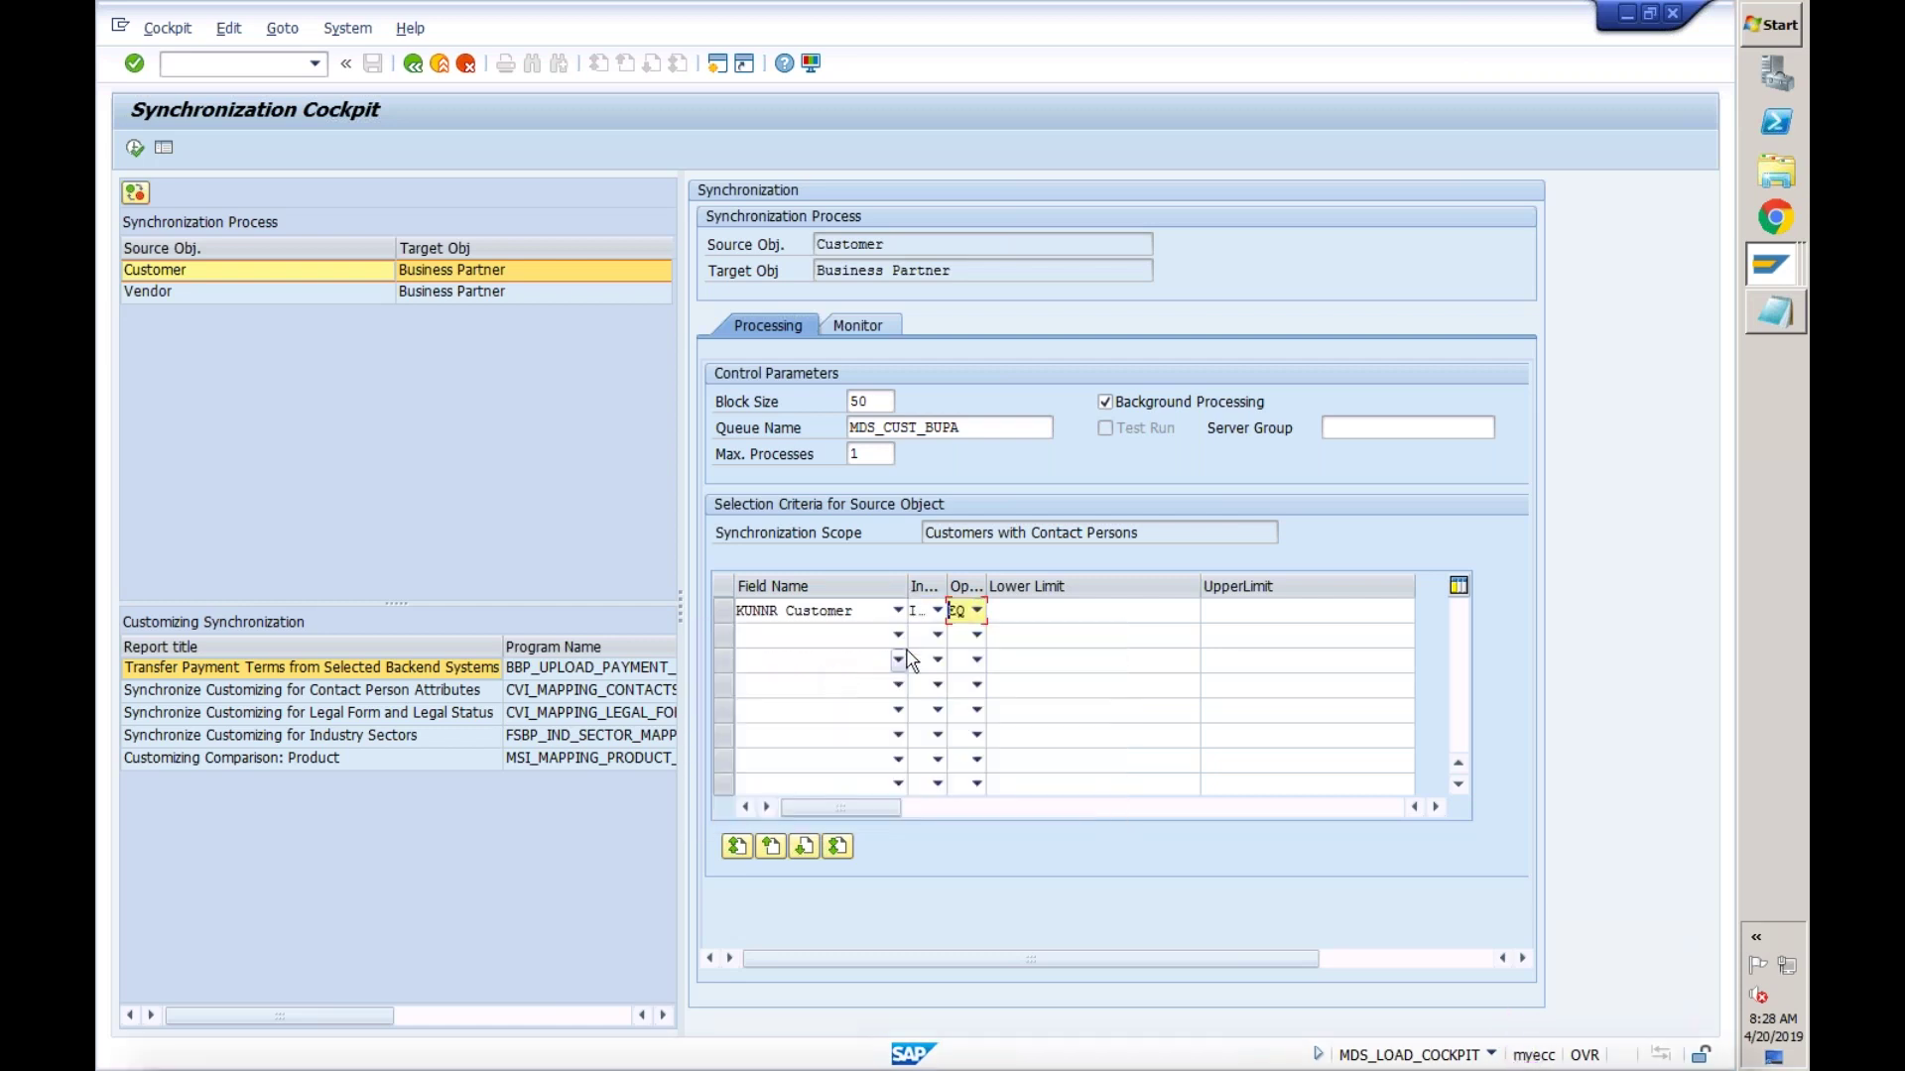
{"action": "left_click", "coordinate": [1047, 610]}
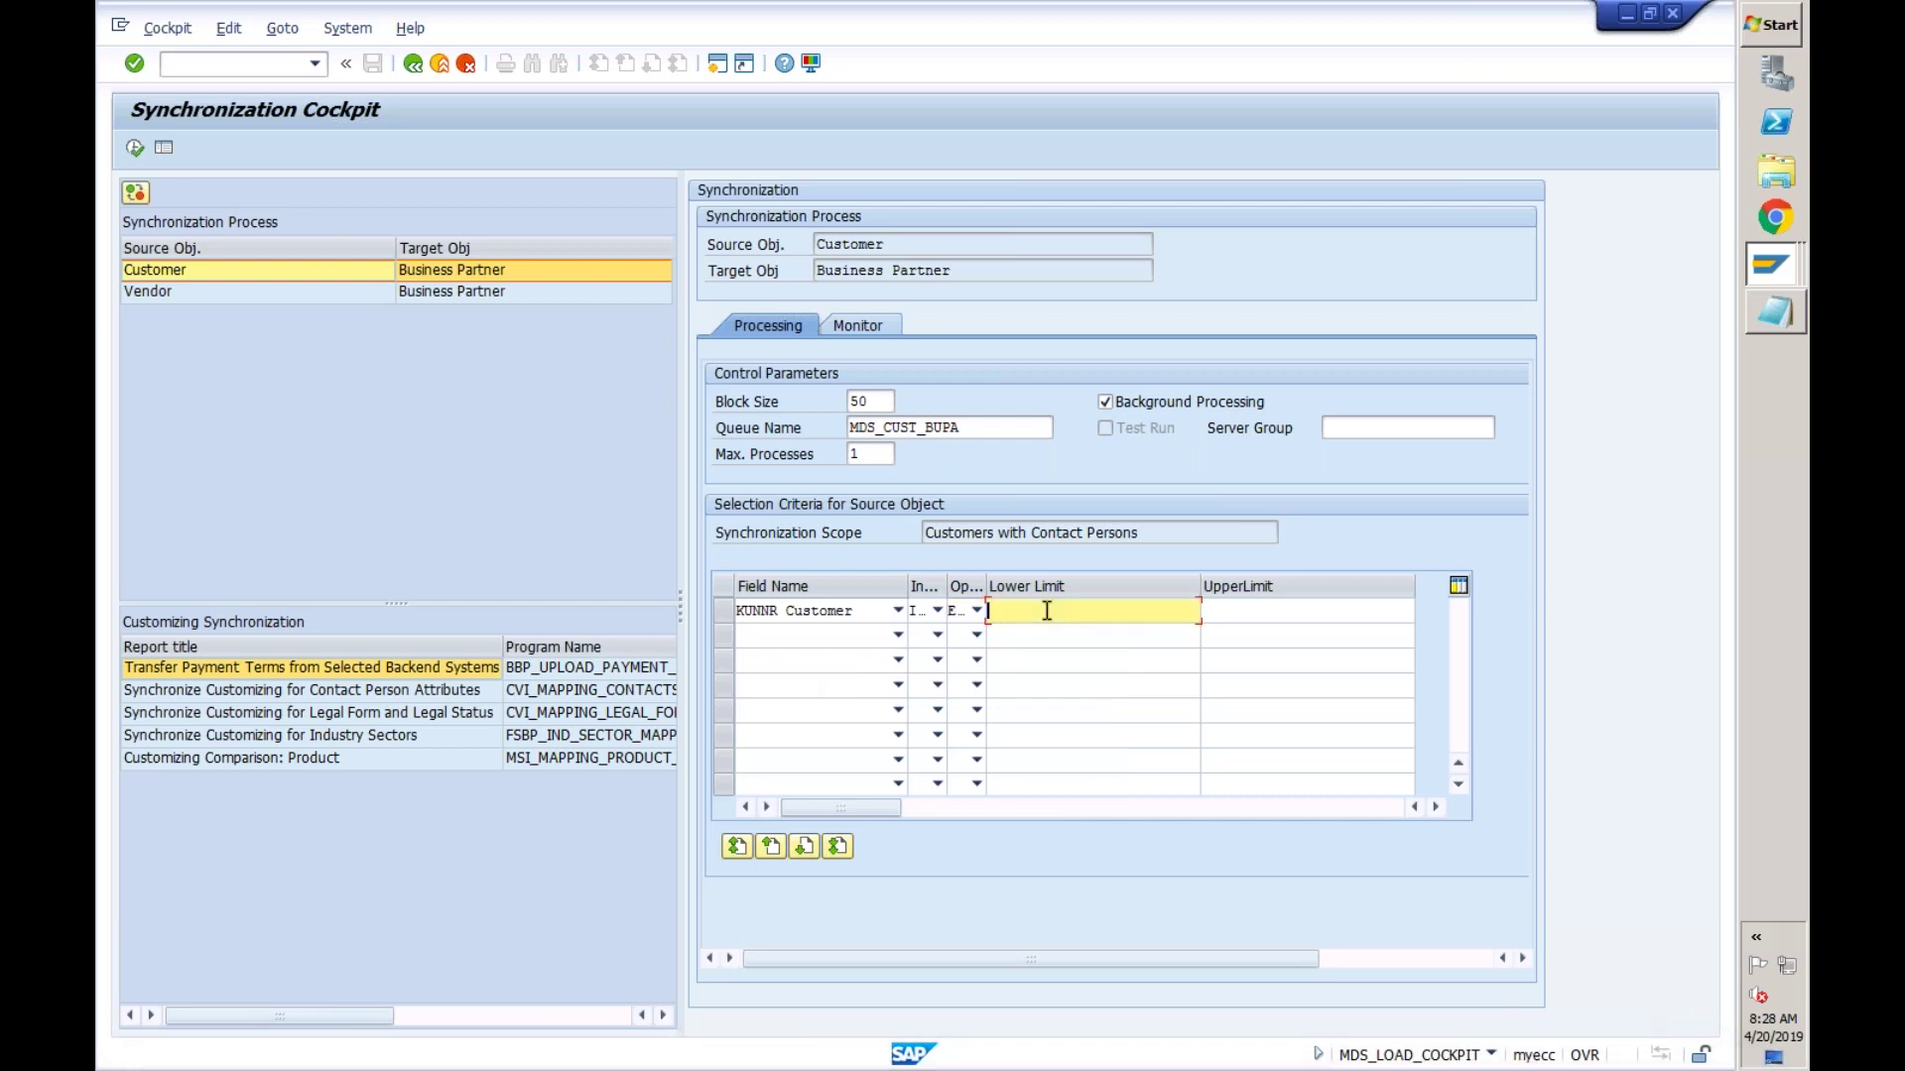
{"action": "type", "text": "100"}
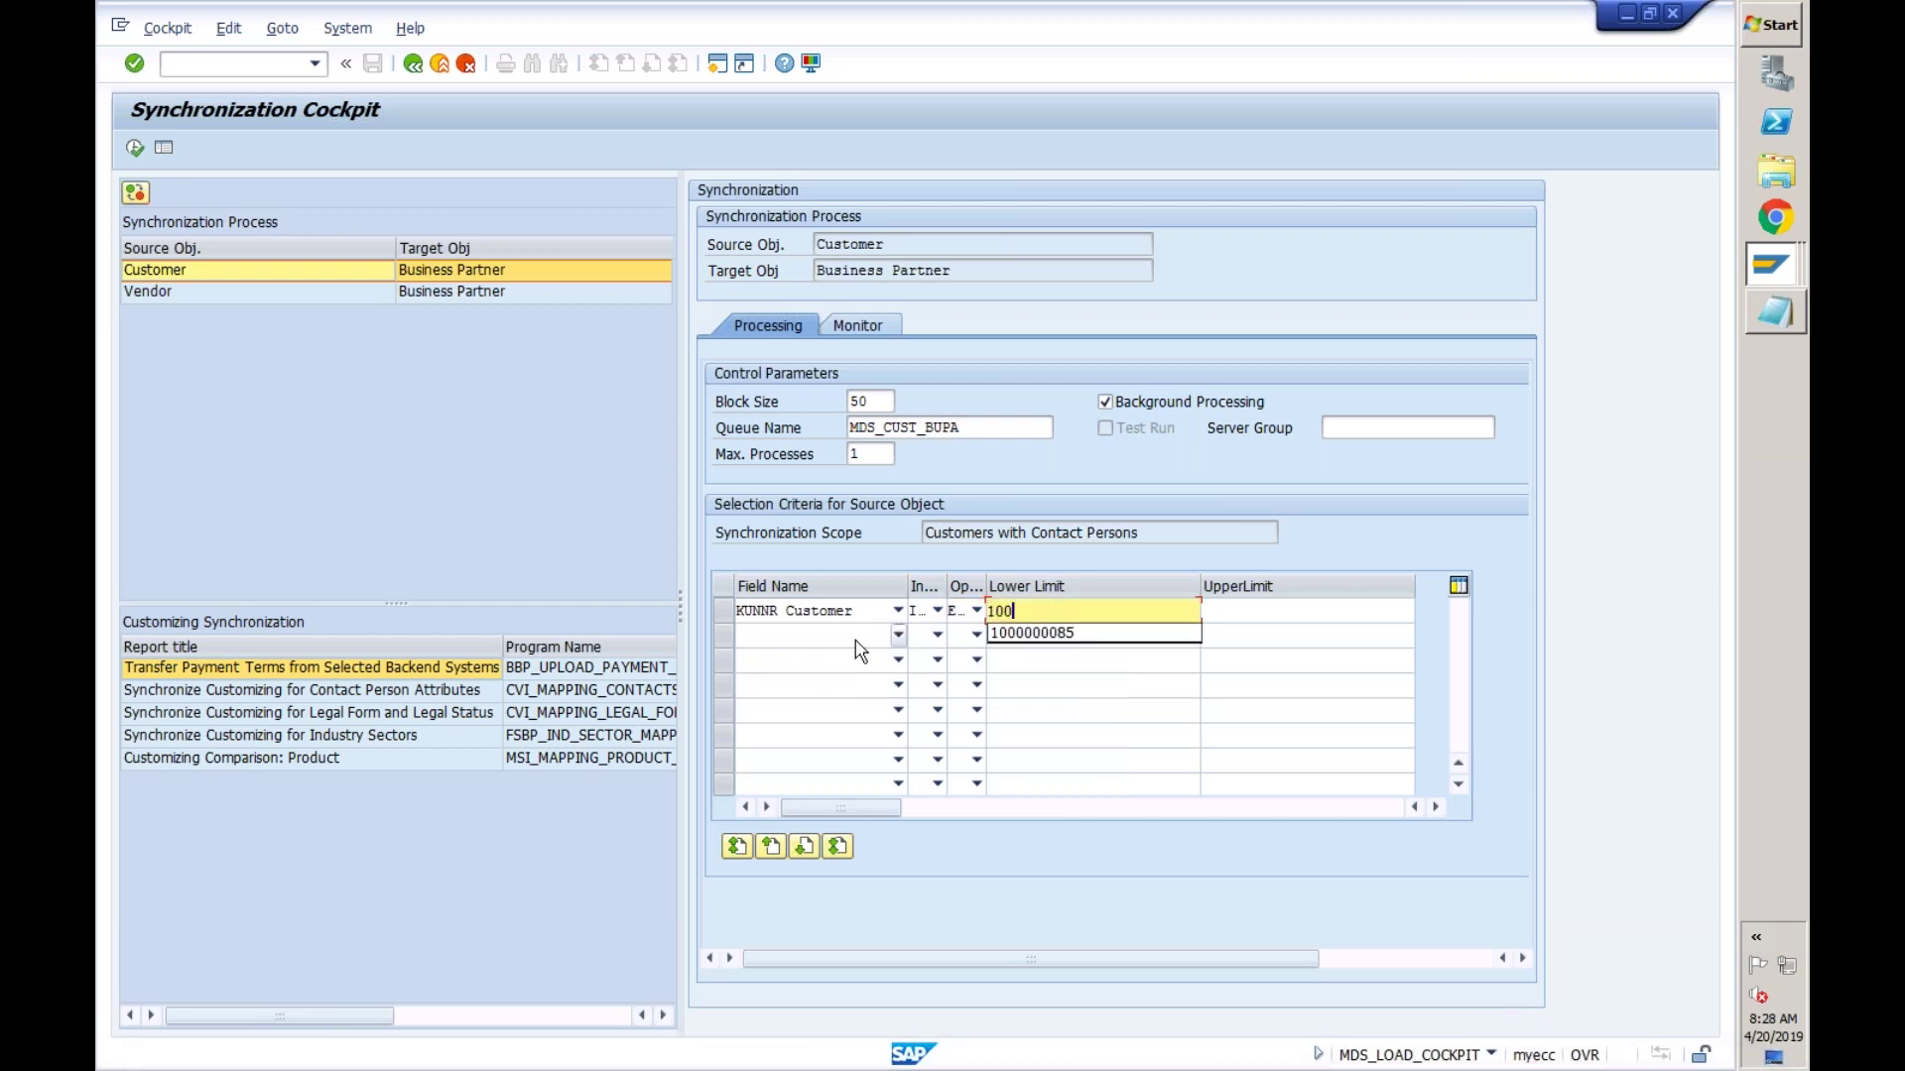
{"action": "left_click", "coordinate": [851, 639]}
{"action": "left_click", "coordinate": [851, 639]}
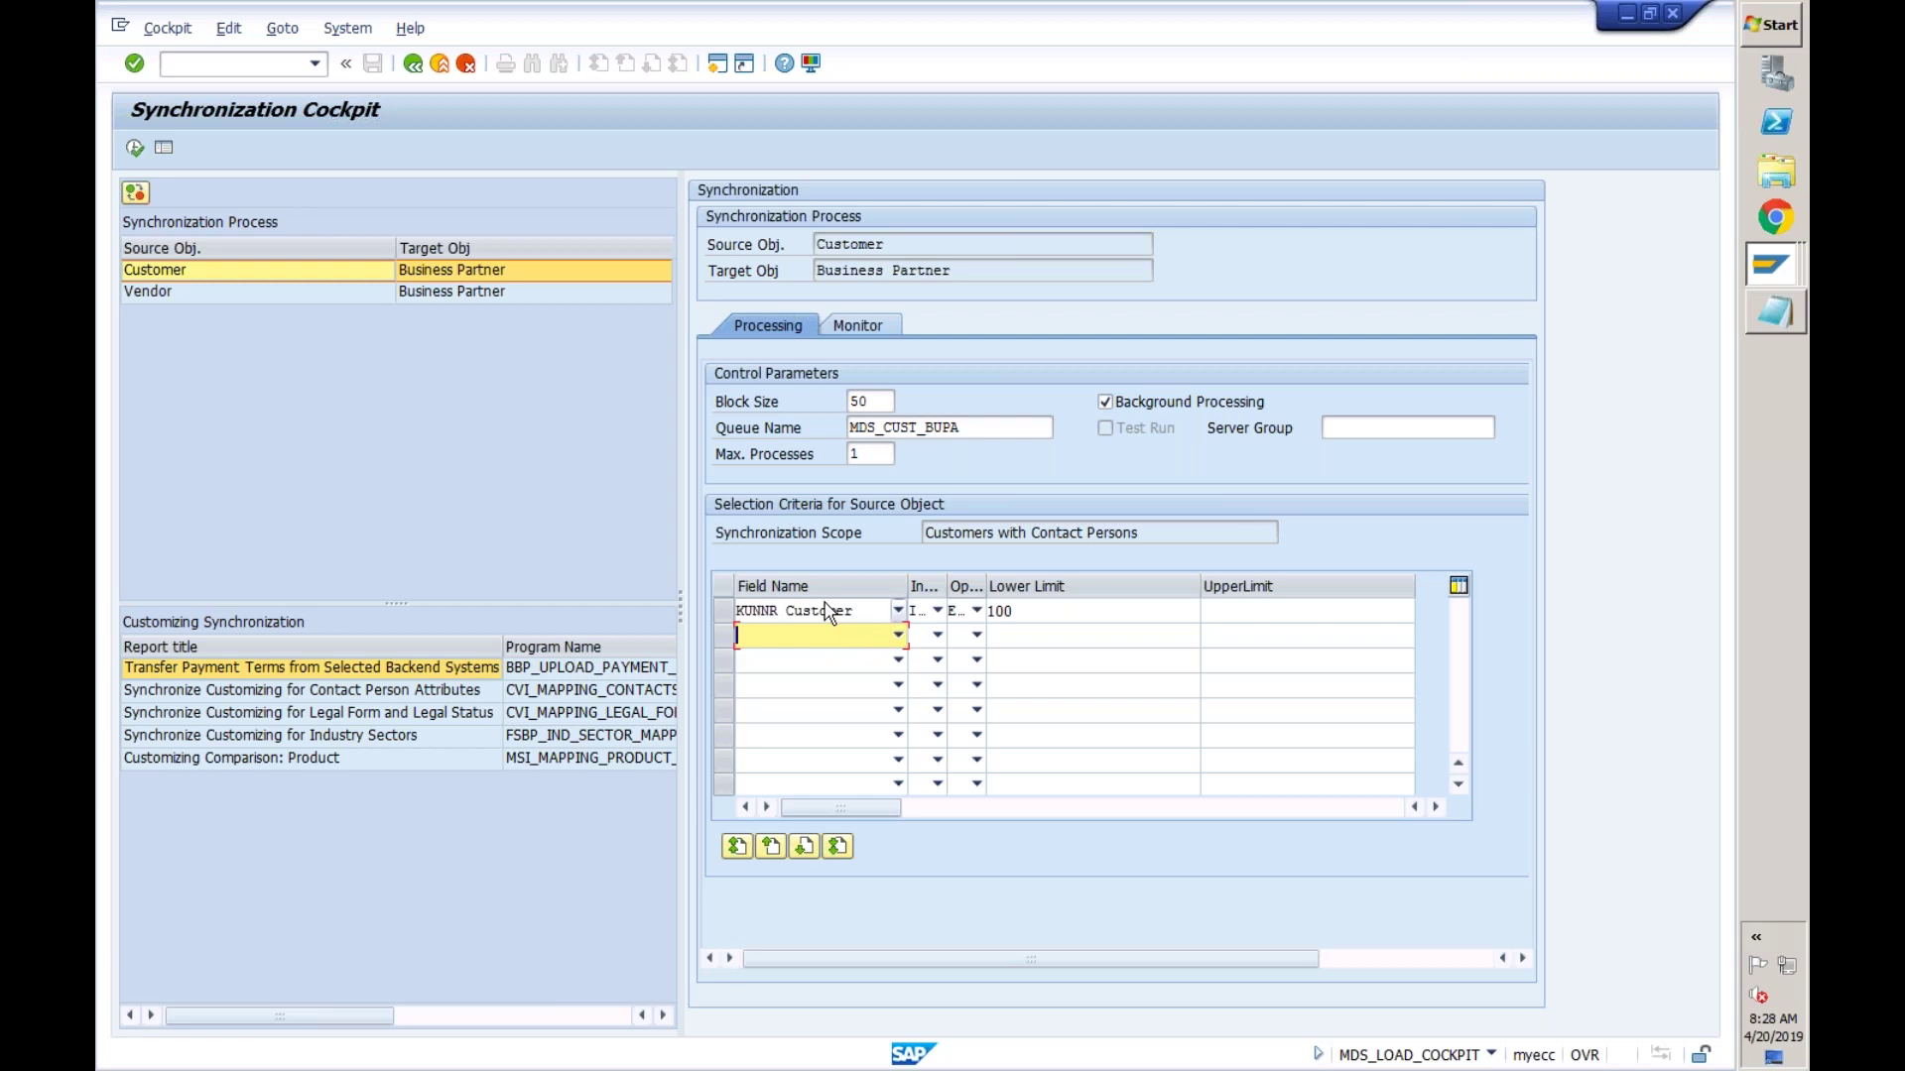
{"action": "left_click", "coordinate": [1014, 608]}
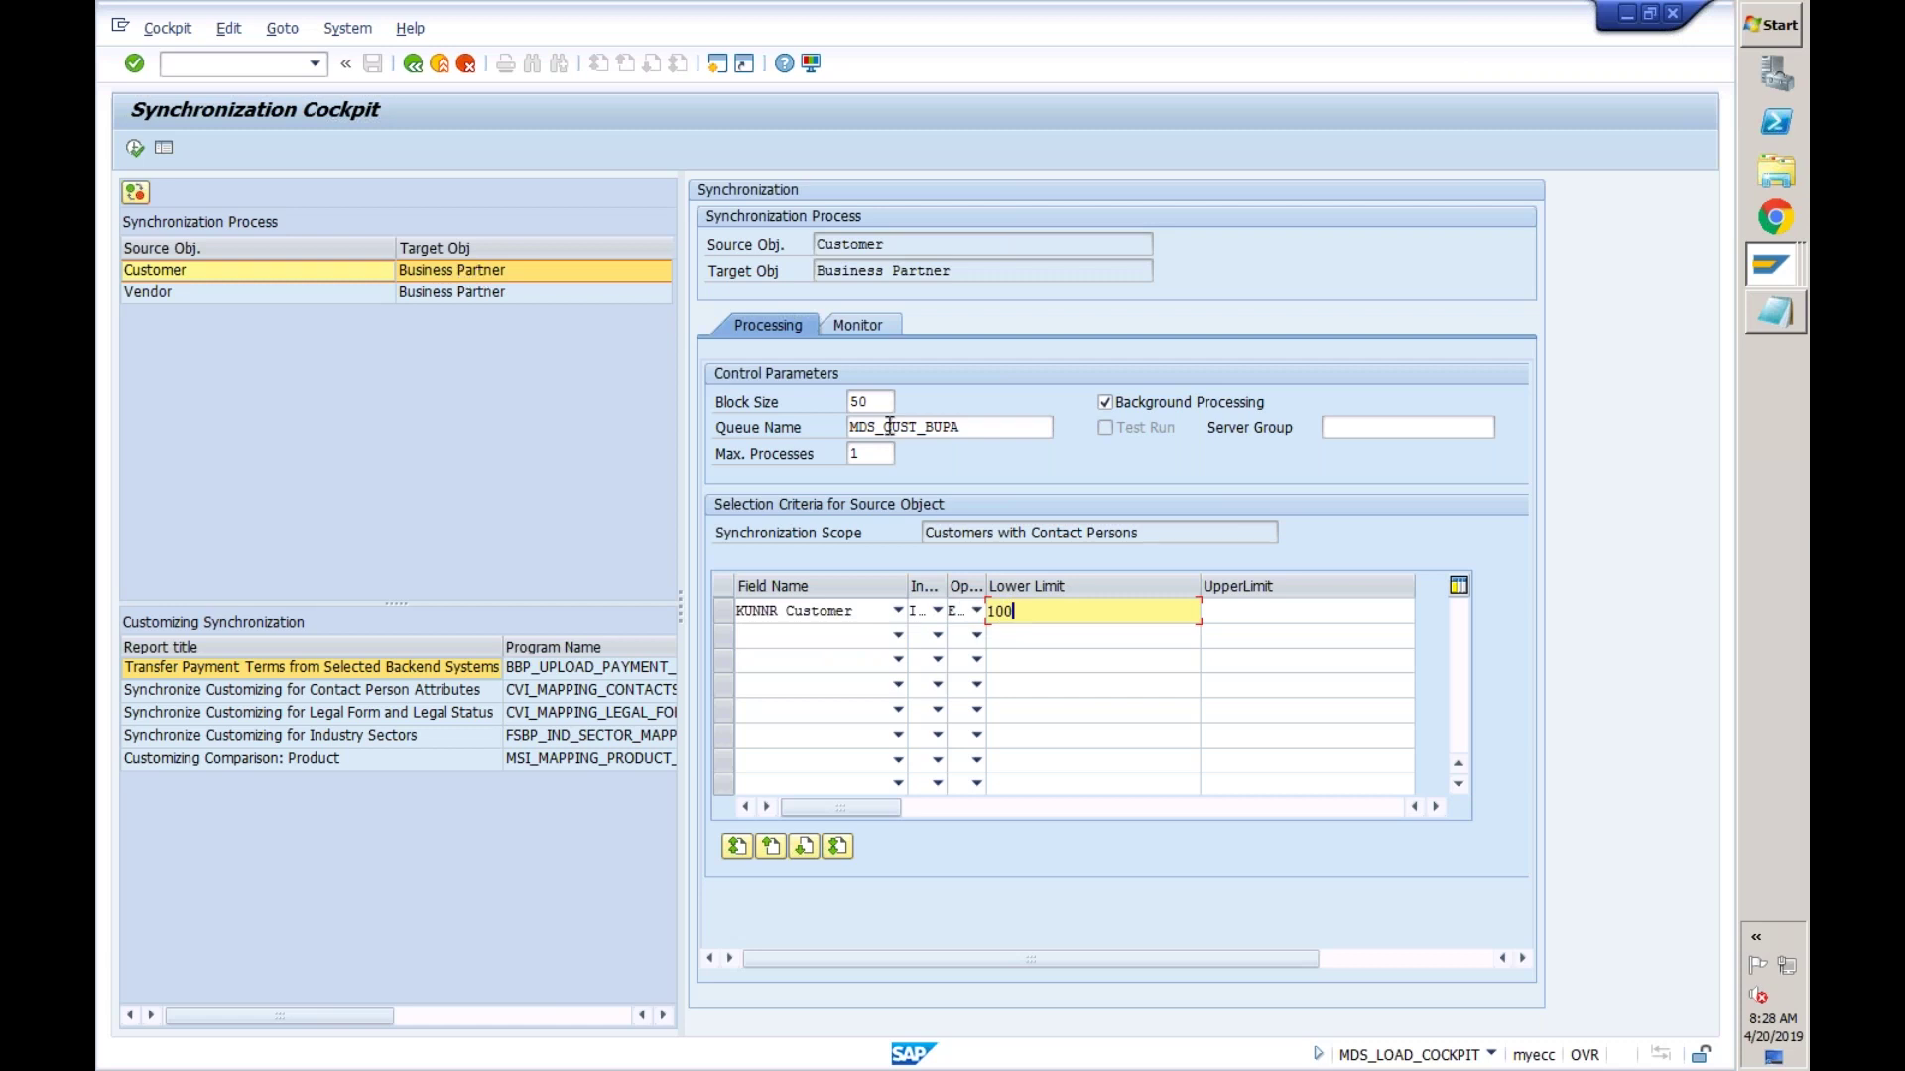
- Turn off Background Processing and start the Customer → Business Partner synchronization in the foreground
{"action": "left_click", "coordinate": [1106, 403]}
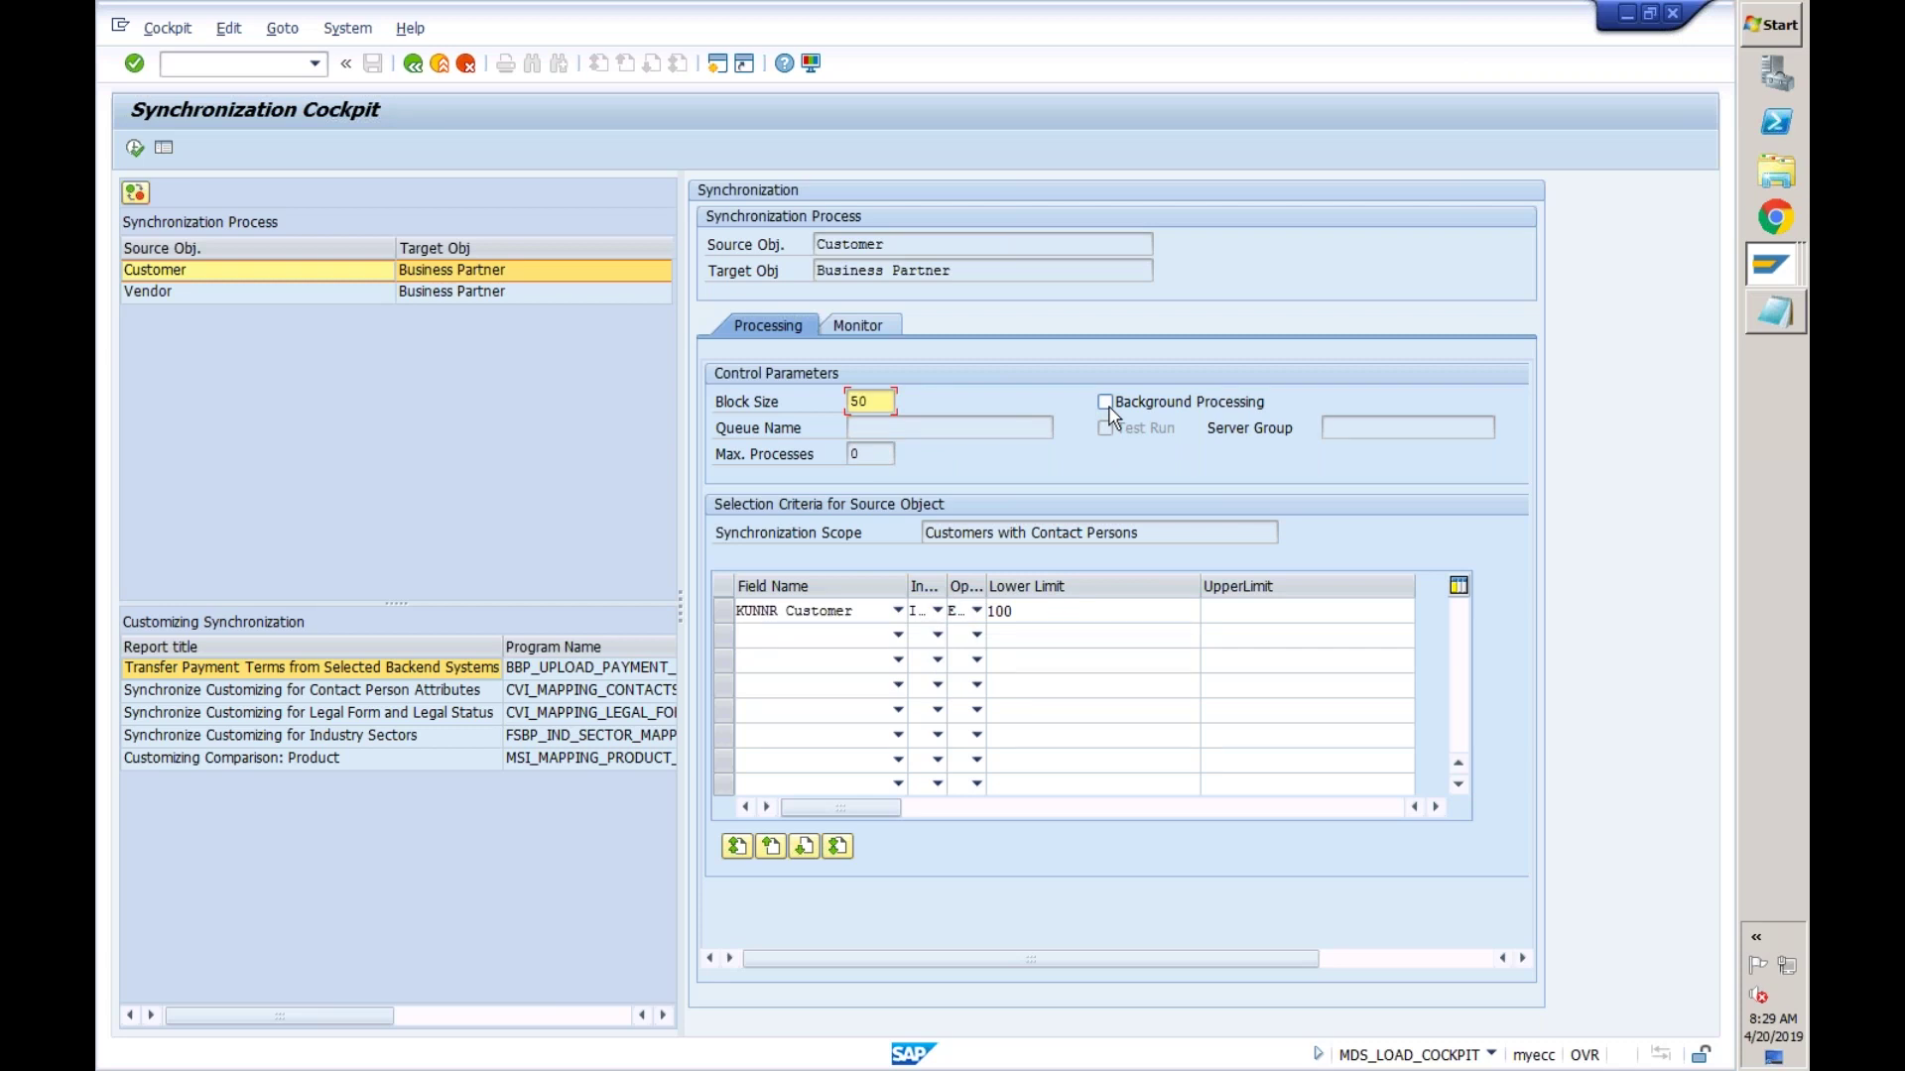
{"action": "left_click", "coordinate": [136, 149]}
{"action": "left_click", "coordinate": [1774, 264]}
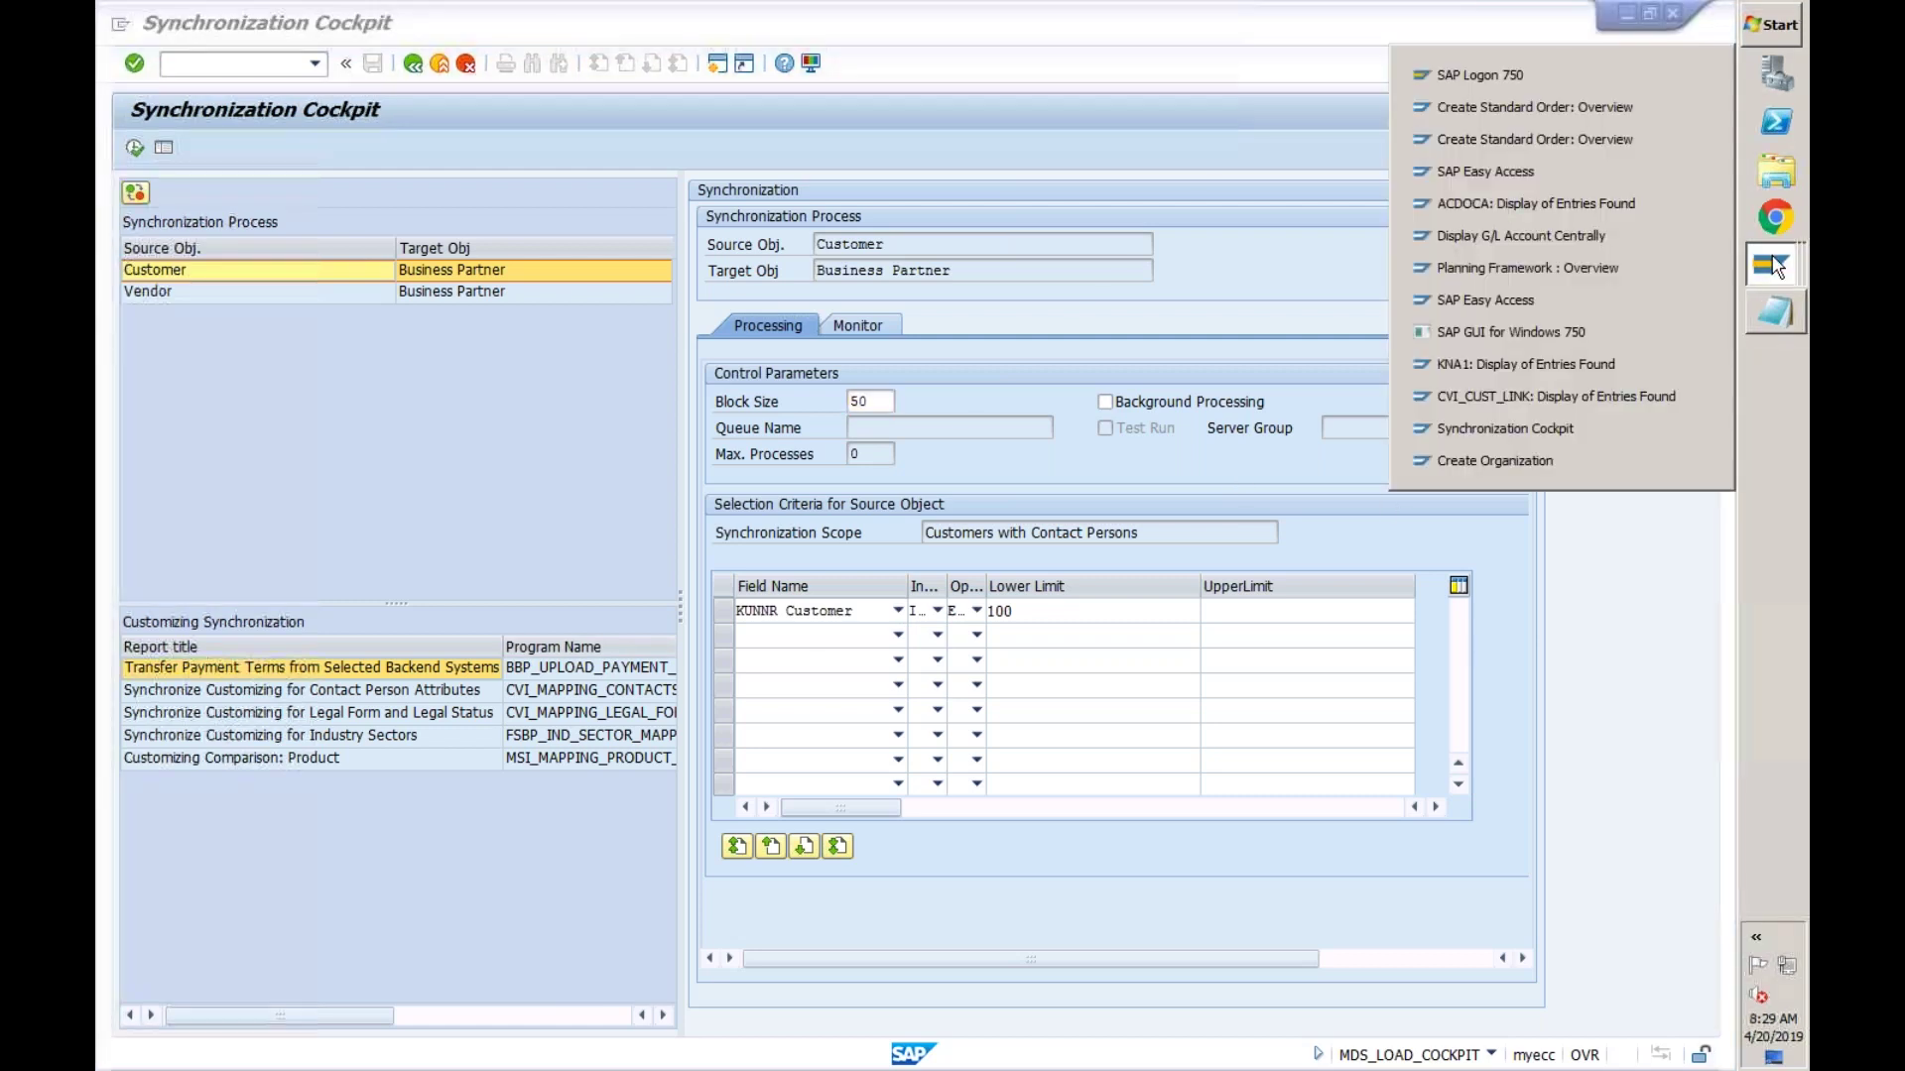
- Switch to the CVI_CUST_LINK SE16N session, refresh the entries, and return to selection
{"action": "left_click", "coordinate": [1579, 397]}
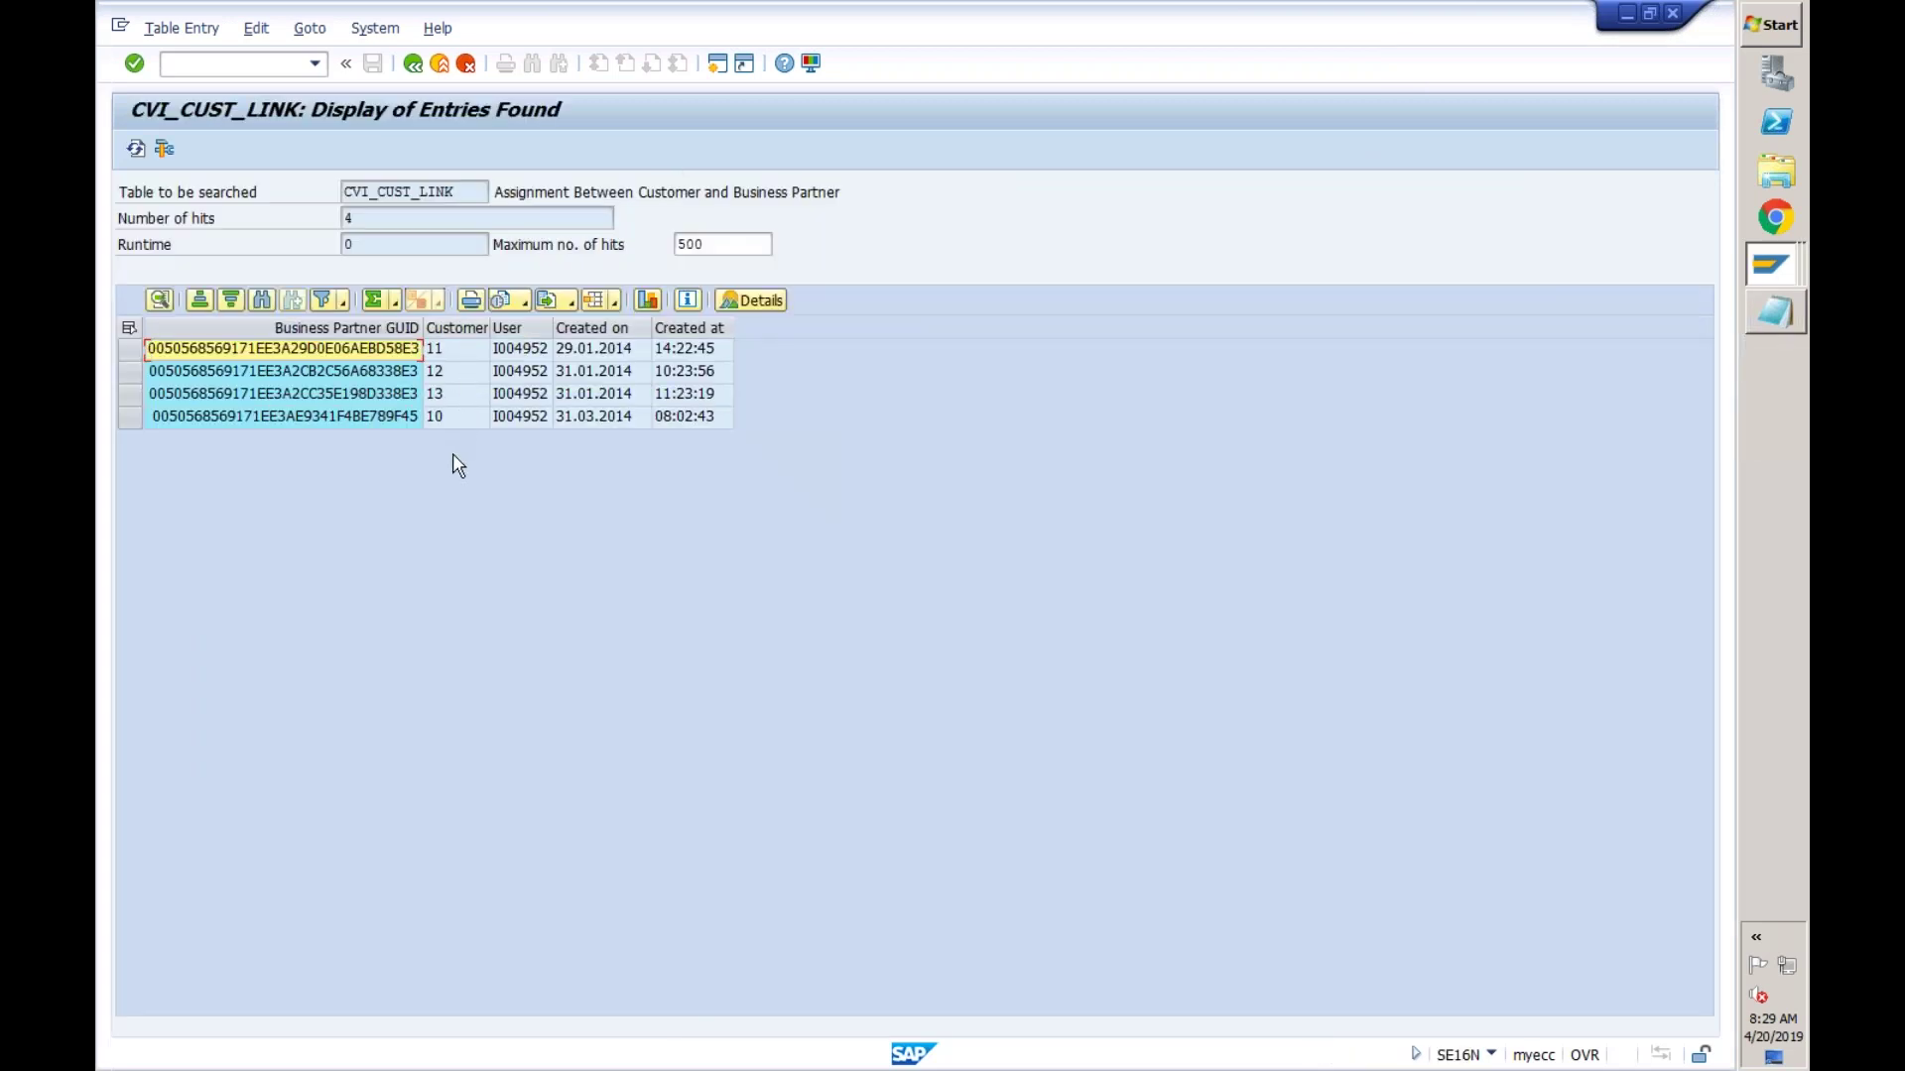
{"action": "left_click", "coordinate": [136, 150]}
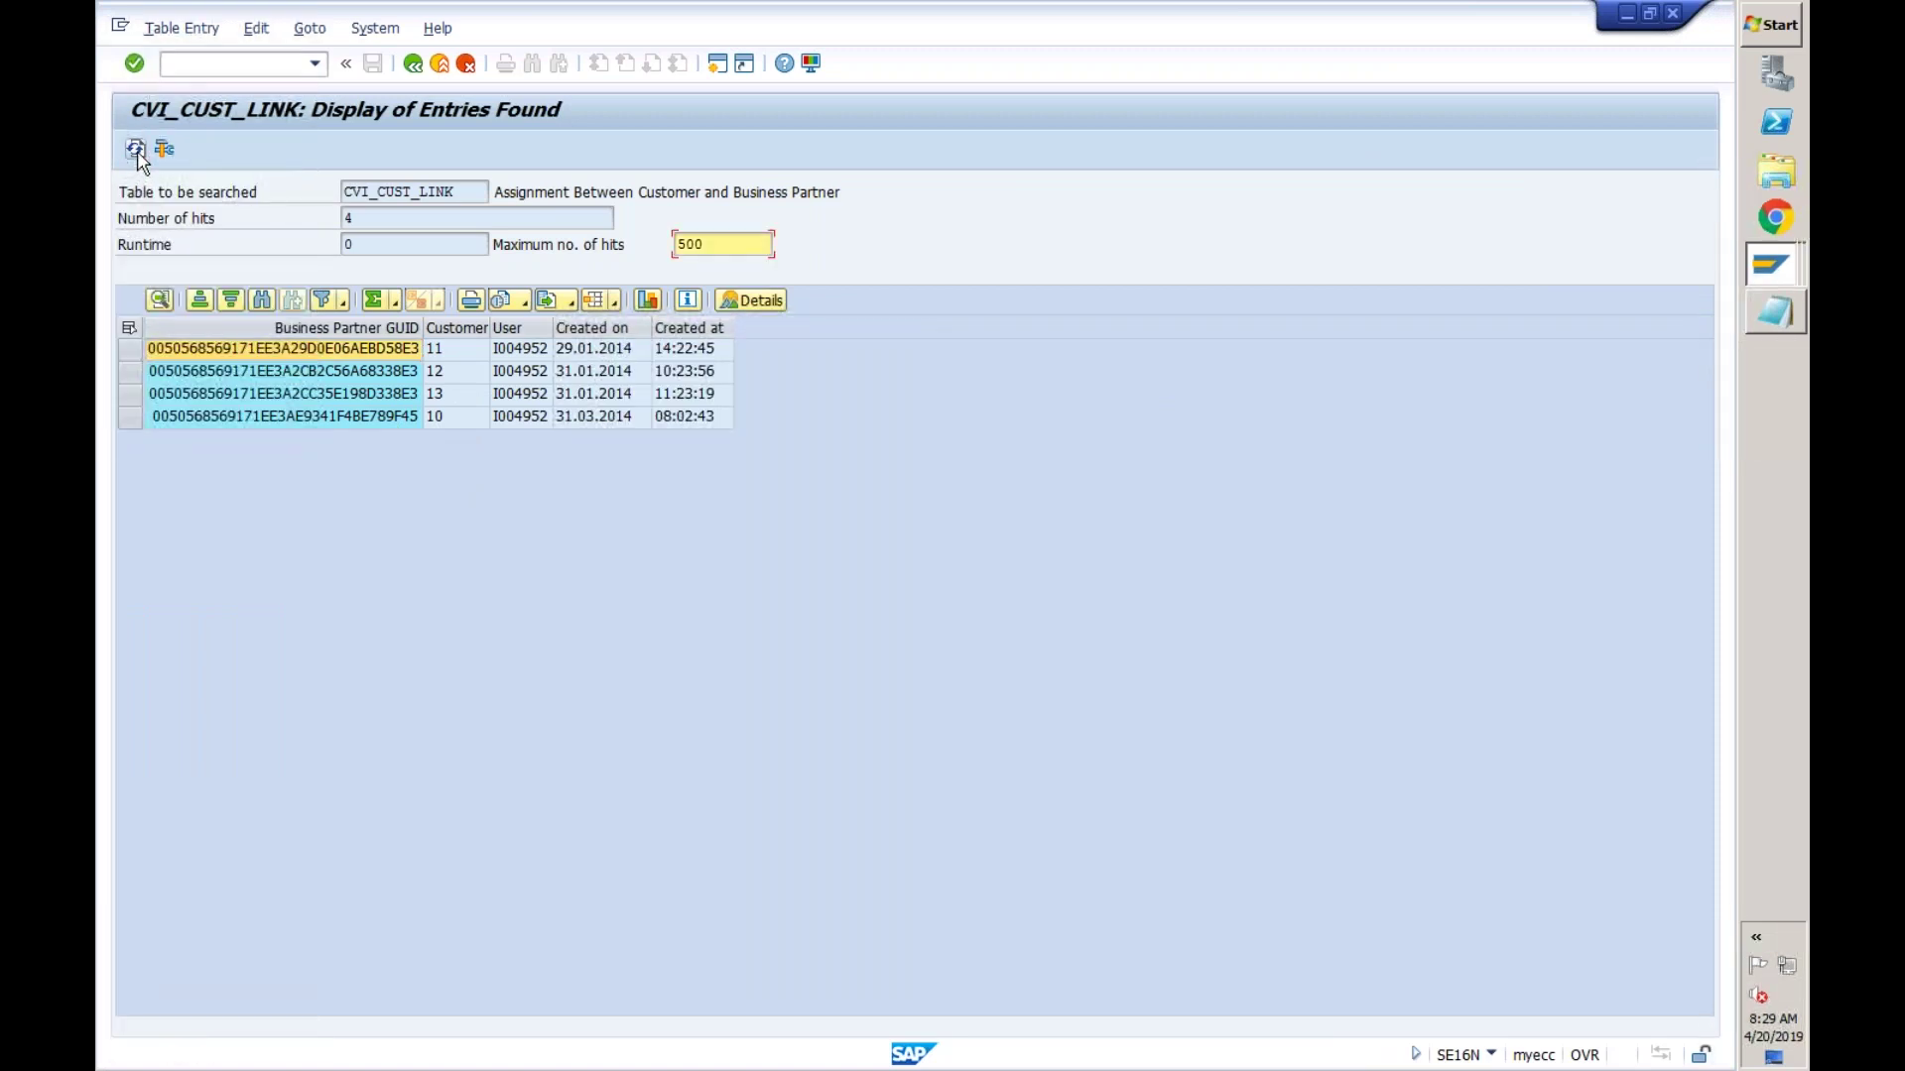
{"action": "left_click", "coordinate": [413, 65]}
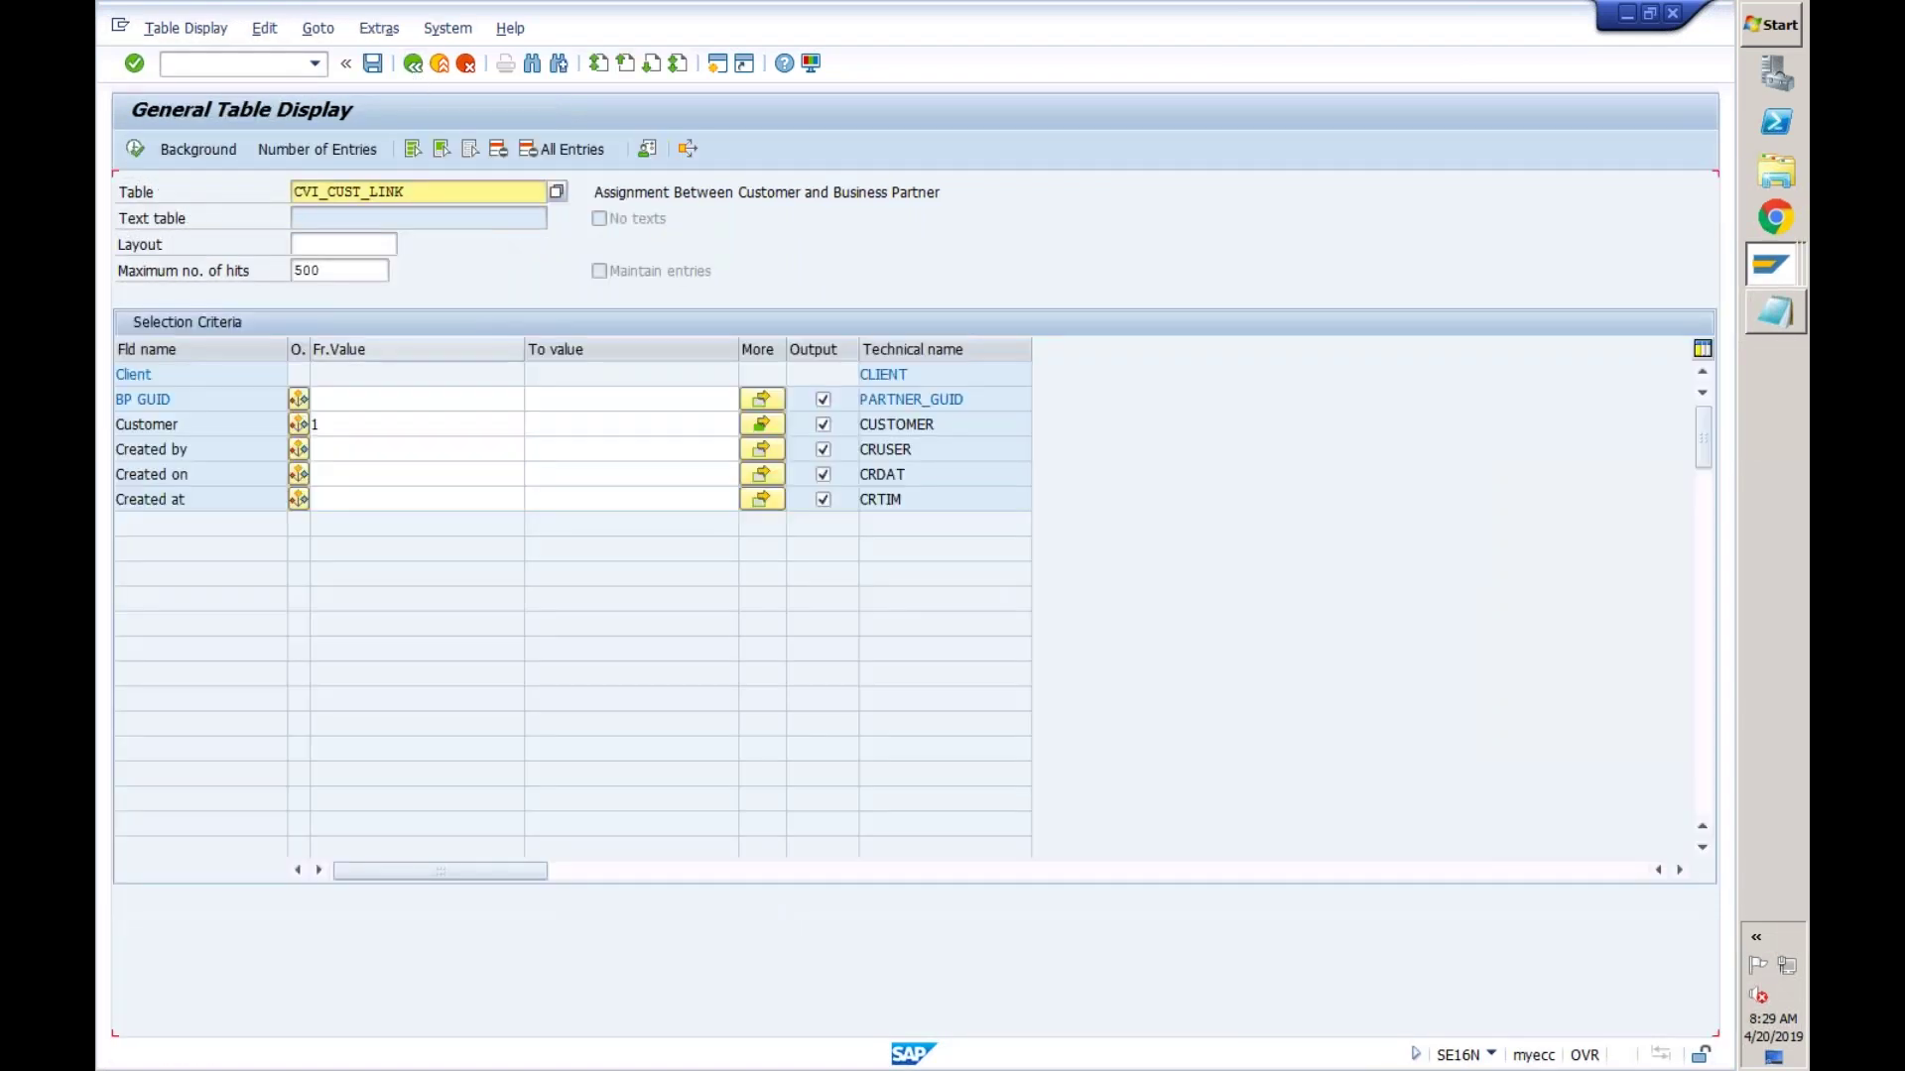
- Check the multiple Customer values and re-execute to list the 4 customer-BP links
{"action": "left_click", "coordinate": [760, 425]}
{"action": "scroll", "coordinate": [605, 462], "scroll_direction": "down", "scroll_amount": 3}
{"action": "key", "text": "F8"}
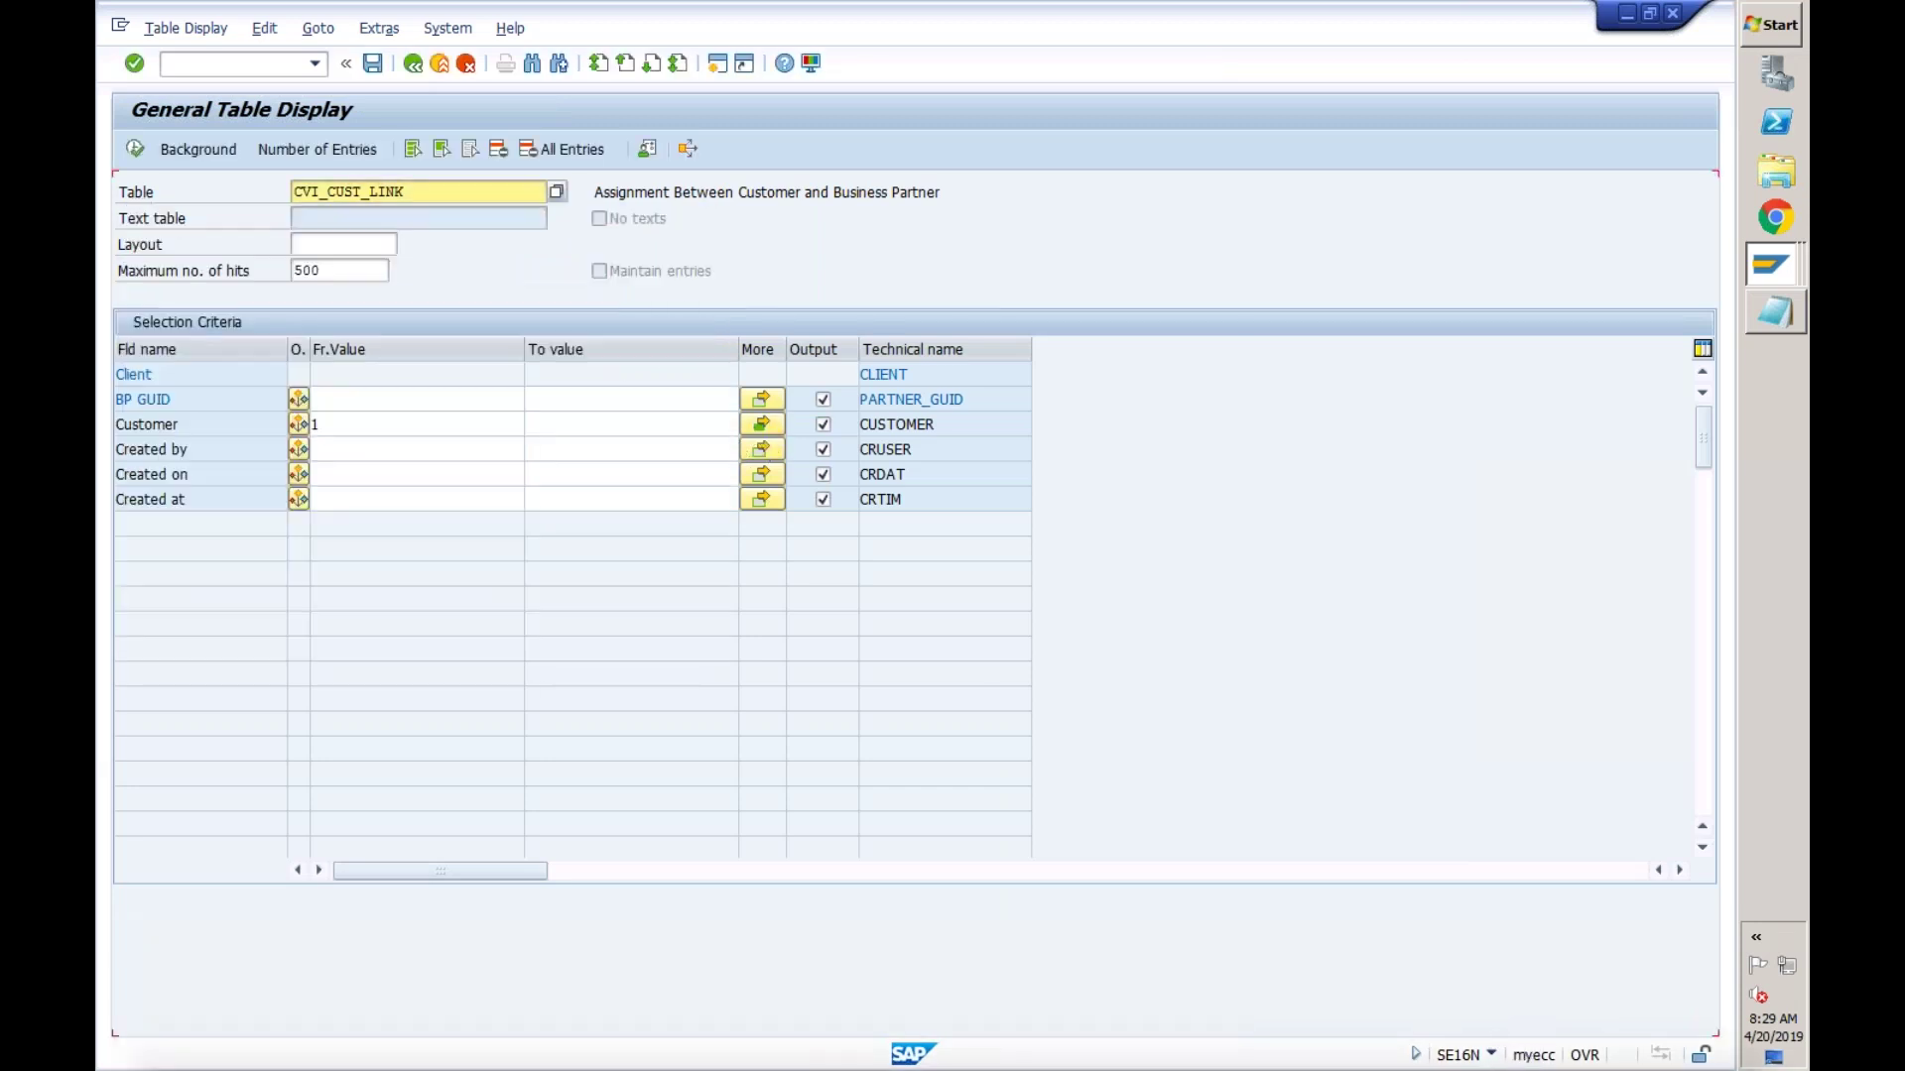
{"action": "left_click", "coordinate": [135, 150]}
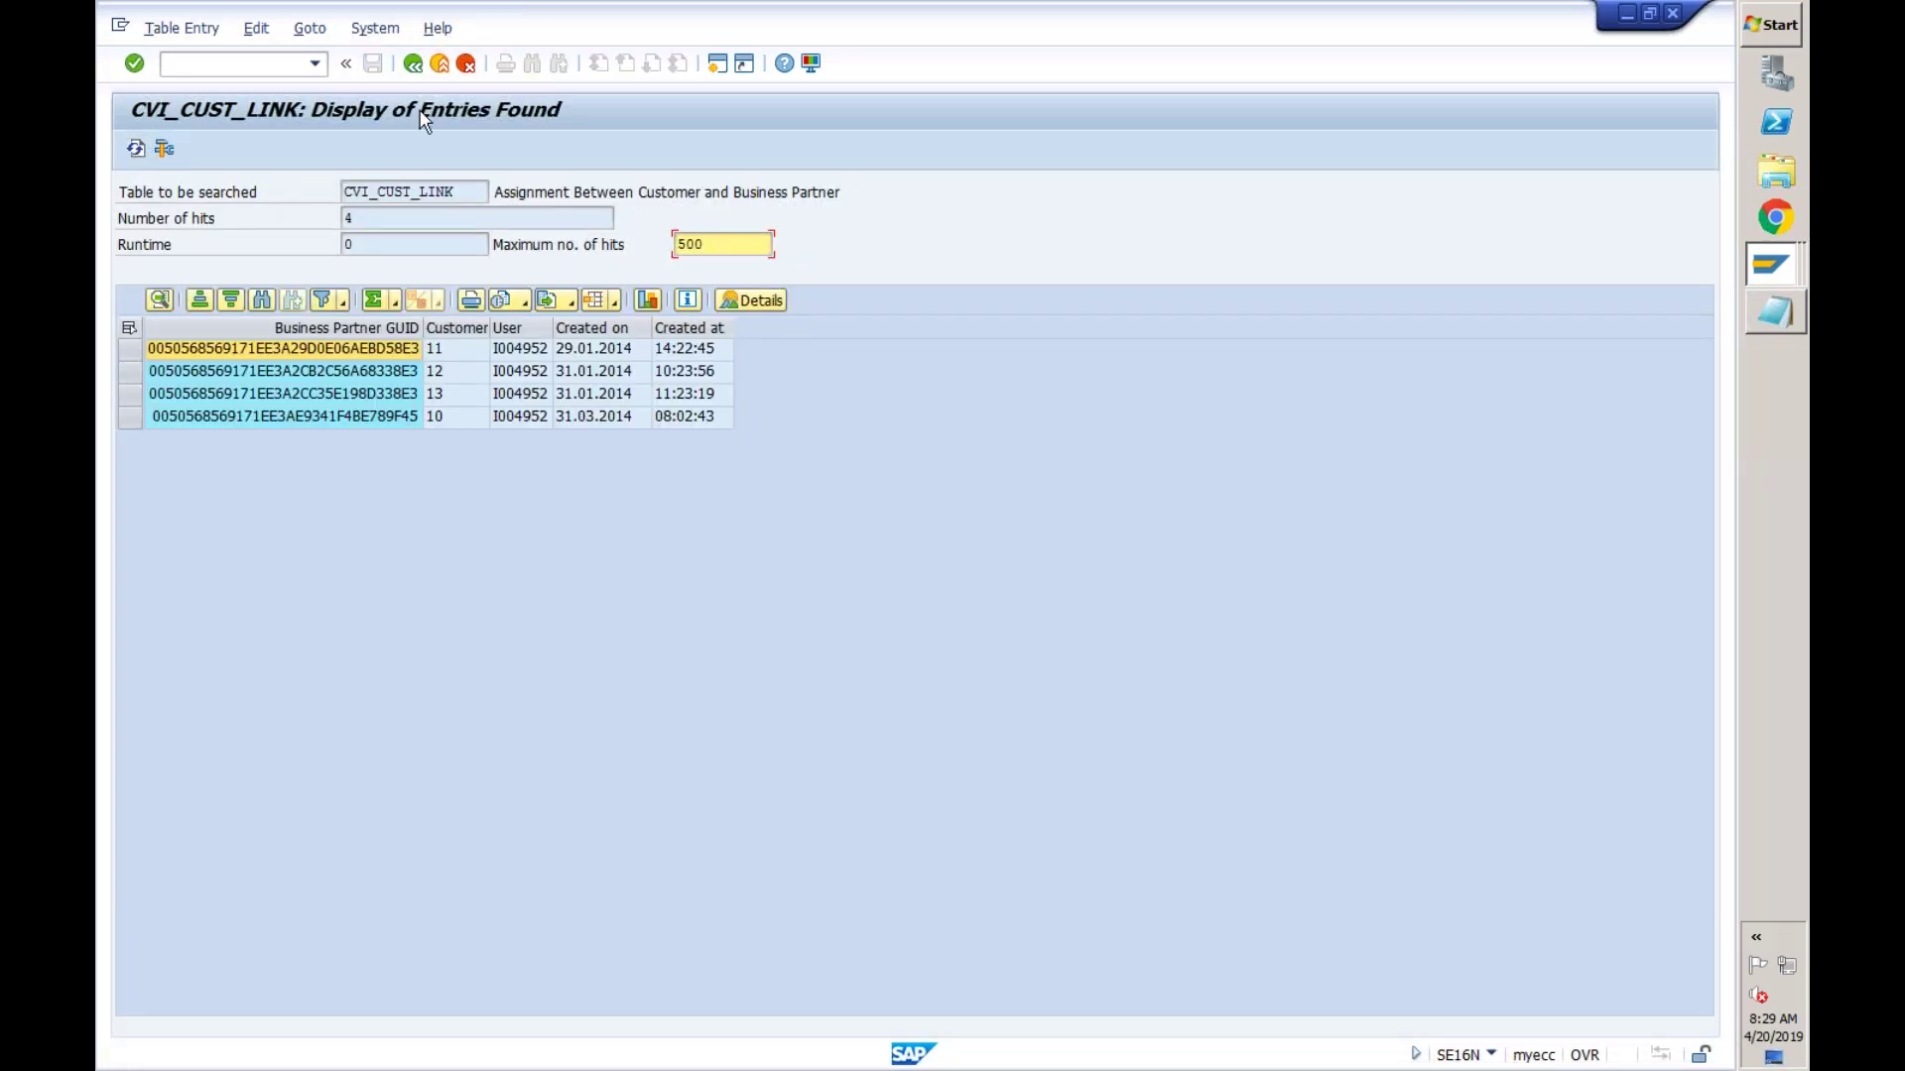
{"action": "left_click", "coordinate": [415, 67]}
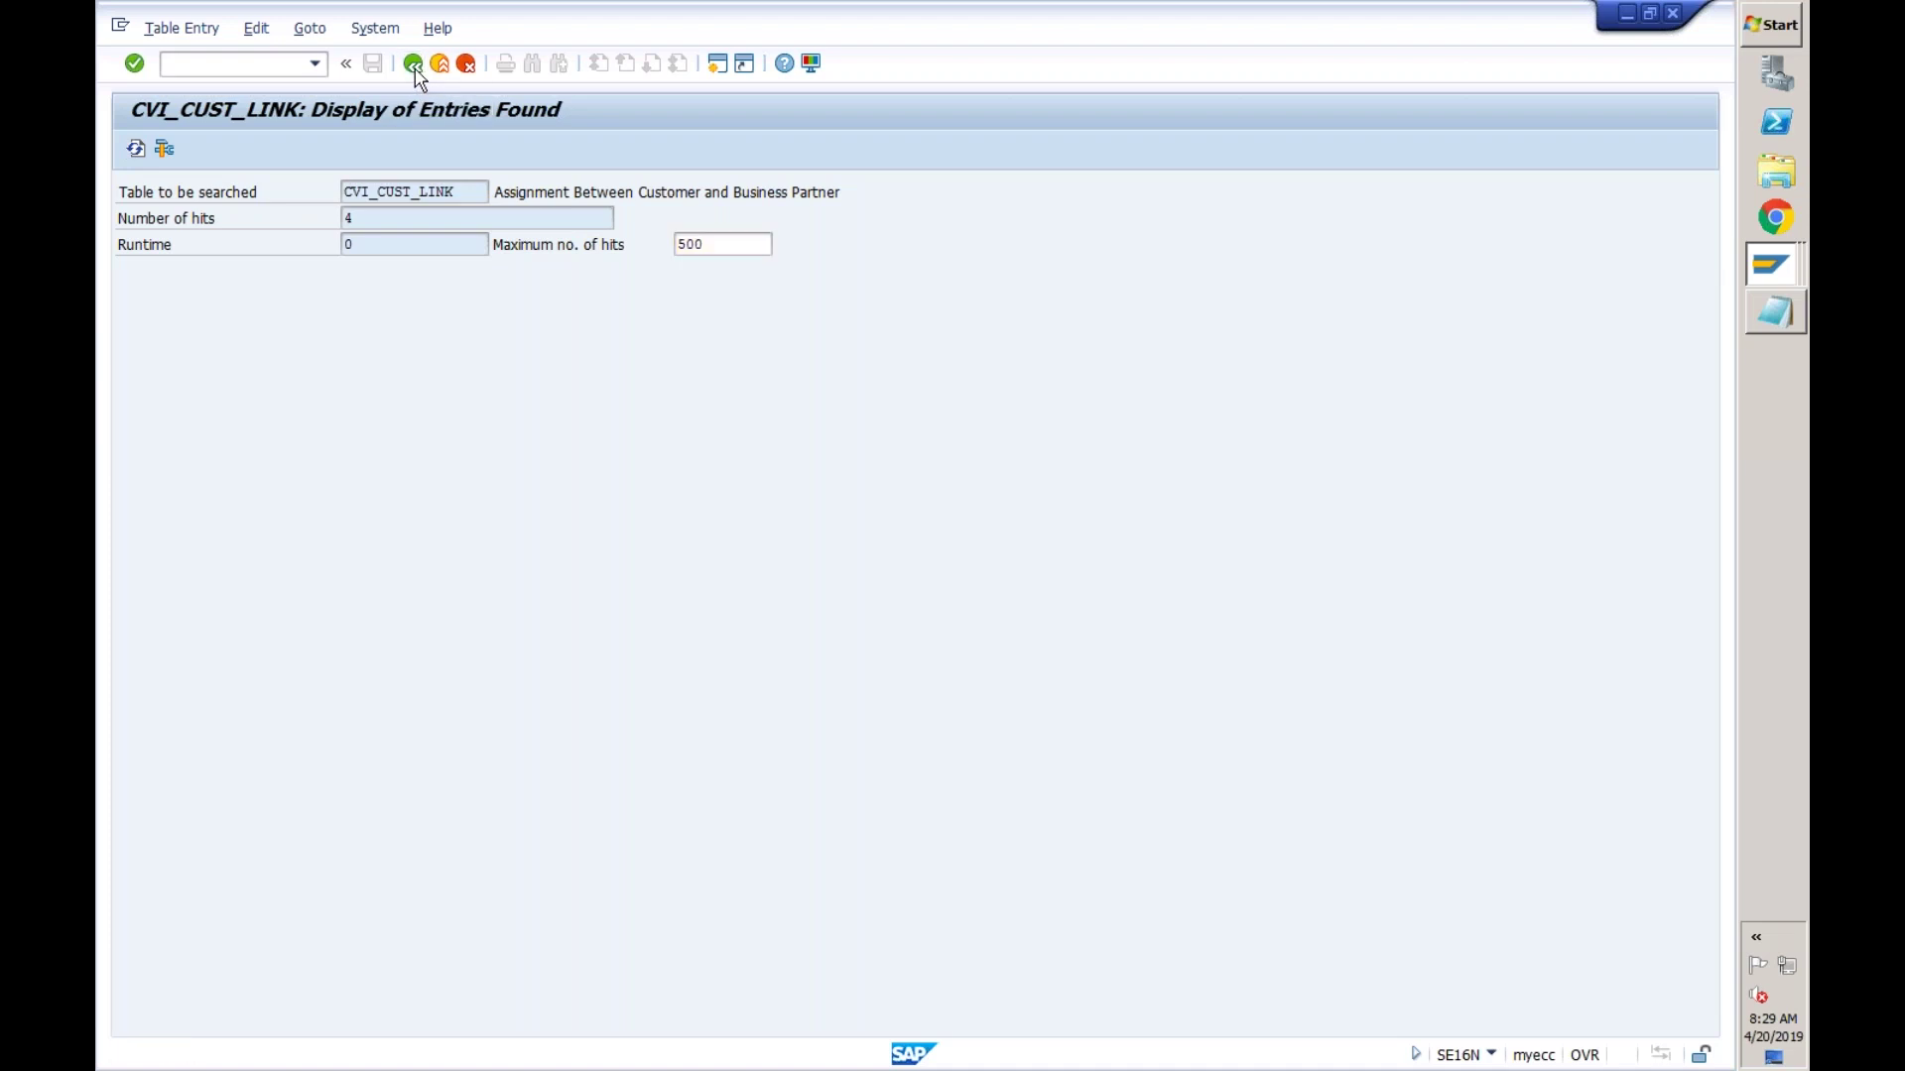
{"action": "left_click", "coordinate": [136, 151]}
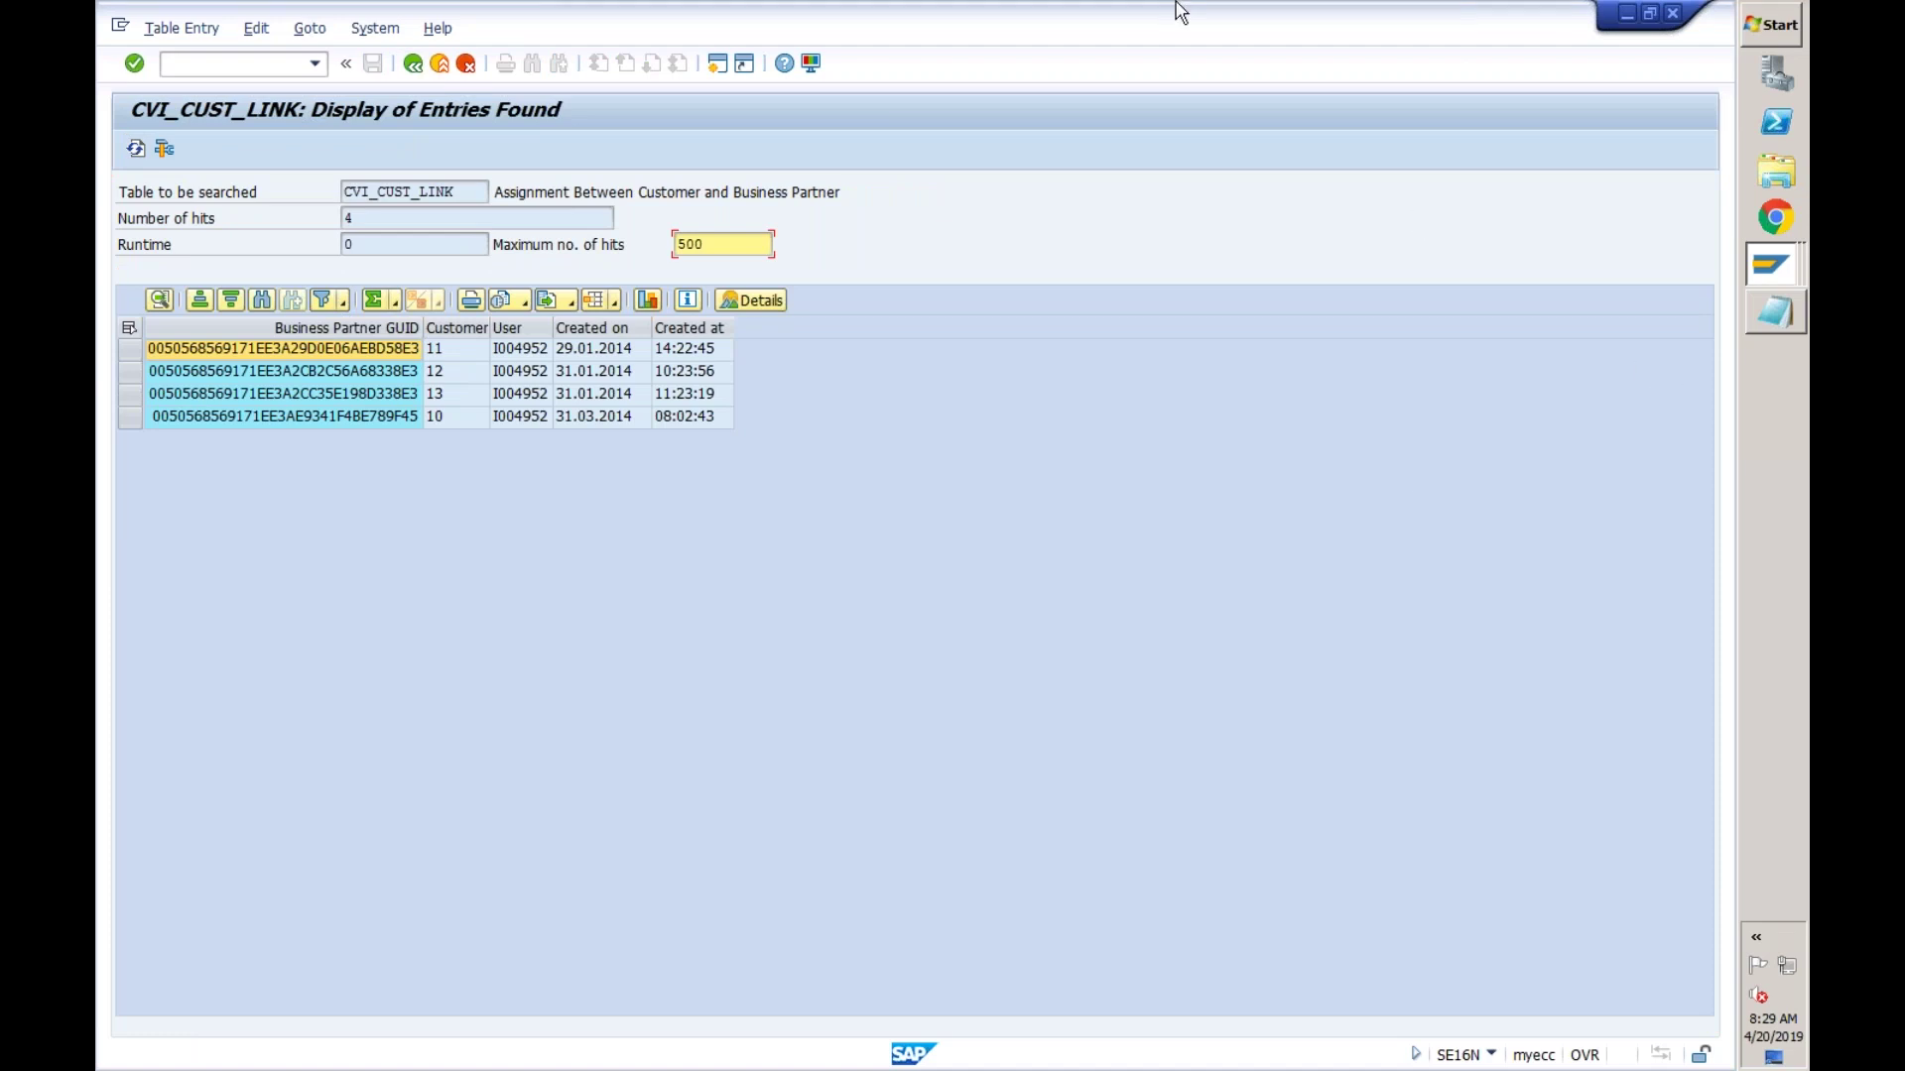
{"action": "mouse_move", "coordinate": [1038, 27]}
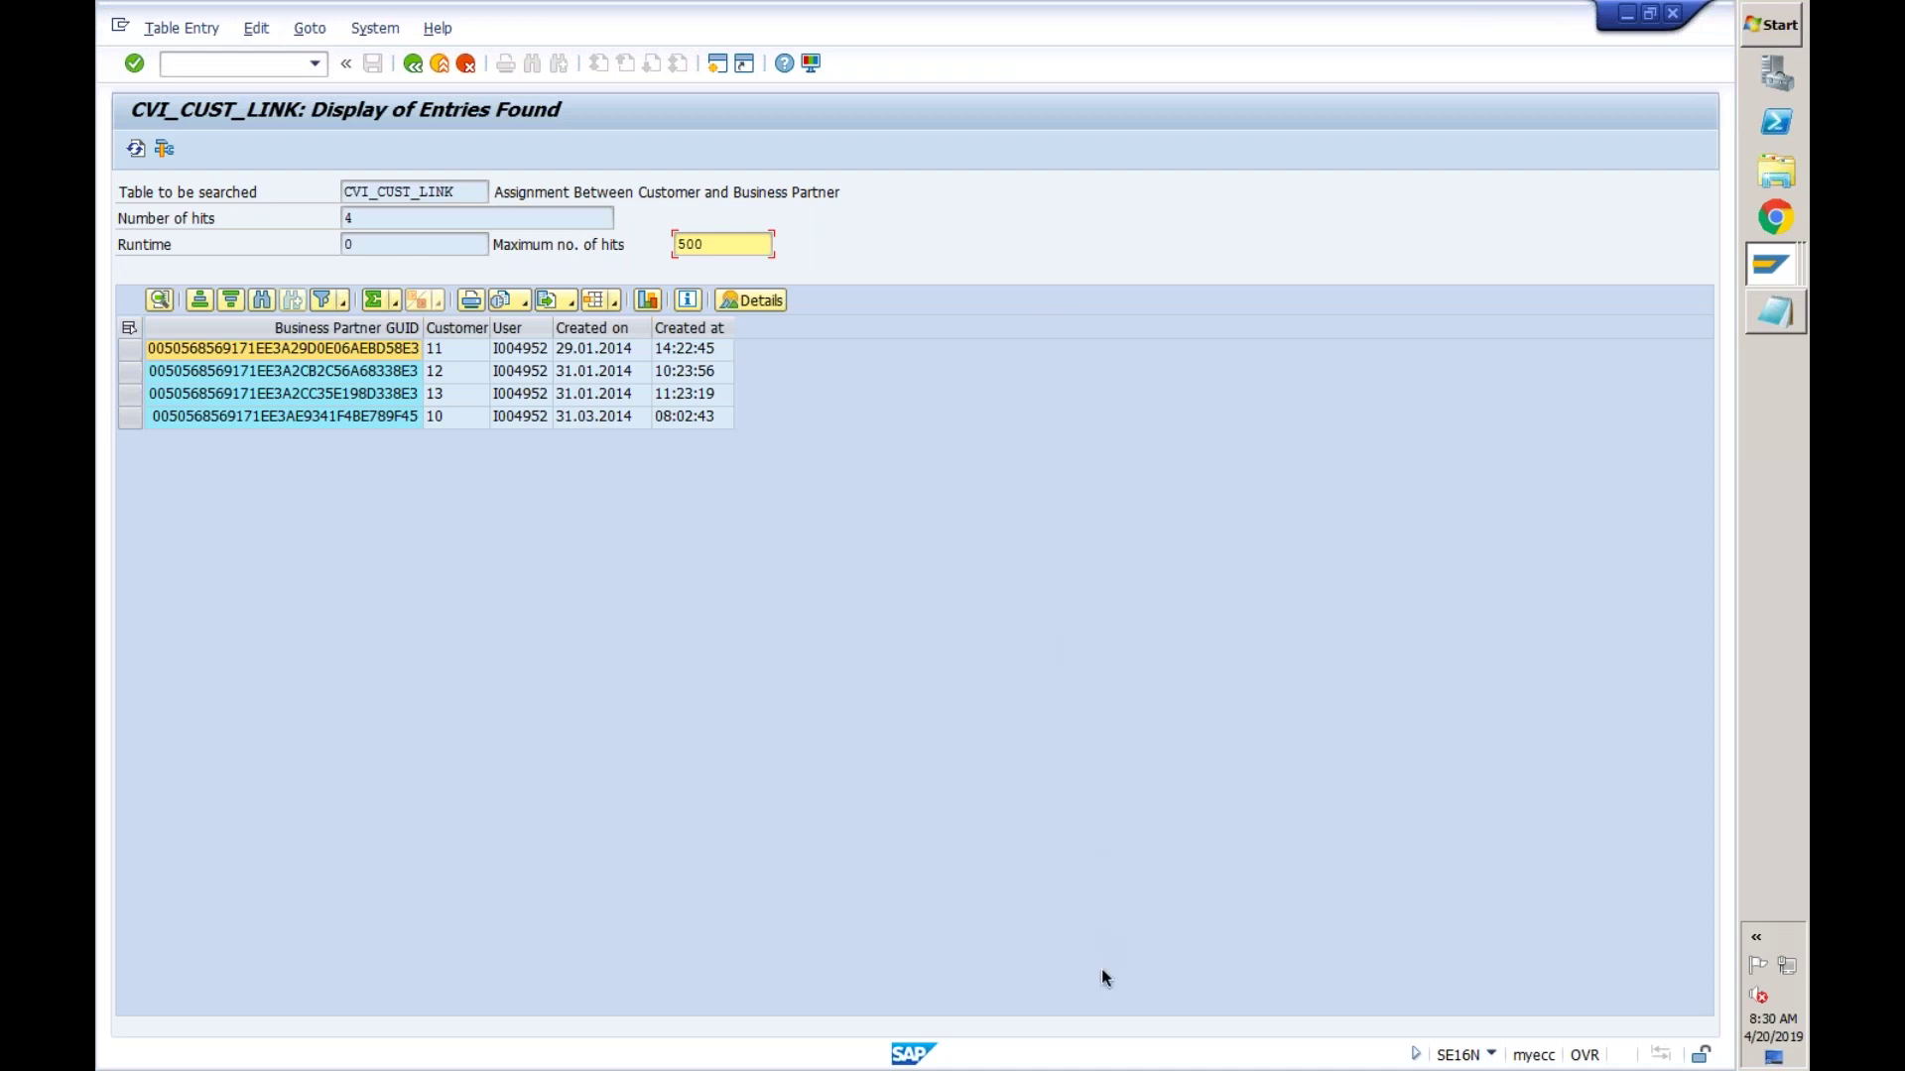
{"action": "mouse_move", "coordinate": [1446, 5]}
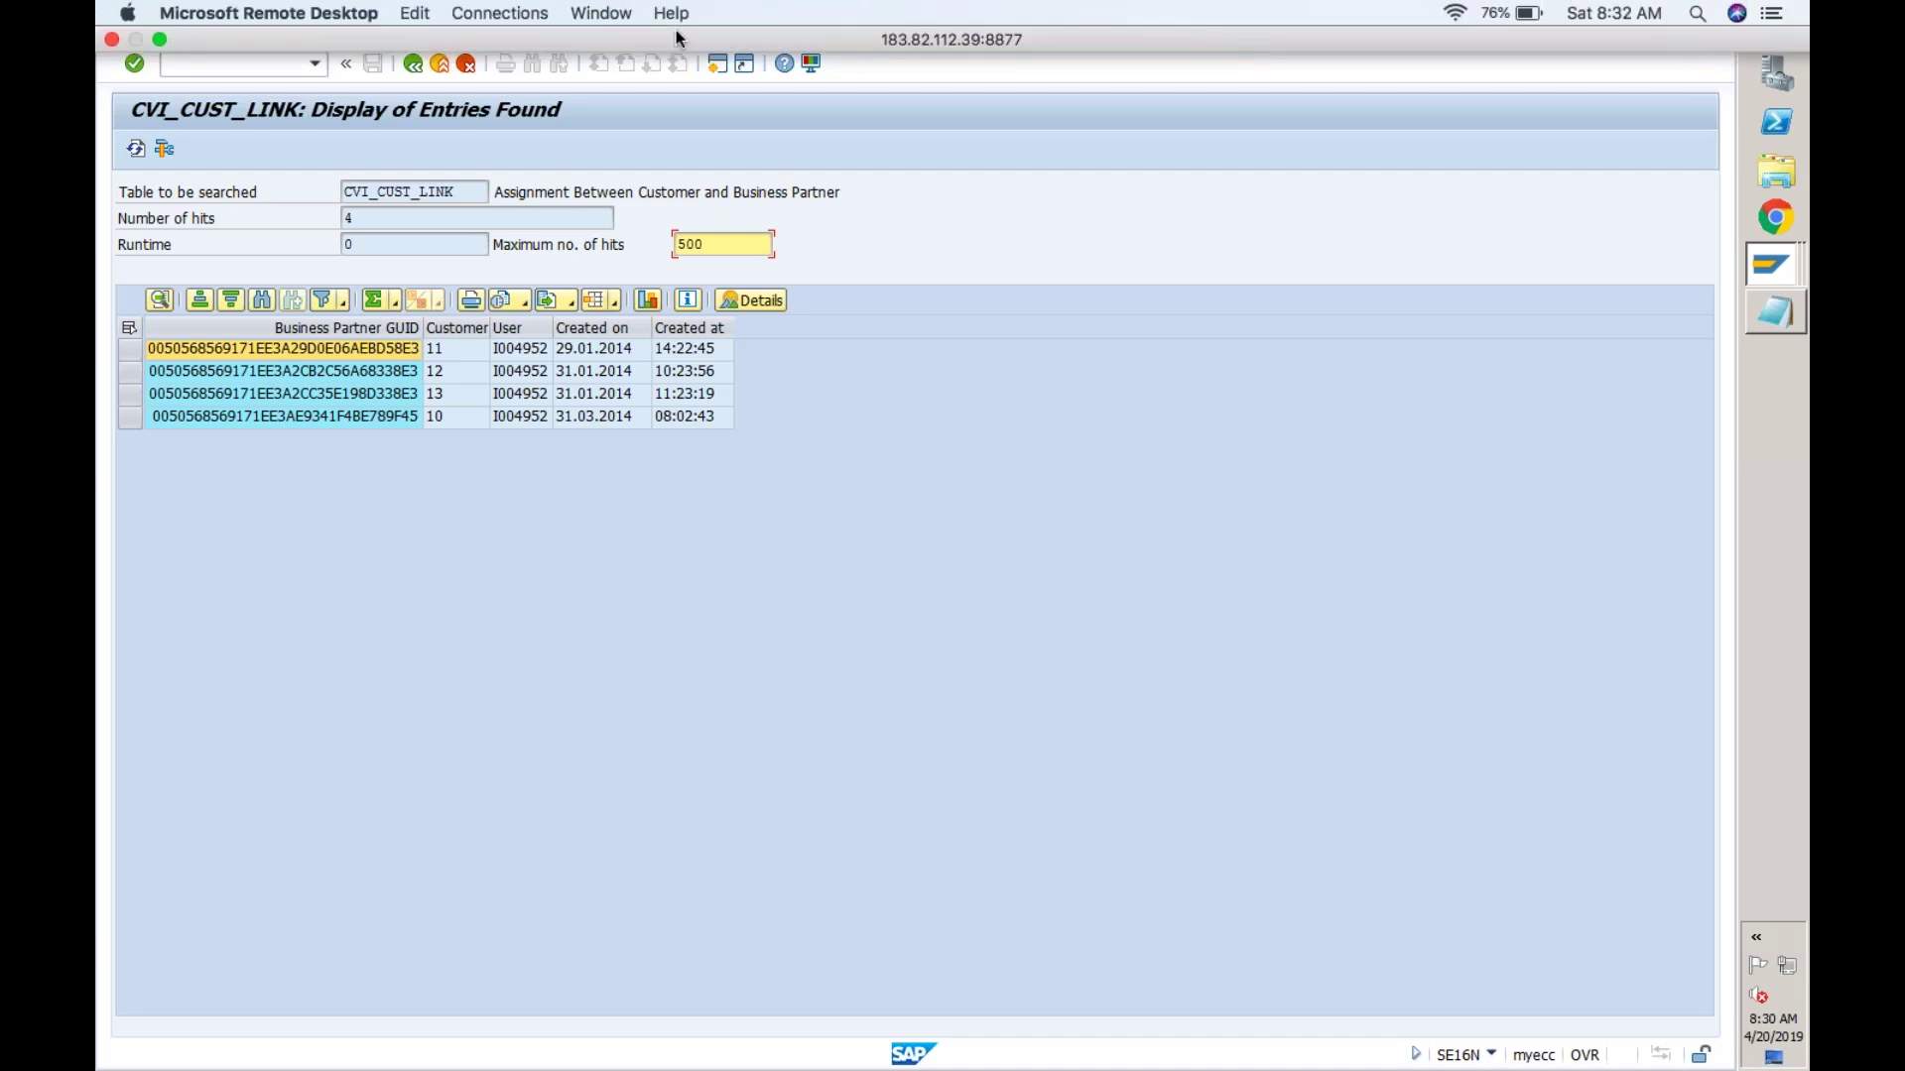
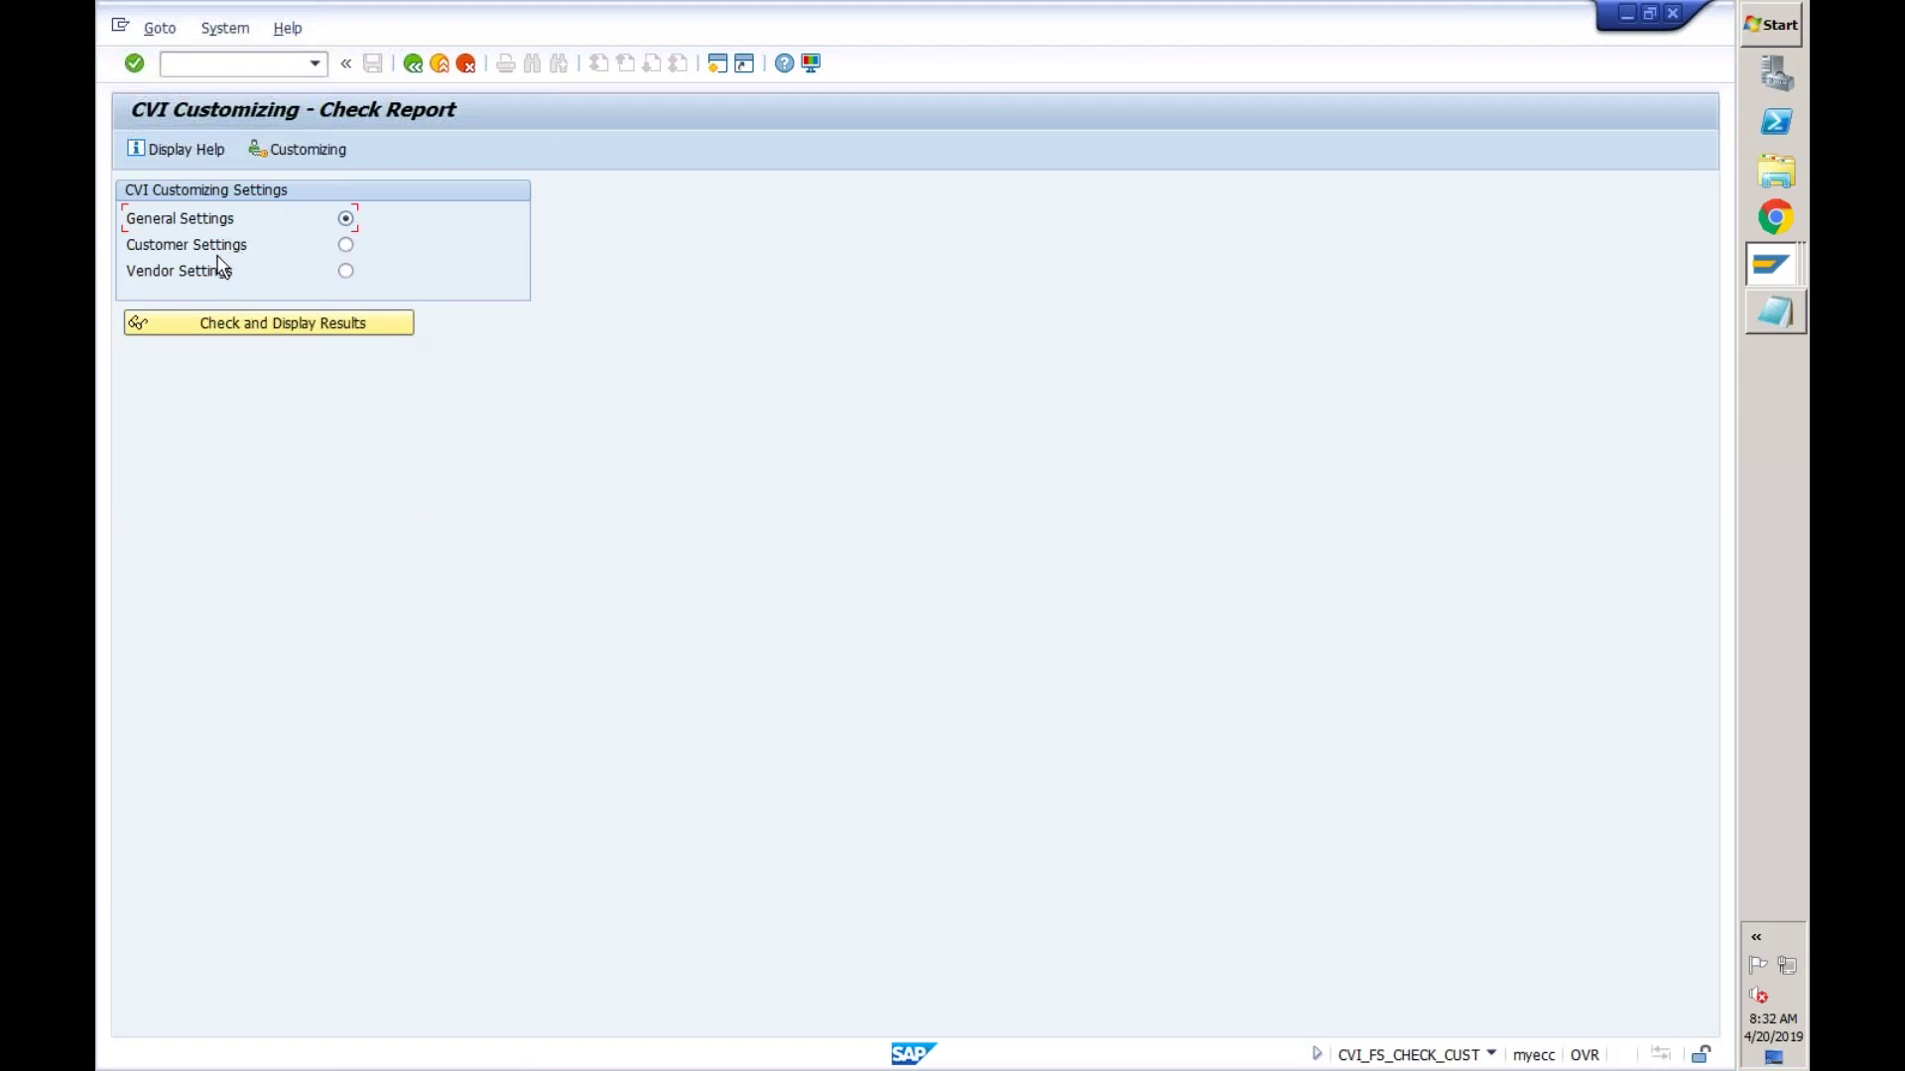
- Run the CVI check on Customer Settings to list BP role and grouping mappings in both directions
{"action": "left_click", "coordinate": [345, 245]}
{"action": "left_click", "coordinate": [281, 322]}
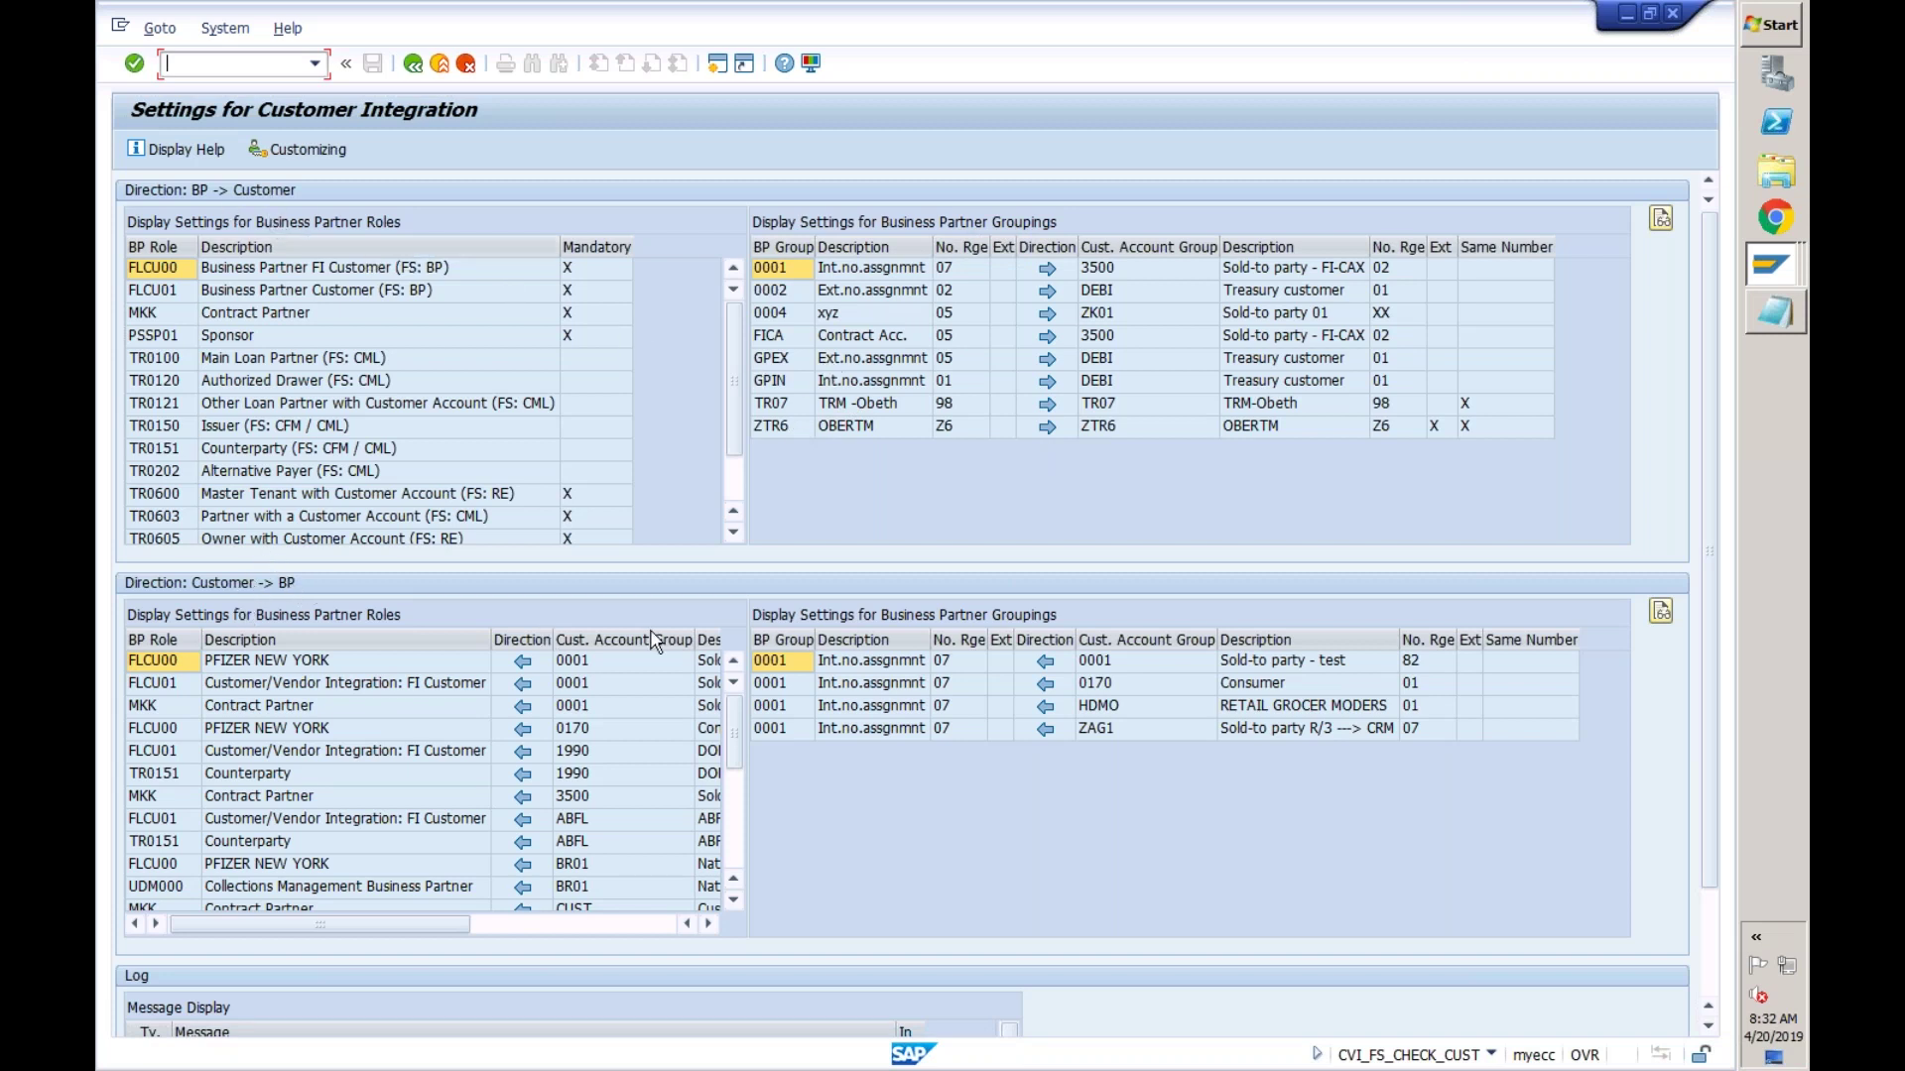
{"action": "left_click", "coordinate": [1123, 708]}
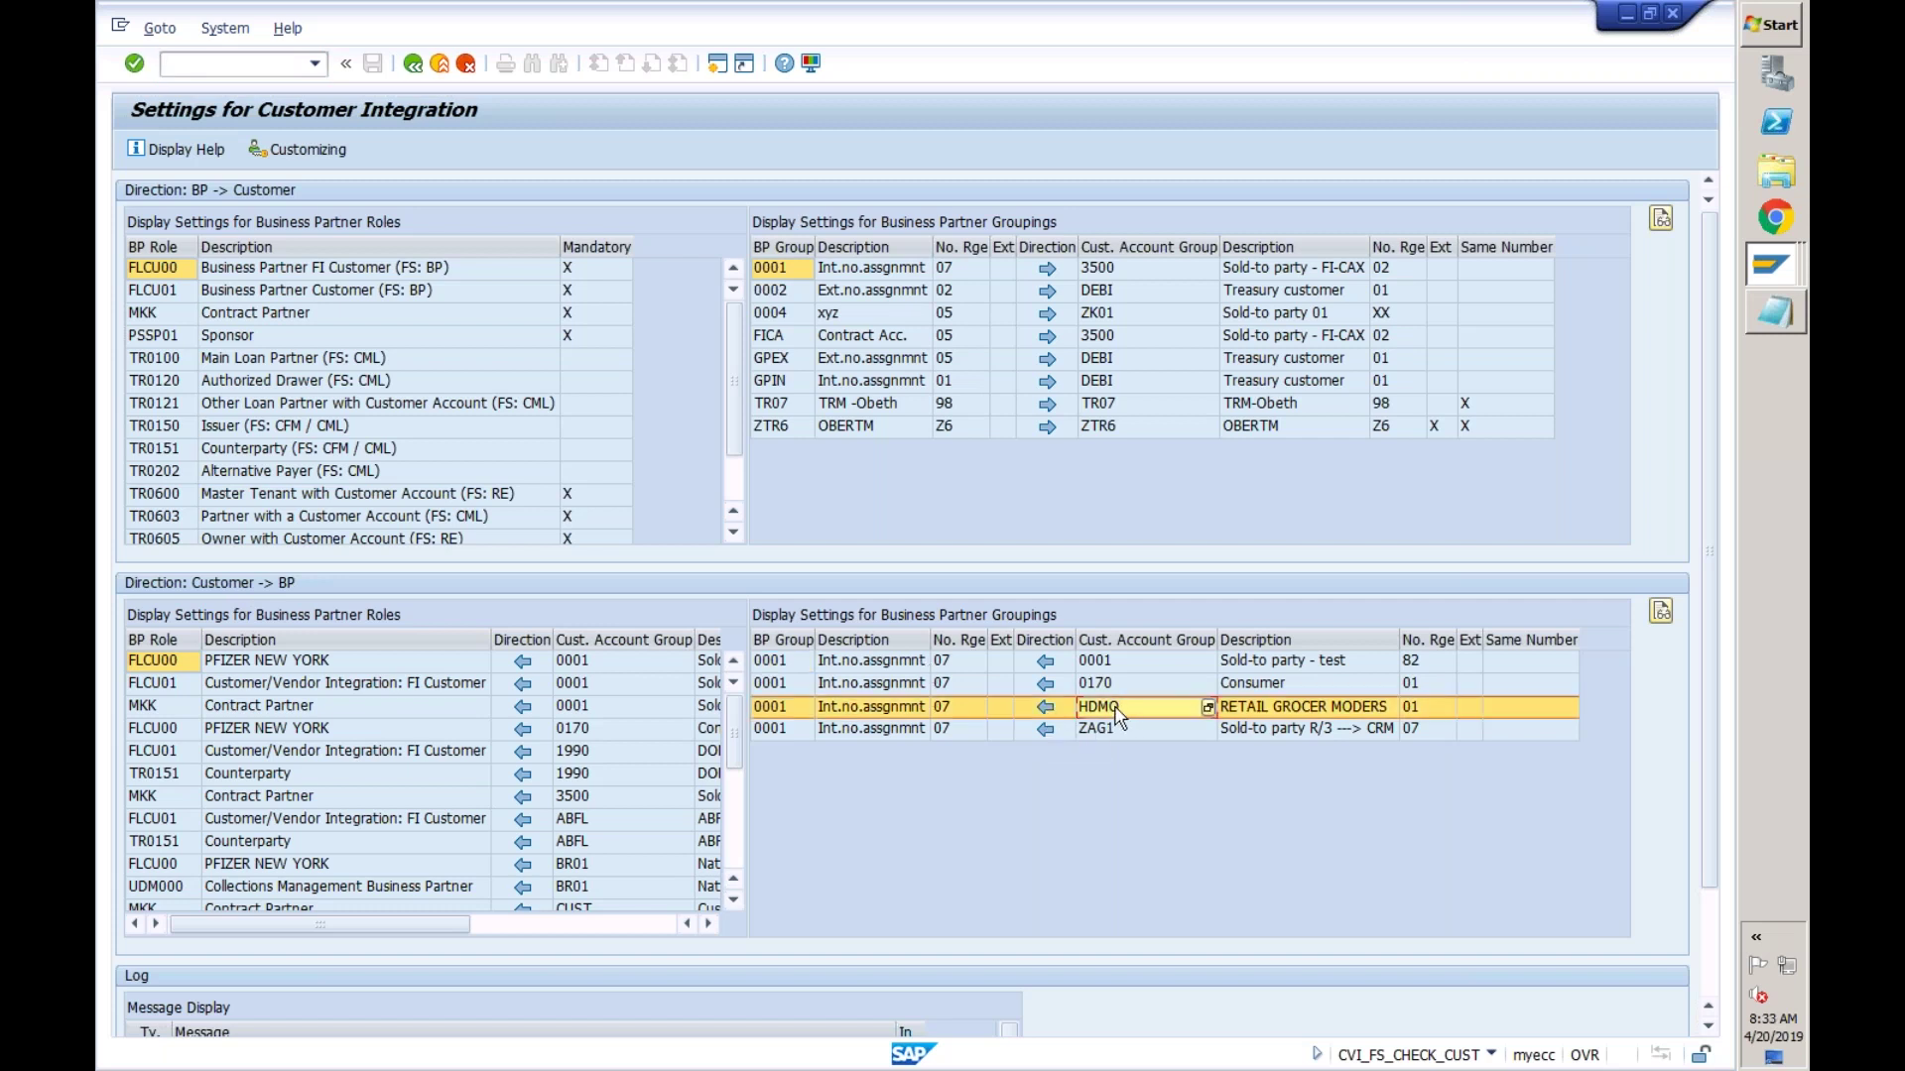
{"action": "left_click", "coordinate": [780, 711]}
{"action": "left_click", "coordinate": [1121, 716]}
{"action": "left_click", "coordinate": [774, 714]}
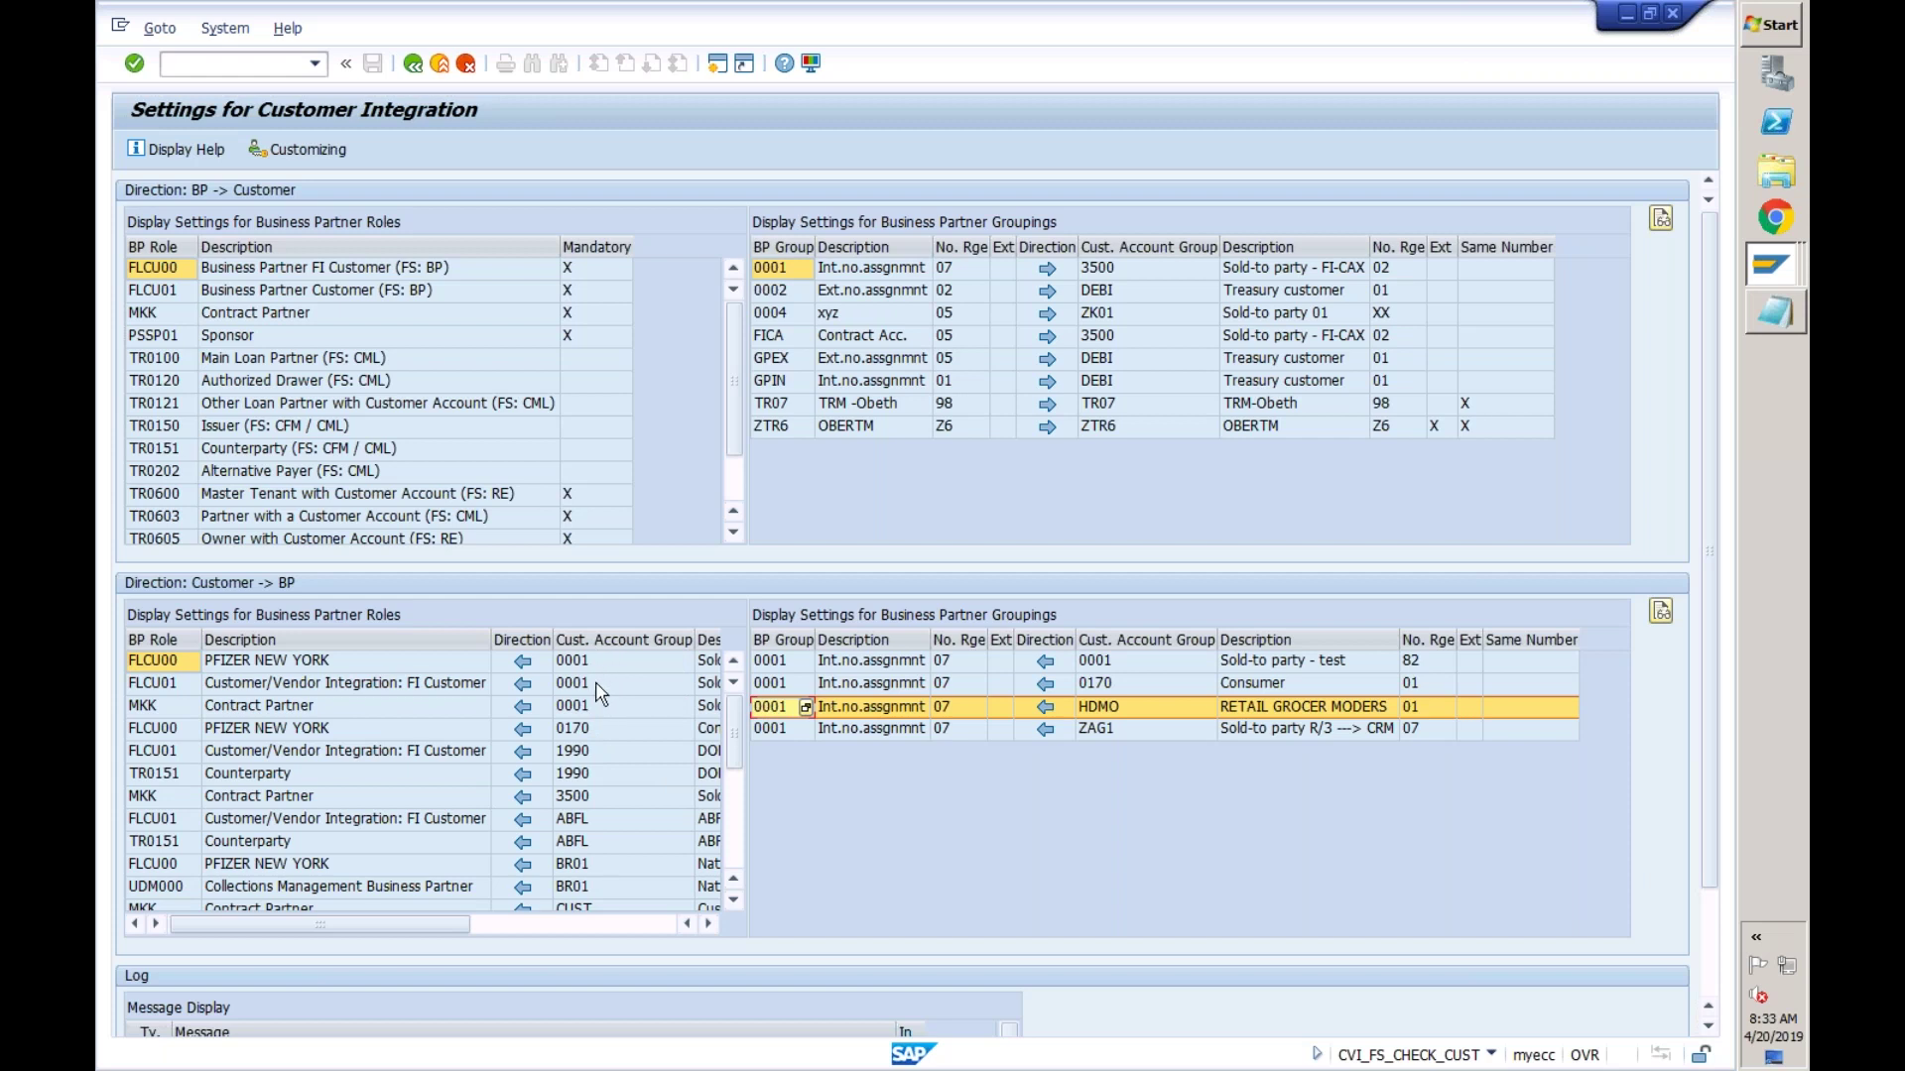
{"action": "left_click", "coordinate": [737, 818]}
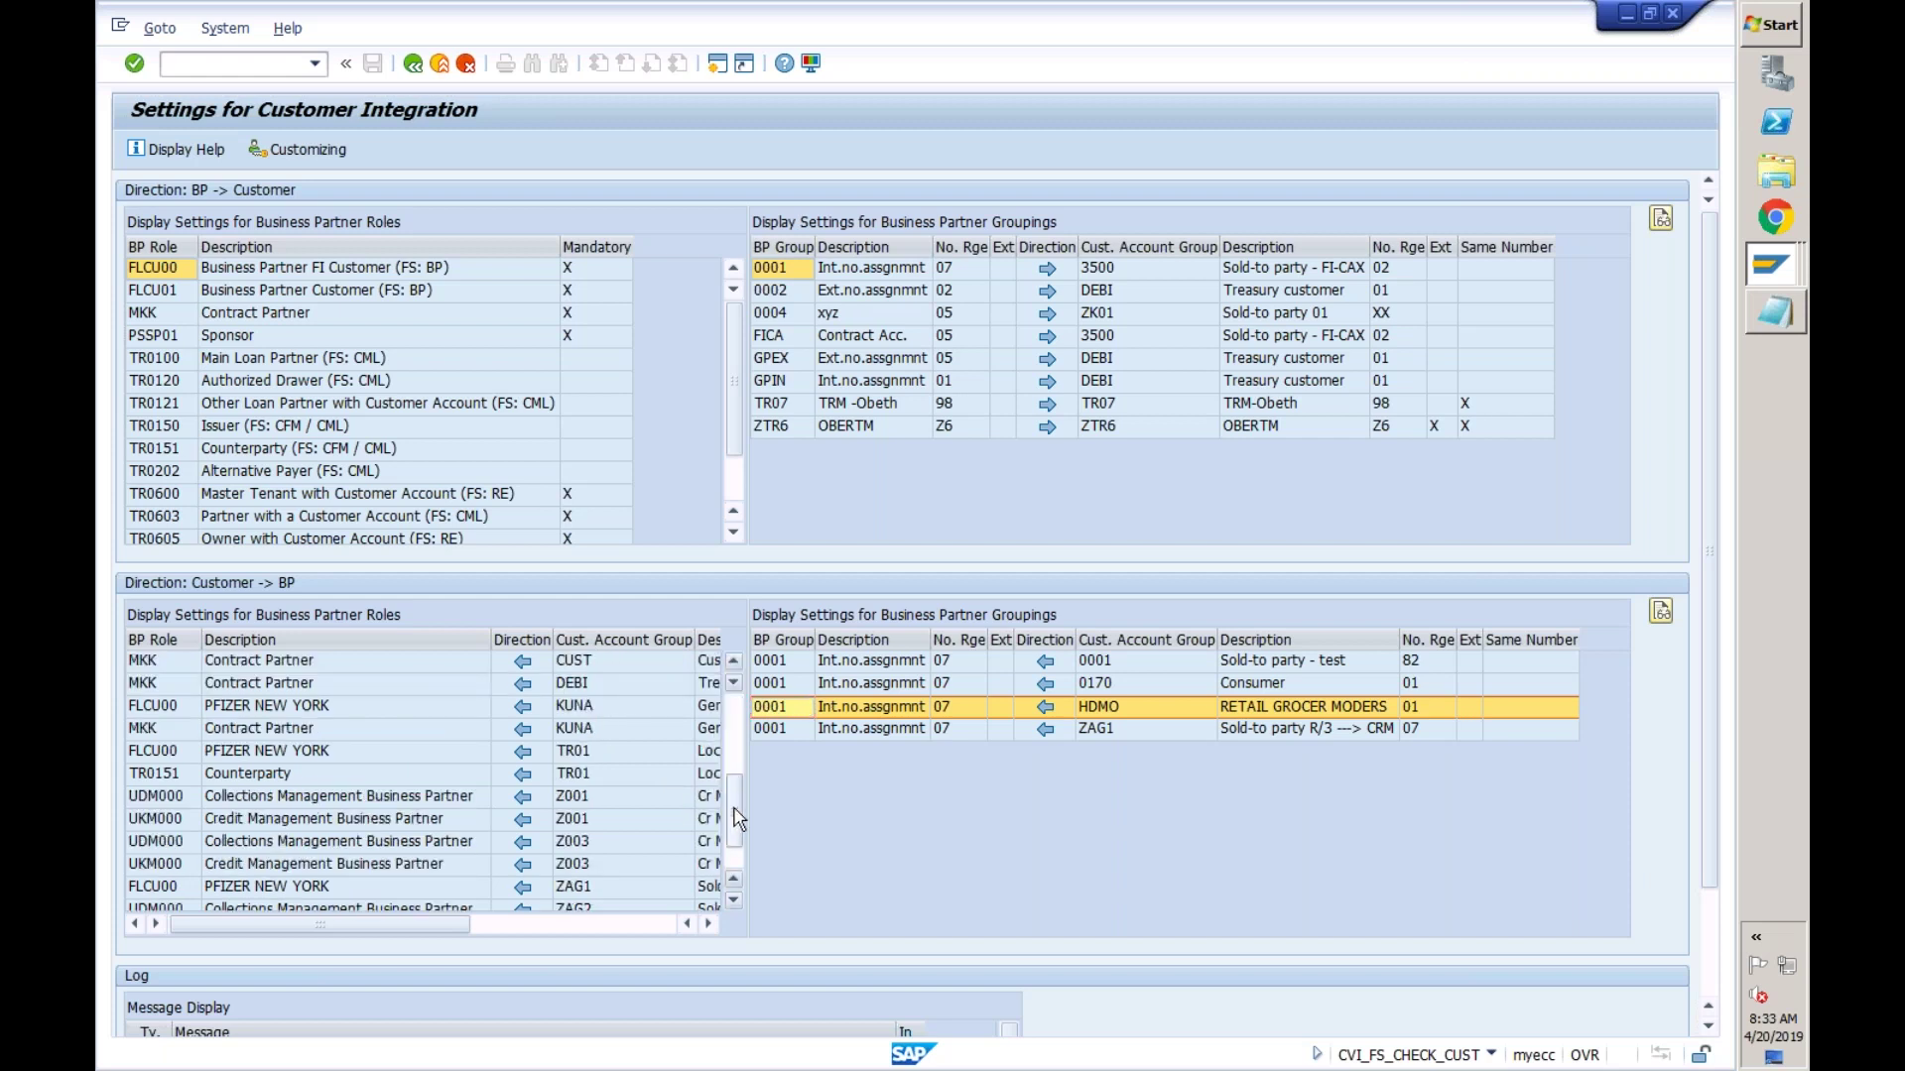
{"action": "left_click", "coordinate": [734, 872]}
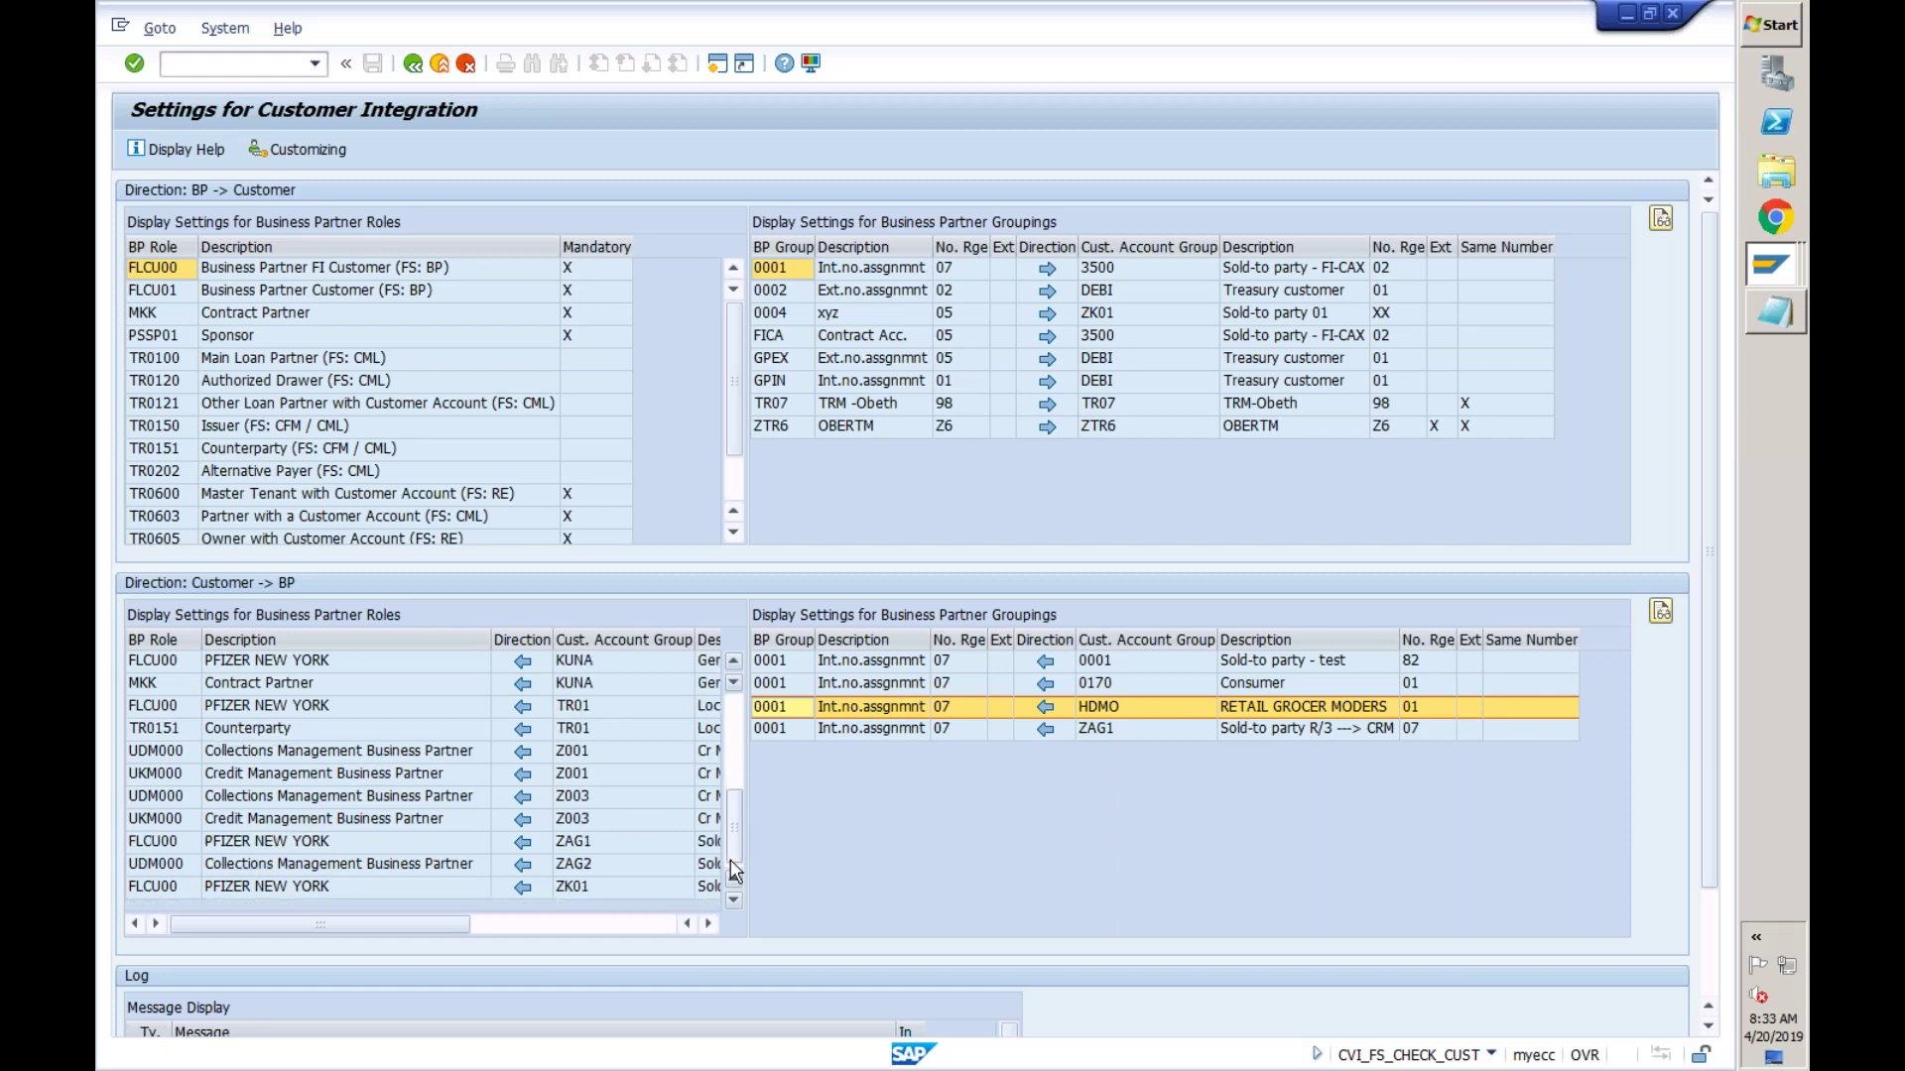
{"action": "left_click", "coordinate": [739, 759]}
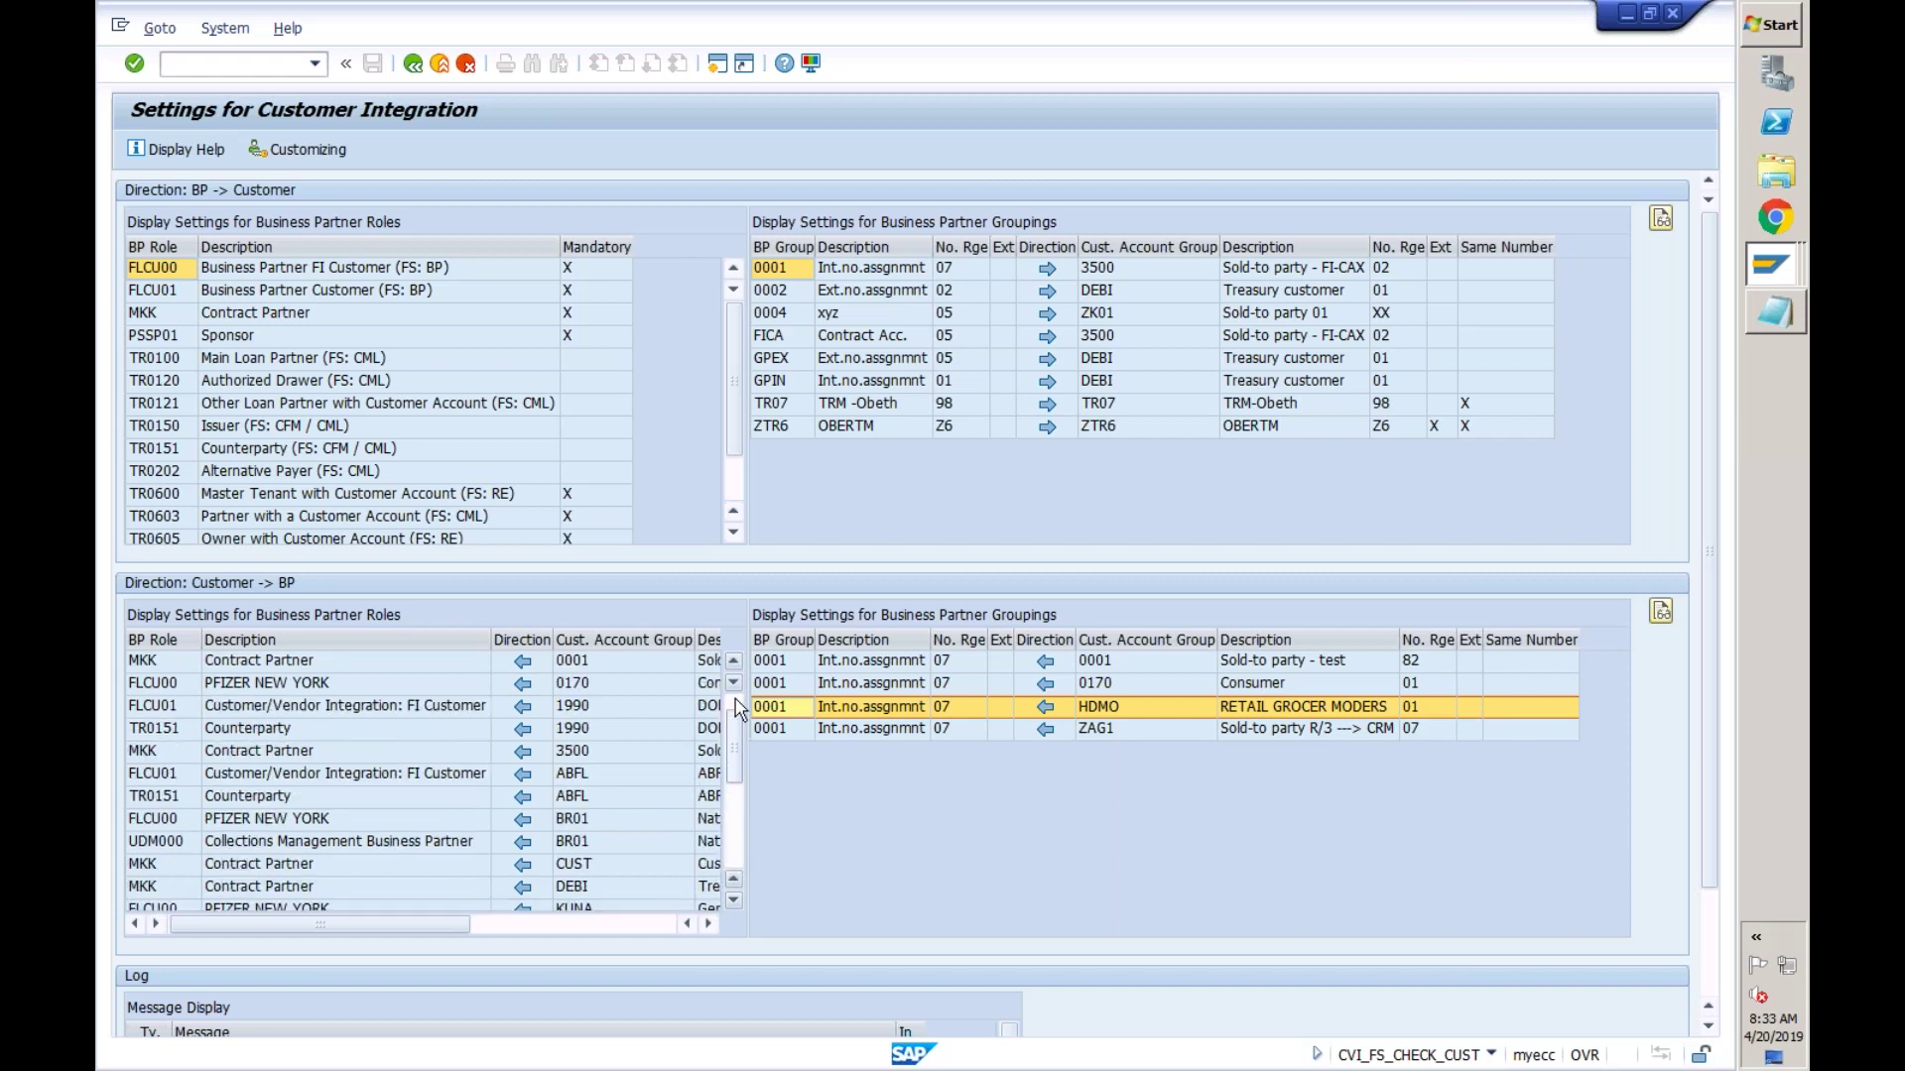
{"action": "left_click", "coordinate": [635, 680]}
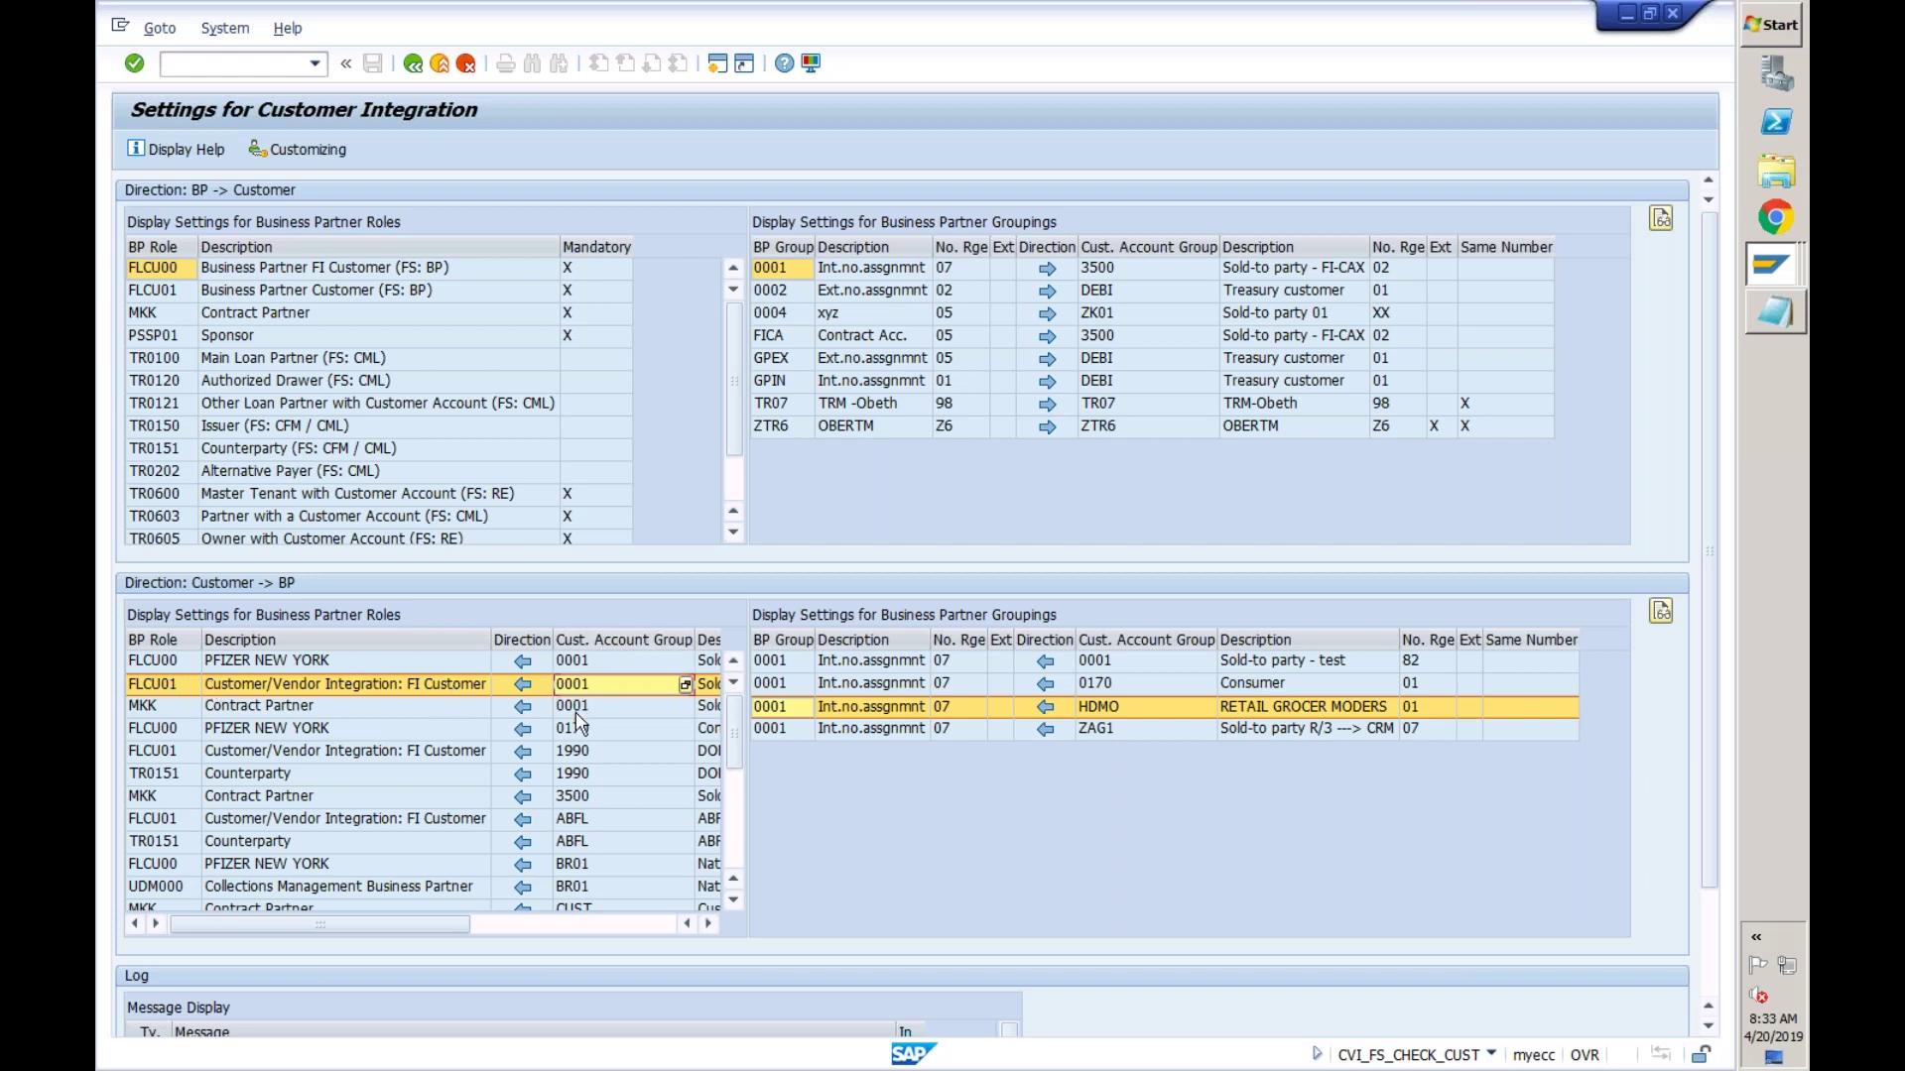
- Leave the check report, switch to the Synchronization Cockpit session and back out to the IMG tree
{"action": "left_click", "coordinate": [419, 70]}
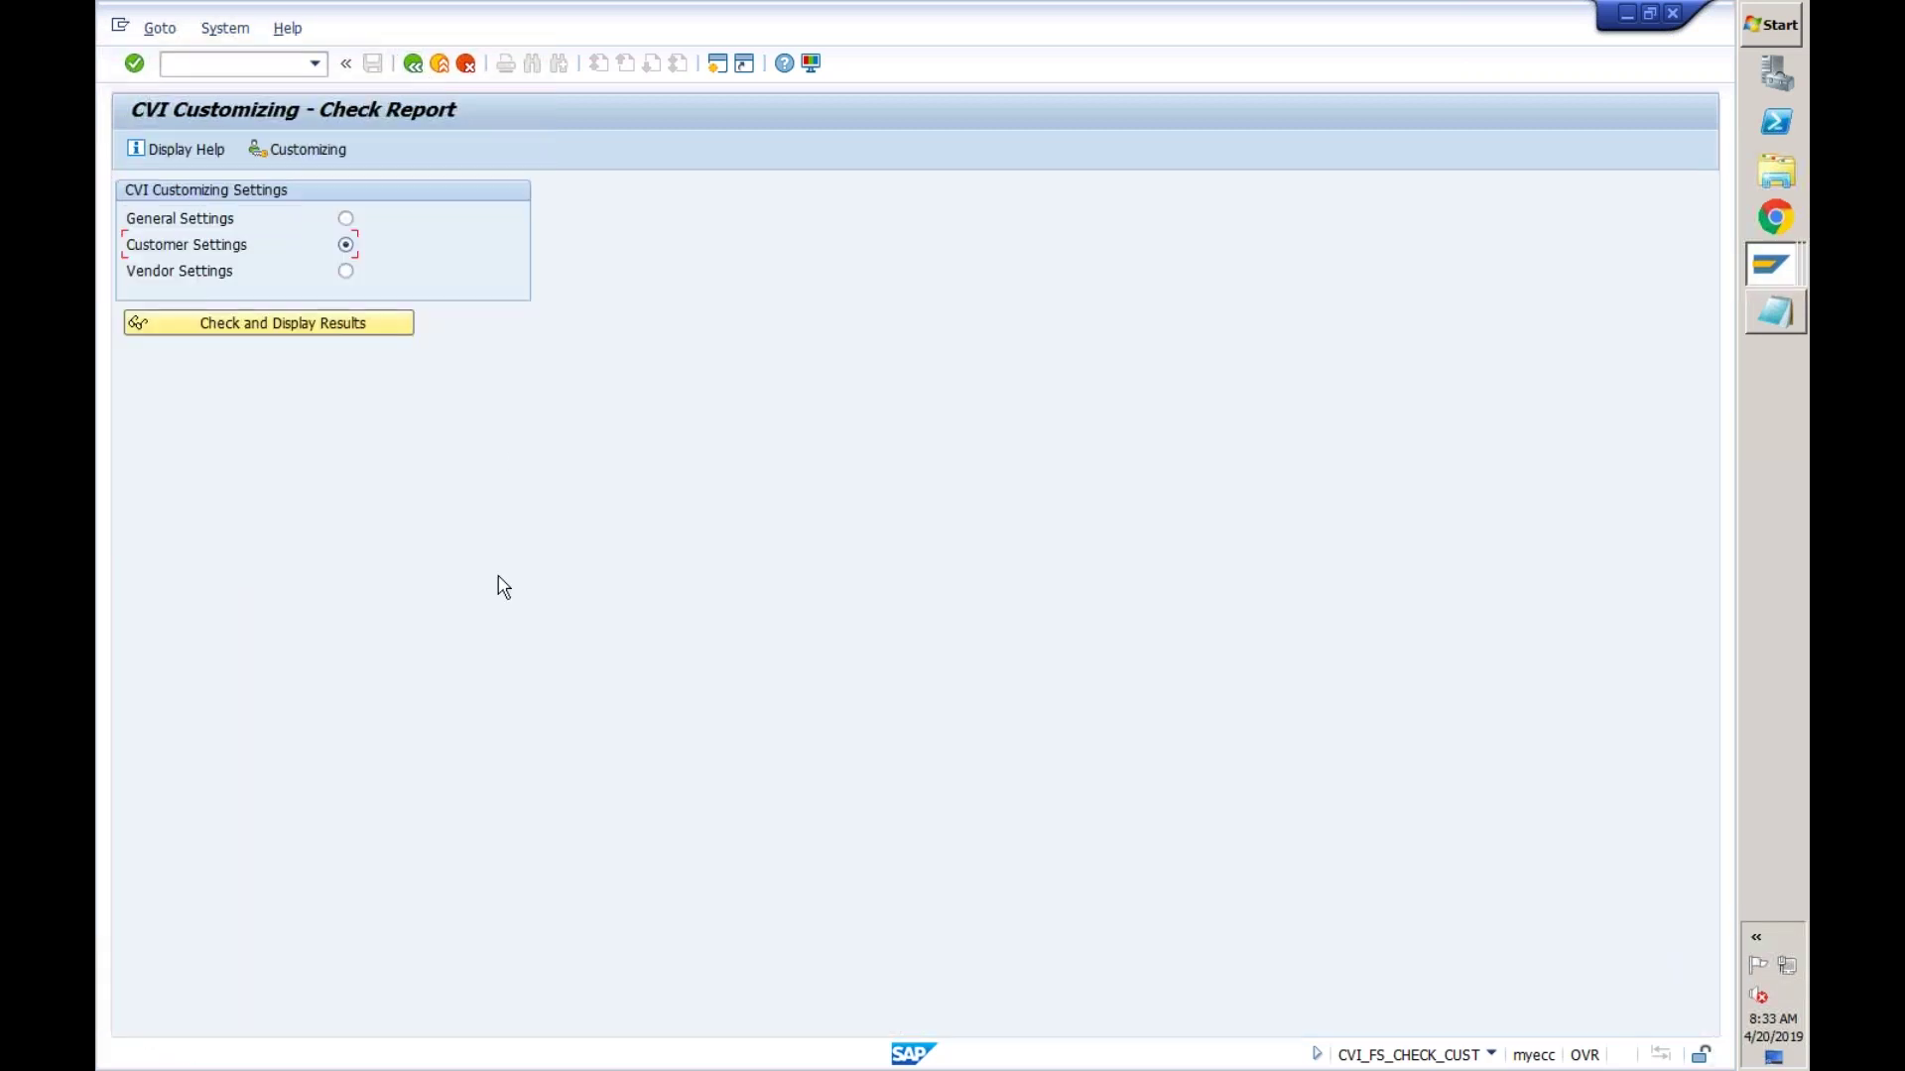
{"action": "left_click", "coordinate": [1772, 272]}
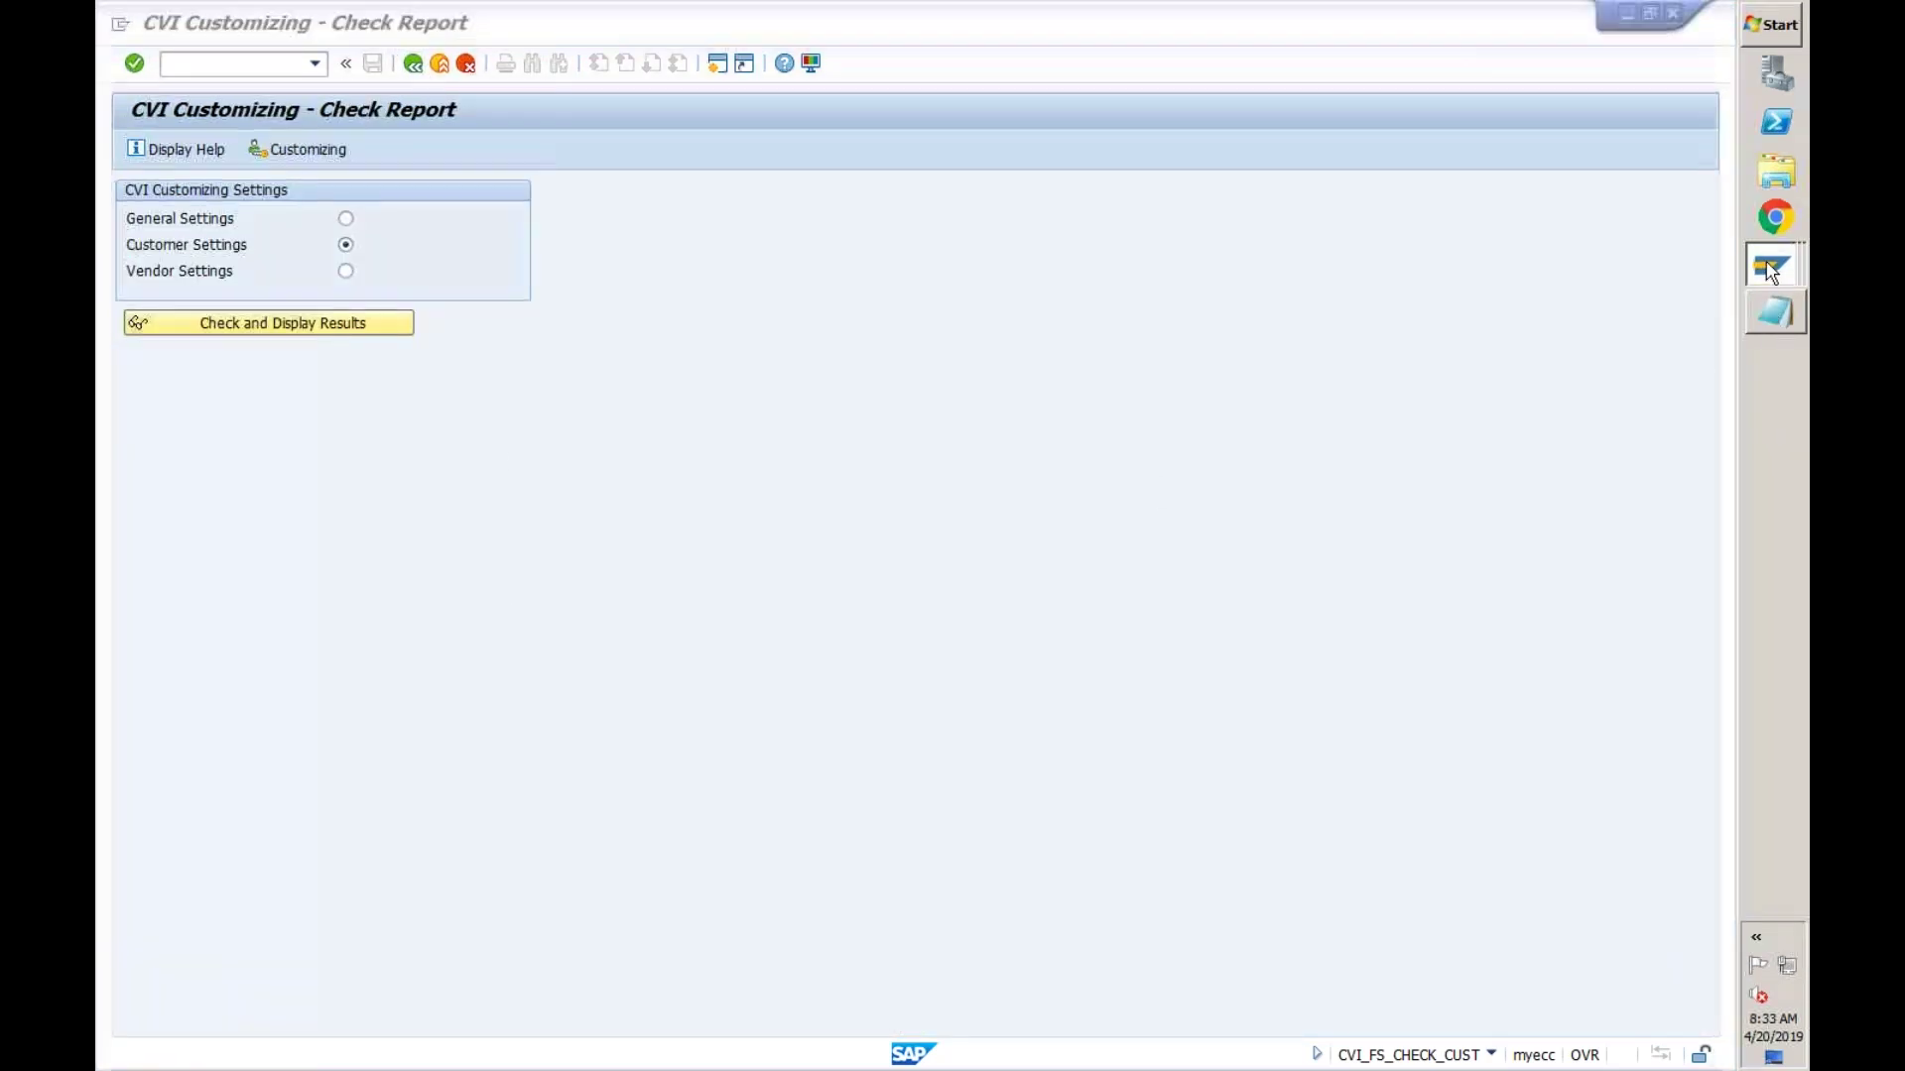
{"action": "left_click", "coordinate": [1772, 272]}
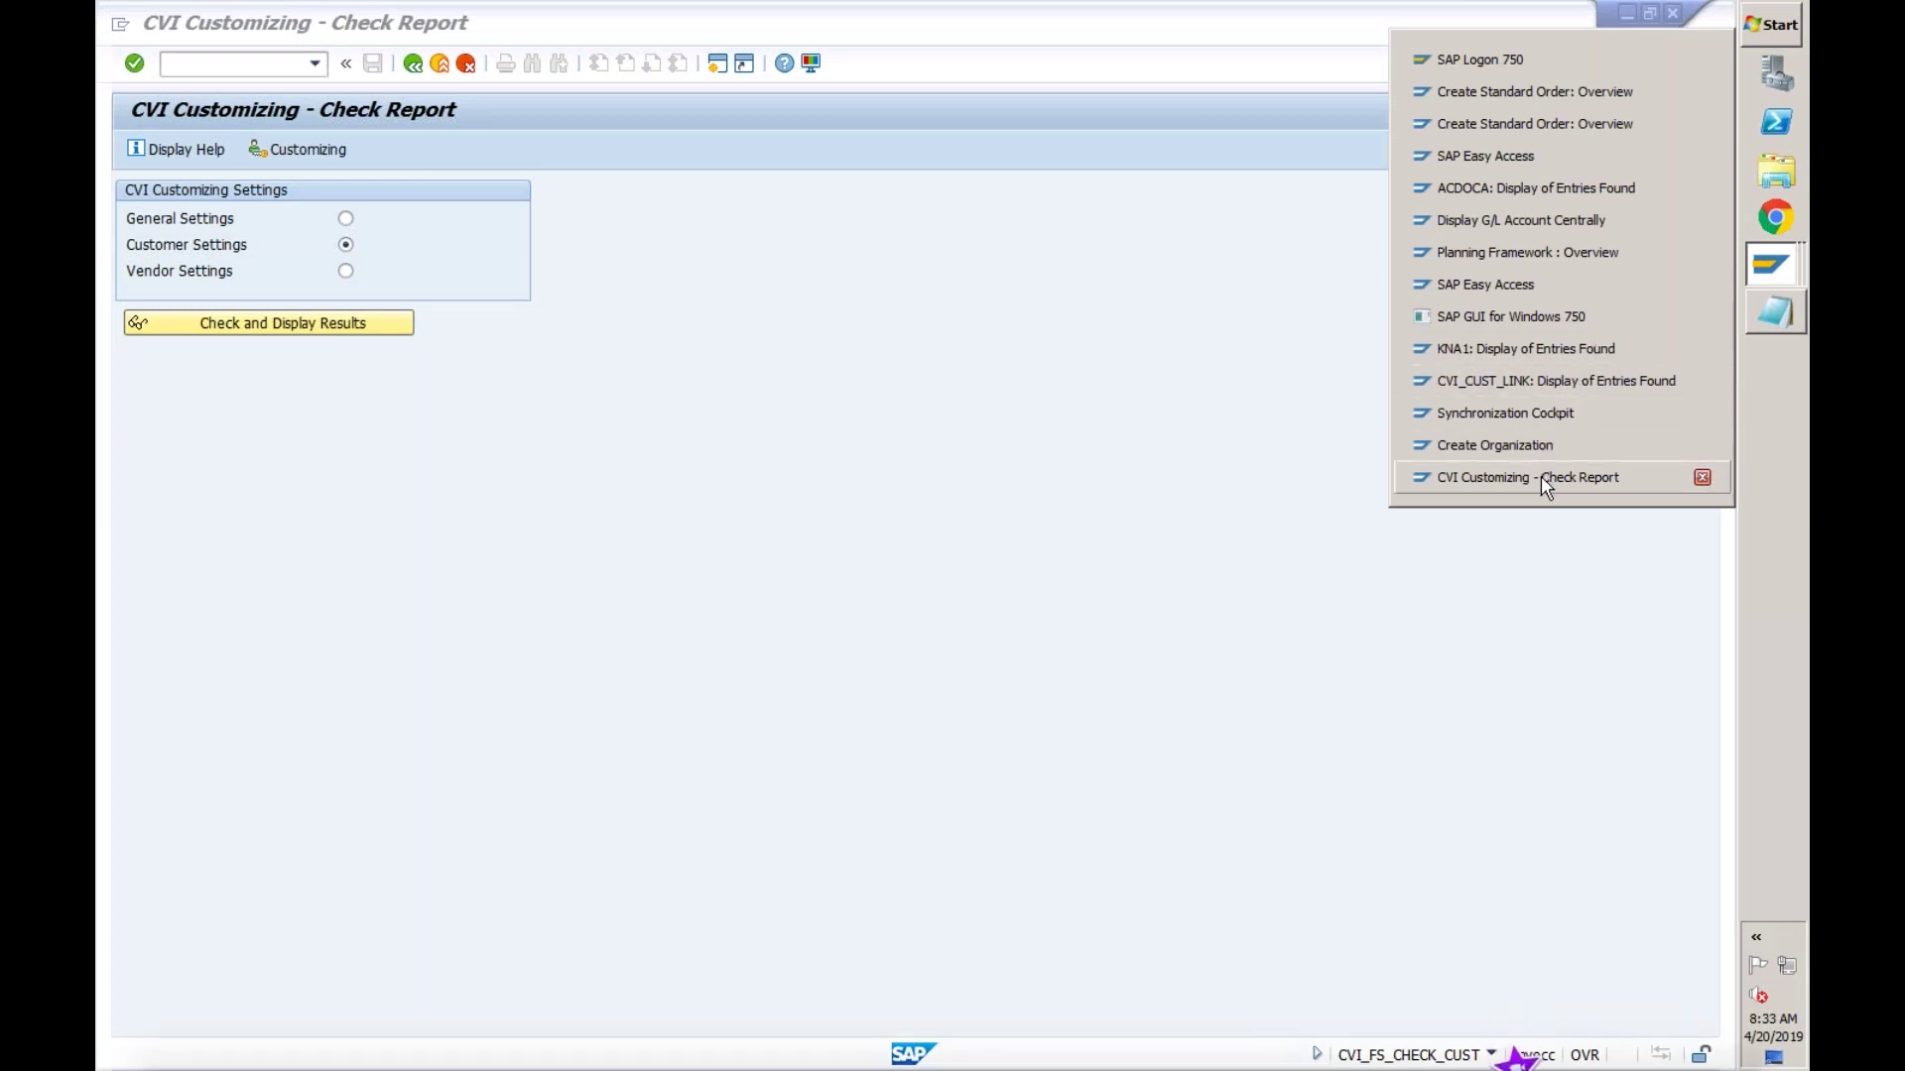
{"action": "left_click", "coordinate": [1536, 410]}
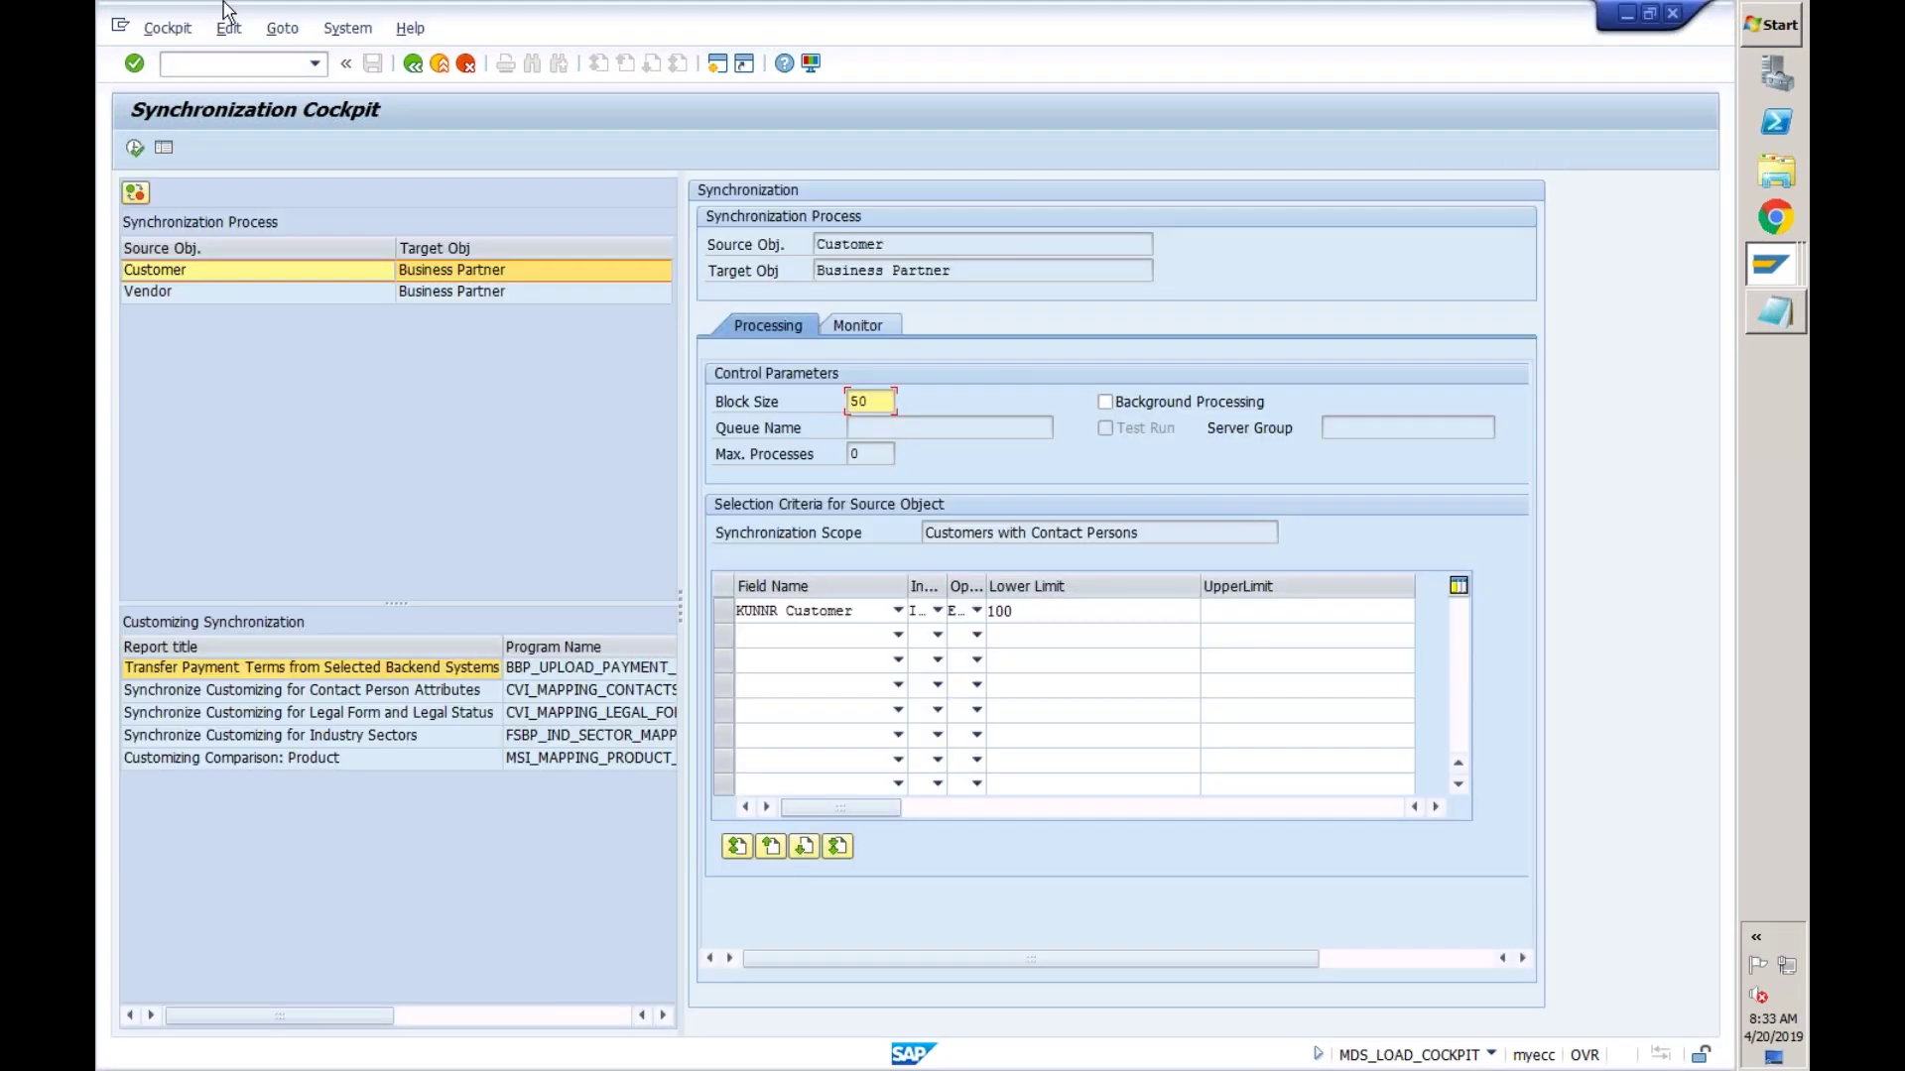
{"action": "left_click", "coordinate": [411, 69]}
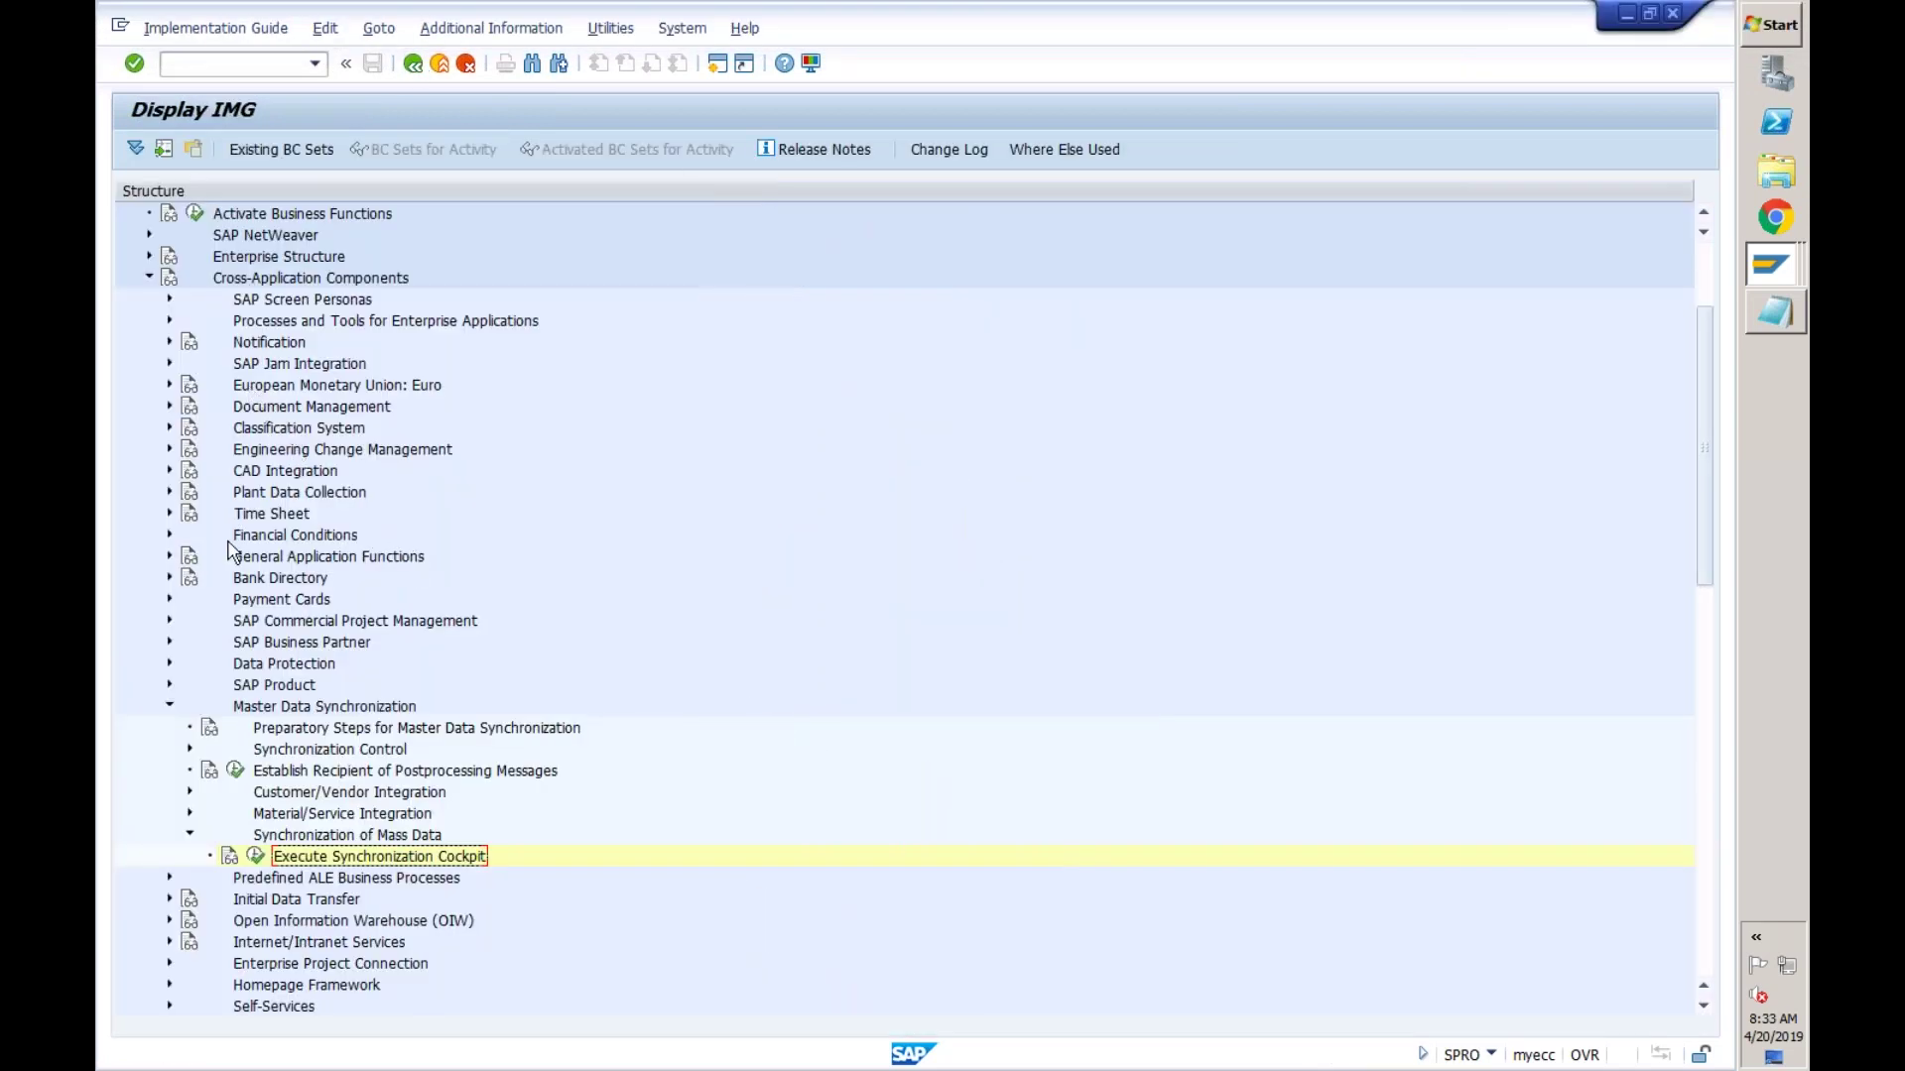
- Under Customer/Vendor Integration > Business Partner Settings, run Set BP Role Category for Direction BP to Customer
{"action": "left_click", "coordinate": [190, 750]}
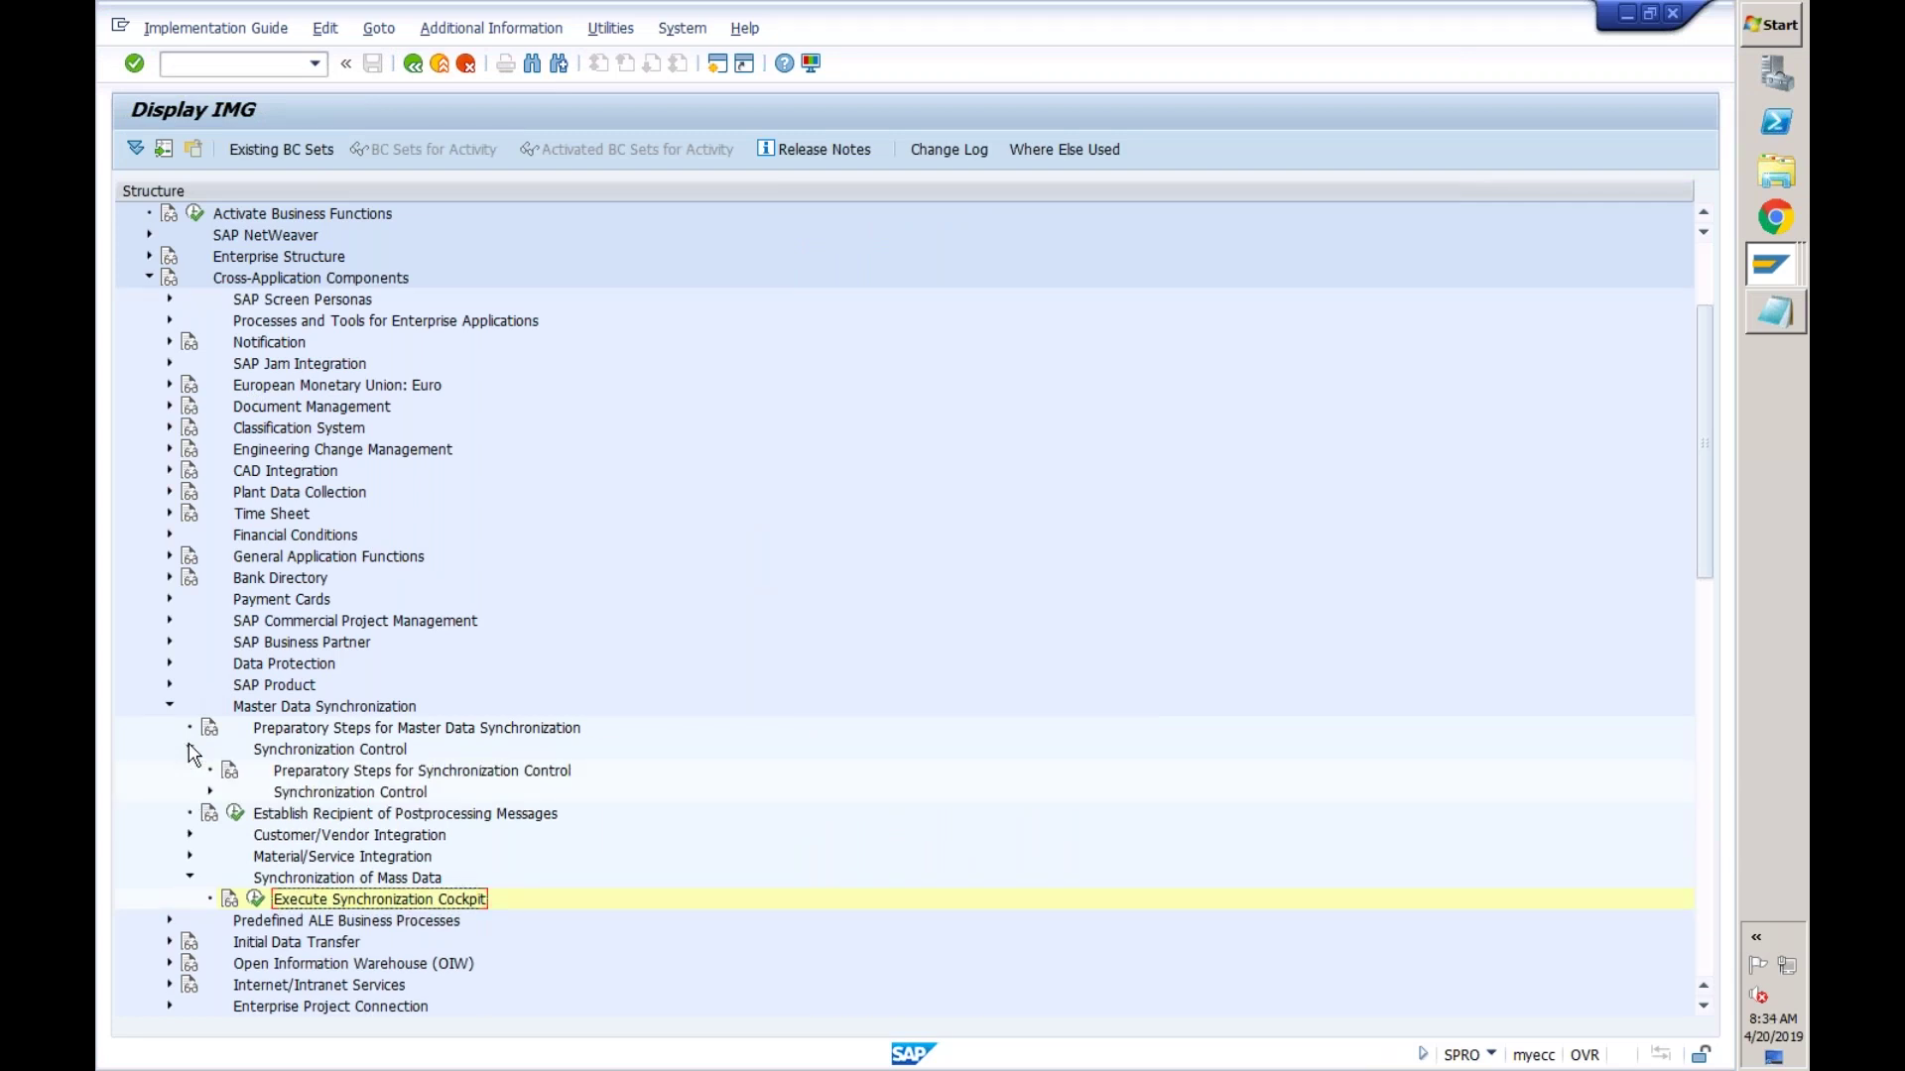
{"action": "left_click", "coordinate": [191, 750]}
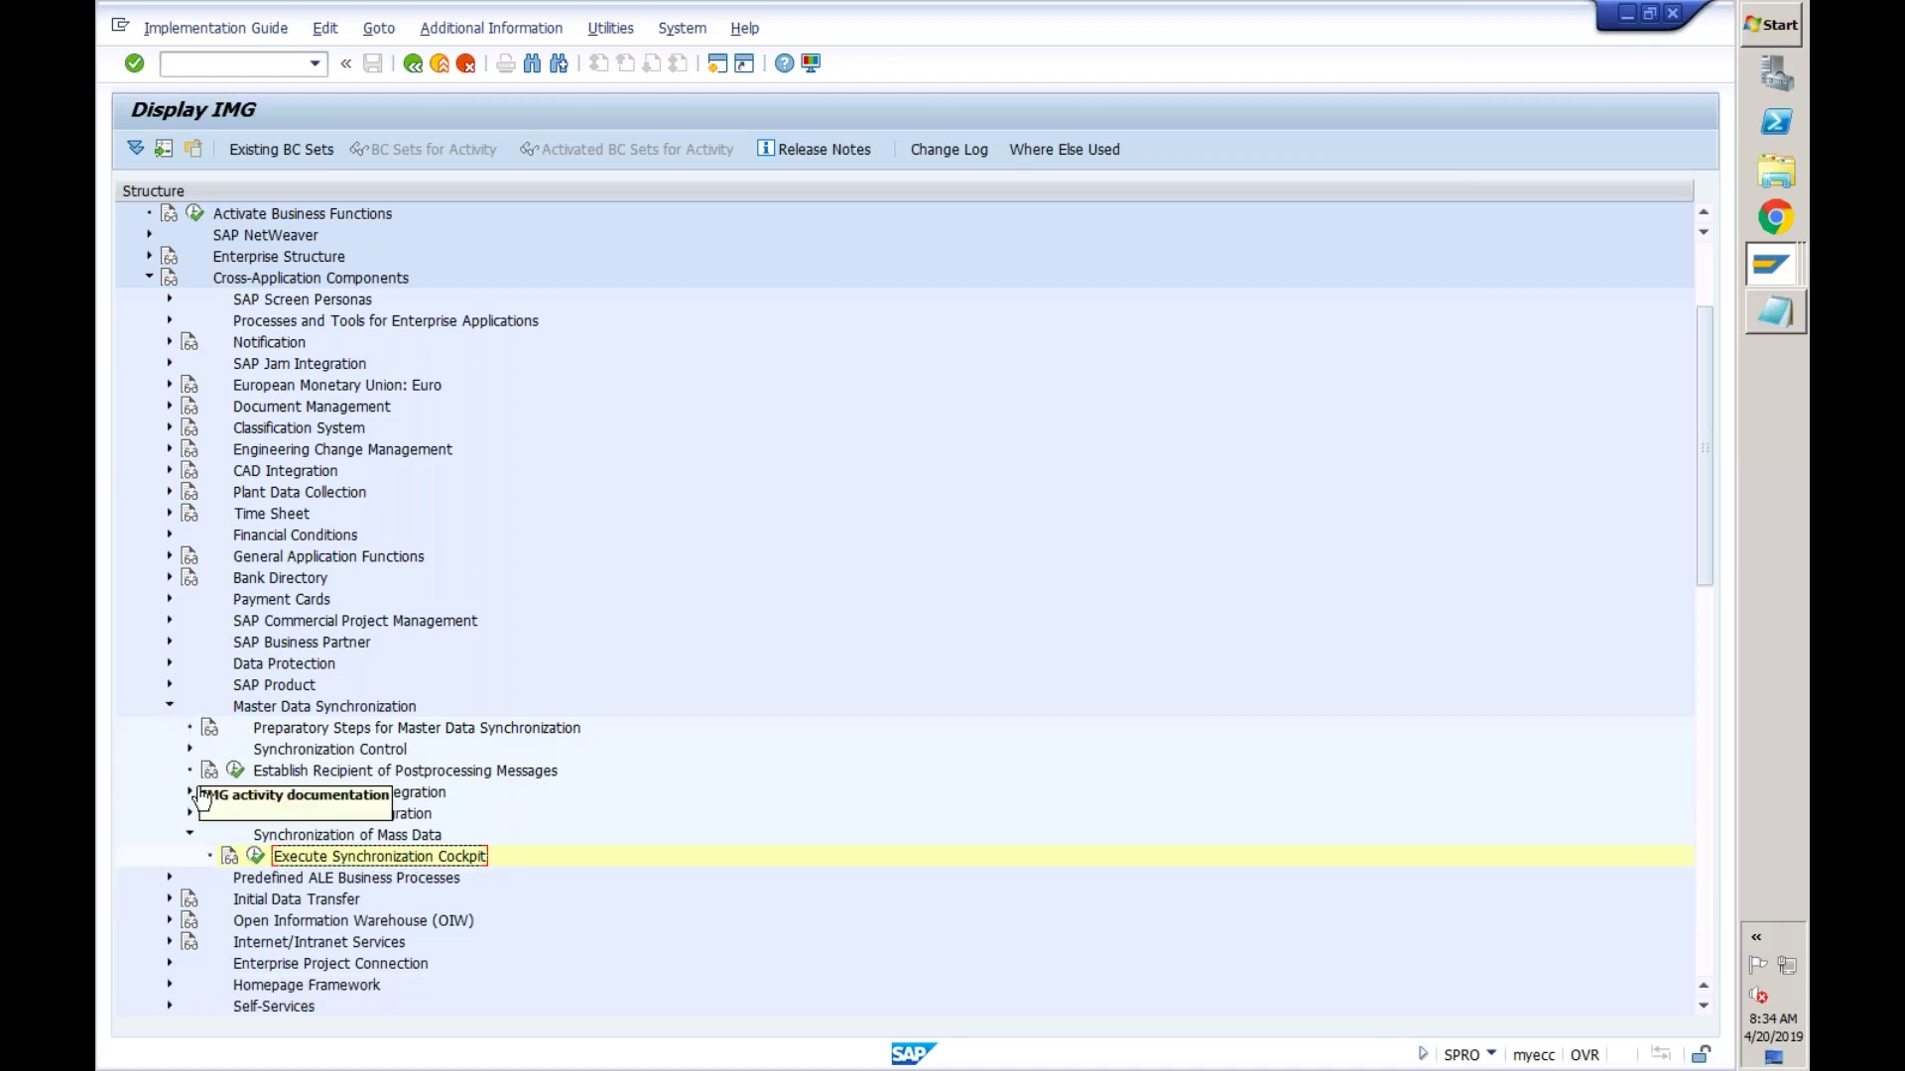
{"action": "left_click", "coordinate": [189, 793]}
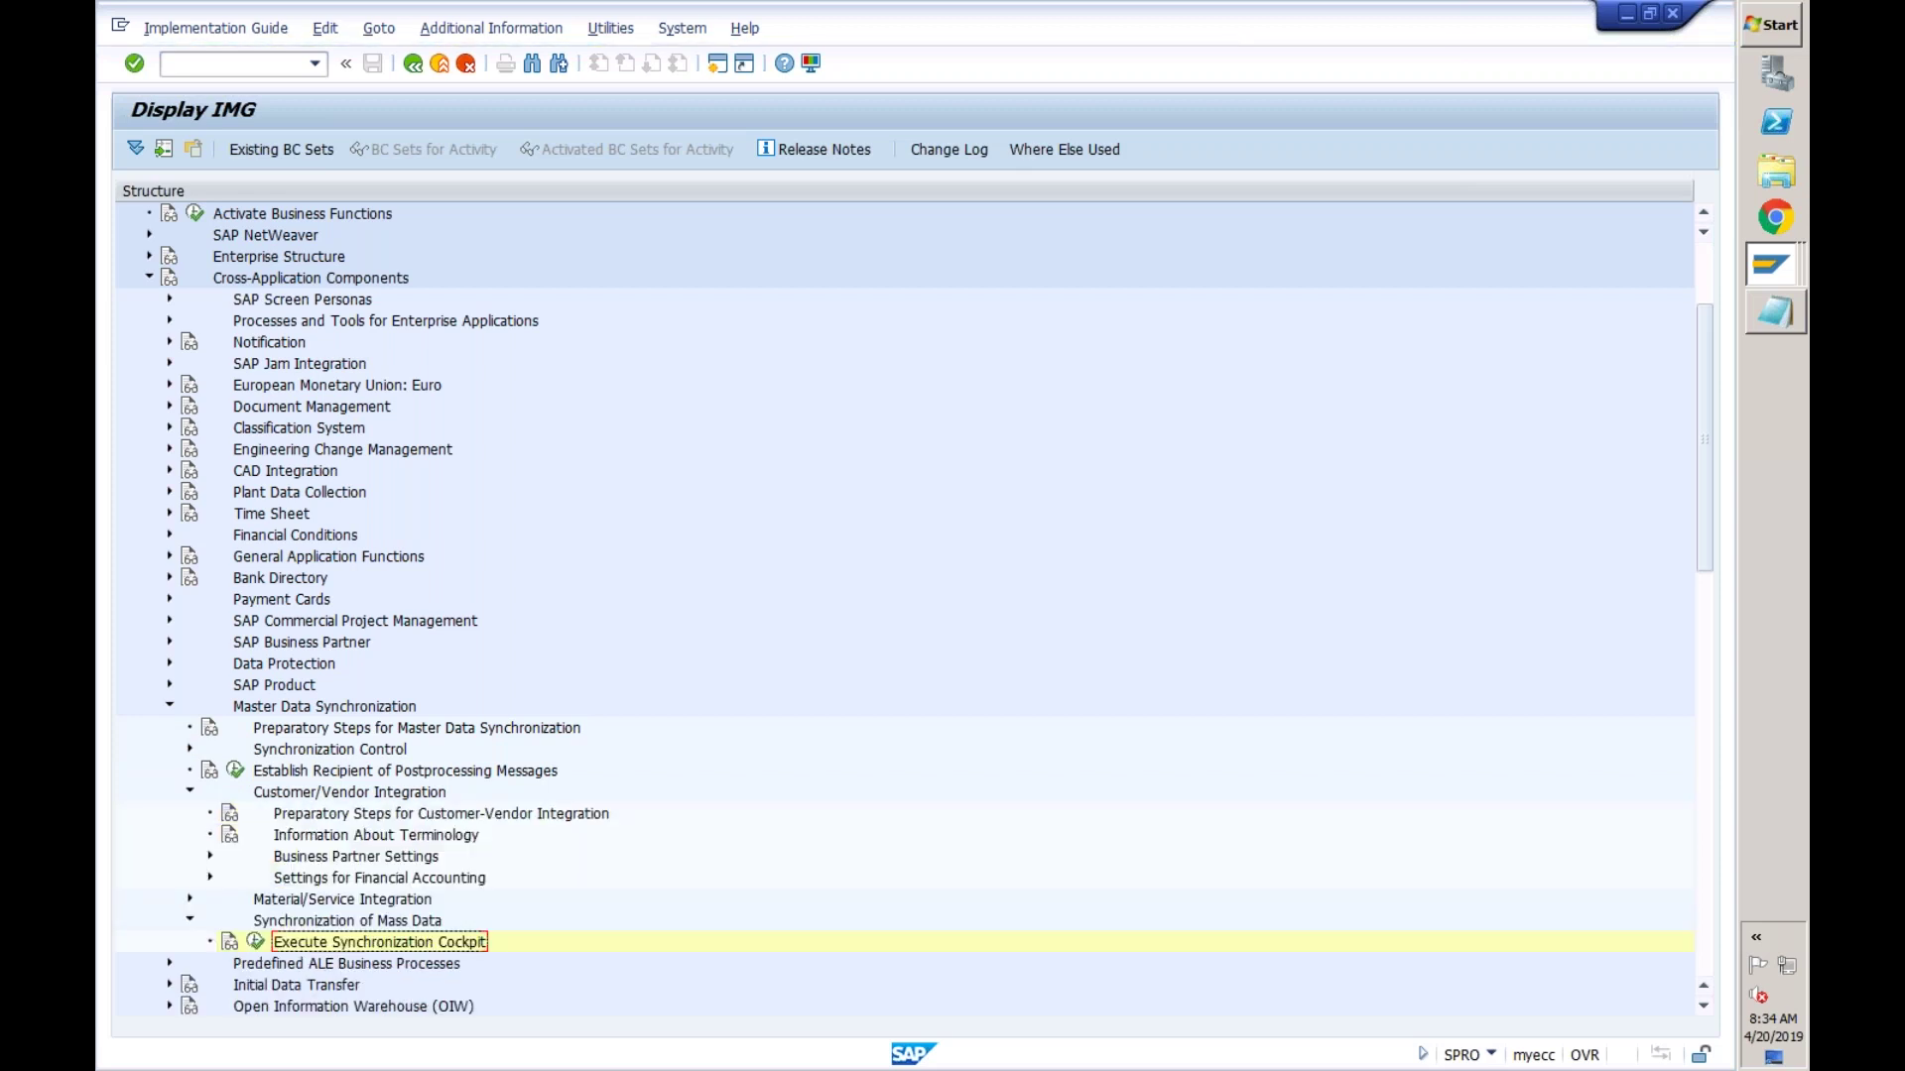
{"action": "left_click", "coordinate": [211, 856]}
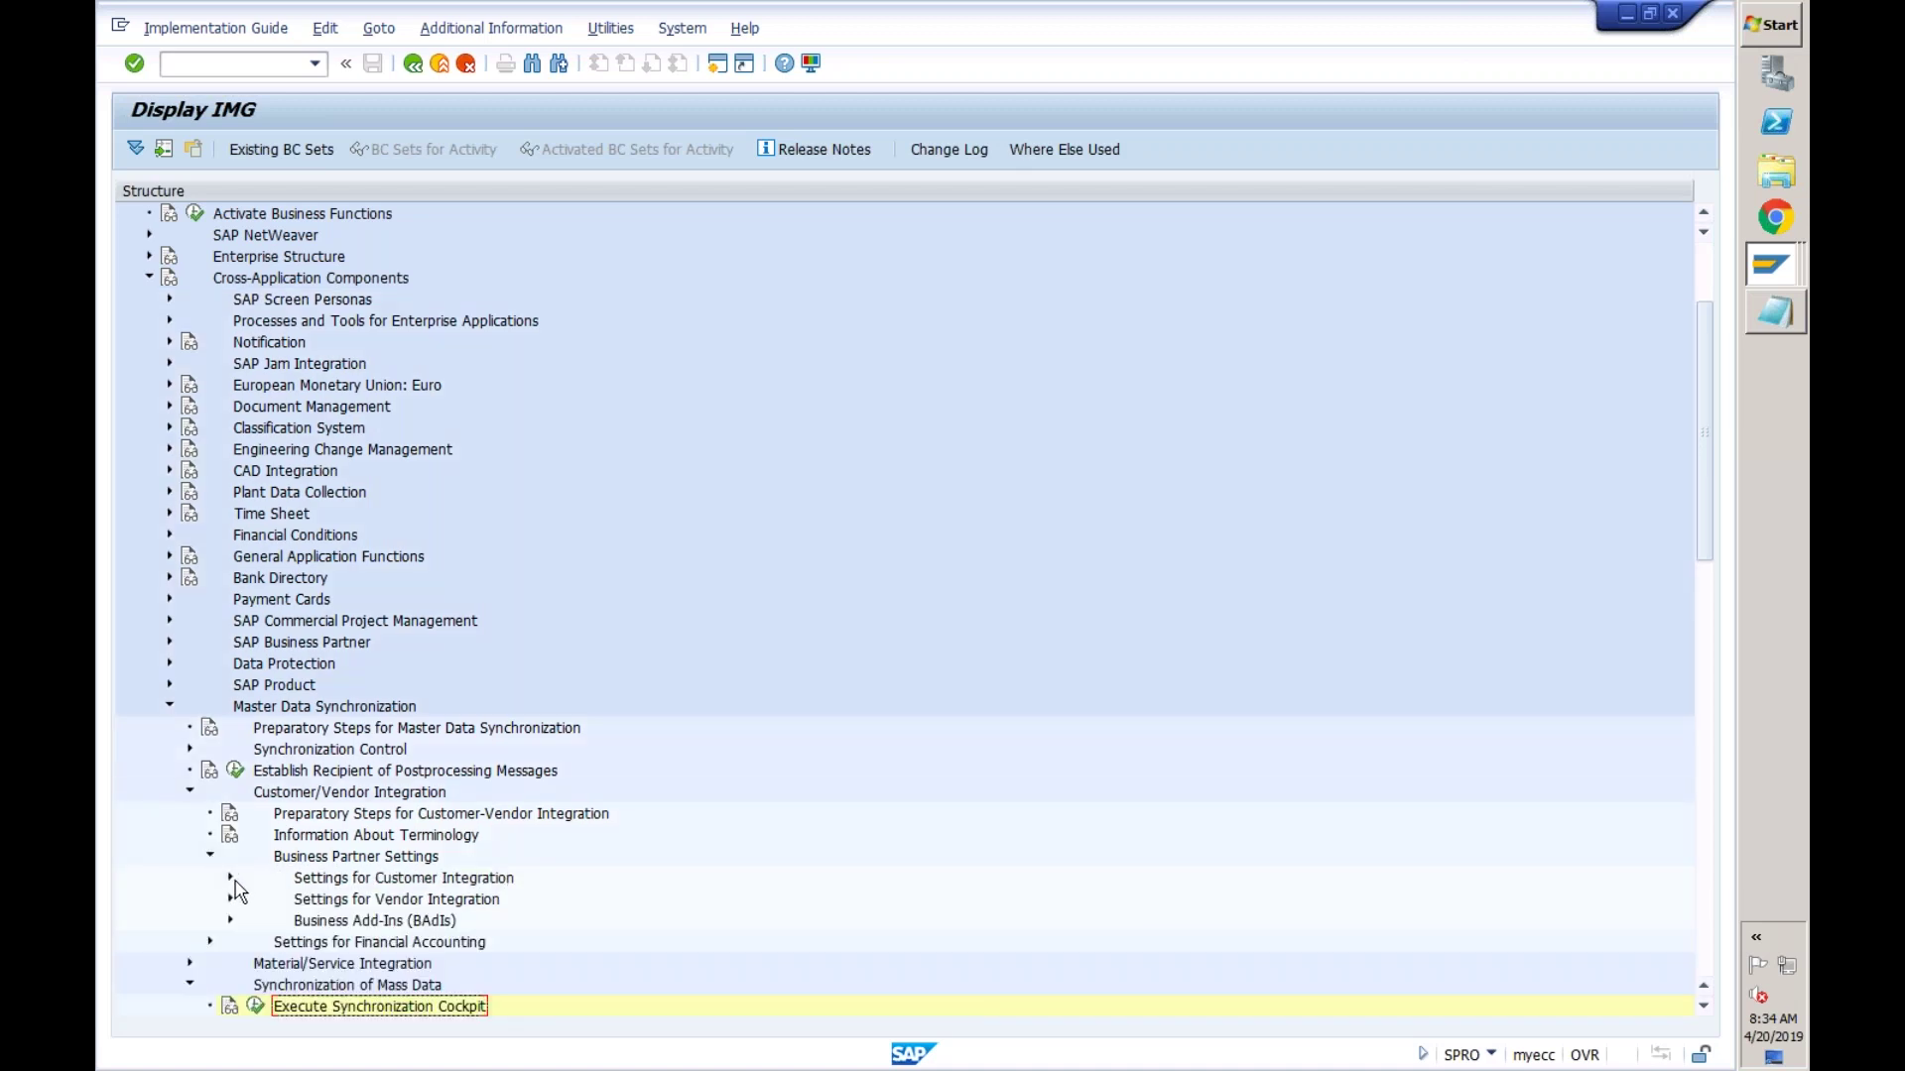
{"action": "left_click", "coordinate": [230, 879]}
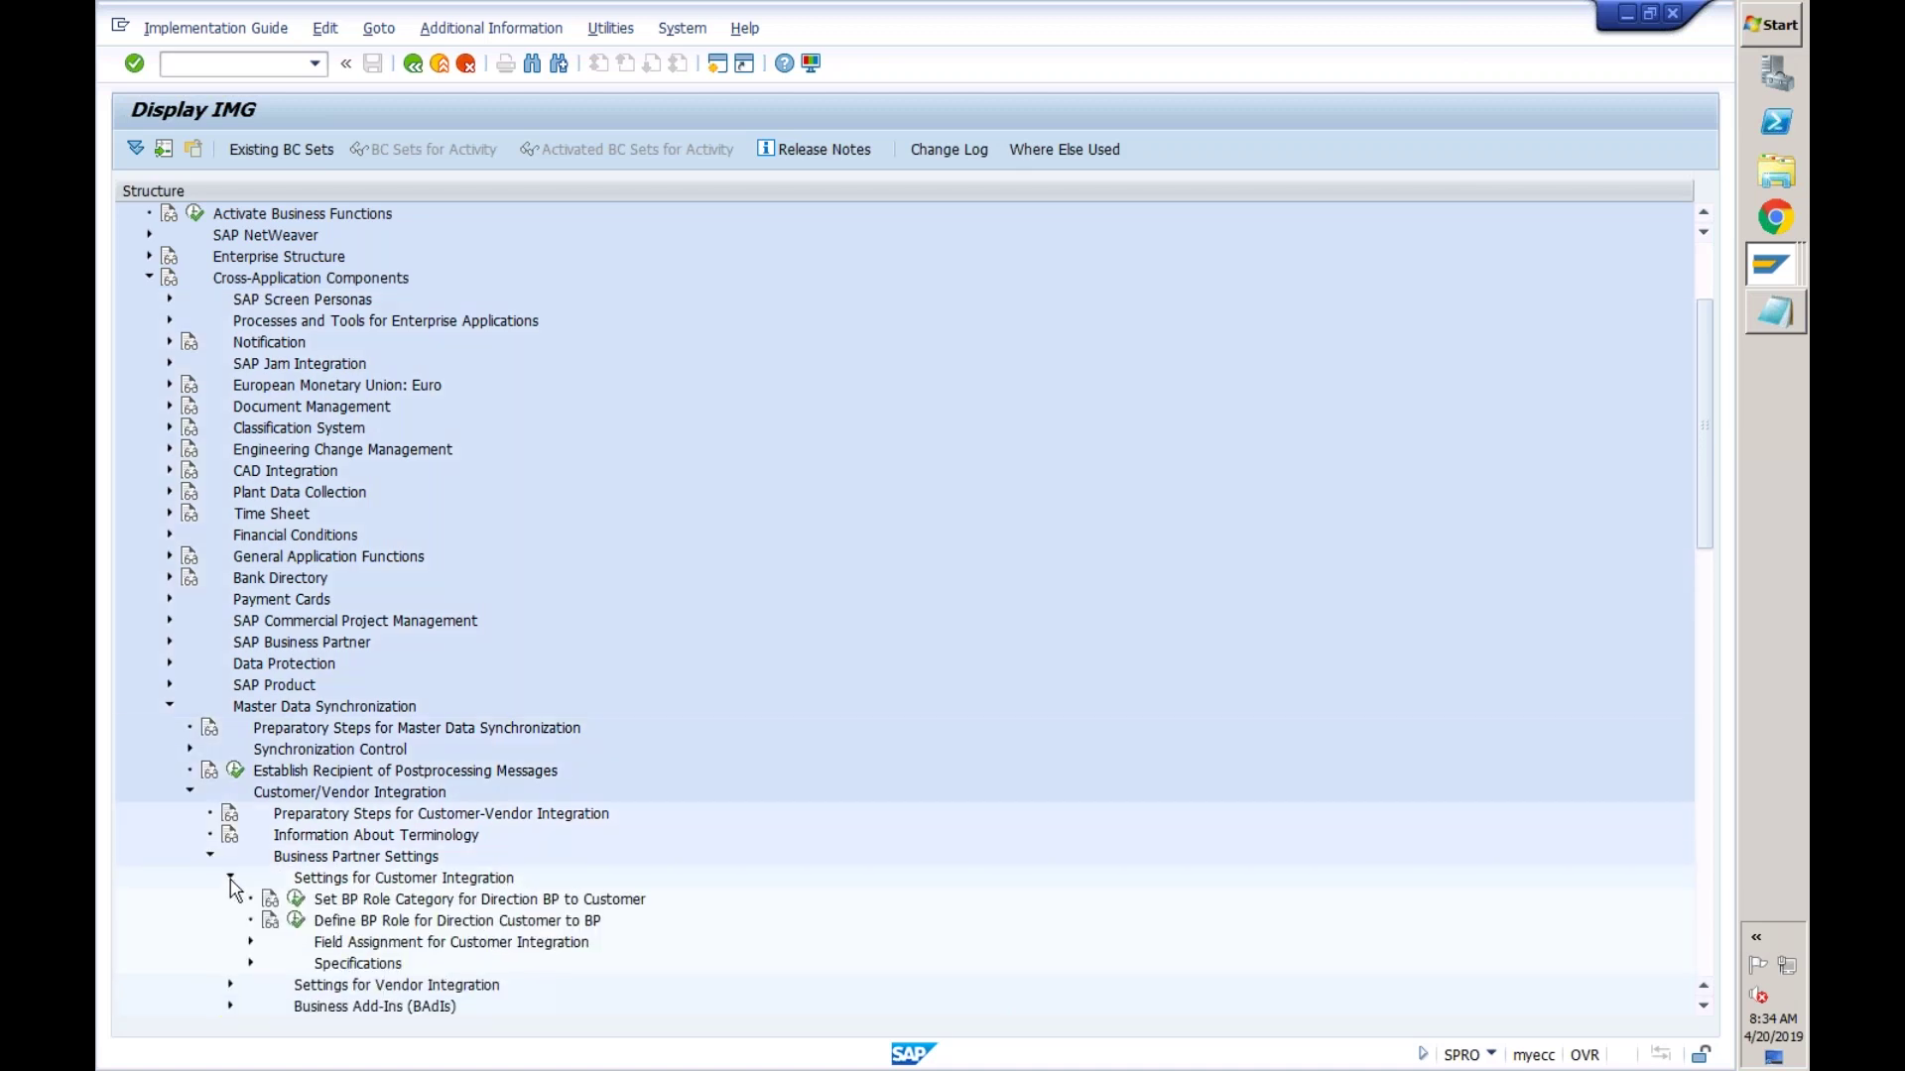
{"action": "left_click", "coordinate": [296, 899]}
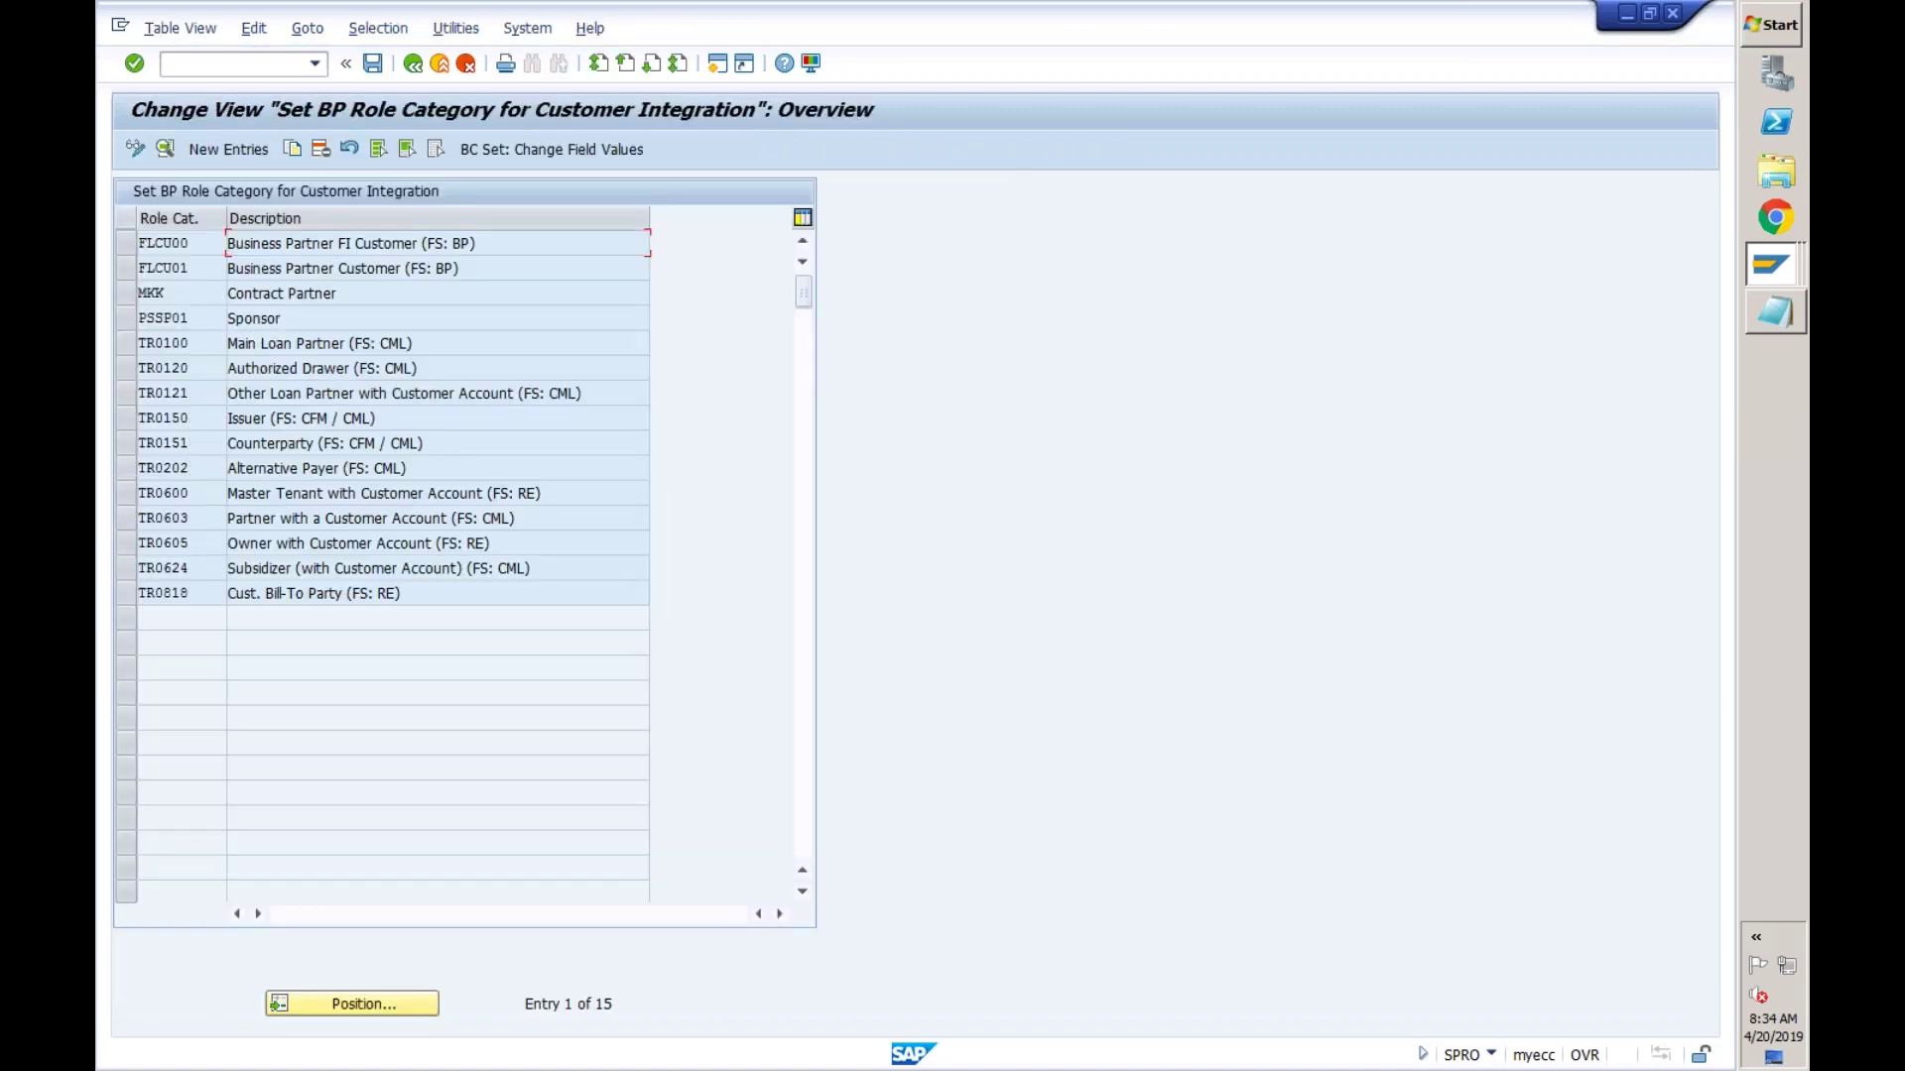
- Go back to the IMG tree and expand Field Assignment for Customer Integration > Assign Keys
{"action": "left_click", "coordinate": [414, 65]}
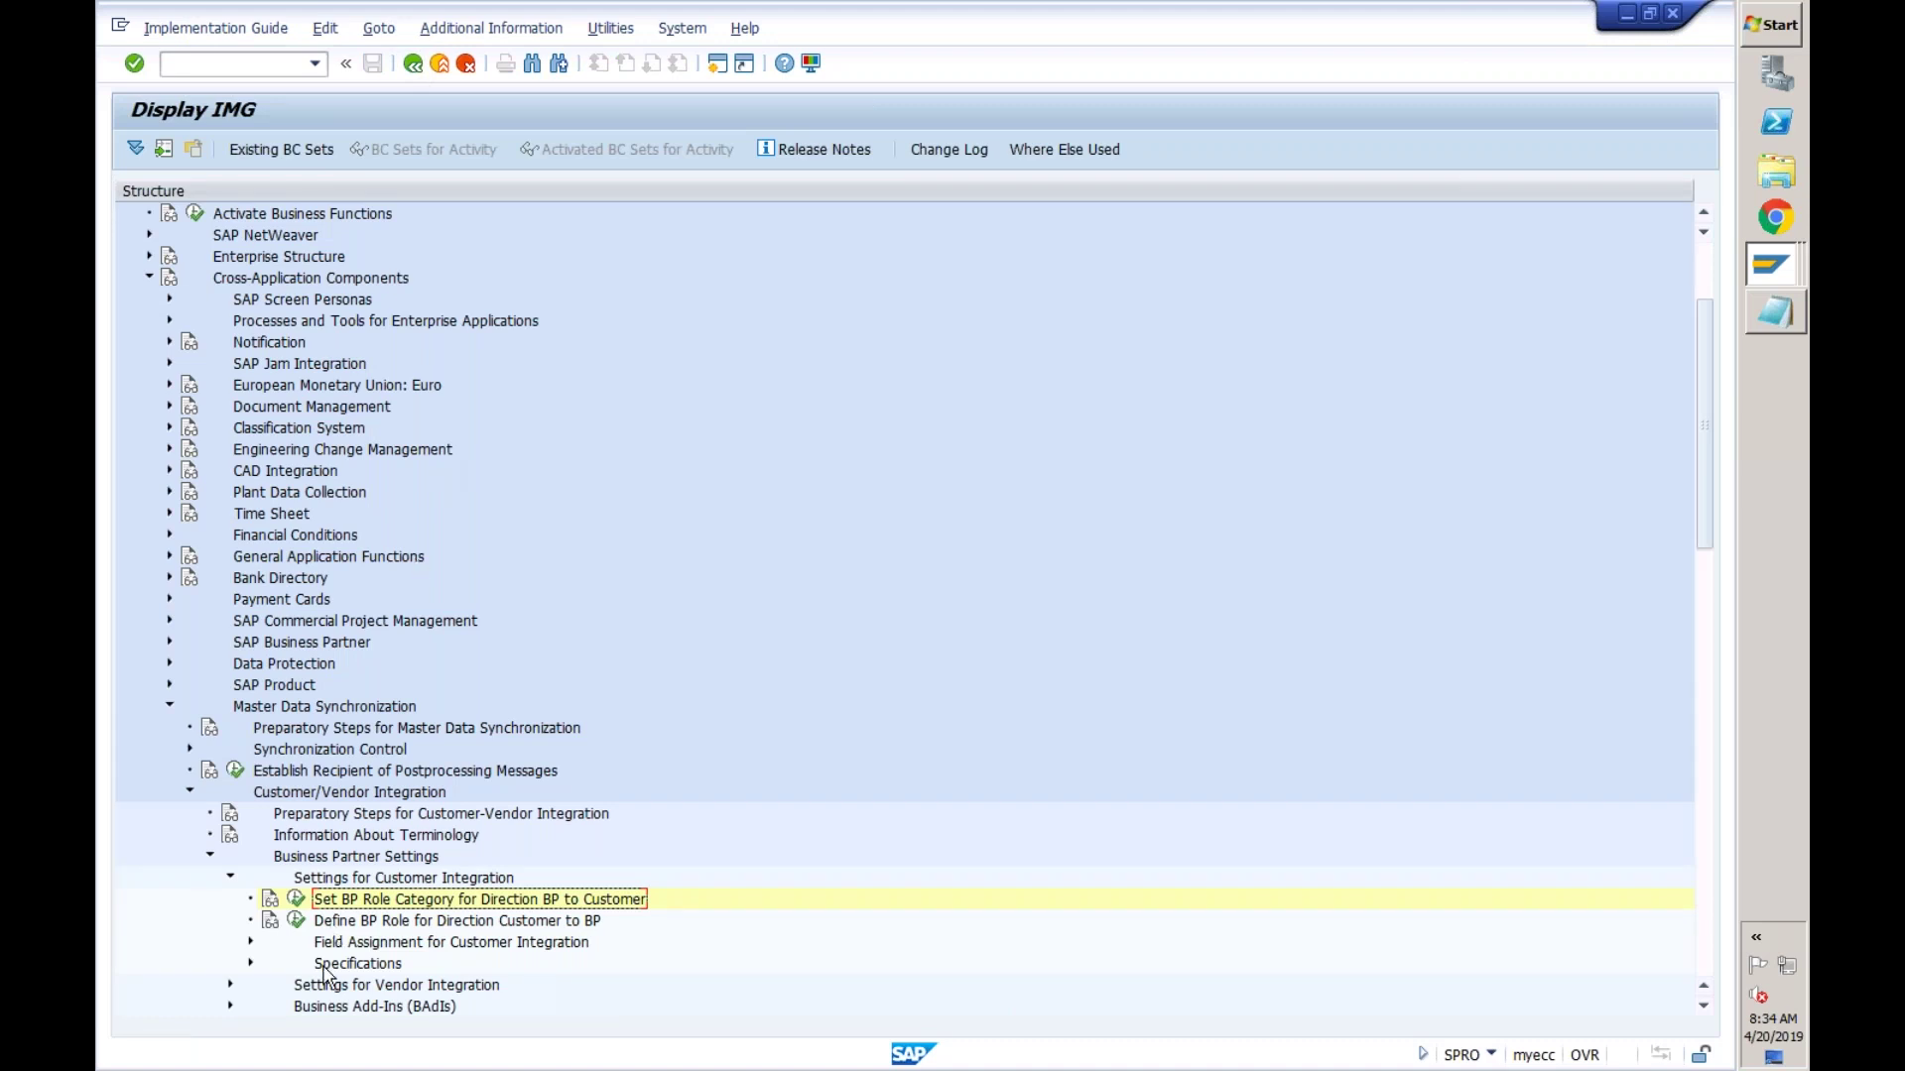
{"action": "left_click", "coordinate": [251, 943]}
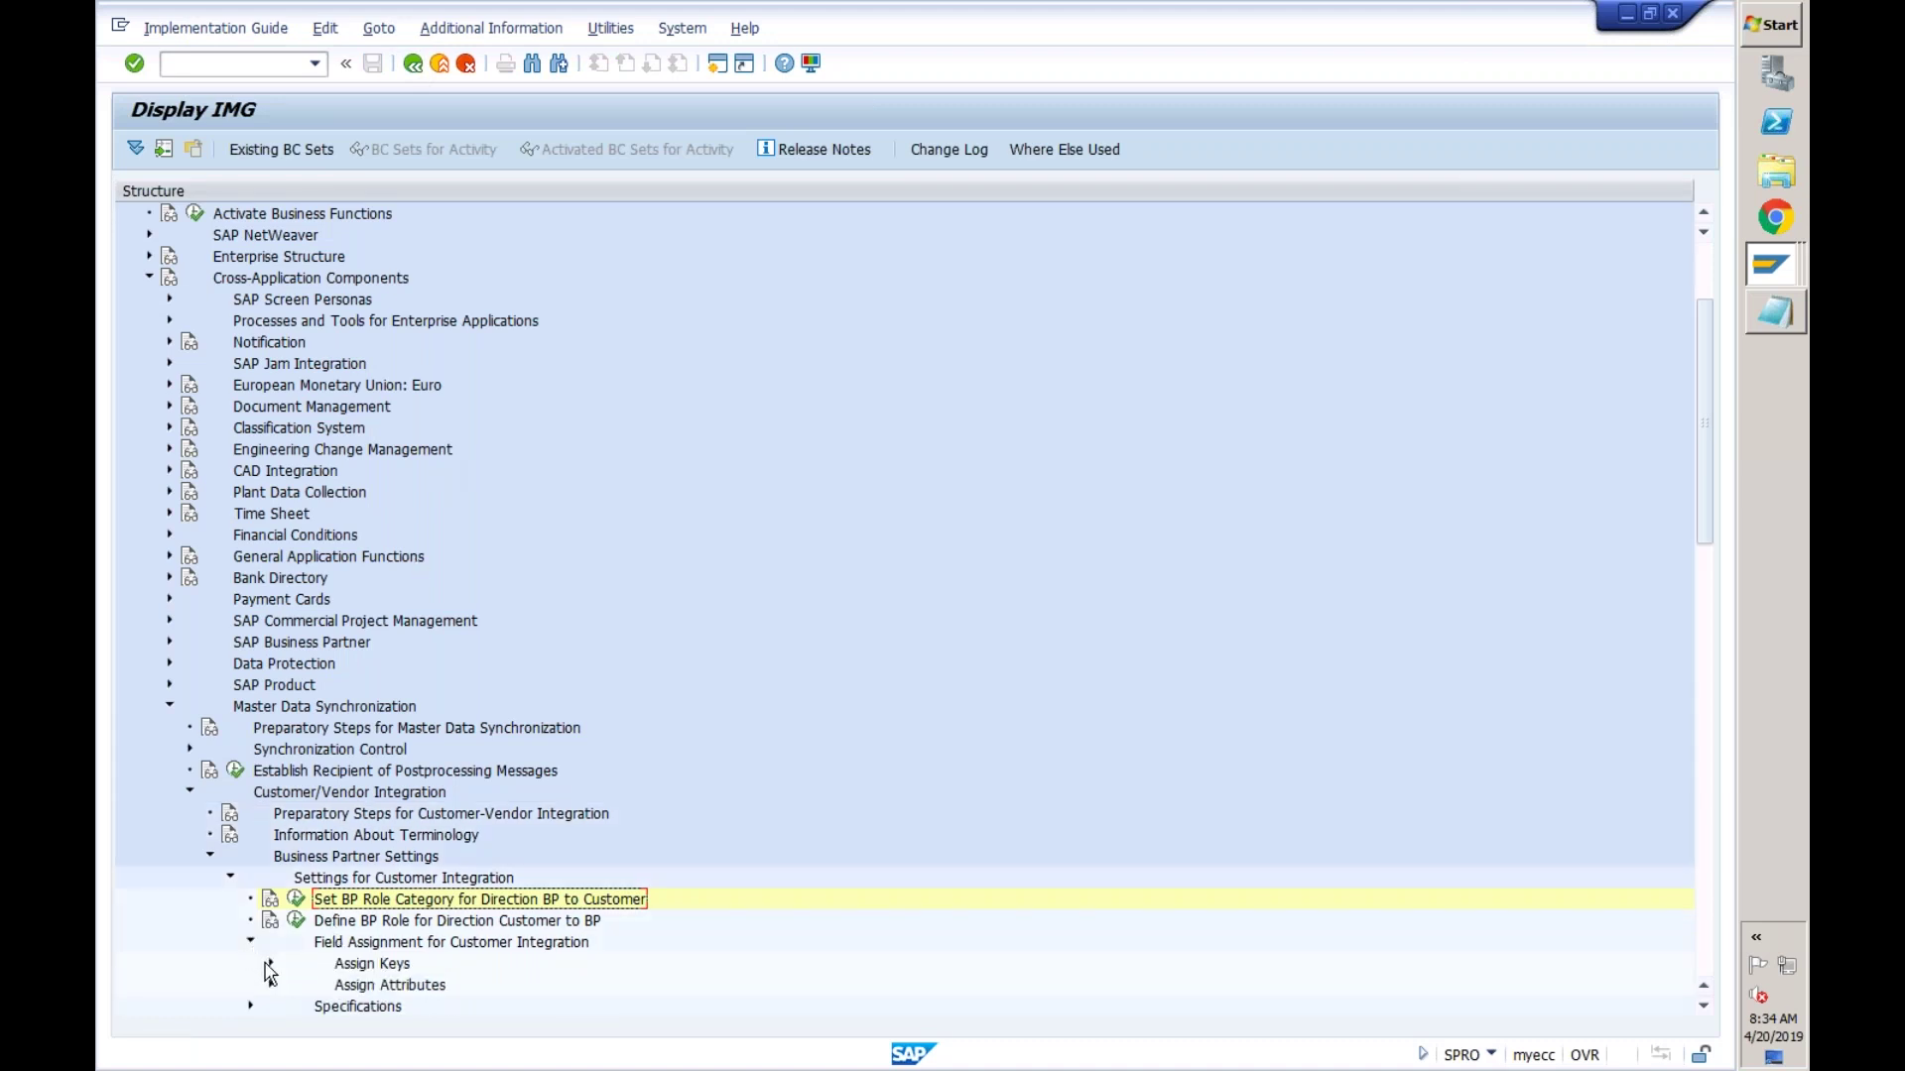
{"action": "left_click", "coordinate": [271, 963]}
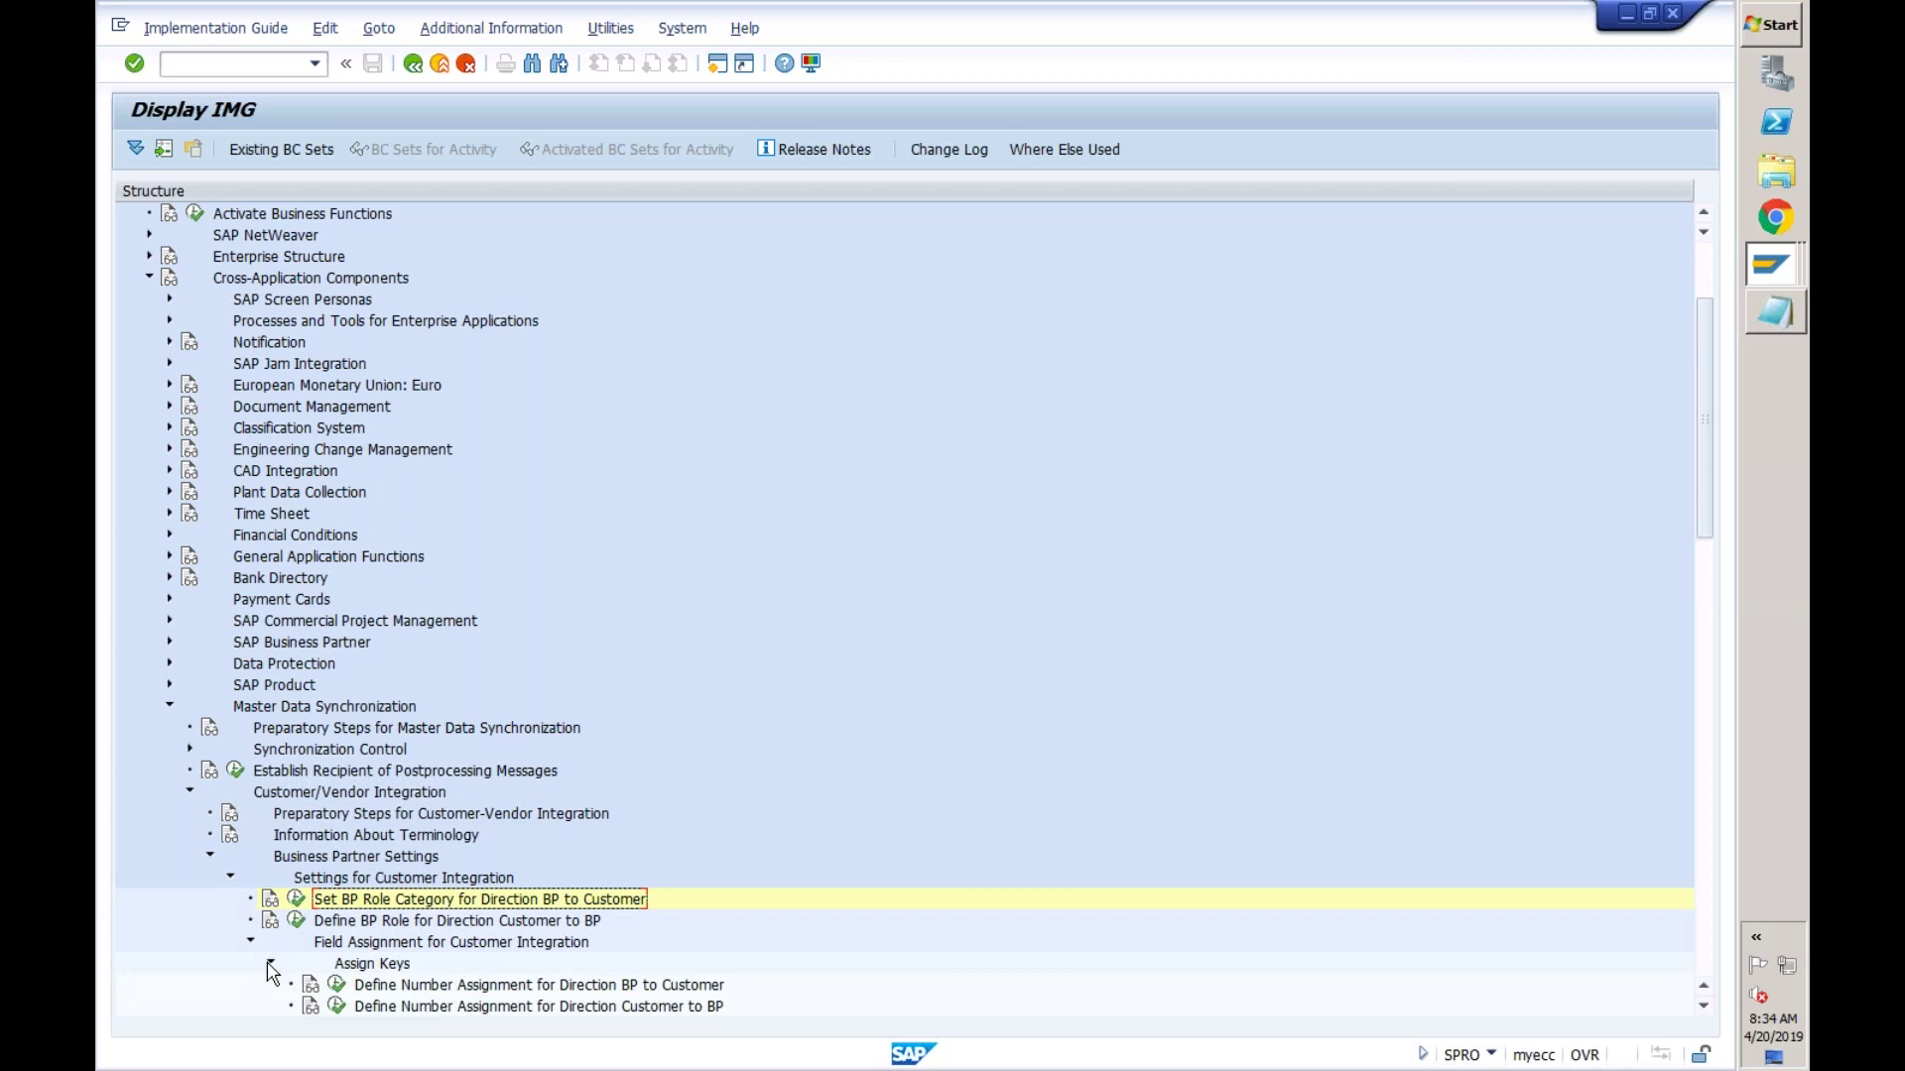
- In Define BP Role for Direction Customer to BP, select both group 0001 rows (FLCU00, FLCU01)
{"action": "left_click", "coordinate": [296, 920]}
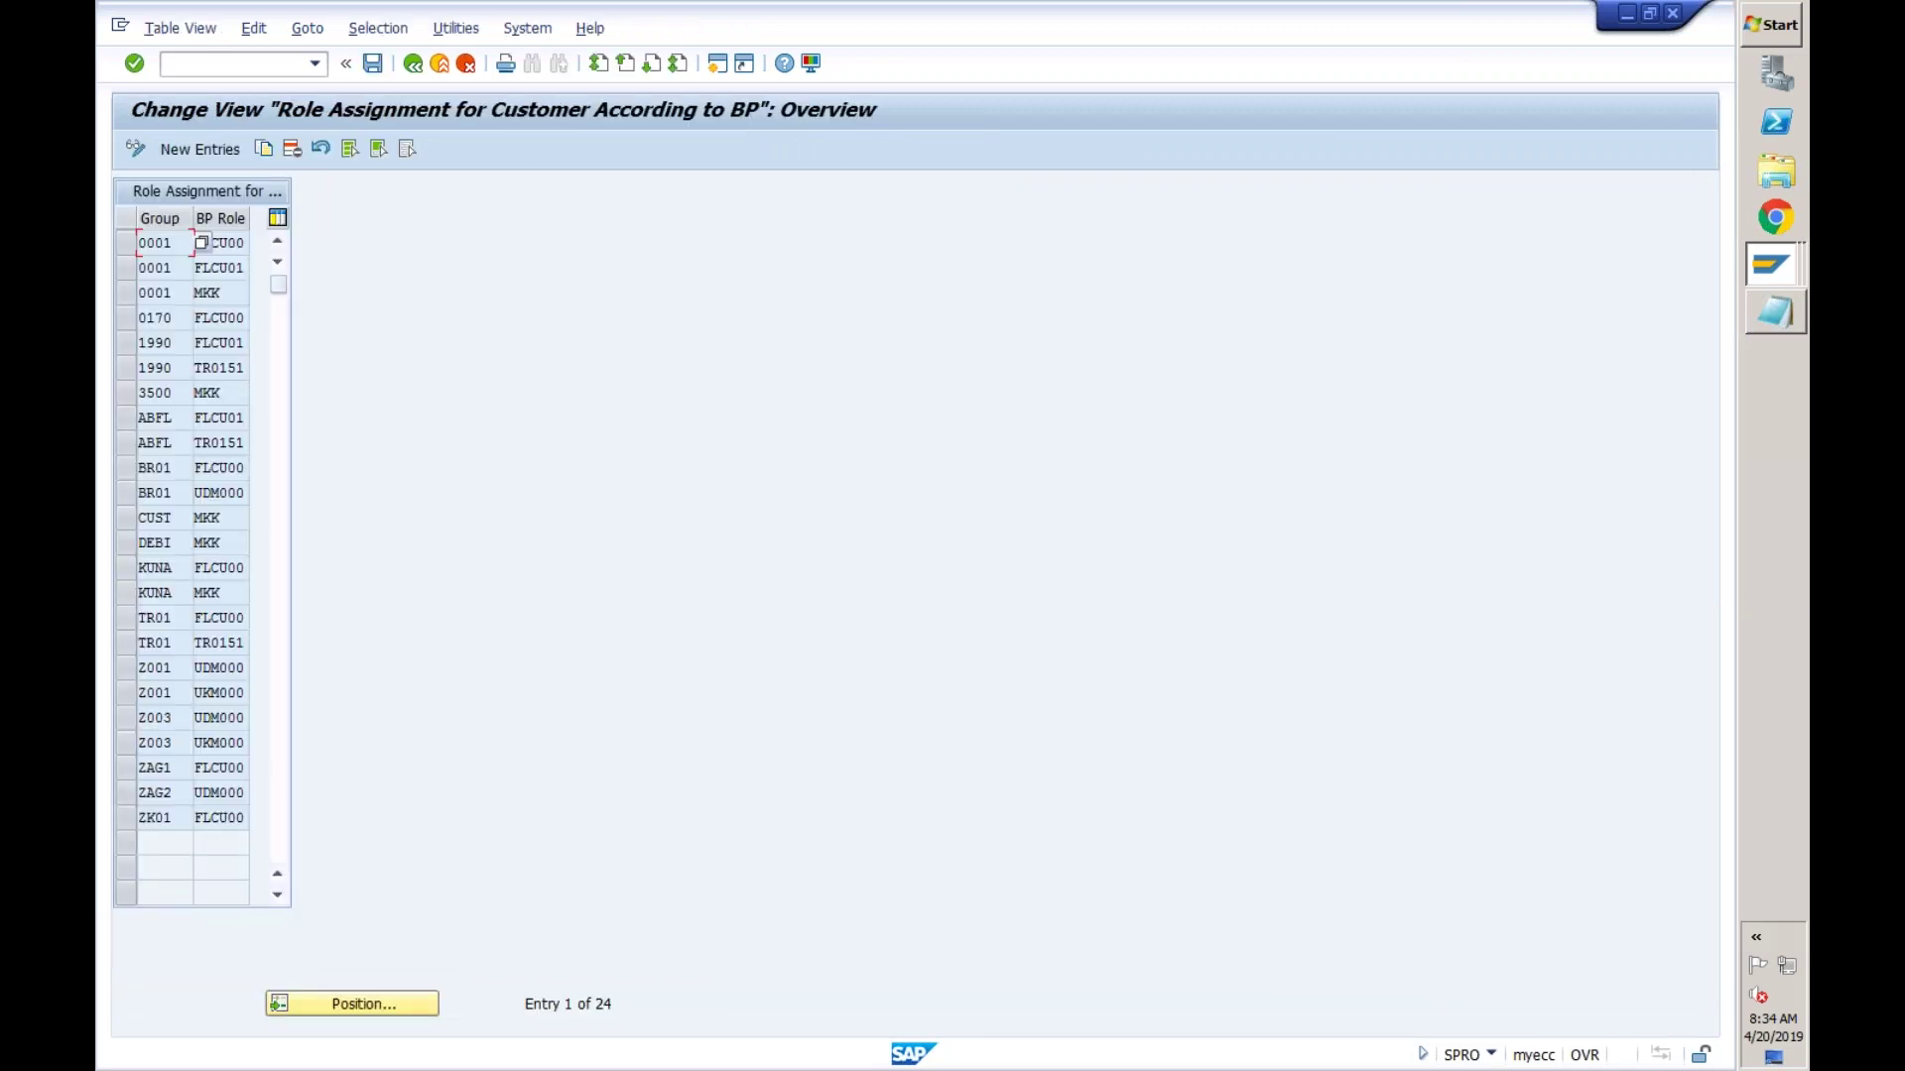
{"action": "left_click", "coordinate": [230, 268]}
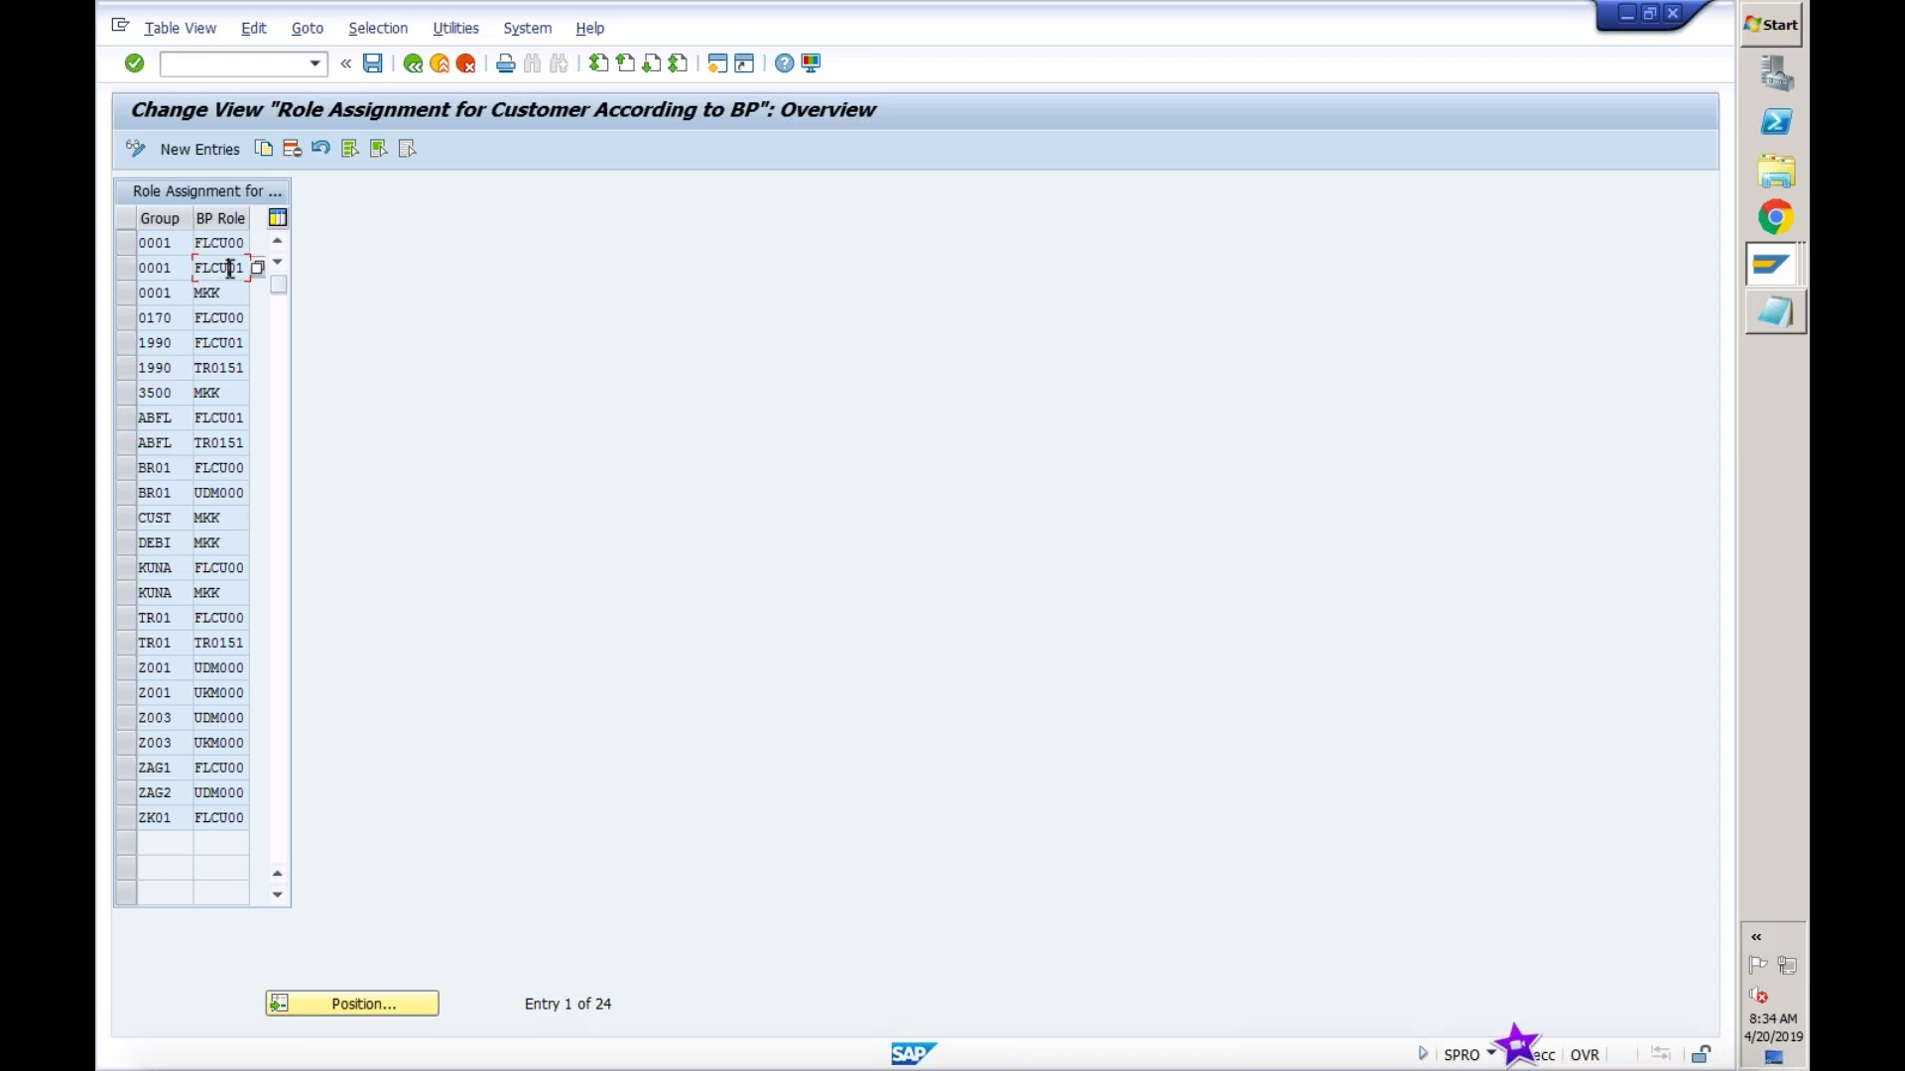
{"action": "double_click", "coordinate": [159, 269]}
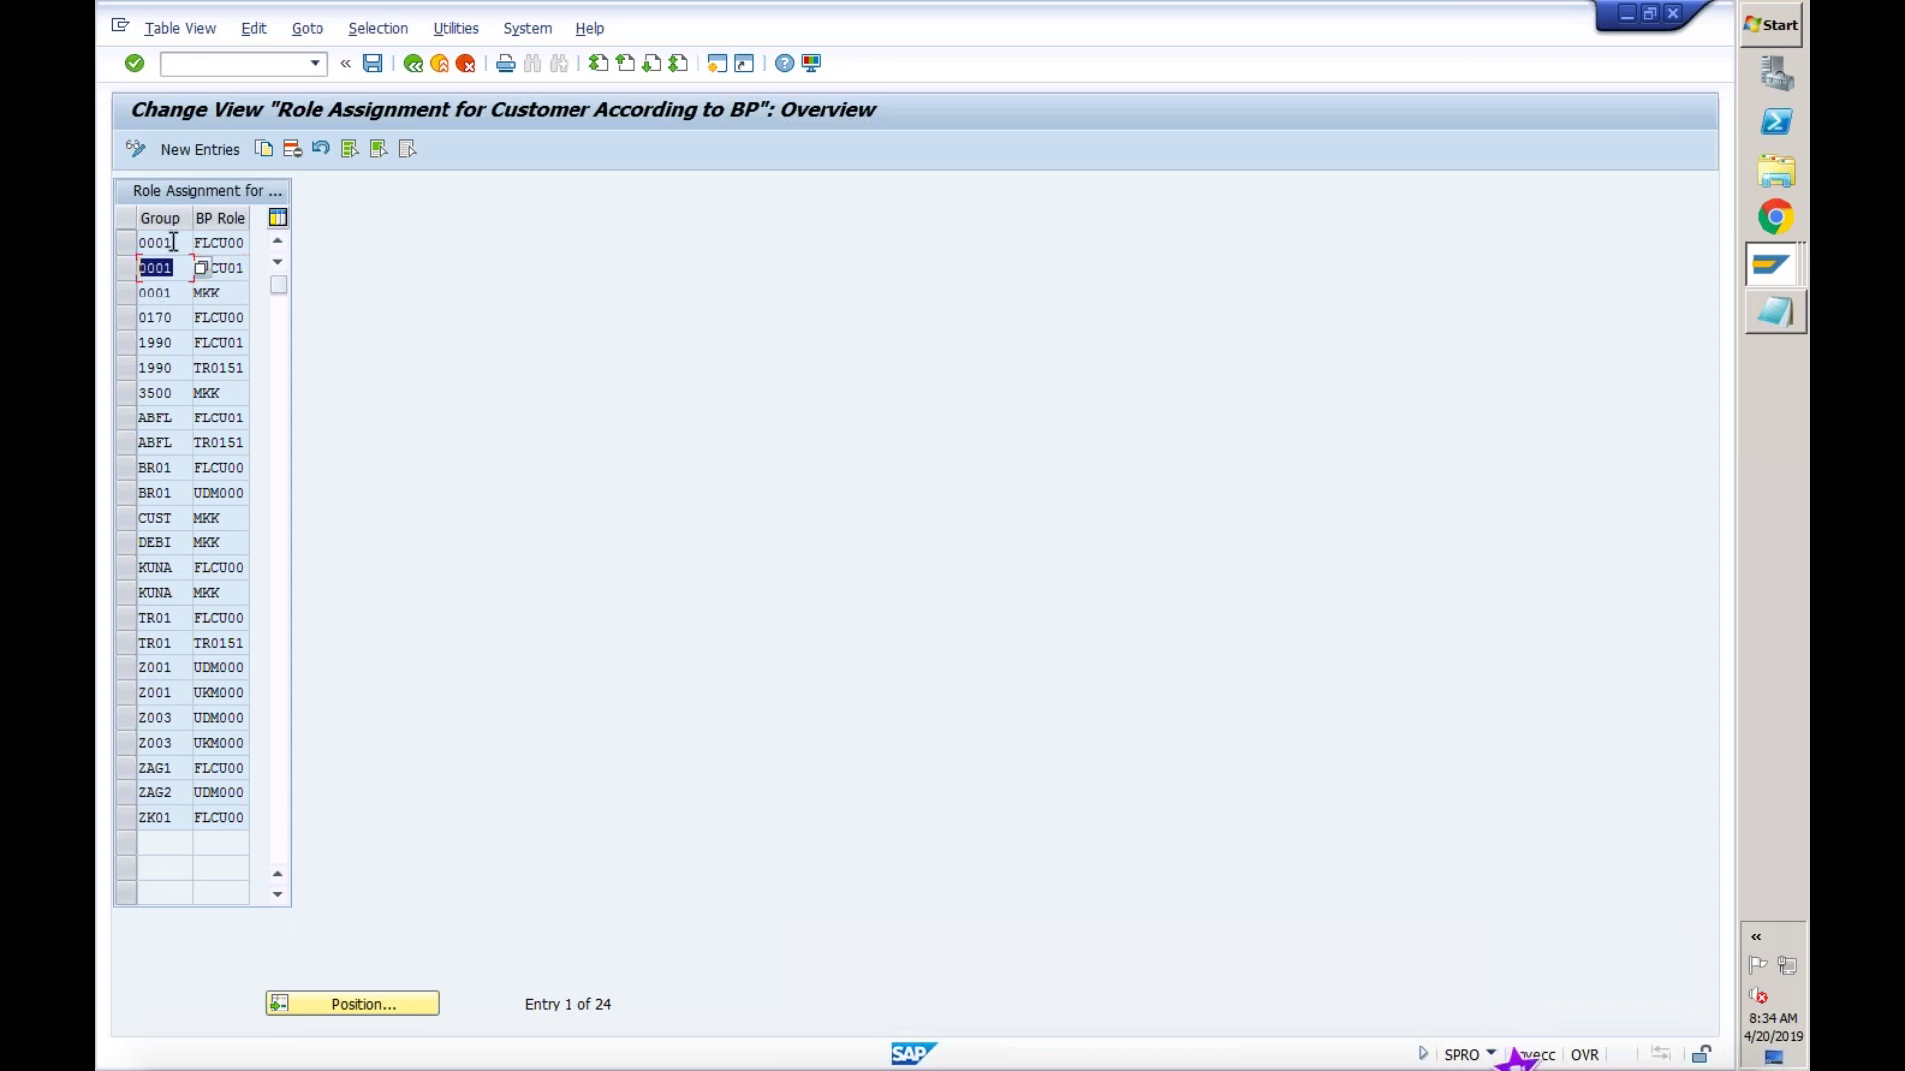
{"action": "double_click", "coordinate": [164, 242]}
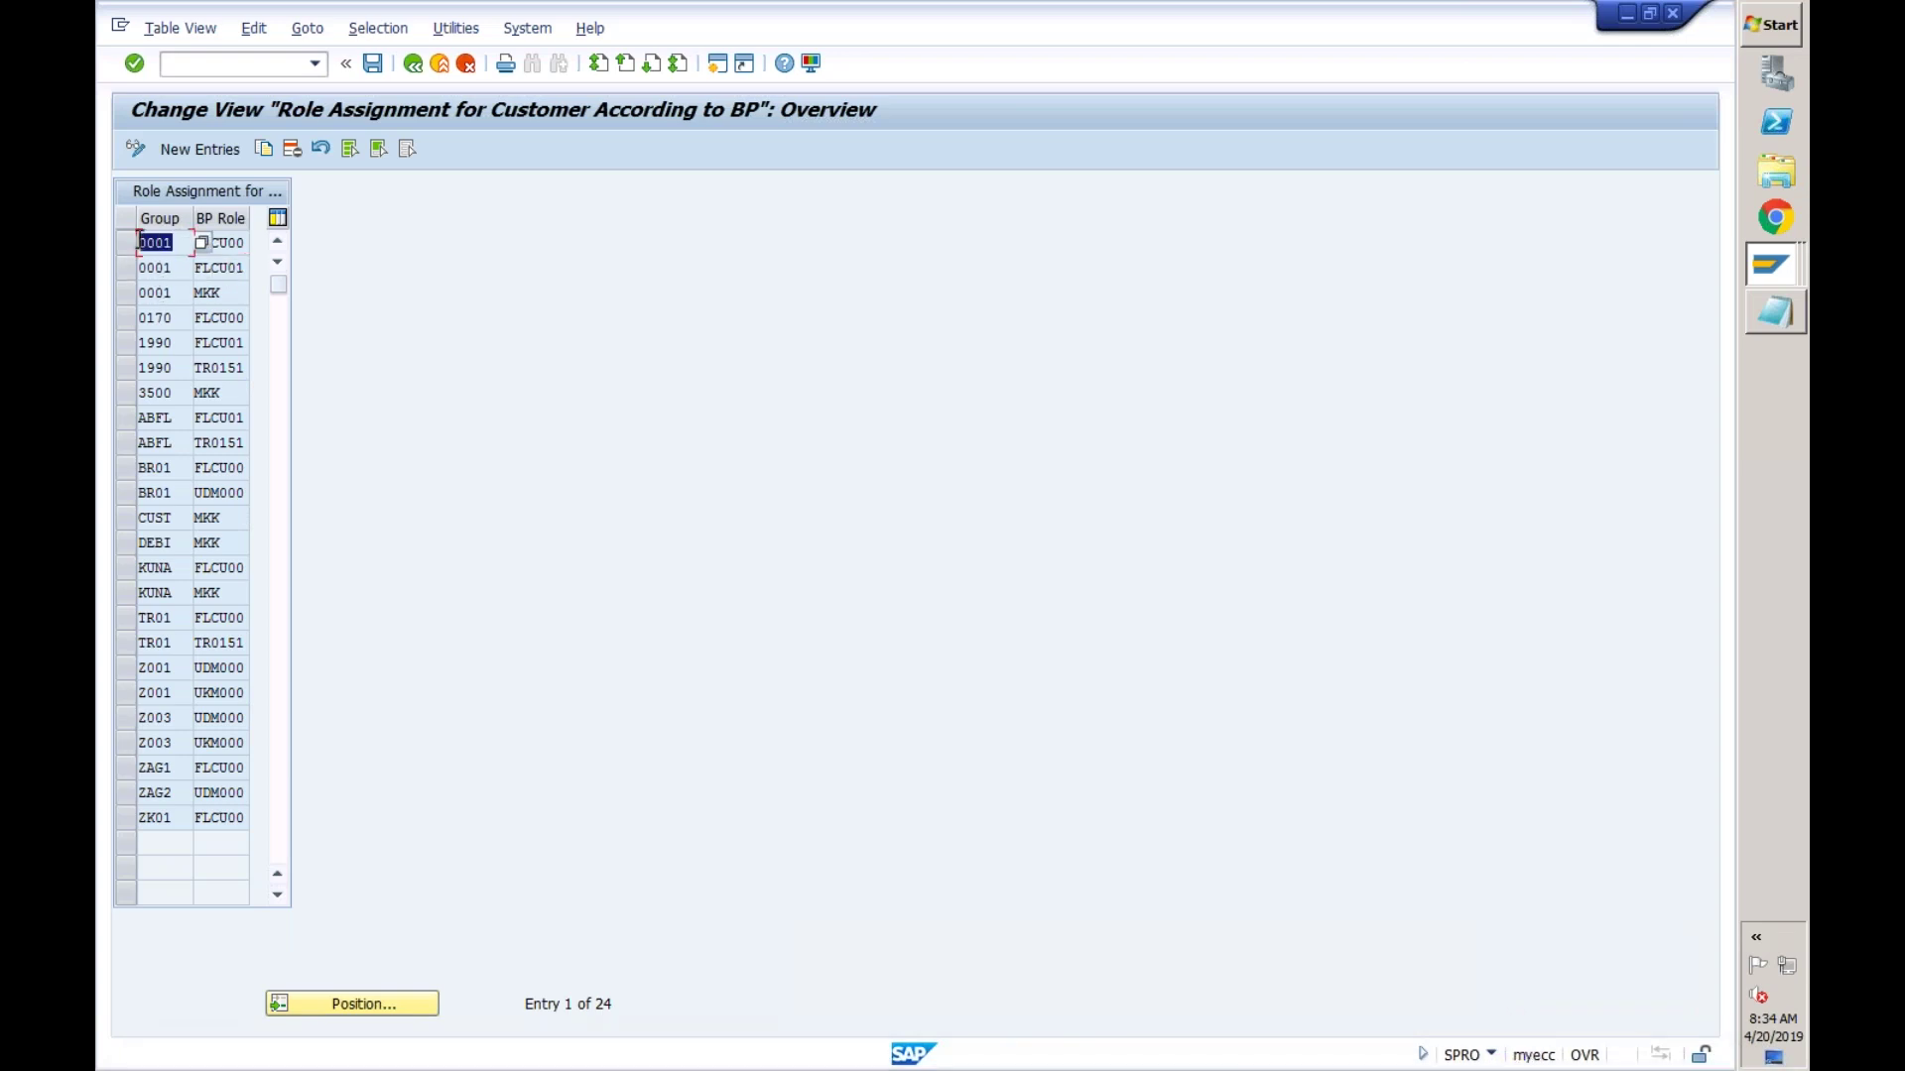
{"action": "left_click", "coordinate": [172, 266]}
{"action": "left_click", "coordinate": [127, 244]}
{"action": "left_click", "coordinate": [129, 264]}
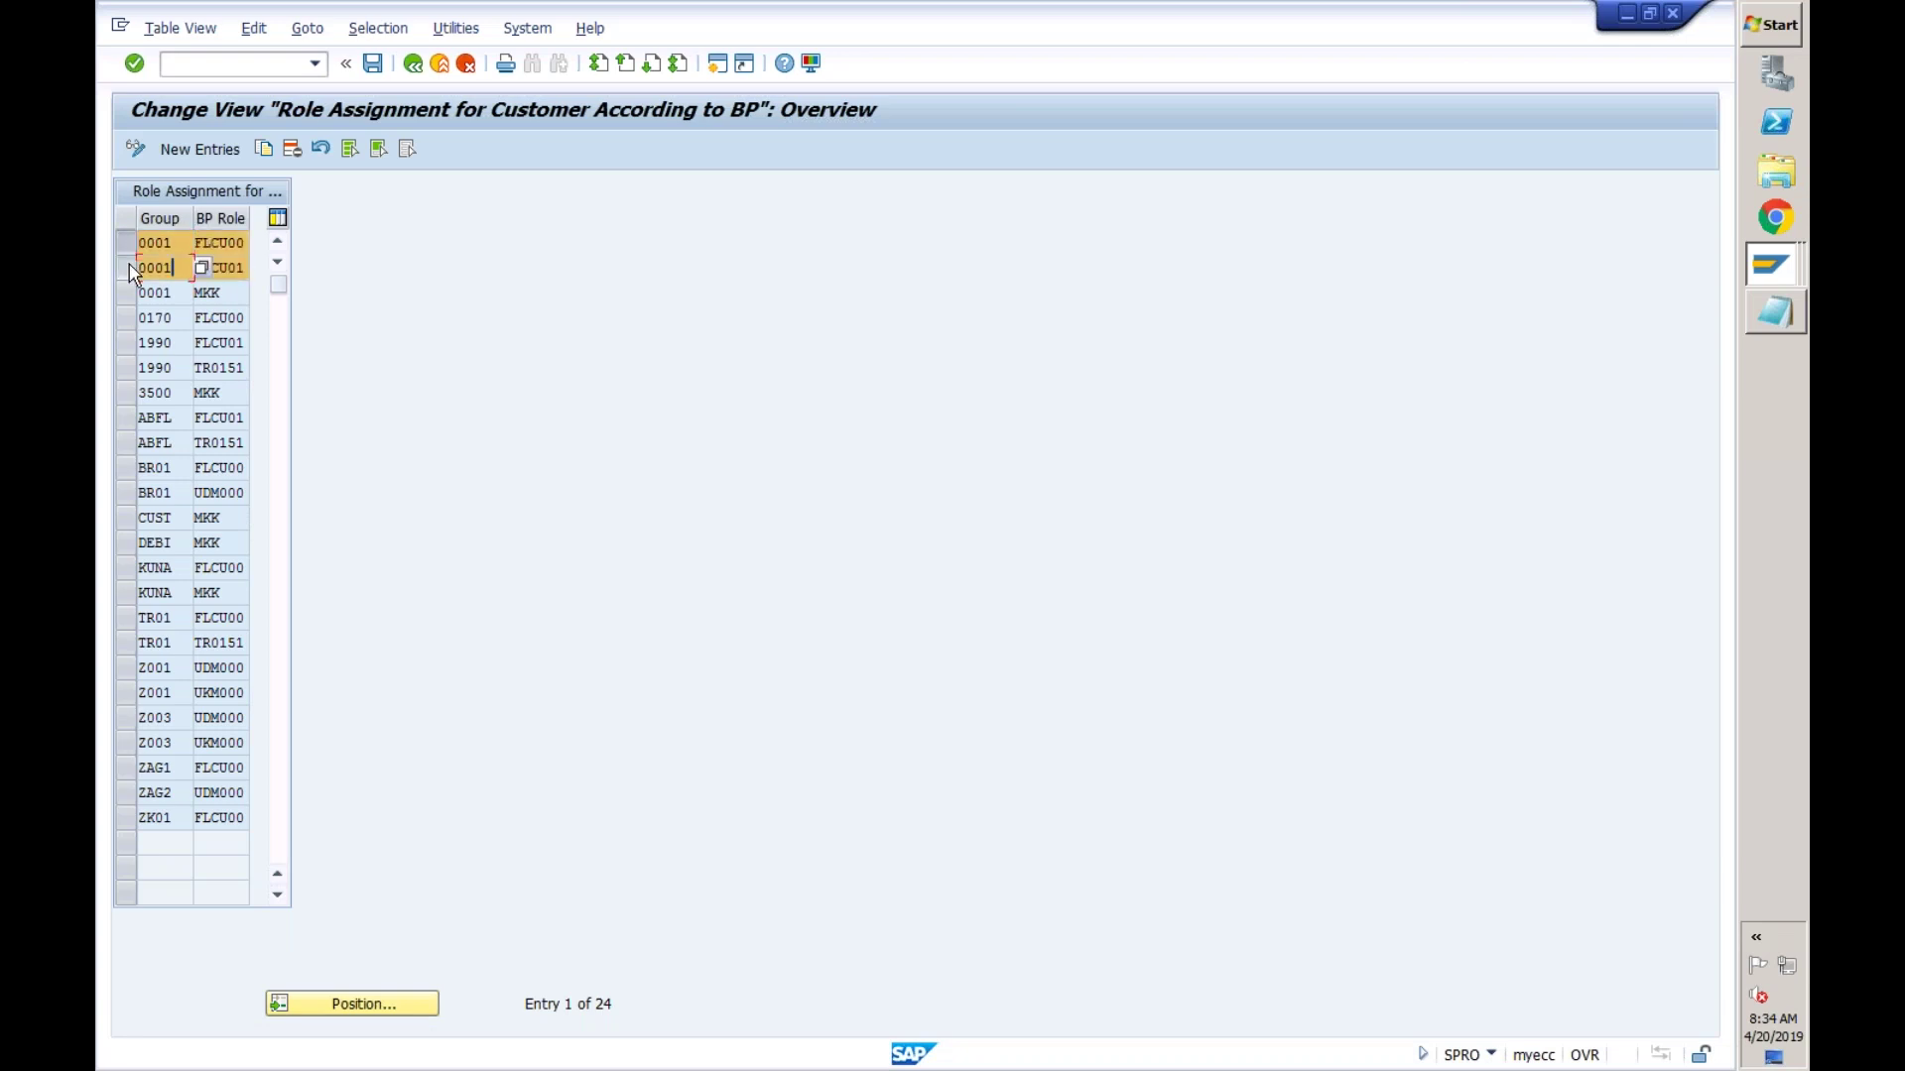
- Copy both rows with the group changed to HDMO and save the new assignments
{"action": "left_click", "coordinate": [263, 150]}
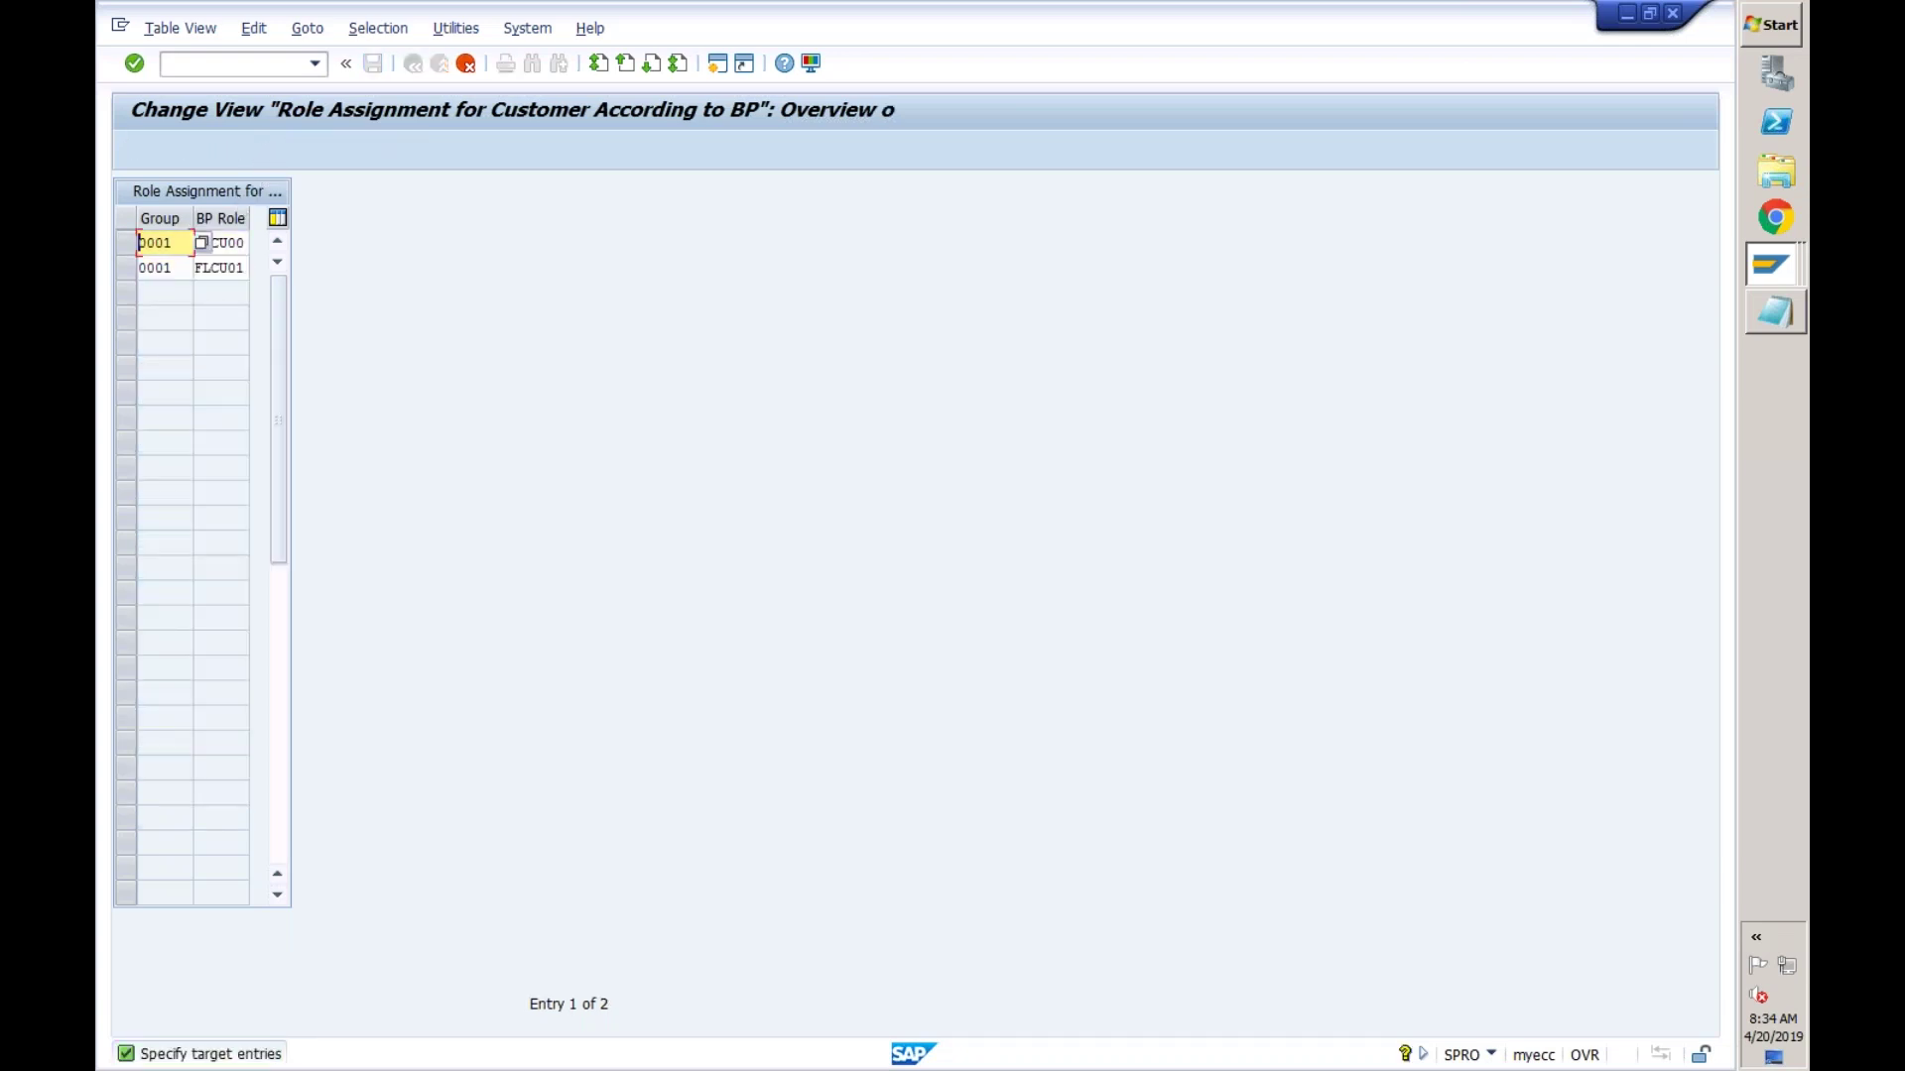
{"action": "left_click", "coordinate": [177, 265]}
{"action": "key", "text": "BackSpace"}
{"action": "key", "text": "BackSpace"}
{"action": "key", "text": "BackSpace"}
{"action": "key", "text": "BackSpace"}
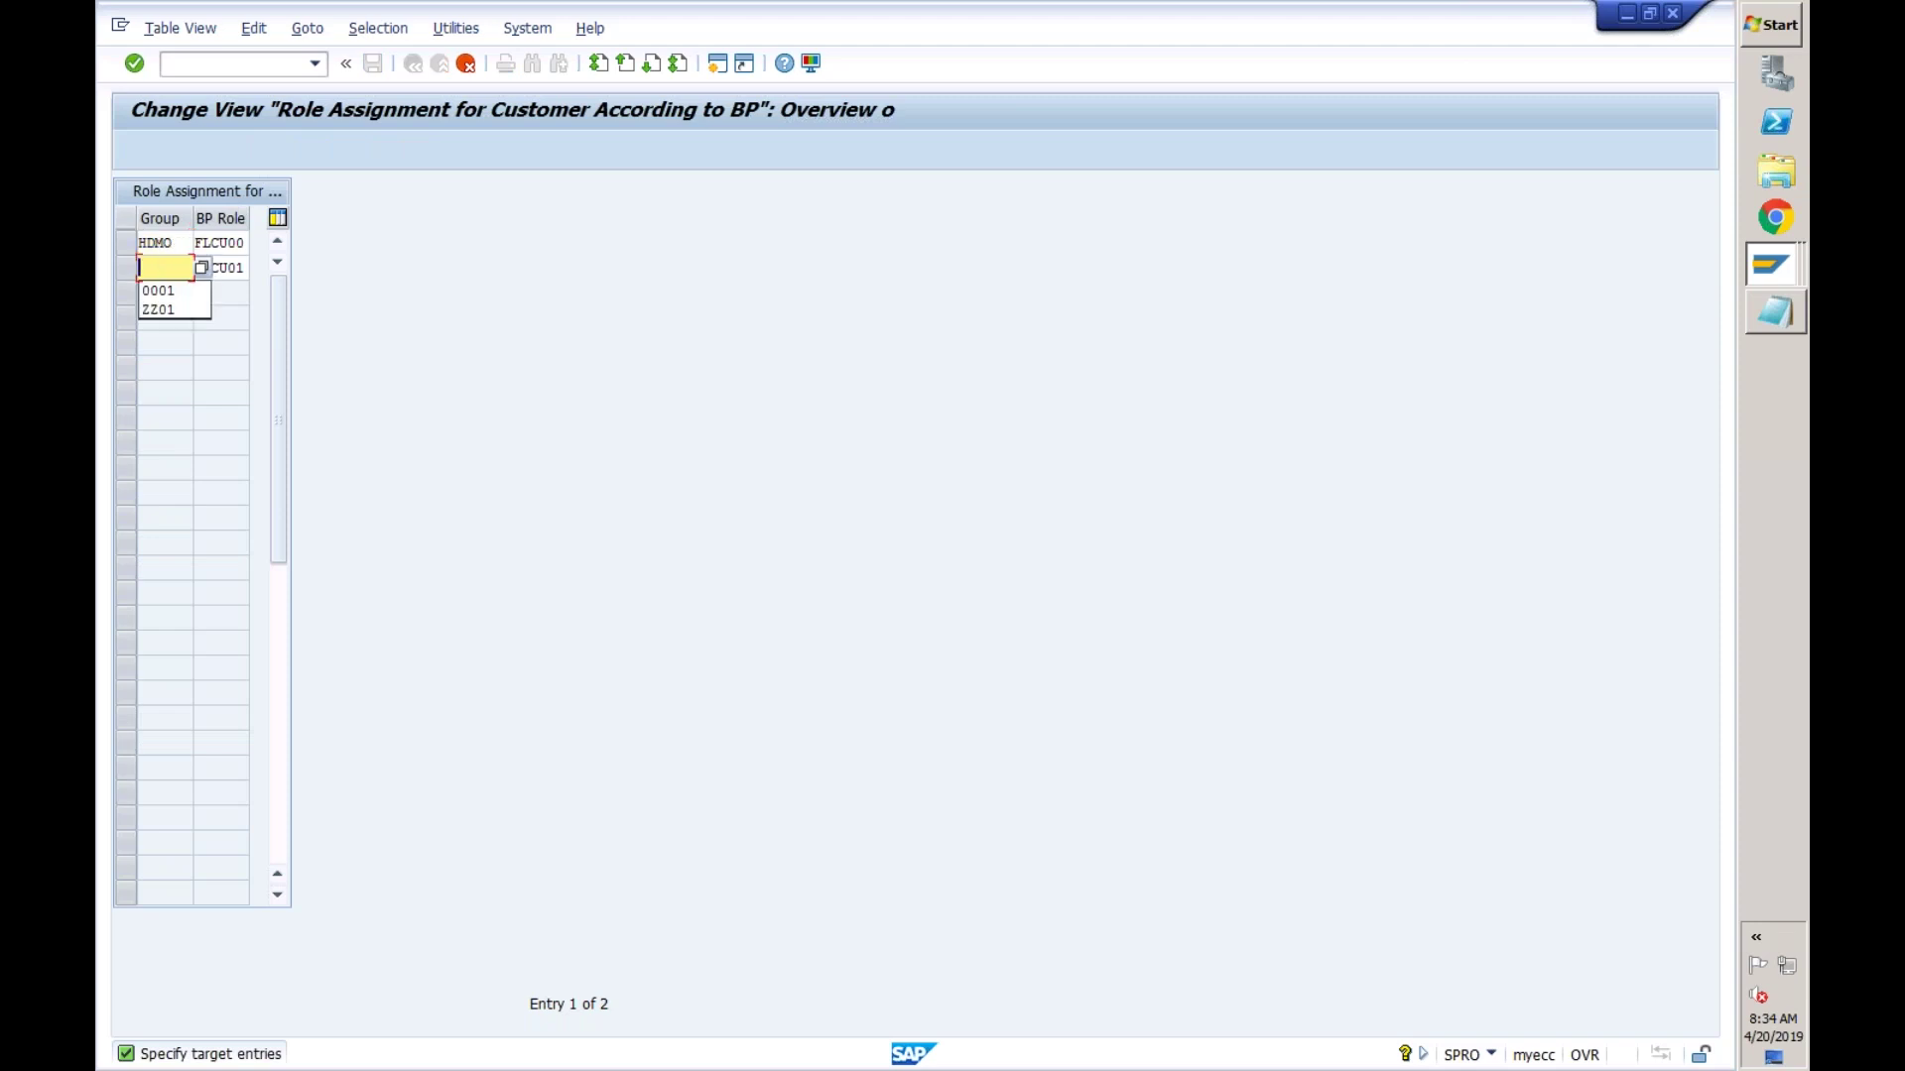
{"action": "type", "text": "HDMO"}
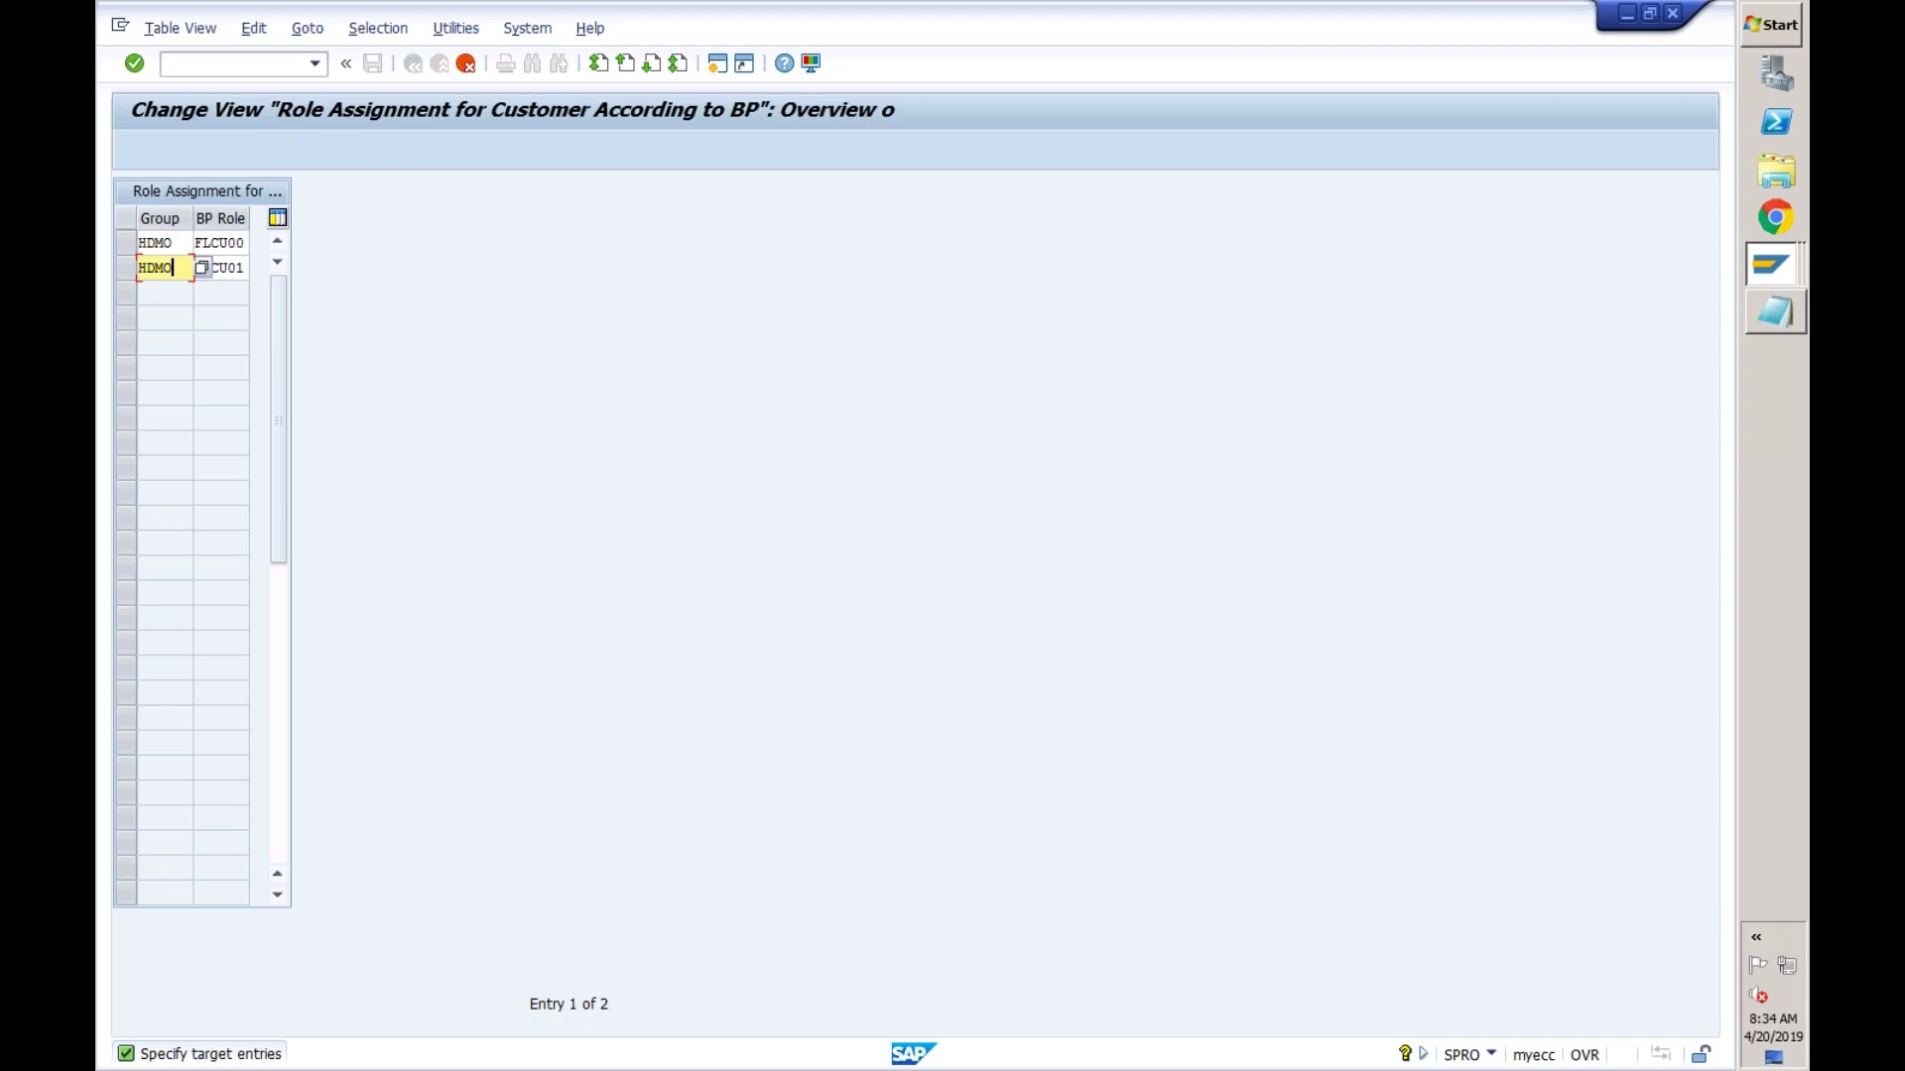
{"action": "key", "text": "Return"}
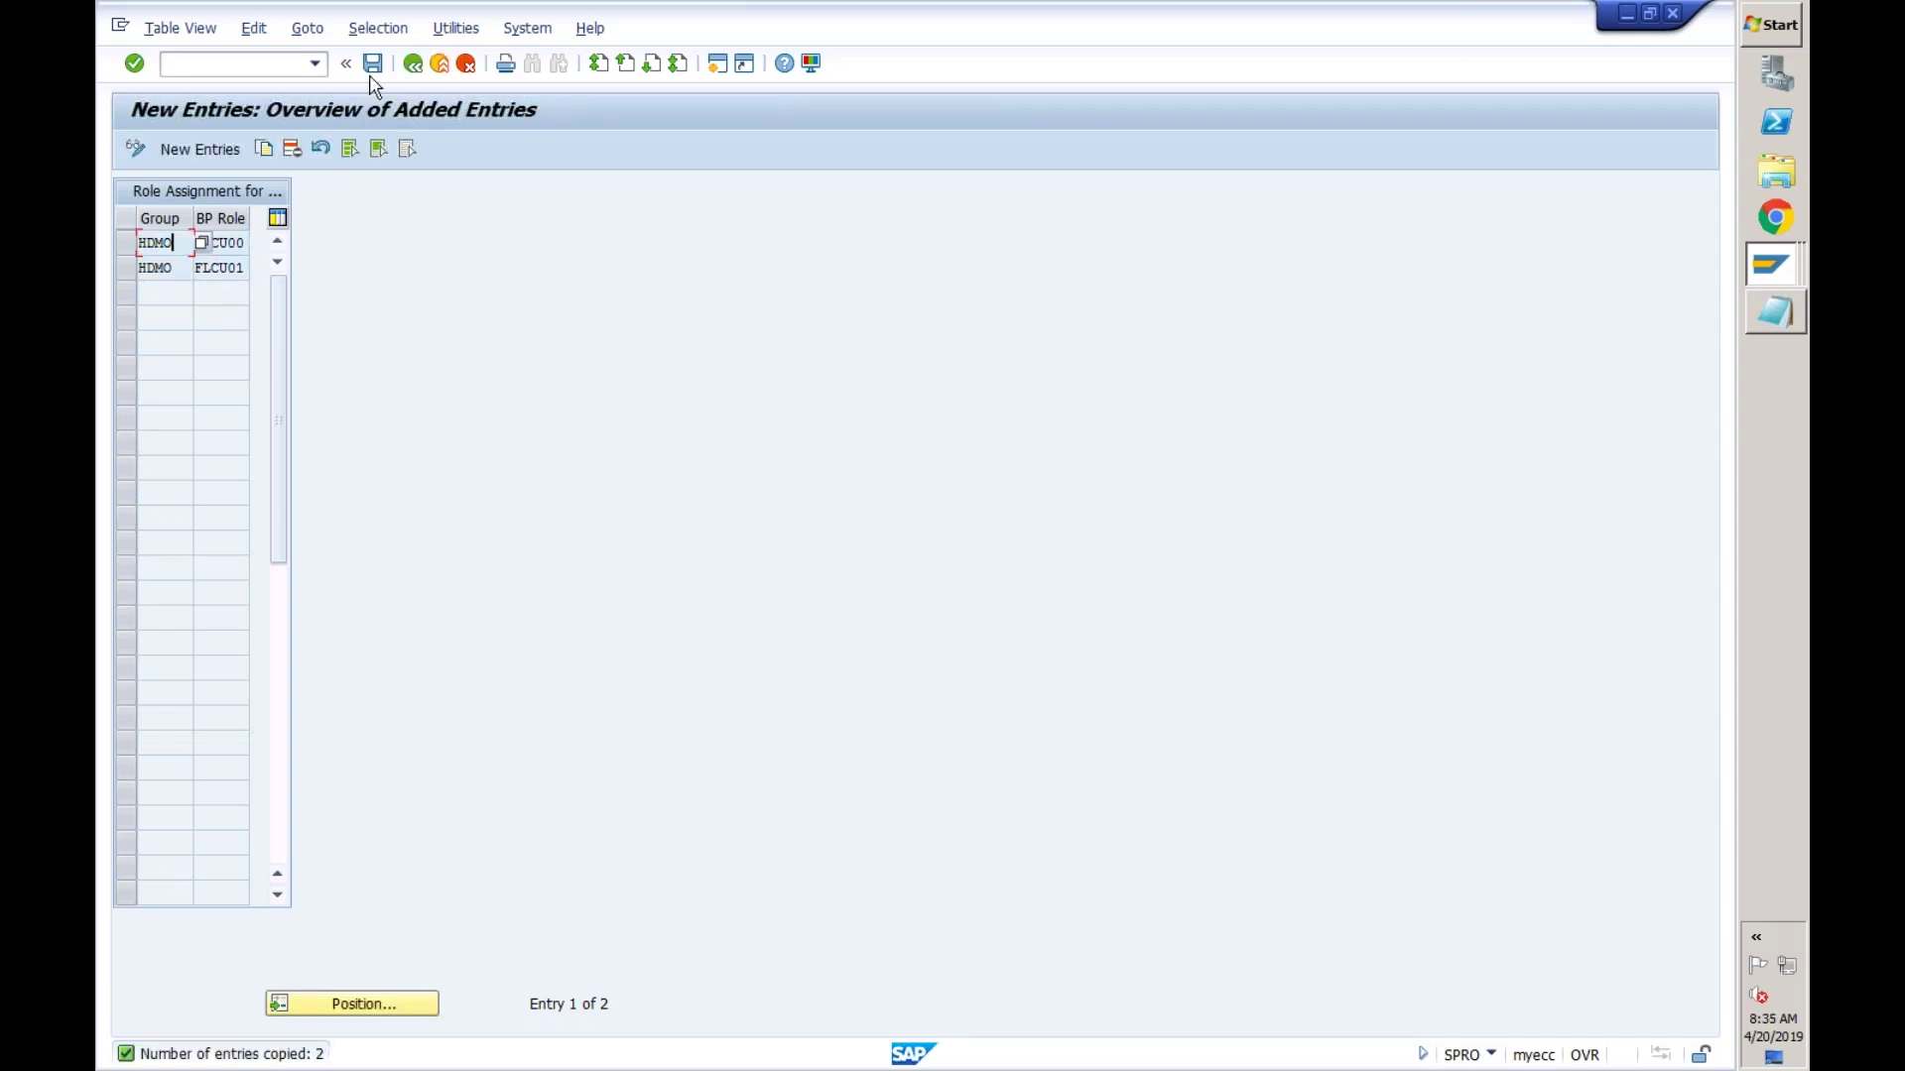
{"action": "left_click", "coordinate": [373, 63]}
- Confirm the save into the customizing request and switch to the CVI customizing check report
{"action": "left_click", "coordinate": [502, 400]}
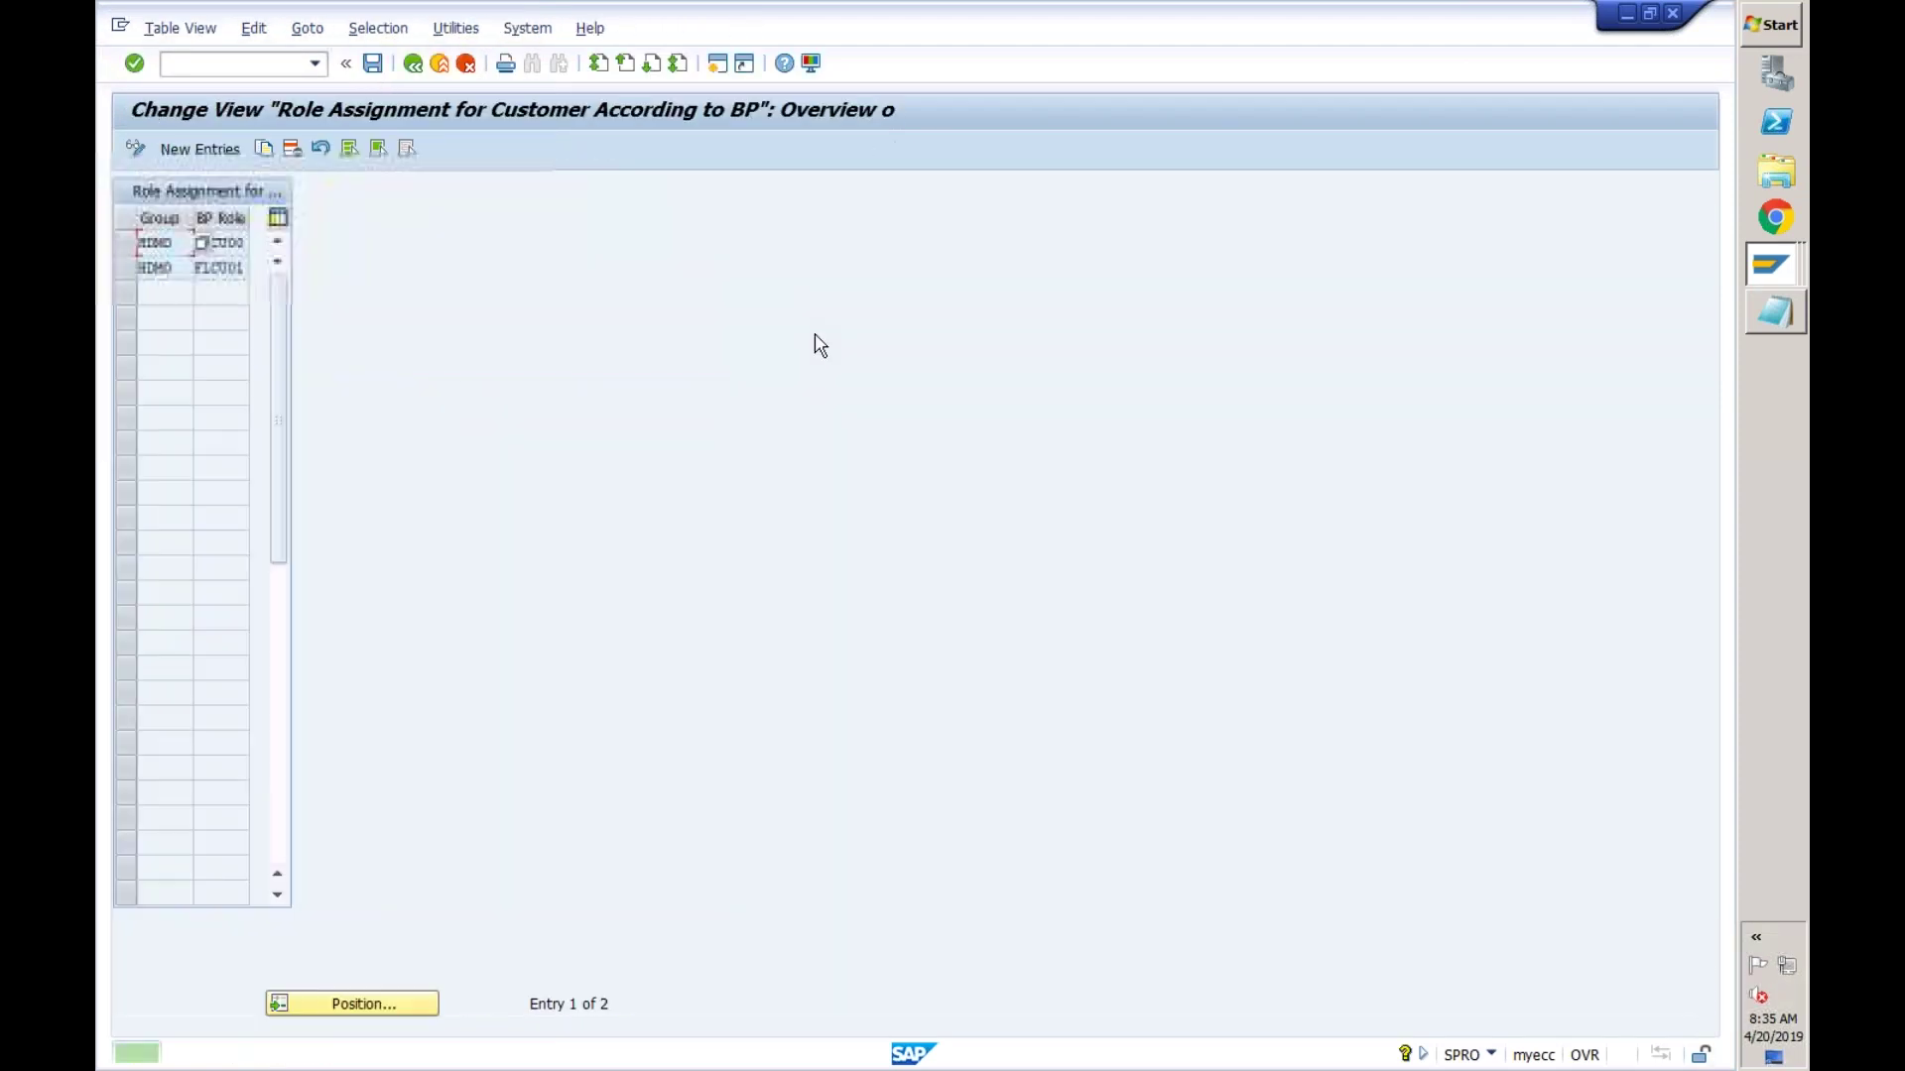
{"action": "right_click", "coordinate": [1783, 278]}
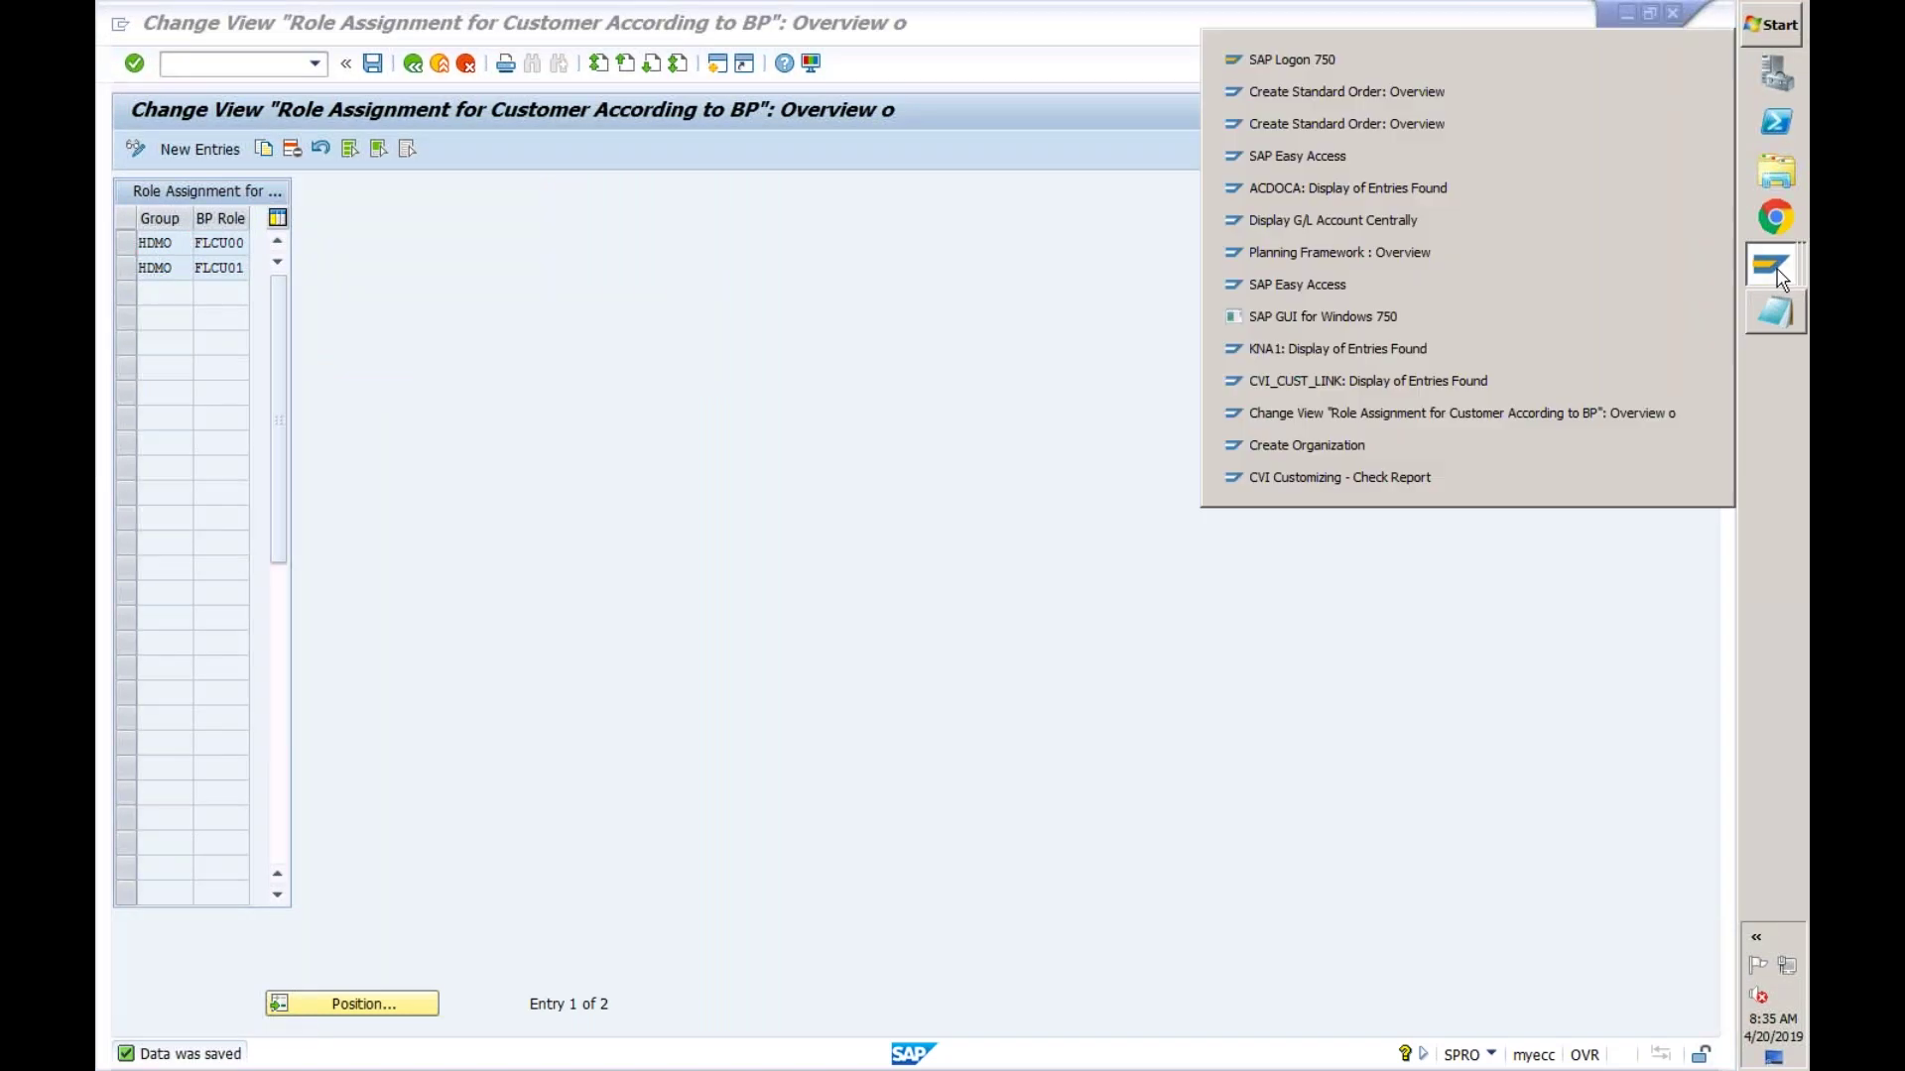
{"action": "left_click", "coordinate": [1346, 484]}
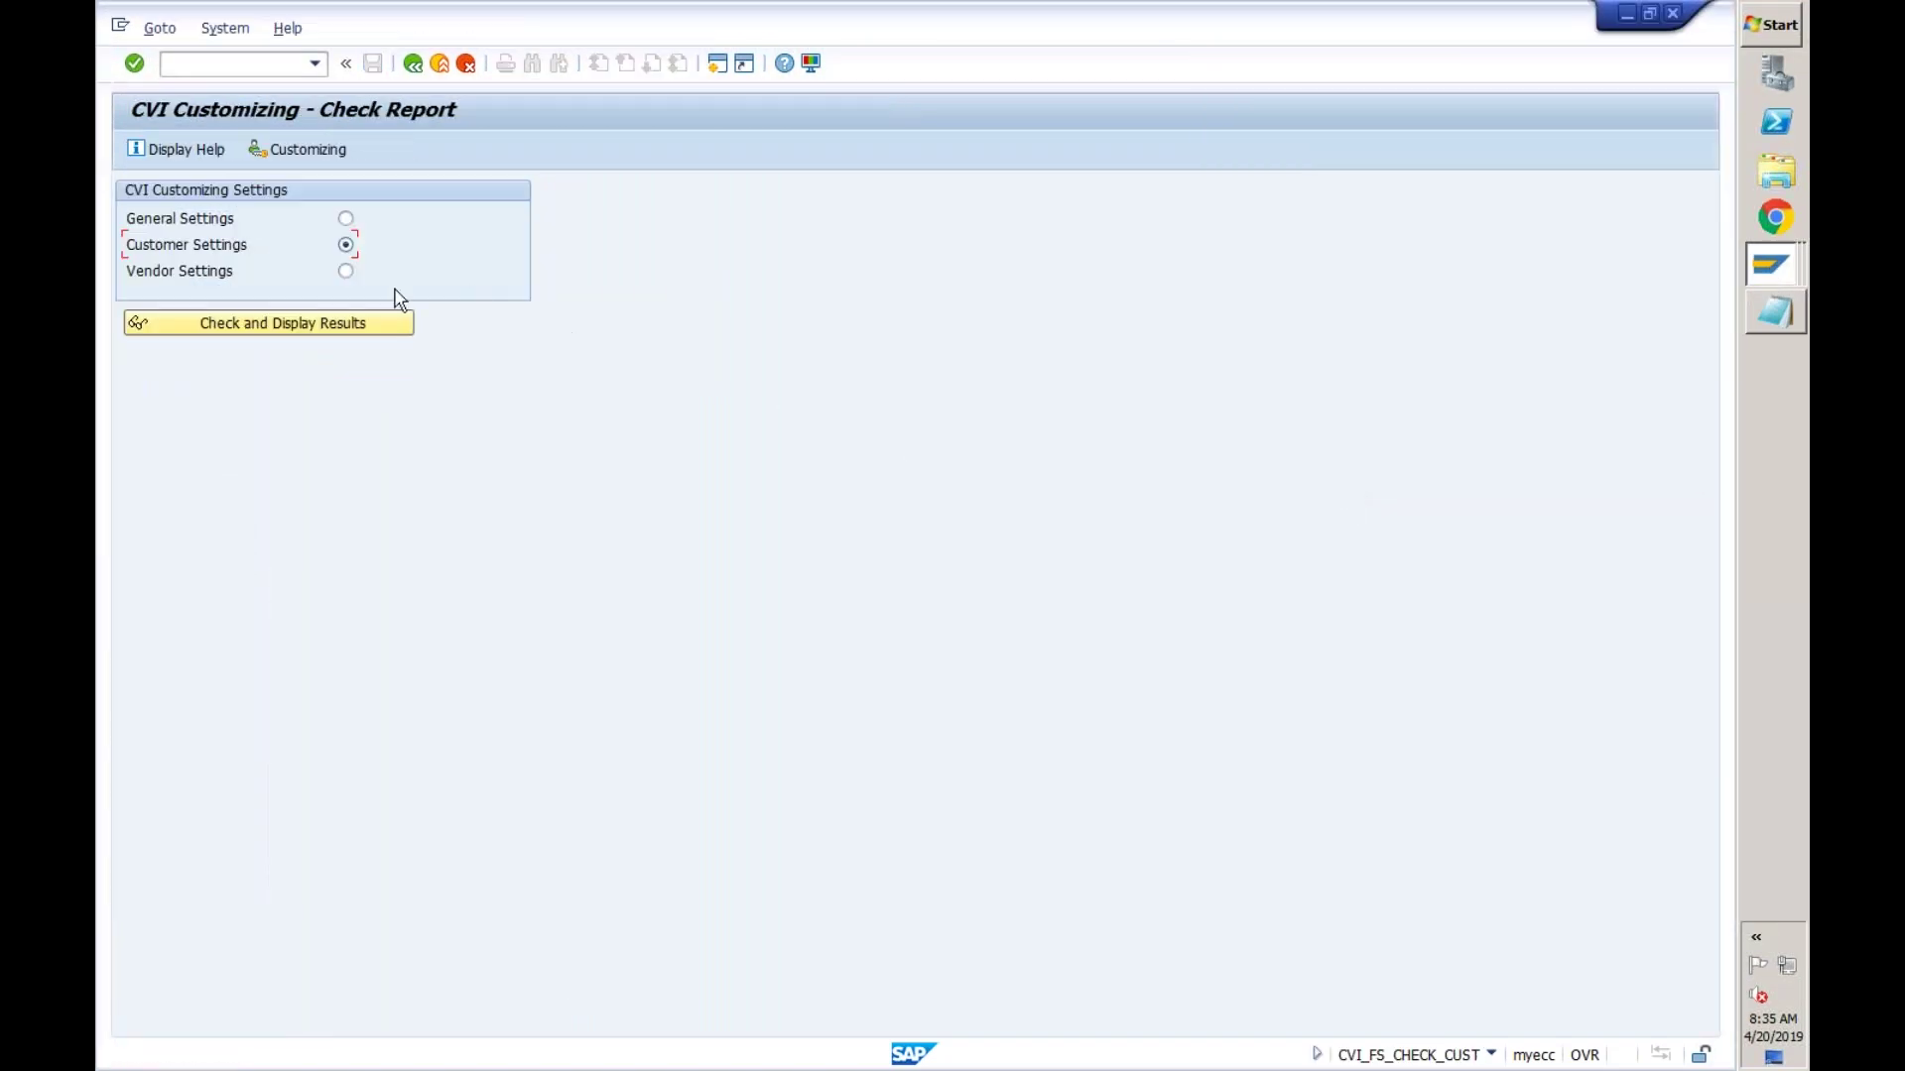
- Re-run the customer settings check and verify HDMO maps to roles FLCU00 and FLCU01
{"action": "left_click", "coordinate": [286, 324]}
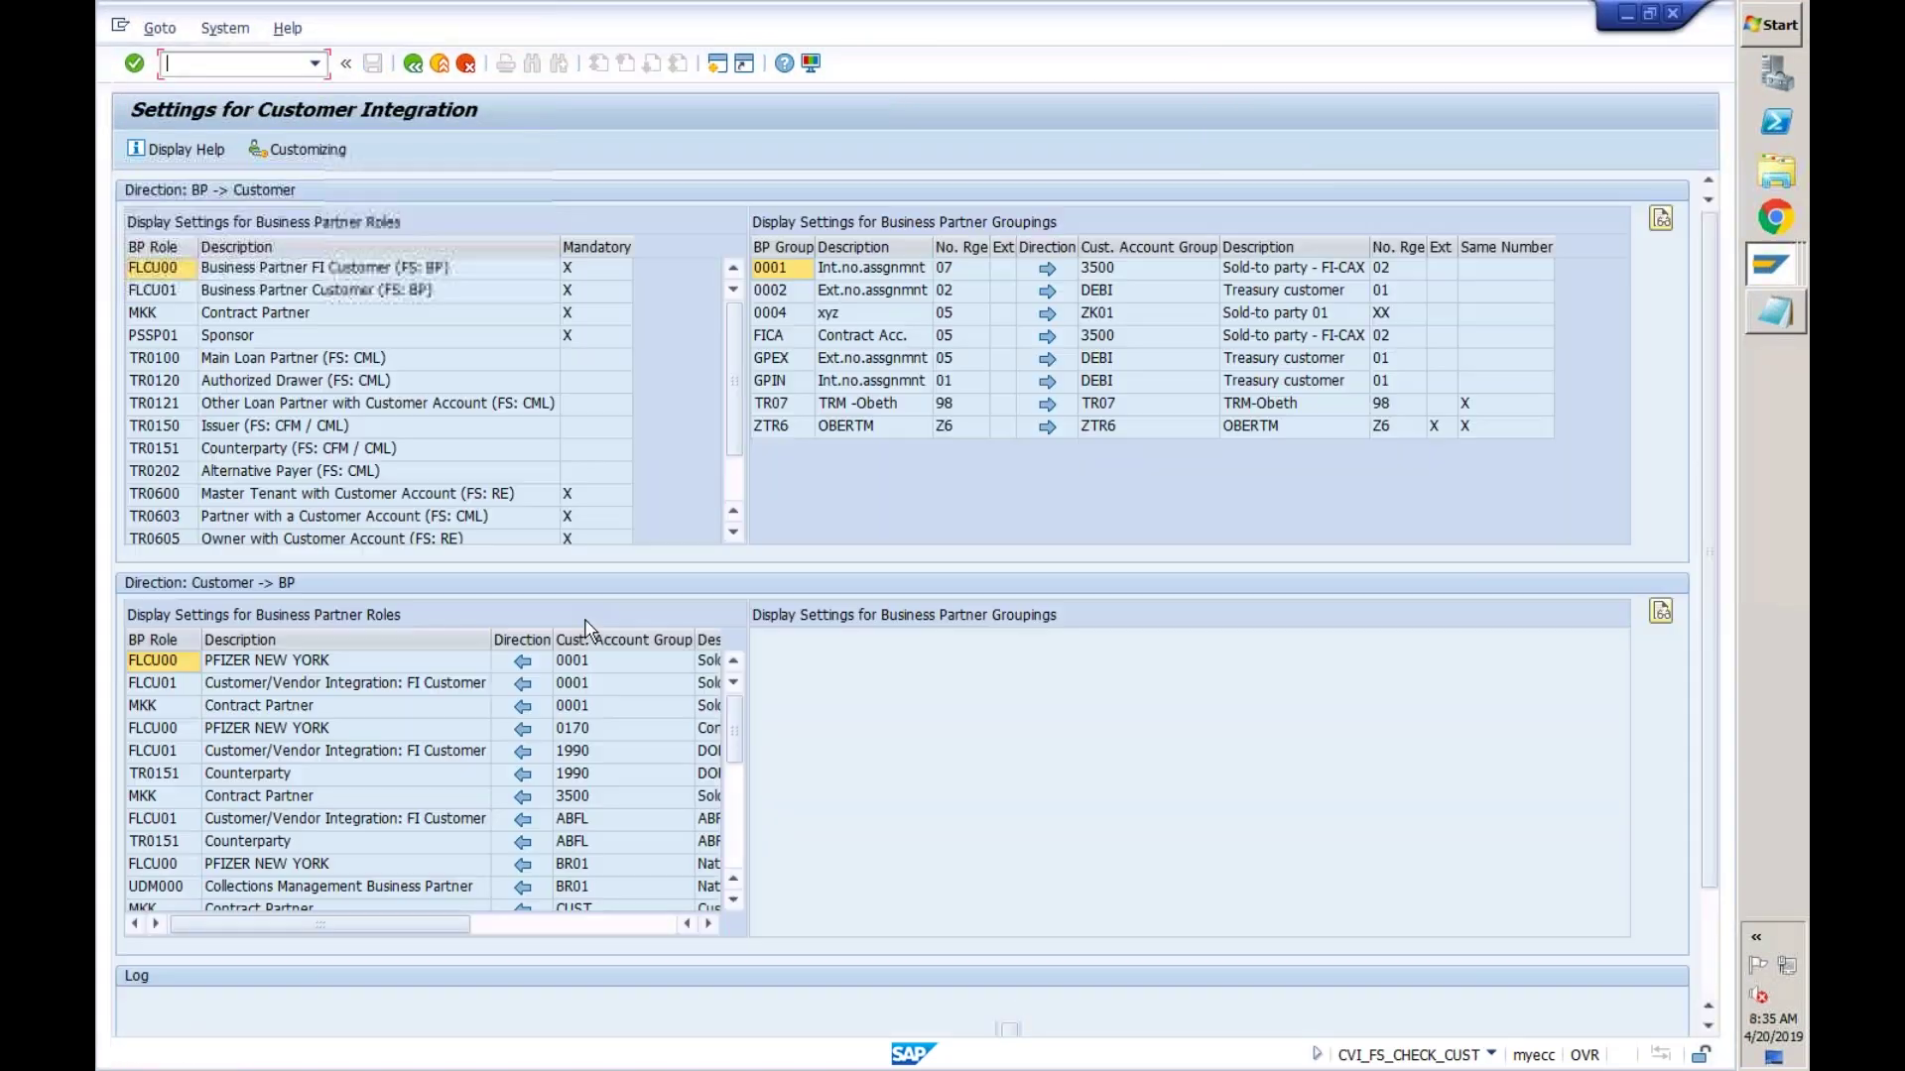
{"action": "left_click", "coordinate": [732, 811]}
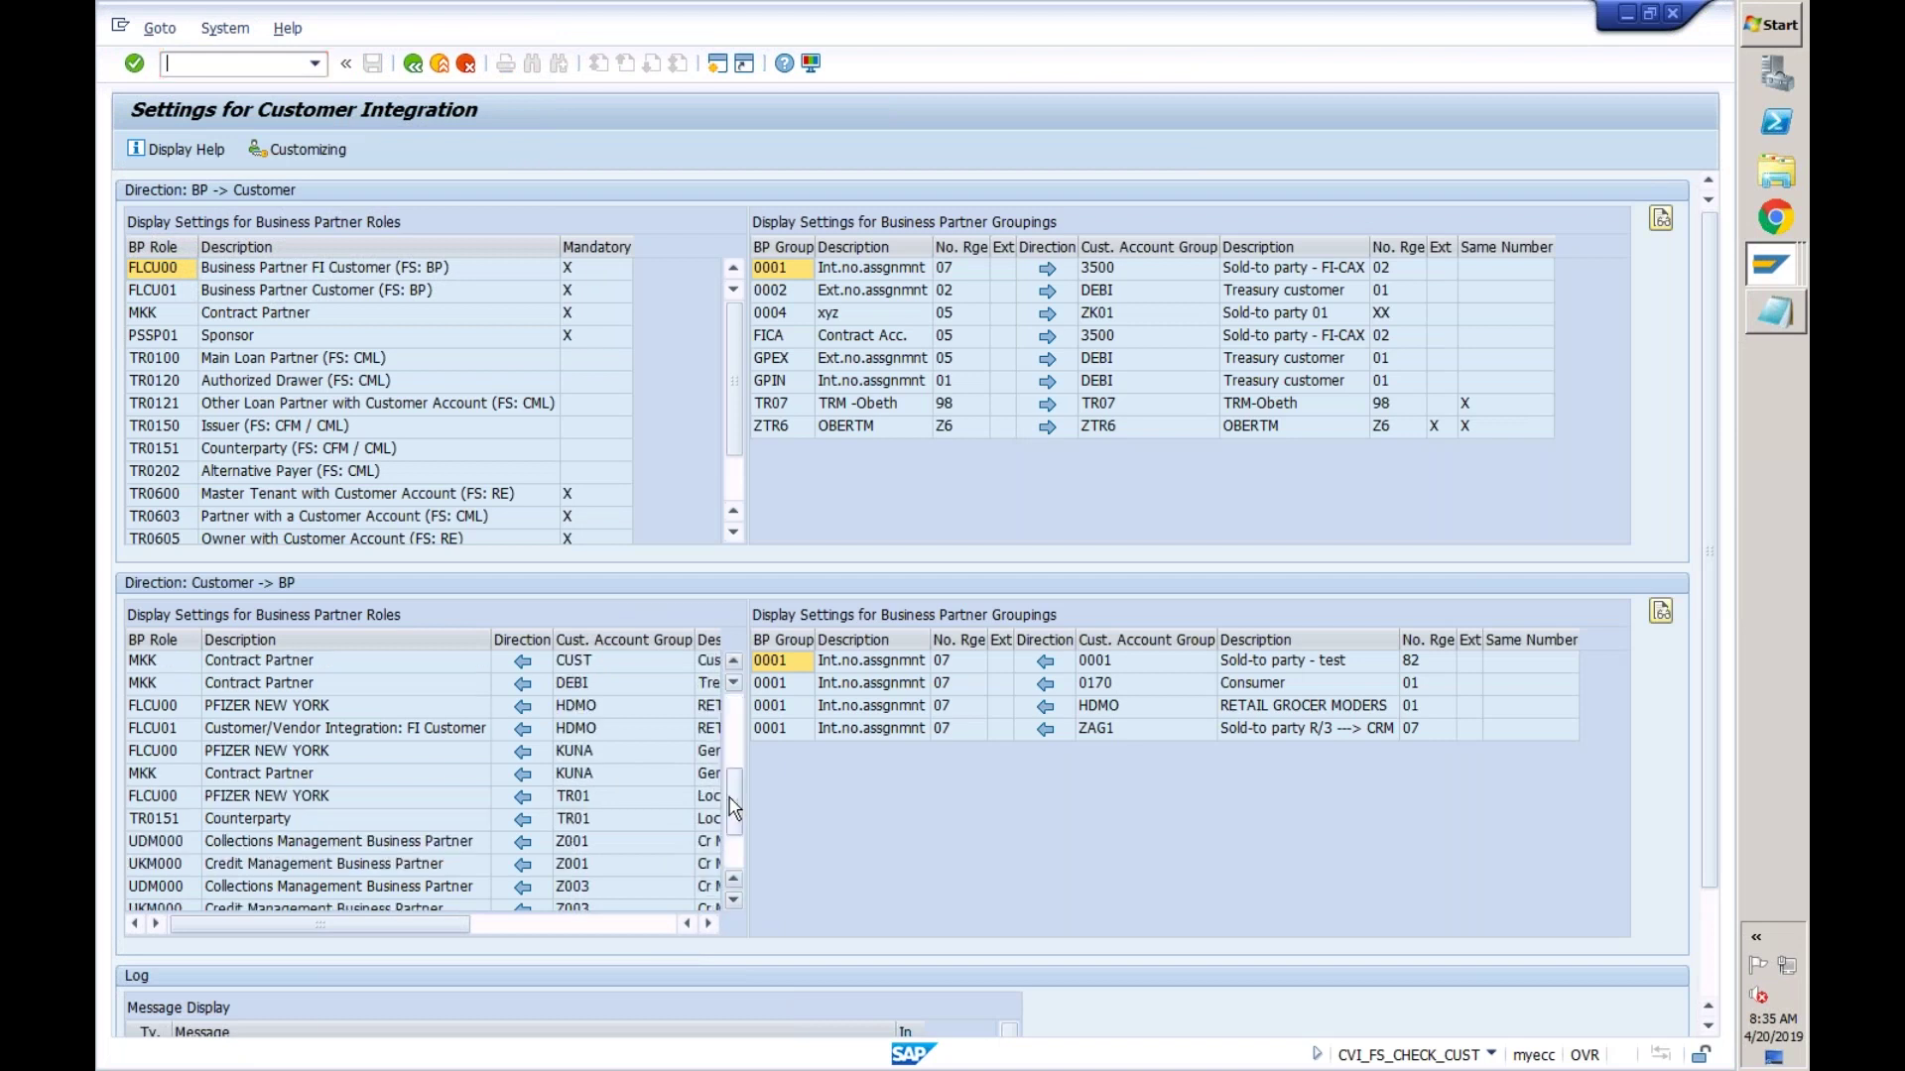
{"action": "left_click", "coordinate": [603, 727]}
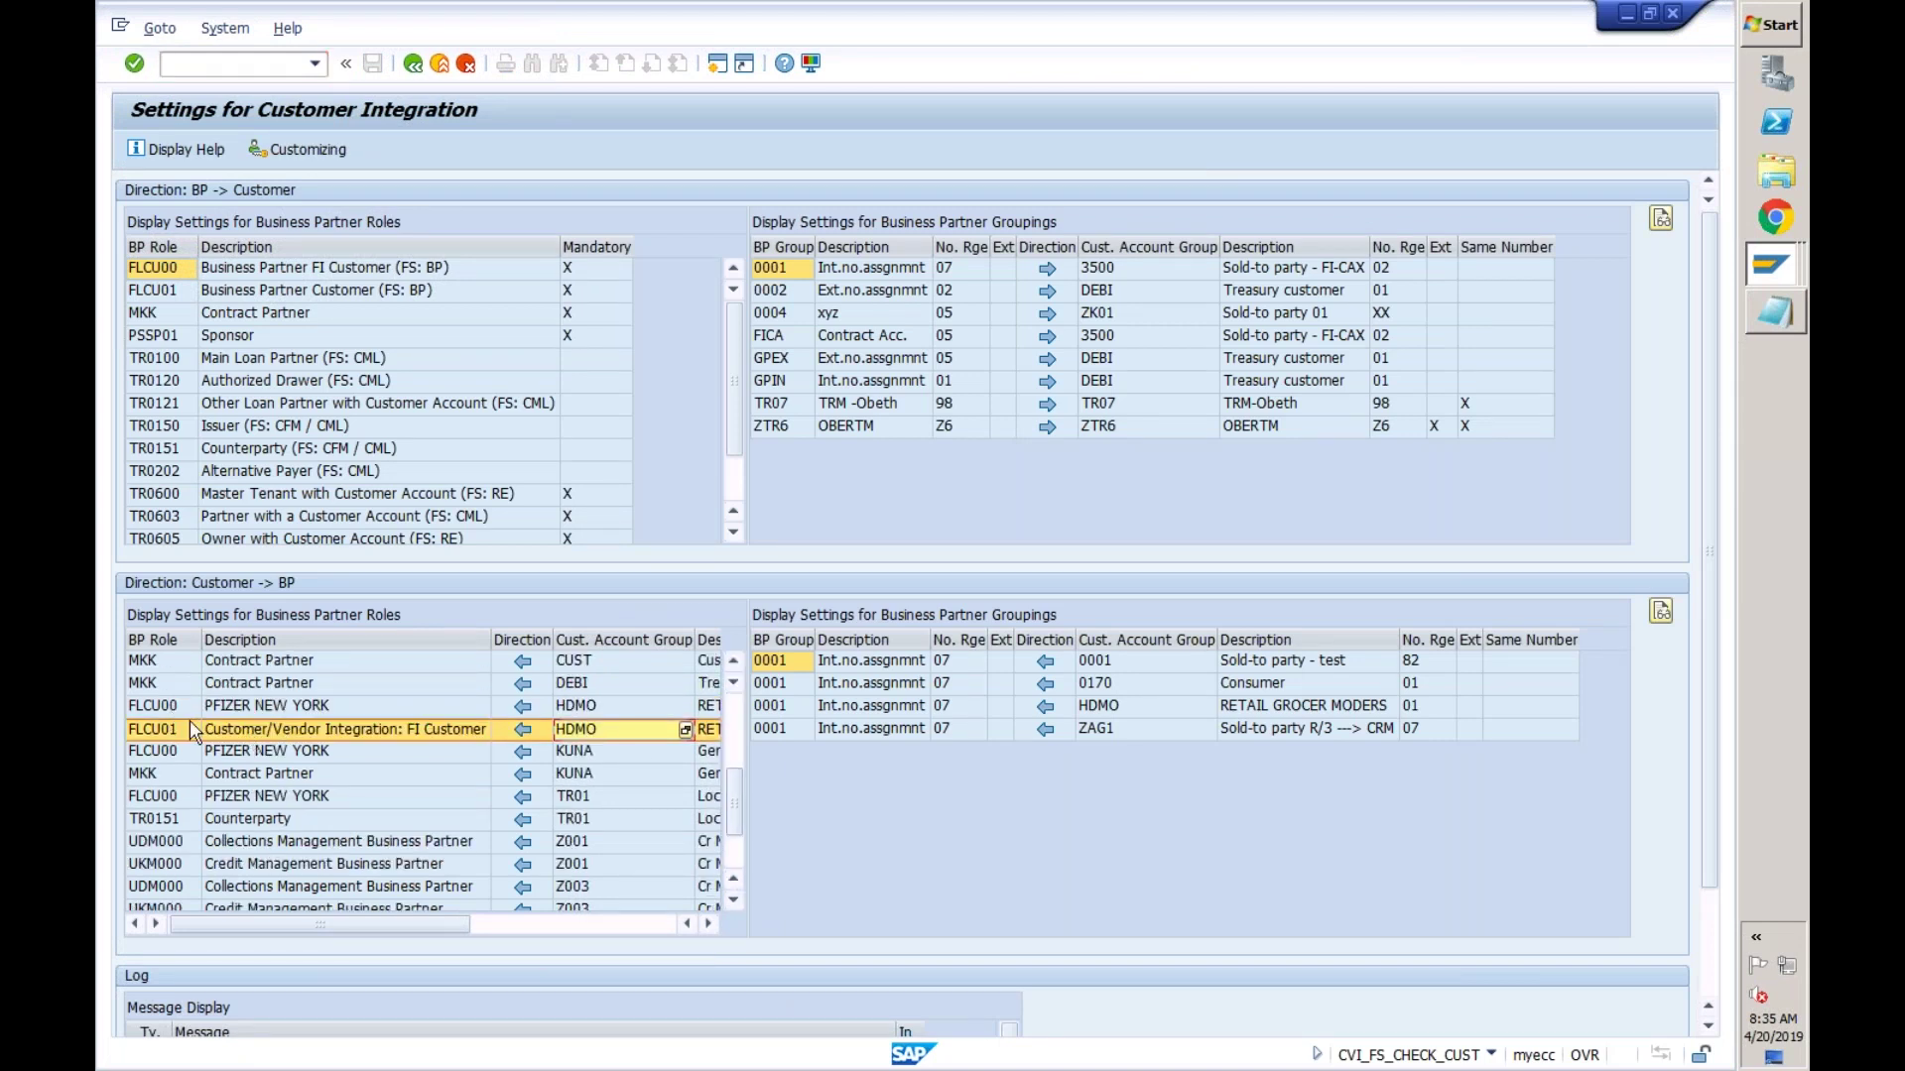
{"action": "left_click", "coordinate": [599, 706]}
{"action": "left_click", "coordinate": [600, 725]}
{"action": "left_click", "coordinate": [1775, 264]}
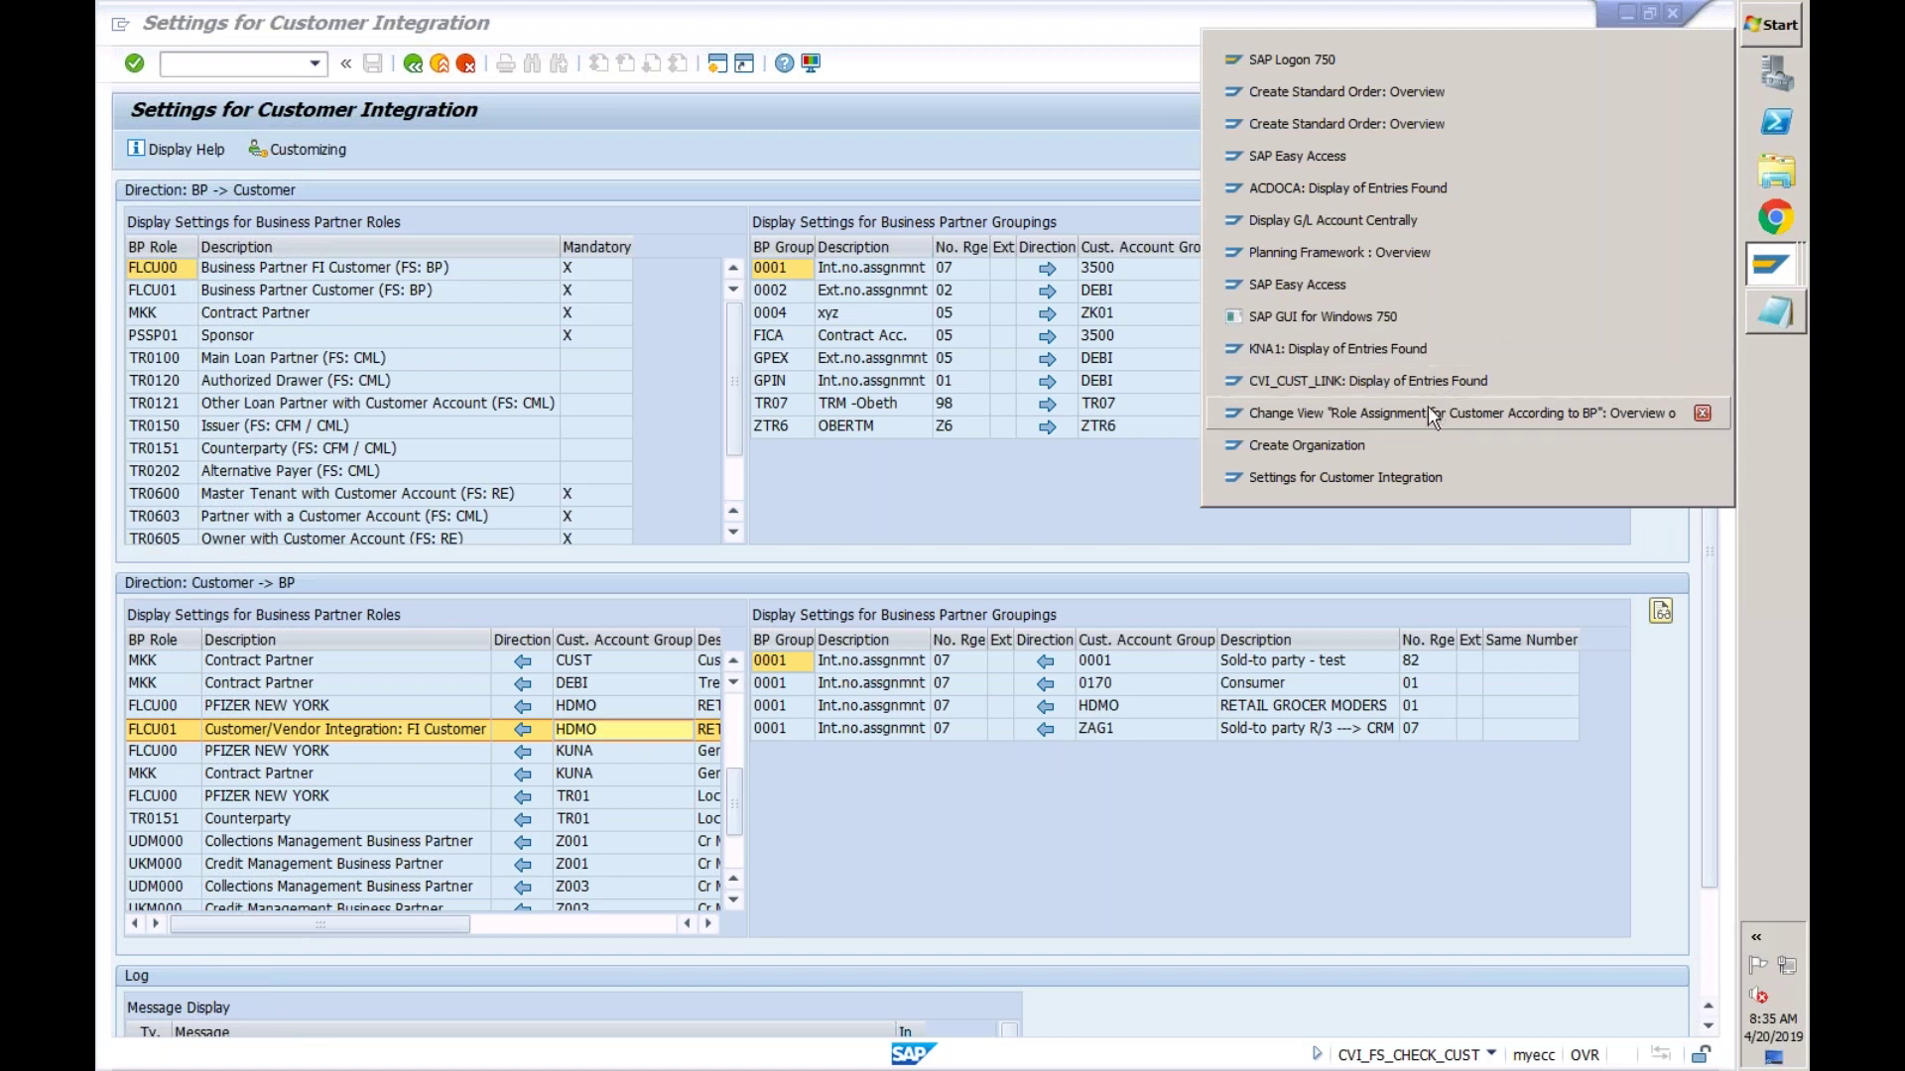
- From the role assignment window, start transaction /nmds_load_cockpit
{"action": "left_click", "coordinate": [1429, 416]}
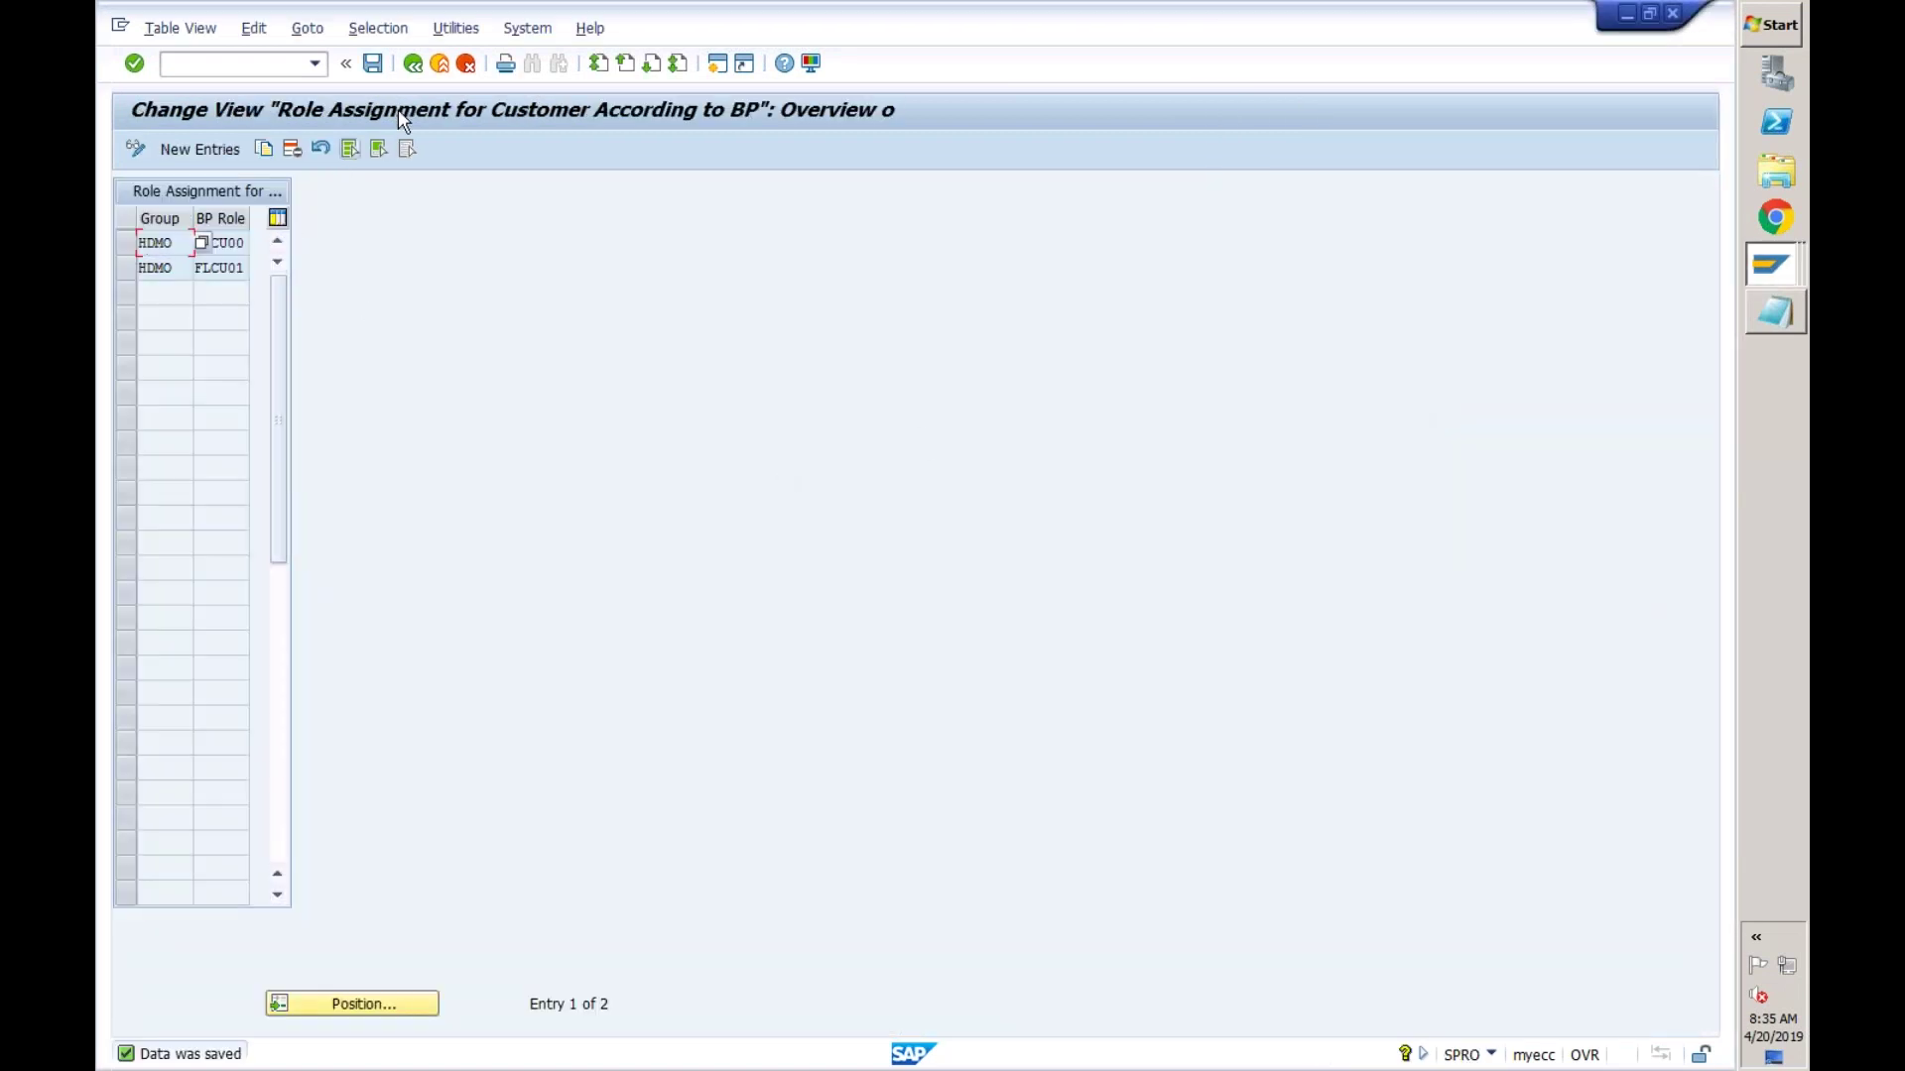
{"action": "left_click", "coordinate": [269, 63]}
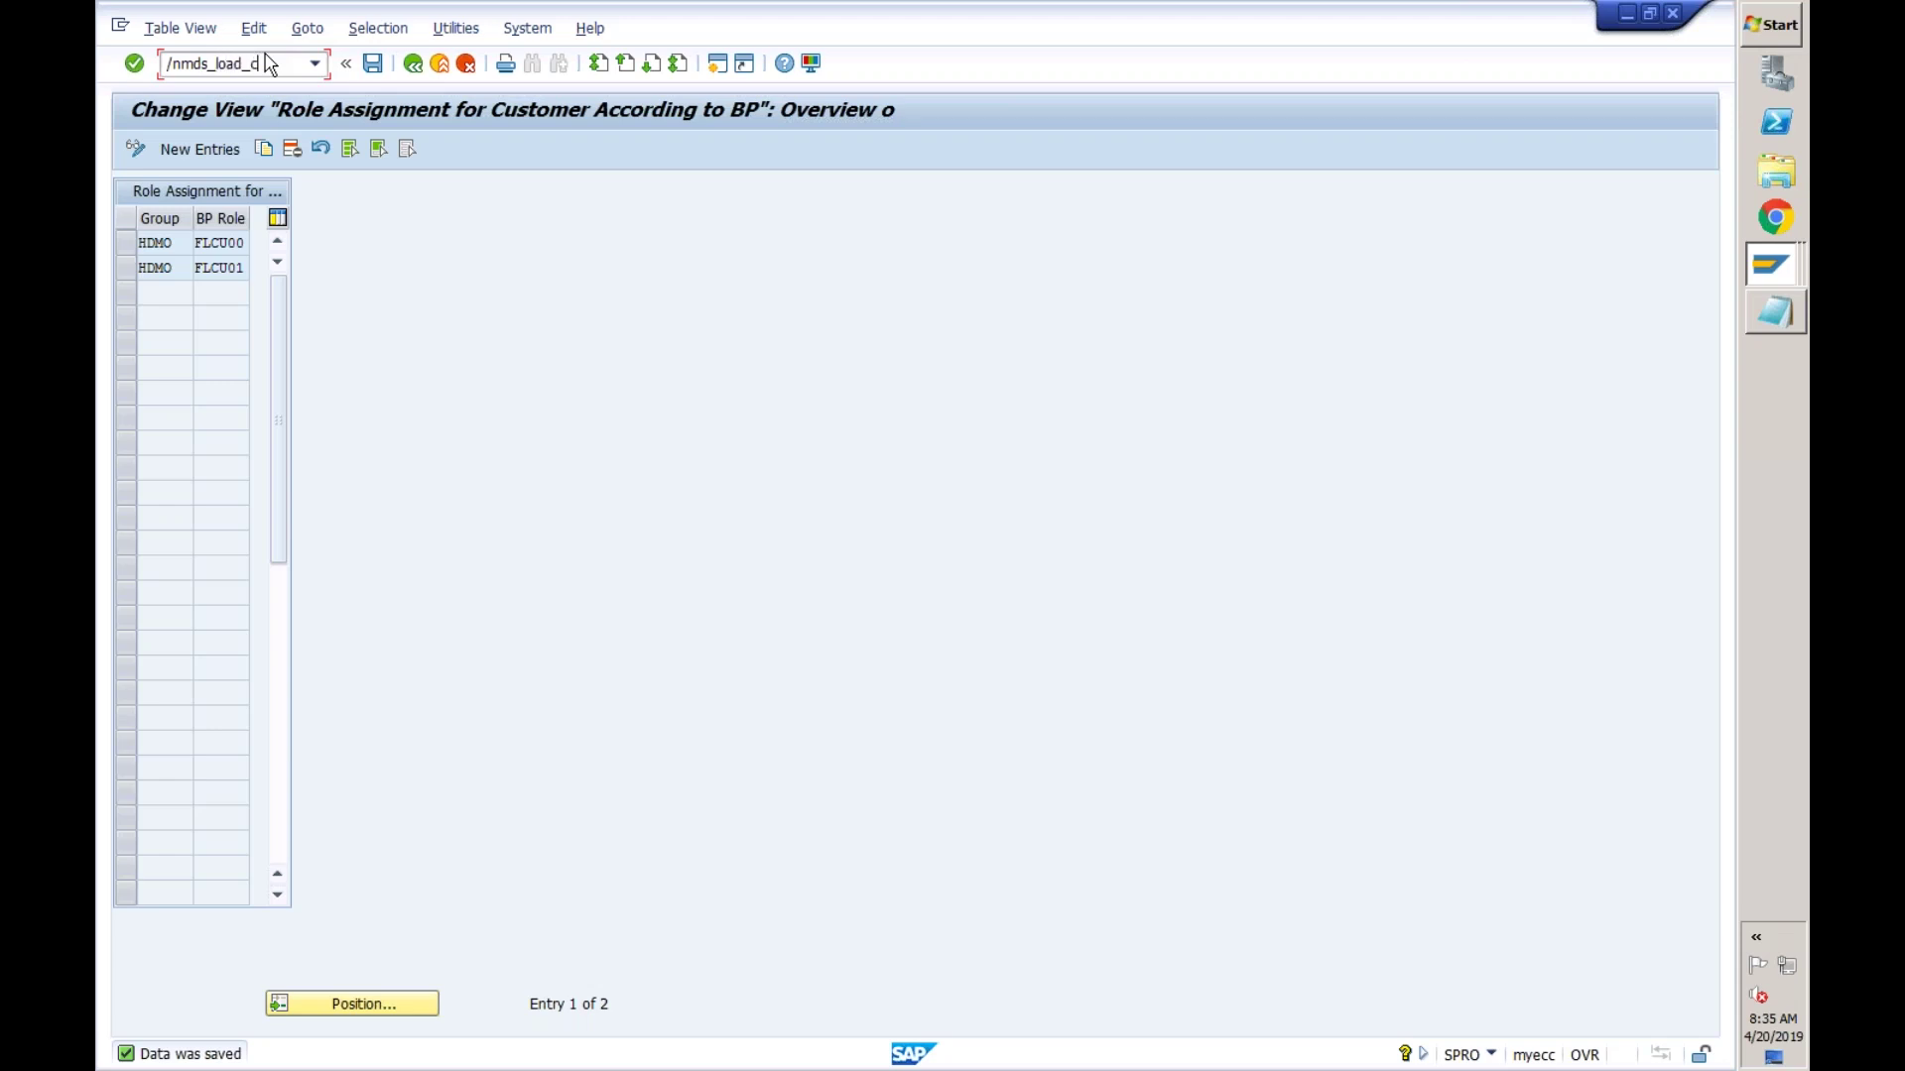
{"action": "type", "text": "t"}
{"action": "key", "text": "Return"}
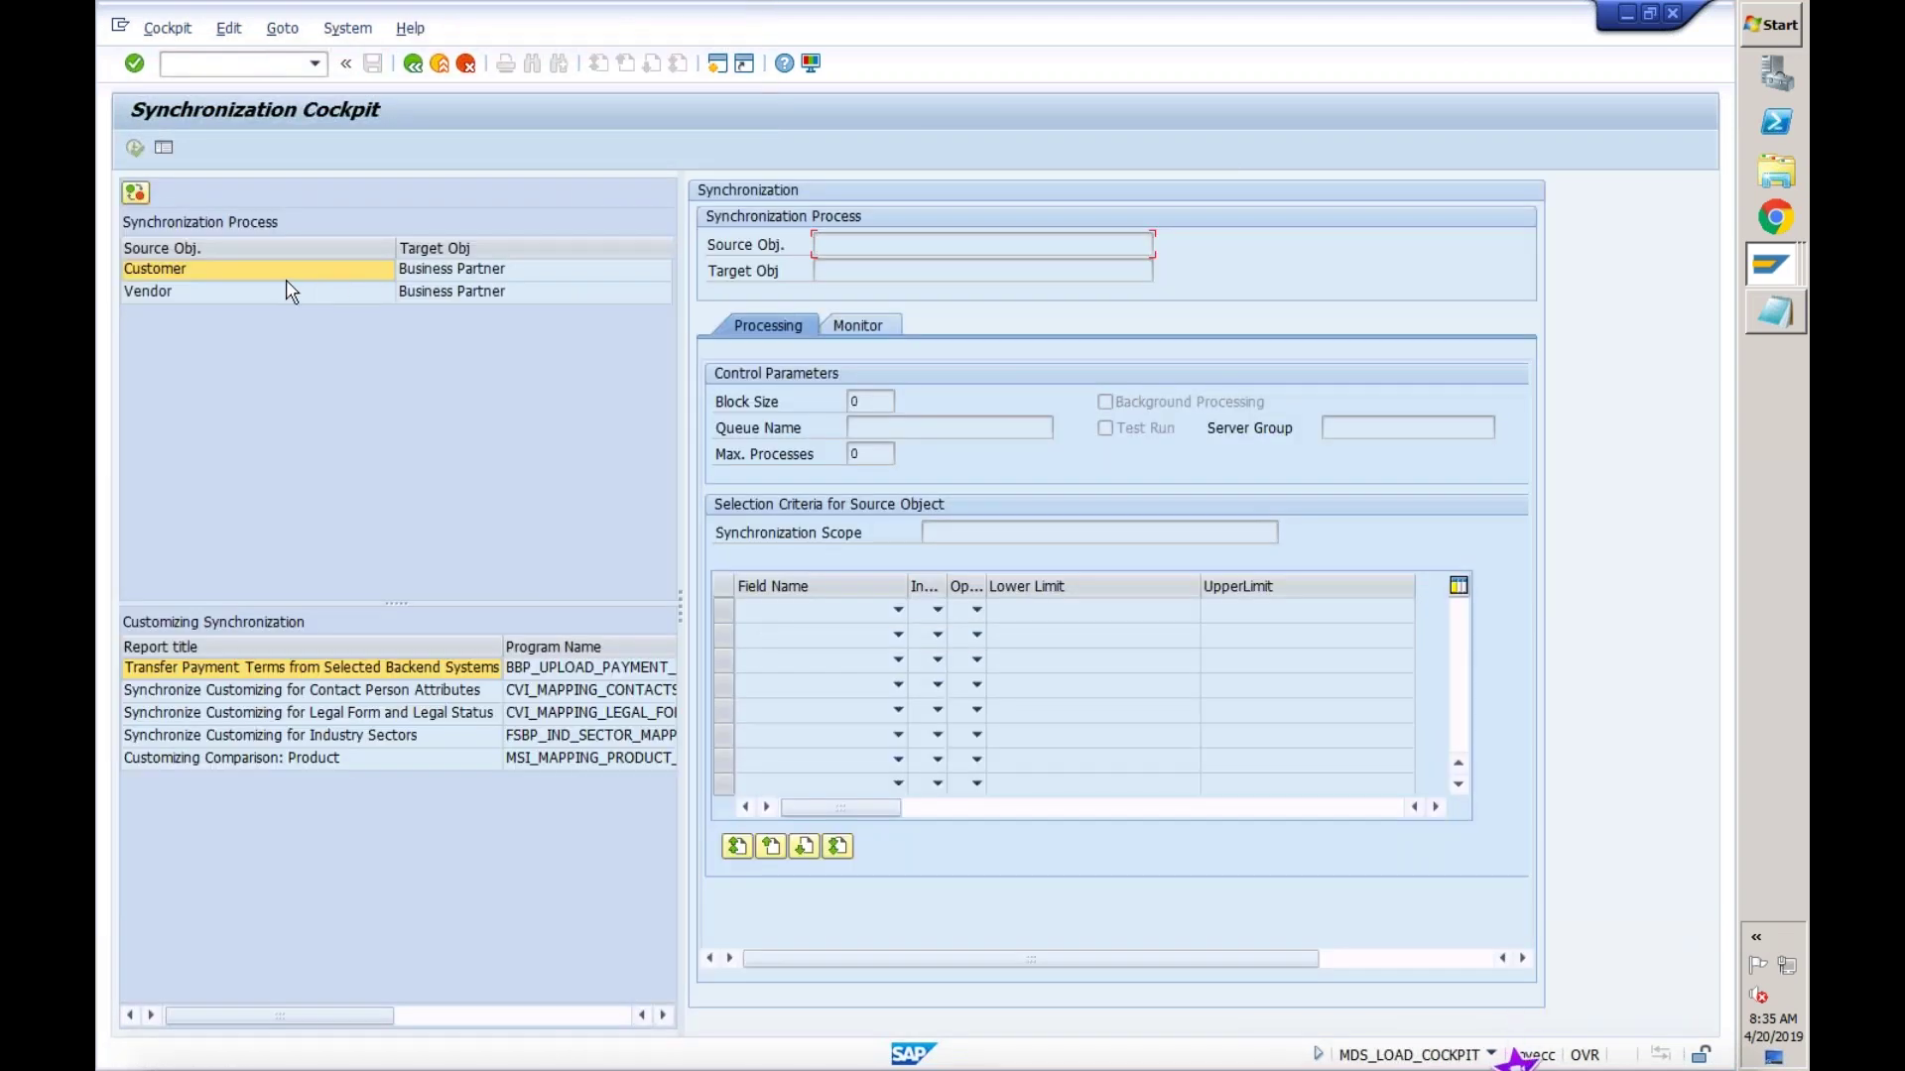
- Run Customer-to-Business Partner synchronization in the foreground, selecting KUNNR equal to customer 100
{"action": "double_click", "coordinate": [285, 274]}
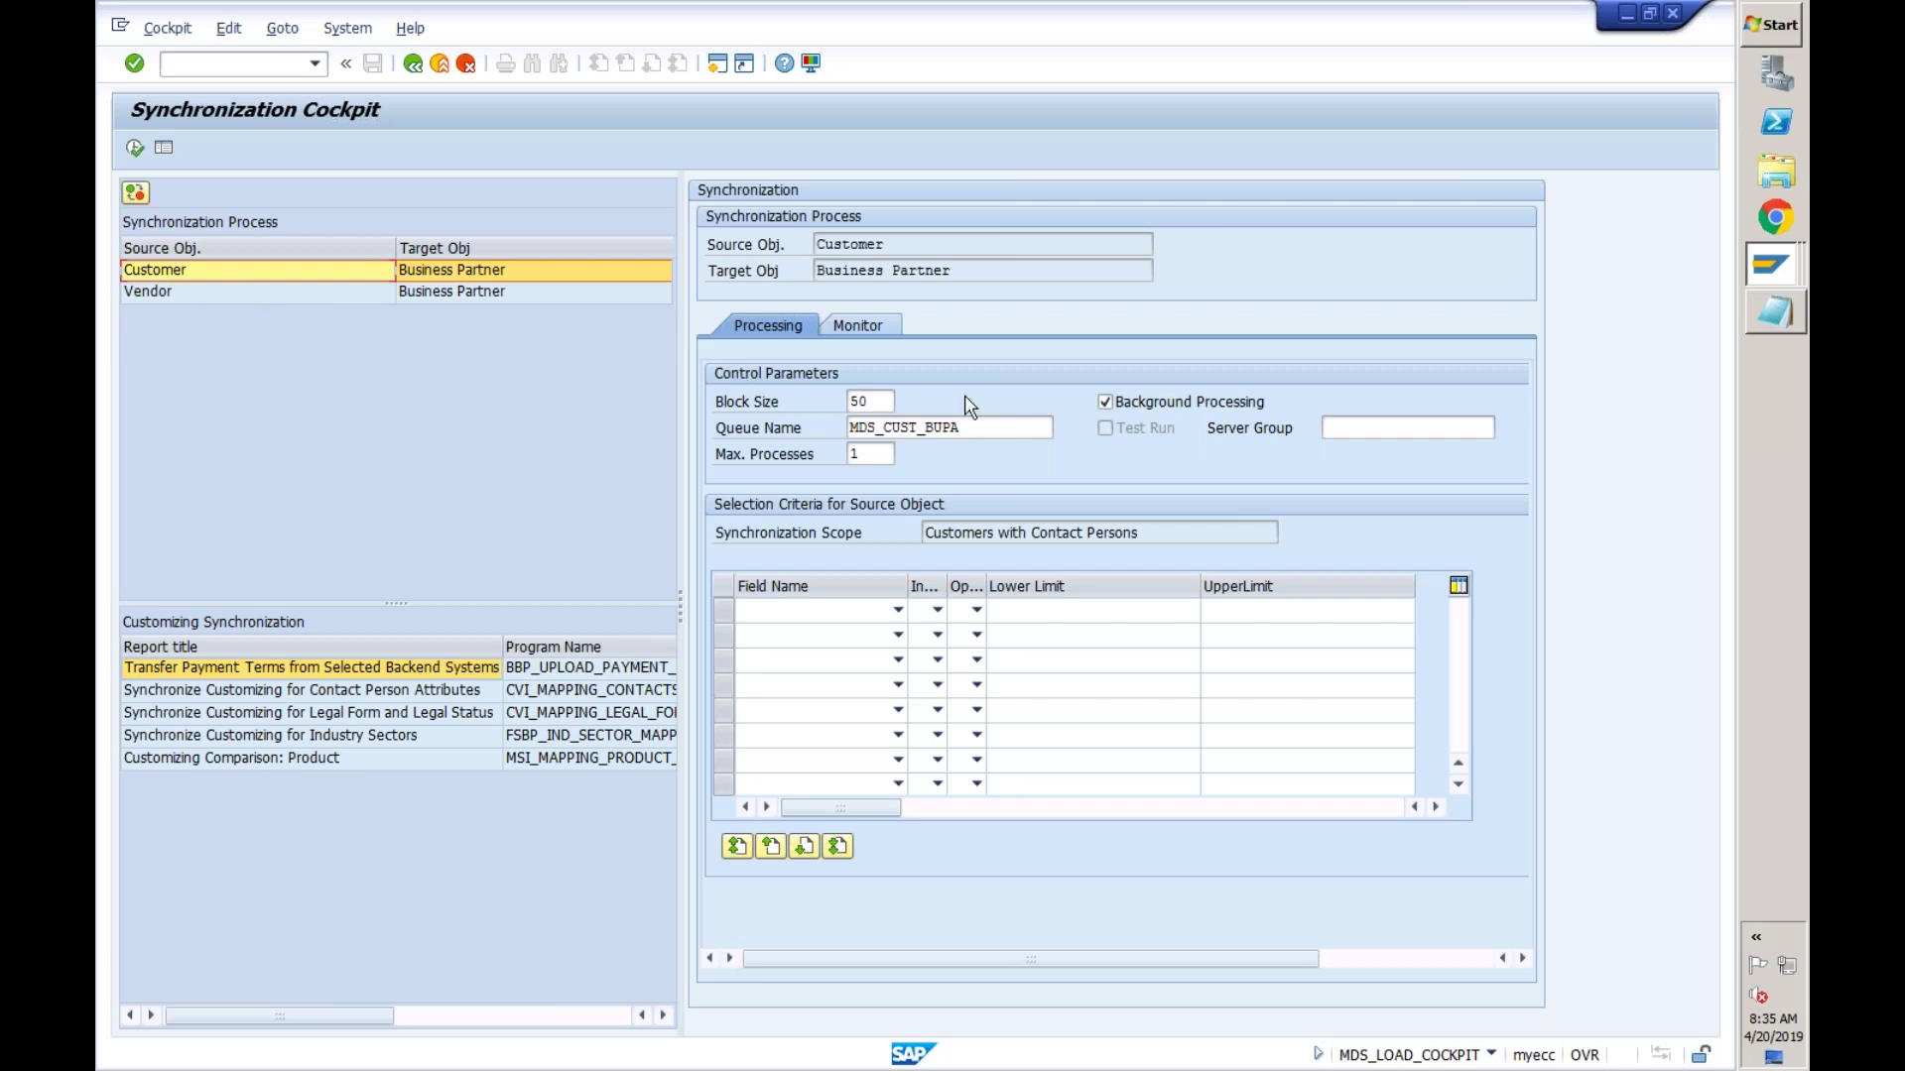
{"action": "left_click", "coordinate": [1106, 402]}
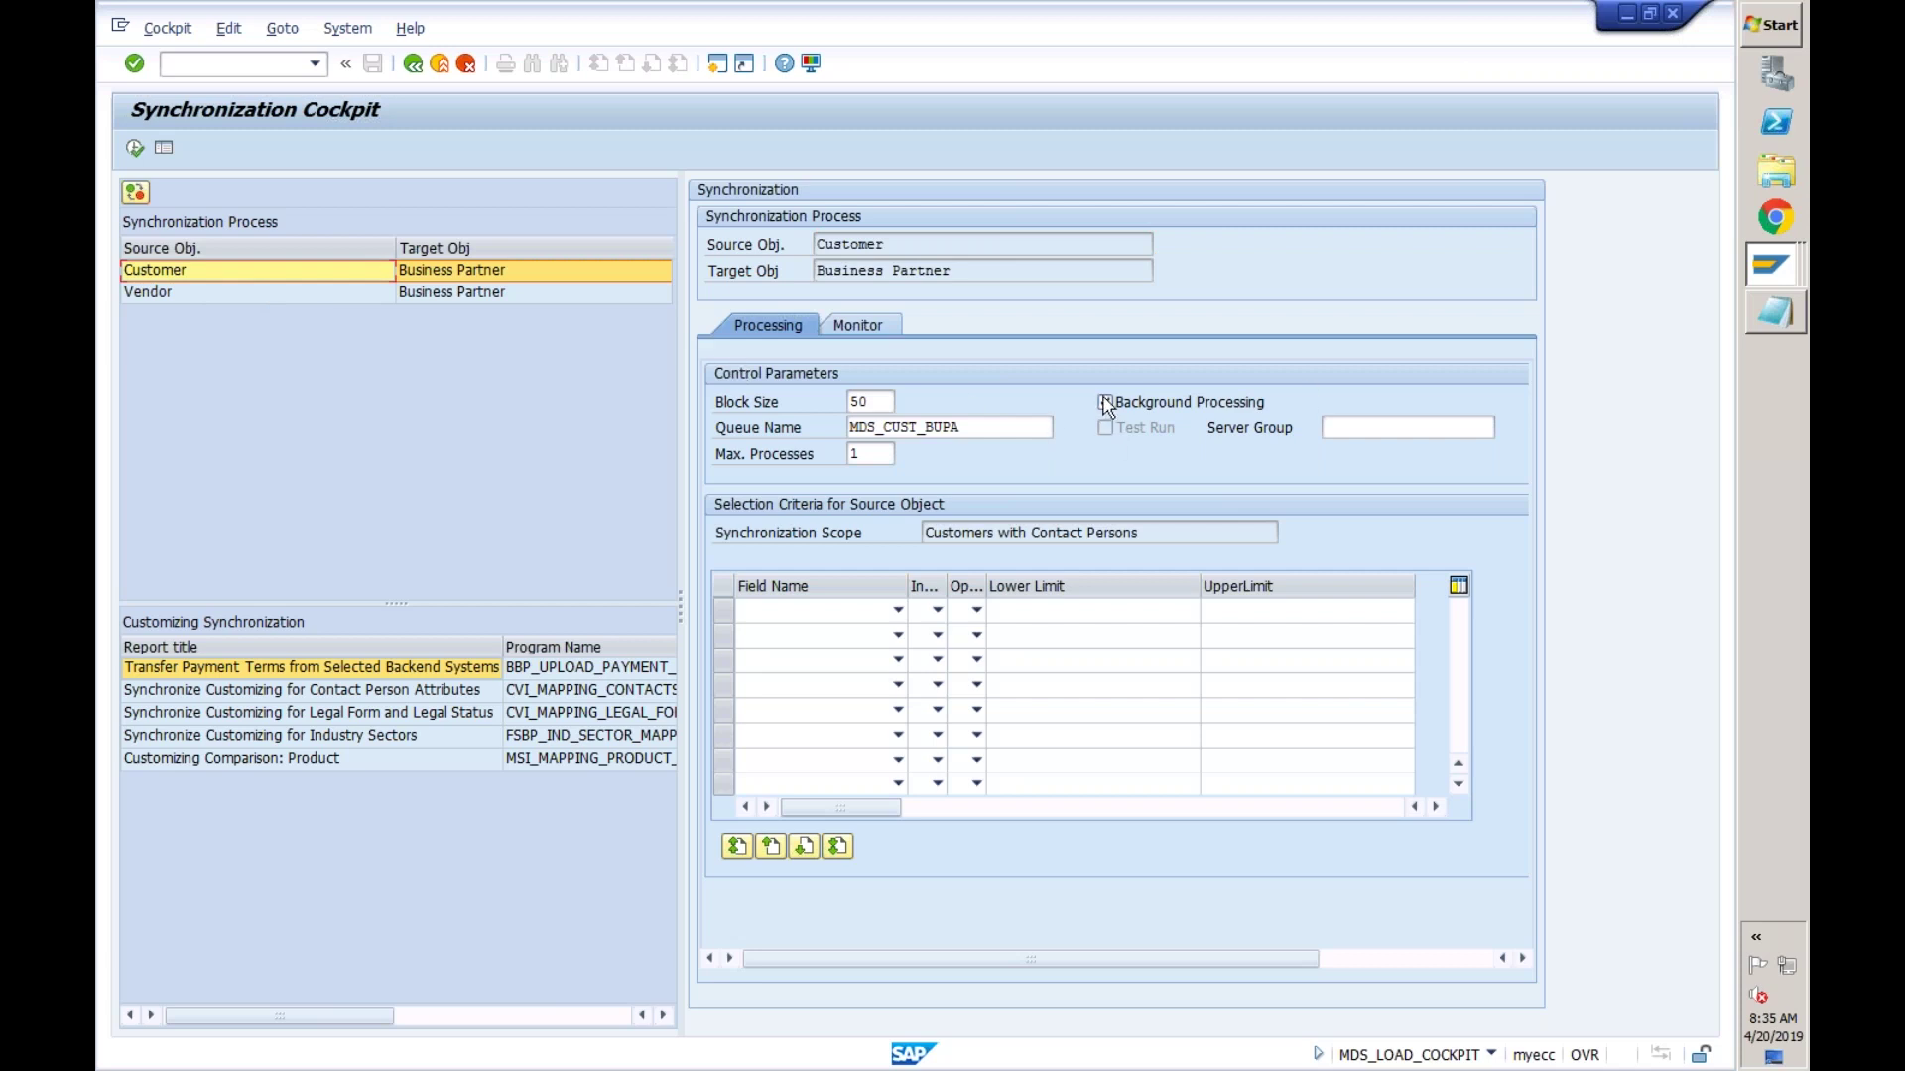
{"action": "left_click", "coordinate": [839, 609]}
{"action": "left_click", "coordinate": [801, 660]}
{"action": "left_click", "coordinate": [937, 611]}
{"action": "left_click", "coordinate": [871, 655]}
{"action": "left_click", "coordinate": [979, 611]}
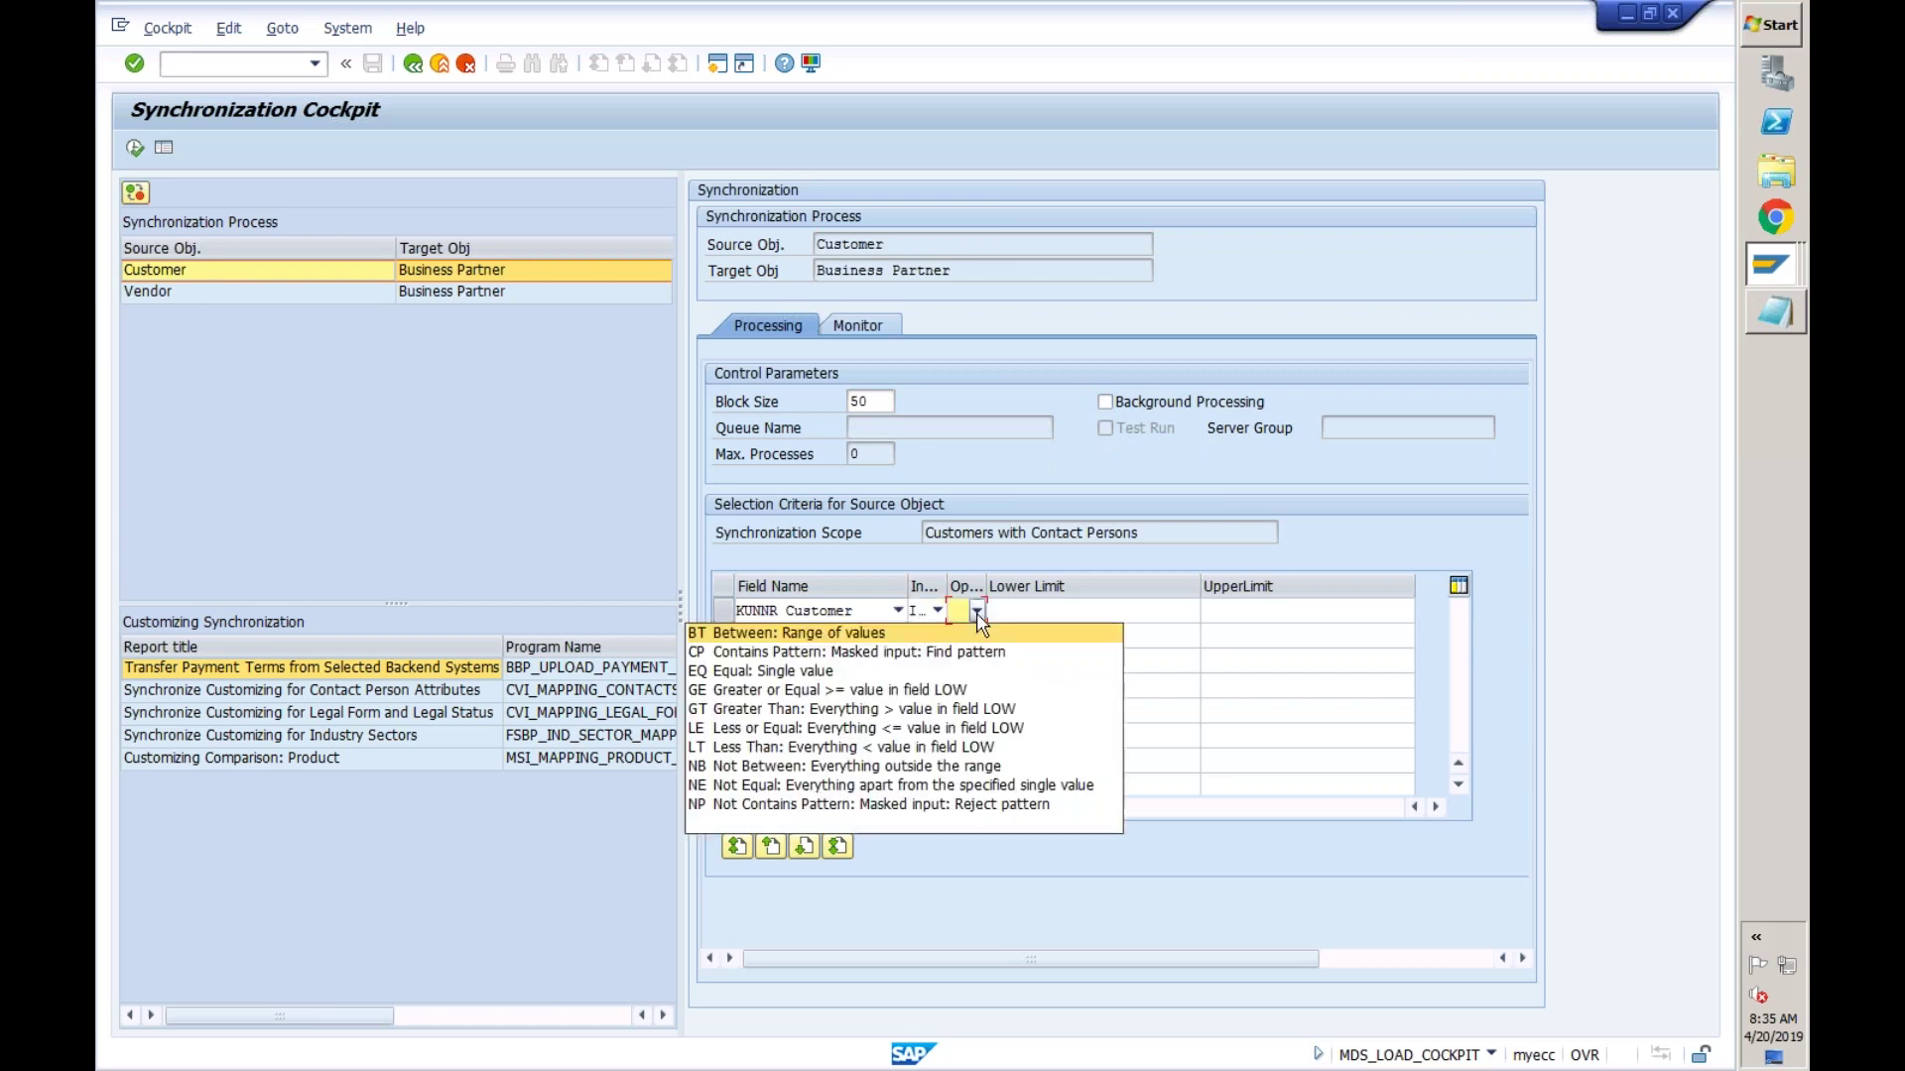
{"action": "left_click", "coordinate": [860, 671]}
{"action": "left_click", "coordinate": [1051, 607]}
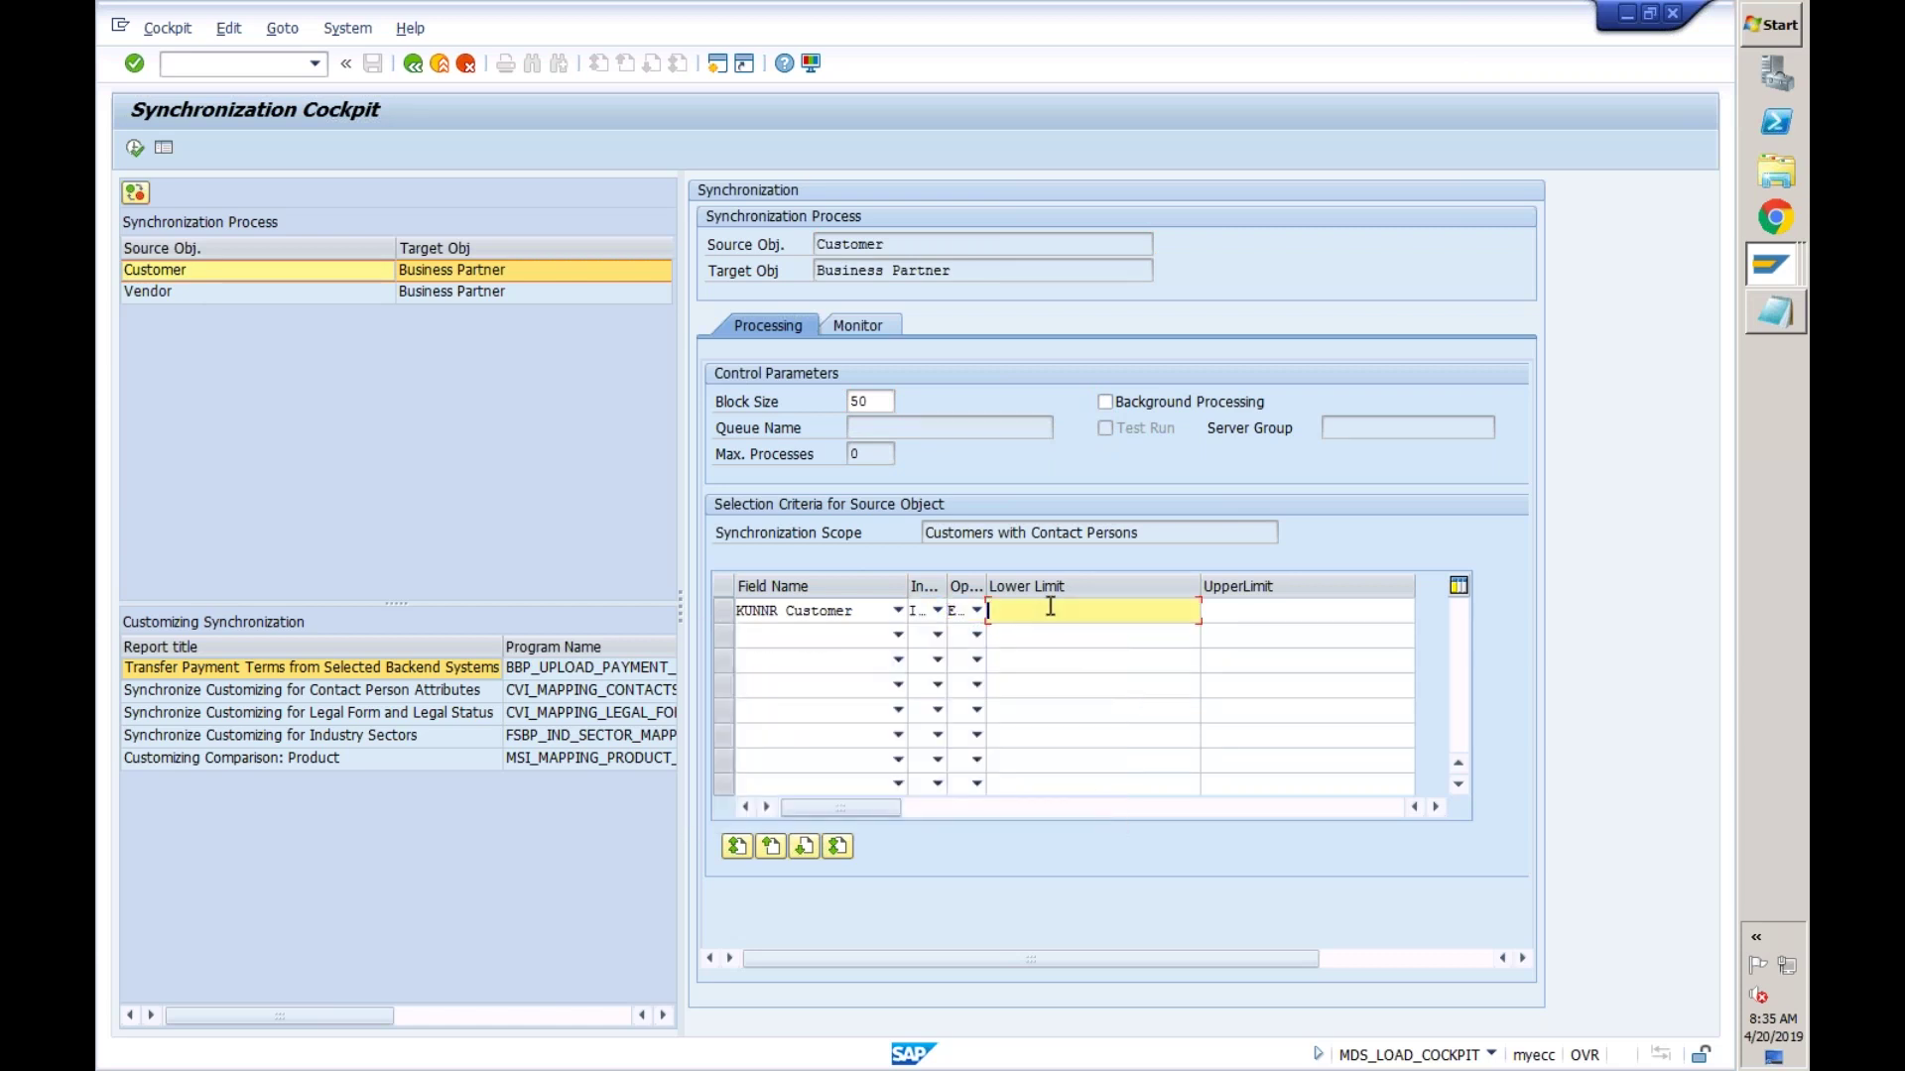
{"action": "type", "text": "100"}
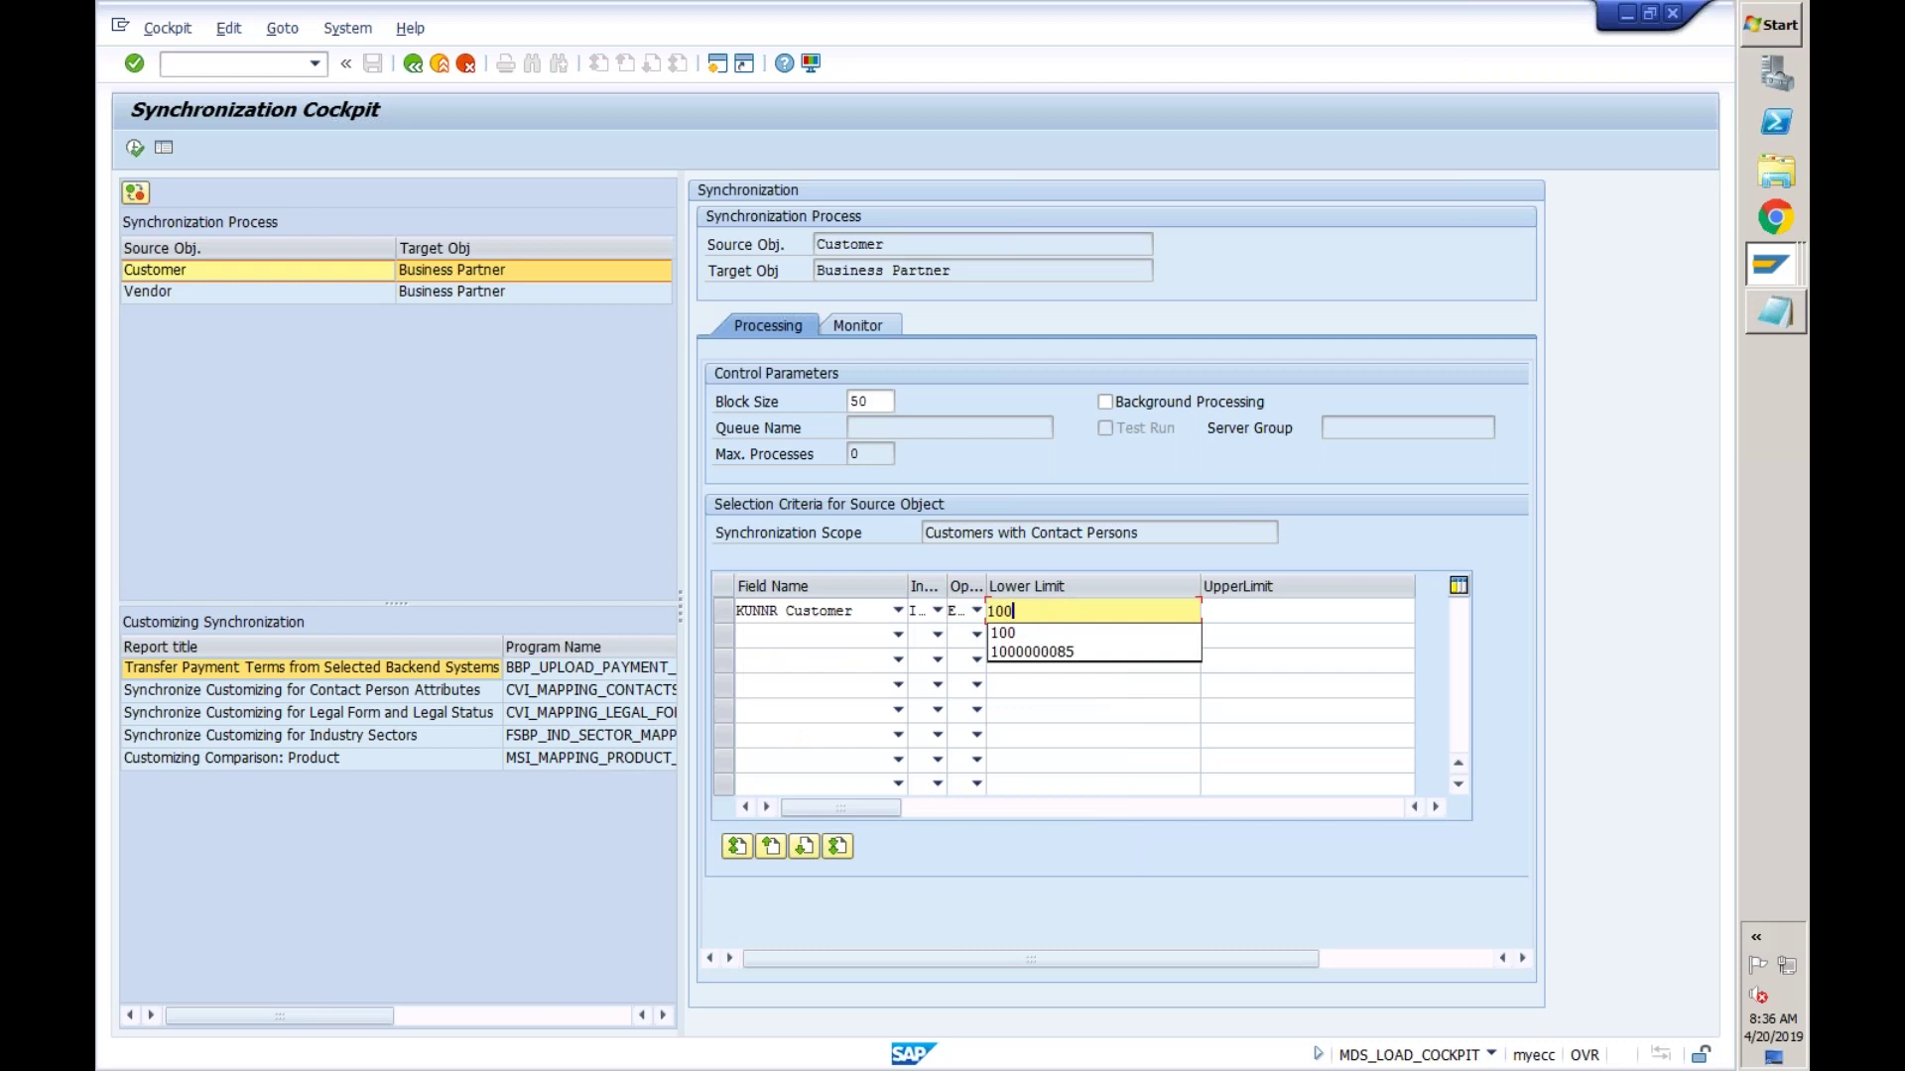
{"action": "left_click", "coordinate": [135, 149]}
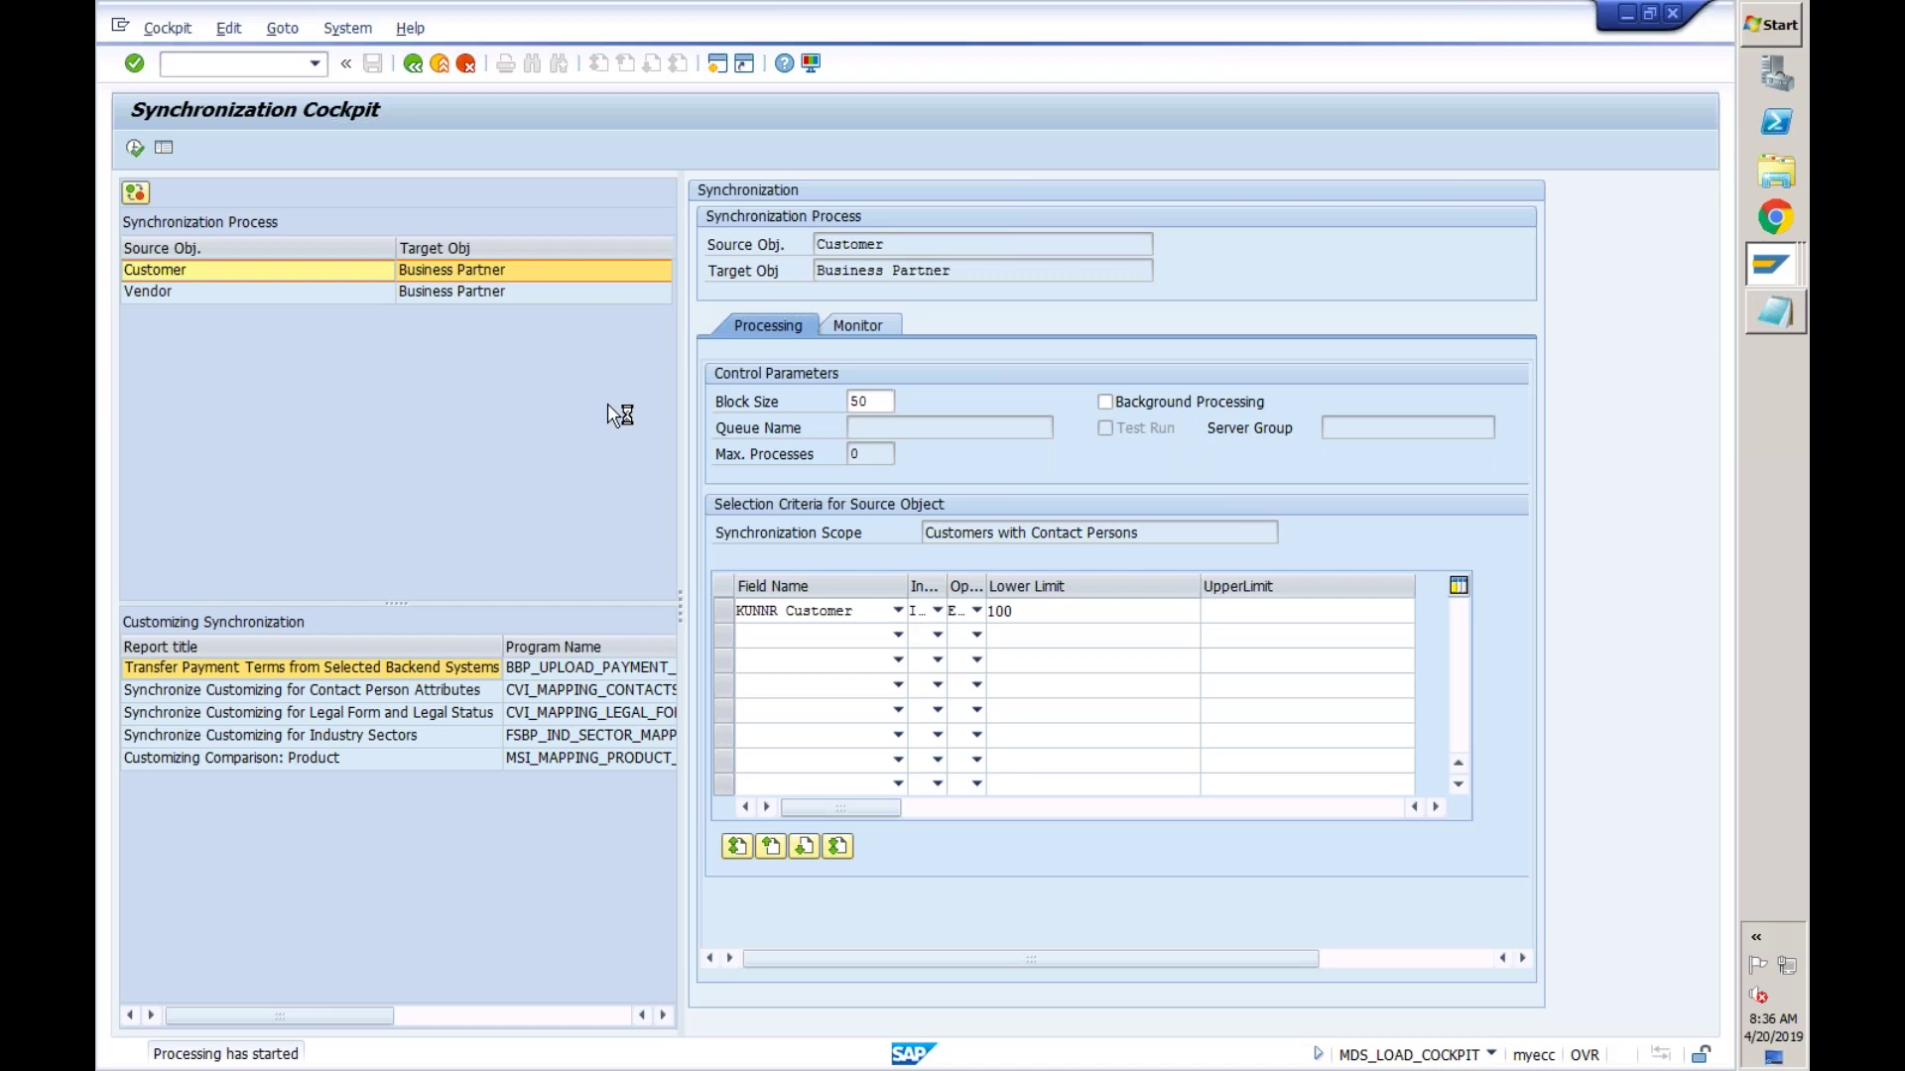
{"action": "left_click", "coordinate": [1773, 283]}
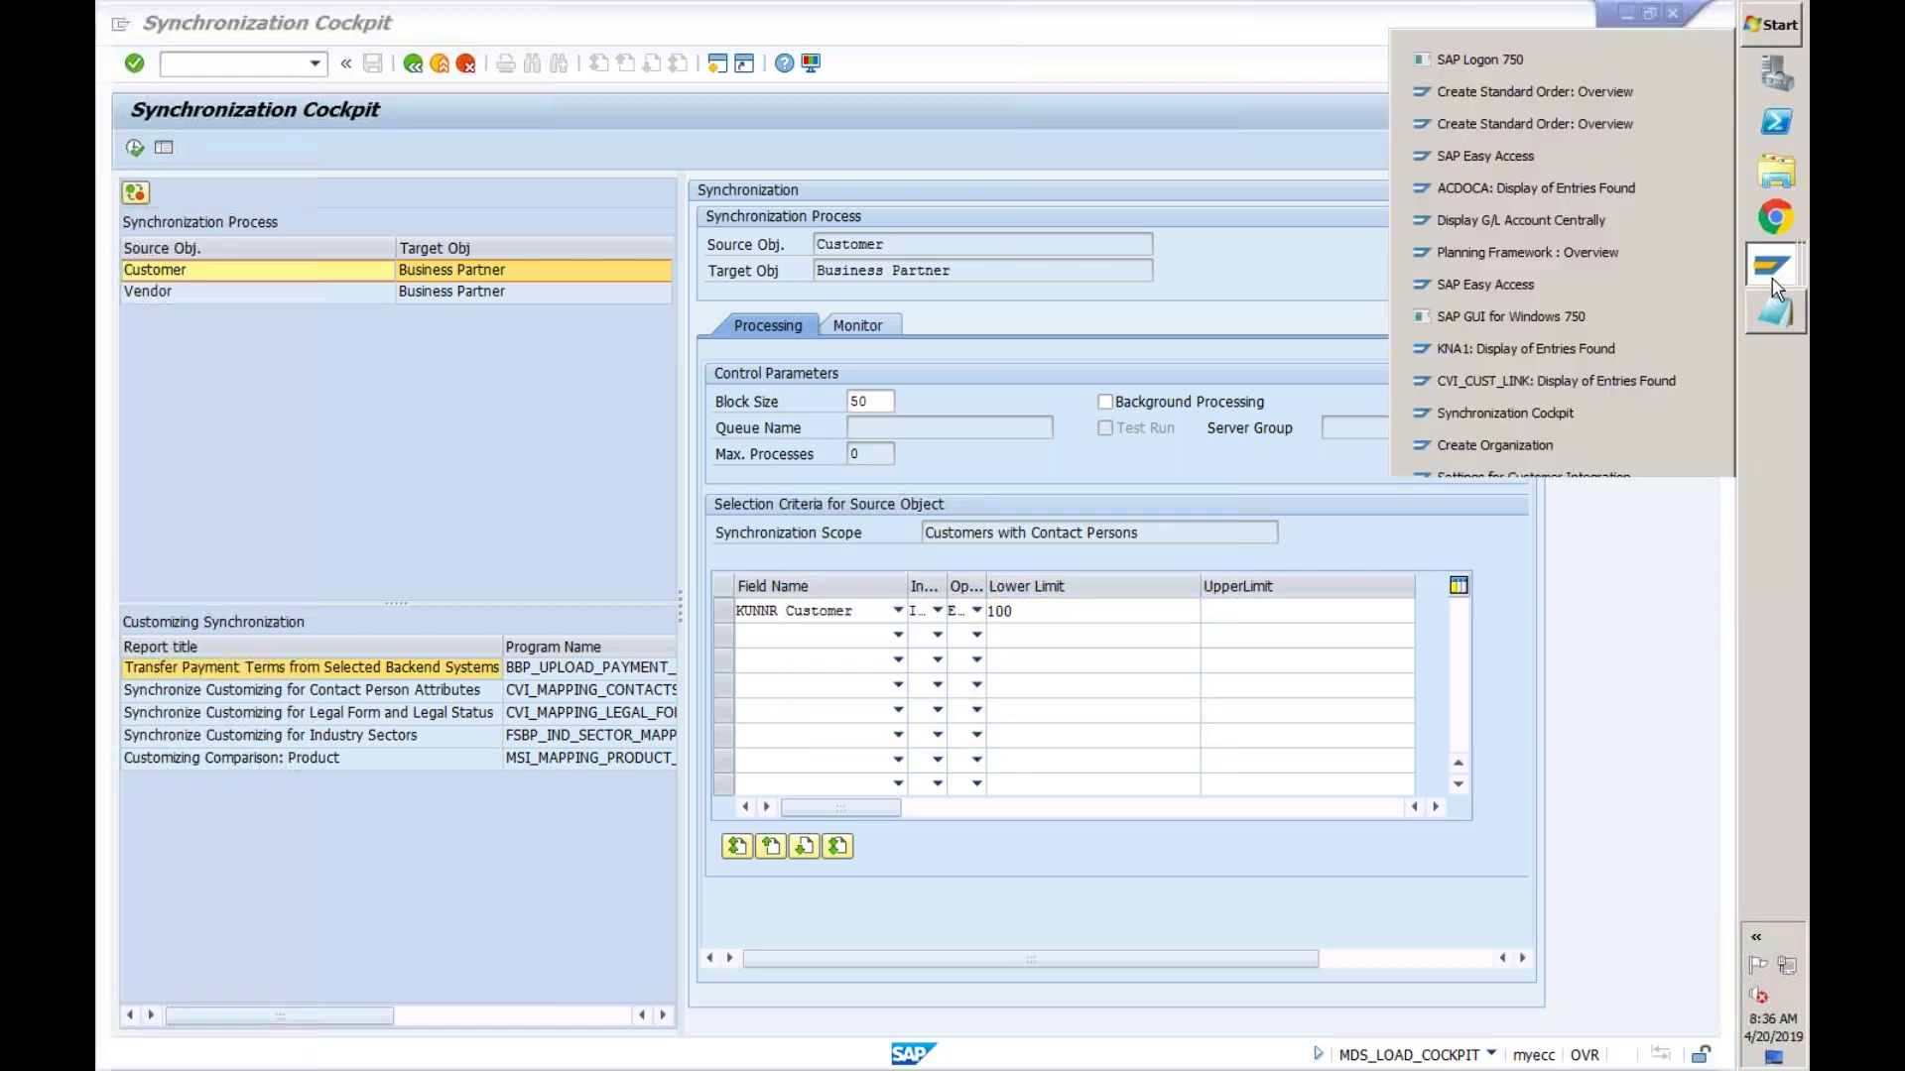
- Refresh CVI_CUST_LINK, check the new customer 100 row, copy its BP GUID, and go back
{"action": "left_click", "coordinate": [1603, 385]}
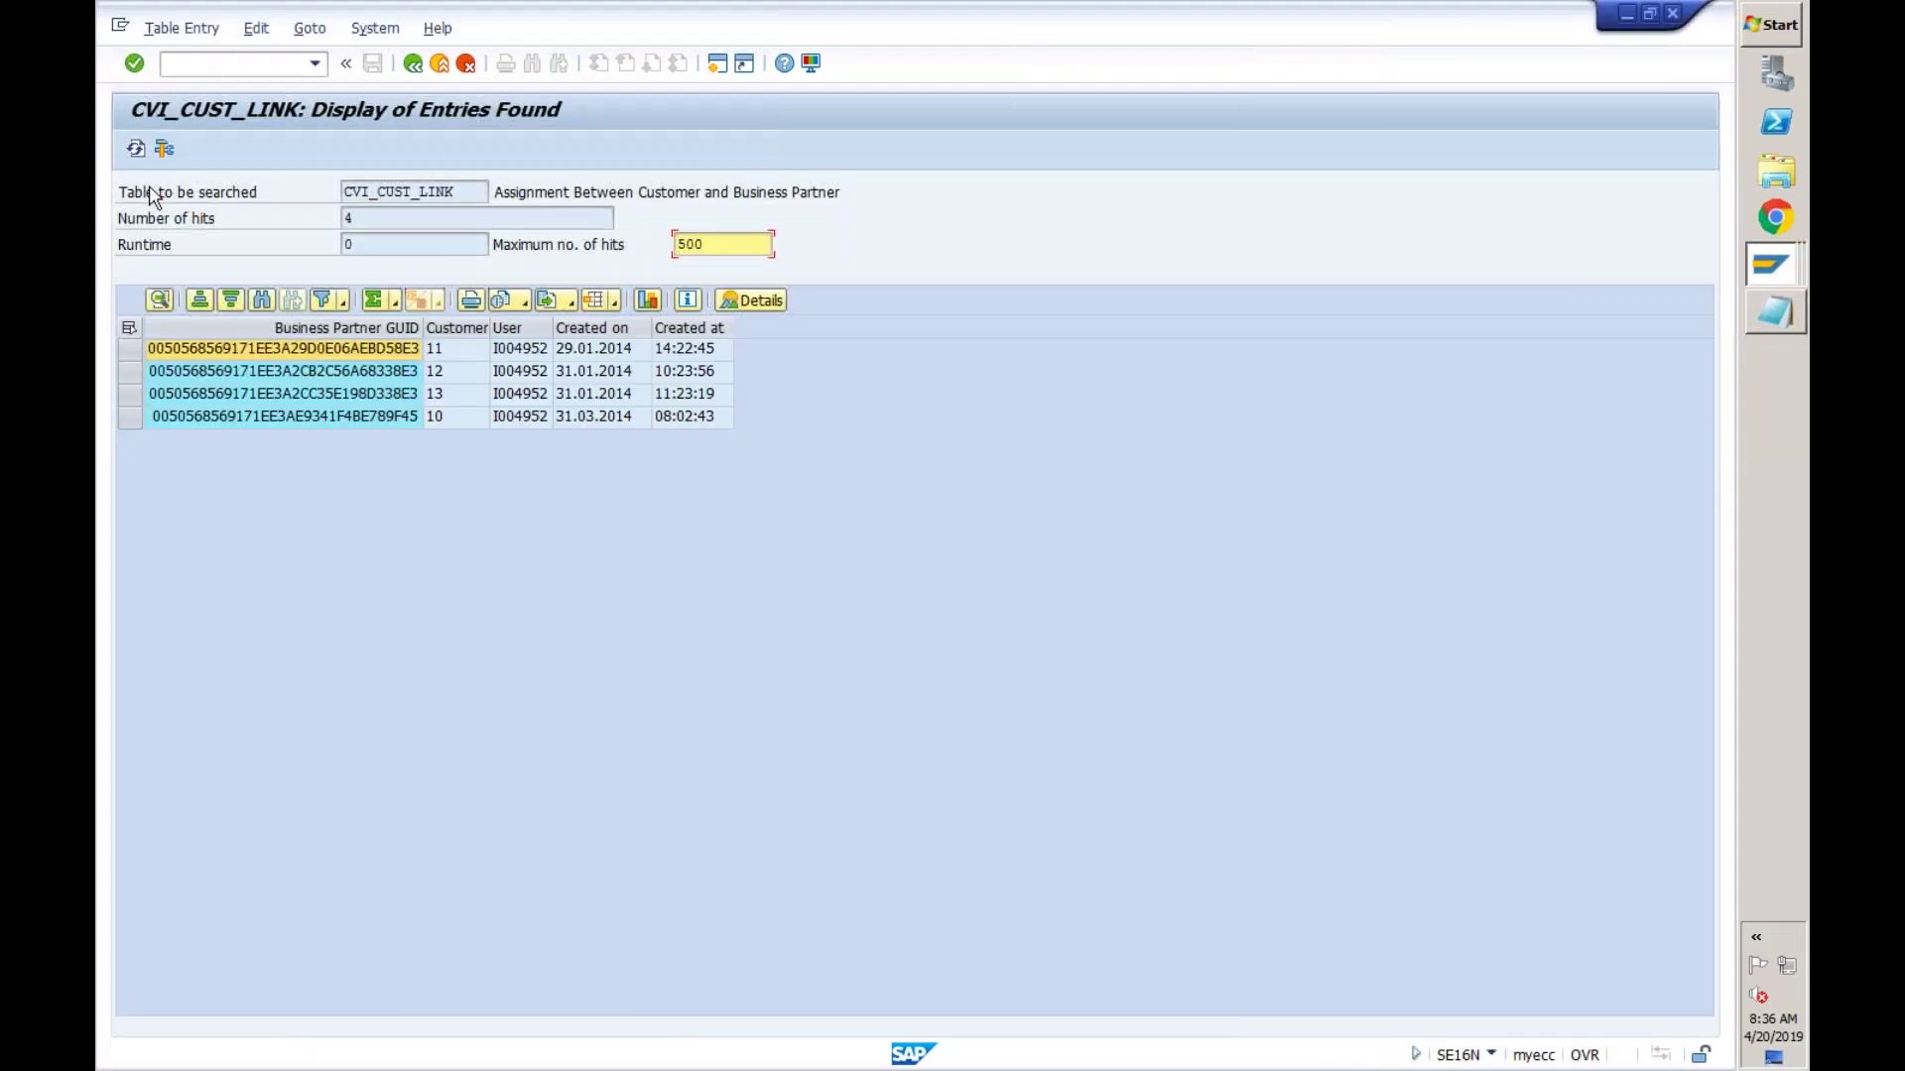
{"action": "left_click", "coordinate": [138, 150]}
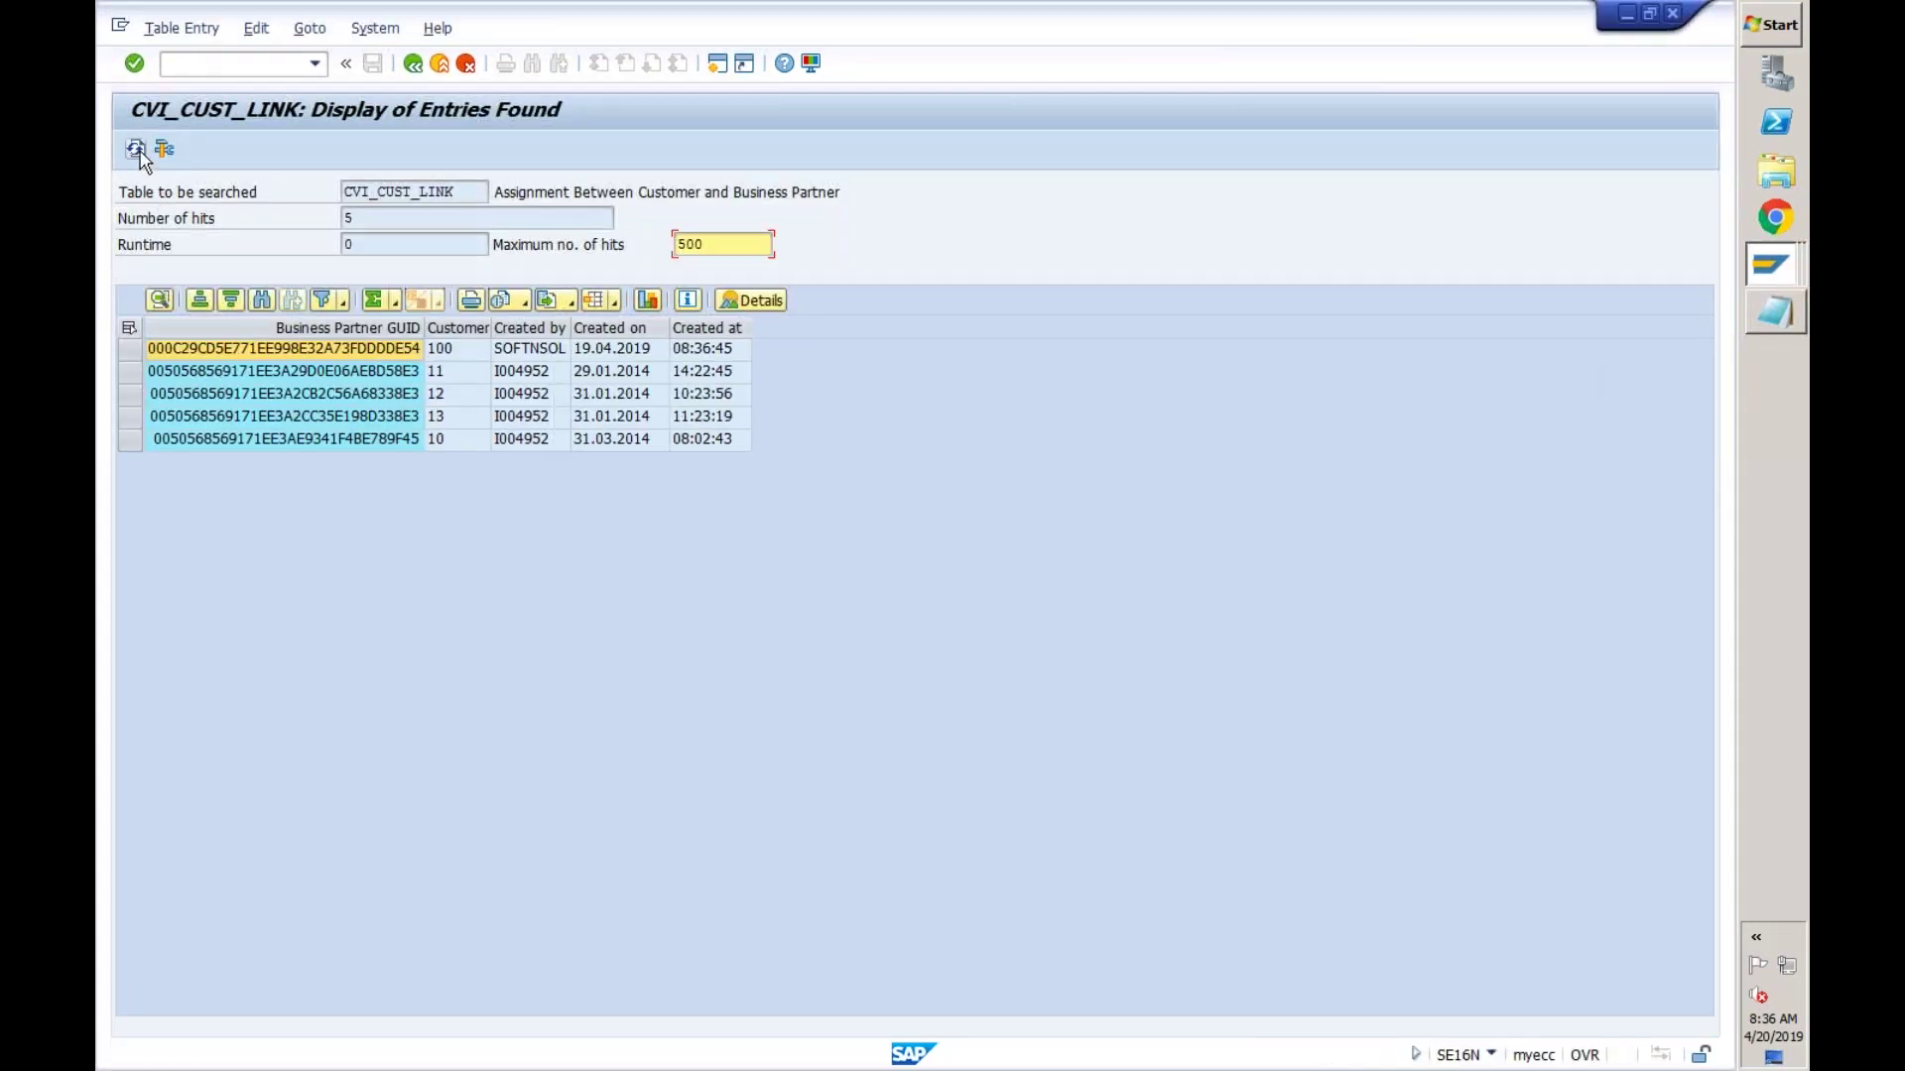
{"action": "left_click", "coordinate": [457, 352]}
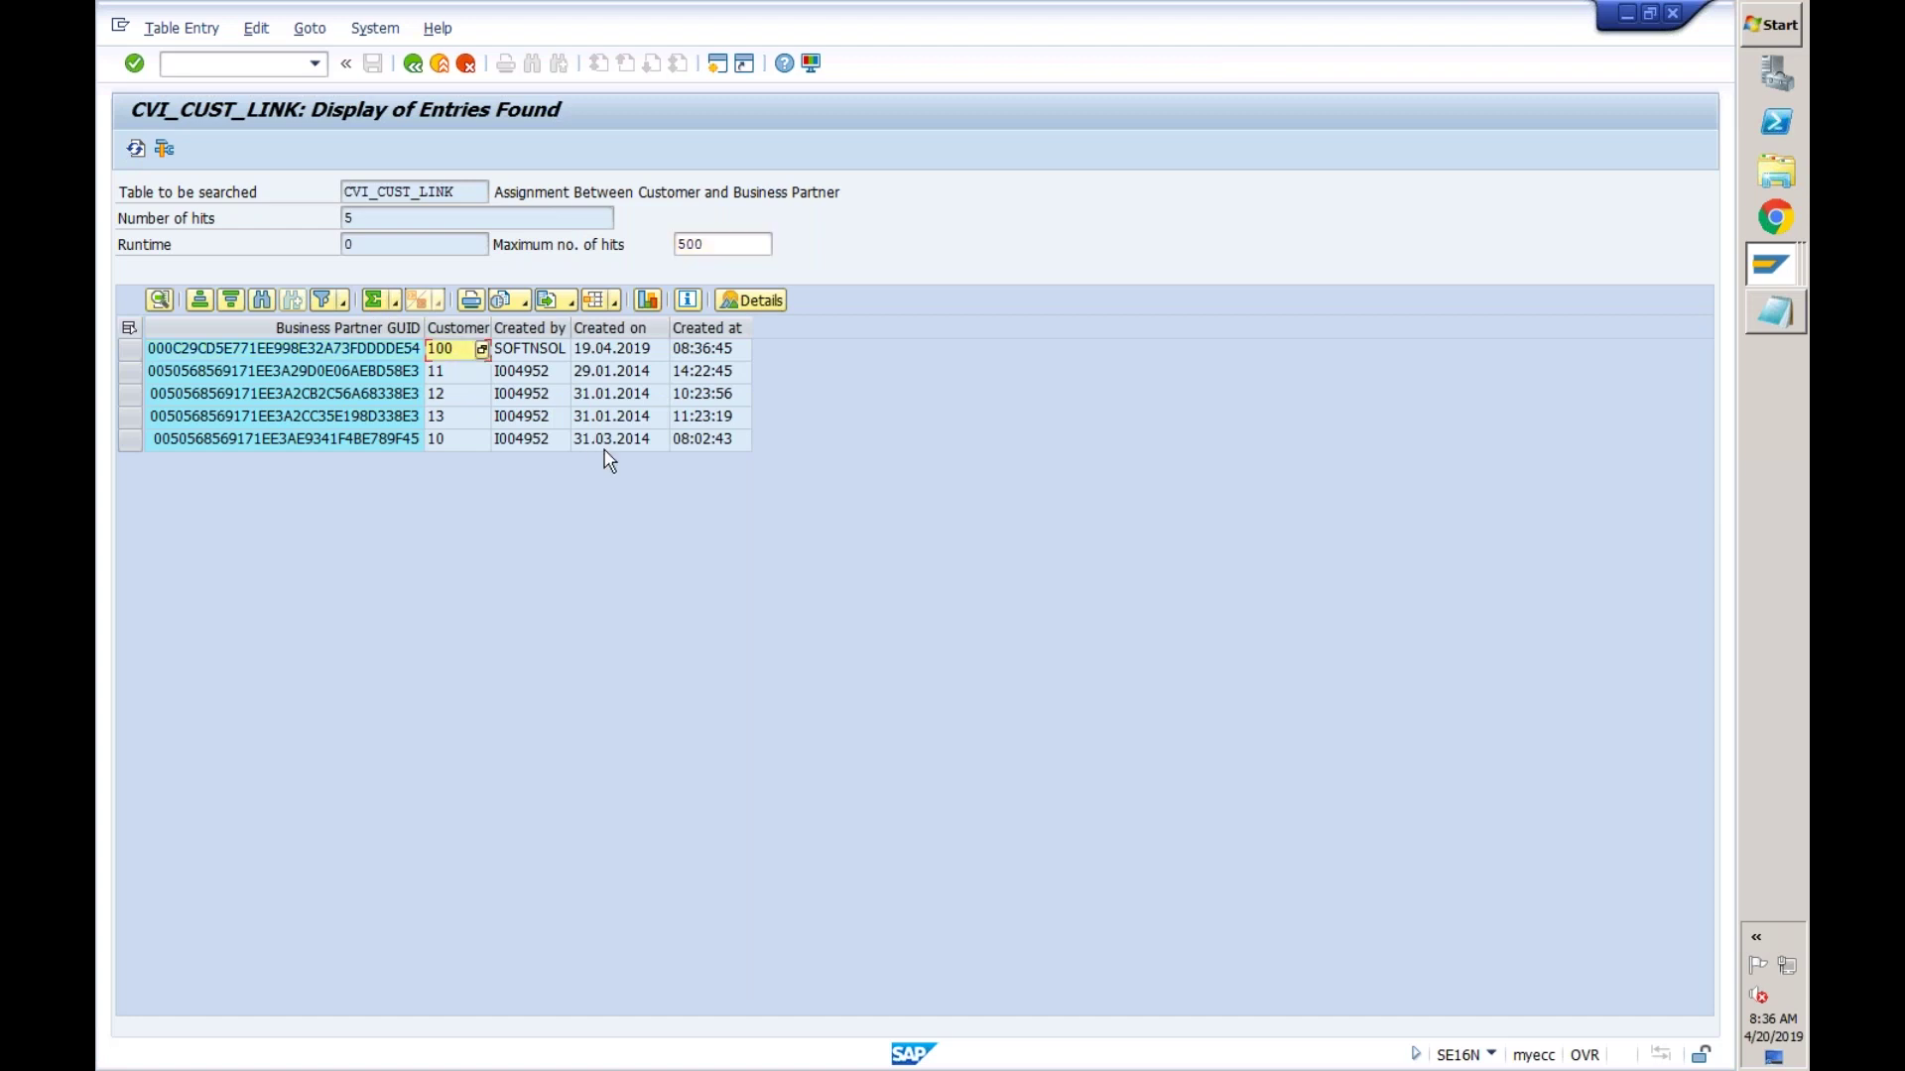
{"action": "left_click", "coordinate": [483, 353]}
{"action": "left_click", "coordinate": [167, 63]}
{"action": "left_click", "coordinate": [385, 347]}
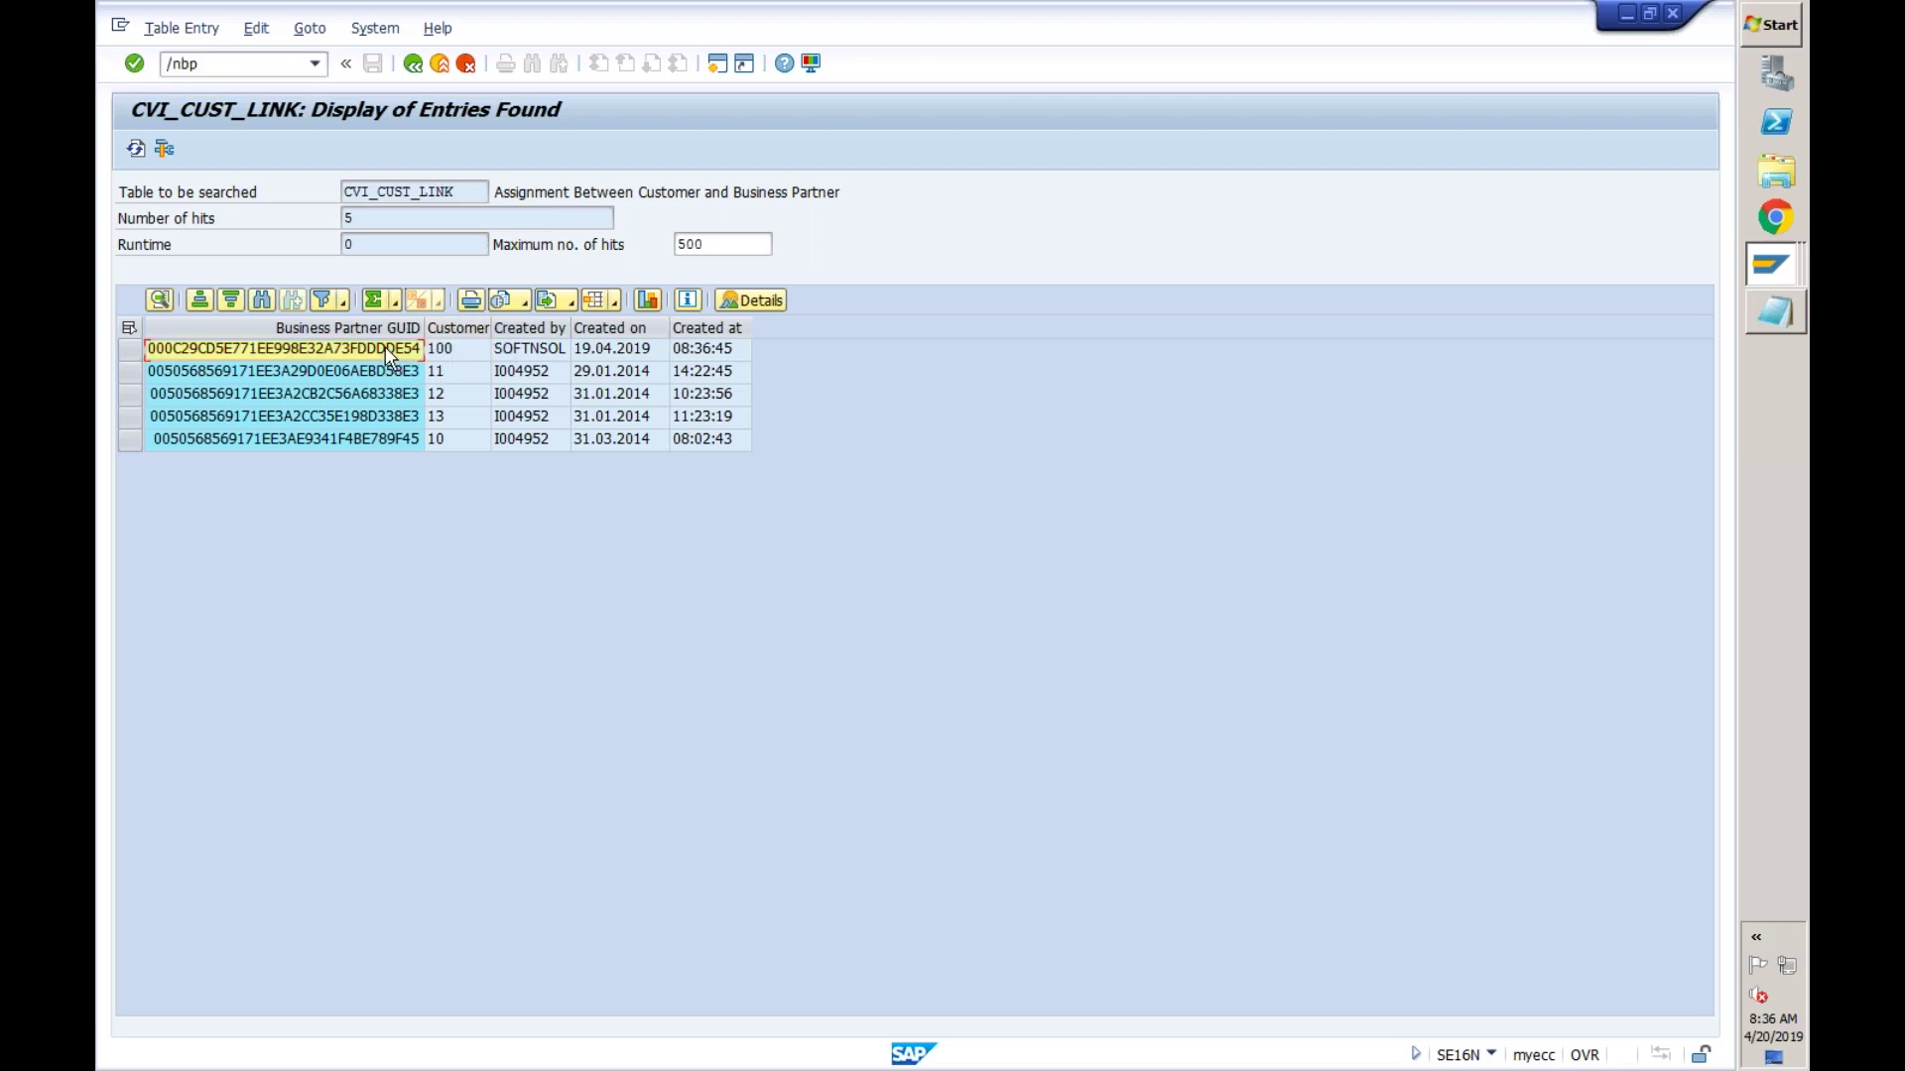
{"action": "left_click", "coordinate": [413, 64]}
- Query table BUT000 by the pasted BP GUID and select the returned partner 609895
{"action": "key", "text": "shift+Home"}
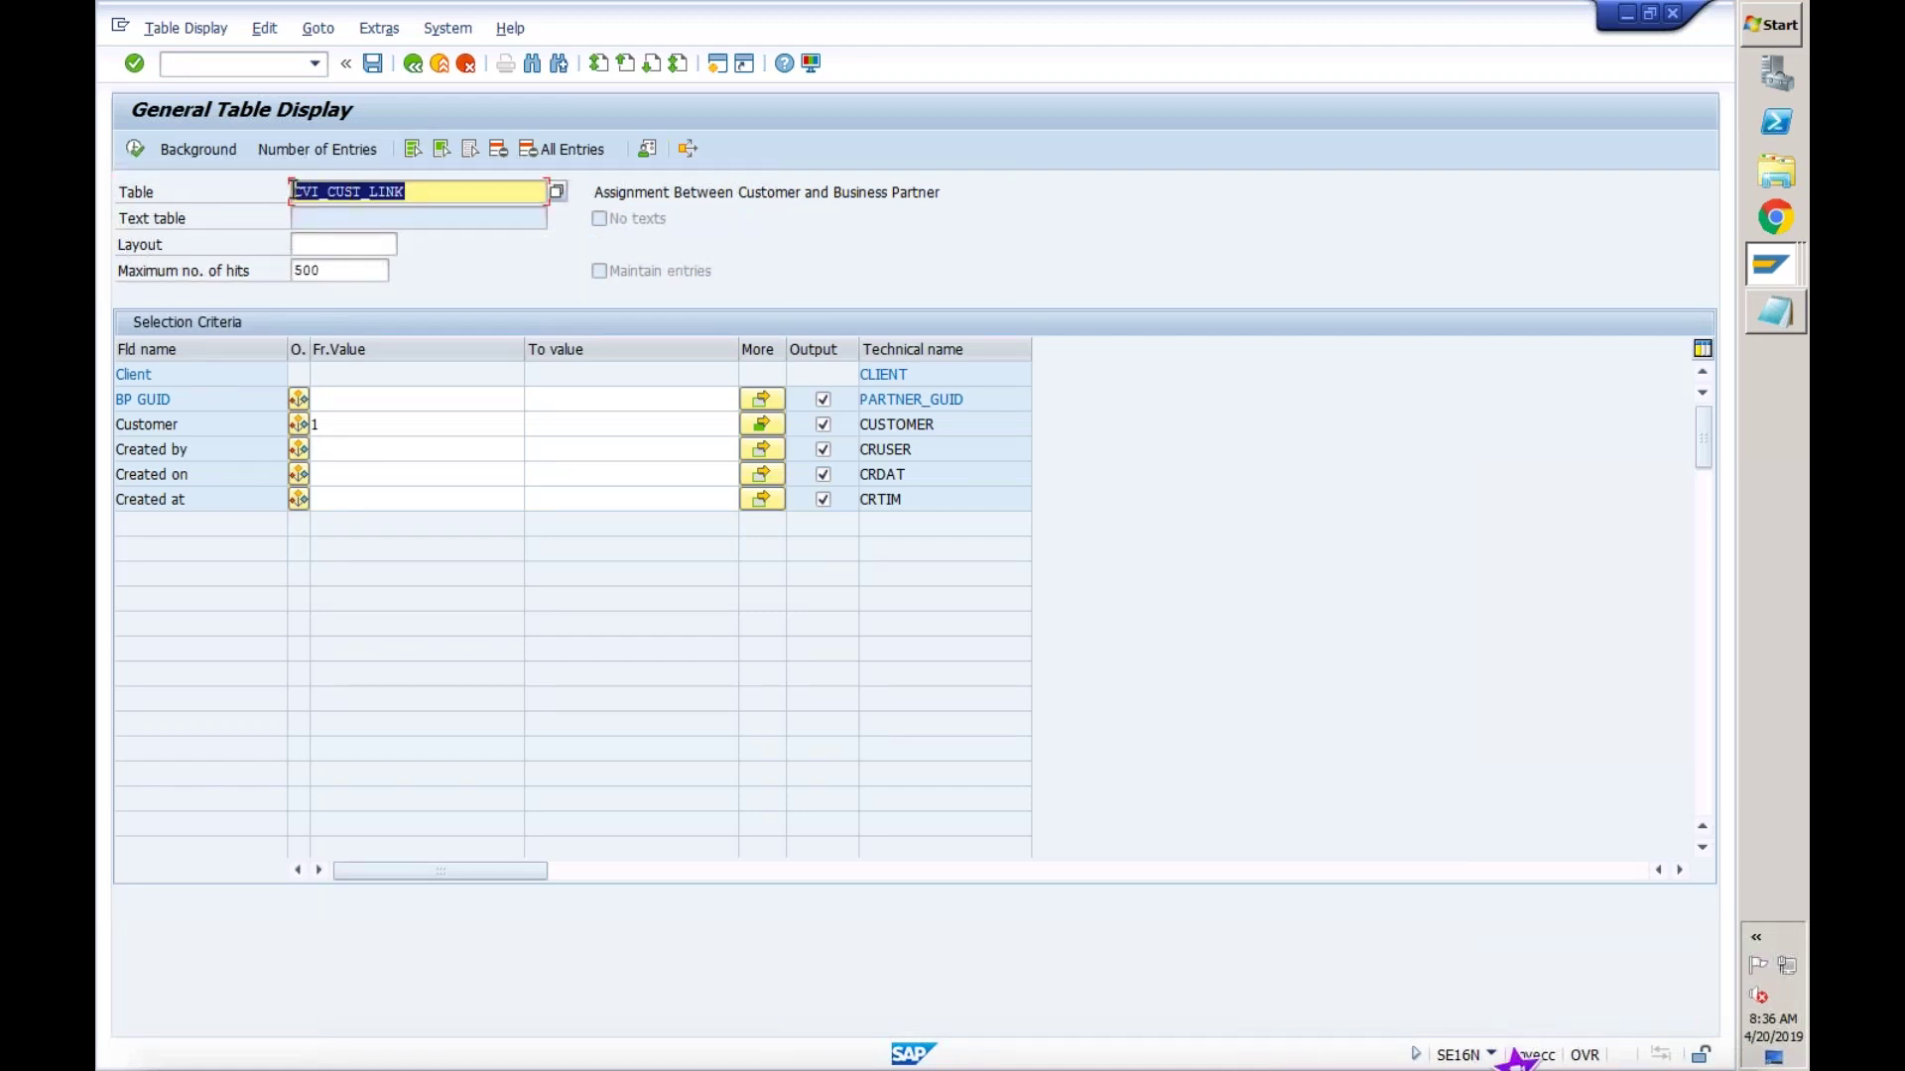
{"action": "type", "text": "but000"}
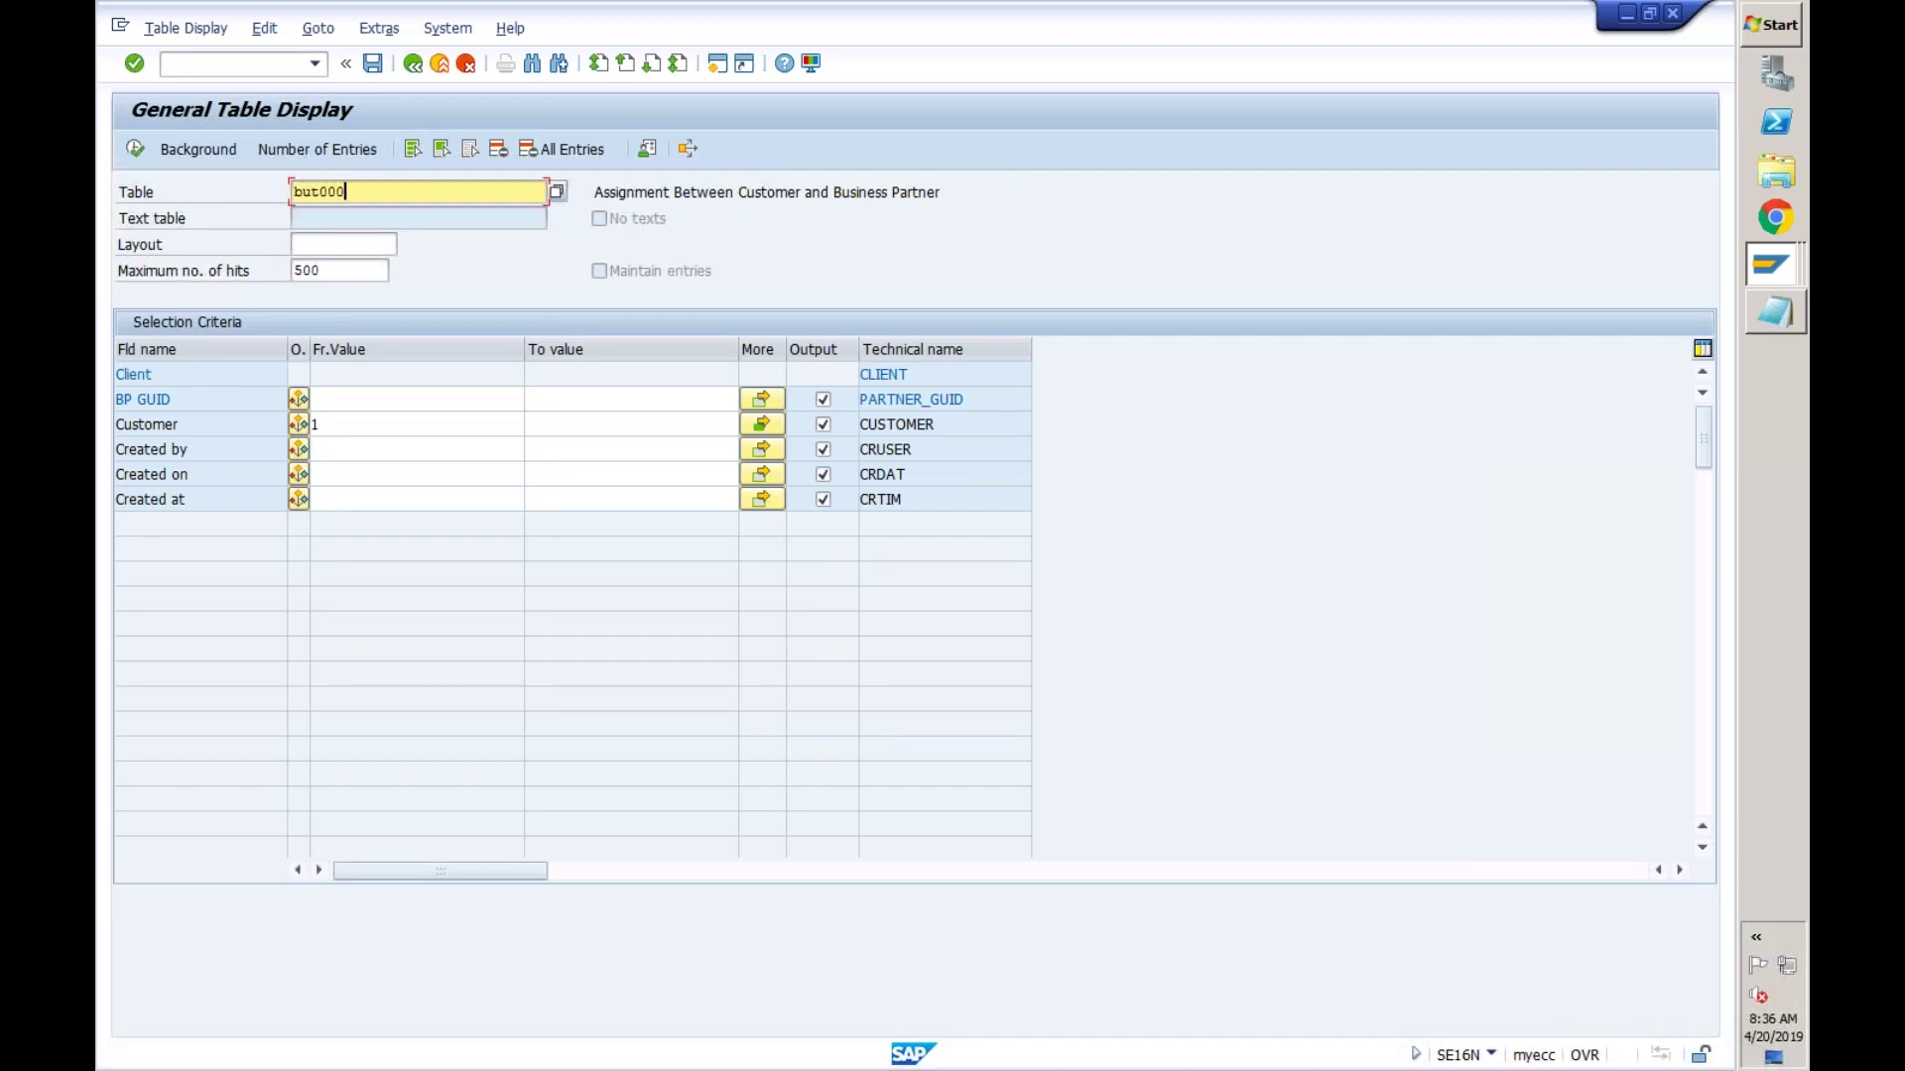
{"action": "key", "text": "Return"}
{"action": "left_click", "coordinate": [400, 450]}
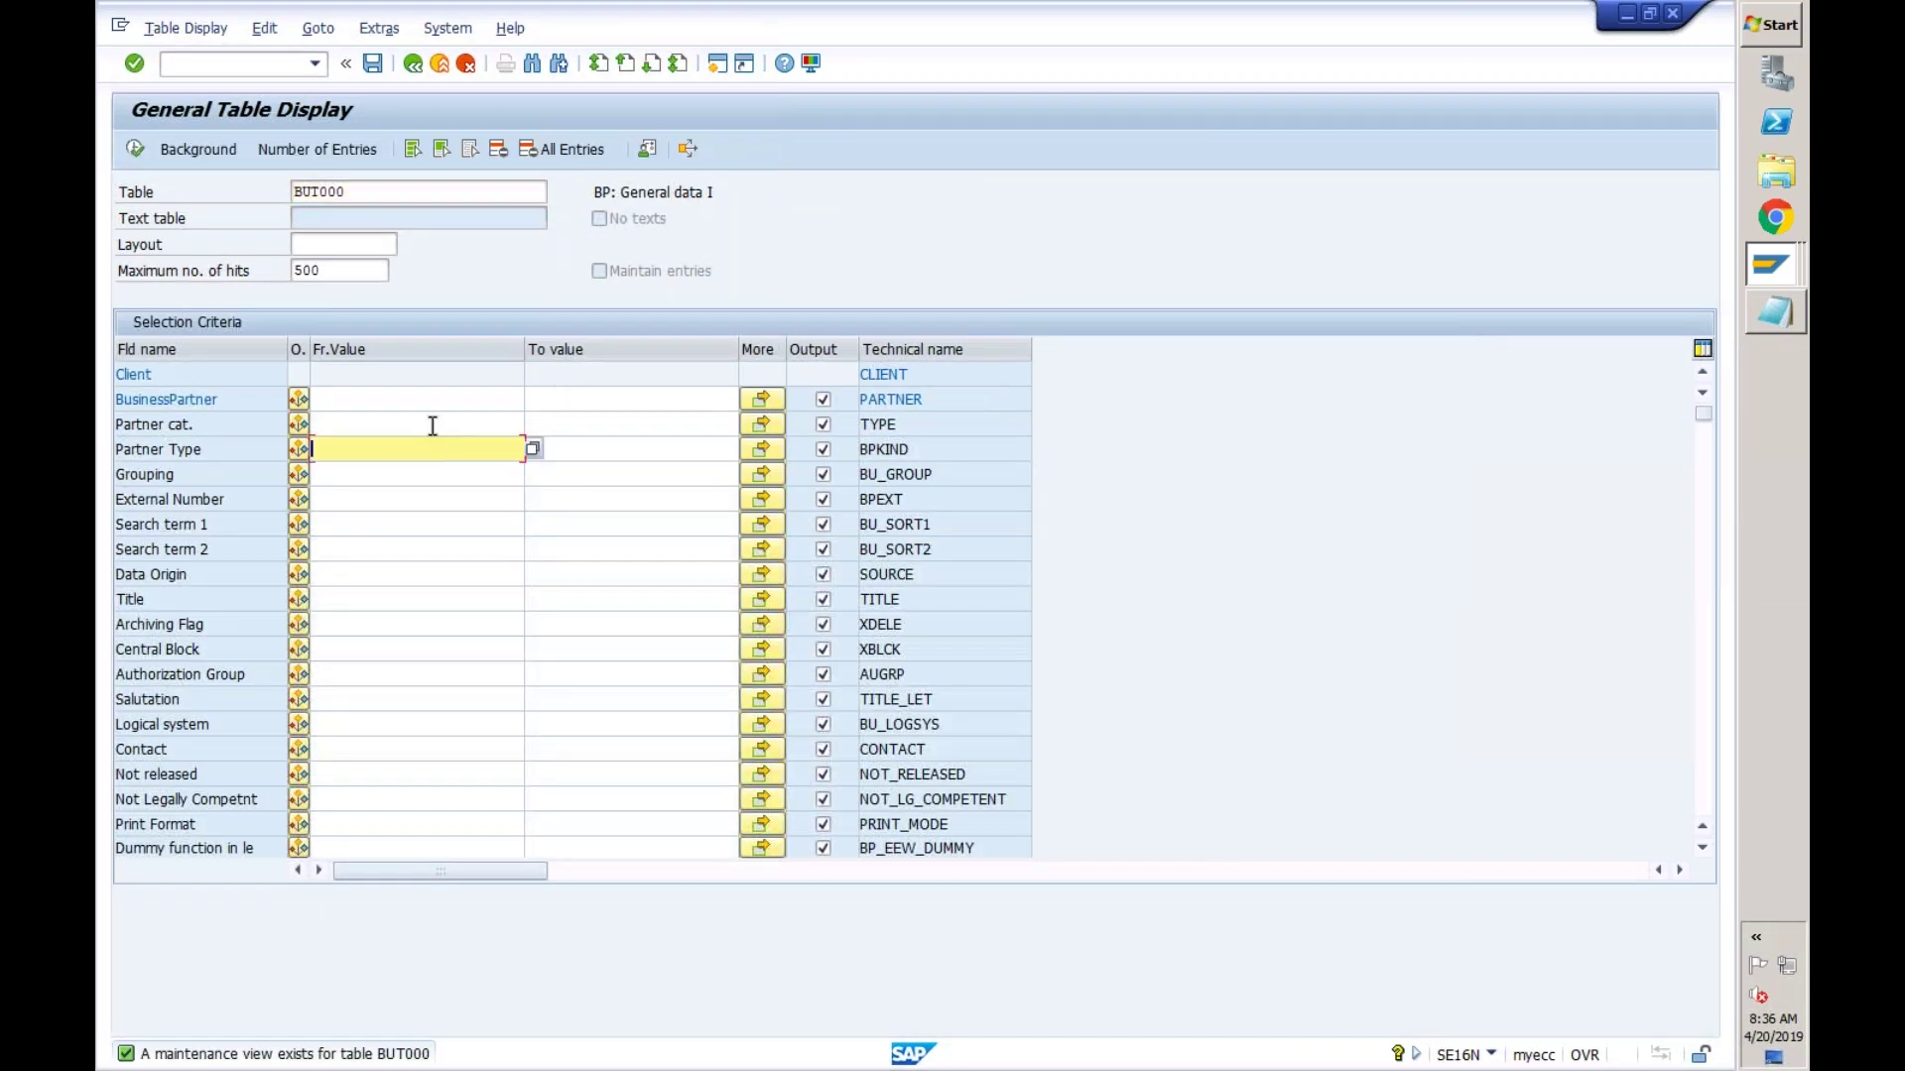
{"action": "left_click", "coordinate": [1707, 580]}
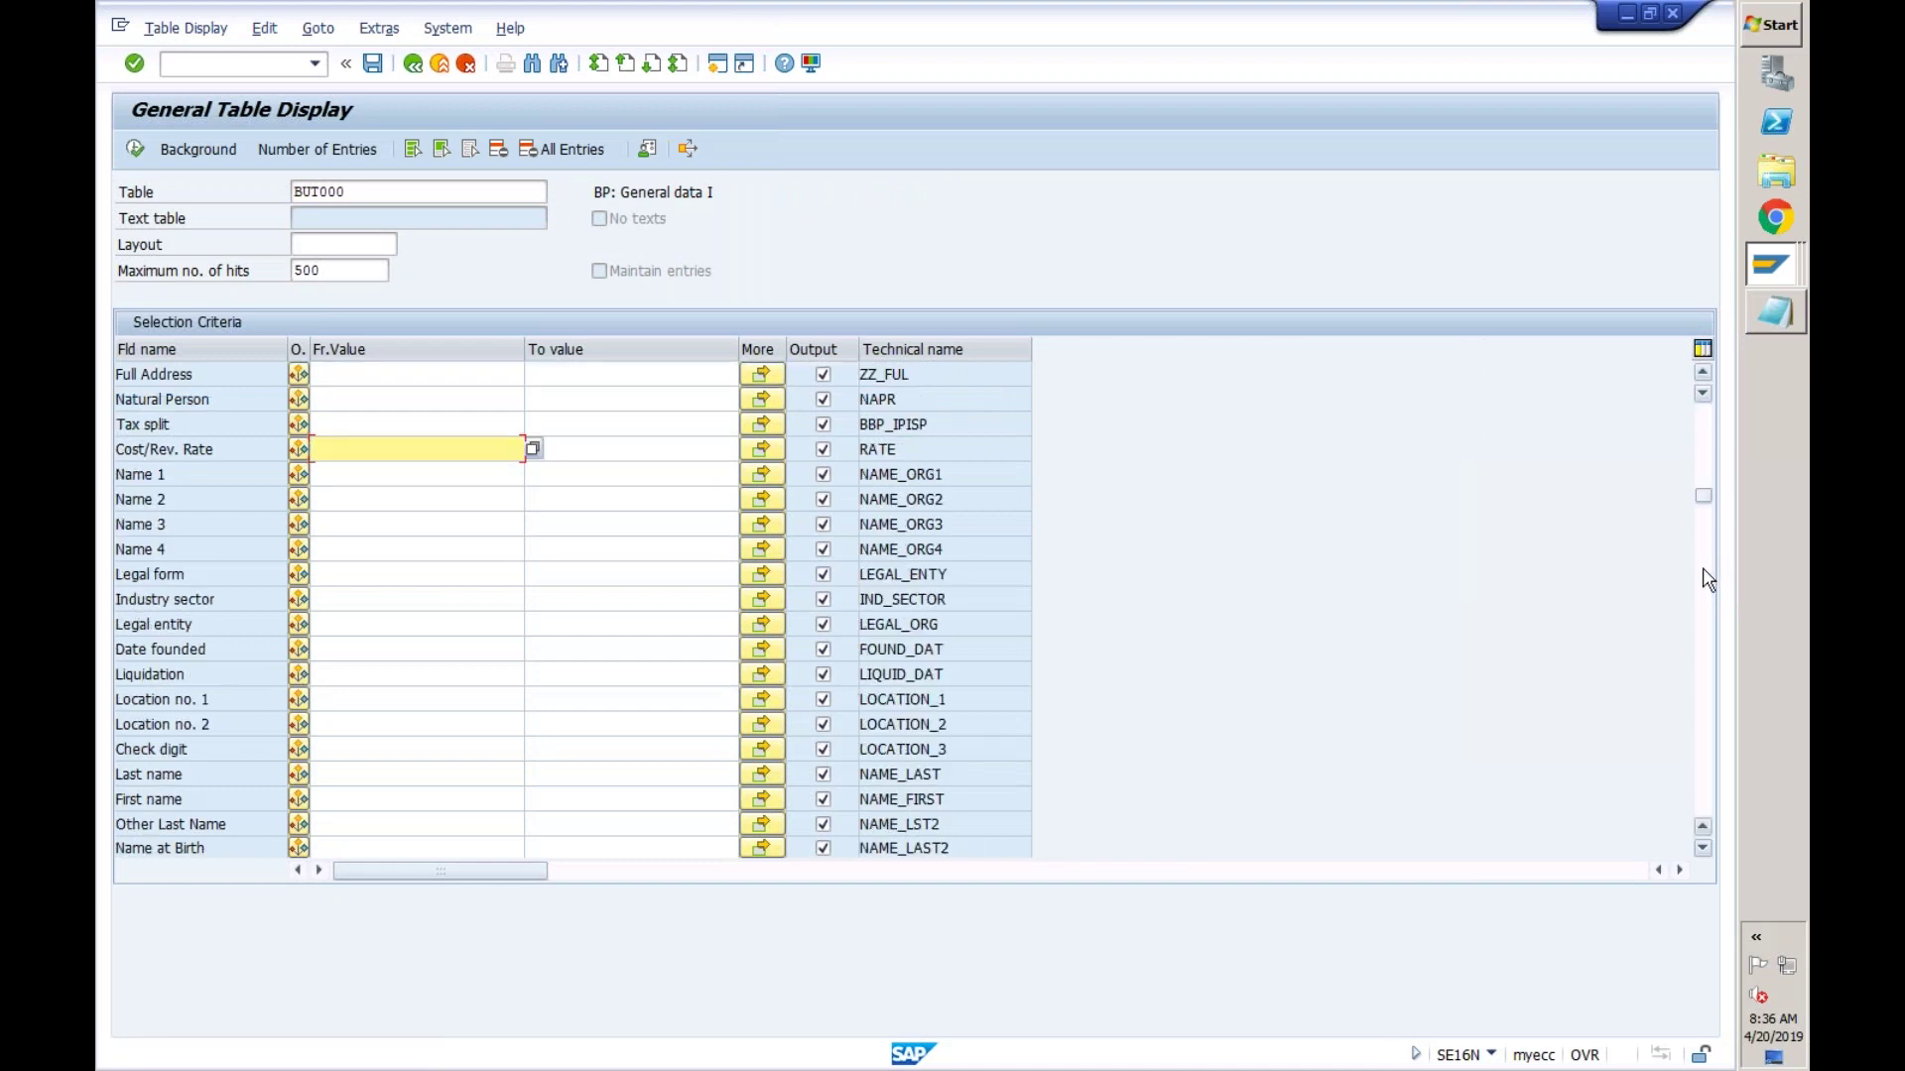
{"action": "left_click", "coordinate": [1707, 581]}
{"action": "left_click", "coordinate": [1707, 660]}
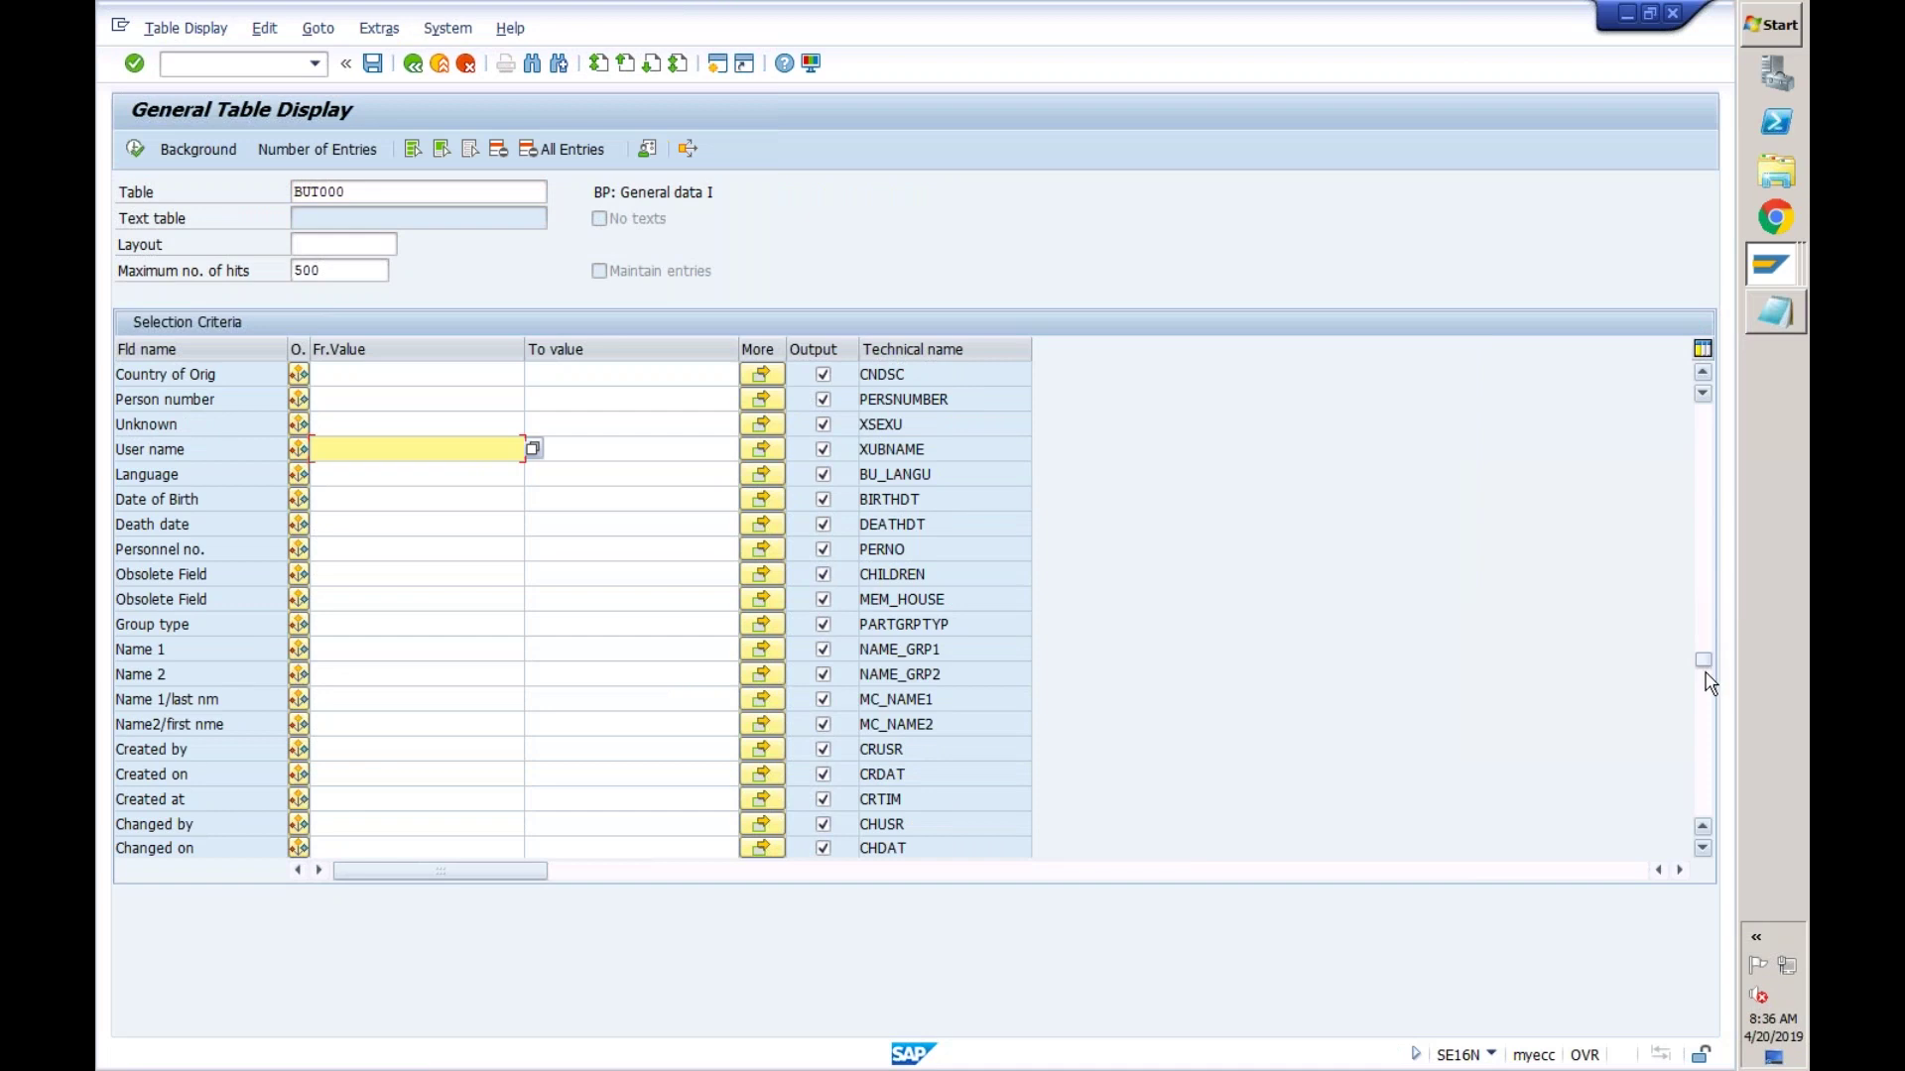
{"action": "left_click", "coordinate": [1706, 675]}
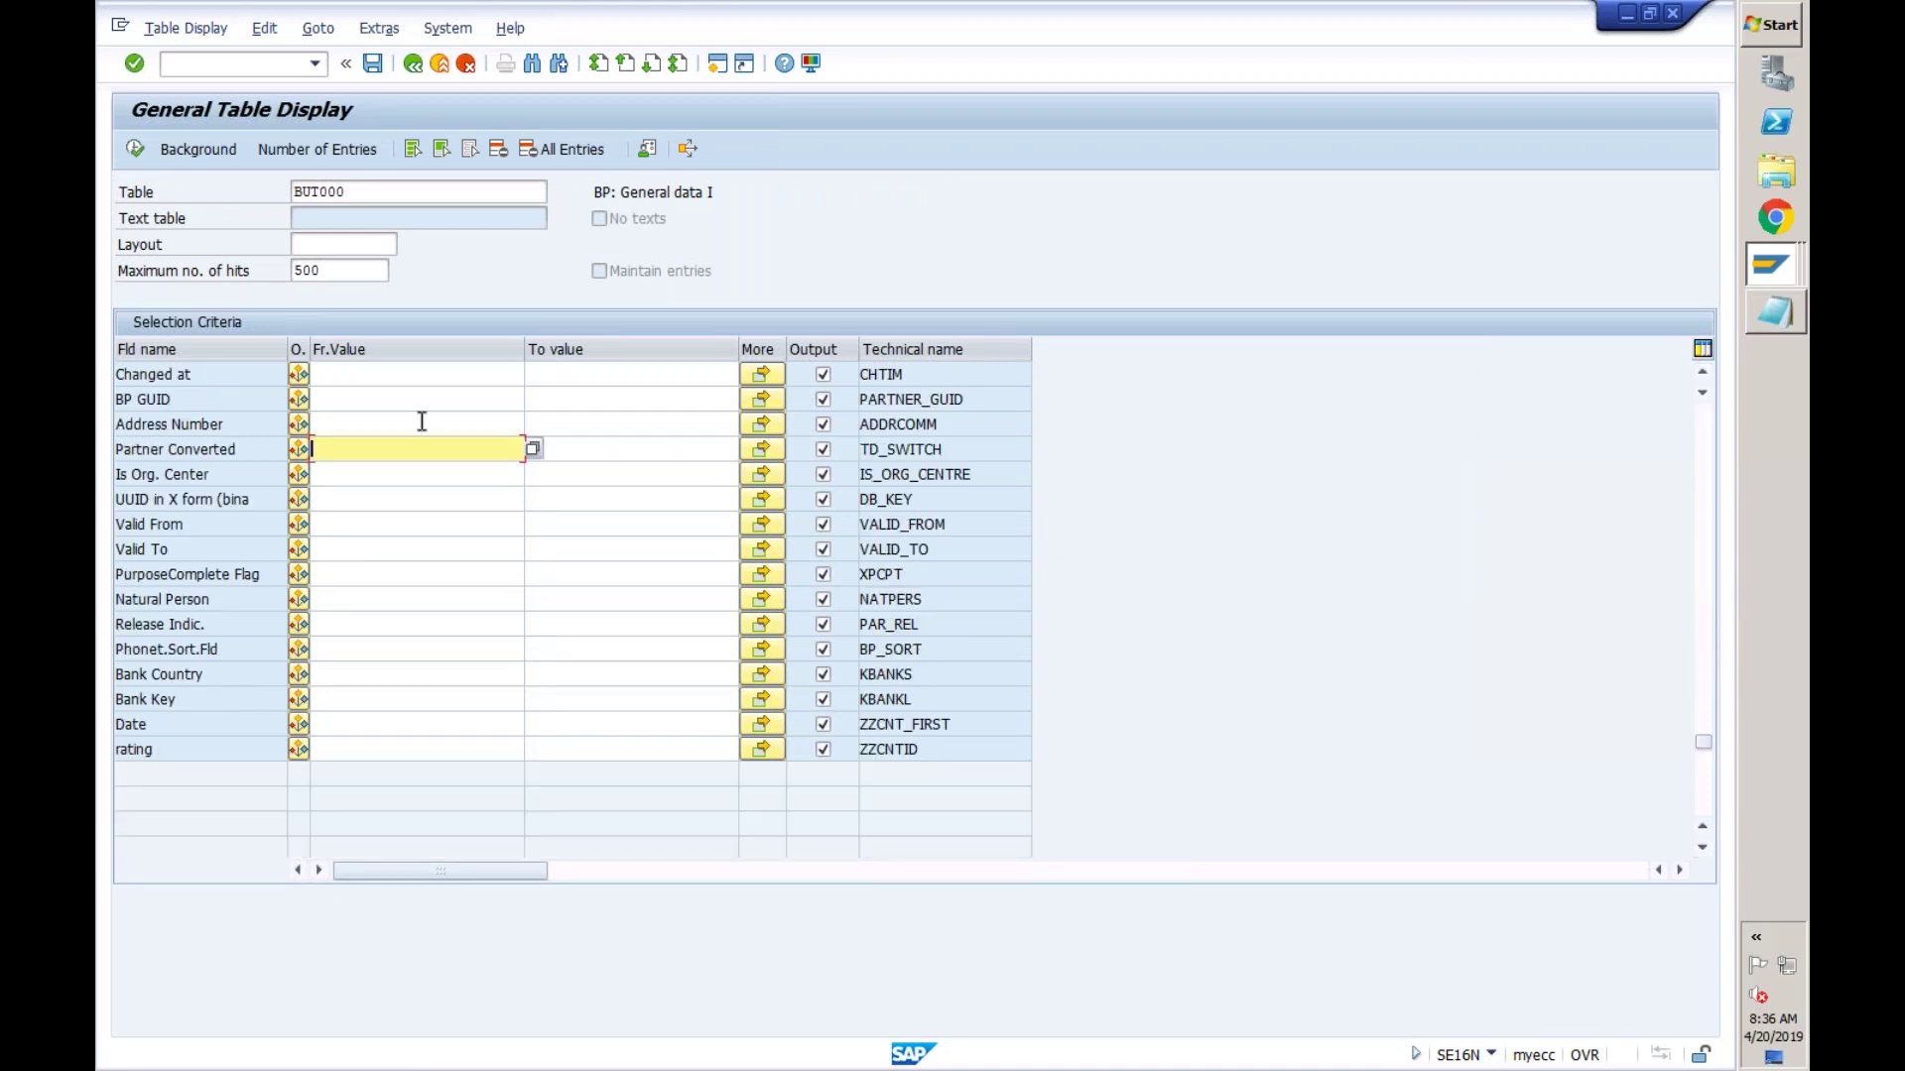
{"action": "left_click", "coordinate": [385, 402]}
{"action": "key", "text": "ctrl+v"}
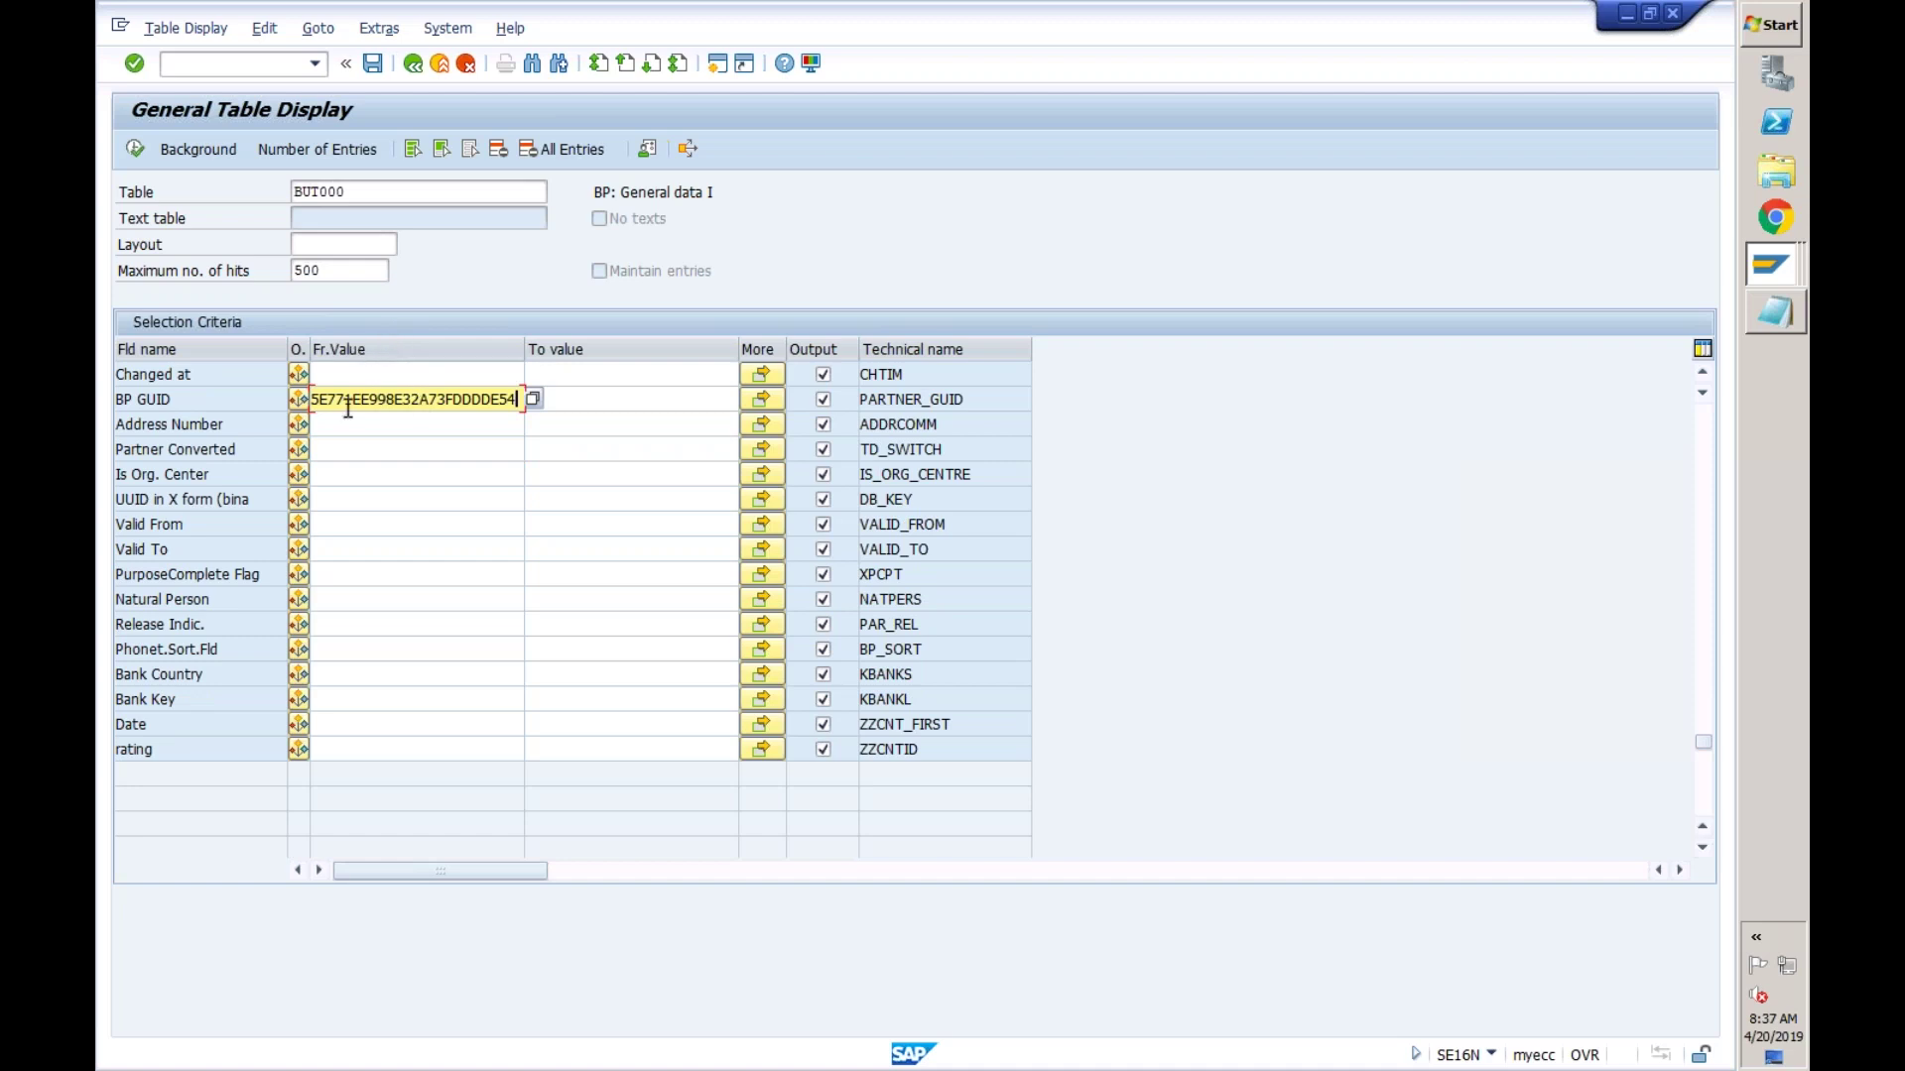
{"action": "left_click", "coordinate": [137, 150]}
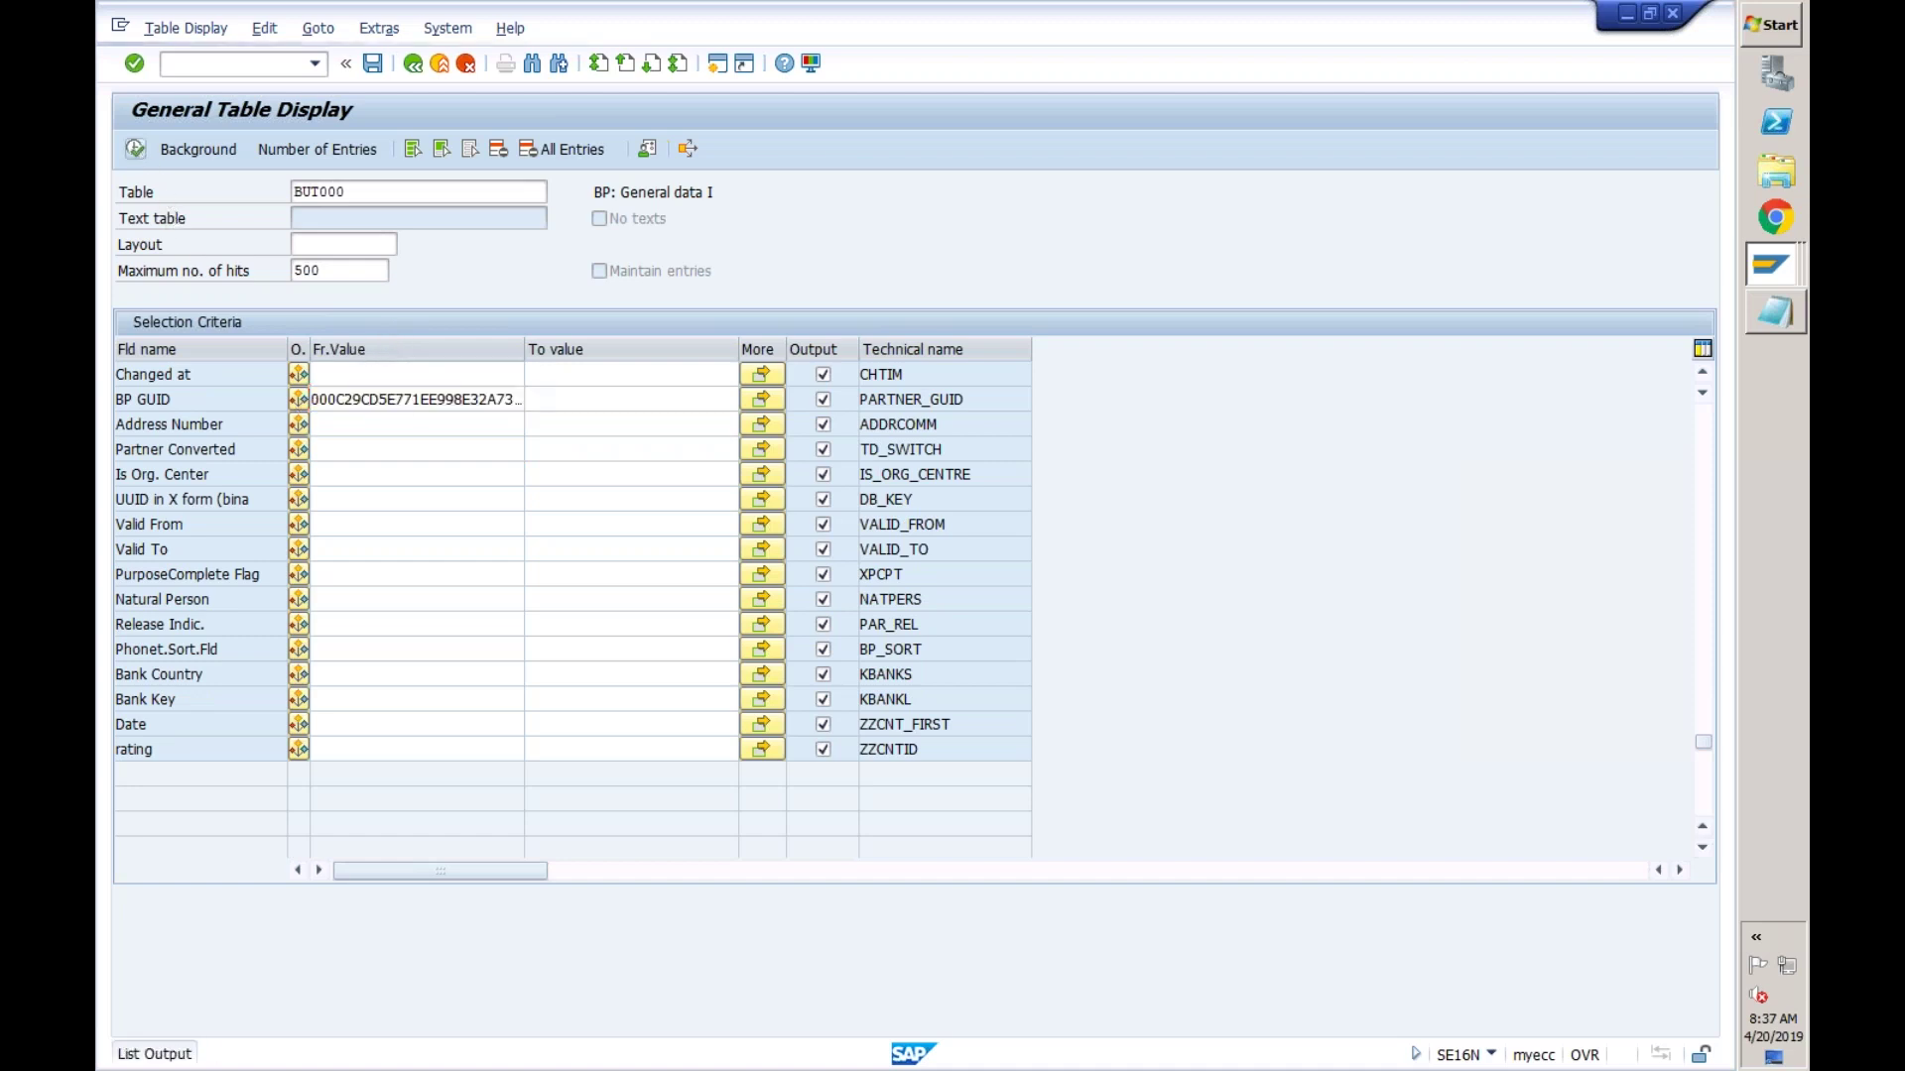
{"action": "left_click", "coordinate": [190, 352]}
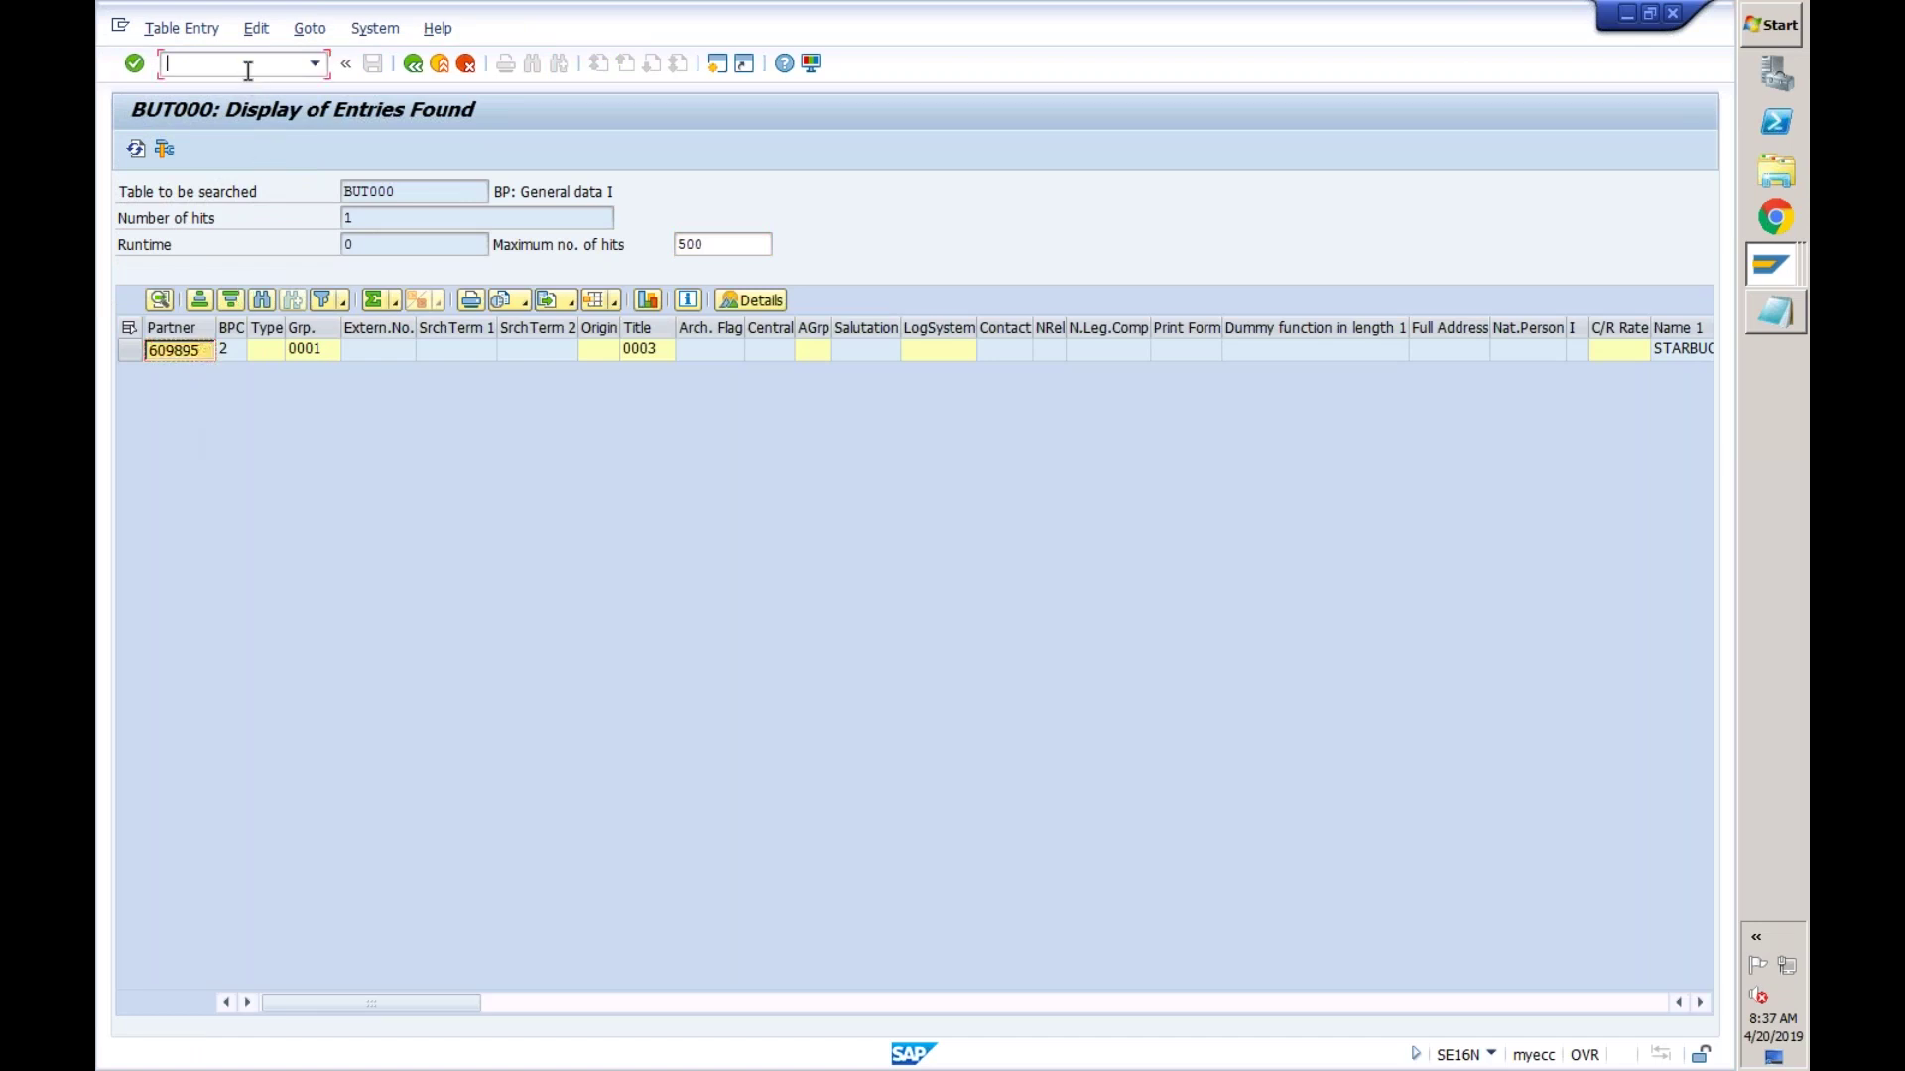
- Find business partner 609895 with /nbp and open the STARBUCKS result for display
{"action": "key", "text": "Return"}
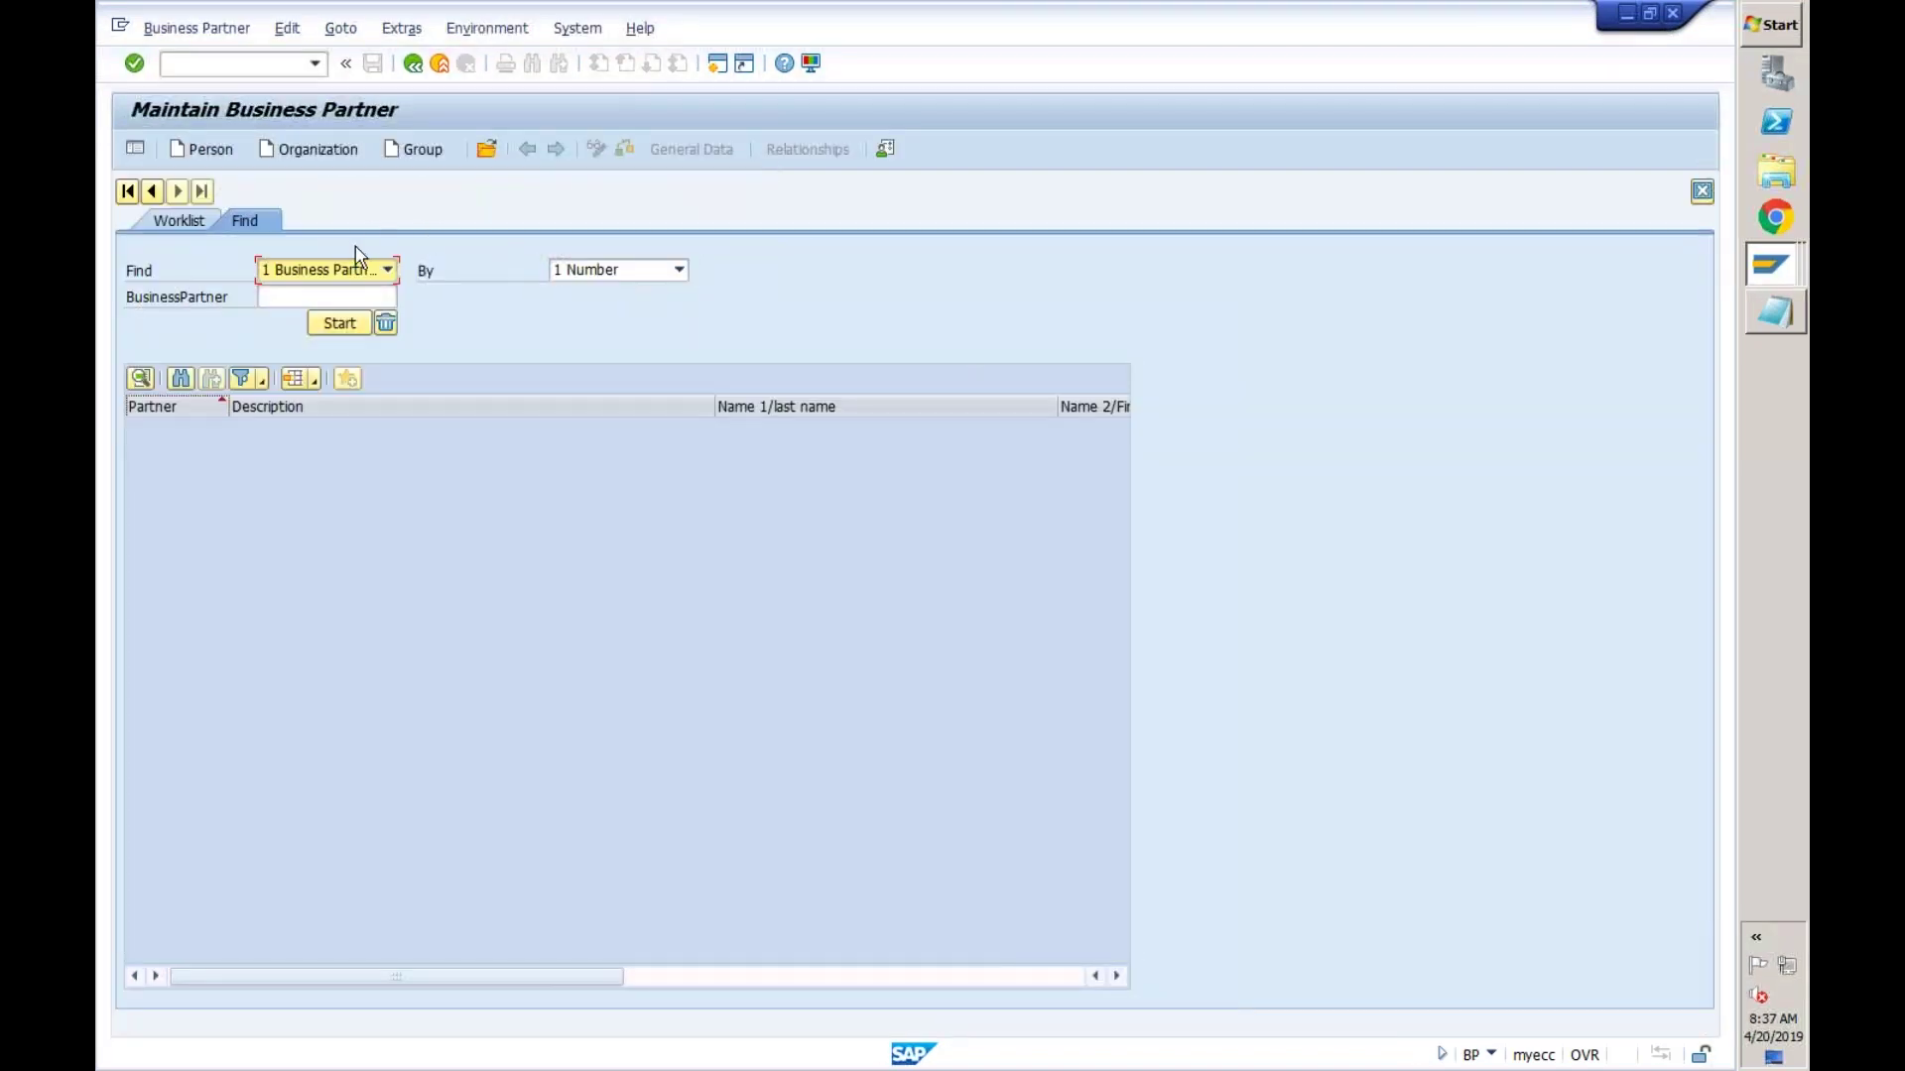
{"action": "left_click", "coordinate": [302, 296]}
{"action": "type", "text": "609895"}
{"action": "left_click", "coordinate": [340, 321]}
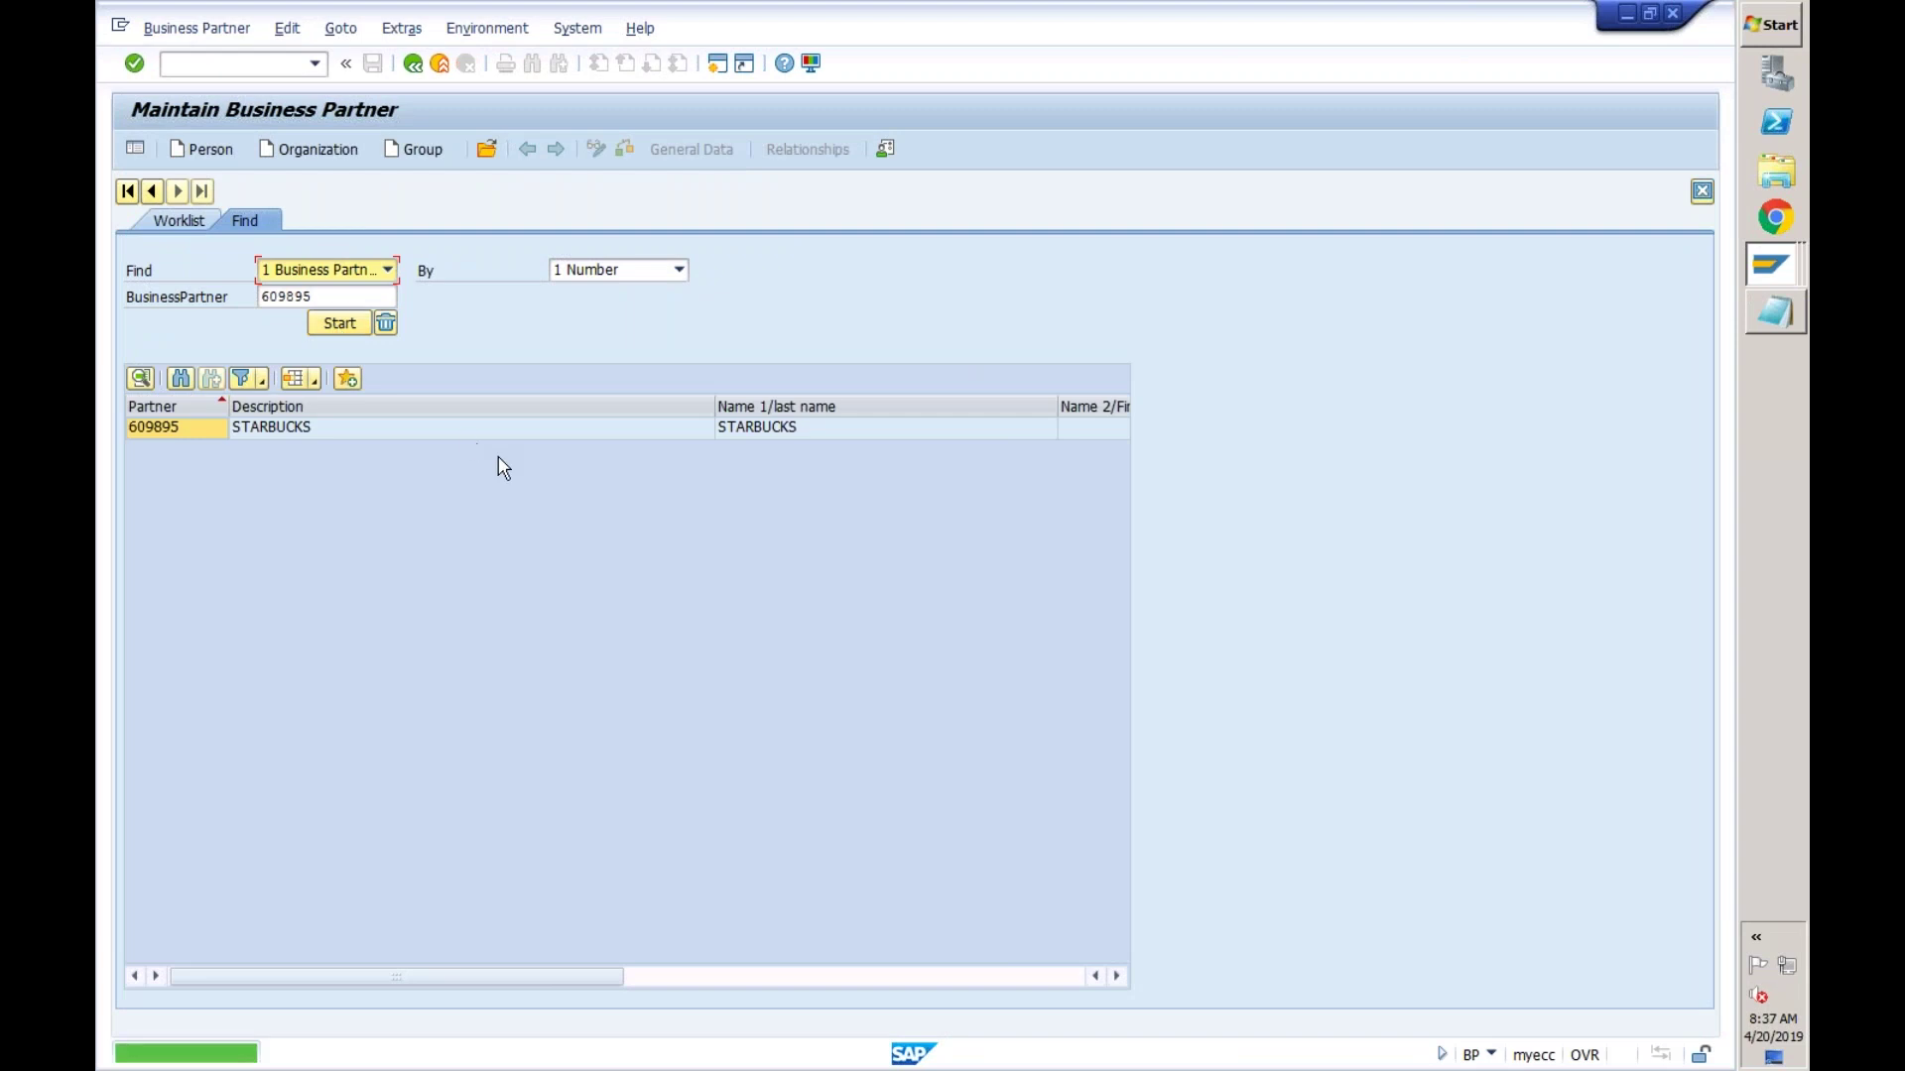
{"action": "double_click", "coordinate": [300, 430]}
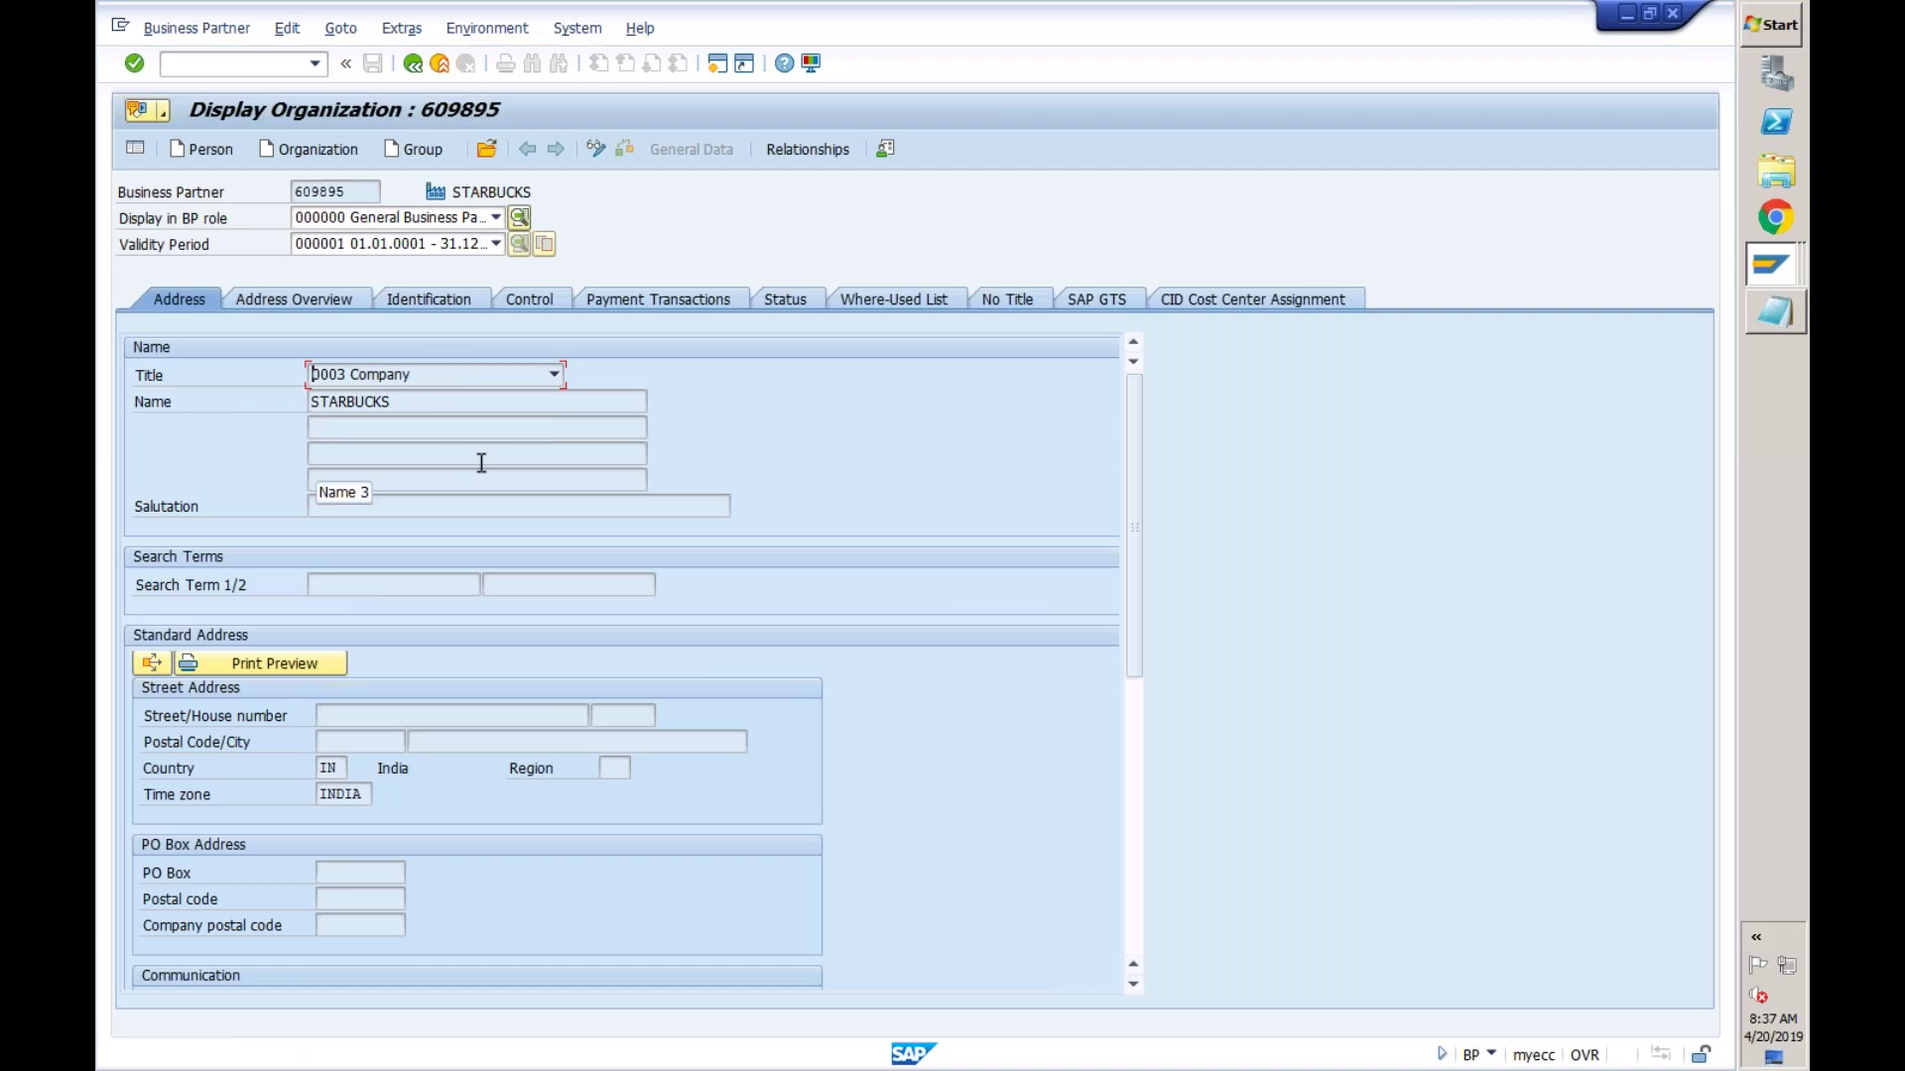
- Display partner 609895 in the FLCU00 PFIZER NY role and show its company code data
{"action": "left_click", "coordinate": [443, 226]}
{"action": "left_click", "coordinate": [374, 256]}
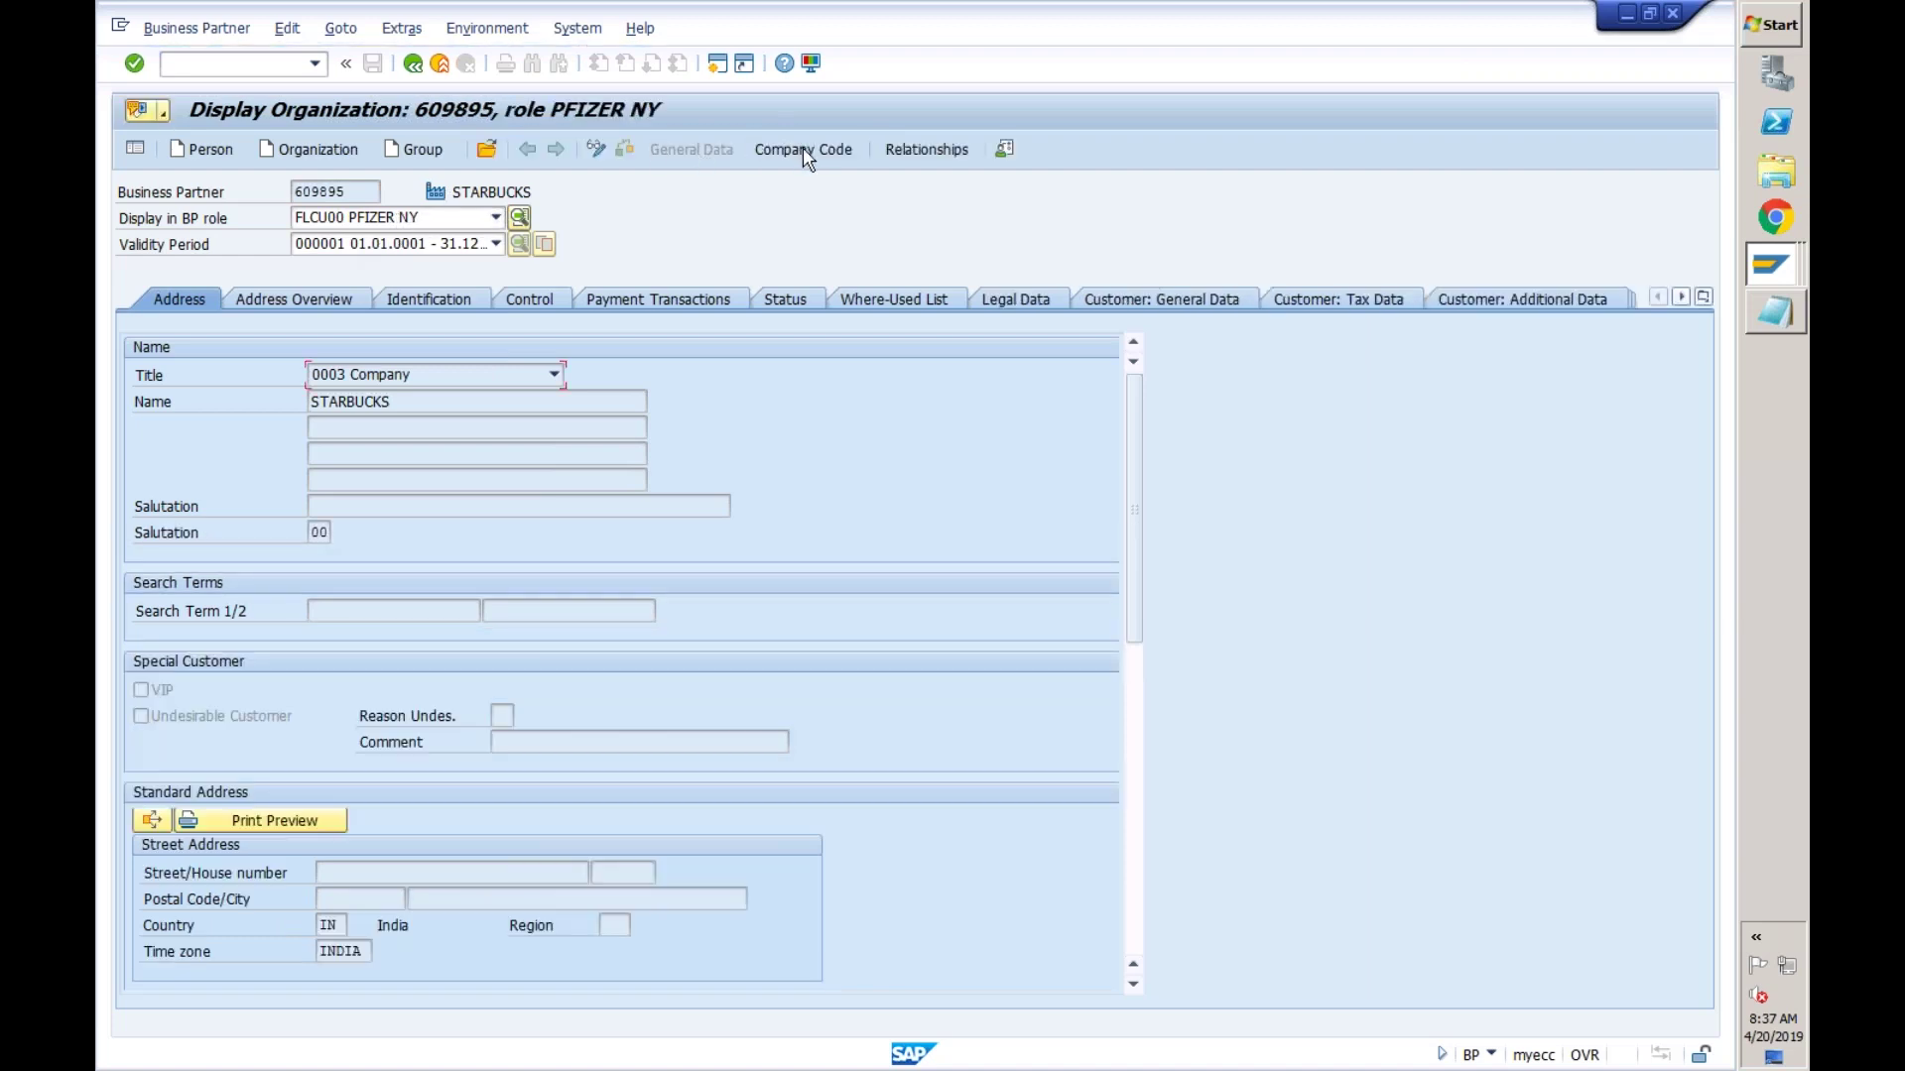
{"action": "left_click", "coordinate": [803, 151]}
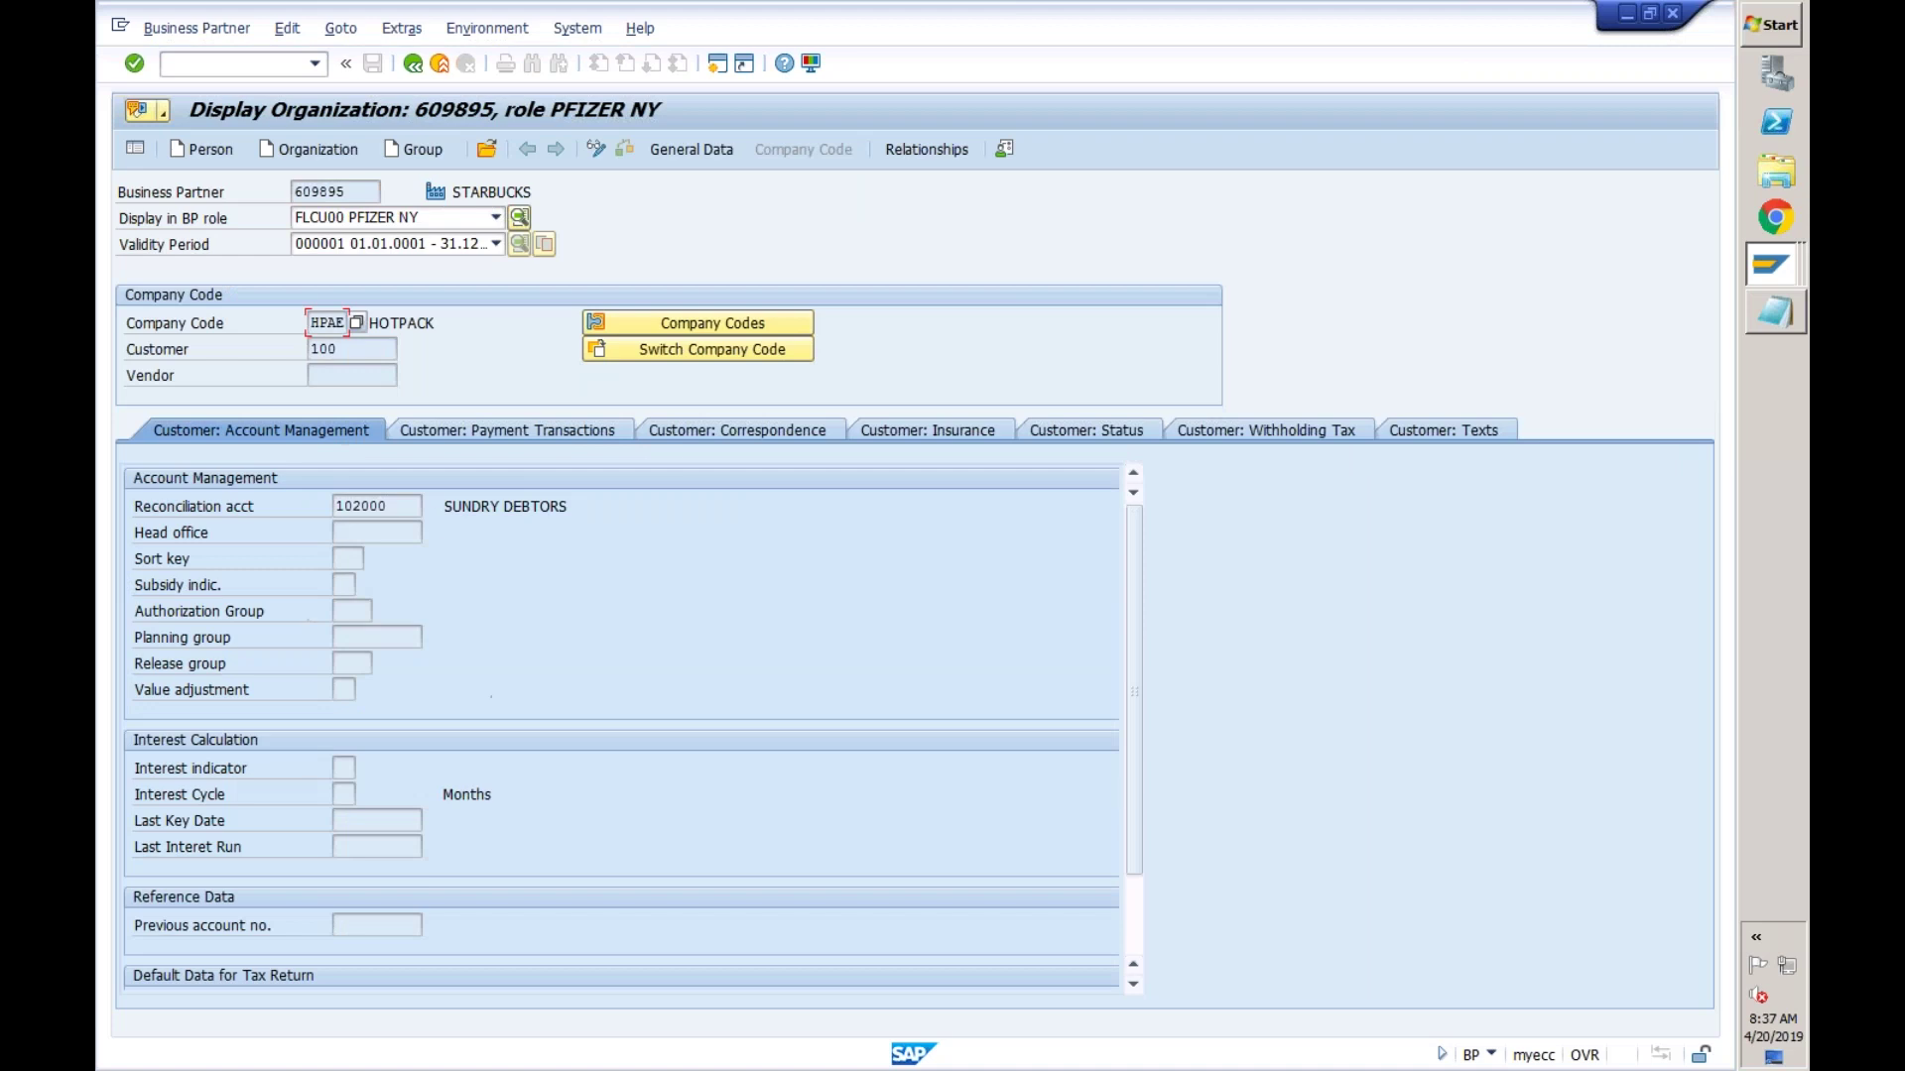
- Verify customer 100, reconciliation account 102000 and the HPAE entry in the company code list
{"action": "left_click", "coordinate": [349, 346]}
{"action": "left_click", "coordinate": [393, 503]}
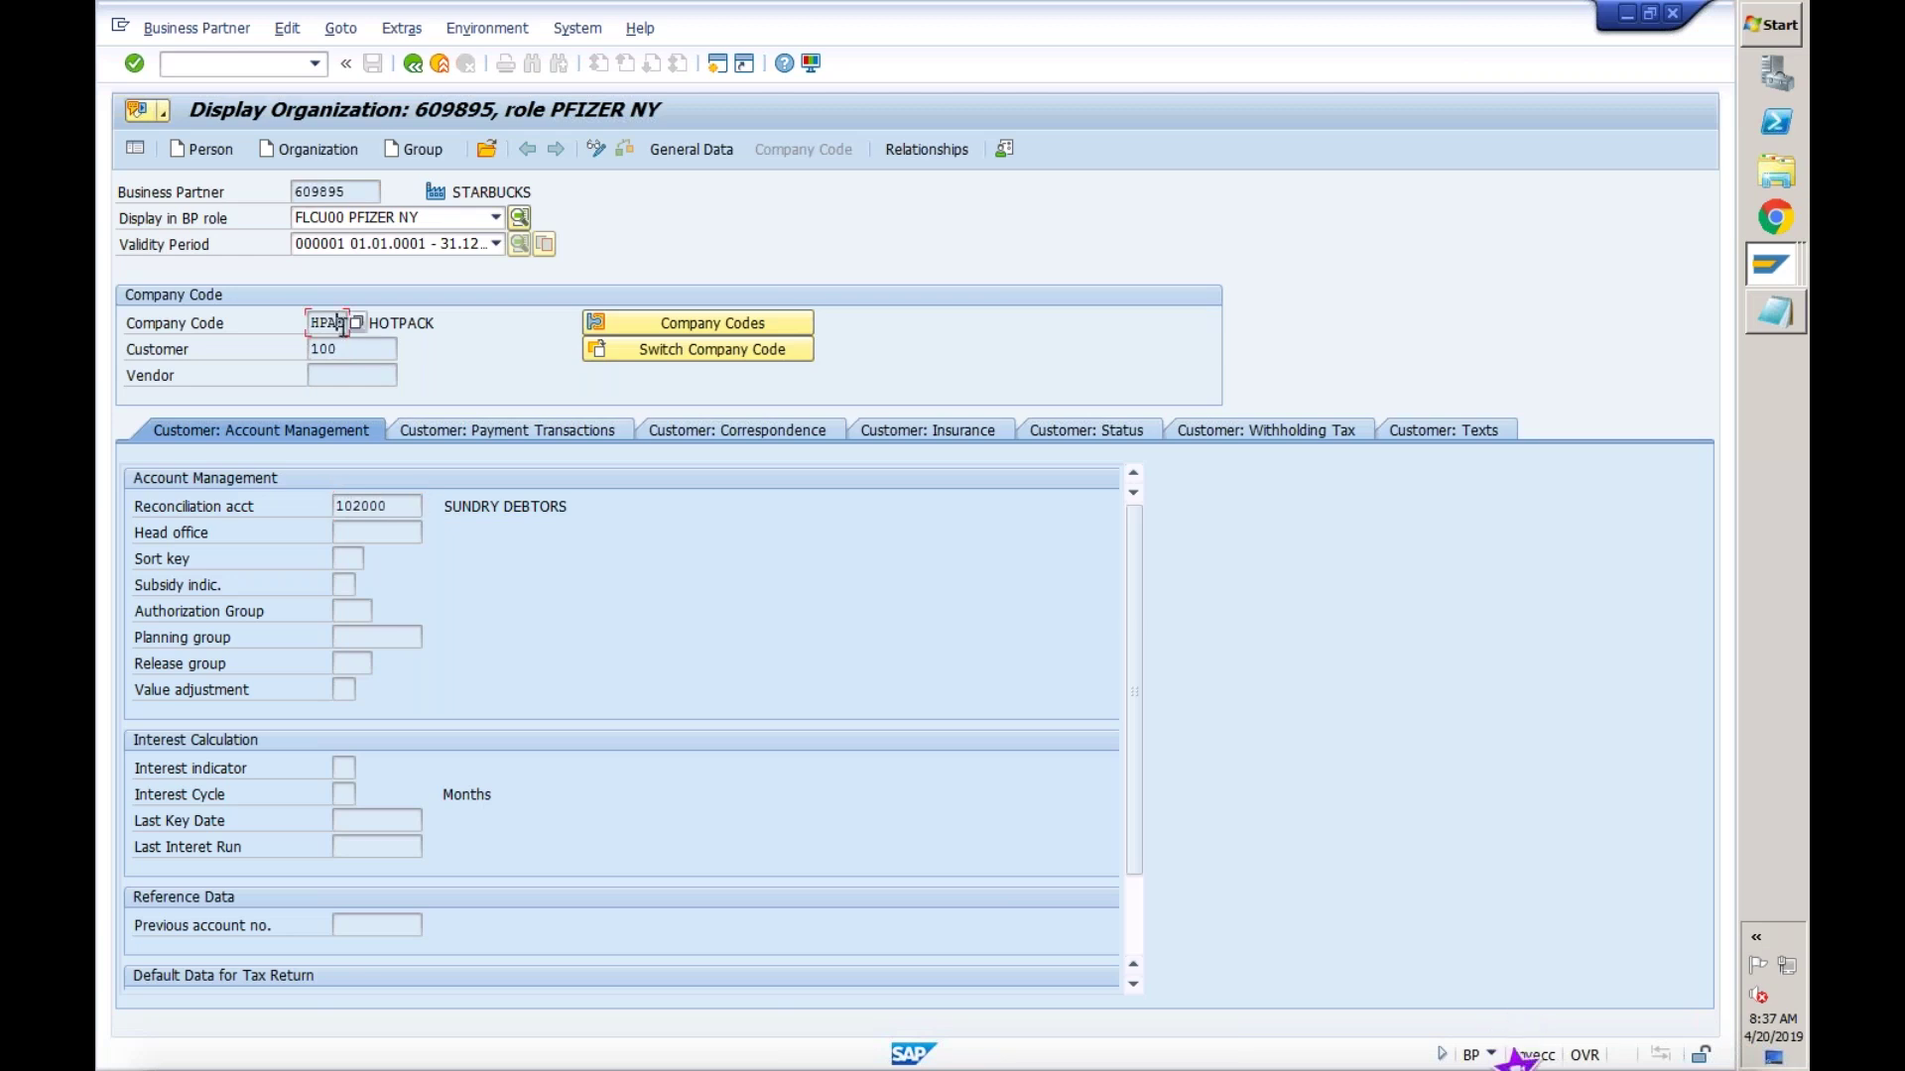
{"action": "left_click", "coordinate": [361, 325]}
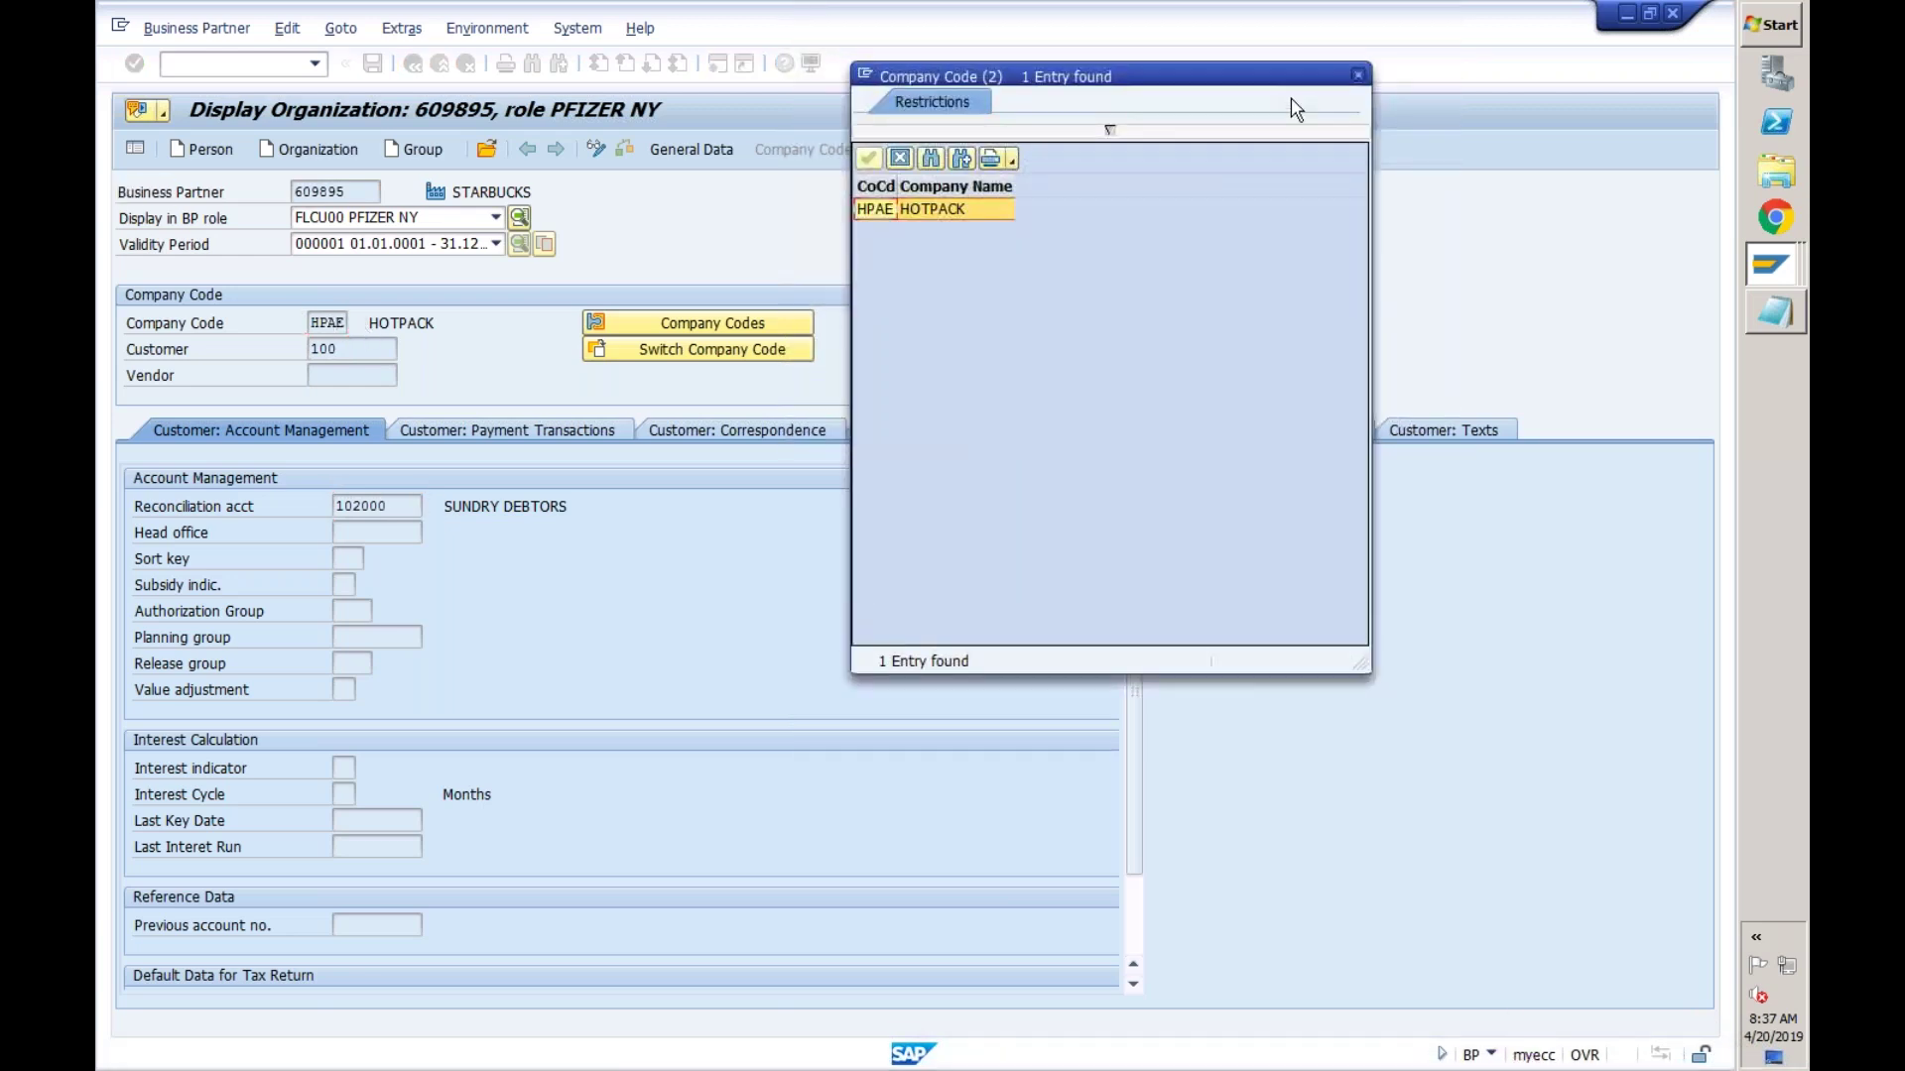
{"action": "left_click", "coordinate": [1359, 77]}
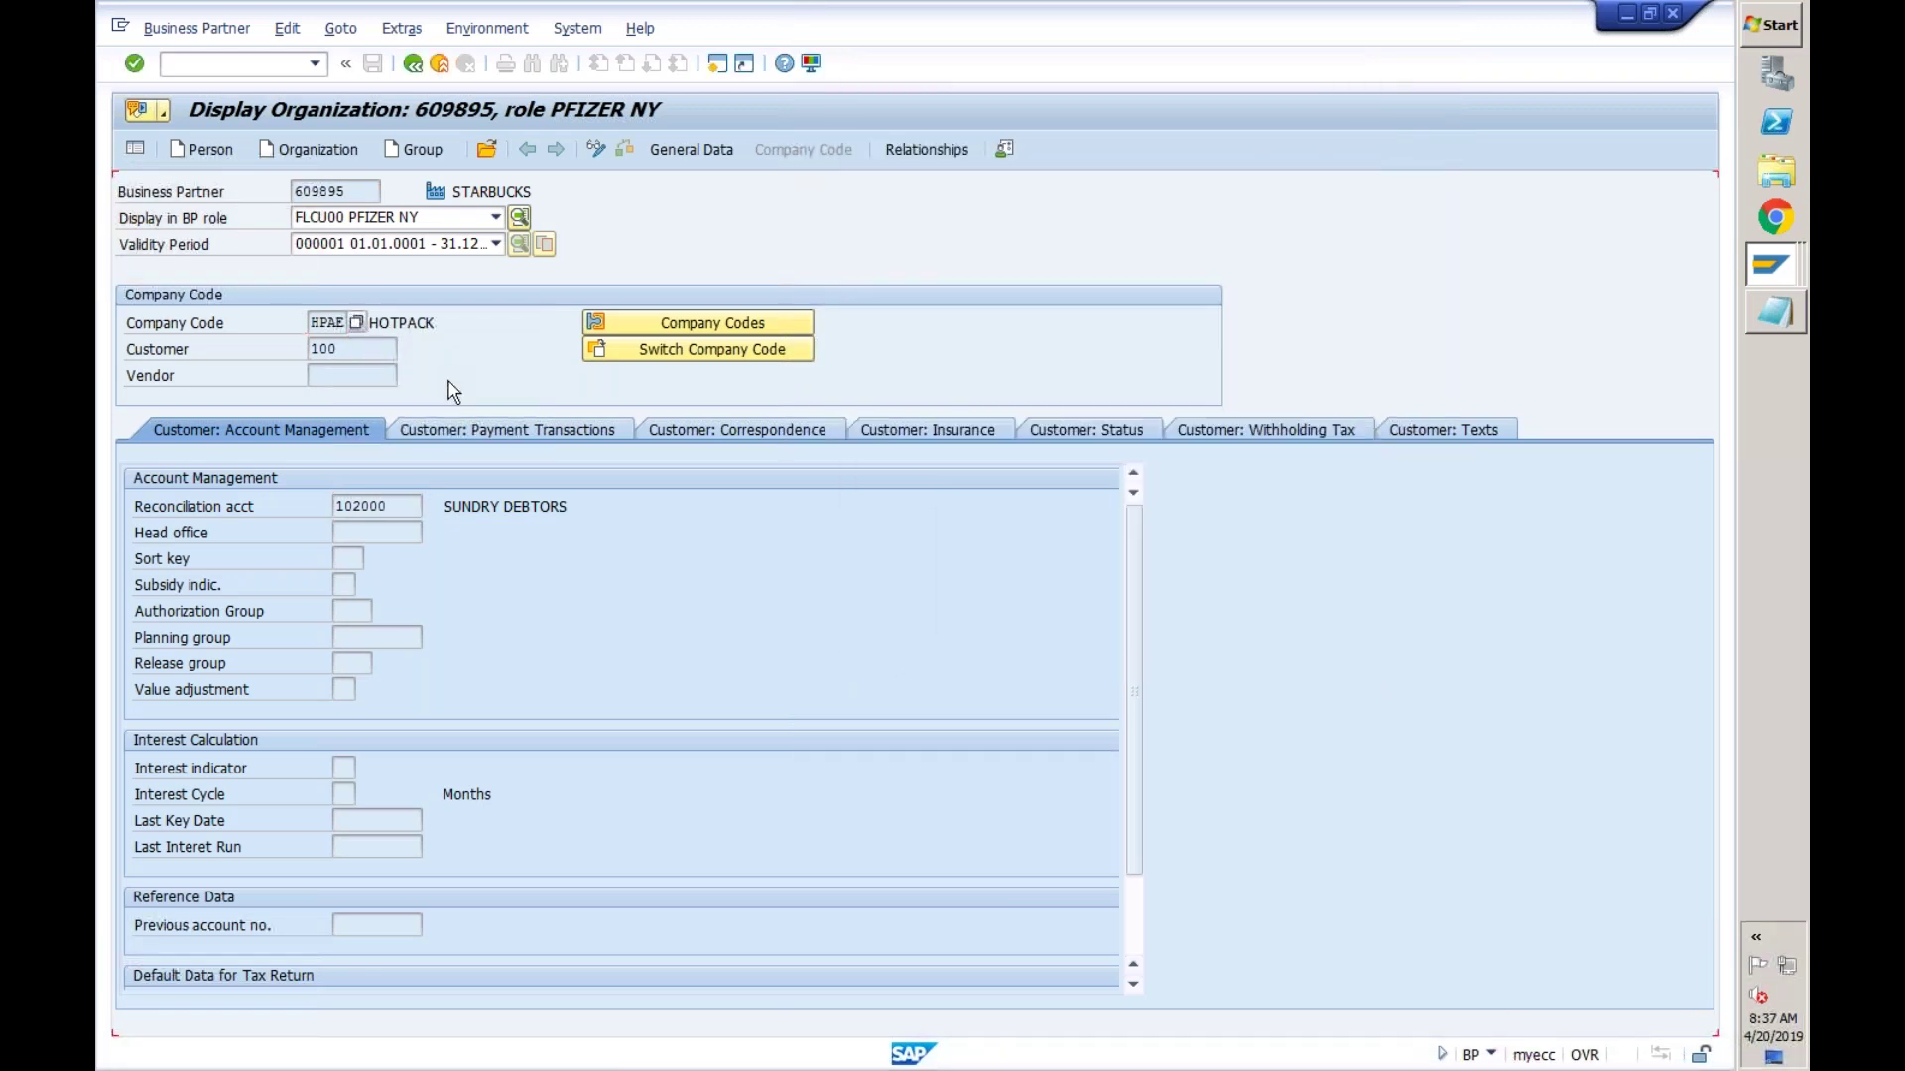